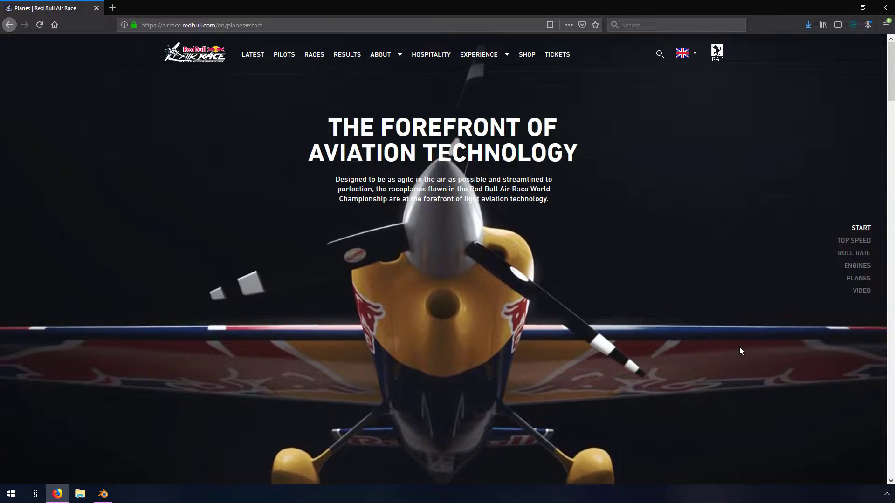
Step: Look at the top speed section of the Red Bull Air Race planes page and open google.com in a new tab
scroll(739, 351, "down", 1)
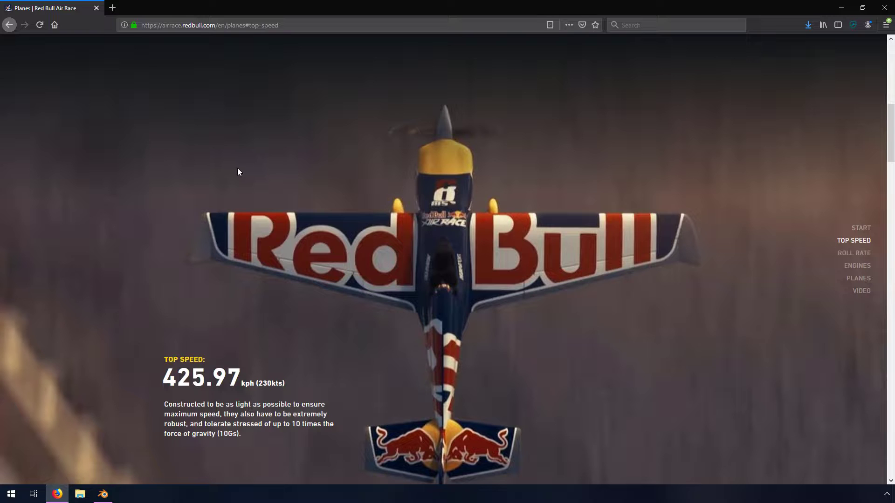
left_click(117, 7)
type("google.com/")
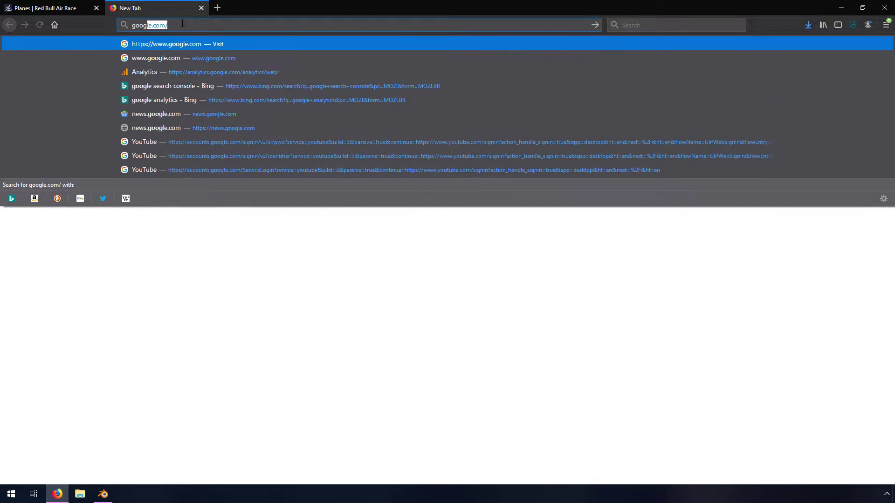
key("Return")
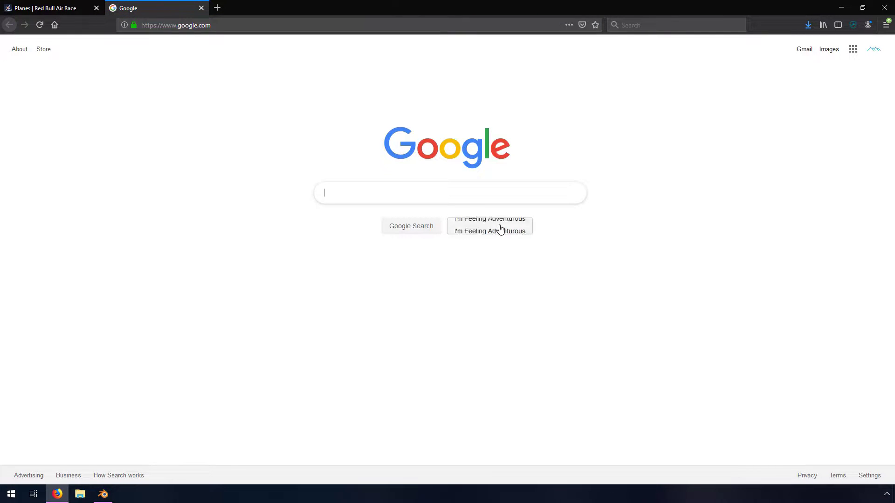
Step: Revisit the start section of the planes page, and search Google Images for "edge 540 schematics"
left_click(7, 6)
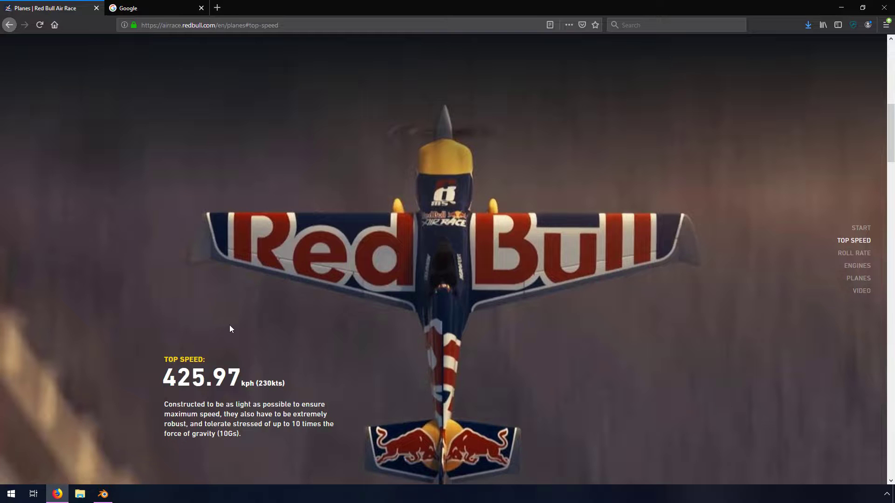
scroll(189, 113, "up", 1)
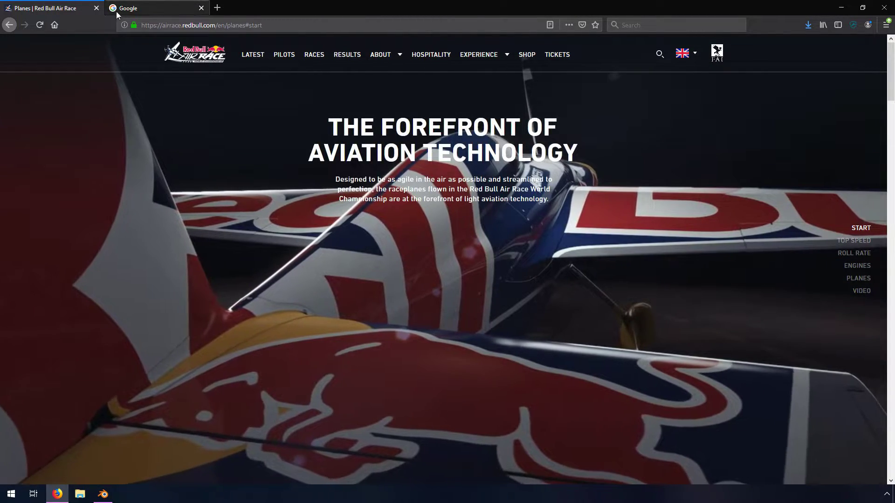
left_click(120, 10)
type("edge 6")
type("4")
key("BackSpace")
key("BackSpace")
type("540")
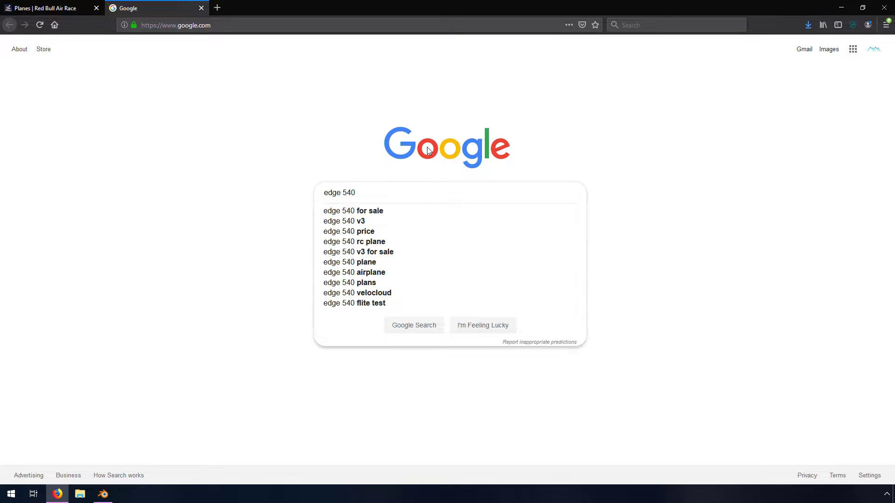
type(" schematics")
key("Return")
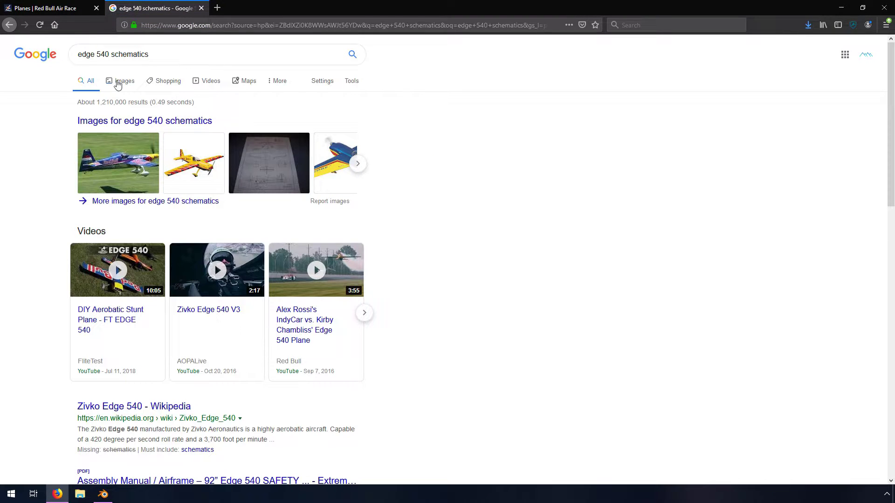
left_click(119, 82)
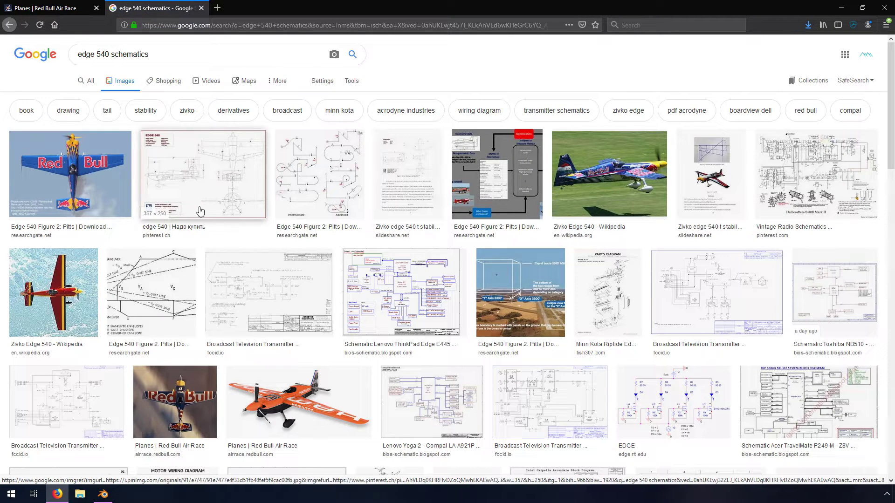
Step: Look through the image results and open the Pinterest source page of the Edge 540 three-view drawing
scroll(670, 353, "down", 1)
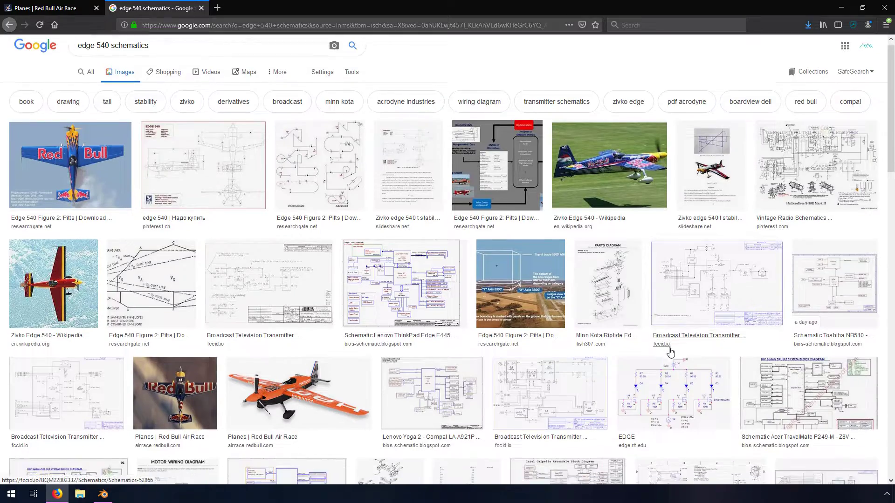
scroll(670, 353, "down", 5)
scroll(307, 172, "up", 5)
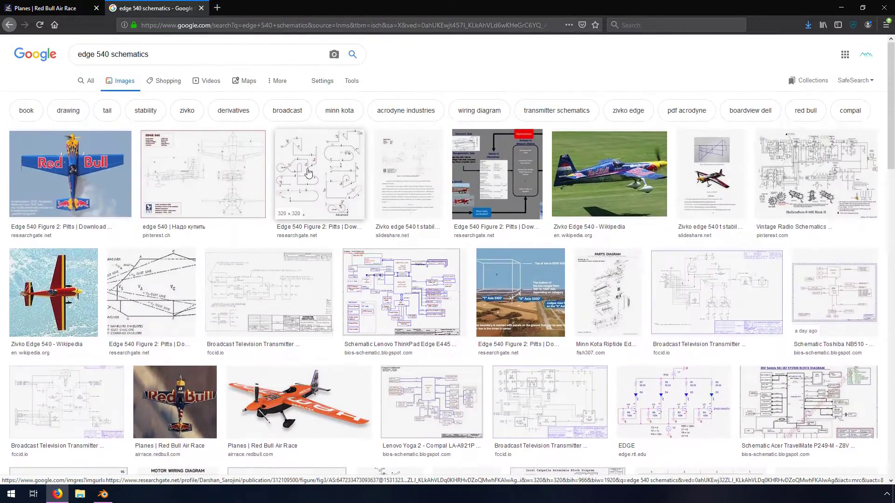
left_click(221, 167)
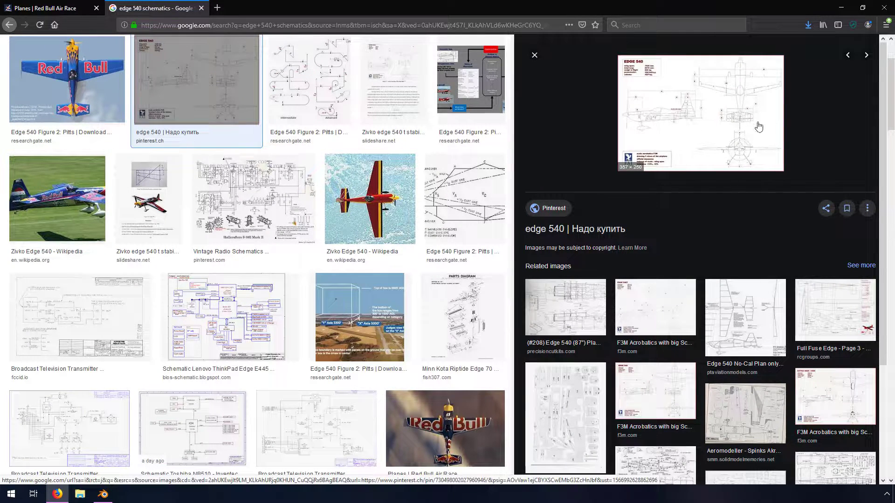
left_click(717, 130)
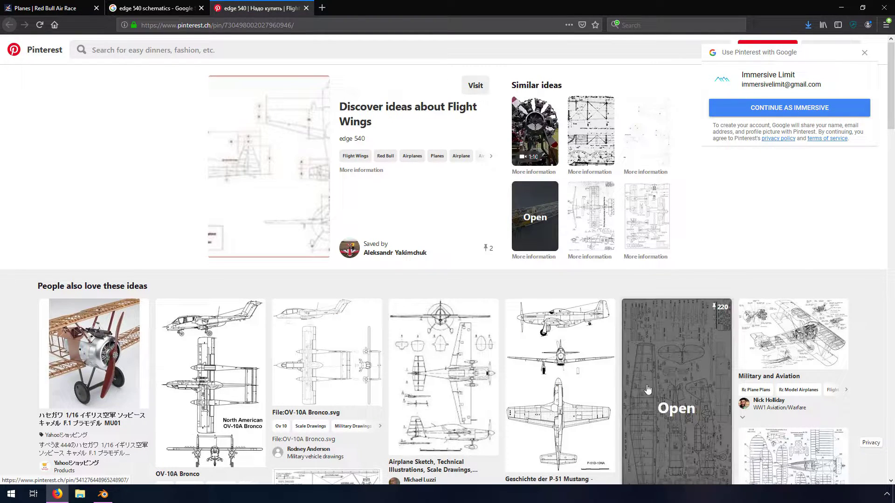
Step: Look through the related airplane drawings on the Pinterest page and return to the Google image results
scroll(657, 387, "down", 4)
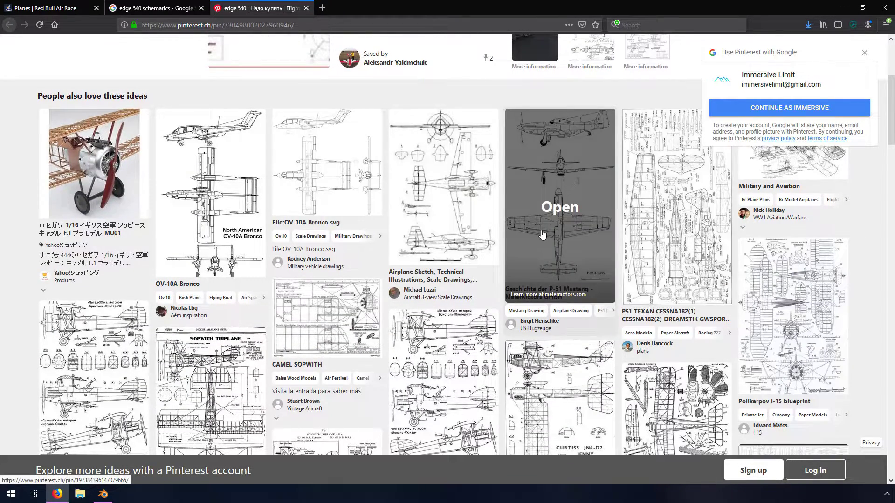
scroll(543, 235, "up", 3)
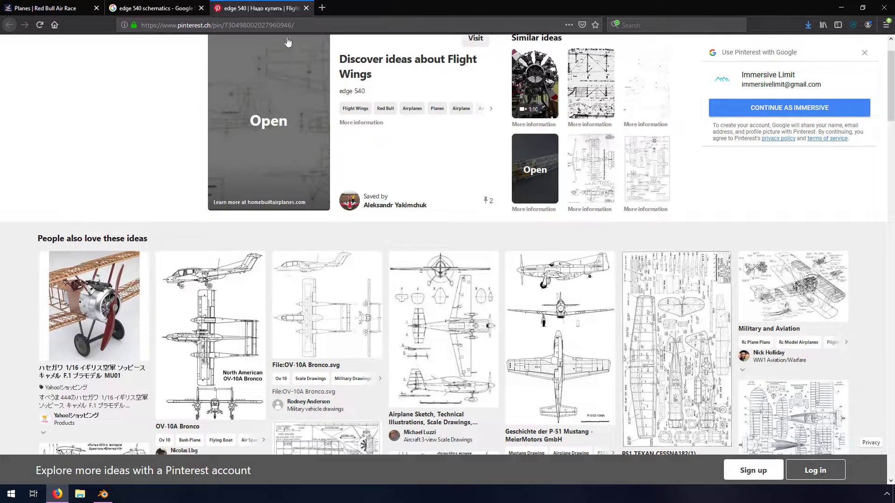
left_click(156, 8)
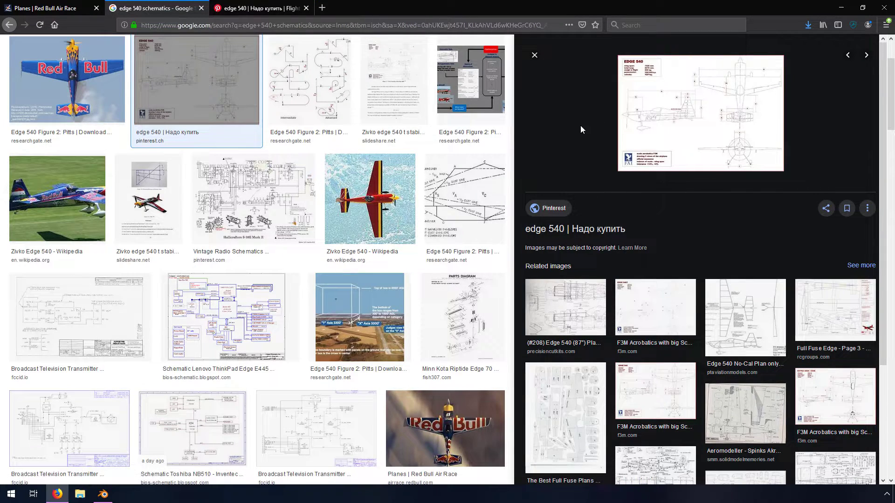
Step: Leave the browser at the Red Bull planes page, switch to Blender and cancel the open reference image file browser
left_click(49, 8)
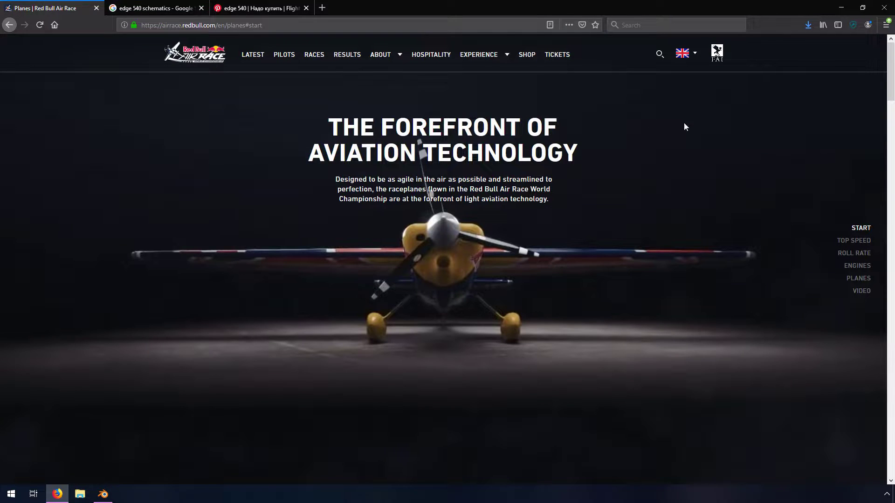
left_click(841, 8)
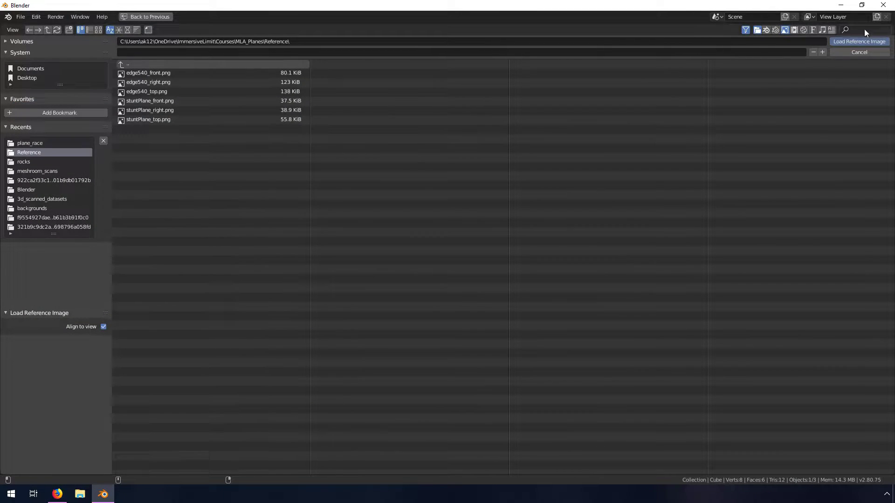
left_click(855, 52)
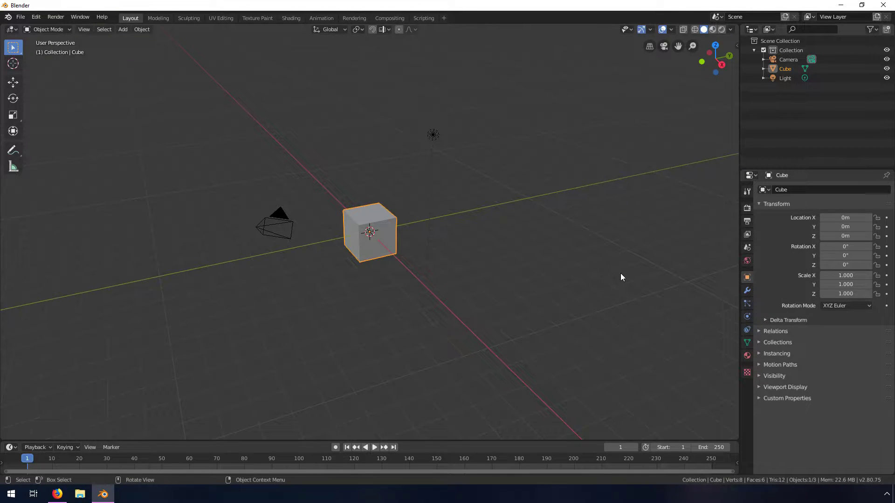
Step: Delete the default camera and light from the scene, keeping the cube
scroll(517, 268, "up", 2)
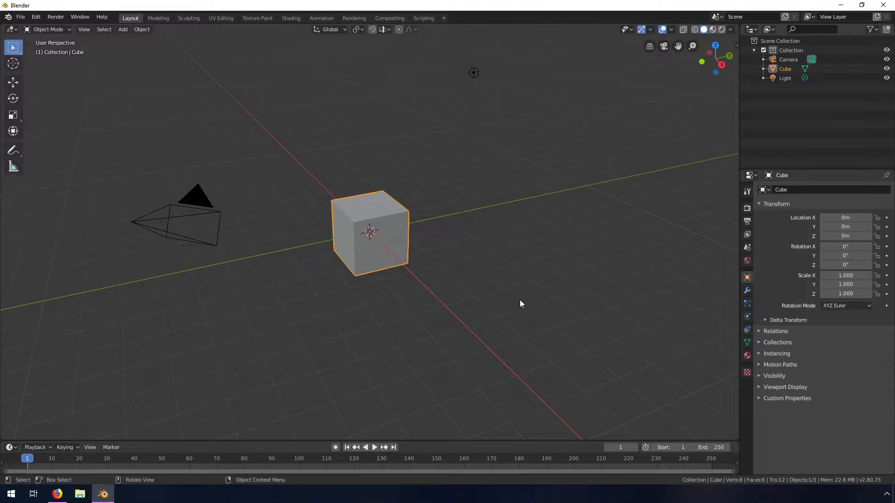
left_click(142, 224)
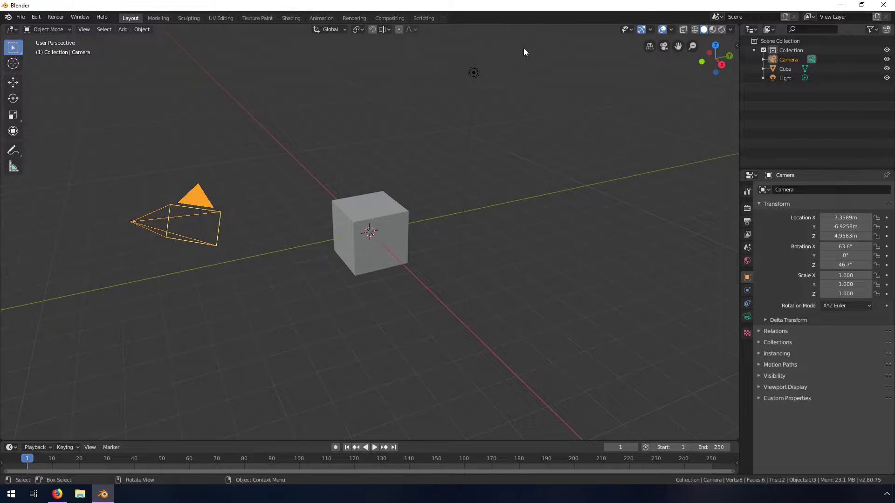
left_click(474, 75, "shift")
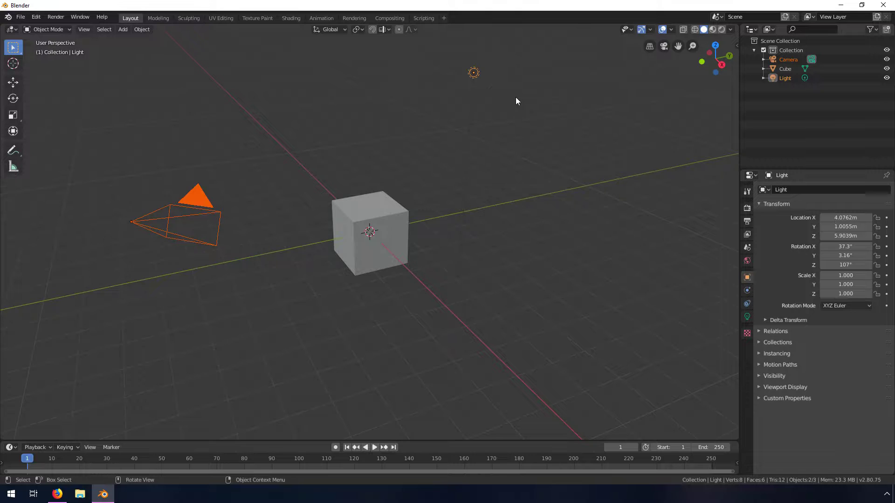
key("x")
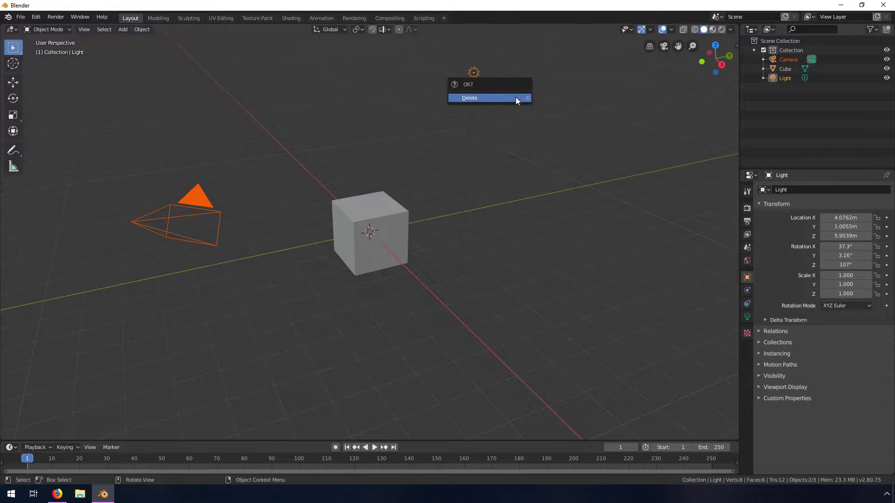
left_click(488, 98)
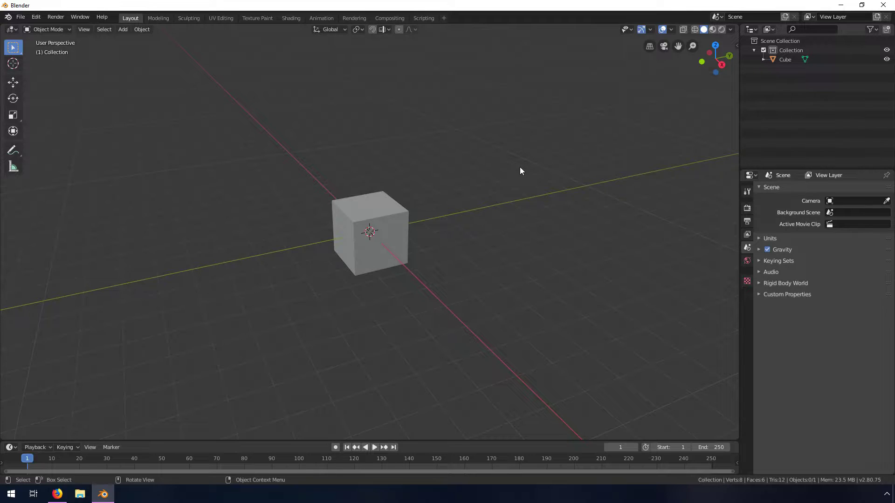
Step: Try loading stuntPlane_right.png as a reference image from the perspective view, and delete the added image
key("shift+a")
left_click(123, 29)
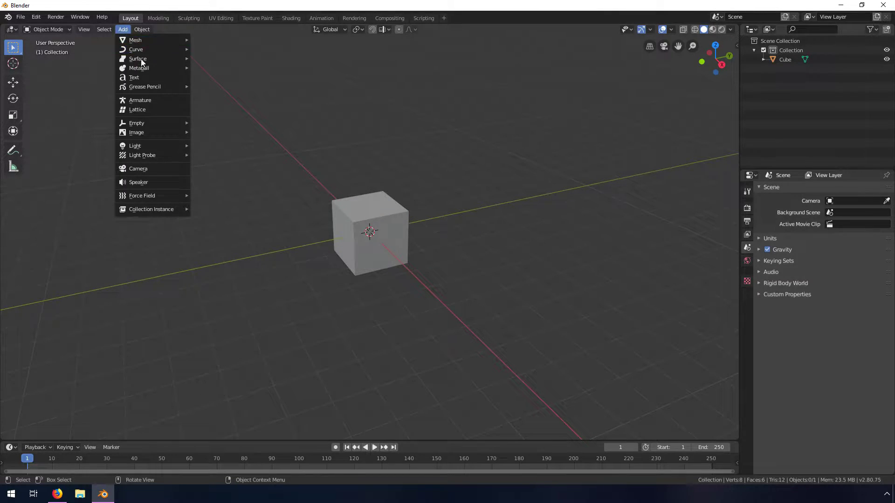
mouse_move(156, 131)
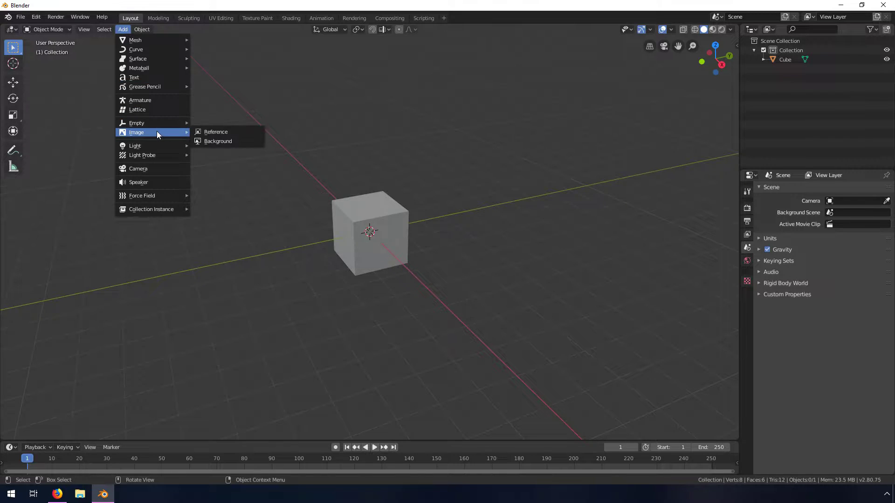
left_click(220, 132)
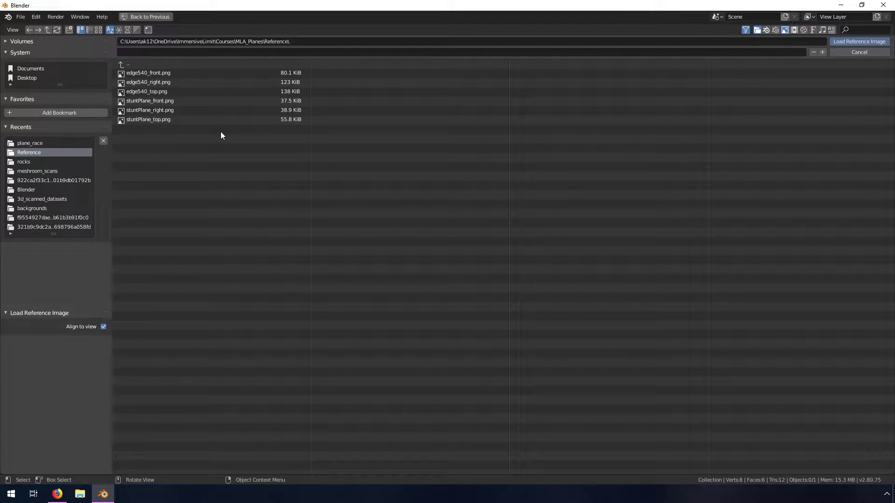
left_click(152, 110)
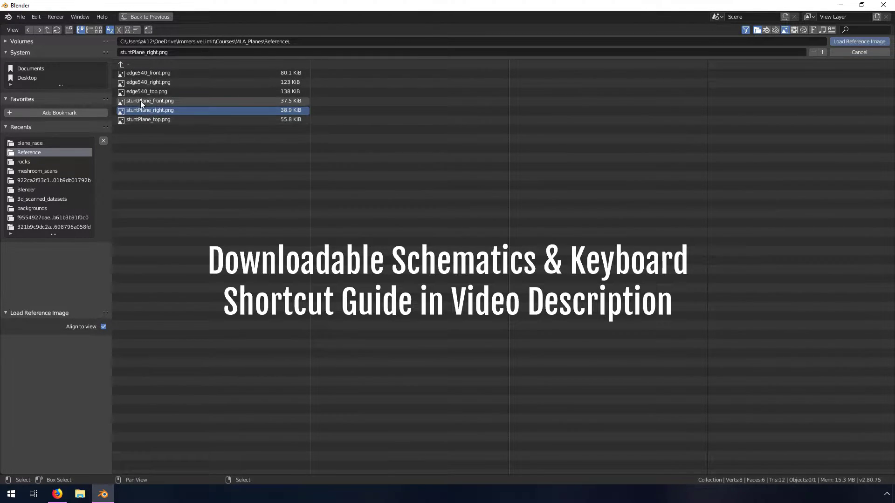
left_click(842, 41)
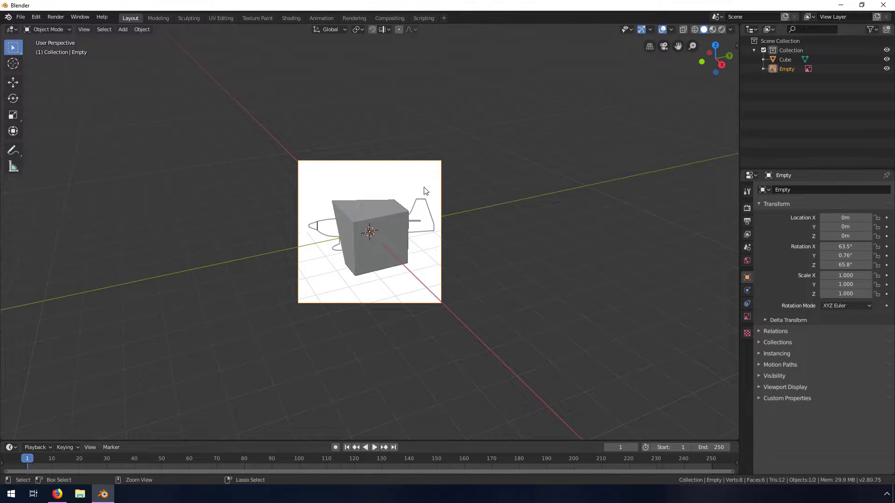
key("Delete")
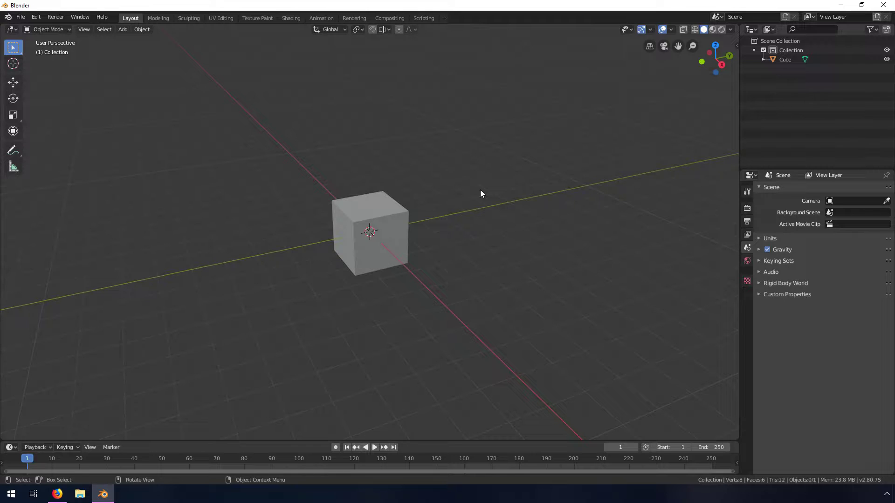
Step: Switch to the right orthographic view and add stuntPlane_right.png as a reference image aligned to it
key("KP_3")
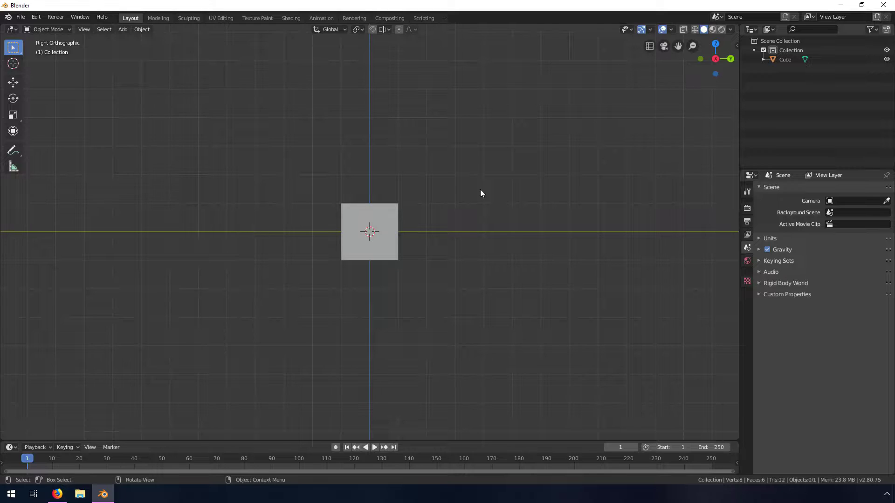
key("grave")
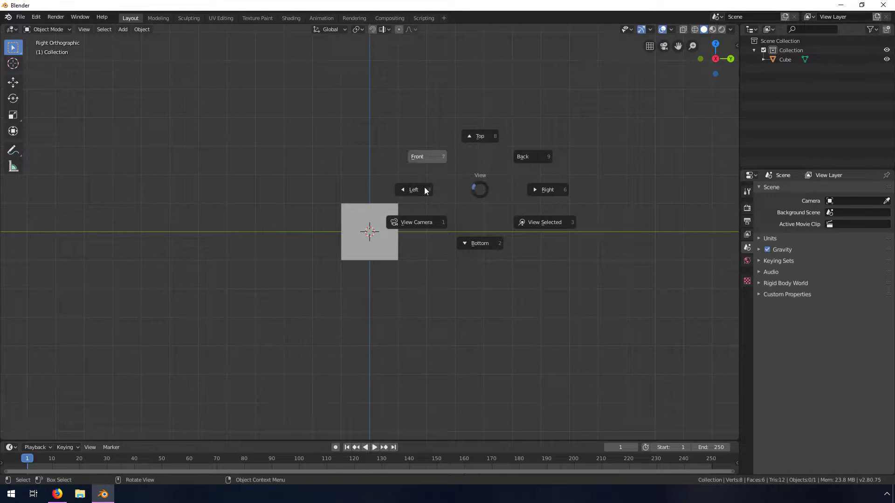
left_click(546, 192)
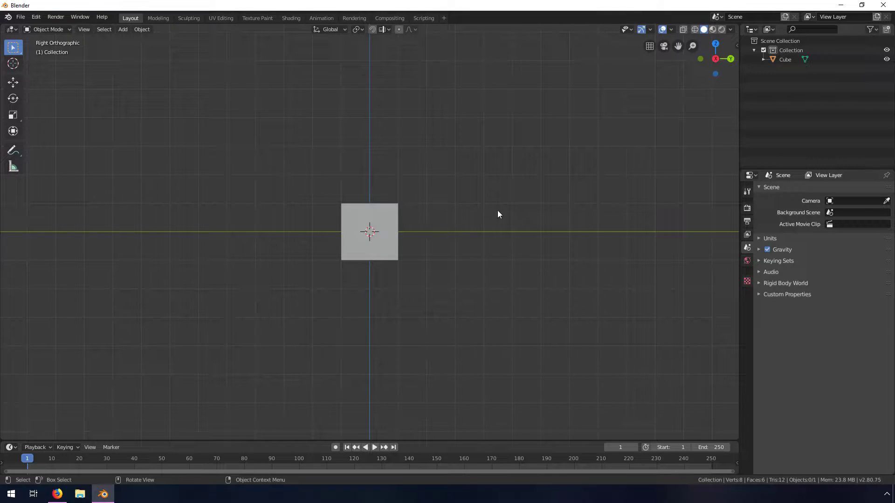
key("shift+a")
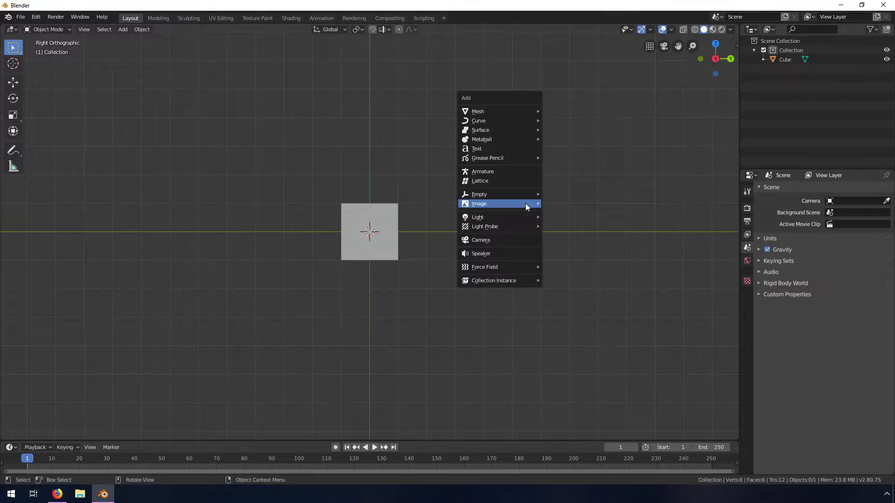
mouse_move(525, 204)
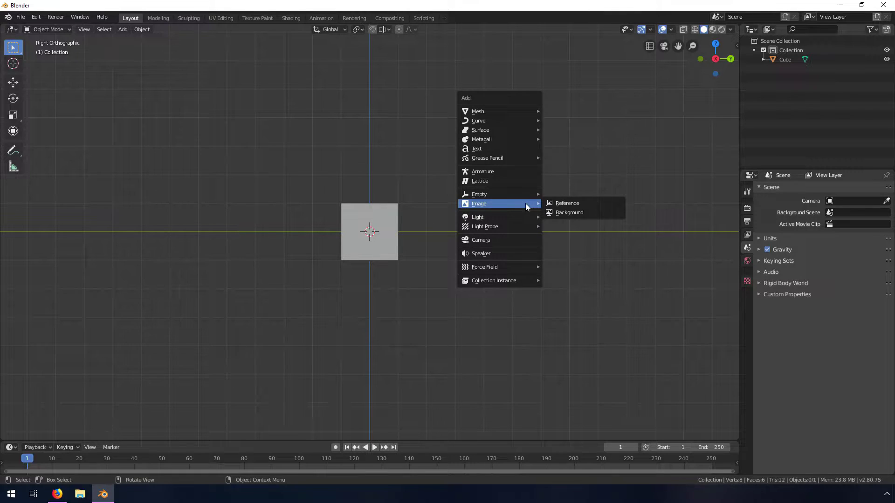
left_click(555, 203)
left_click(147, 109)
left_click(847, 43)
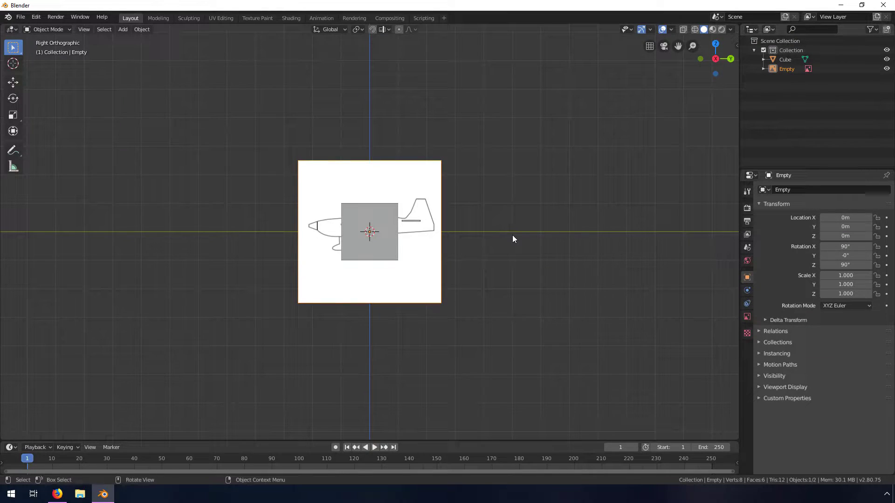
Step: Switch to the top orthographic view and add stuntPlane_top.png as a reference image aligned to it
scroll(364, 261, "up", 4)
mouse_move(350, 251)
middle_mouse_down()
mouse_move(424, 262)
mouse_move(353, 261)
middle_mouse_up()
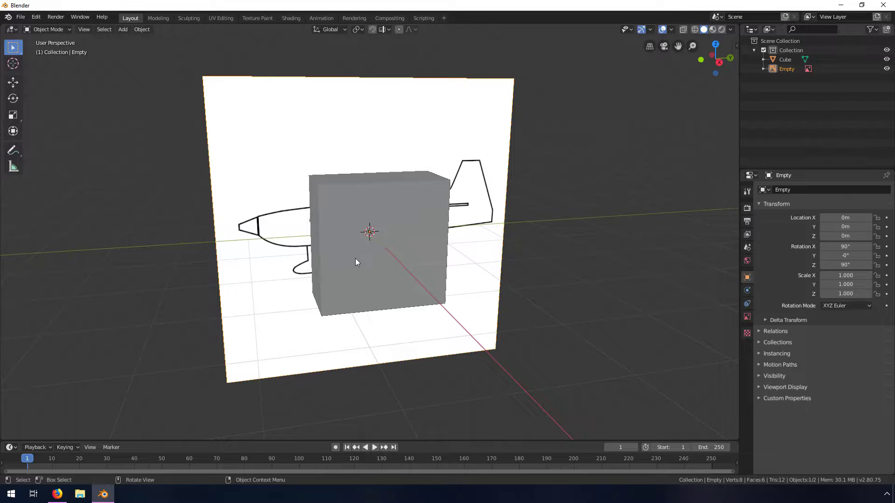
key("grave")
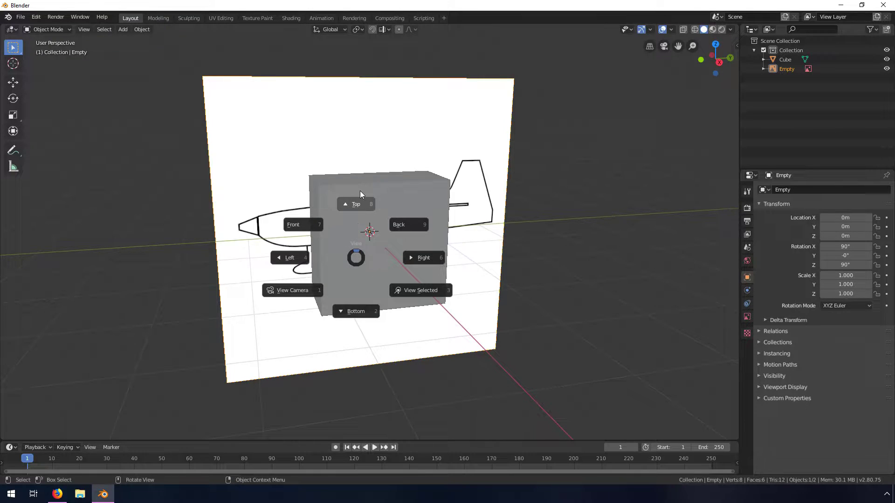
left_click(357, 204)
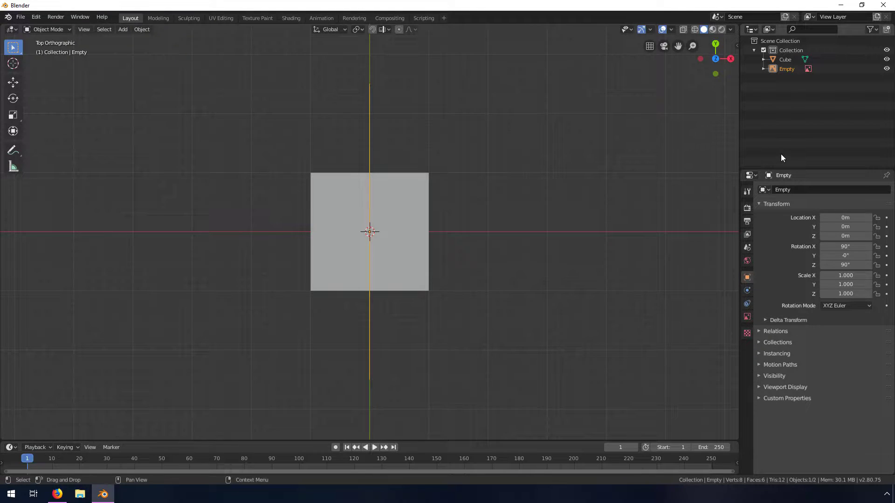
left_click(124, 29)
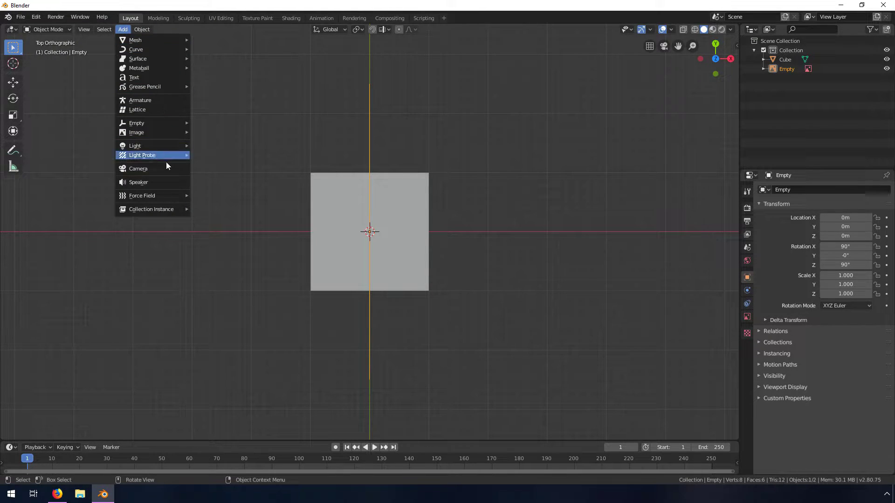
mouse_move(161, 132)
left_click(218, 133)
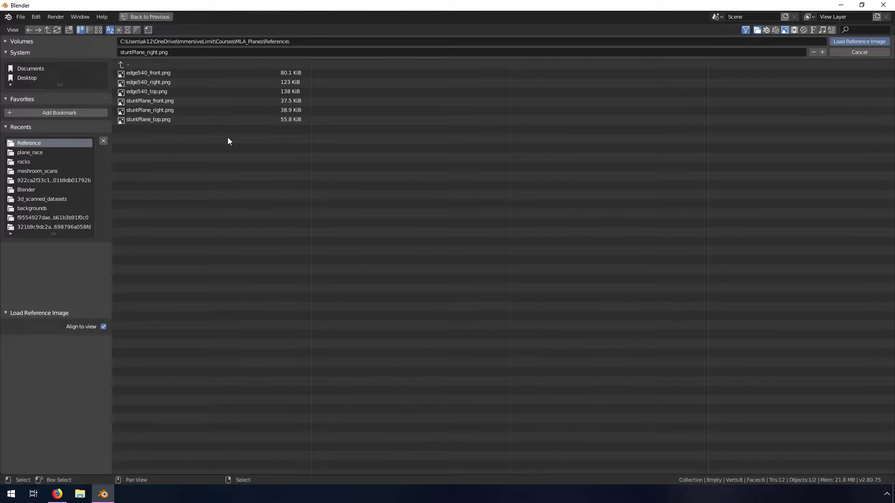
left_click(162, 119)
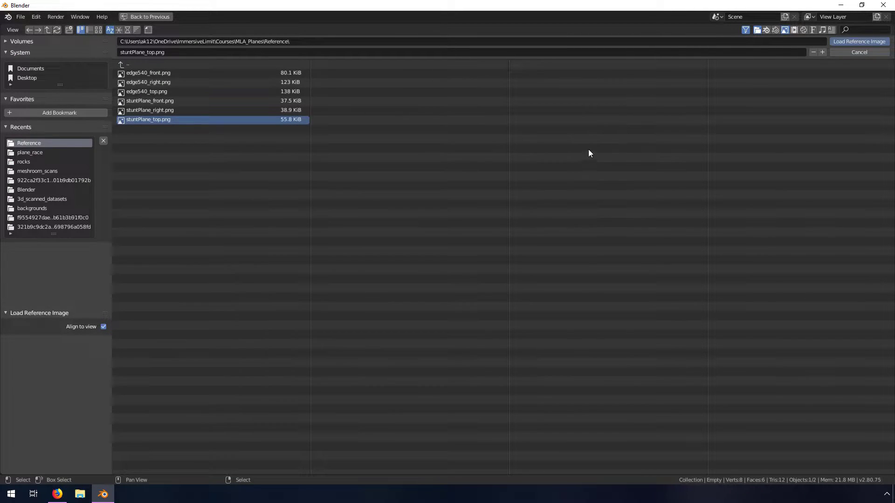
left_click(870, 41)
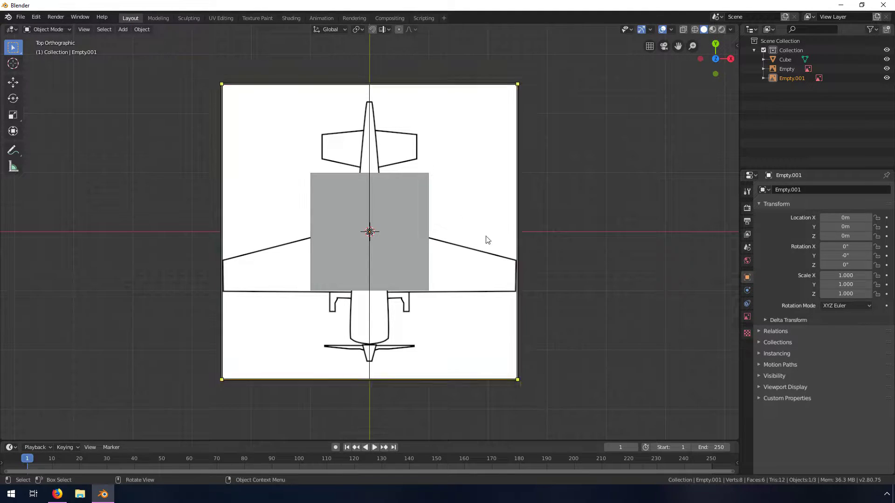
Step: Switch to the front orthographic view and add stuntPlane_front.png as a reference image aligned to it
key("grave")
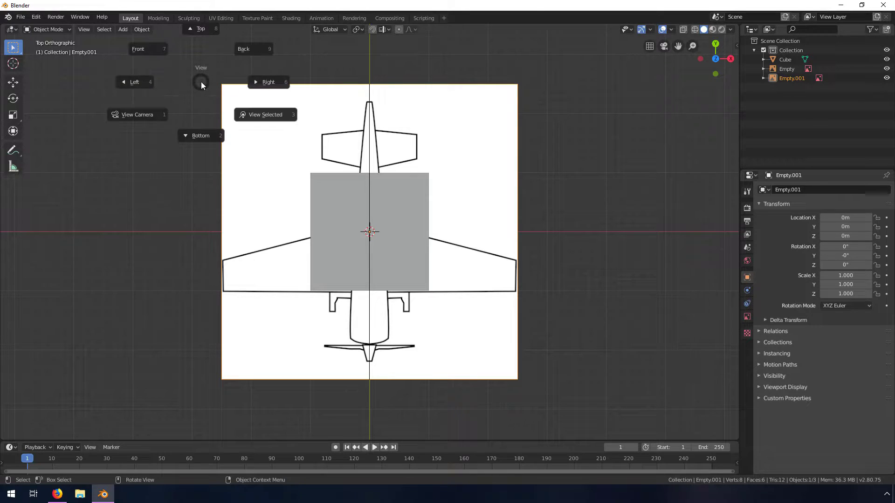
left_click(148, 49)
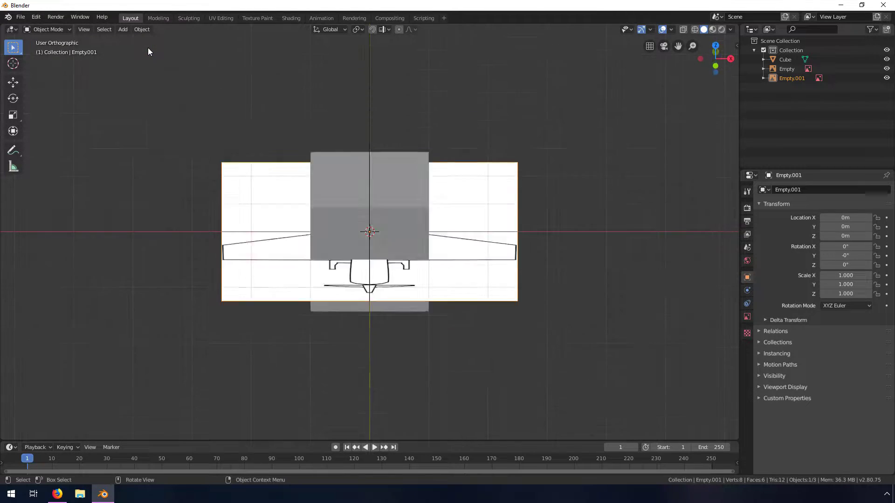
left_click(123, 30)
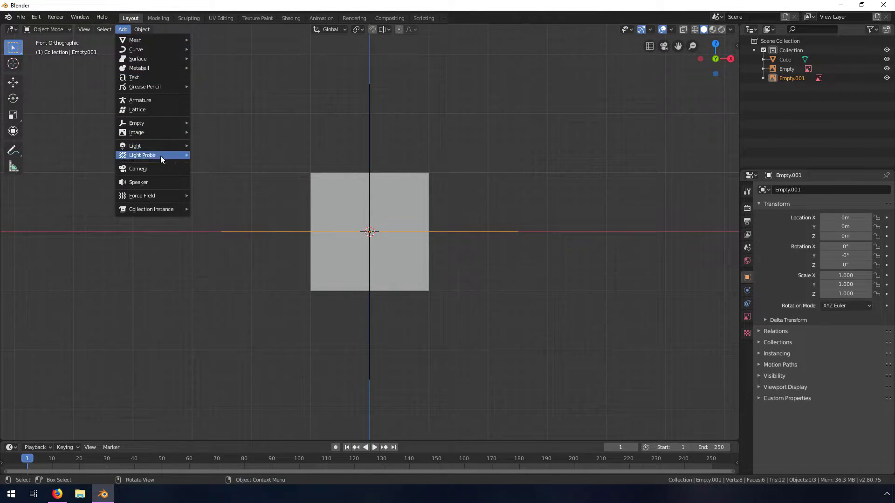
mouse_move(158, 130)
left_click(218, 131)
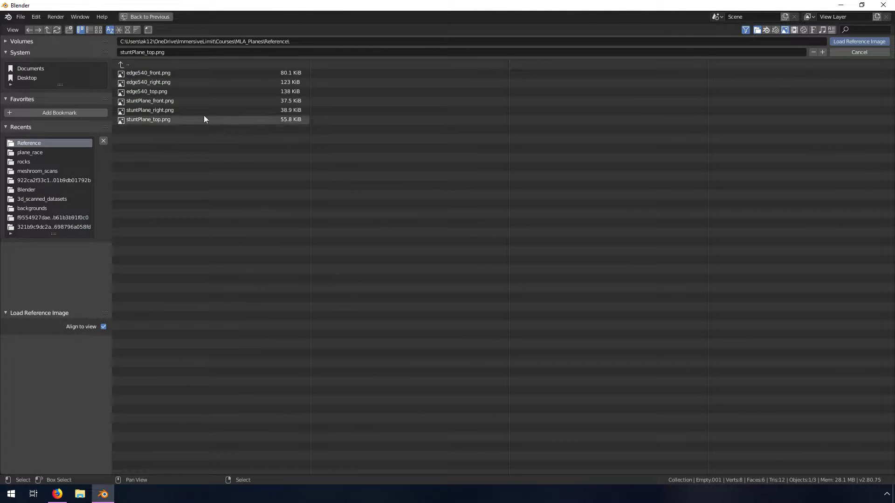
left_click(157, 101)
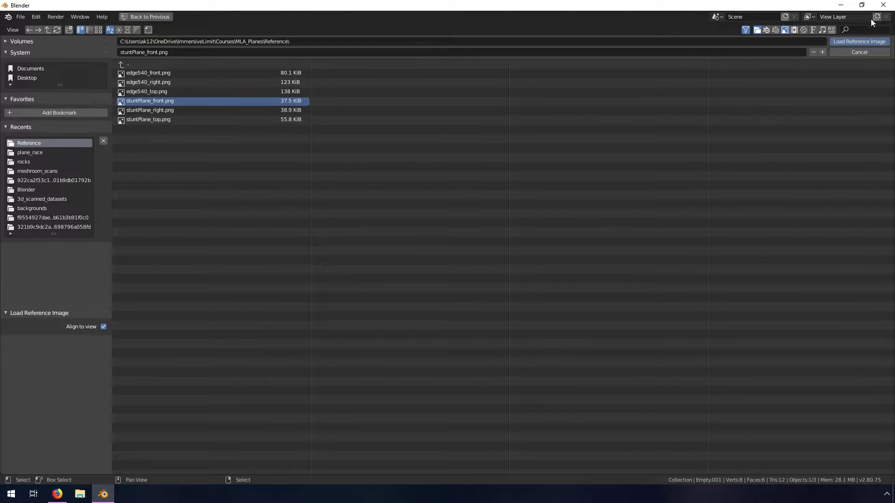
left_click(857, 42)
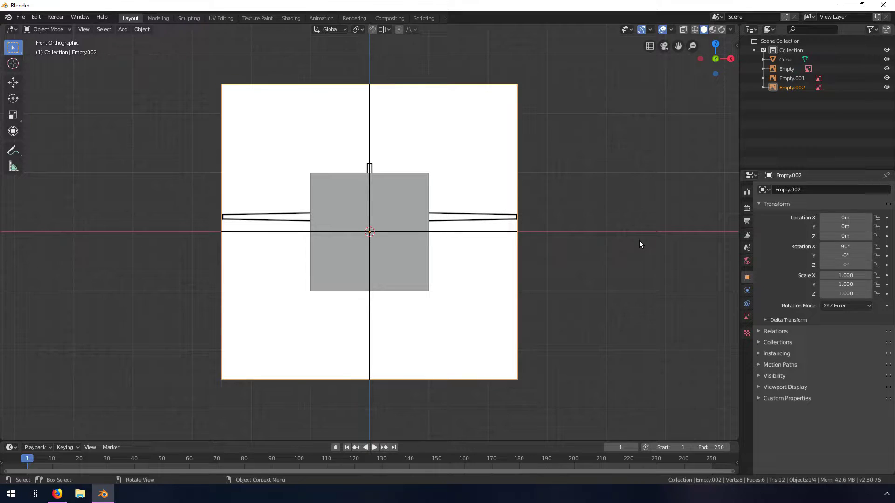
Step: Rename the front-view reference image object as Front_Ref
double_click(794, 88)
type("F")
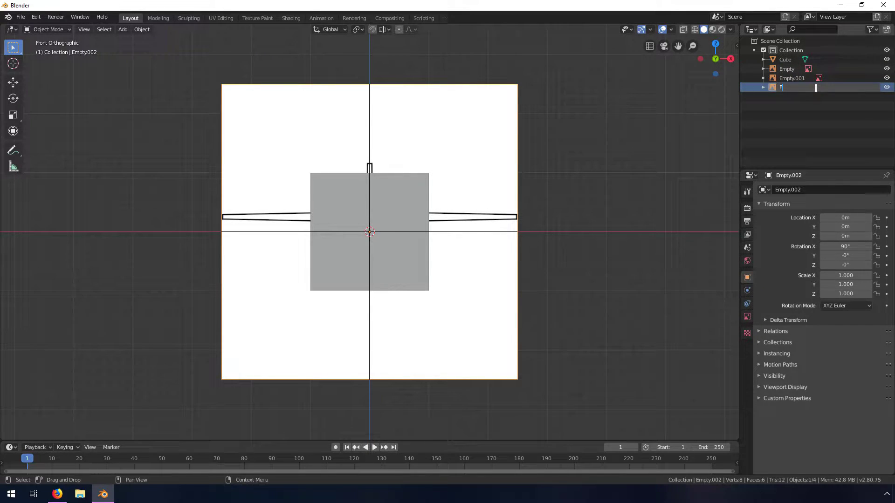
type("ront_Ref")
key("Return")
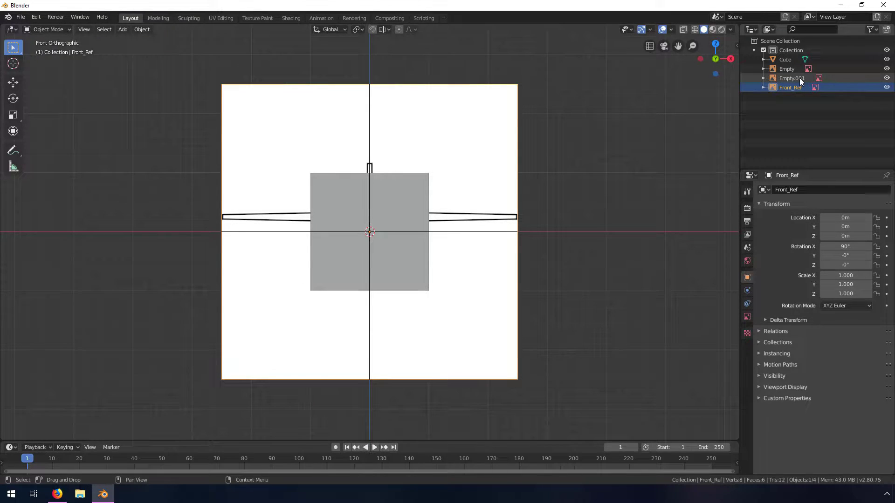
Step: Rename the top-view reference image object (Empty.001) as Top_Ref
left_click(799, 77)
double_click(799, 78)
type("T")
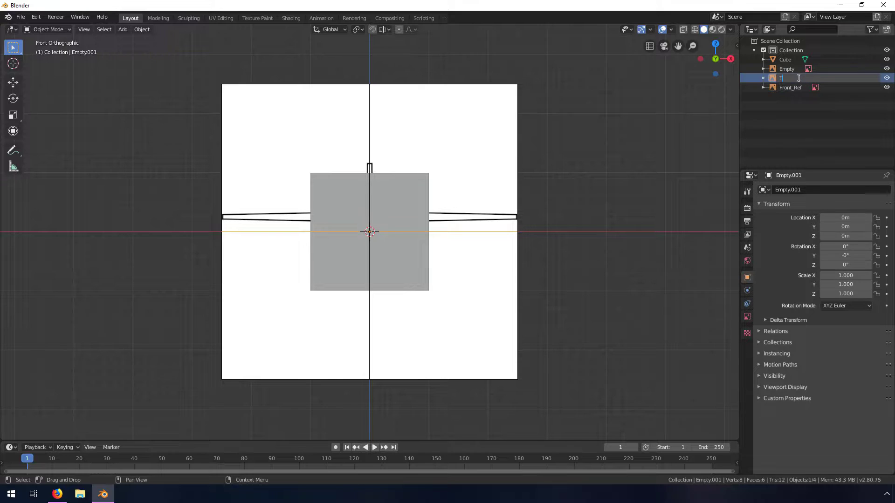
type("op_Ref")
key("Return")
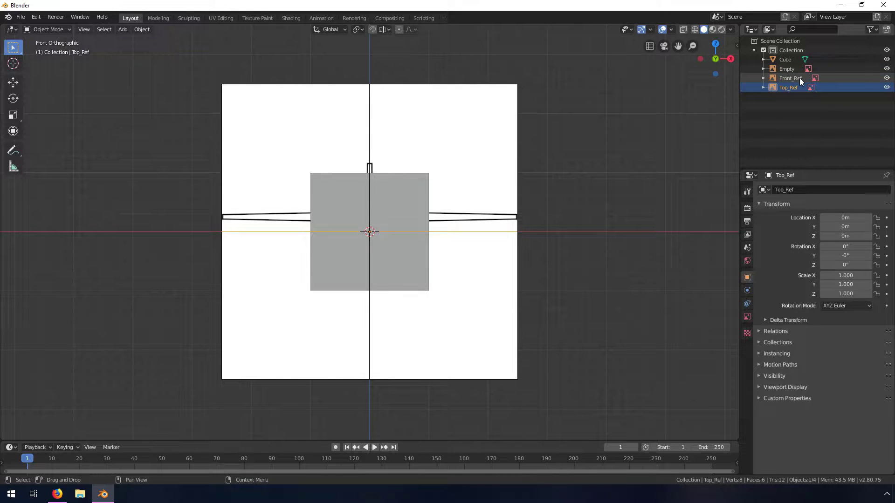
Step: Rename the right-view reference image object (Empty) as Right_Ref
left_click(791, 69)
double_click(790, 68)
type("Right_Ref")
key("Return")
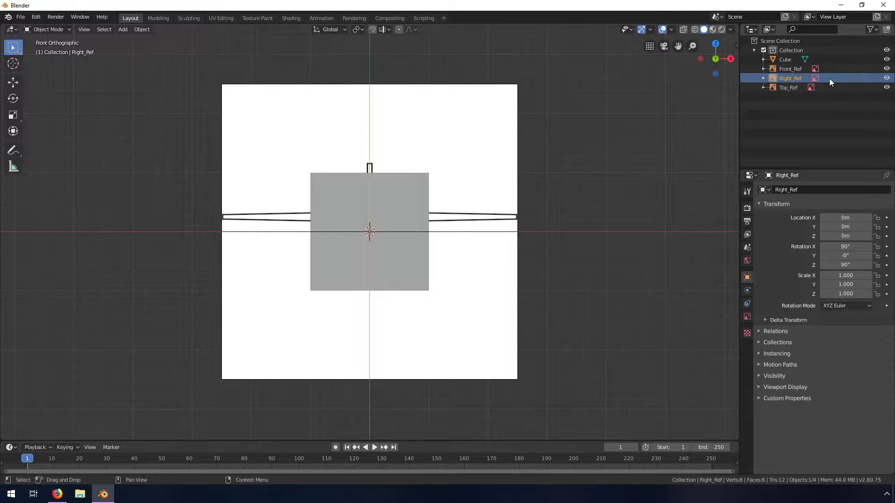
Step: Set Front_Ref to display in front of the other objects in the viewport
middle_click_drag(631, 204, 489, 247)
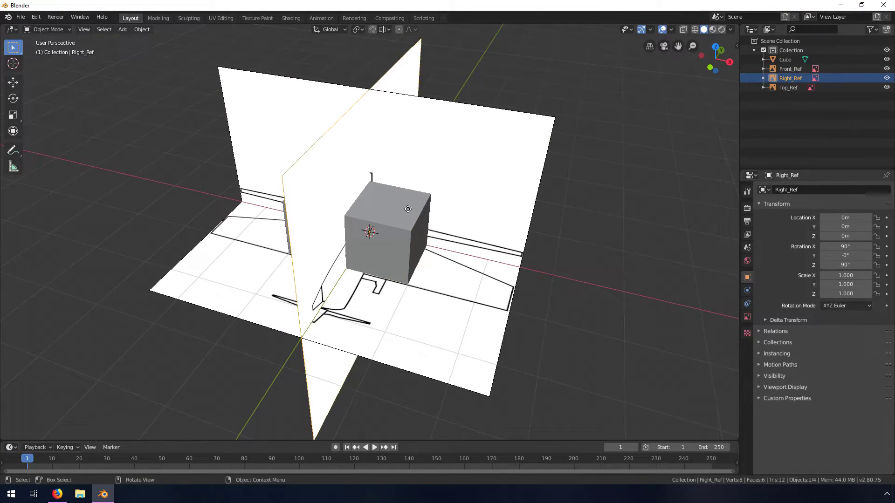
middle_click_drag(443, 214, 371, 199)
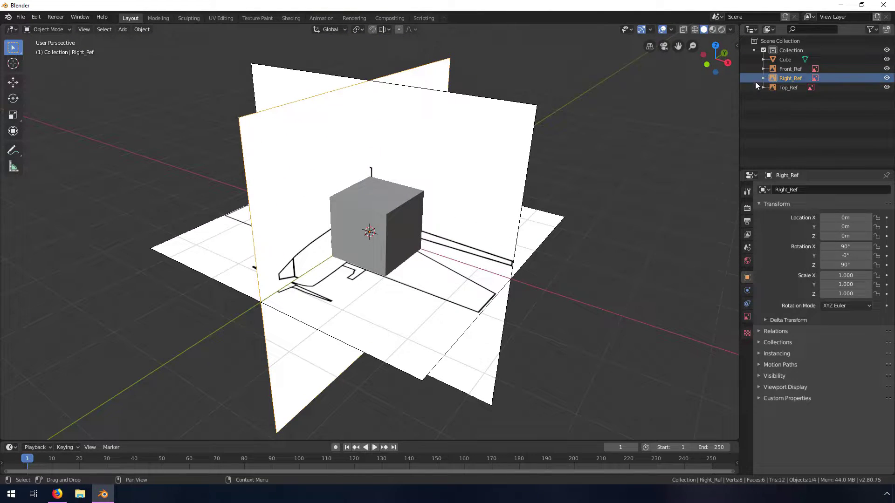
left_click(788, 68)
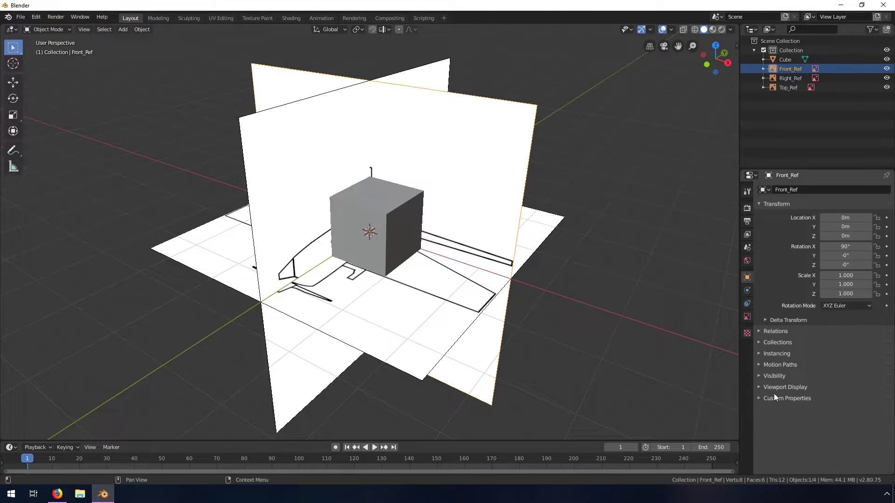
left_click(759, 387)
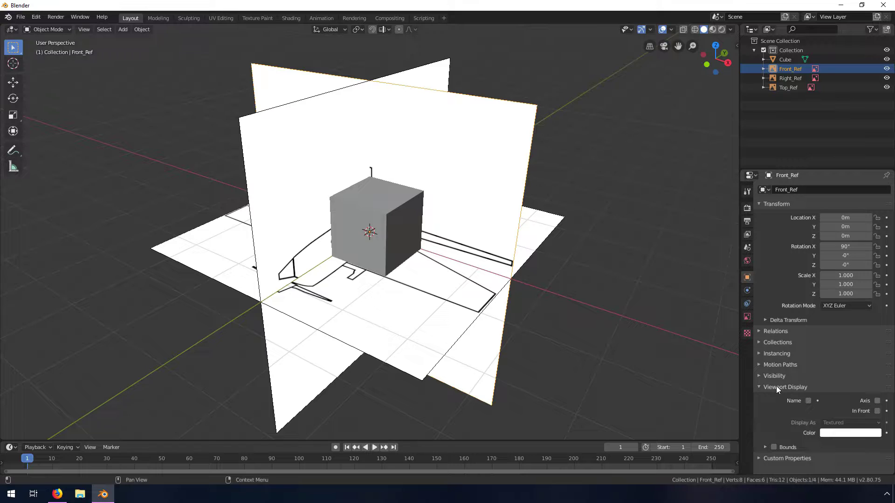
left_click(877, 412)
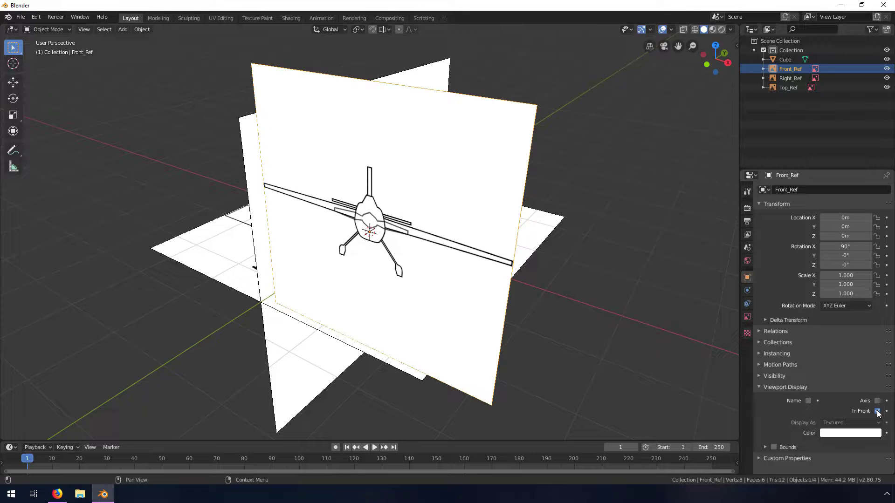
Step: Enable alpha for the Front_Ref image and set its transparency to 0.5
left_click(757, 376)
left_click(758, 376)
left_click(746, 317)
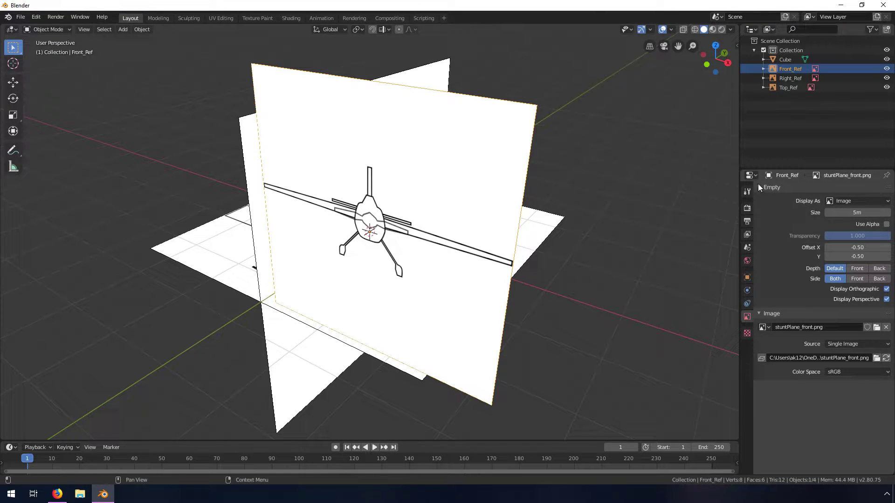
left_click(887, 225)
left_click(858, 236)
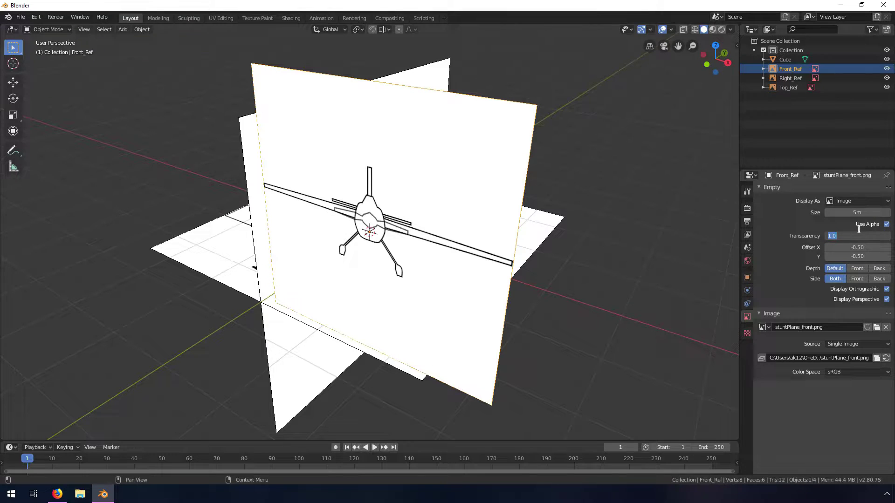
type("0.5")
key("Return")
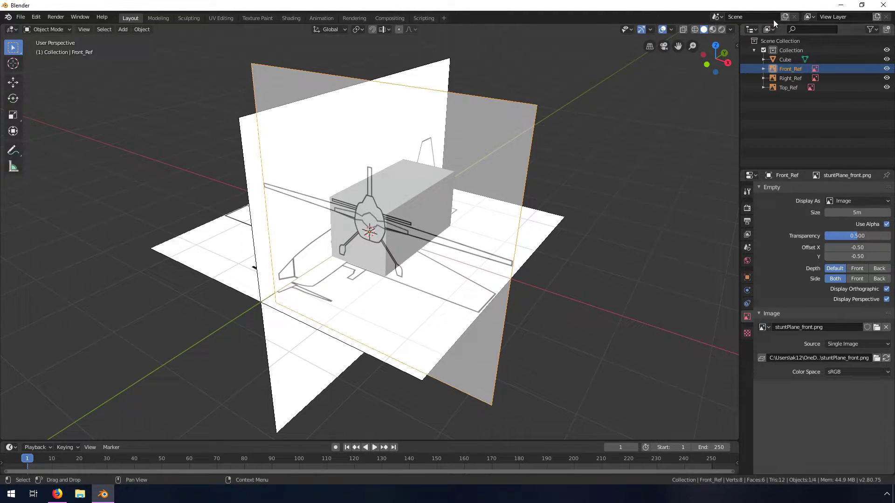
Step: Enable alpha for the Right_Ref image and set its transparency to 0.5
left_click(790, 79)
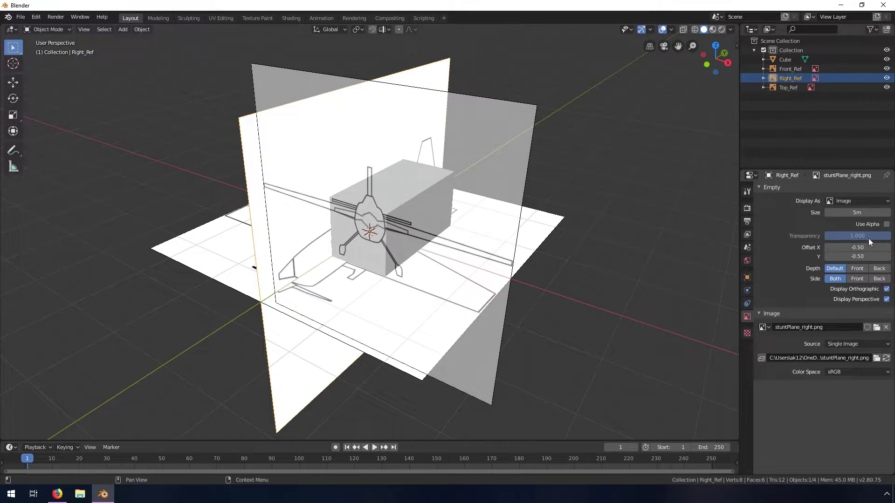
left_click(886, 224)
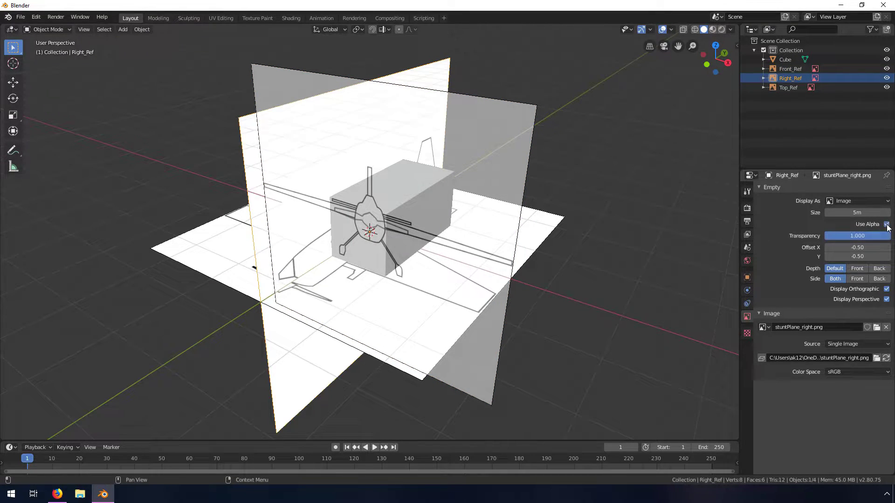
left_click(857, 236)
type("0.5")
key("Return")
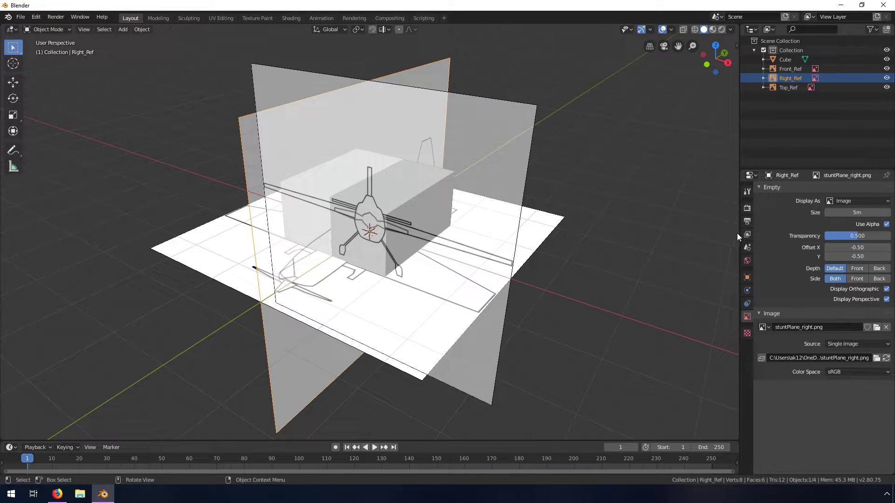
Step: Set both Right_Ref and Top_Ref to display in front of the other objects in the viewport
left_click(747, 277)
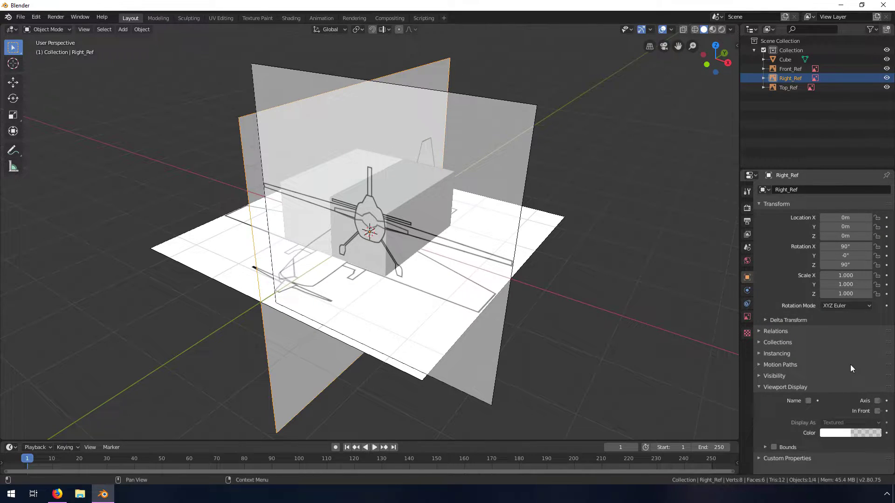
left_click(877, 411)
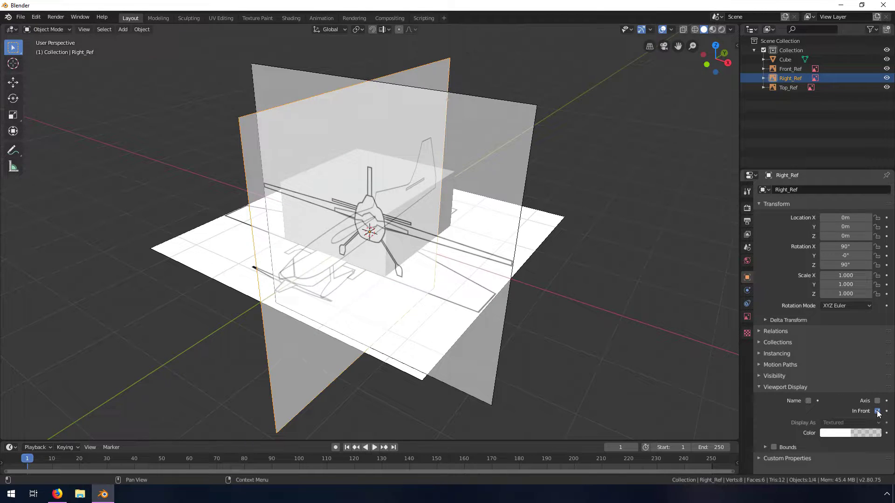
left_click(794, 88)
left_click(877, 411)
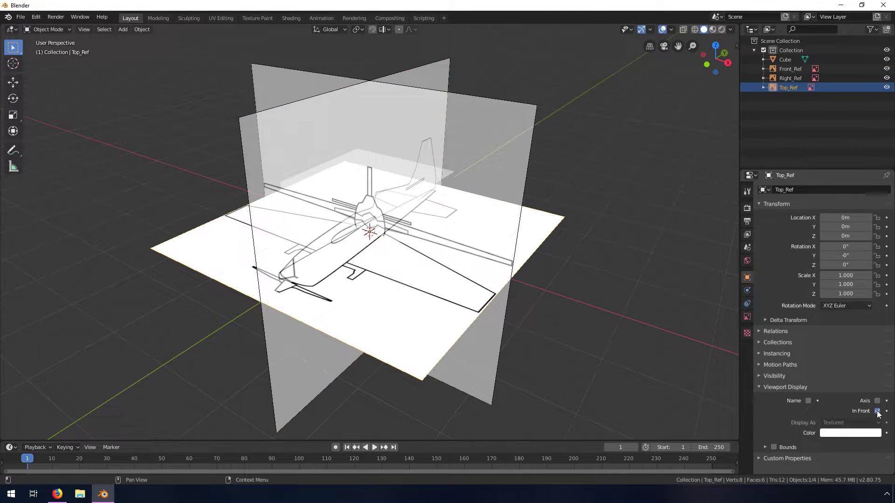
Step: Enable alpha for the Top_Ref image and set its transparency to 0.5
left_click(747, 317)
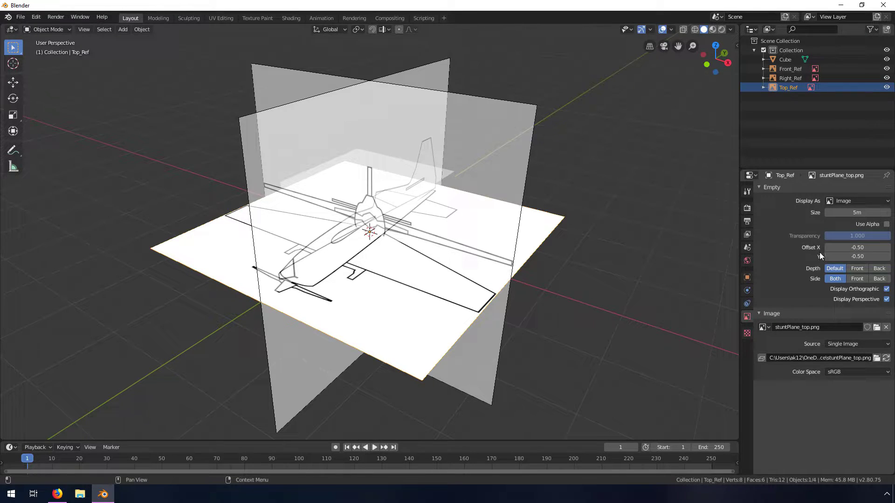
left_click(886, 224)
left_click(856, 236)
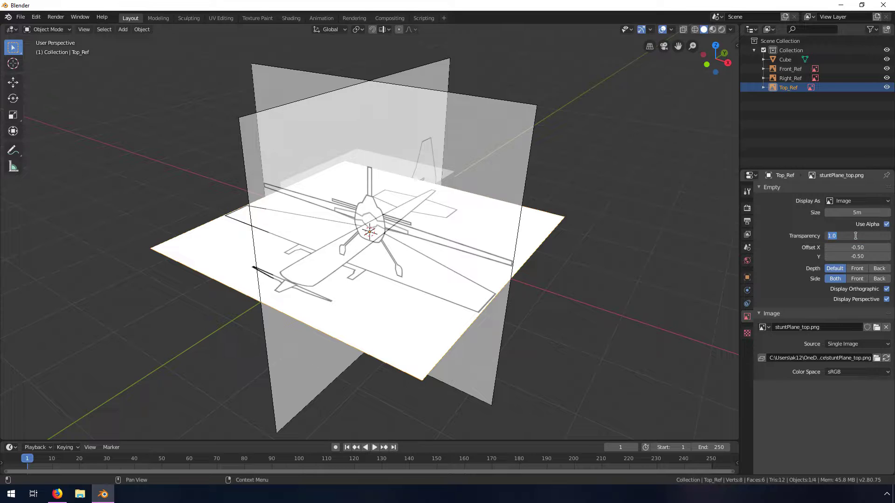
type("0.5")
key("Return")
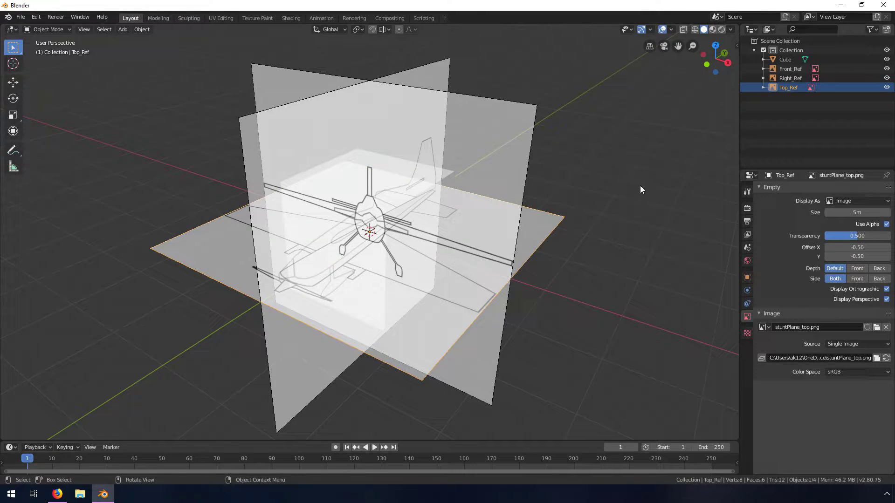
Step: Hide the Front_Ref, Right_Ref and Top_Ref reference images in the viewport
middle_click_drag(680, 221, 658, 242)
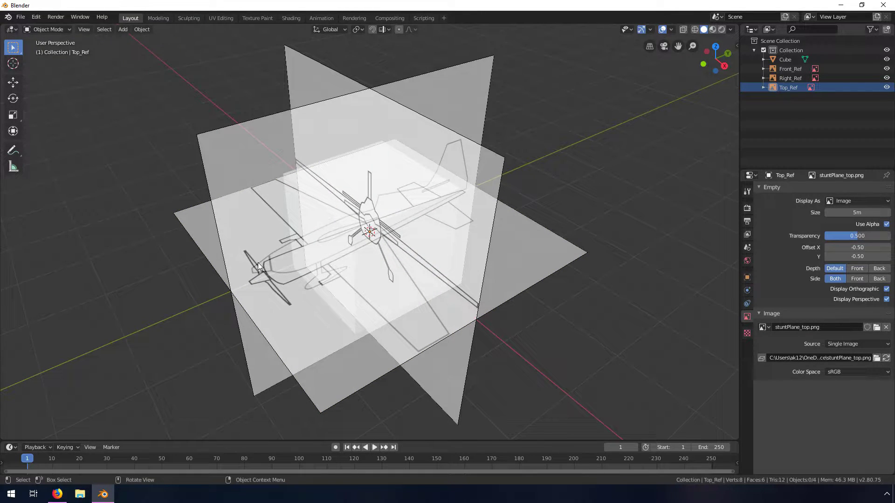
key("grave")
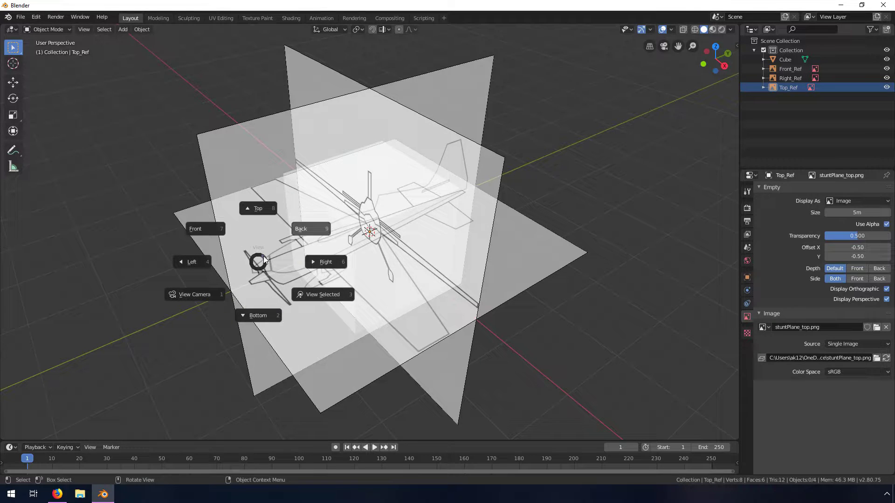
left_click(259, 208)
left_click(409, 197)
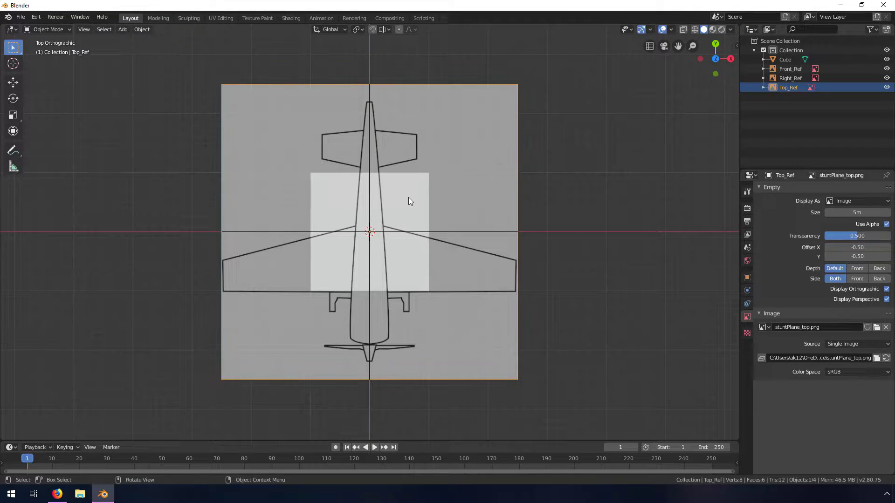
scroll(406, 203, "up", 3)
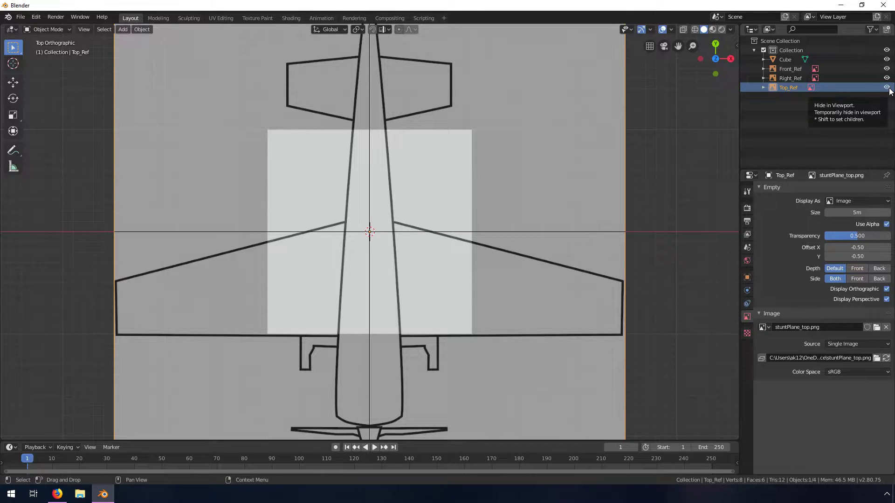
left_click_drag(887, 87, 887, 68)
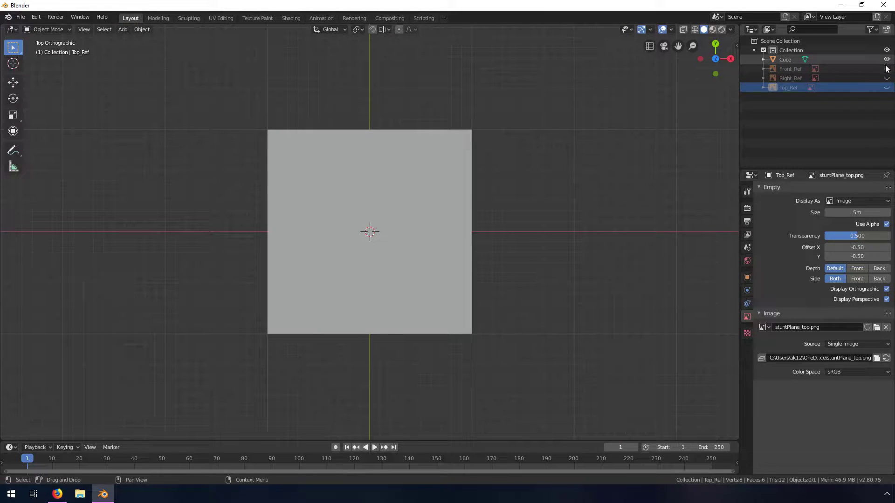
Step: Rename the cube object as Body
left_click(415, 170)
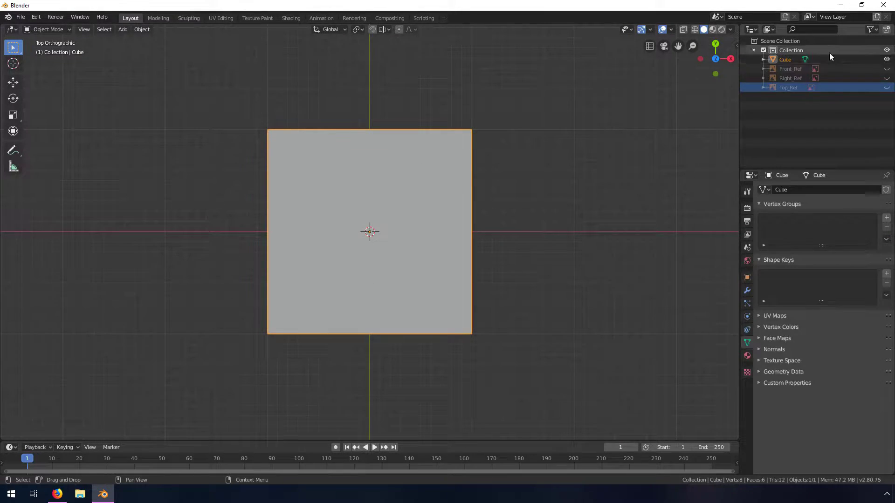
double_click(785, 59)
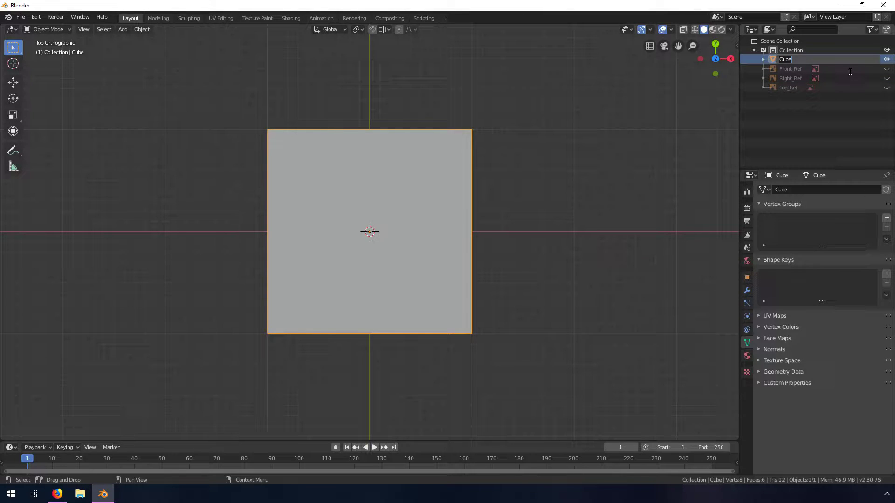
type("Body")
key("Return")
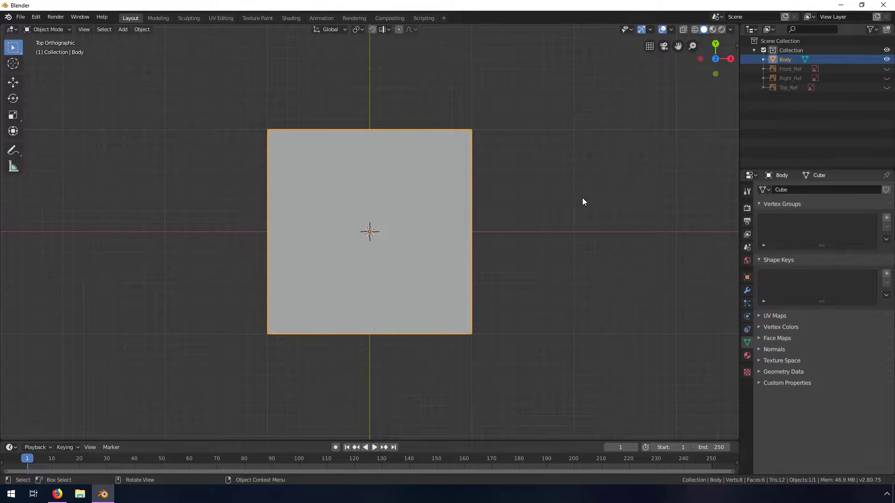
Step: Put the Body cube into Edit Mode with face selection
middle_click_drag(434, 285, 480, 219)
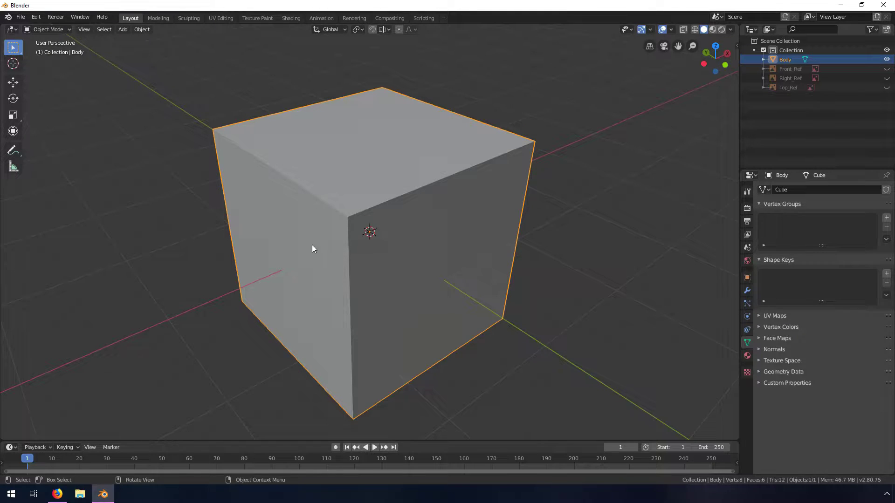
key("Tab")
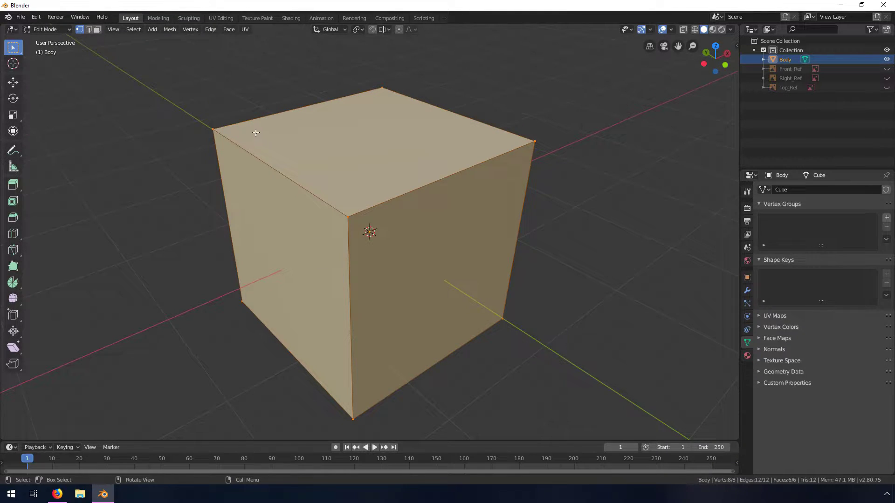
left_click(97, 30)
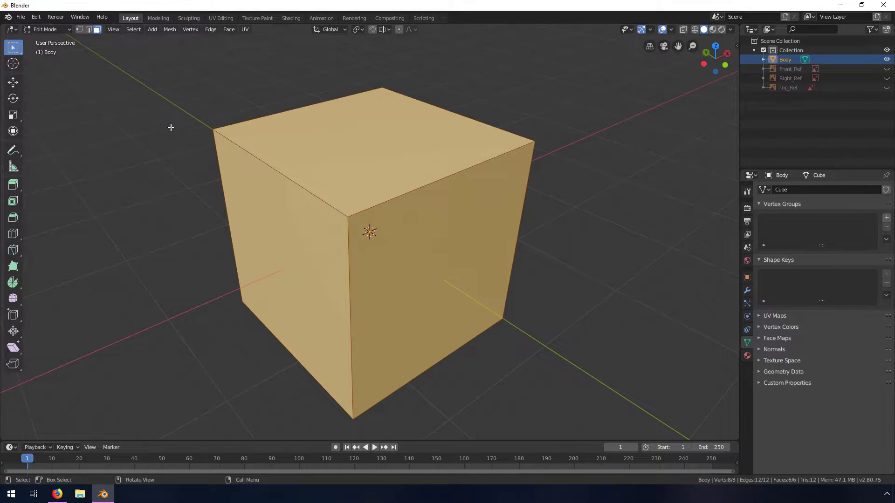
Step: Move the cube's negative X side face to the centre plane by setting its global median X to 0 m
left_click(326, 284)
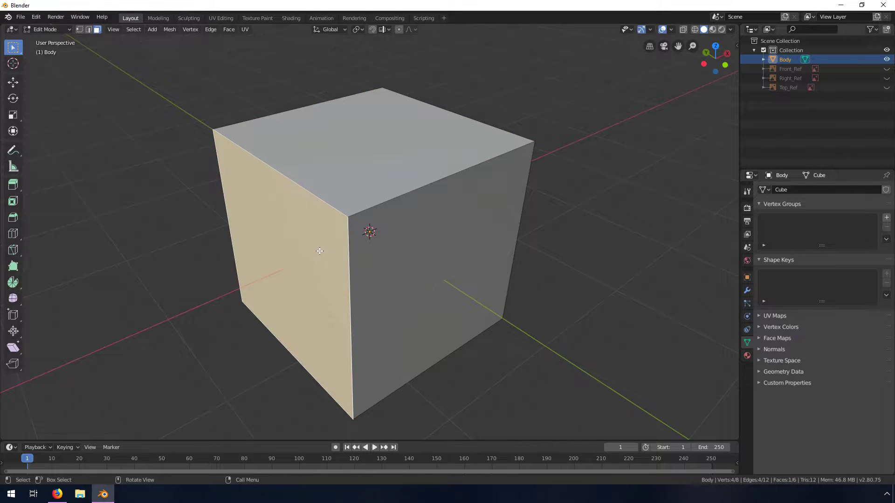
key("1")
key("2")
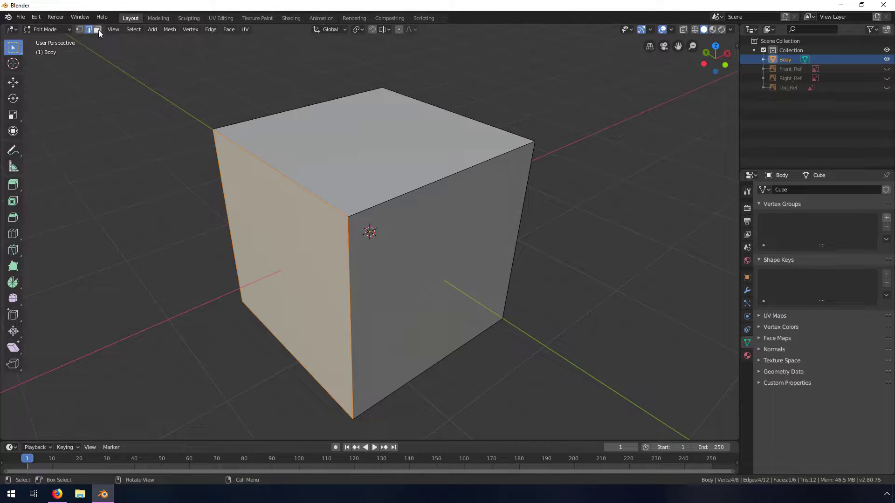
key("3")
middle_click_drag(490, 286, 455, 275)
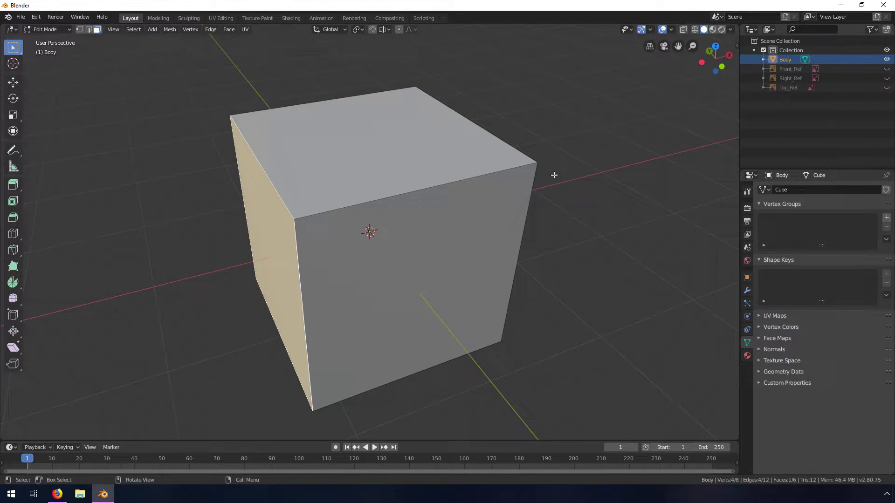
key("n")
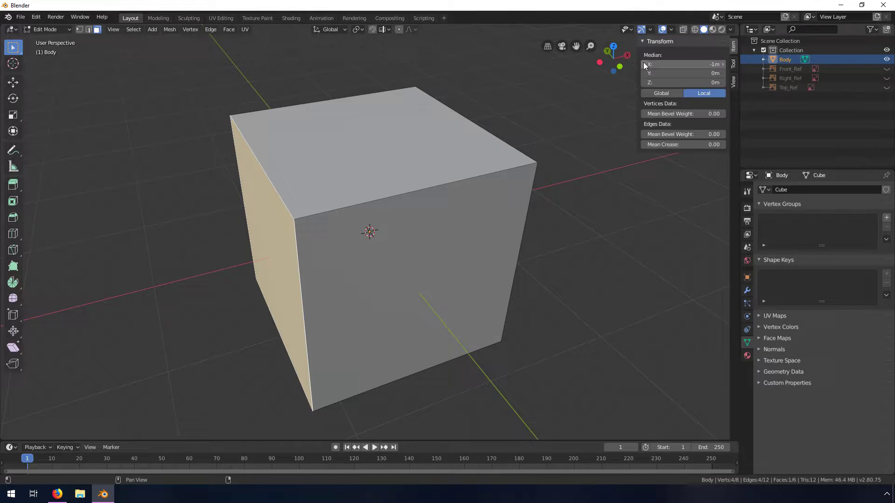
left_click(661, 93)
left_click(715, 64)
type("0m")
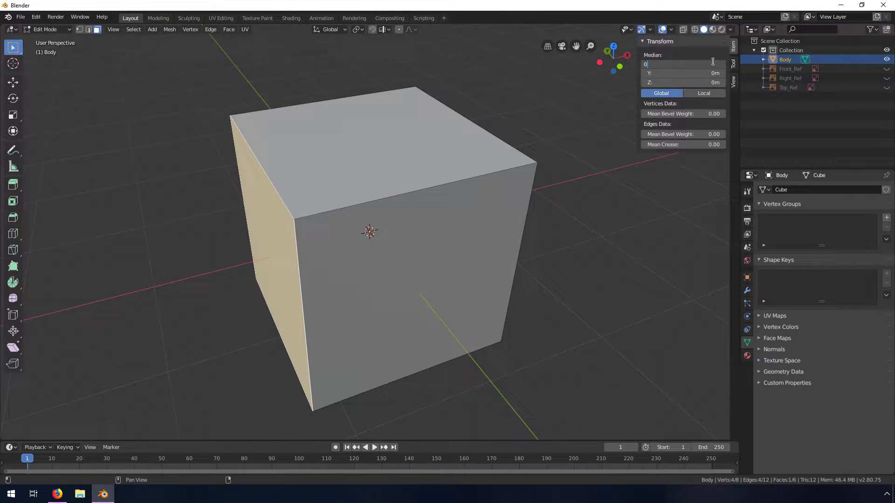
key("Return")
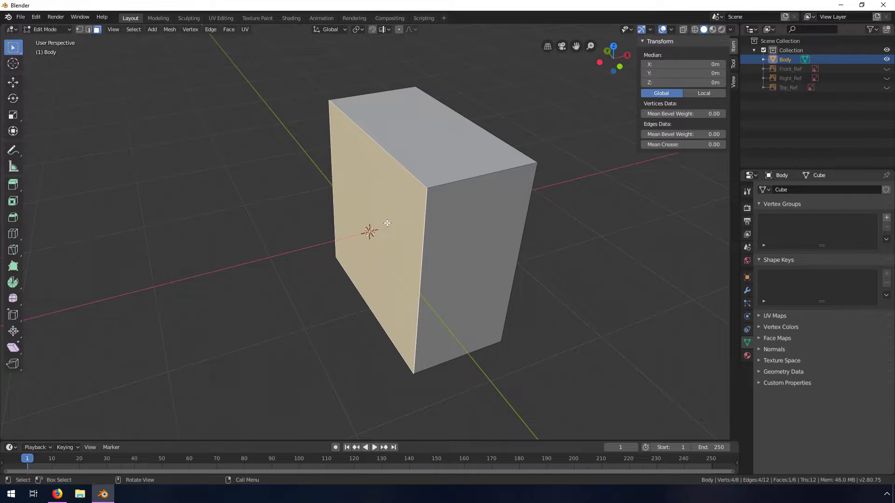
Step: Delete the selected face on the centre plane, leaving the half cube open on that side
key("x")
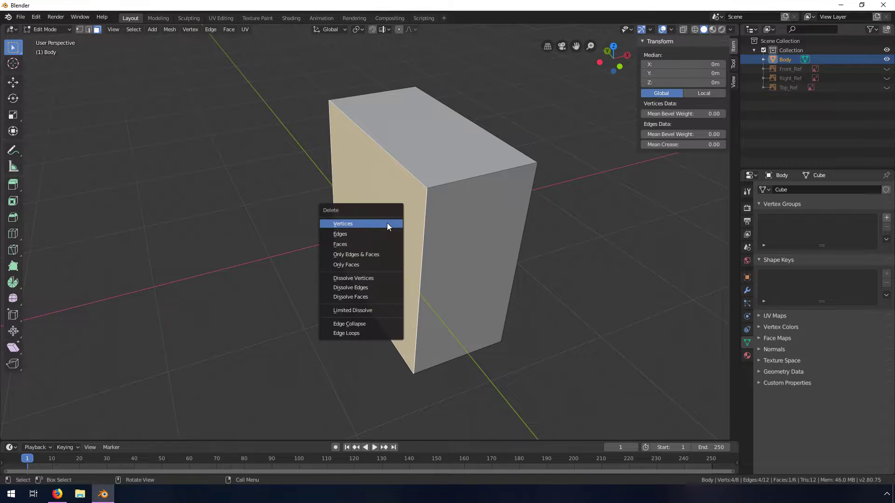
left_click(353, 244)
middle_click_drag(353, 242, 487, 254)
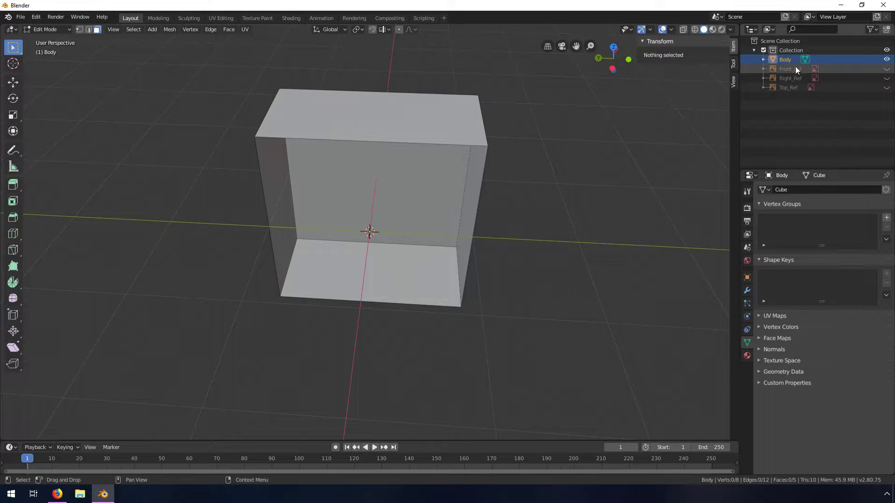
Step: Add a Mirror modifier on the X axis to the Body object
left_click(747, 292)
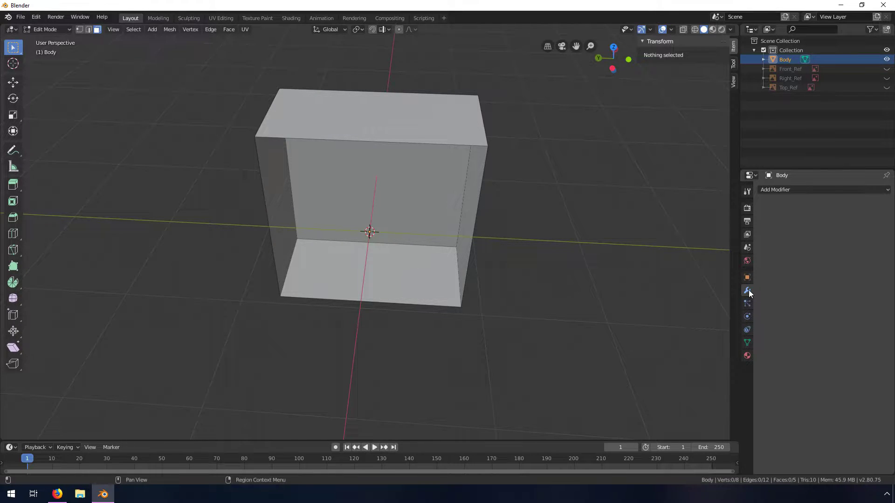
left_click(805, 189)
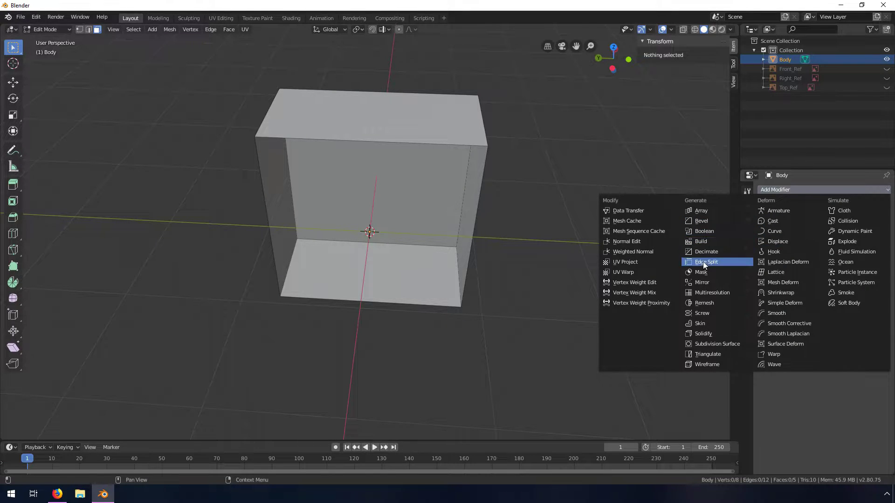
left_click(703, 283)
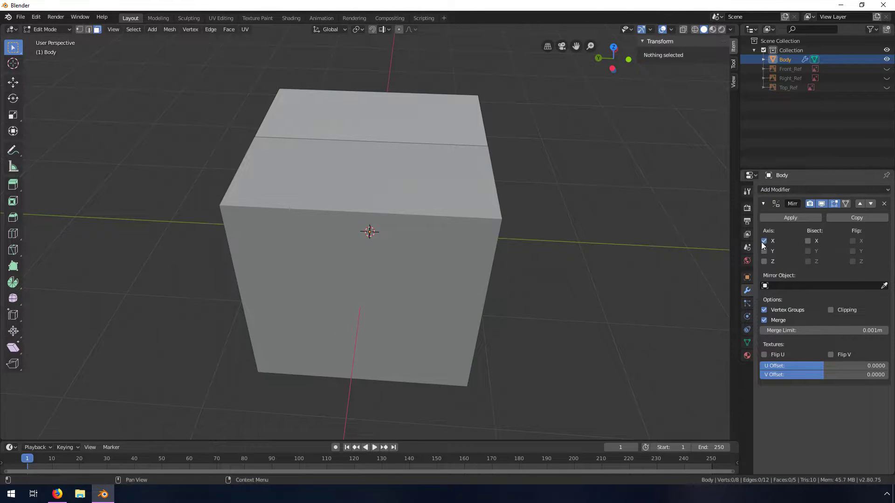
middle_click_drag(644, 250, 489, 233)
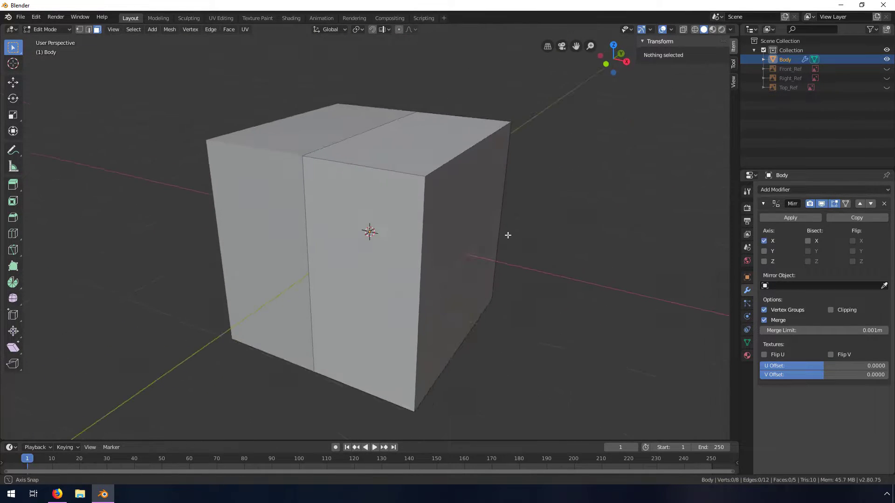
left_click(424, 236)
key("g")
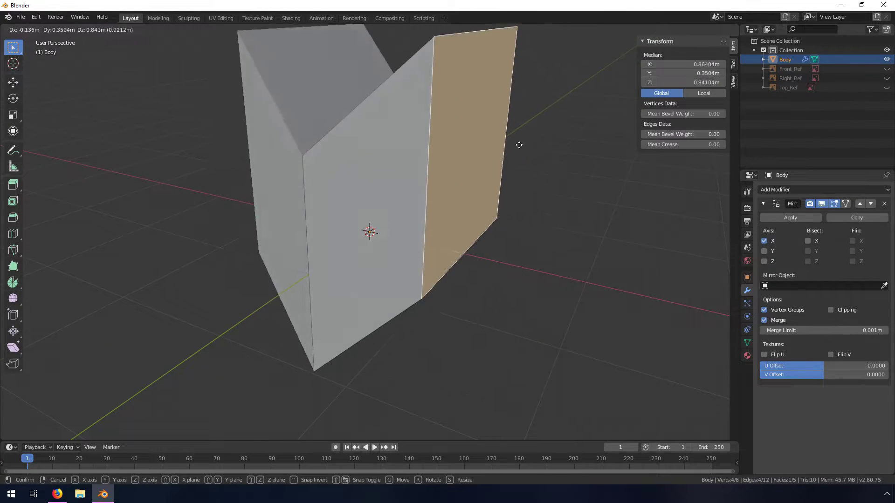
key("Escape")
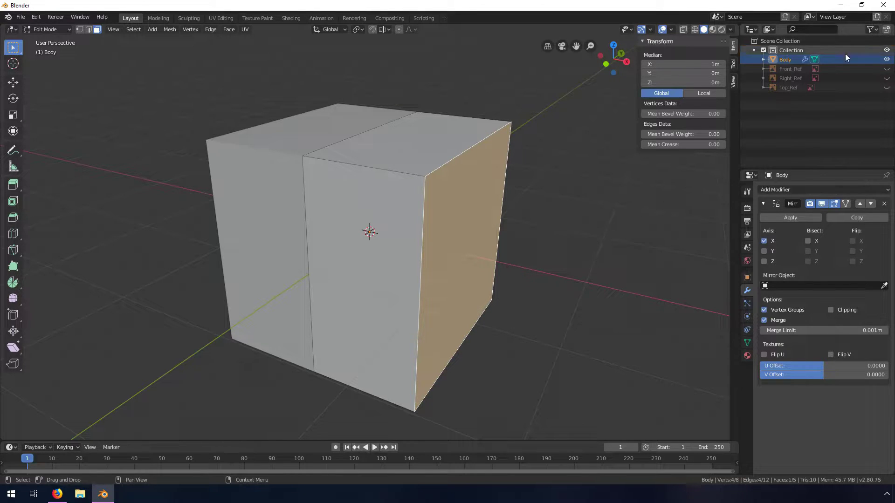
Step: Show the Right_Ref reference image and set the viewport to the right orthographic view
left_click(793, 78)
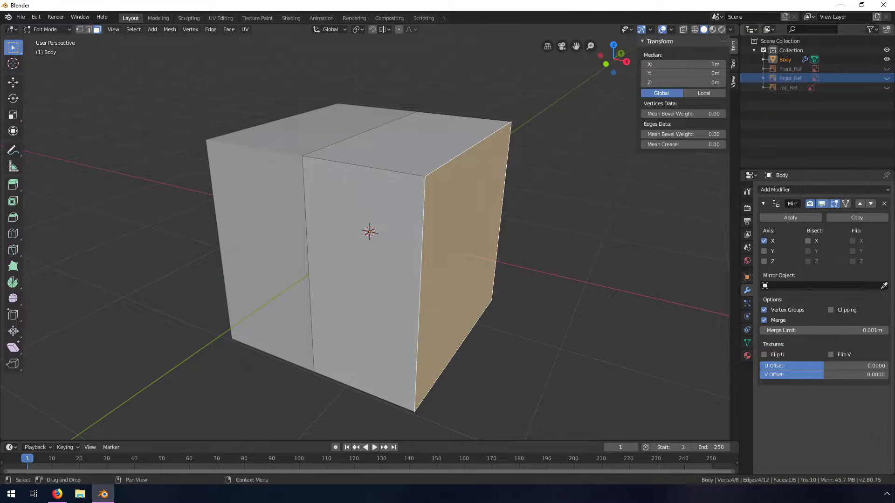
left_click(888, 79)
key("KP_3")
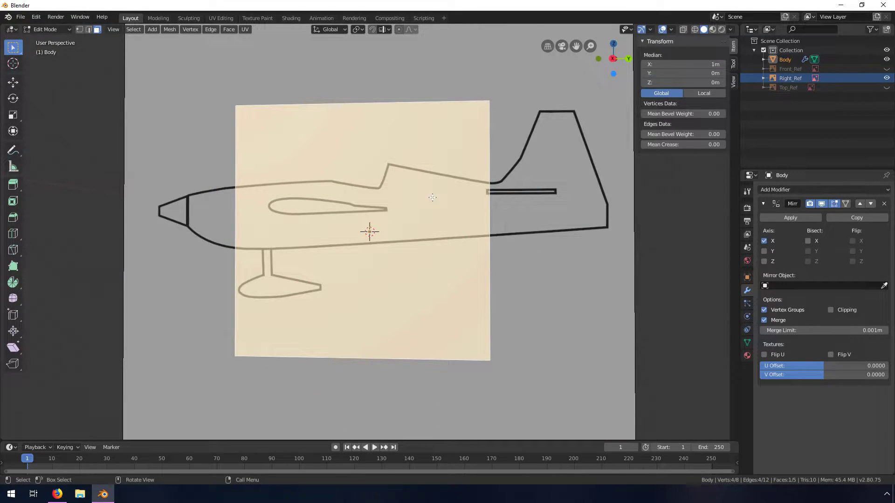
key("grave")
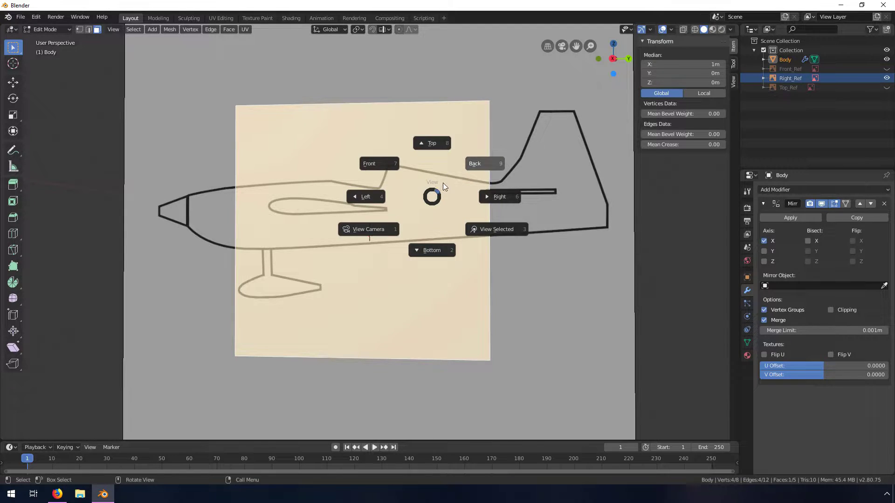
left_click(496, 195)
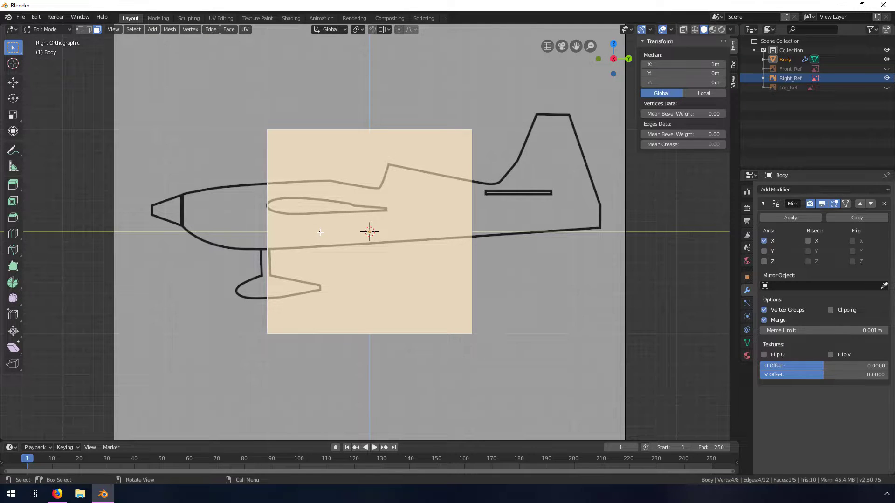
key("KP_5")
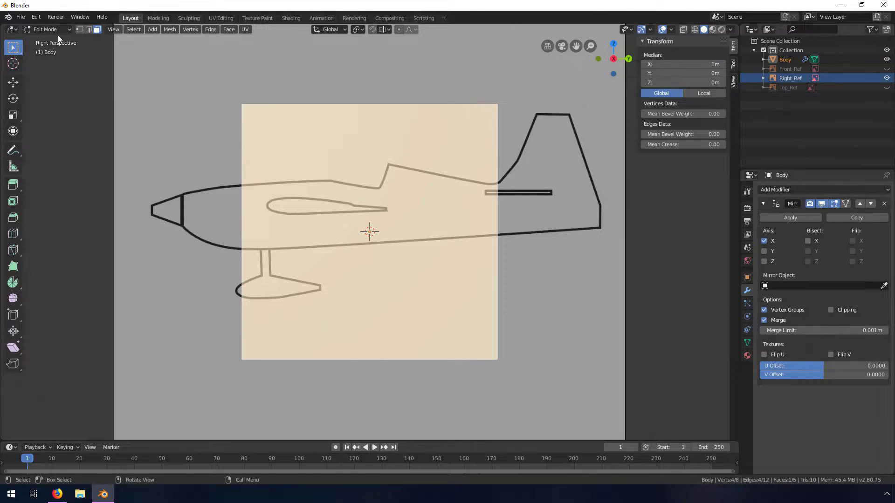
key("KP_5")
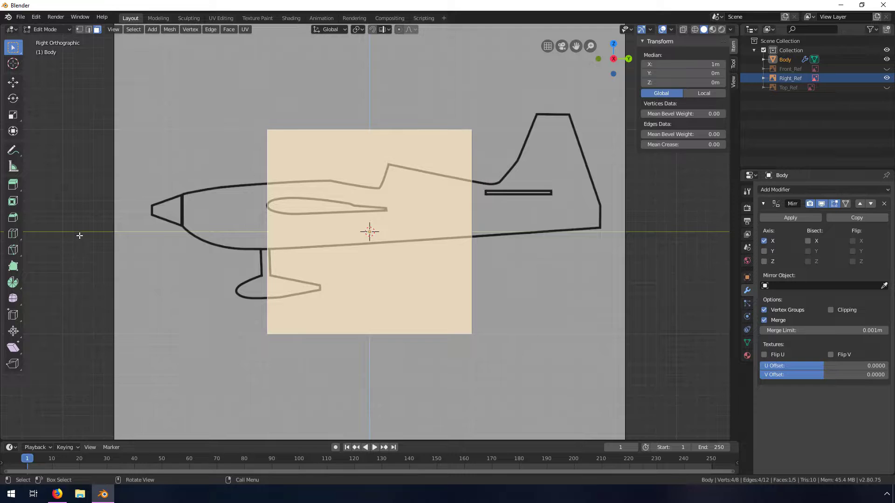
Step: Move the body's front face about 0.82 m forward along Y to the spinner line in the side reference
middle_click_drag(291, 248, 361, 258)
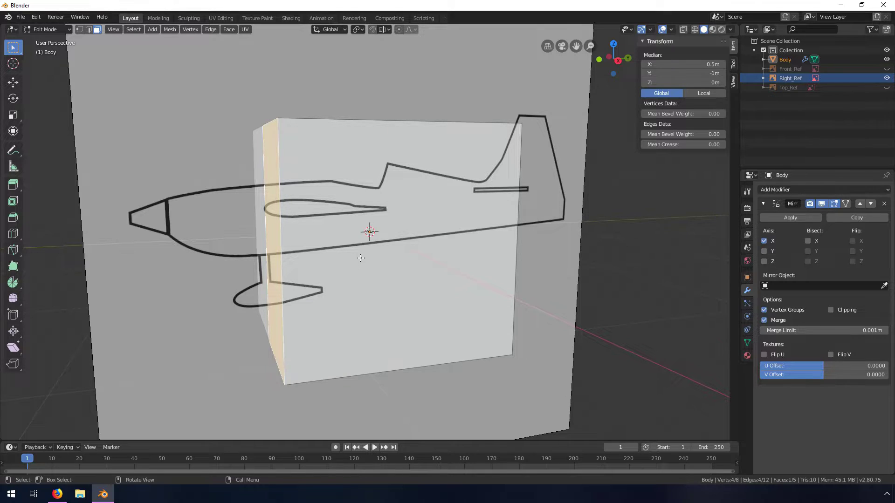
key("grave")
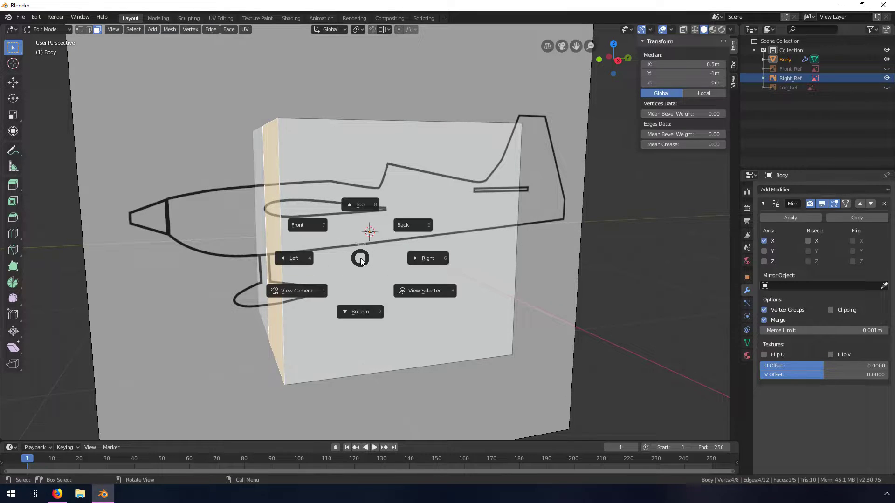
left_click(443, 259)
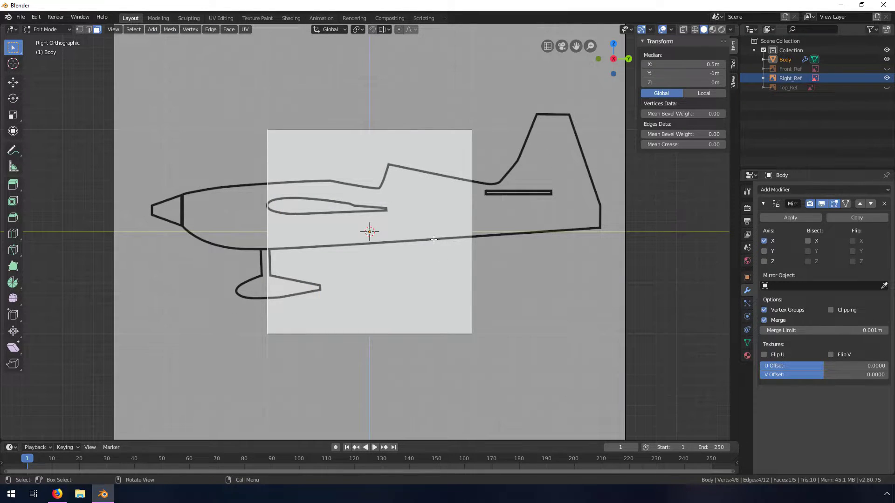
key("g")
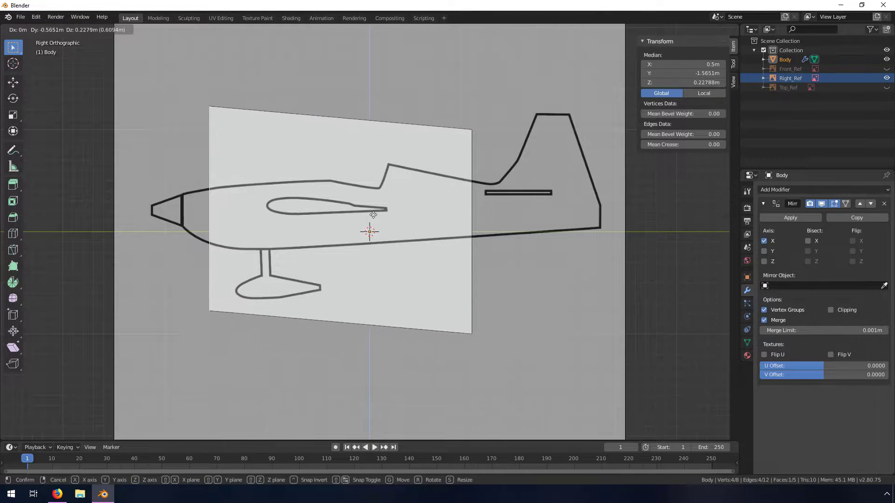
key("y")
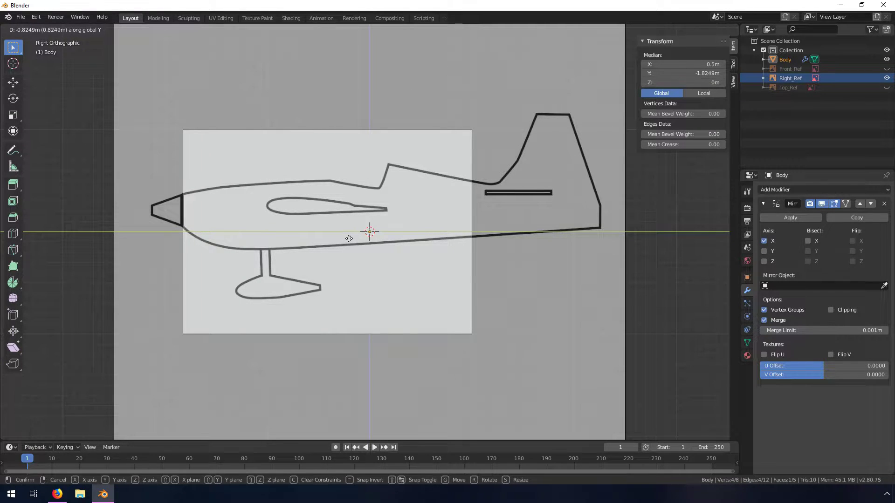
left_click(349, 239)
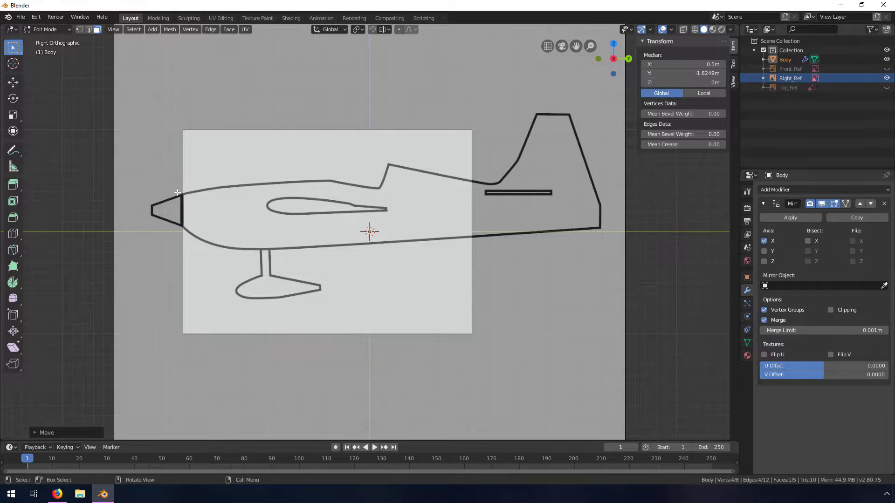
Step: Move the body's rear face about 1.26 m backward along Y to the tail end of the side reference
middle_click_drag(172, 197, 415, 222)
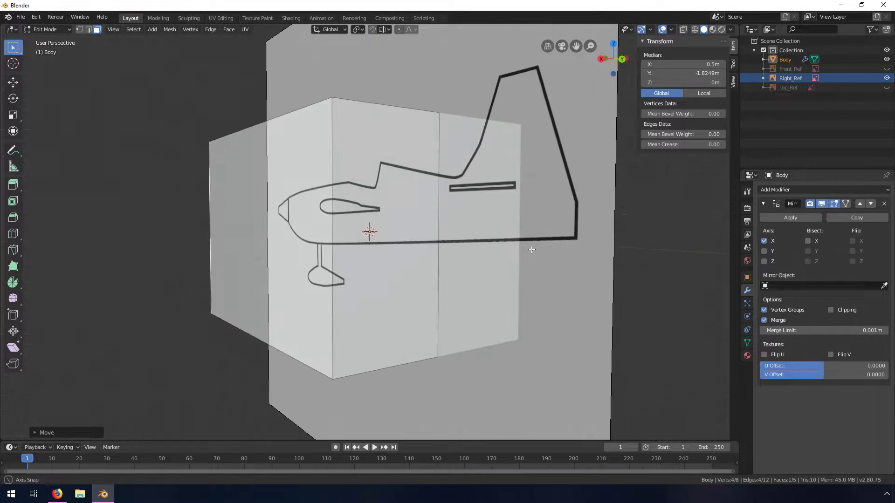
left_click(414, 223)
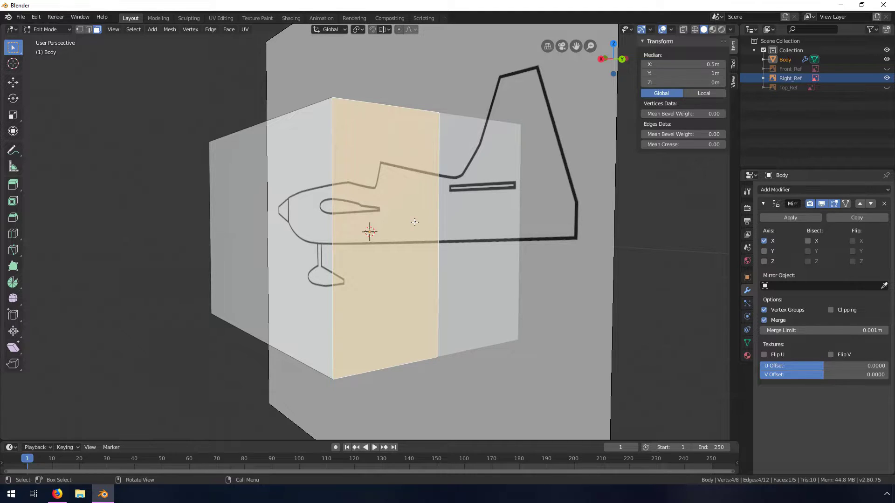
key("grave")
left_click(448, 225)
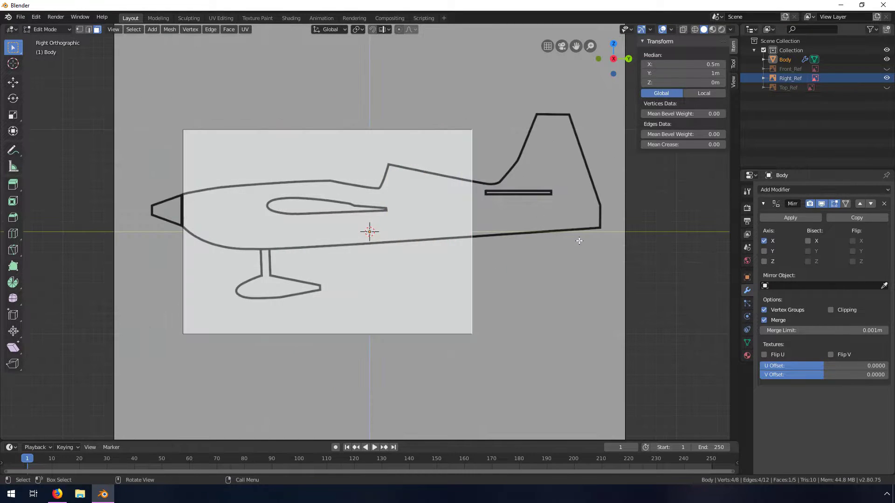
key("g")
key("y")
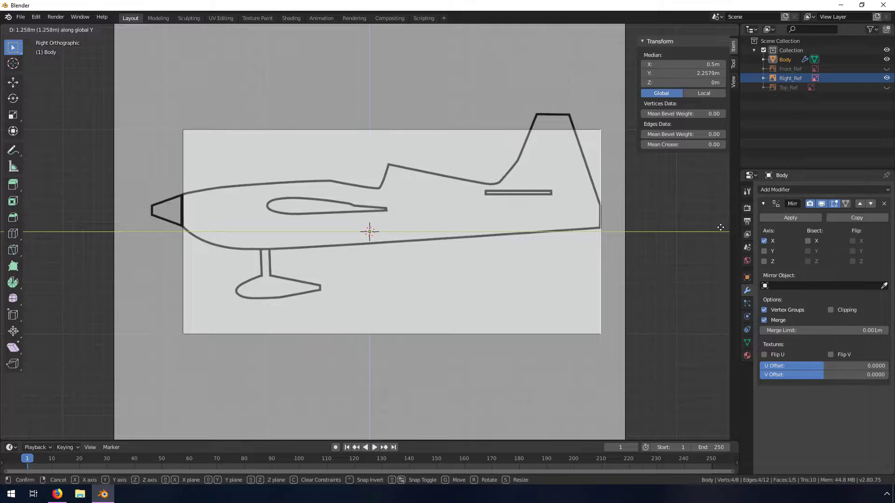
left_click(720, 227)
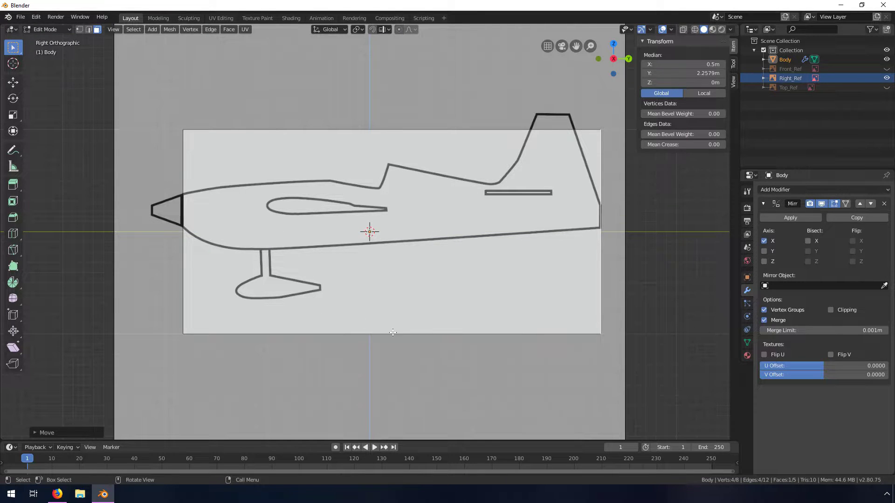
Step: Raise the body's bottom face about 0.82 m along Z to the lowest point of the fuselage outline
middle_click_drag(391, 353, 372, 274)
left_click(371, 274)
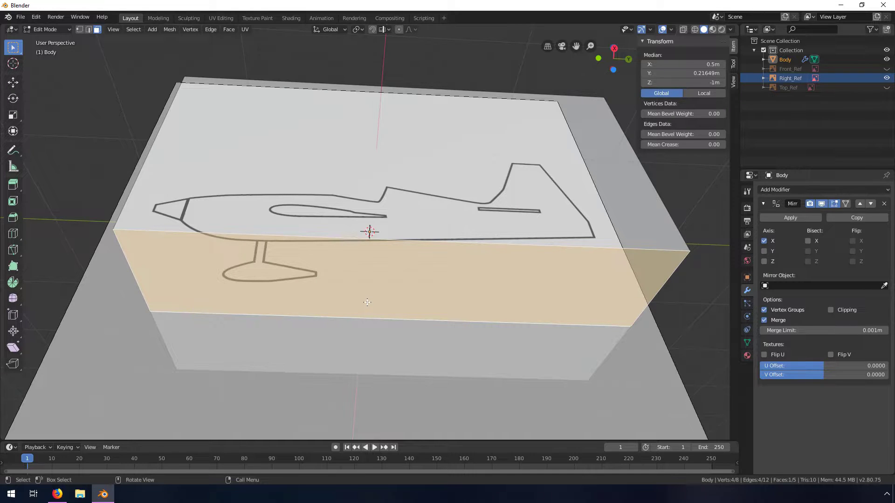
key("KP_3")
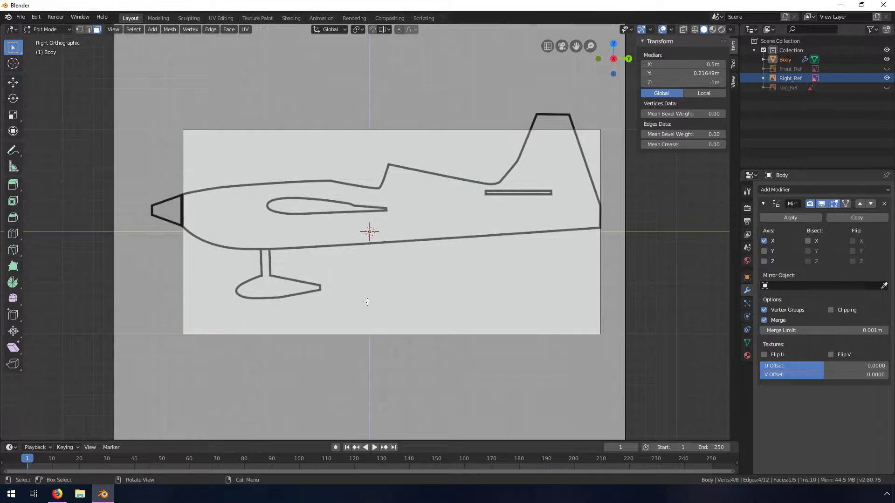
key("g")
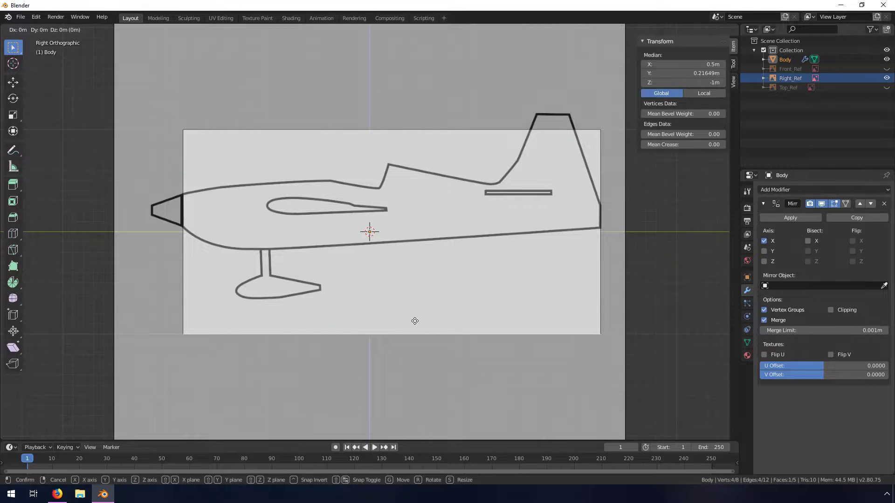
key("z")
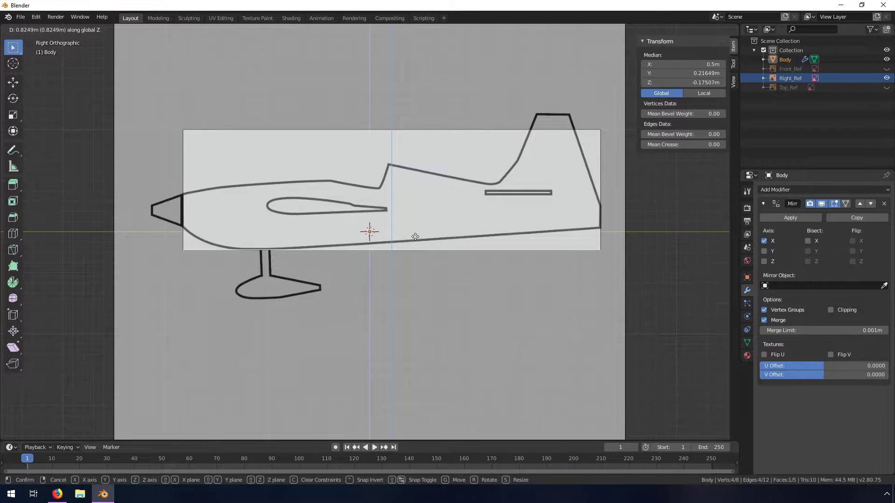
left_click(415, 237)
Step: Lower the body's top face about 0.33 m along Z to the canopy peak in the side reference
middle_click_drag(399, 166, 357, 141)
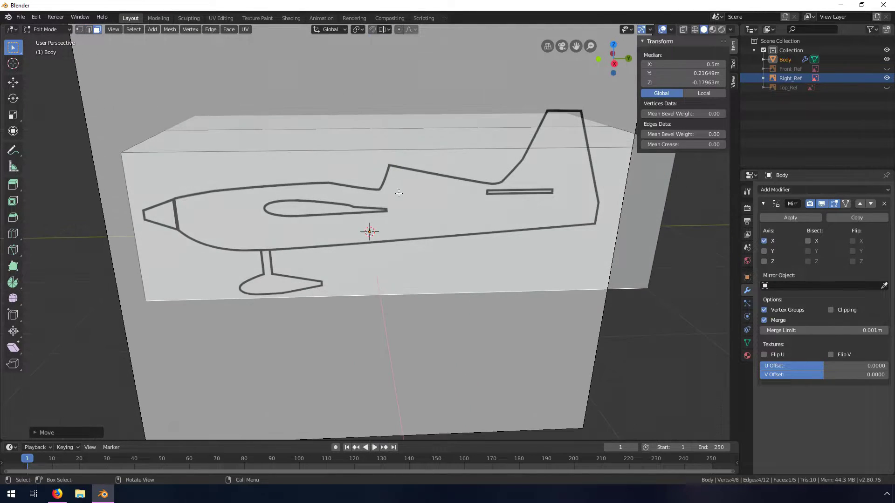
left_click(358, 140)
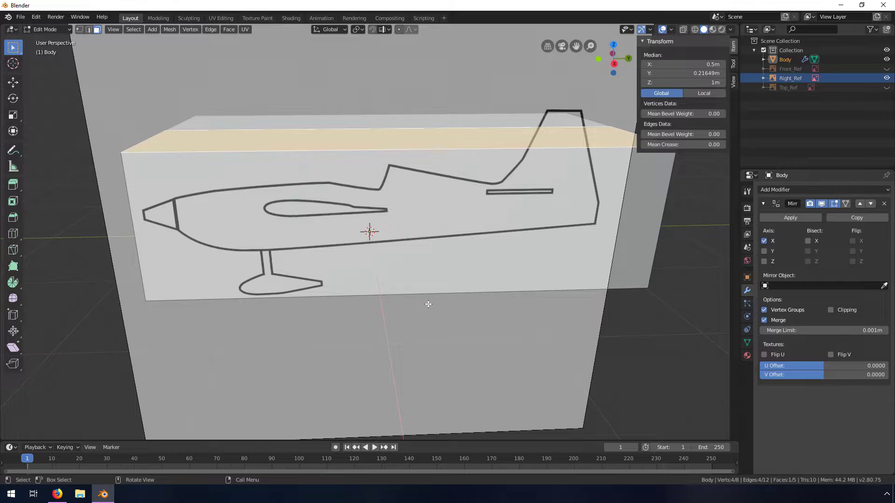
key("KP_3")
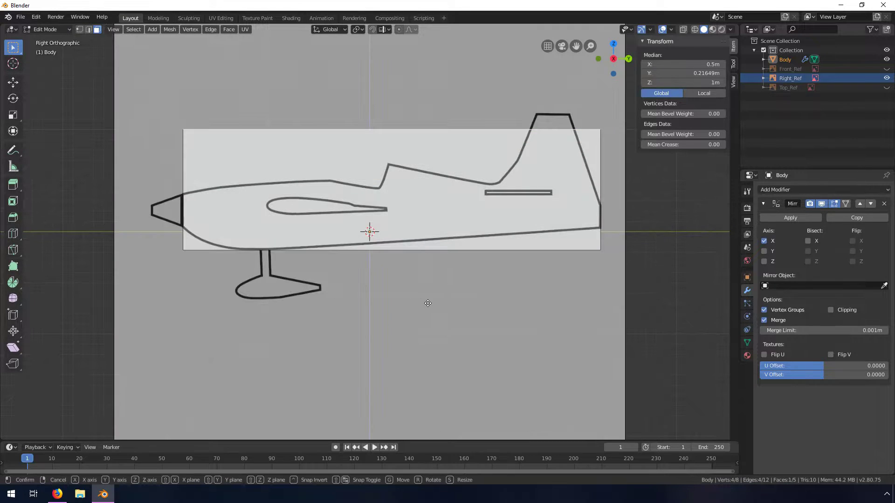
key("g")
key("z")
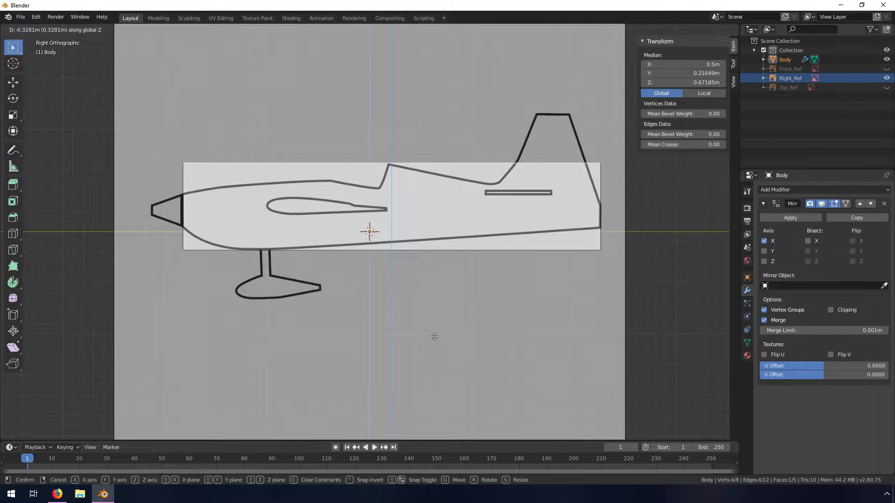
left_click(434, 337)
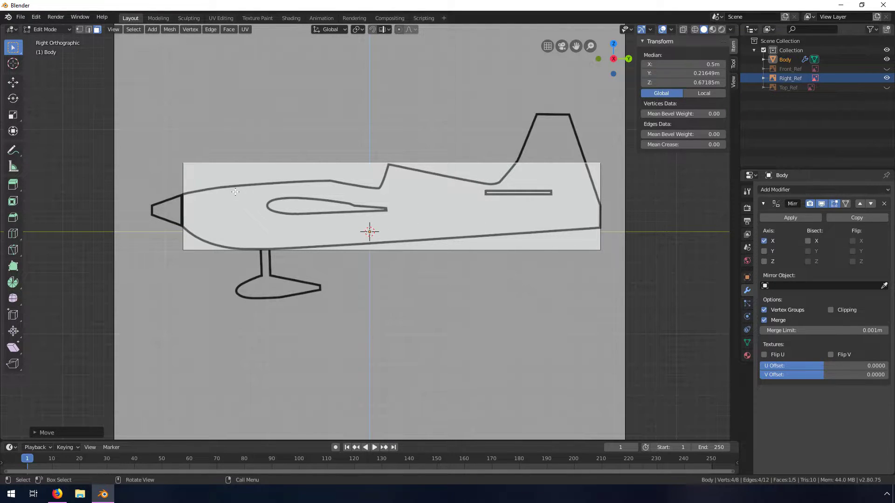
Step: Add two vertical loop cuts, one behind the nose at Y about -1.46 m and one at the cowling's upper bend at about -0.39 m
key("ctrl+r")
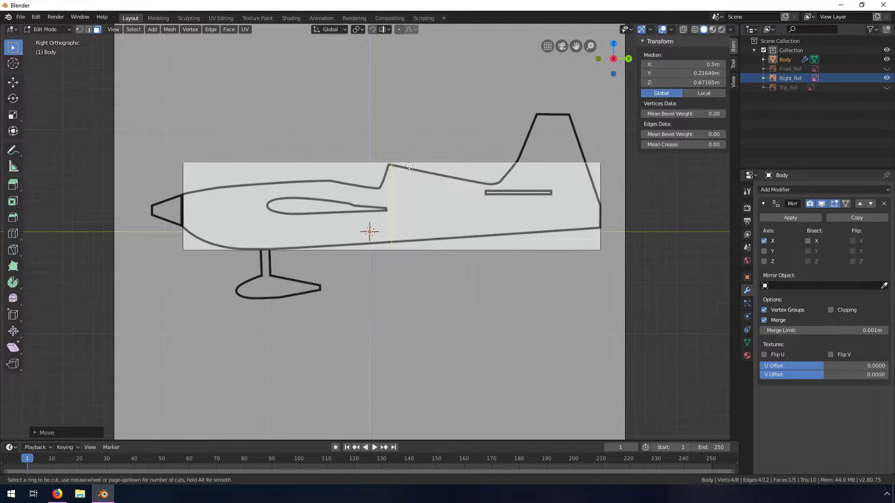
left_click_drag(397, 163, 227, 167)
key("ctrl+r")
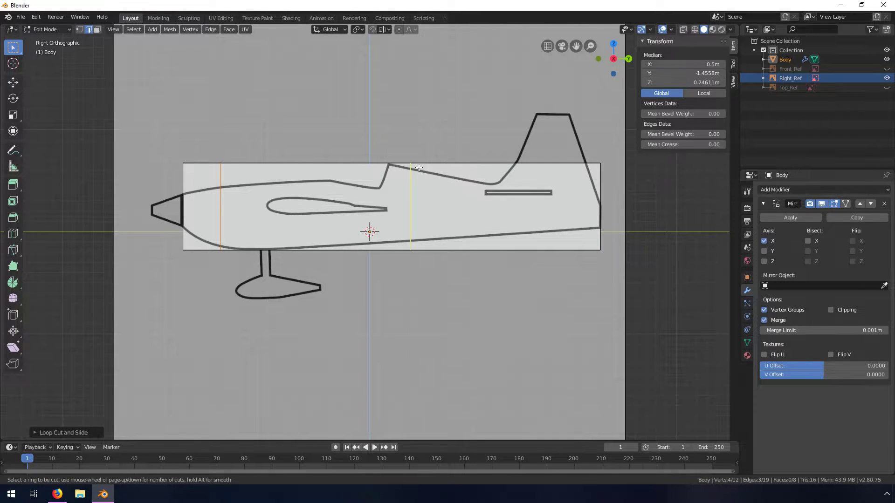
left_click_drag(406, 175, 337, 181)
Step: Add two vertical loop cuts, one at the base of the canopy's step and one at its peak at Y about 0.19 m
key("ctrl+r")
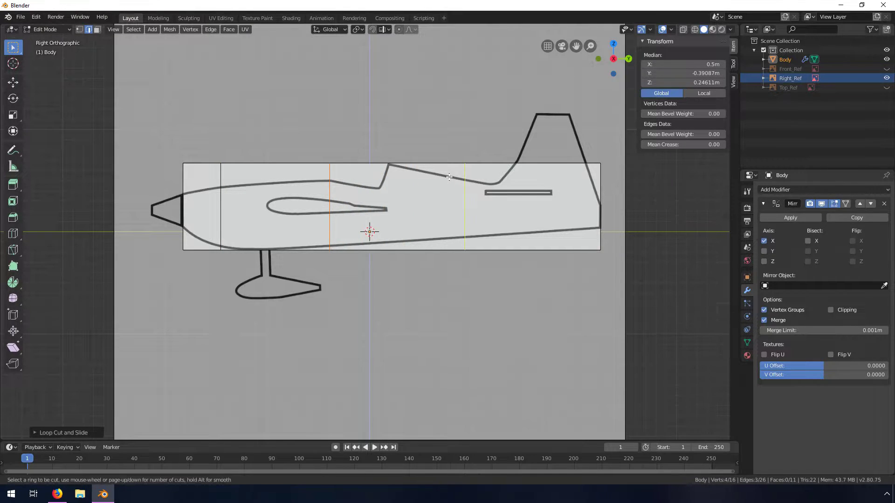
left_click_drag(463, 174, 376, 181)
key("ctrl+r")
left_click_drag(485, 180, 384, 178)
Step: Add two vertical loop cuts, one where the fuselage spine meets the tail fin and one up its leading edge at Y about 1.43 m
key("ctrl+r")
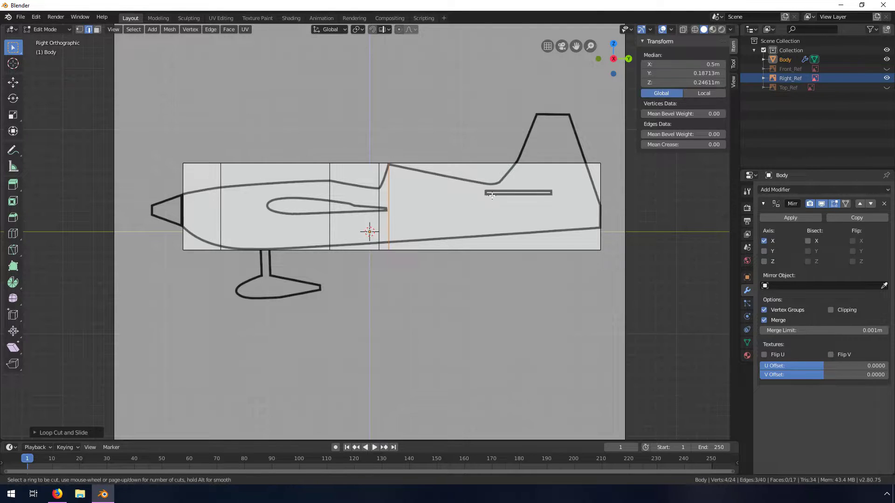
left_click_drag(475, 172, 473, 175)
key("ctrl+r")
left_click_drag(541, 172, 511, 171)
key("ctrl+r")
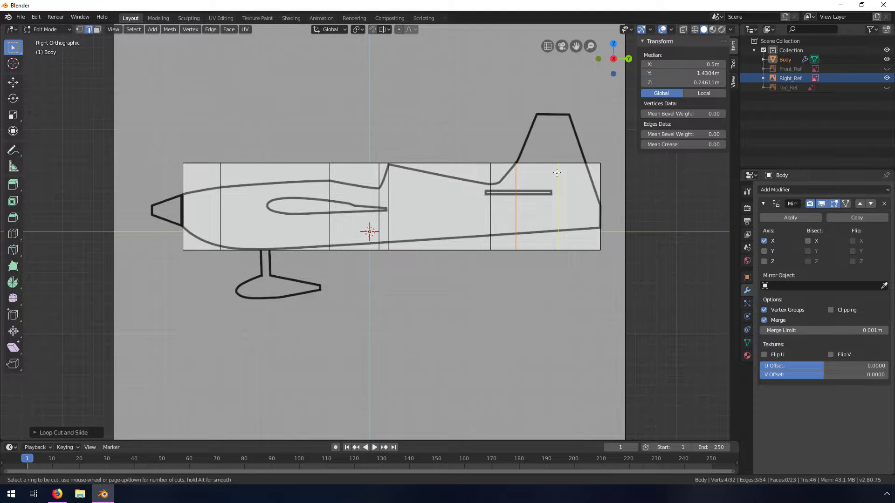
mouse_move(556, 173)
left_mouse_down()
mouse_move(583, 174)
mouse_move(553, 178)
left_mouse_up()
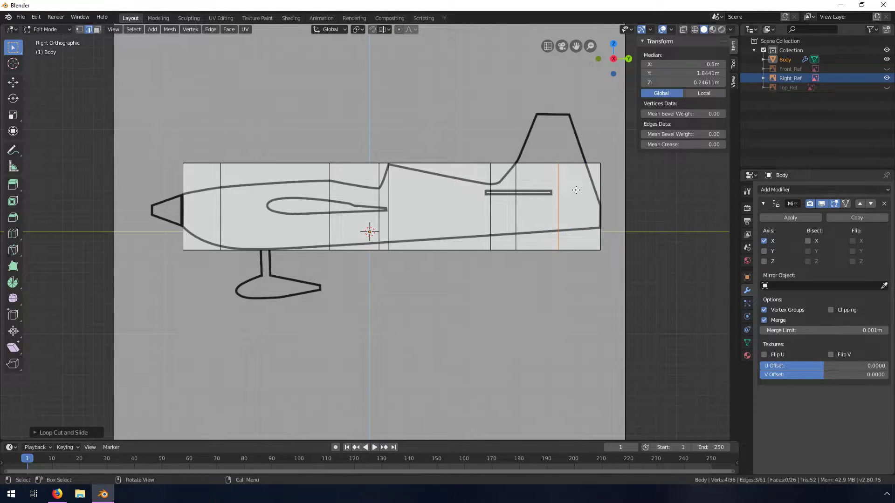
key("ctrl+z")
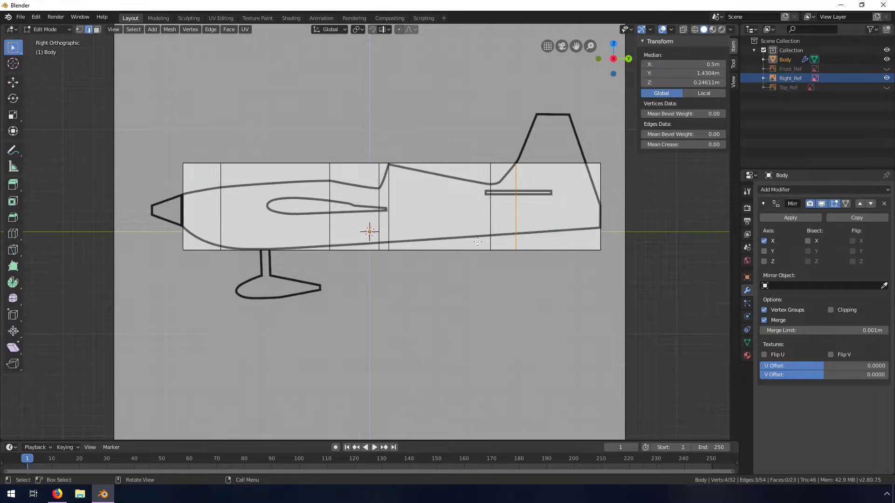
Step: Switch to vertex selection in the right orthographic view and turn on X-ray
mouse_move(452, 222)
middle_mouse_down()
mouse_move(430, 219)
mouse_move(479, 244)
mouse_move(462, 259)
mouse_move(450, 212)
mouse_move(483, 245)
mouse_move(536, 270)
mouse_move(446, 225)
middle_mouse_up()
middle_click_drag(444, 251, 432, 247)
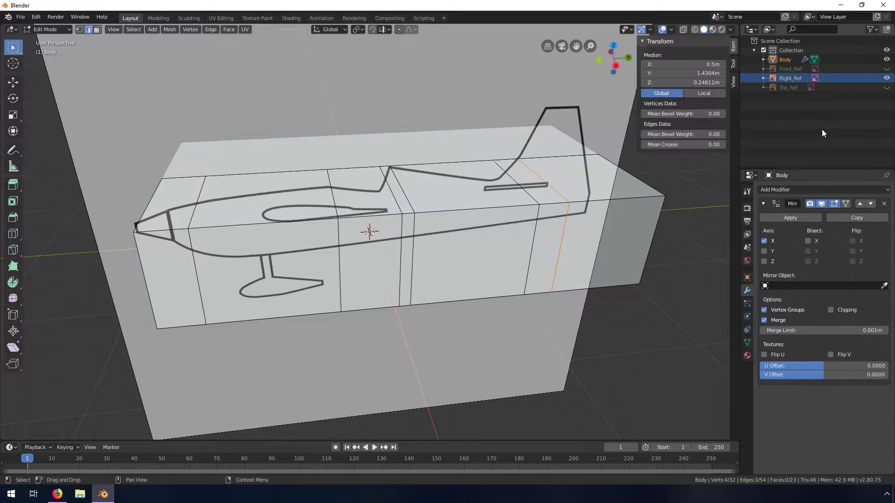
key("KP_3")
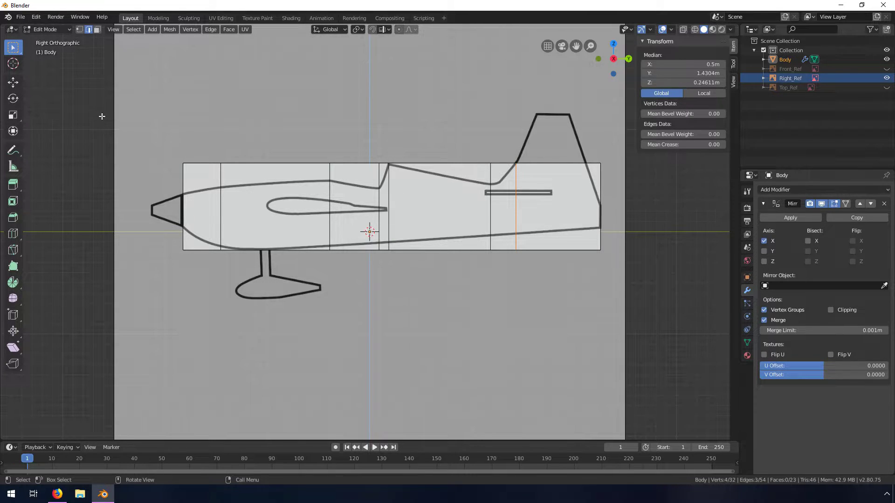
left_click(79, 30)
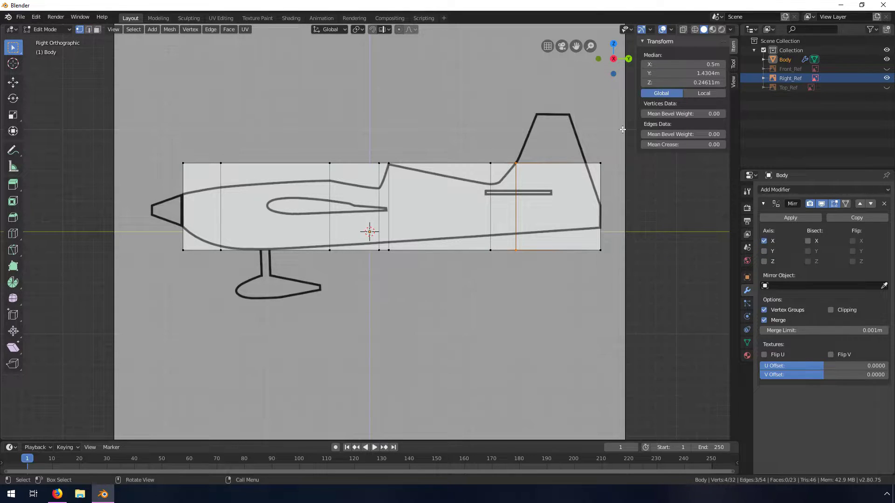
left_click(683, 31)
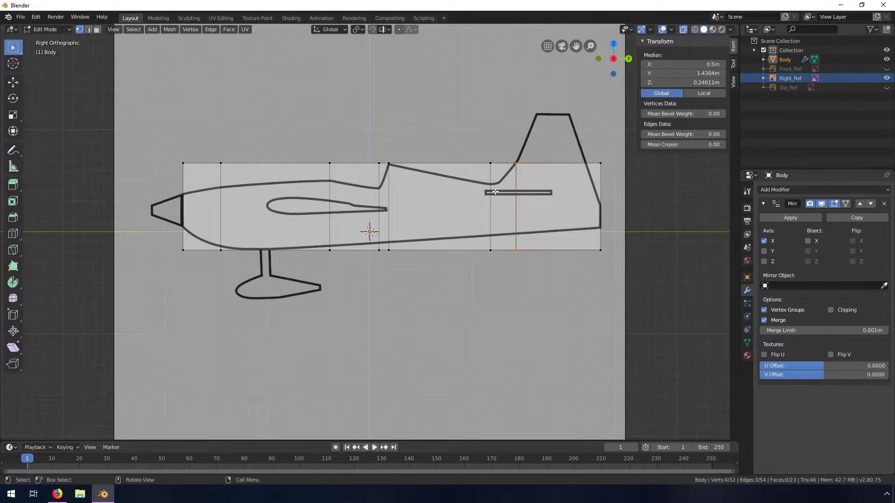
Step: Compare box-selecting the top nose vertices with X-ray on and those at the first loop cut with X-ray off, checking each in perspective
left_click_drag(165, 147, 198, 181)
middle_click_drag(186, 195, 237, 214)
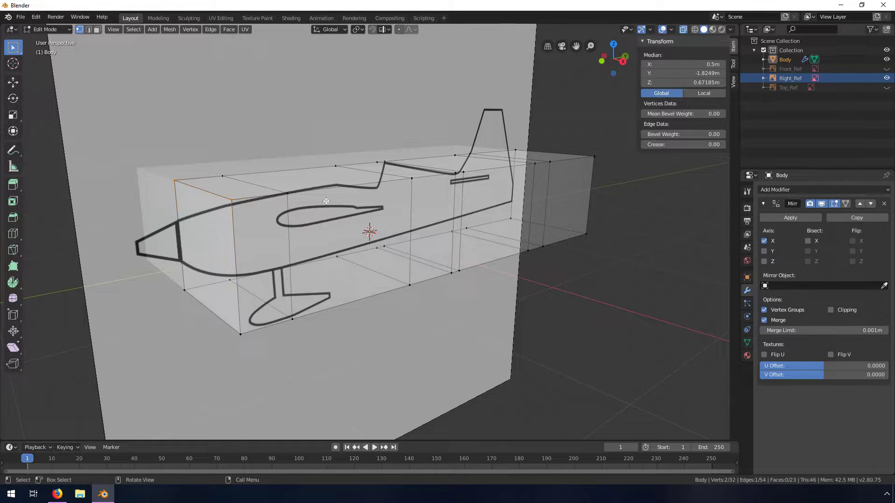
key("KP_3")
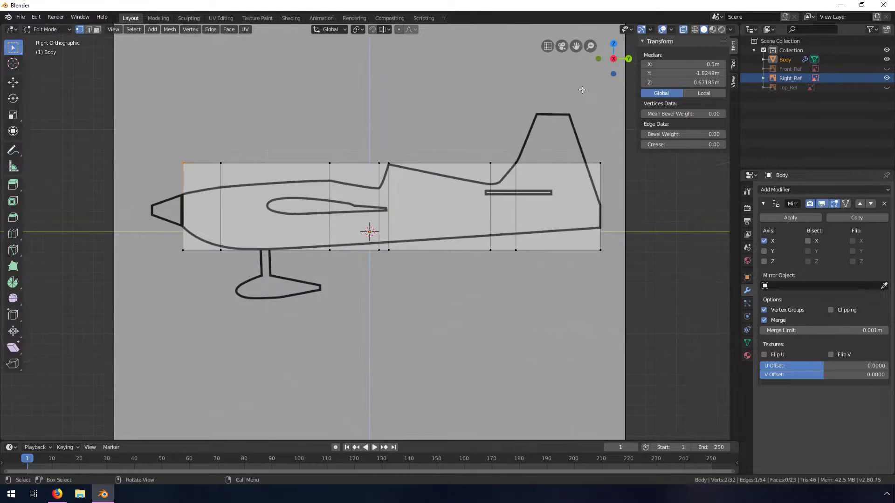
left_click_drag(204, 153, 244, 183)
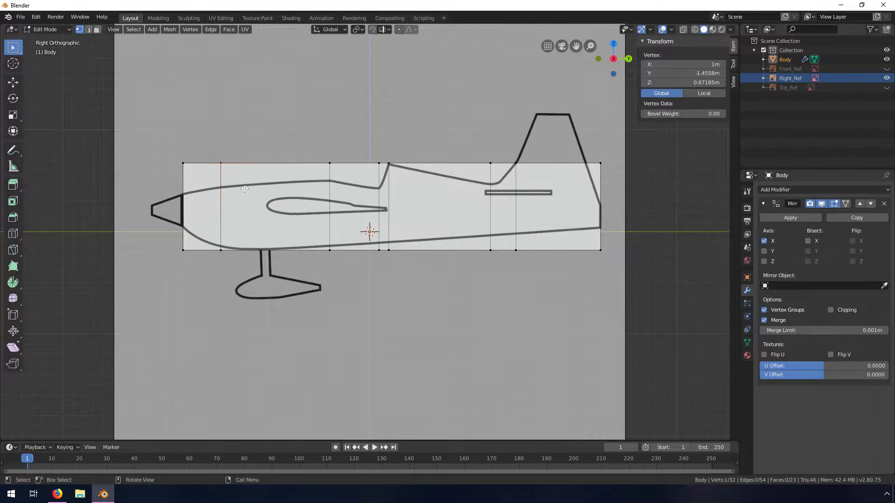
middle_click_drag(245, 189, 280, 216)
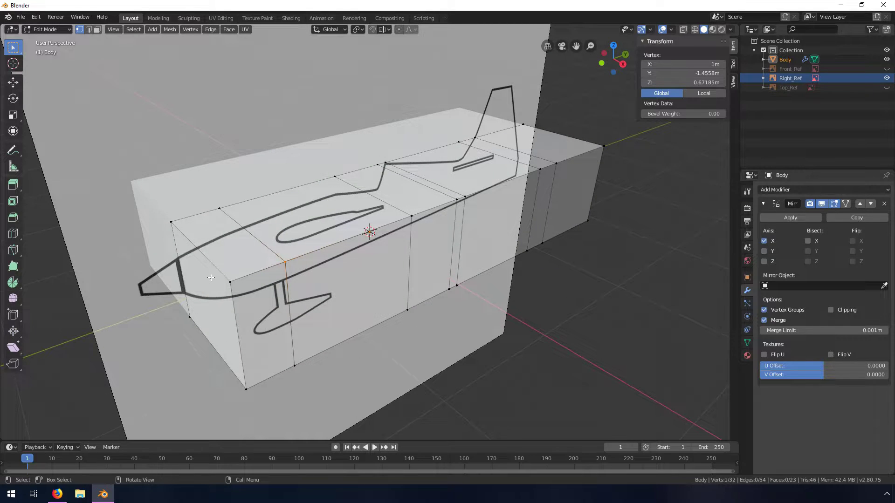
Step: In the right orthographic view with X-ray on, lower the top nose vertices along Z to about 0.37 m to meet the fuselage outline
key("KP_3")
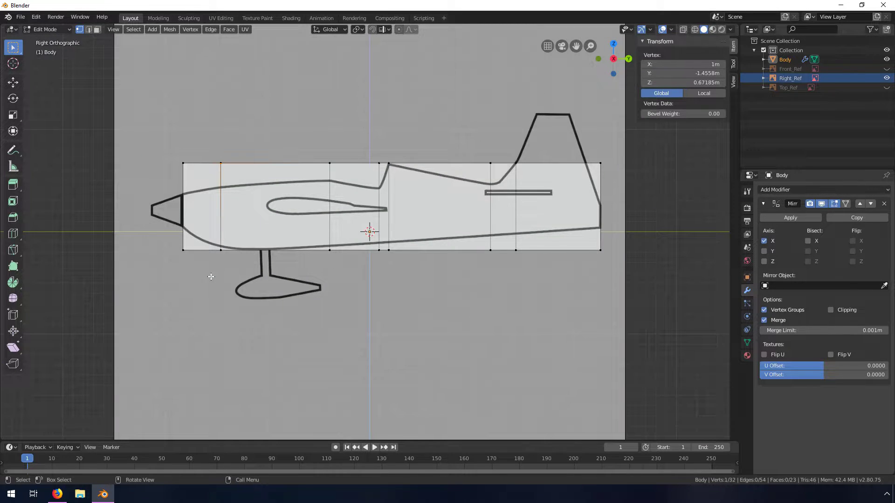
left_click(683, 30)
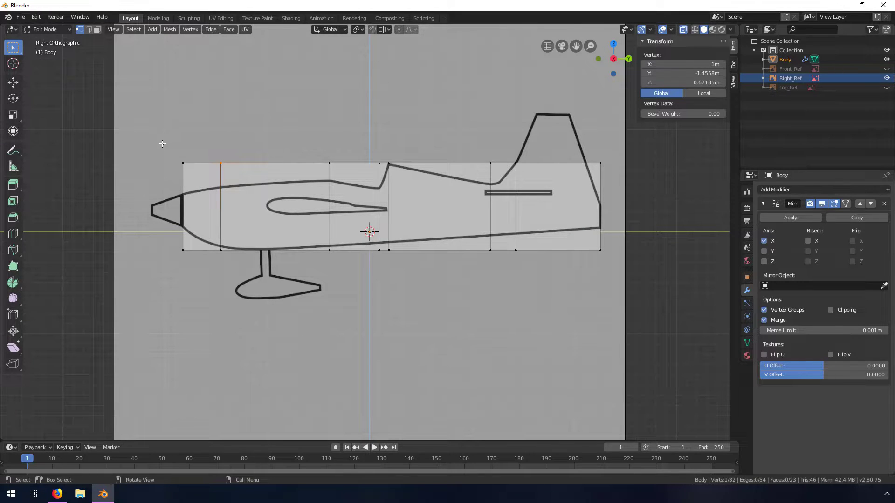
left_click_drag(162, 143, 201, 182)
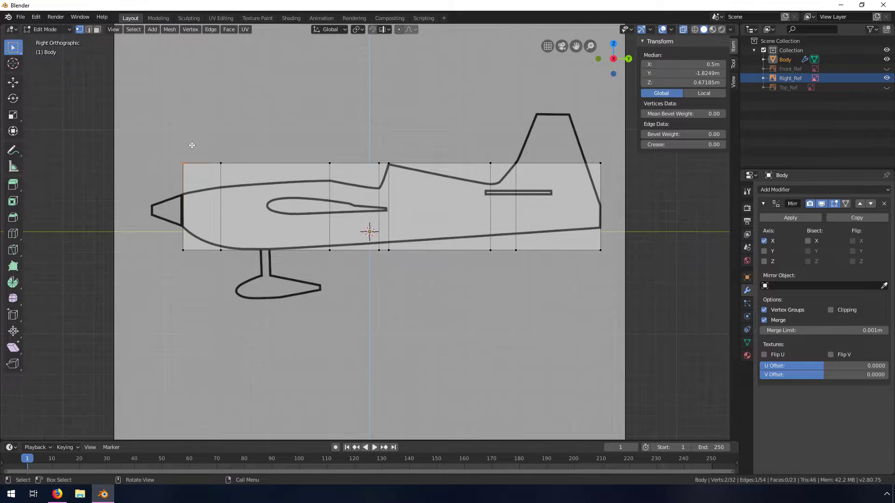
key("g")
key("y")
key("z")
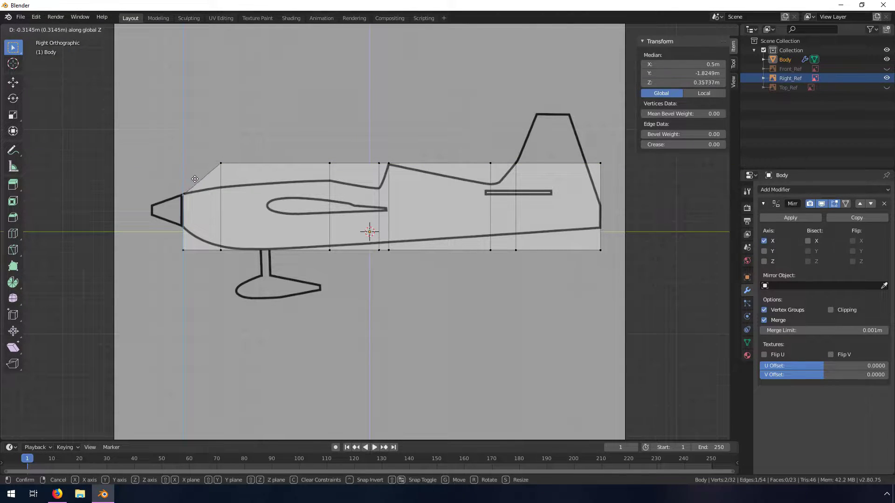
left_click(192, 176)
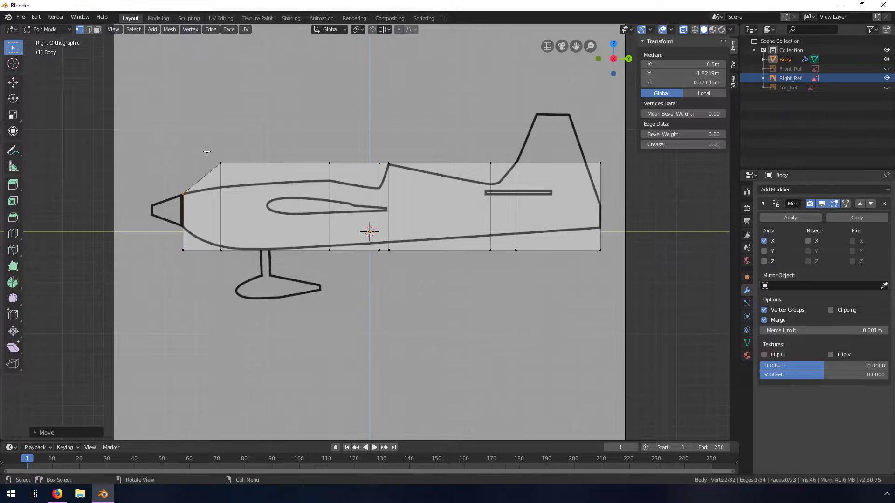
Step: Lower the top vertices of the first loop cut to Z about 0.44 m and those of the second to about 0.51 m
left_click(250, 178)
key("g")
key("z")
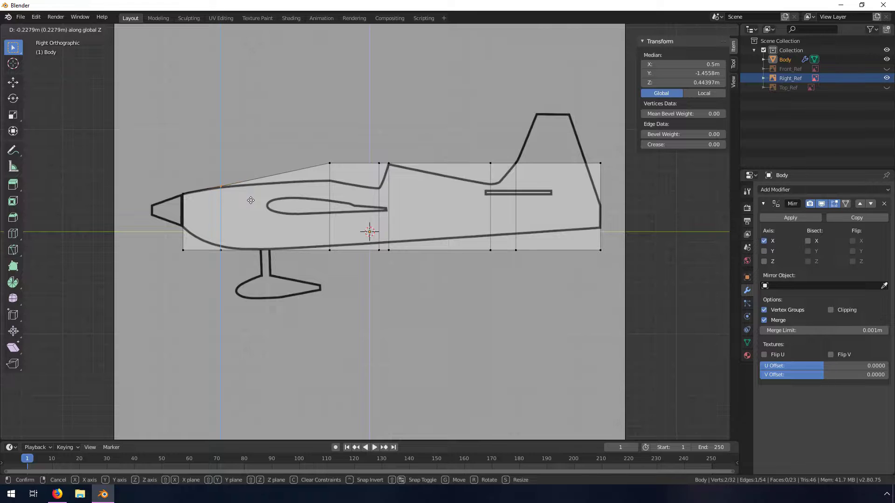
left_click(251, 201)
left_click(331, 166)
key("g")
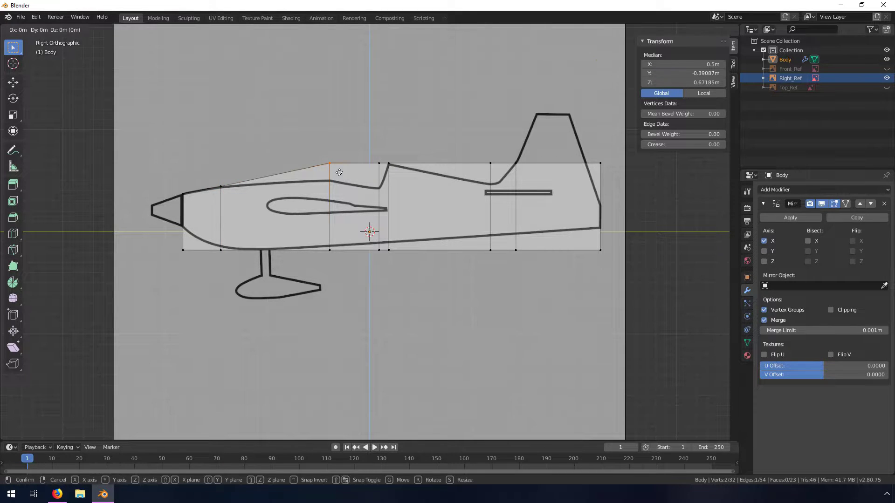
key("z")
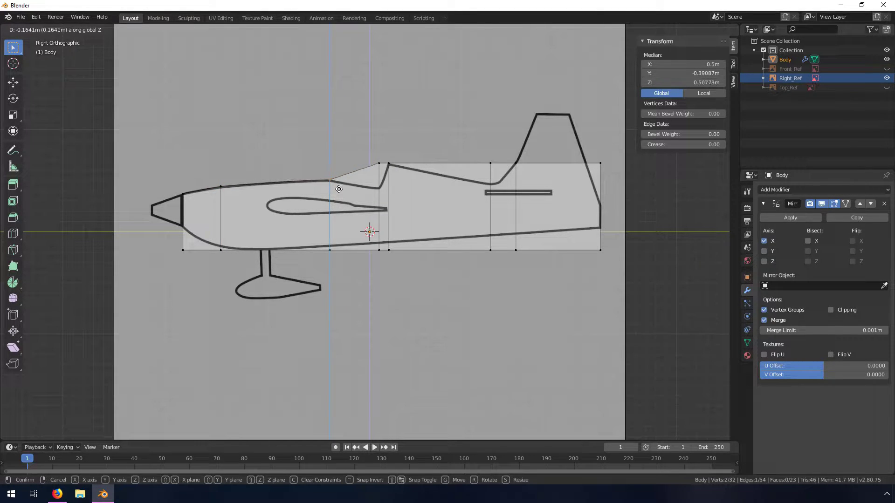
left_click(340, 189)
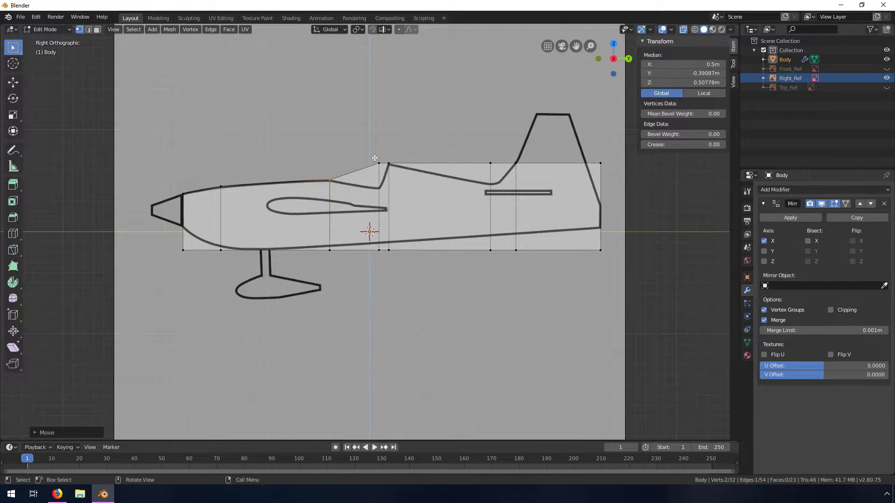
Step: Lower the top vertices at the base of the canopy's step to Z about 0.43 m and those at the spine–fin junction to about 0.47 m
left_click(384, 171)
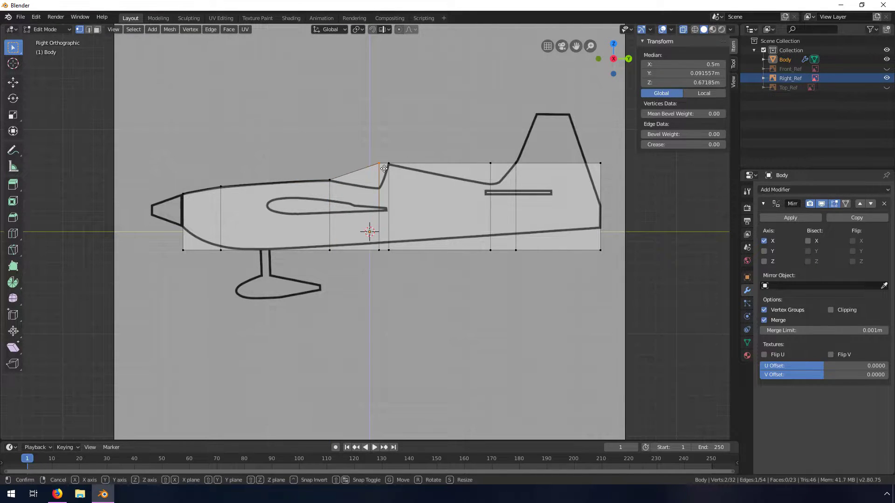
key("g")
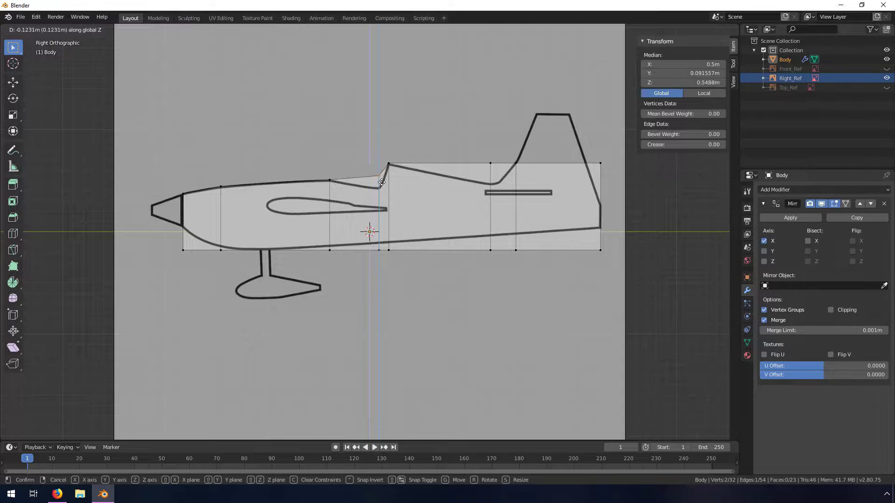
left_click(384, 194)
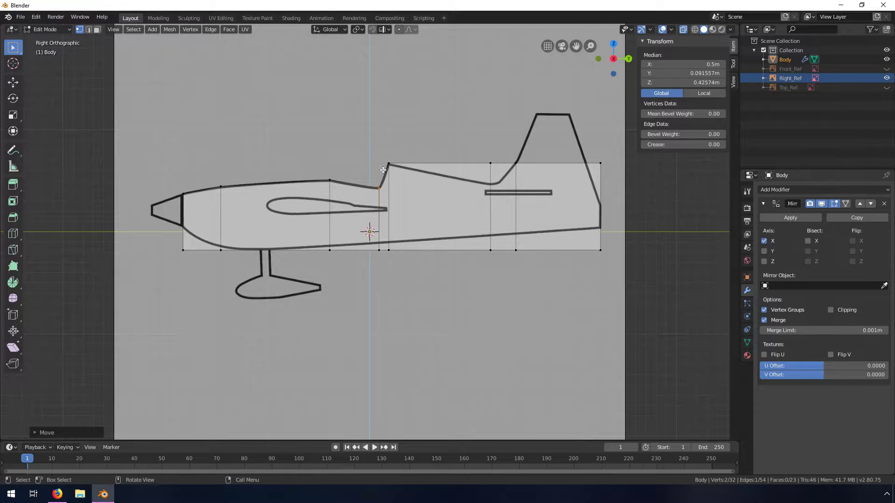
left_click(500, 170)
key("g")
key("z")
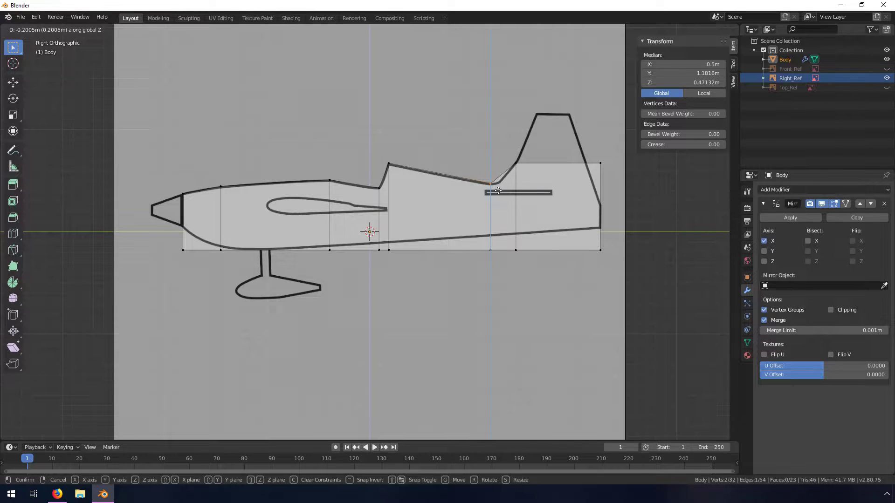
left_click(498, 190)
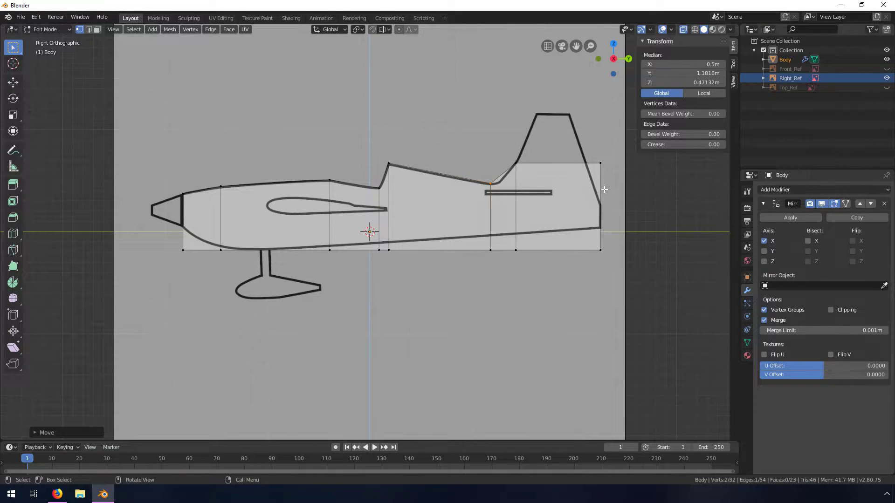
Step: Fit the rear end to the outline, moving its top vertices to Z about 0.27 m and its bottom vertices to about 0.03 m
left_click(603, 172)
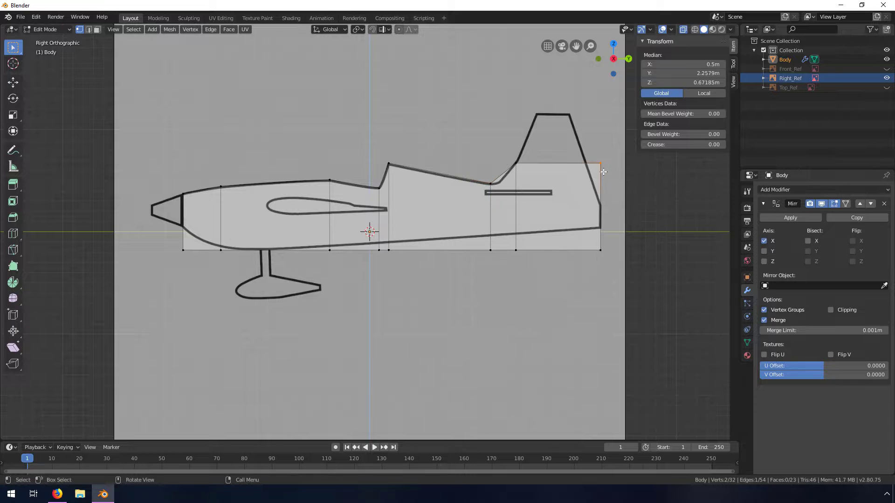
key("g")
key("z")
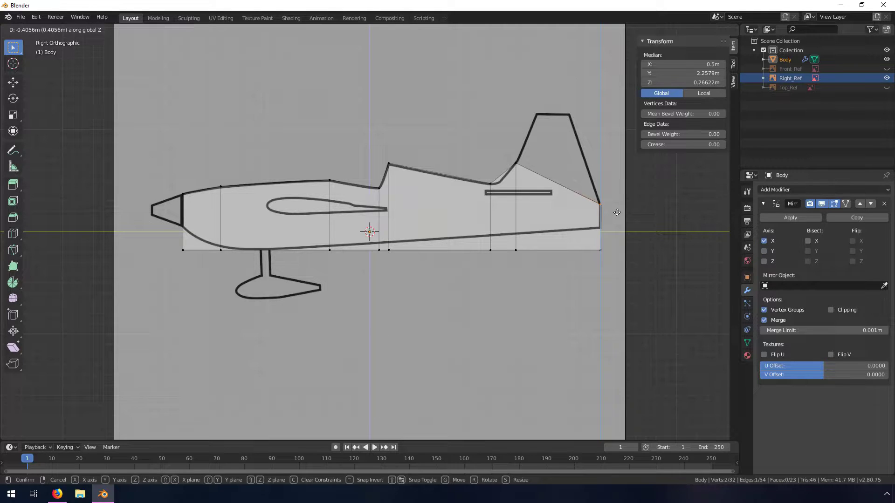
left_click(617, 212)
left_click(596, 262)
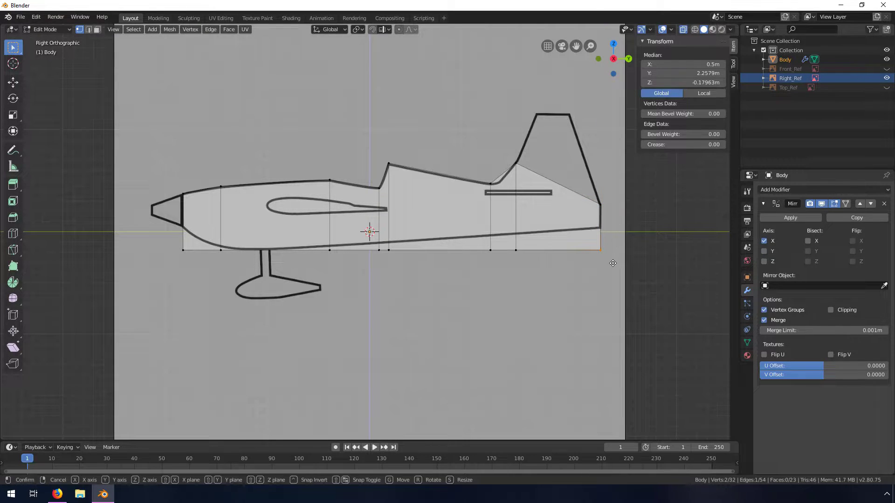
key("g")
key("z")
left_click(614, 241)
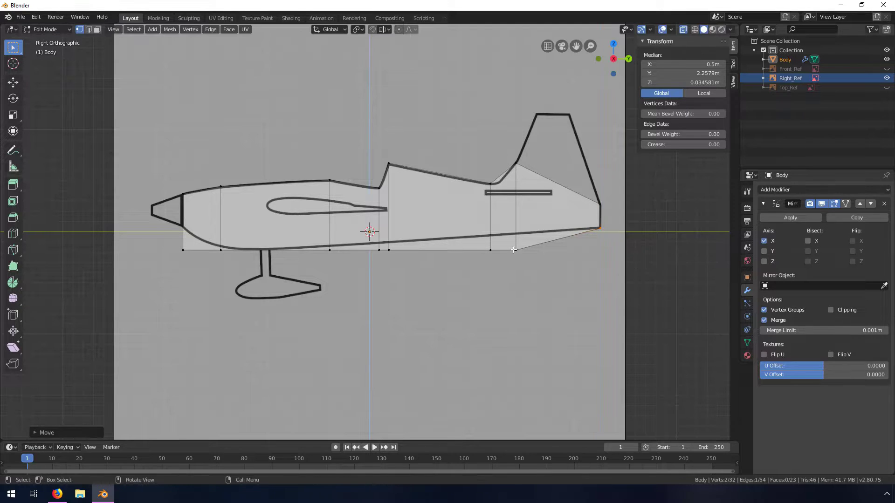
Step: Raise the bottom vertices below the fin's leading edge to Z about -0.02 m and those below the spine–fin junction to about -0.04 m
left_click(529, 256)
key("g")
key("z")
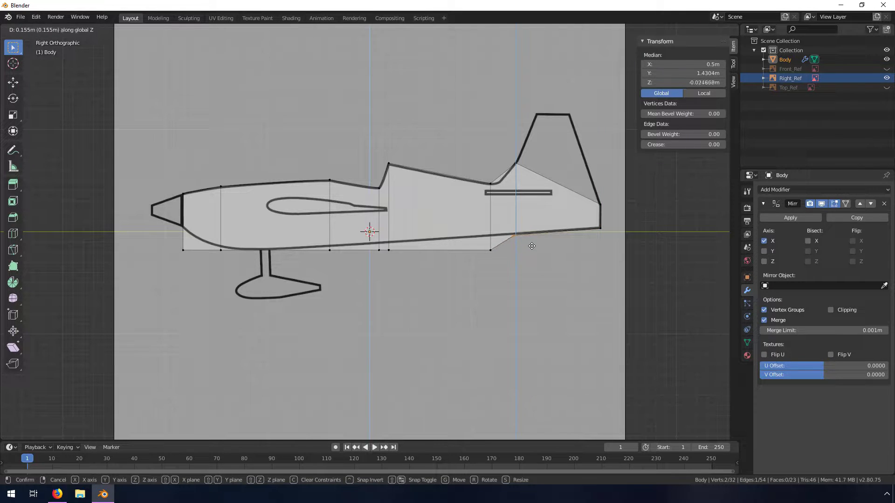
left_click(533, 246)
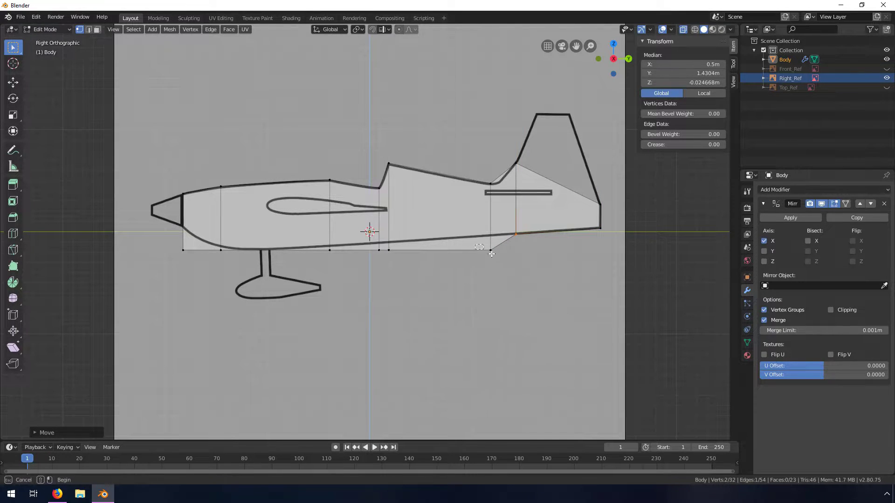
left_click(491, 251)
key("g")
key("z")
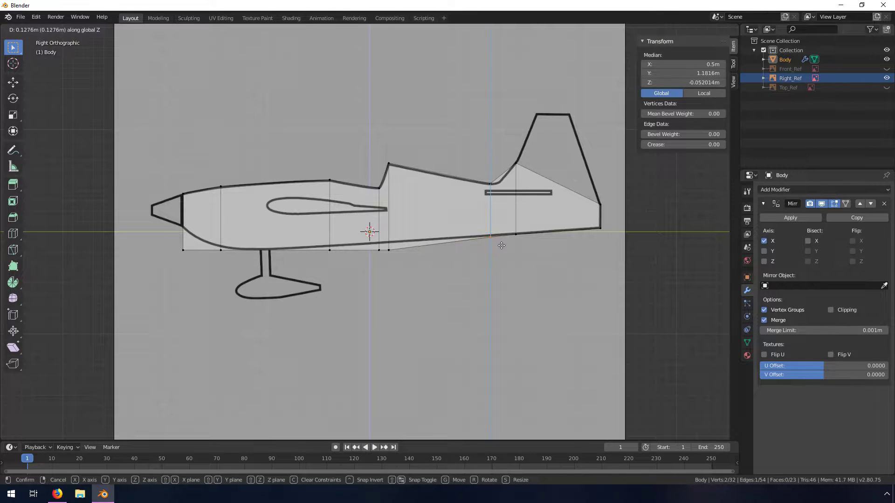
left_click(501, 245)
Step: Raise the bottom vertices below the canopy's peak to Z about -0.11 m and those below its step base to about -0.12 m
left_click(389, 248)
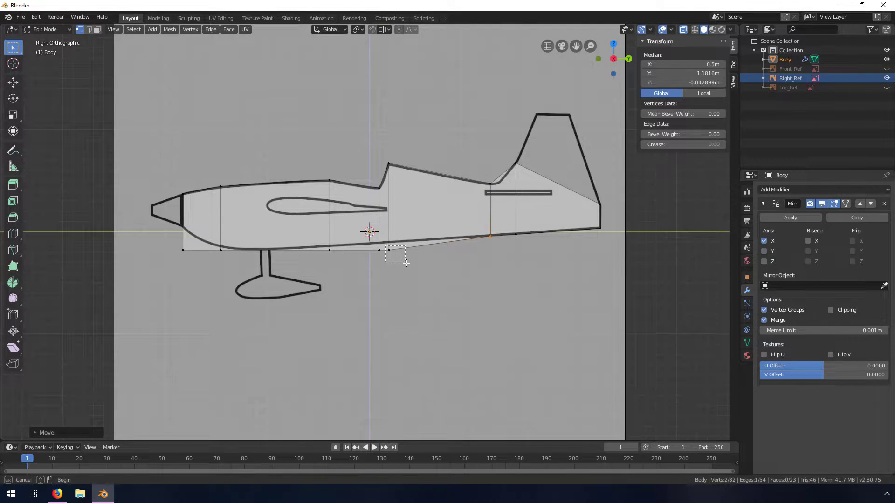
key("g")
key("z")
left_click(406, 256)
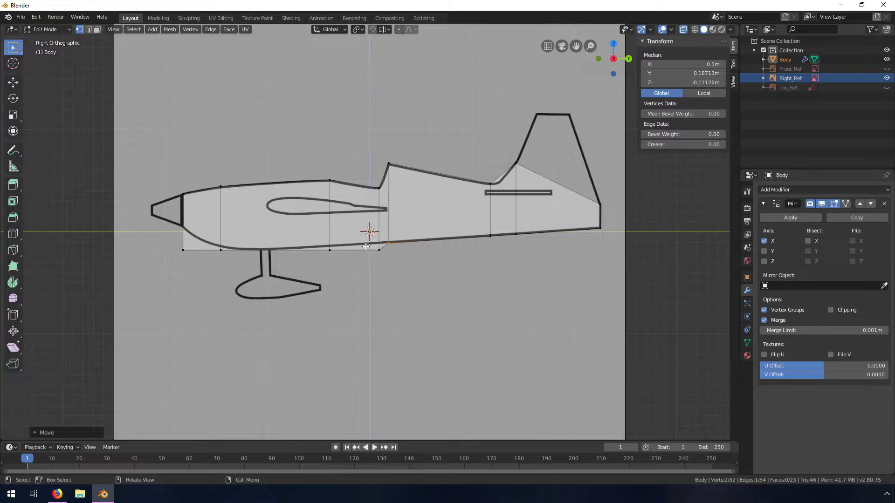
left_click(381, 252)
key("g")
key("z")
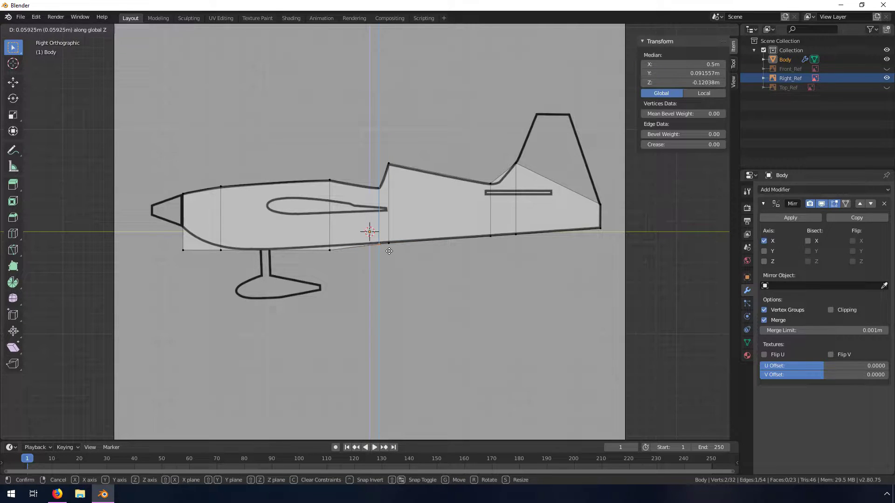
left_click(389, 252)
Step: Raise the bottom vertices of the second loop cut to Z about -0.14 m and those of the first loop cut to about -0.15 m
left_click(332, 252)
key("g")
key("z")
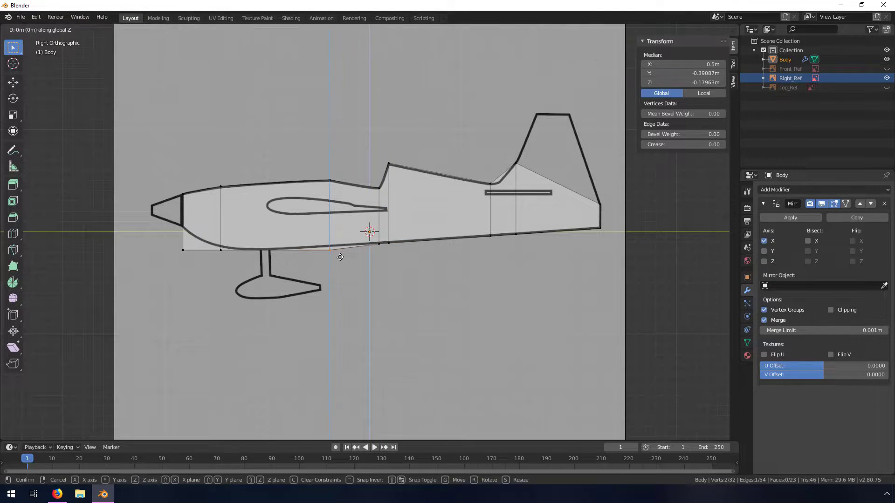
left_click(340, 253)
left_click(222, 252)
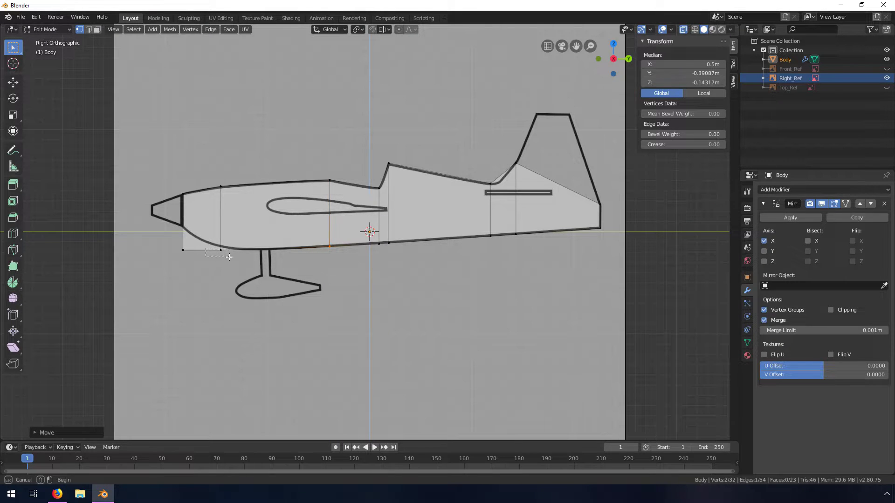
key("g")
key("z")
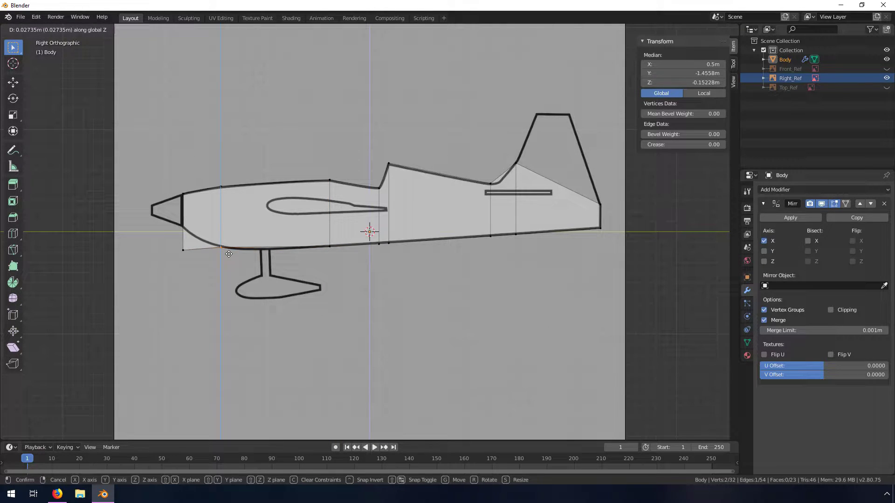
left_click(229, 254)
Step: Raise the bottom nose vertices along Z to about 0.05 m to meet the lower end of the spinner's base
left_click(185, 251)
key("g")
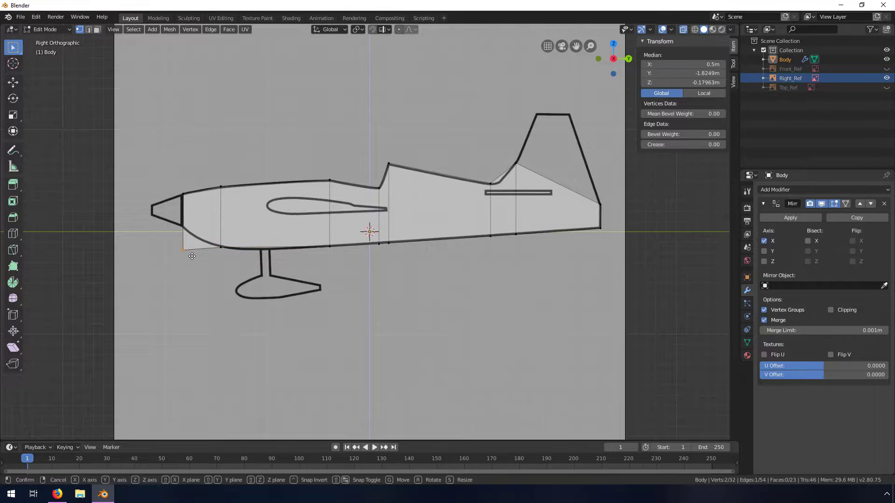
key("z")
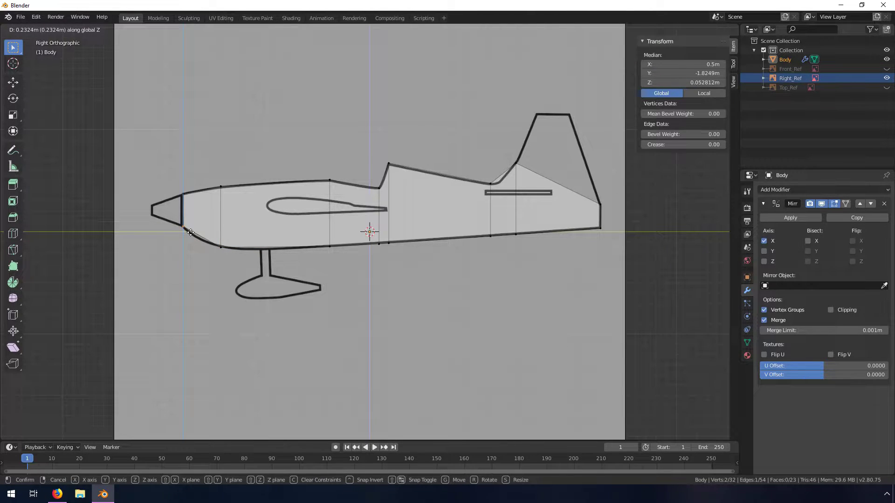
left_click(191, 233)
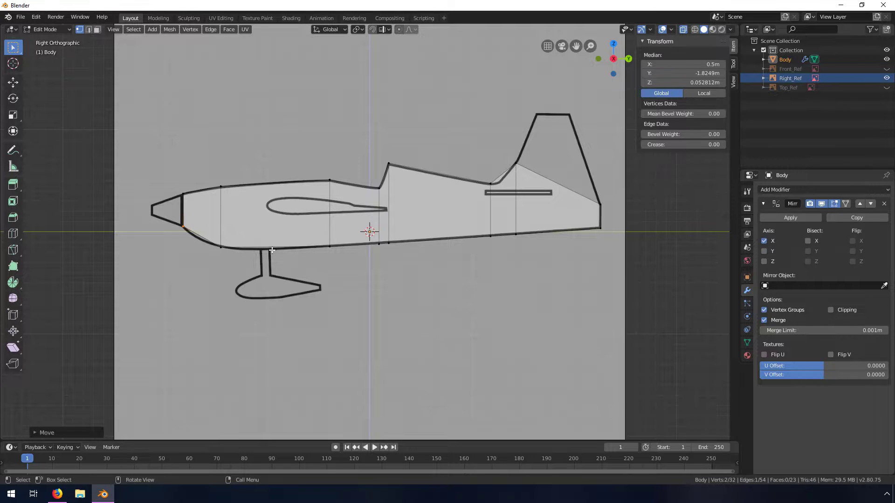
Step: Add a vertical loop cut above the landing gear strut at Y about -1.0 m and lower its bottom vertices to Z about -0.17 m
key("ctrl+r")
left_click(273, 205)
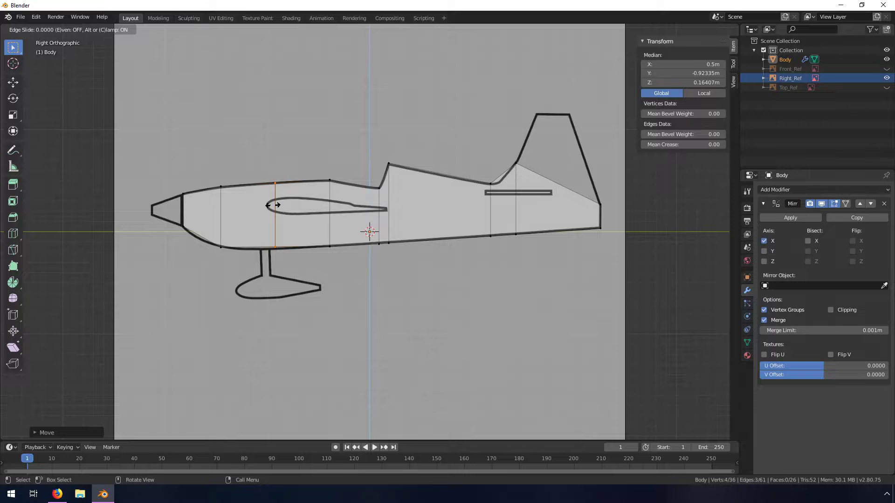
left_click(265, 204)
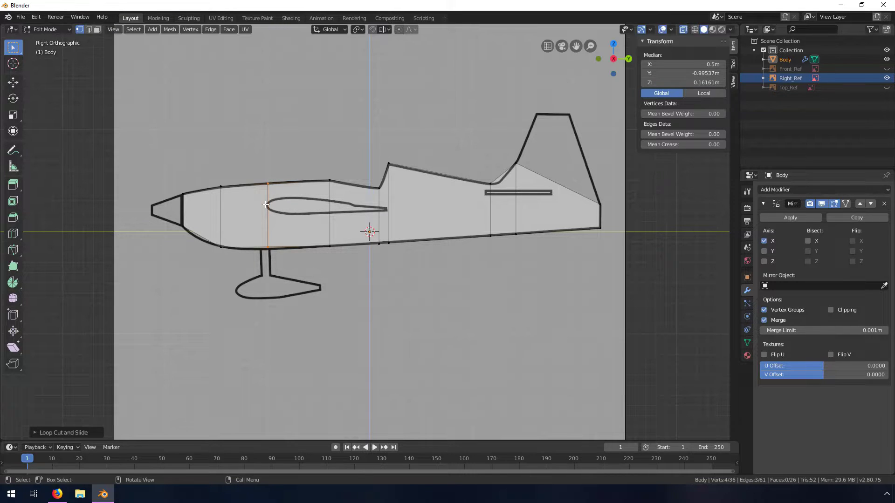
left_click(246, 239)
left_click(272, 250, "shift")
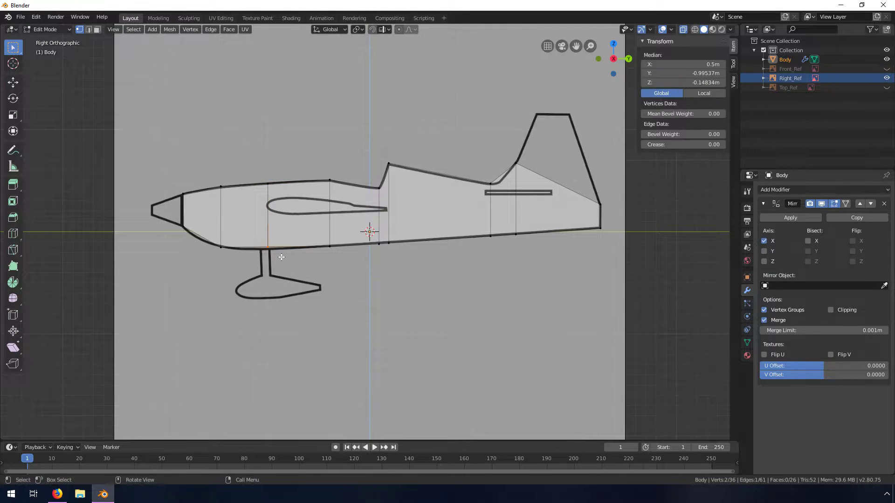
key("g")
key("z")
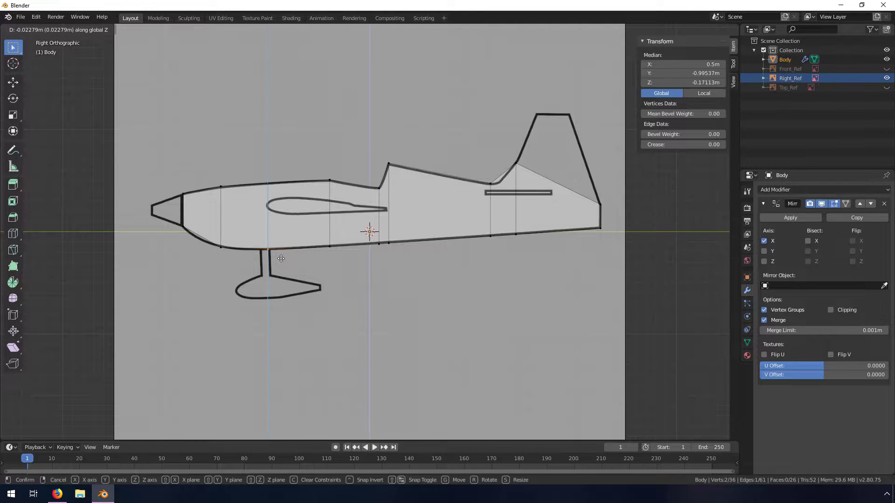
left_click(281, 258)
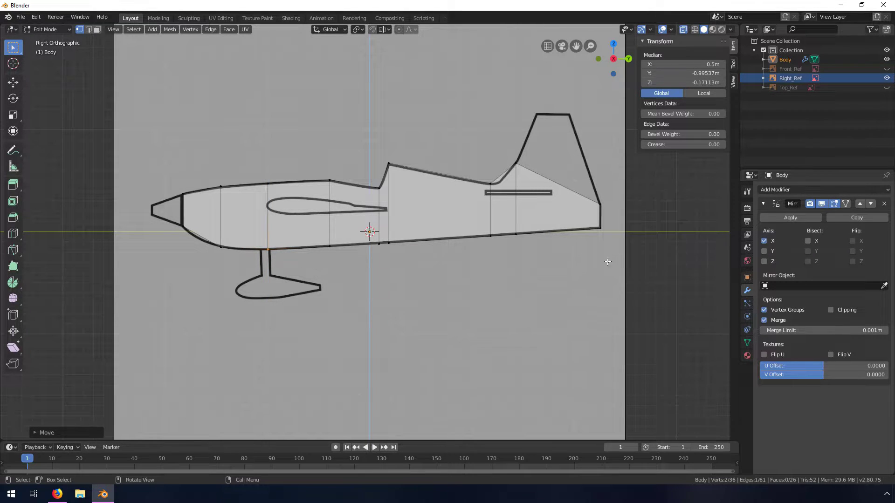
Step: Lower the top vertices of the loop cut at the tail fin's front along Z to about 0.42 m
scroll(526, 214, "up", 3)
scroll(573, 218, "down", 1)
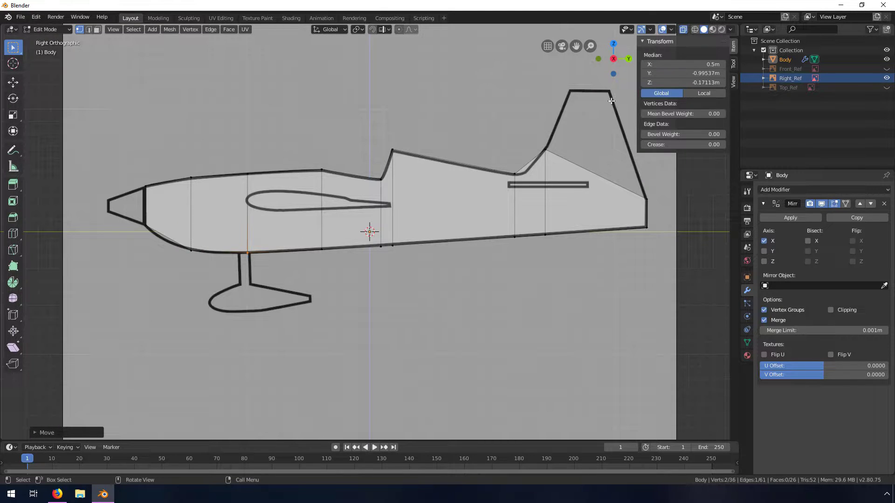
left_click(545, 149)
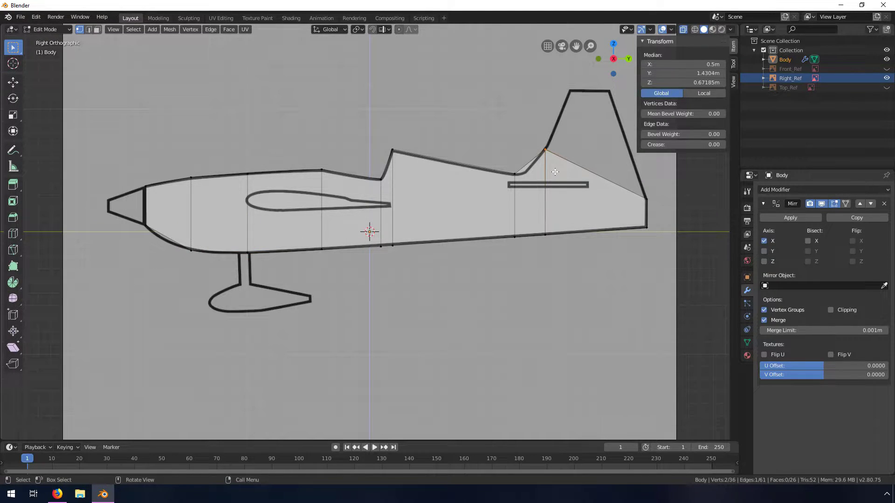
key("g")
key("z")
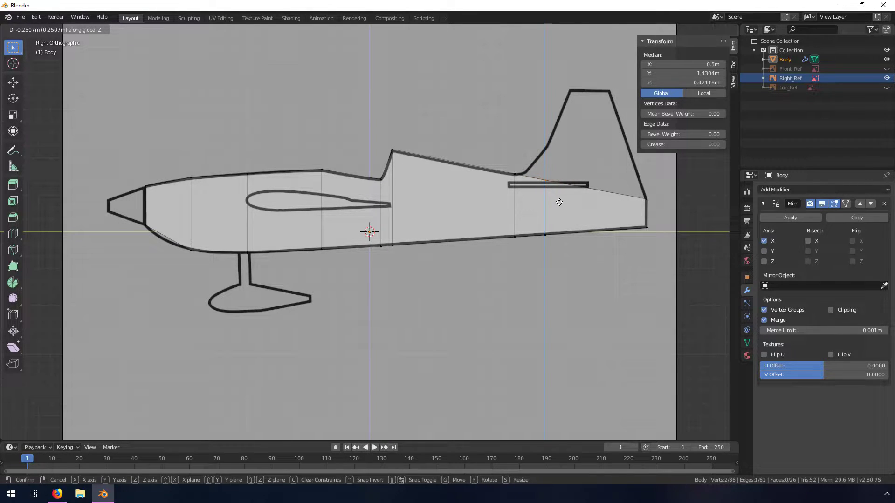
left_click(560, 202)
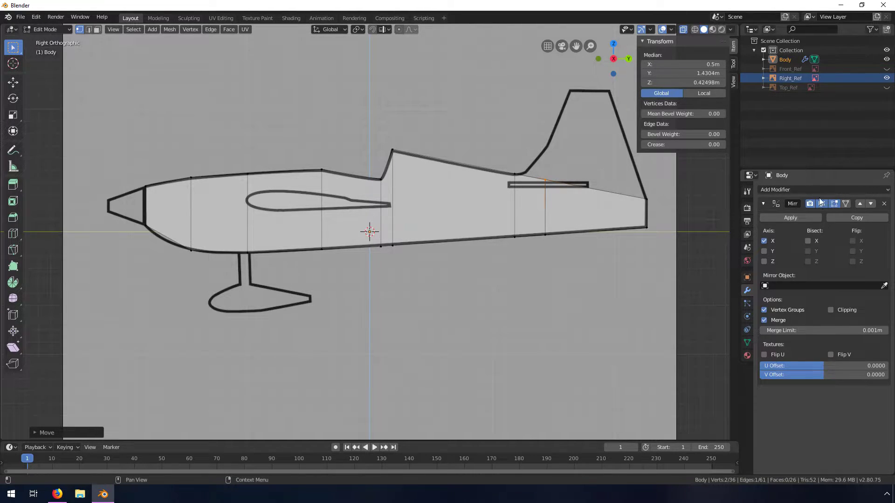
Step: Hide the Right_Ref image, show Top_Ref and view the body from the top
left_click(887, 77)
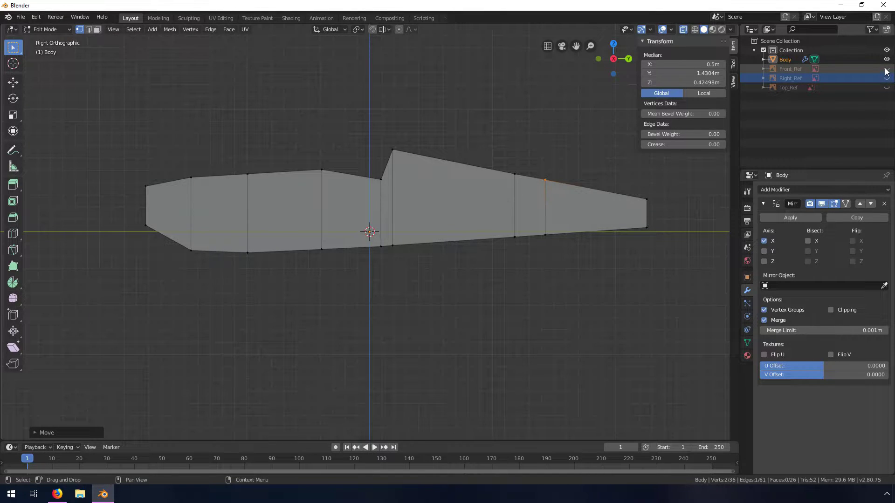
left_click(887, 88)
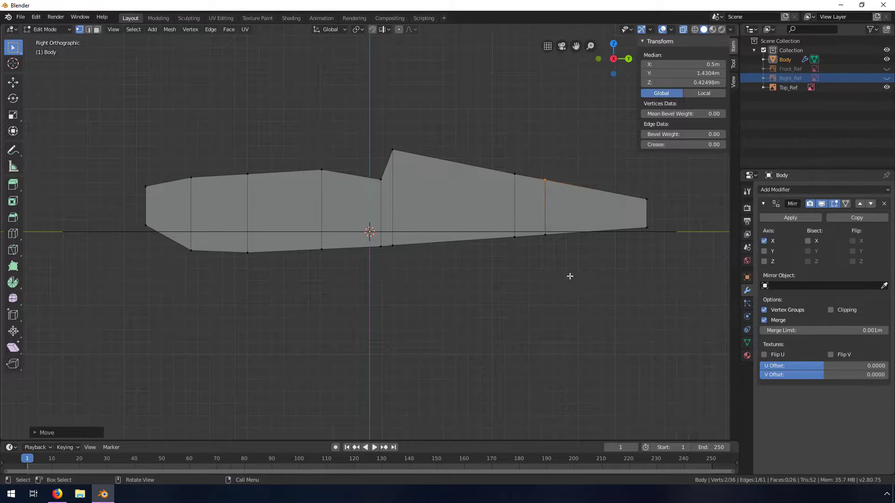
key("grave")
left_click(572, 223)
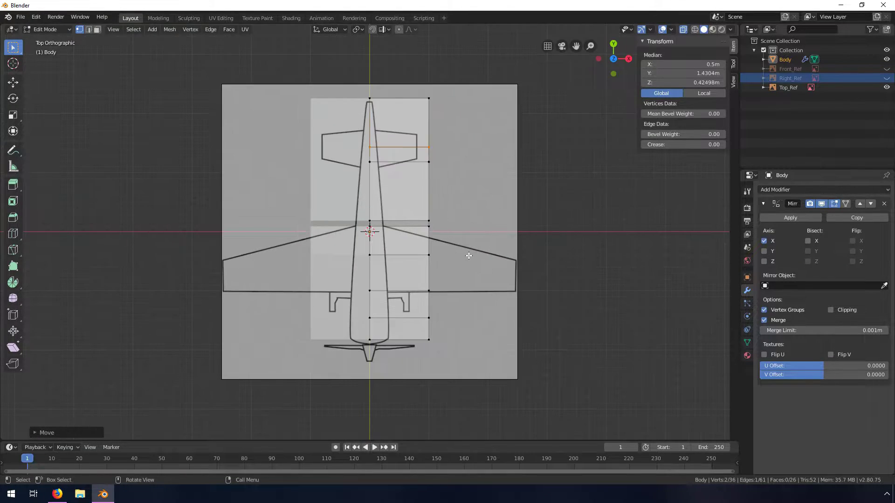
scroll(428, 362, "up", 2)
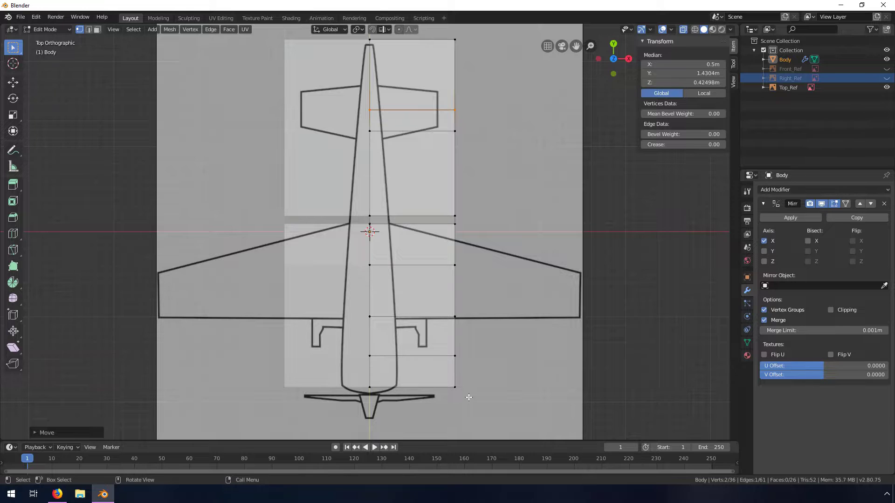
scroll(470, 387, "down", 1)
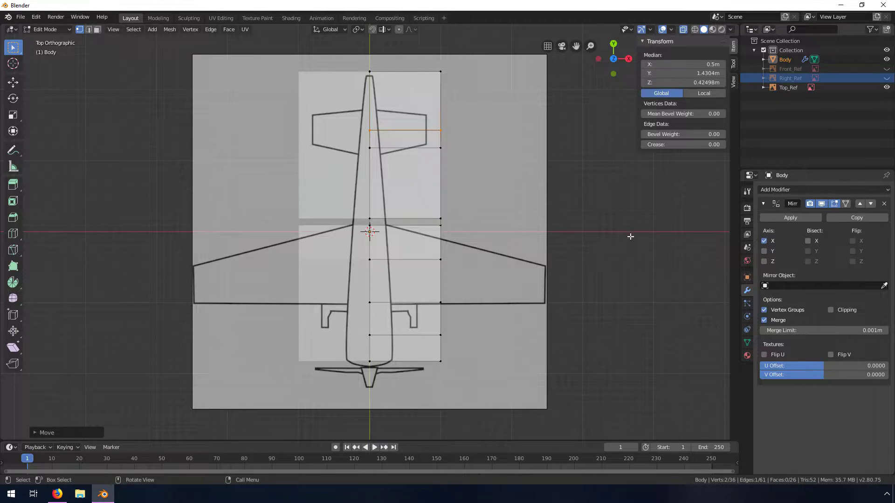
Step: Show Front_Ref and, in front view, move all the body's outer side vertices inward along X to about 0.21 m
left_click(887, 69)
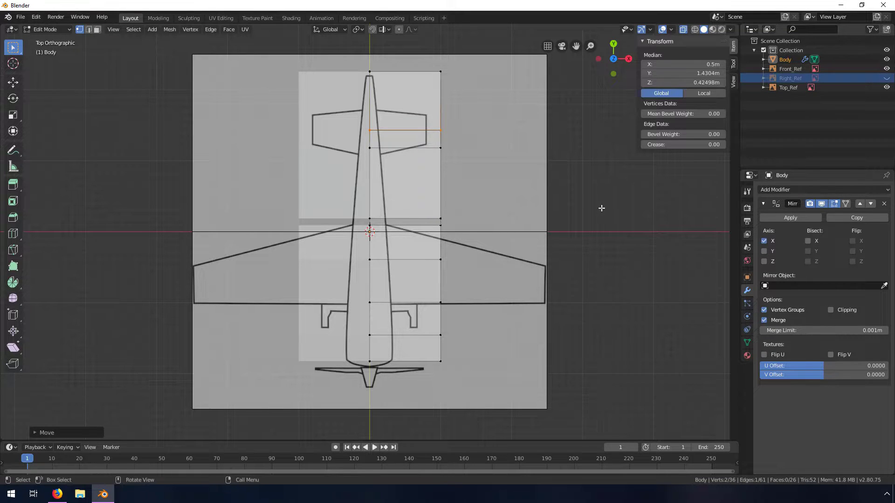
key("grave")
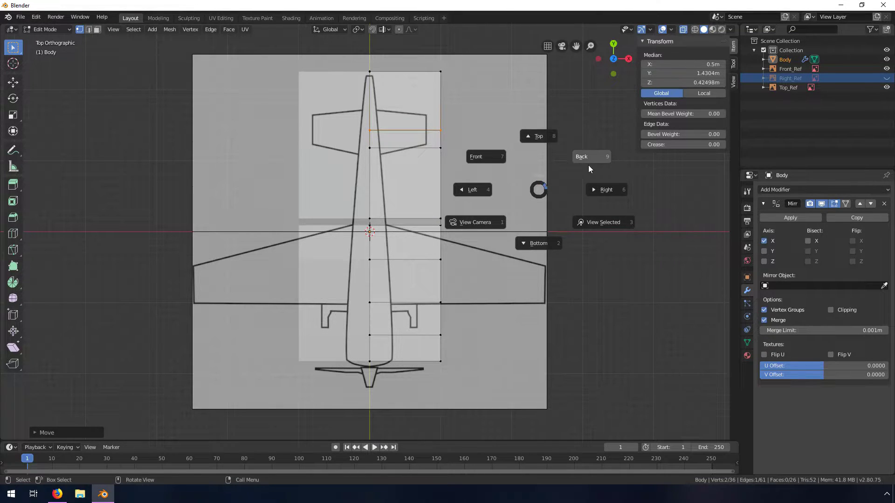
left_click(477, 157)
scroll(370, 246, "up", 2)
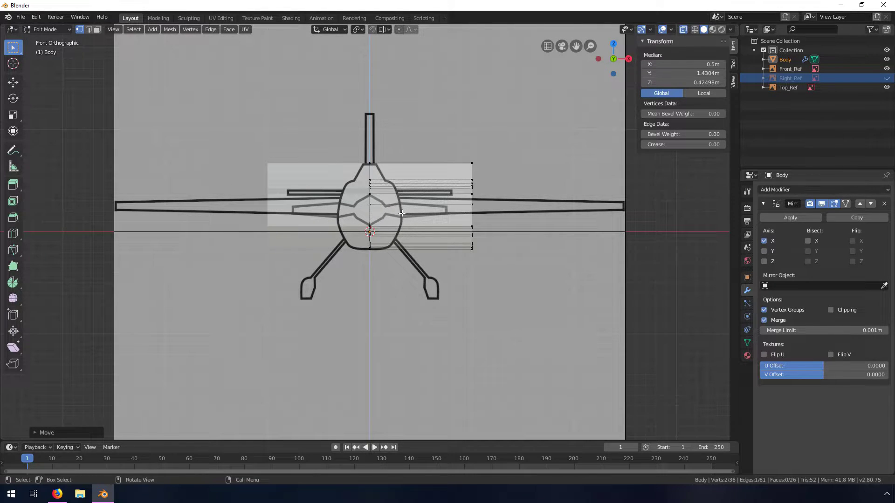
left_click_drag(438, 143, 506, 285)
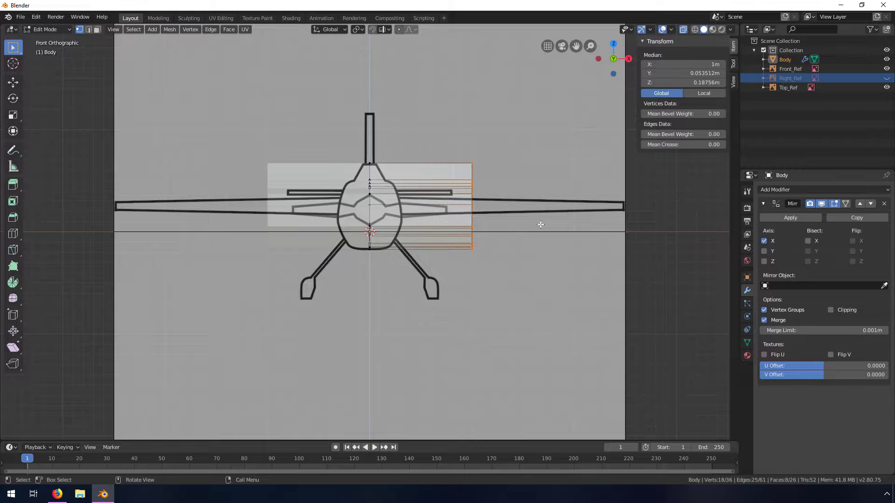
key("g")
key("x")
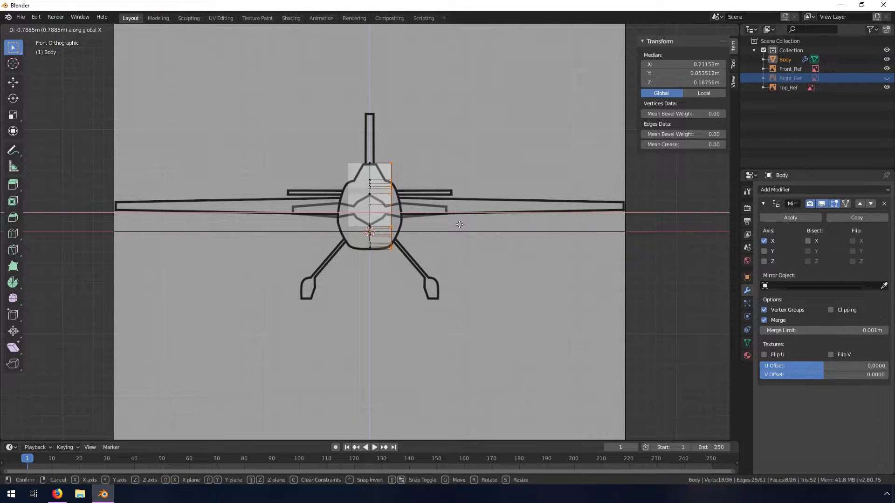
left_click(459, 225)
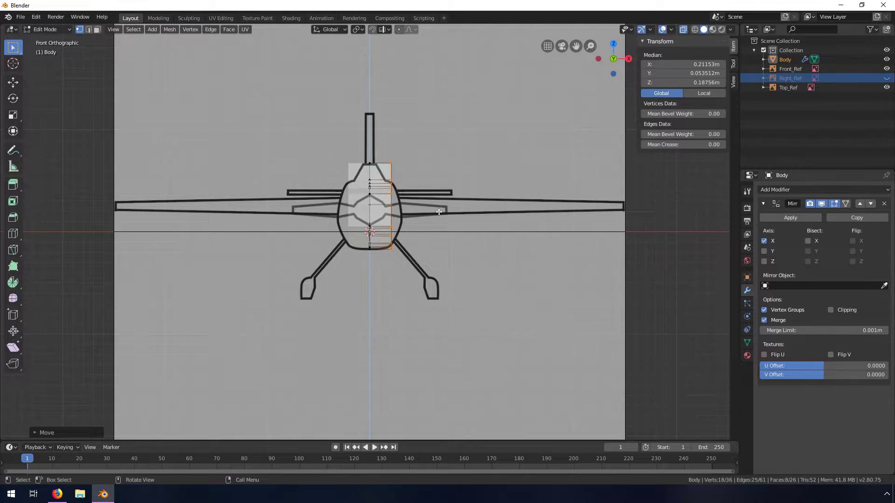
Step: Try narrowing the canopy's peak in front view by moving its outer vertex along X to about 0.07 m
left_click(389, 167)
middle_click_drag(434, 177, 409, 177)
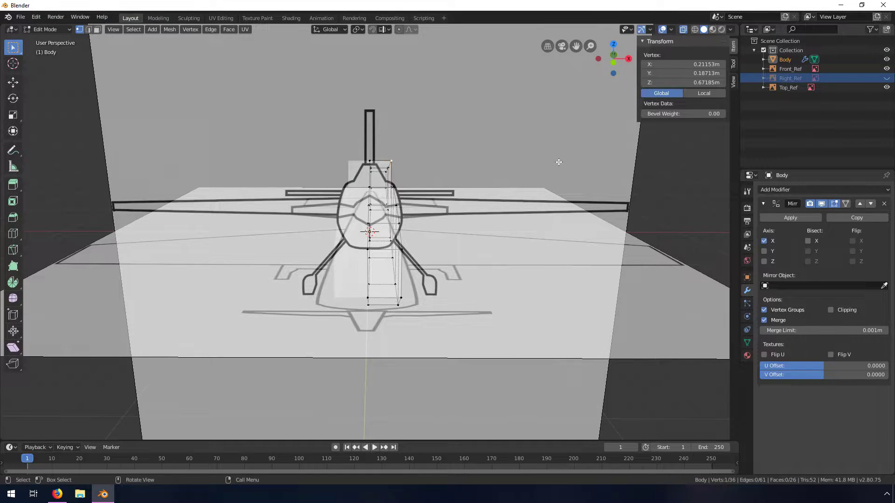
key("grave")
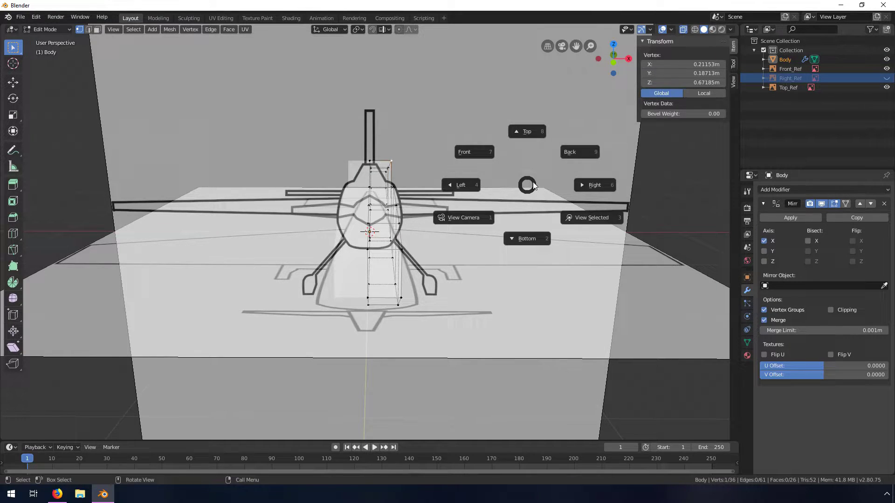
left_click(464, 151)
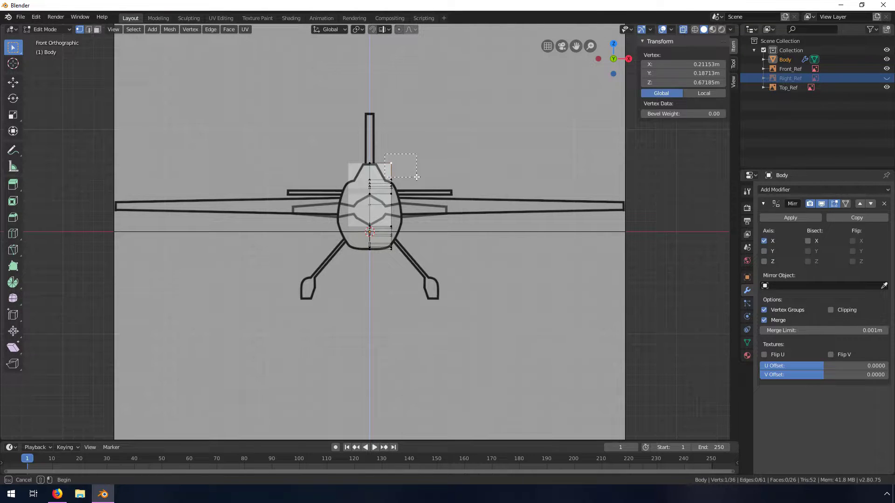
key("g")
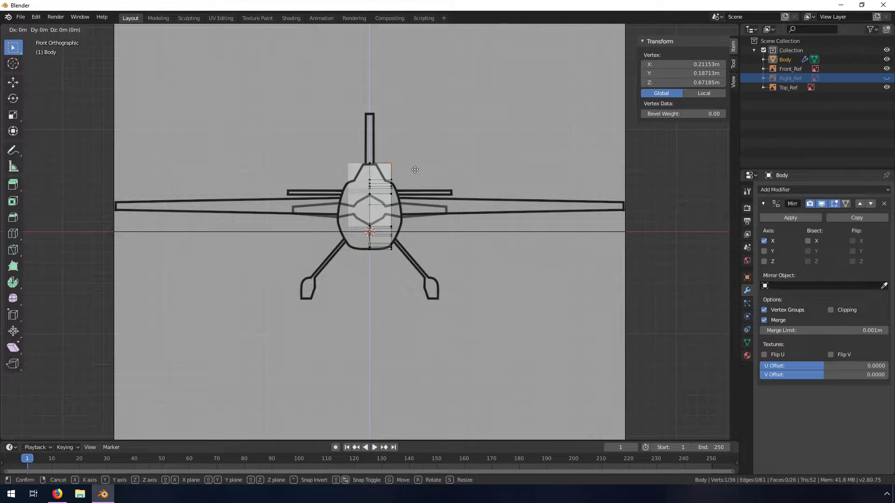
key("x")
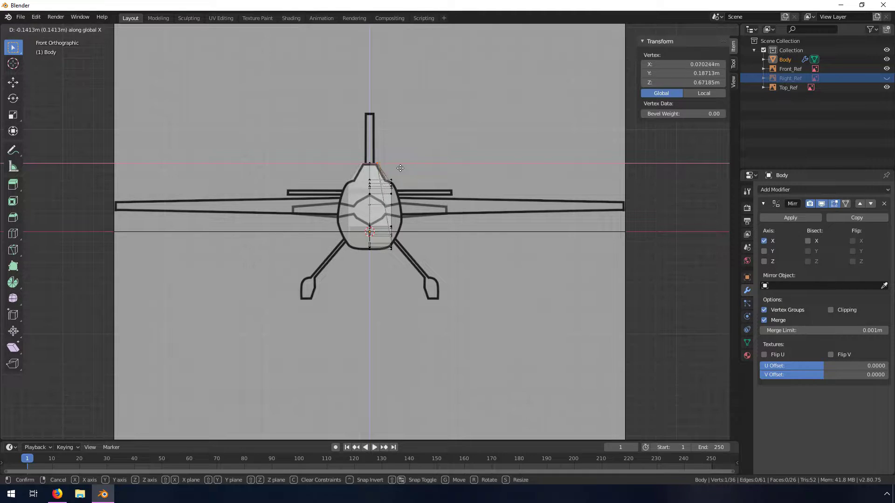
left_click(400, 169)
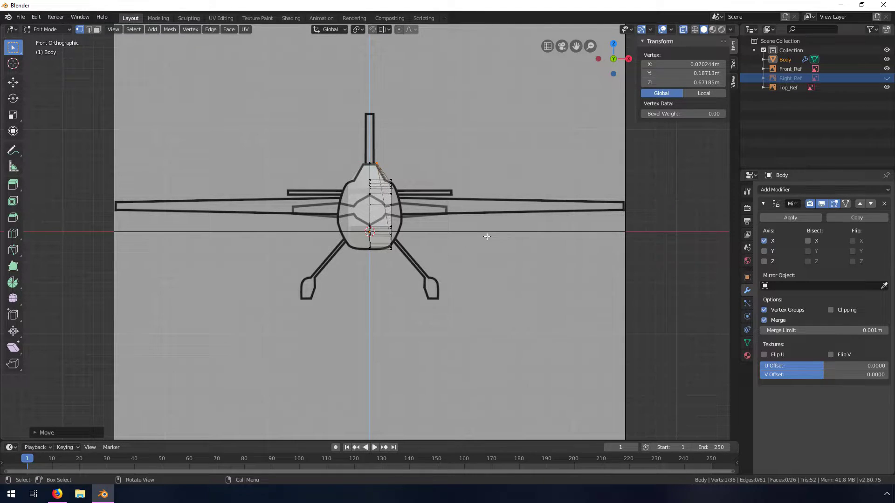
Step: Clear the selection and hide the Front_Ref and Top_Ref images so only the body shows
middle_click_drag(487, 237, 543, 123)
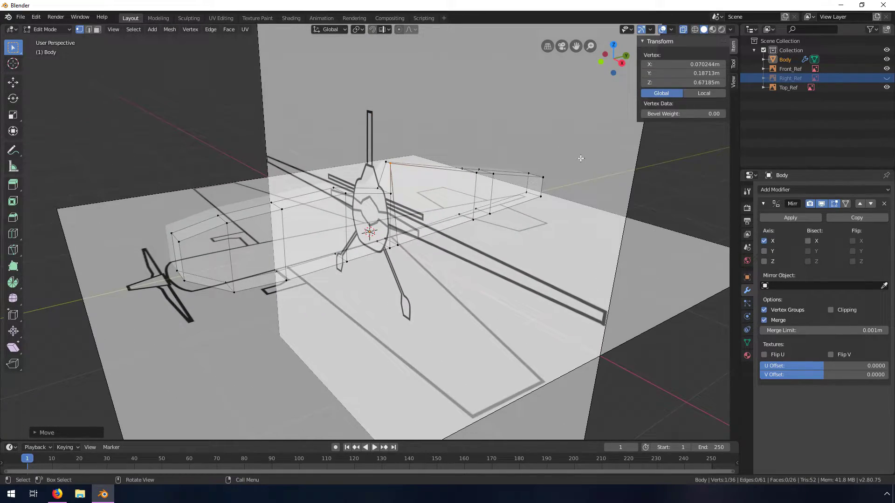
left_click(671, 178)
middle_click_drag(417, 222, 364, 235)
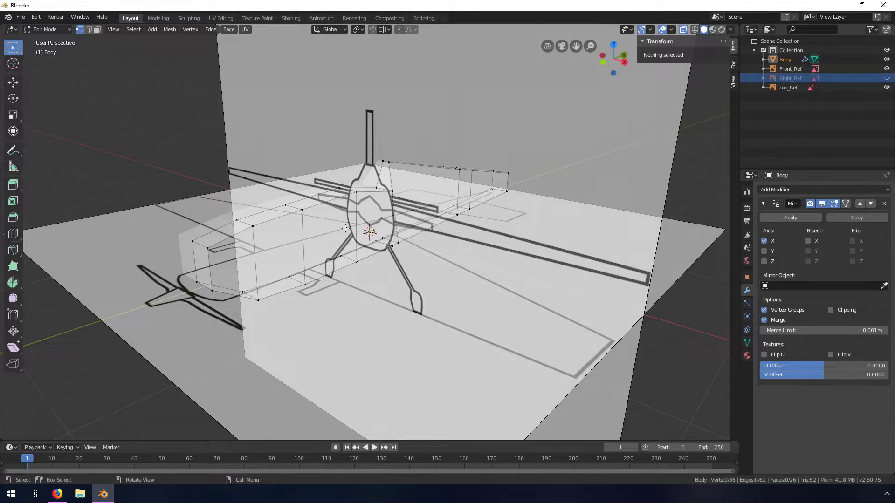
left_click(886, 68)
middle_click_drag(466, 279, 513, 261)
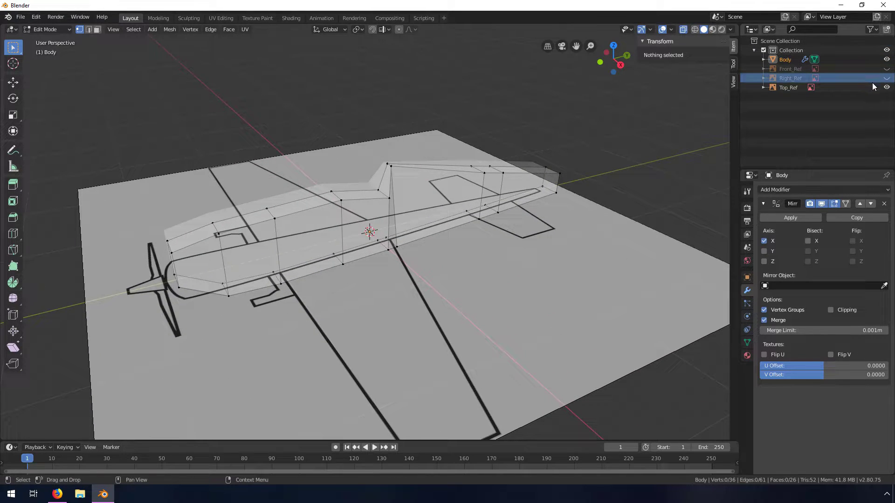
left_click(887, 87)
middle_click_drag(225, 248, 197, 276)
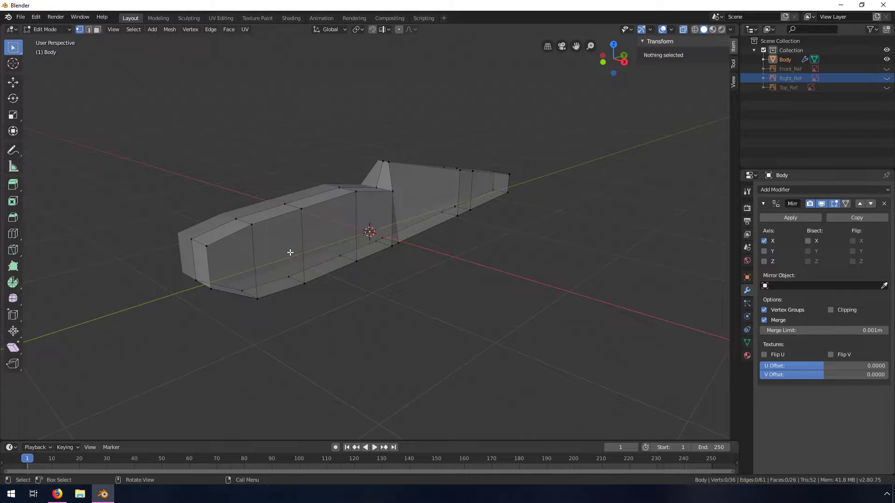
left_click(97, 29)
mouse_move(251, 271)
middle_mouse_down()
mouse_move(260, 280)
mouse_move(242, 272)
middle_mouse_up()
left_click(244, 271)
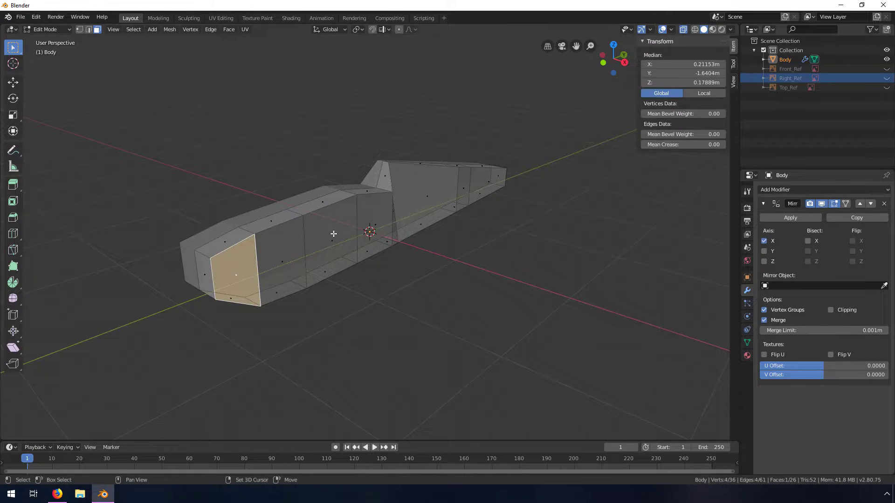
left_click(332, 238, "shift")
left_click(290, 256, "shift")
middle_click_drag(296, 256, 355, 242)
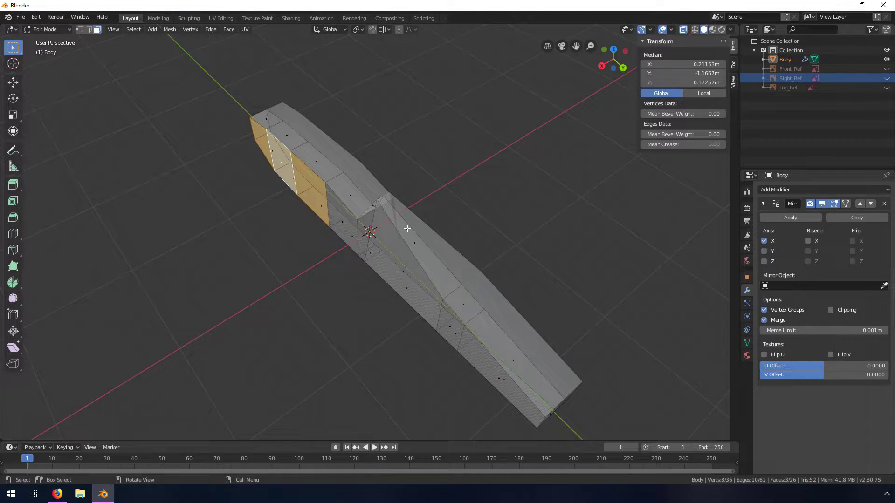
scroll(409, 227, "up", 3)
Step: In vertex selection mode, set the X position of the canopy peak's outer vertex to 0.21153 m, matching the vertex at the canopy's step base
left_click(85, 32)
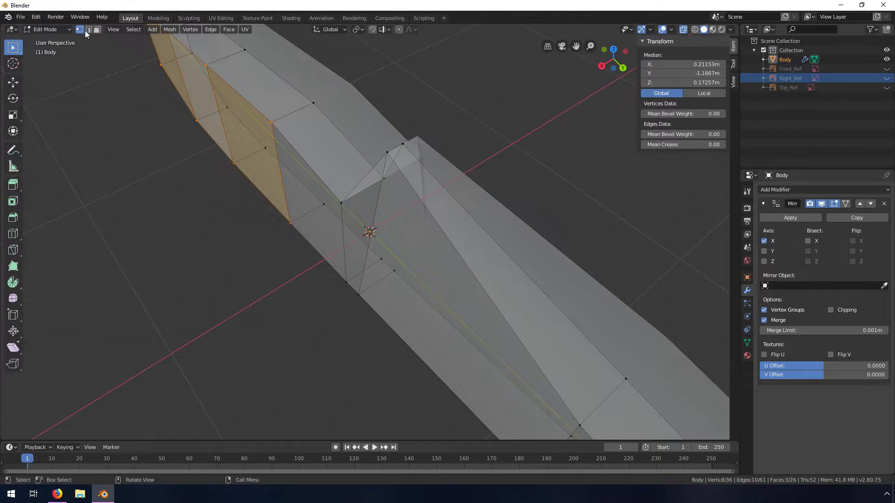
left_click(386, 154)
middle_click_drag(406, 206, 341, 242)
left_click(324, 188)
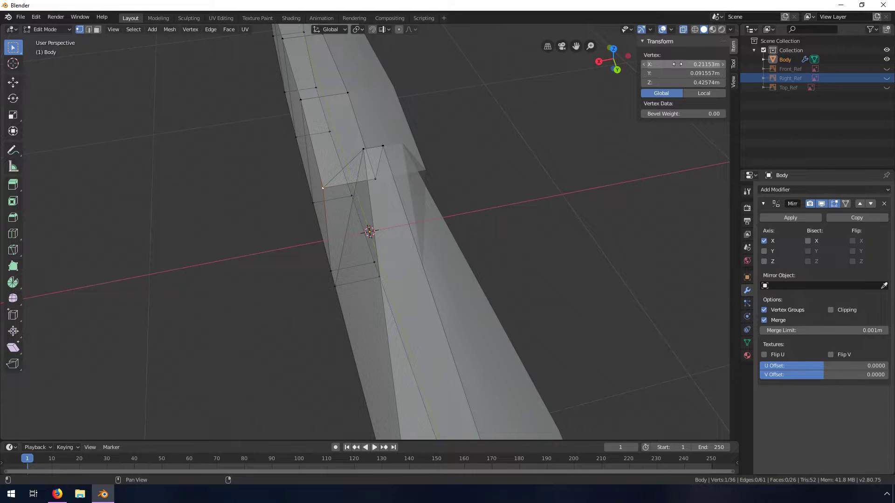
left_click(701, 64)
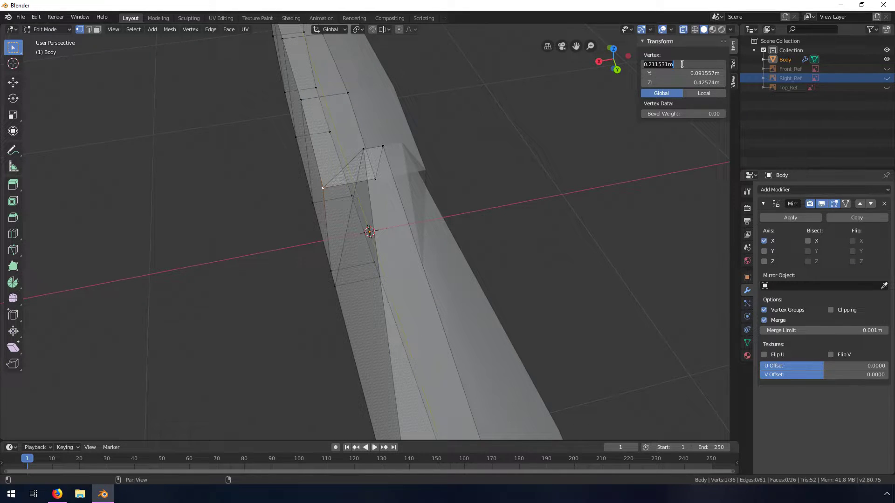
left_click(363, 149)
left_click(363, 149)
left_click(696, 64)
type("0.21153")
key("Return")
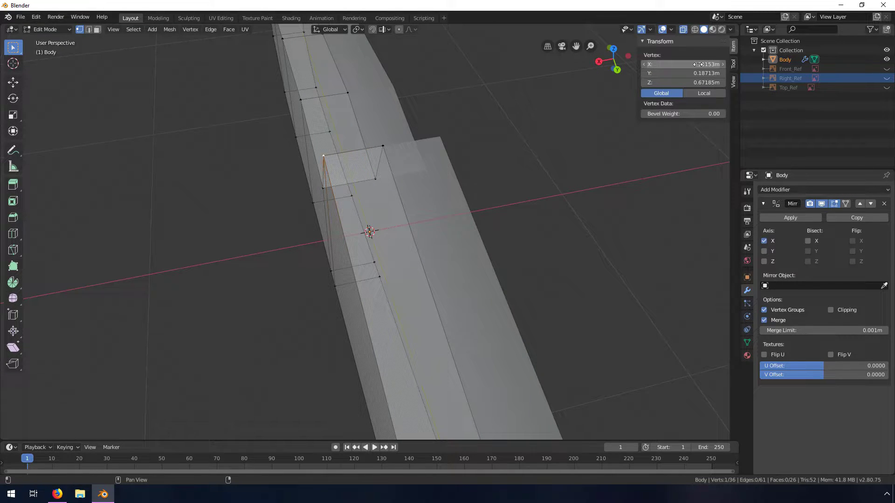
Step: Clear the vertex selection, then in face mode select the nose's outer side face and all faces co-planar with it
middle_click_drag(359, 175, 392, 216)
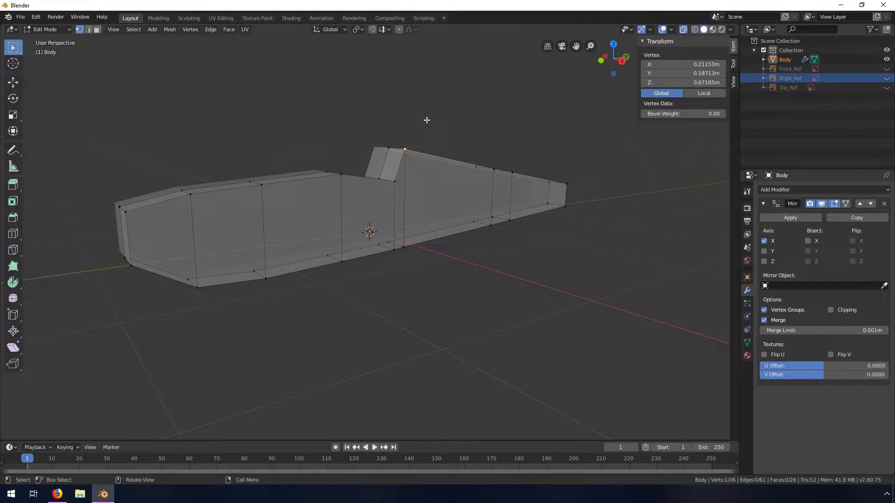
left_click(425, 120)
middle_click_drag(387, 166, 399, 196)
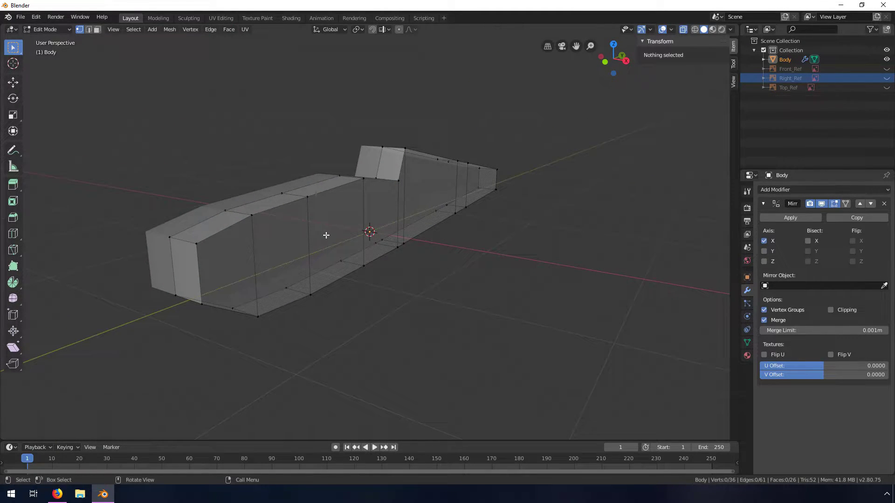
middle_click_drag(258, 243, 146, 218)
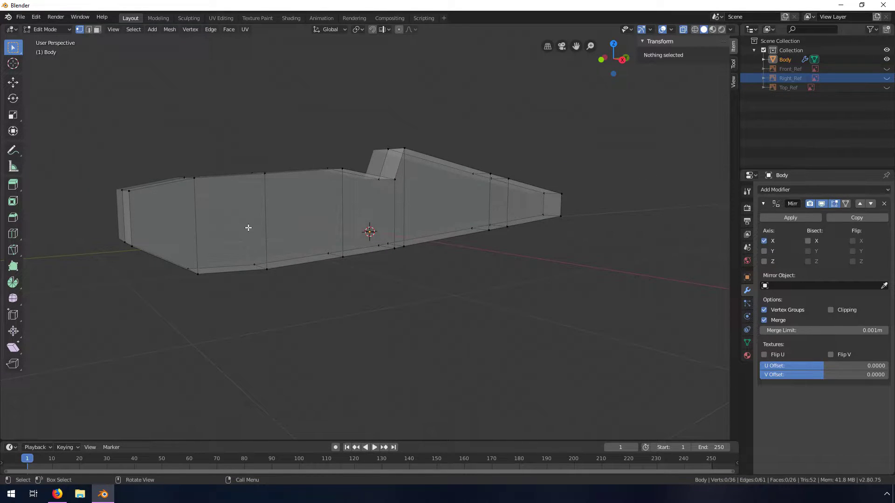
left_click(97, 29)
left_click(166, 222)
middle_click_drag(166, 223, 241, 250)
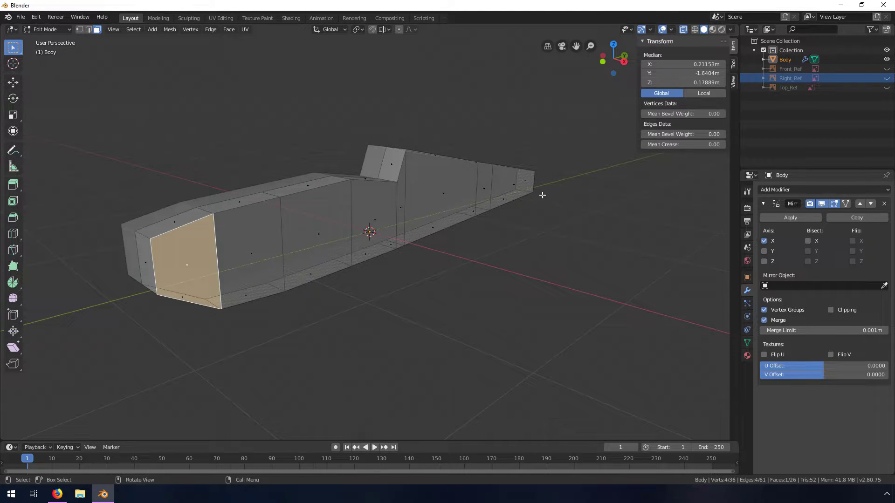
left_click(134, 31)
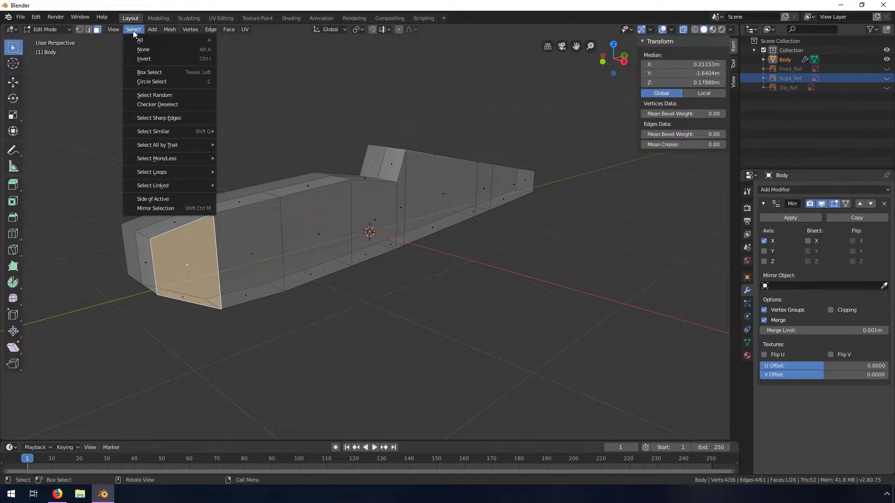
mouse_move(158, 130)
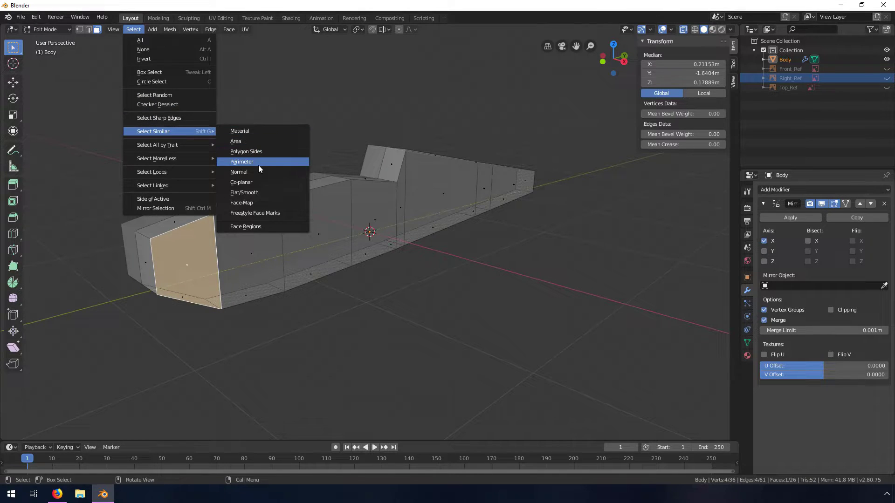
left_click(236, 182)
middle_click_drag(236, 184, 391, 206)
middle_click_drag(403, 261, 417, 273)
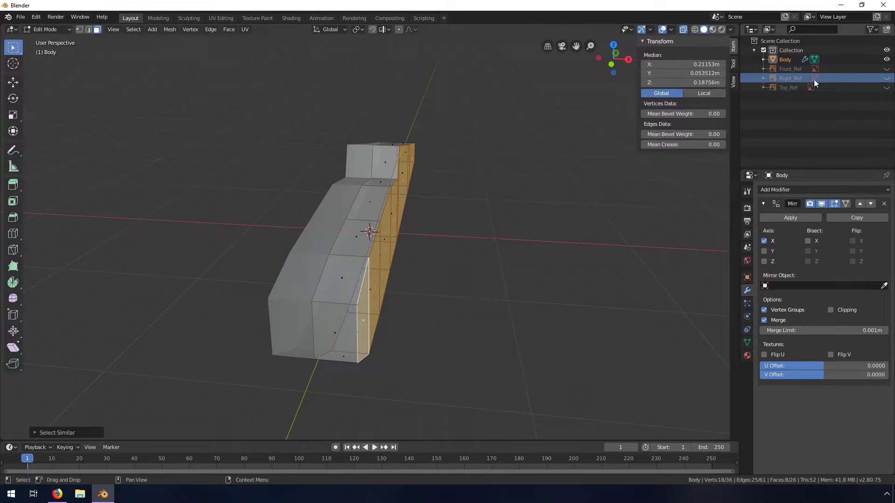
Step: Show Front_Ref and, in front view, extrude the selected side faces outward by about 0.106 m to the fuselage outline
left_click(886, 88)
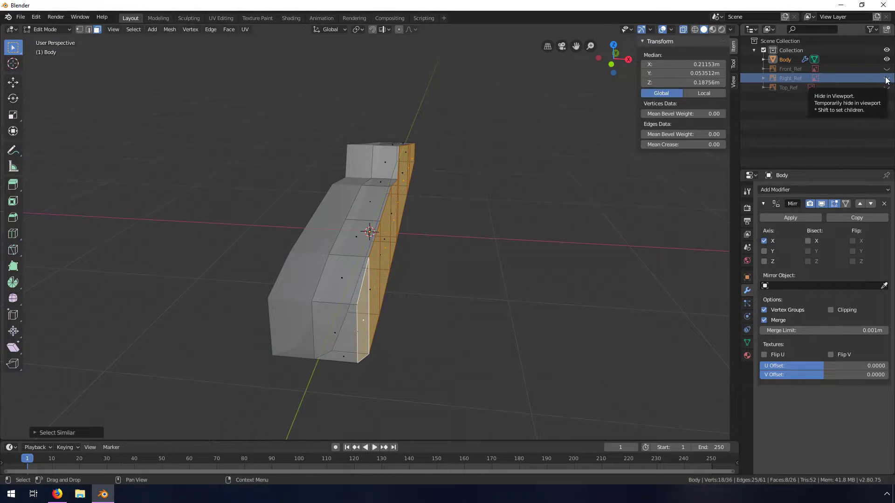
left_click(887, 68)
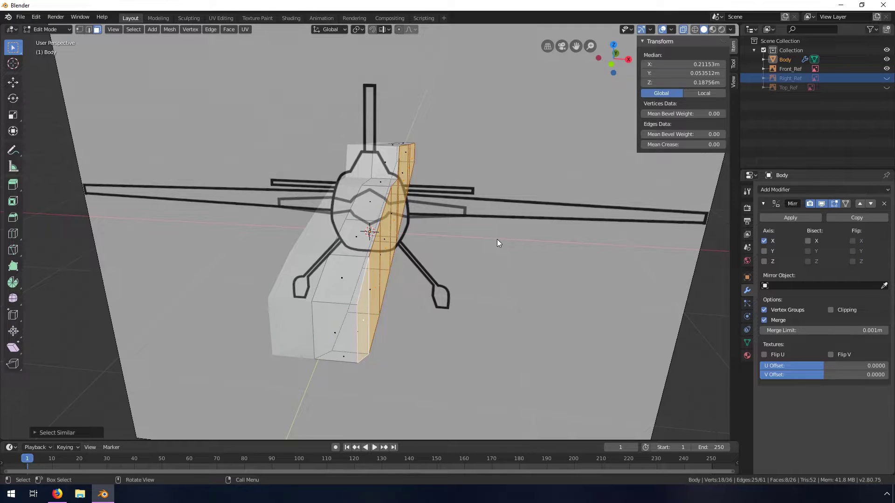
key("grave")
key("Escape")
key("KP_1")
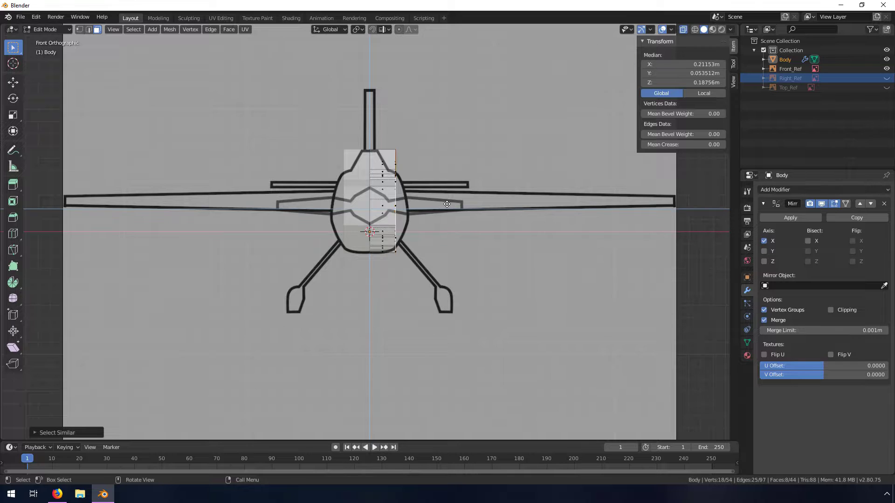
key("e")
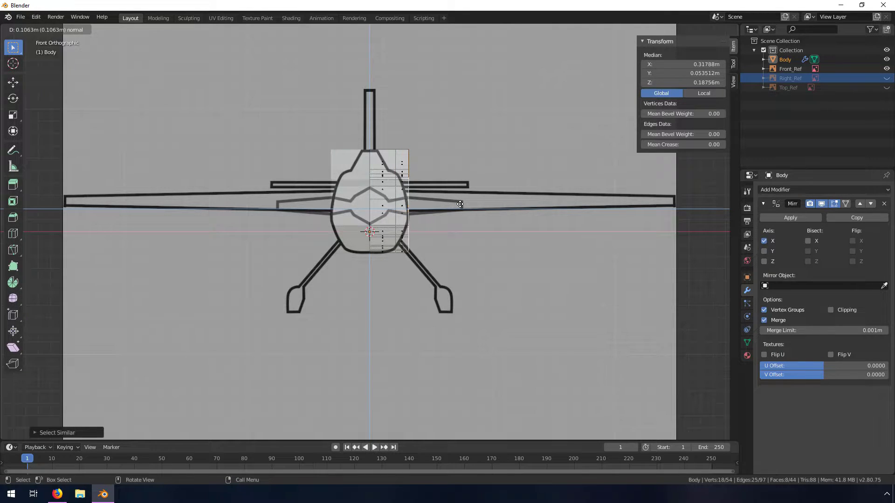
left_click(459, 204)
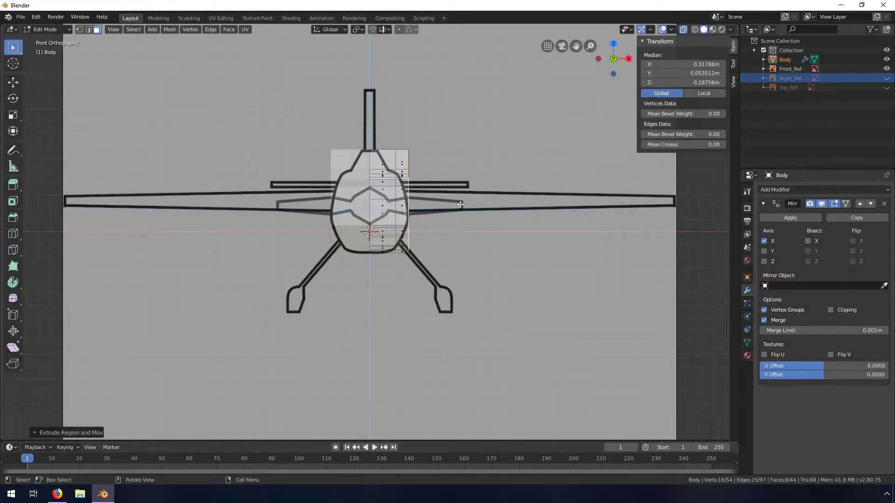
Step: Try scaling the extruded side faces down uniformly, then undo the scaling
key("s")
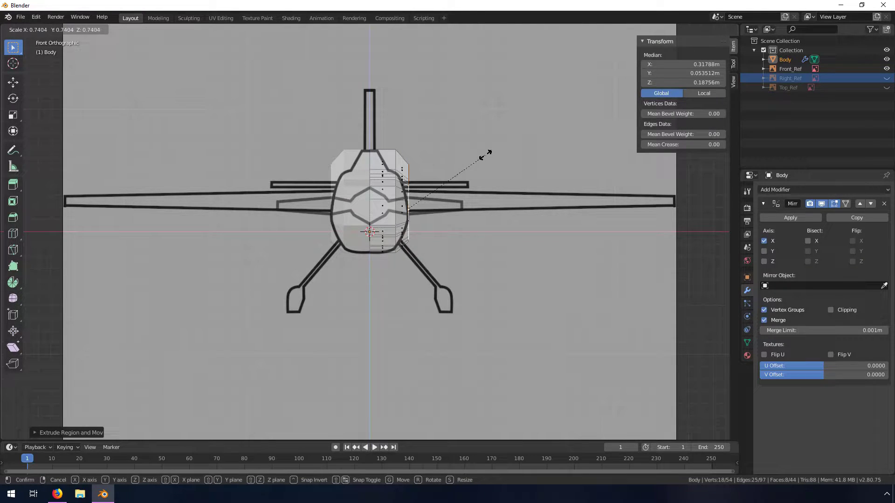
left_click(454, 160)
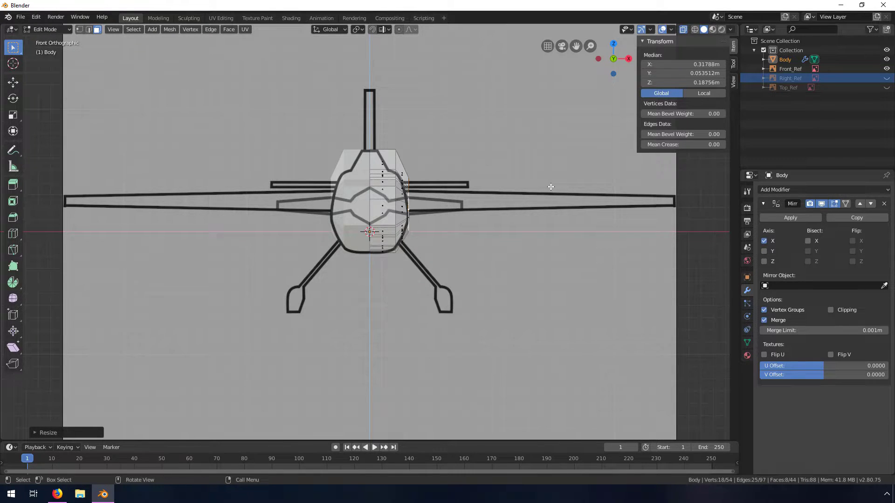
middle_click_drag(551, 186, 475, 199)
middle_click_drag(308, 228, 285, 236)
key("ctrl+z")
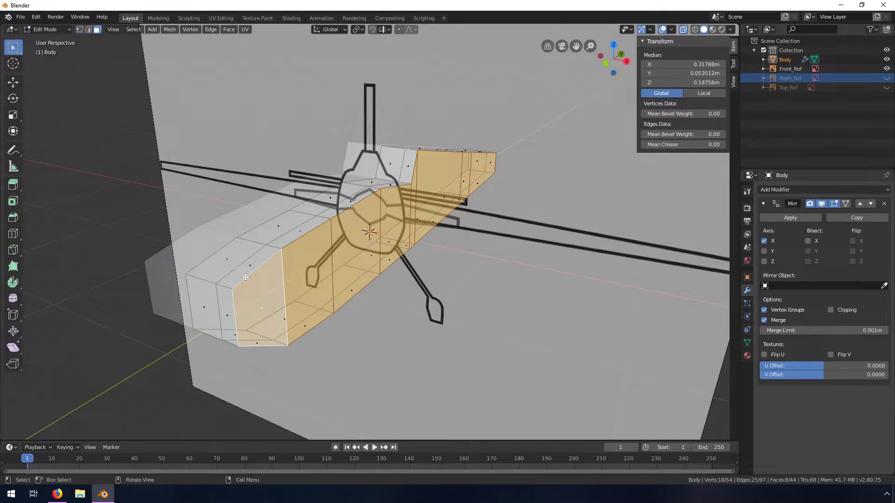
Step: In face selection mode, scale the extruded side faces along global Z only, to about 0.43
left_click(89, 30)
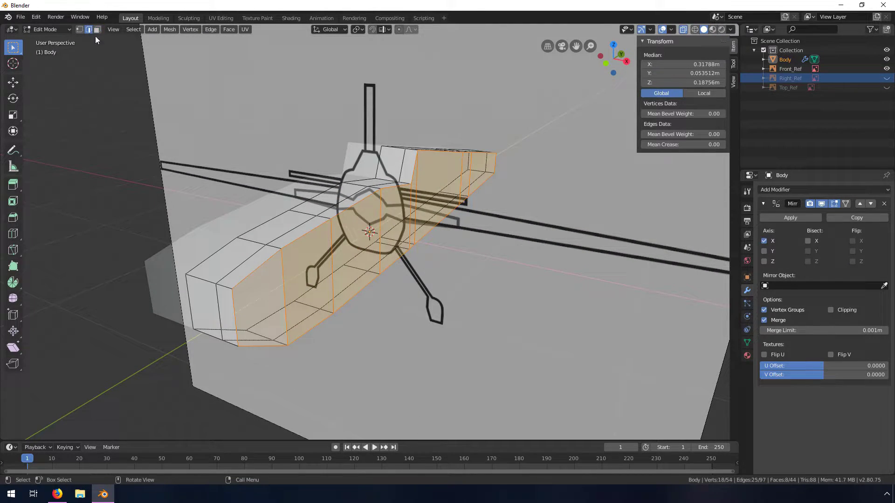
middle_click_drag(449, 326, 435, 296)
left_click(97, 29)
key("s")
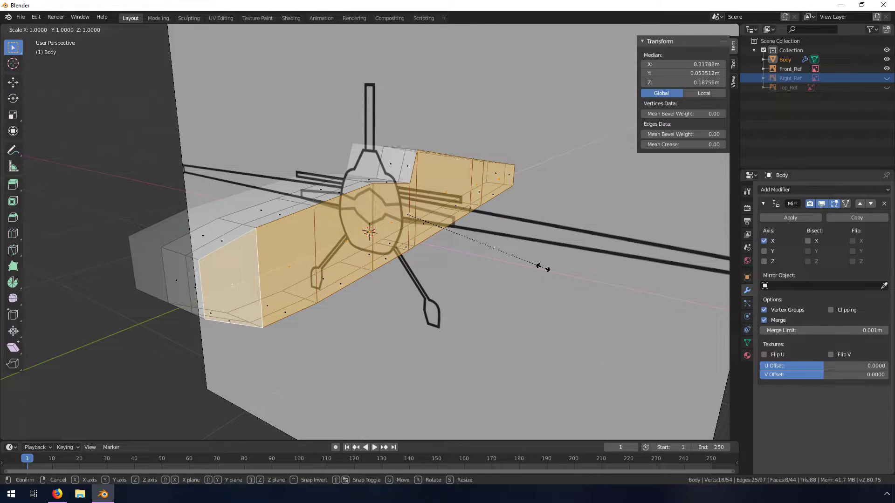
key("z")
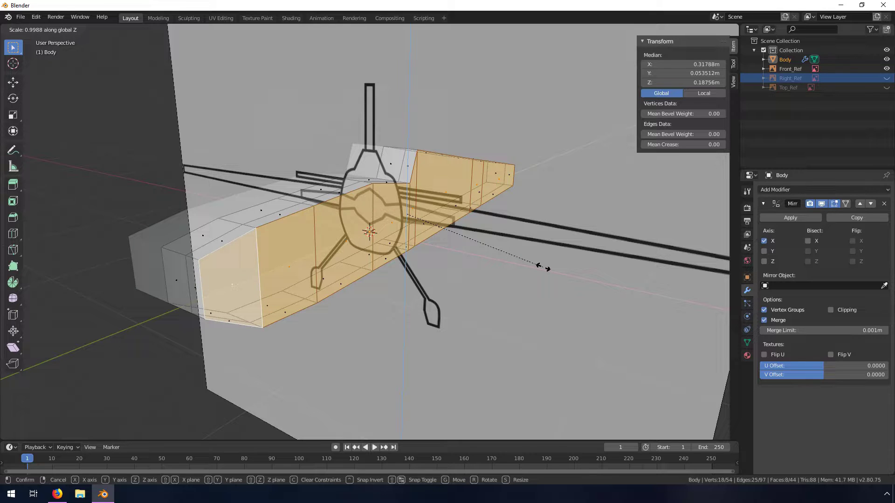
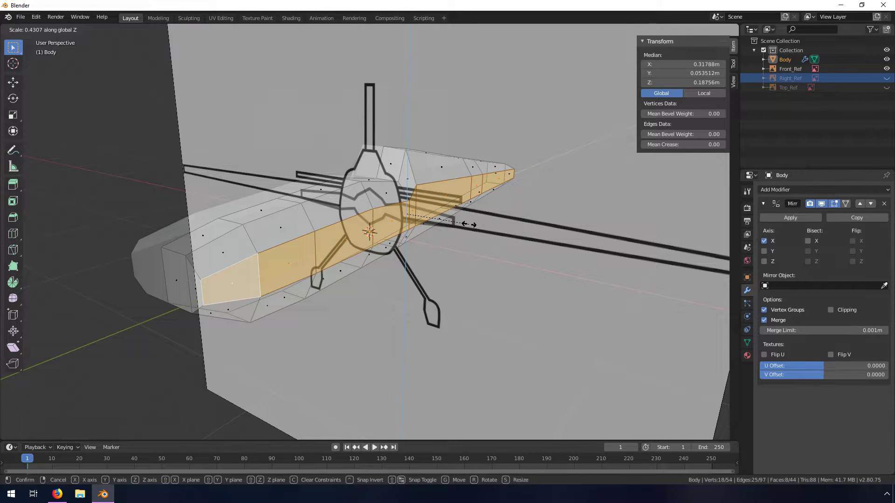
left_click(468, 224)
mouse_move(409, 263)
middle_mouse_down()
mouse_move(392, 272)
mouse_move(403, 272)
middle_mouse_up()
middle_click_drag(411, 275, 461, 259)
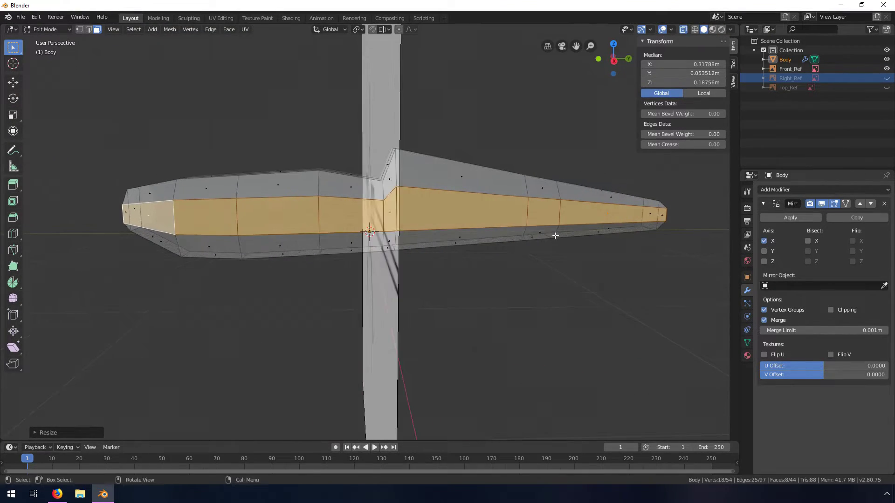
Step: Show Top_Ref, hide Front_Ref, and compare the body's width with the reference outline in top view
left_click(886, 87)
left_click(887, 69)
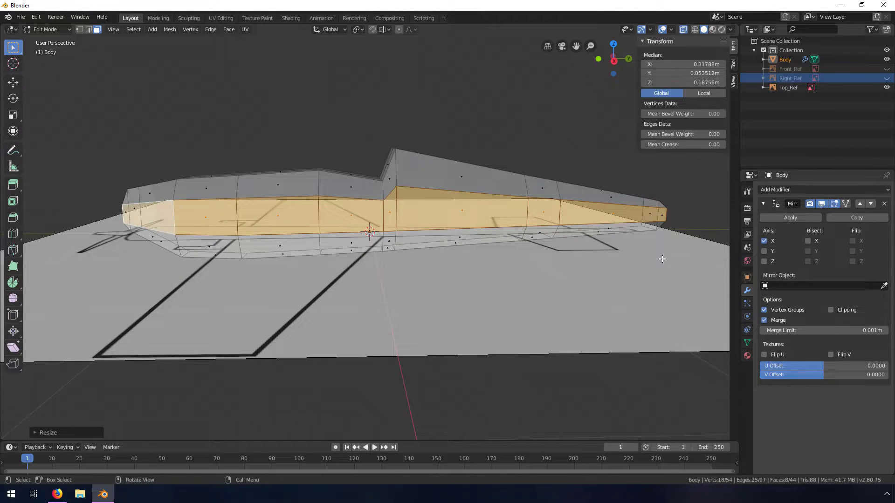
key("KP_7")
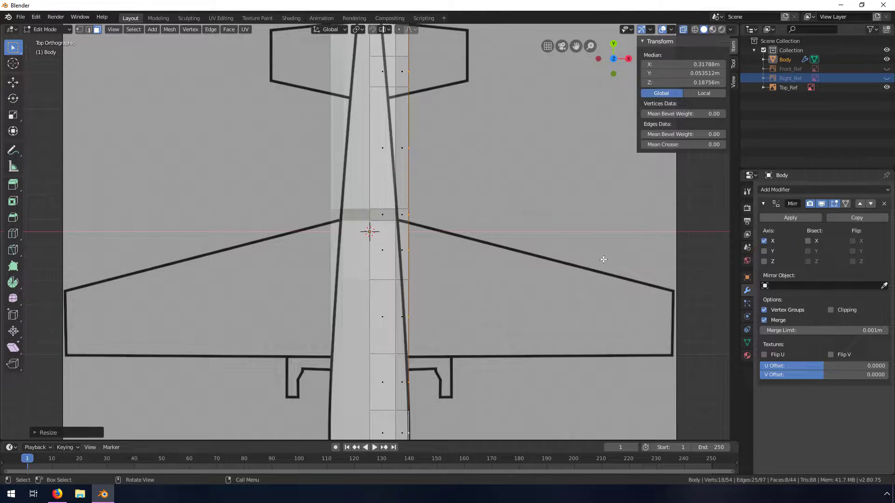
scroll(600, 259, "down", 3)
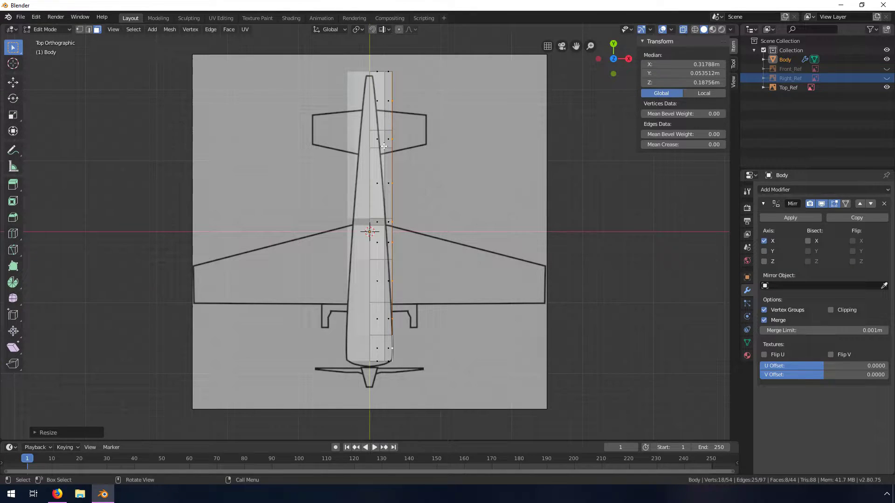
scroll(383, 146, "up", 5)
scroll(389, 163, "down", 4)
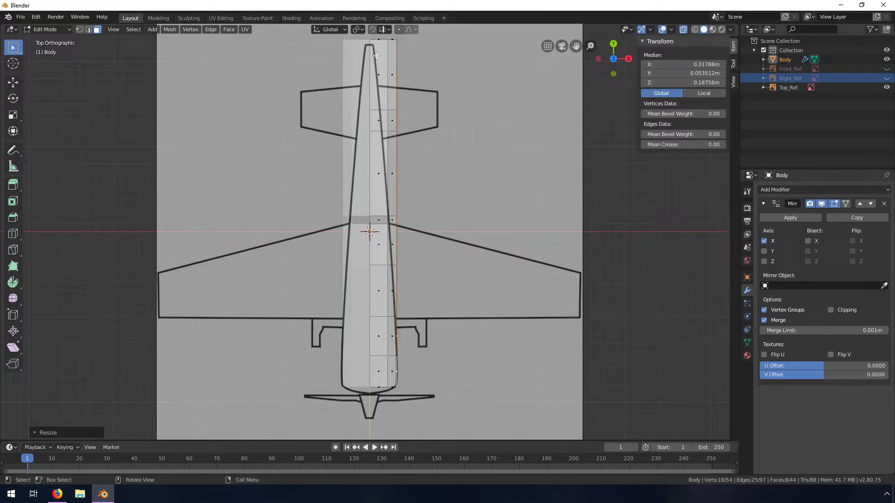
mouse_move(425, 143)
middle_mouse_down()
mouse_move(415, 148)
mouse_move(415, 135)
middle_mouse_up()
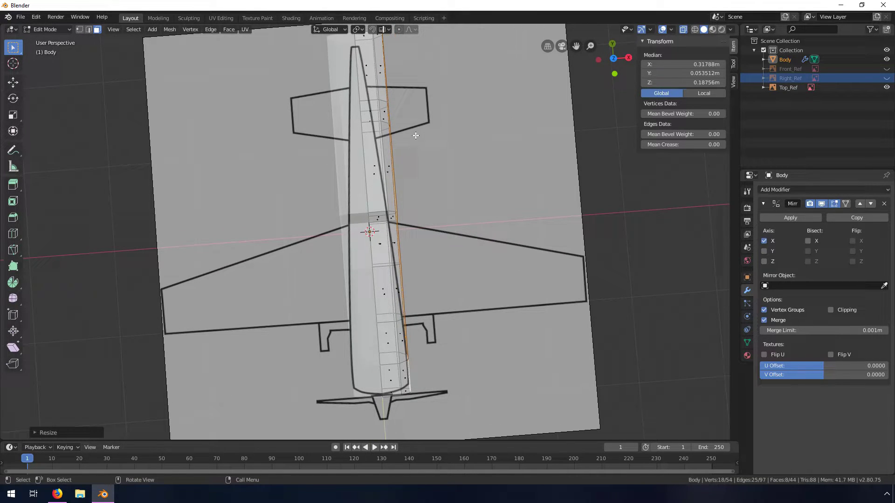
key("KP_7")
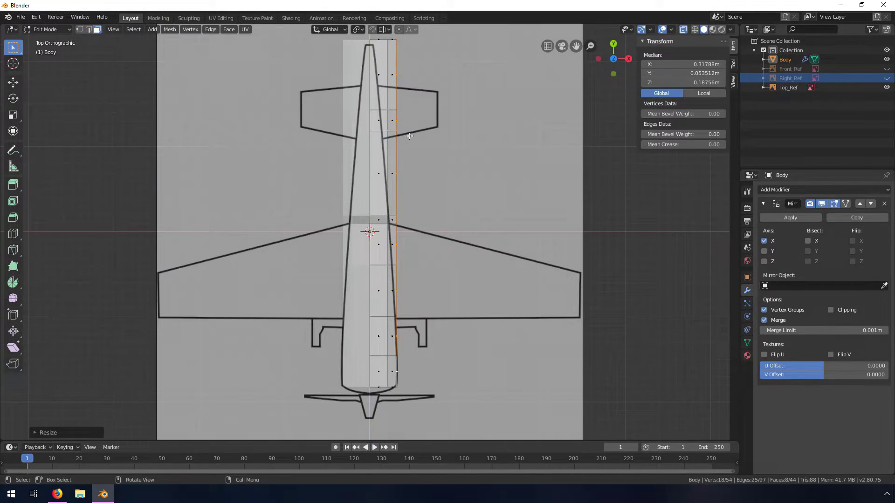
middle_click_drag(403, 138, 399, 180, "shift")
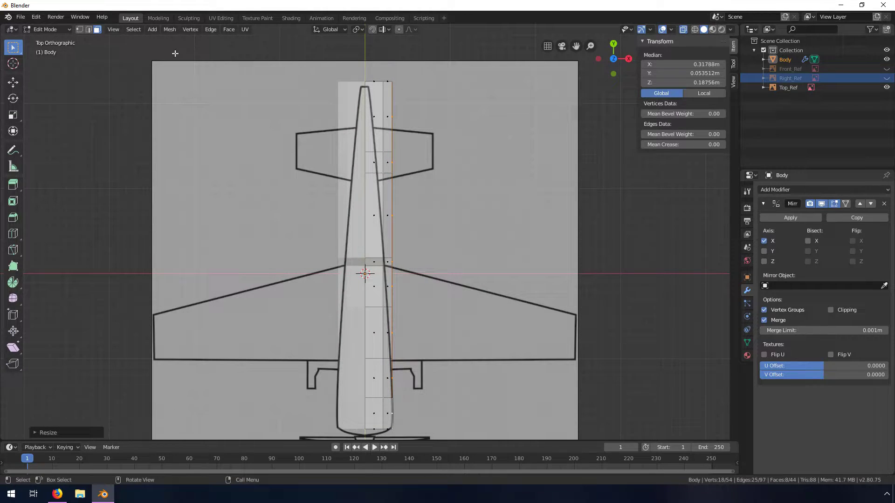
Step: In vertex selection mode, move the tail end's inner and outer vertex pairs inward along X to about 0.023 m and 0.037 m
left_click(80, 29)
scroll(383, 81, "up", 3)
middle_click_drag(386, 75, 397, 196)
key("KP_7")
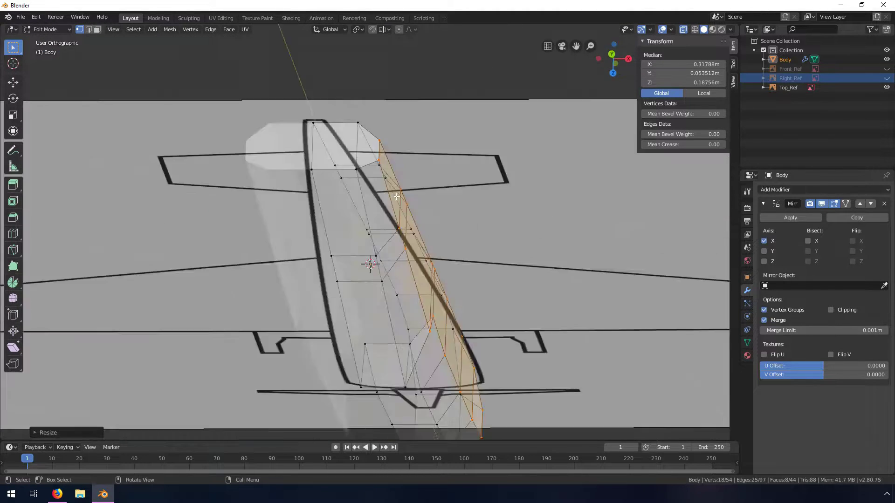
scroll(395, 128, "down", 5)
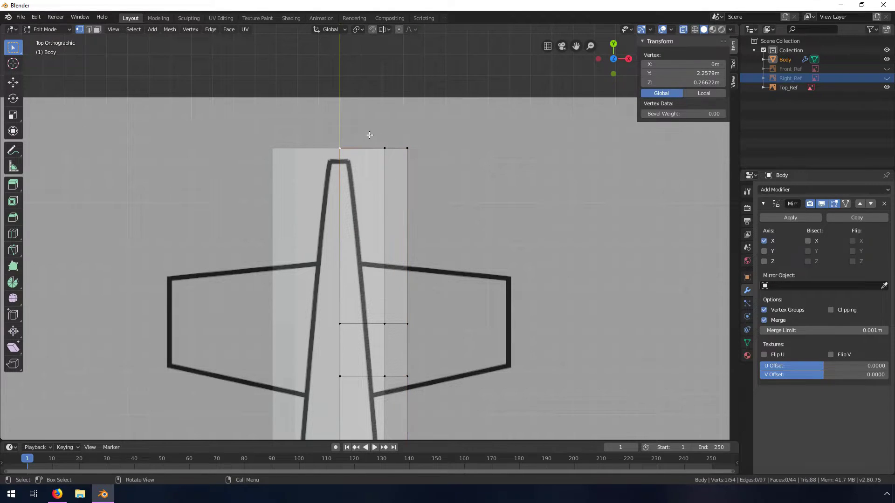
left_click(390, 150, "alt")
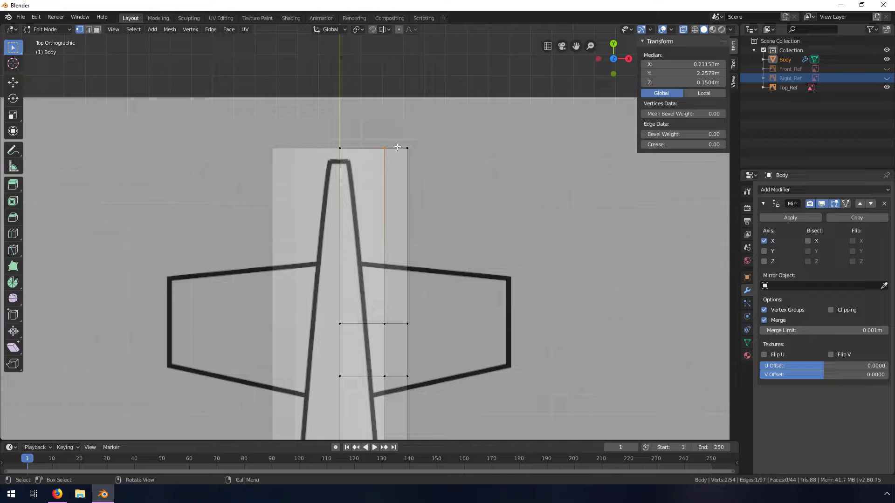
key("g")
key("x")
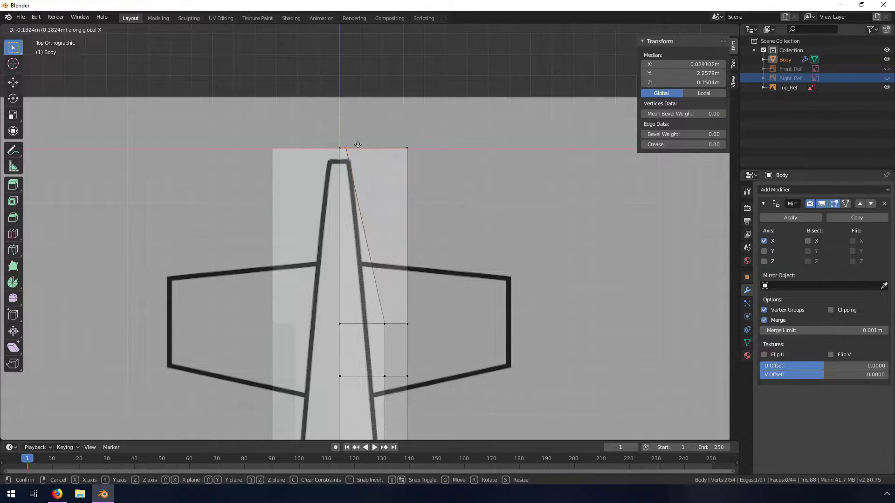
key("z")
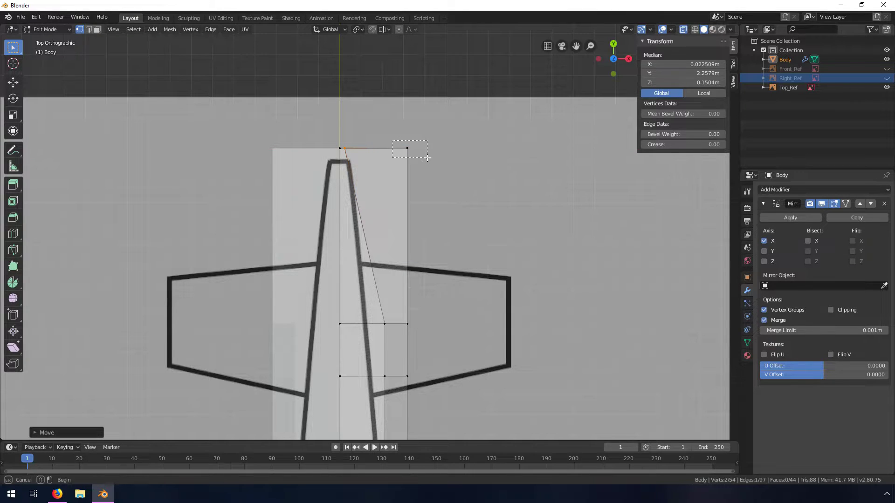
key("x")
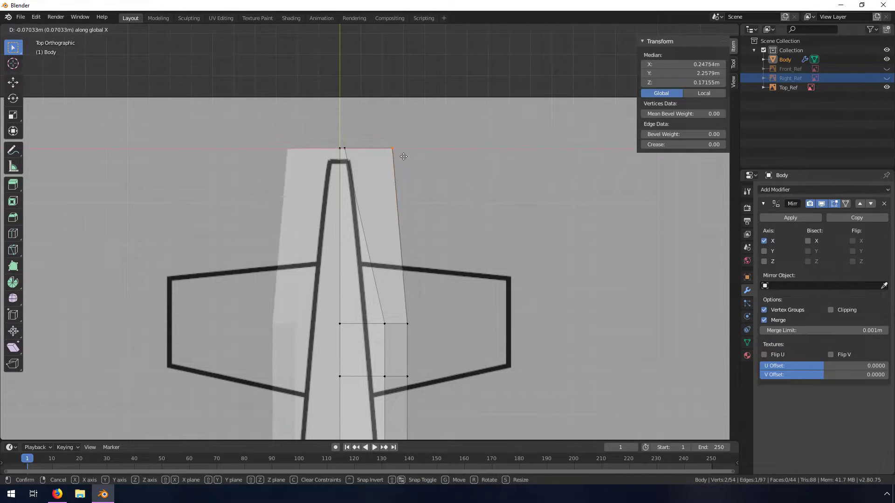
left_click(367, 154)
Step: Set the transform pivot point to 3D Cursor
middle_click_drag(417, 336, 349, 174, "shift")
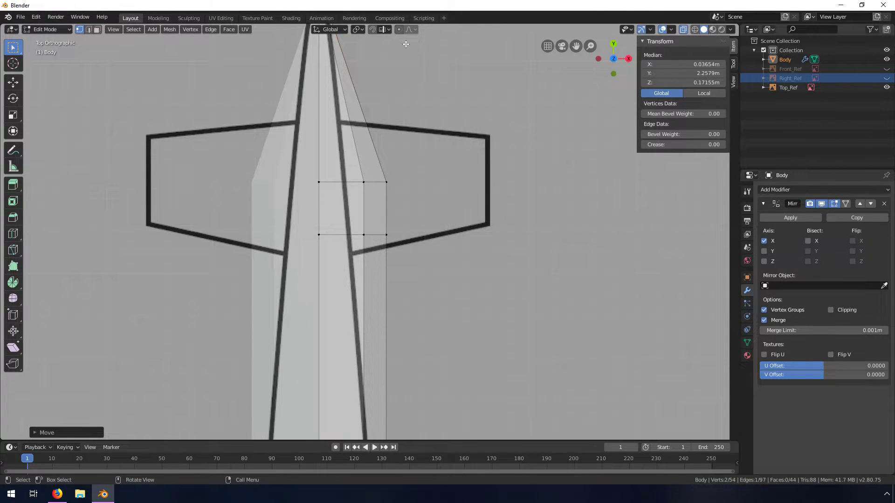
left_click(362, 29)
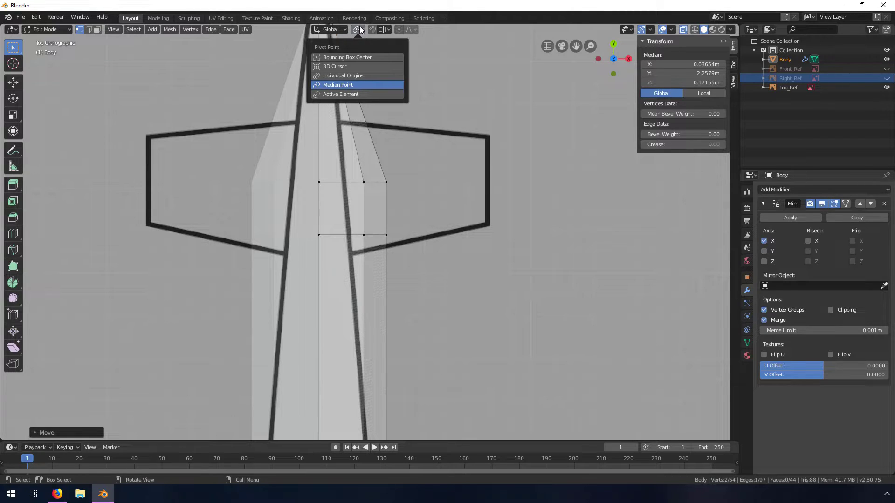
left_click(335, 66)
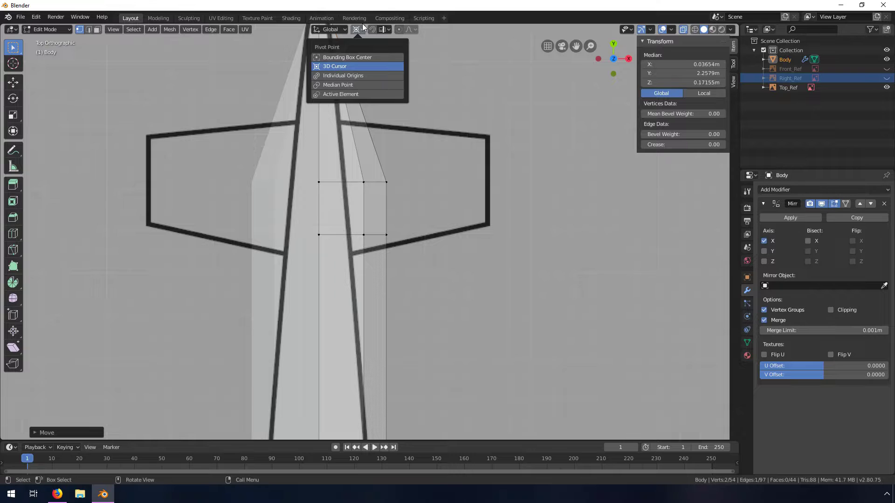
Step: Scale the body's outer vertices at mid-tailplane along global X to about 0.36 to fit the reference outline
scroll(429, 214, "down", 9)
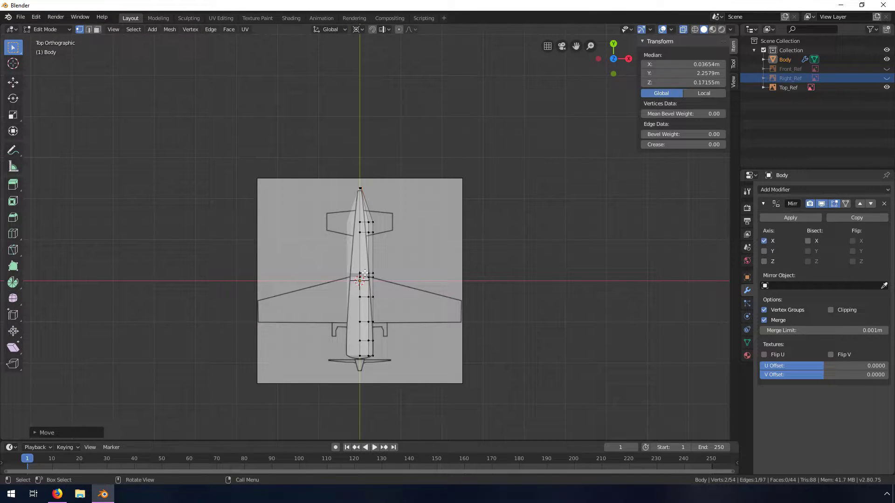
scroll(365, 273, "down", 2)
scroll(371, 243, "up", 5)
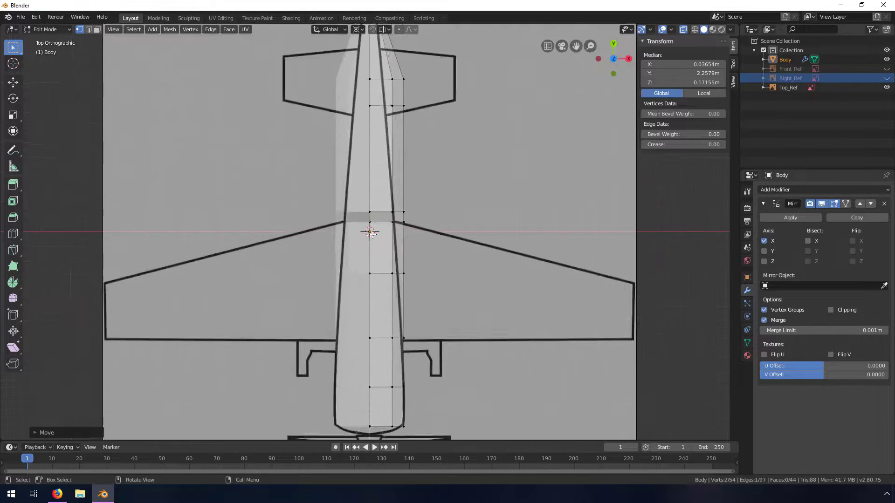
scroll(373, 225, "up", 4, "shift")
scroll(422, 180, "up", 3)
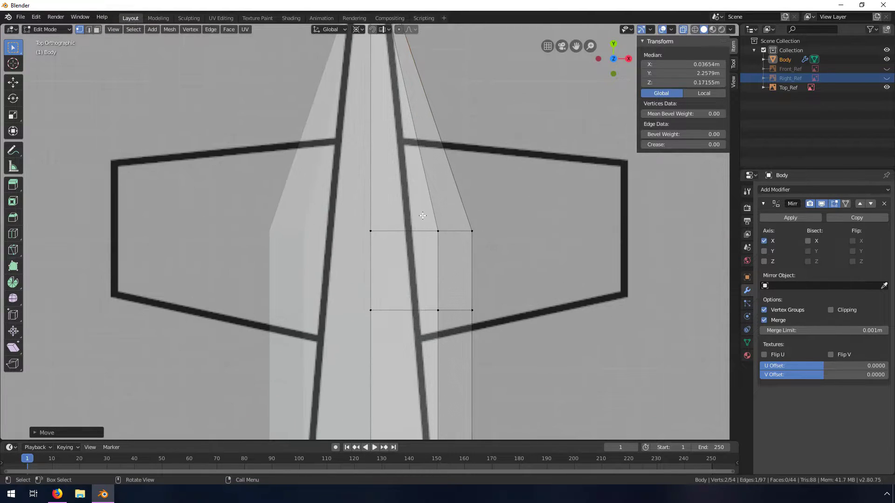
left_click(447, 199, "ctrl")
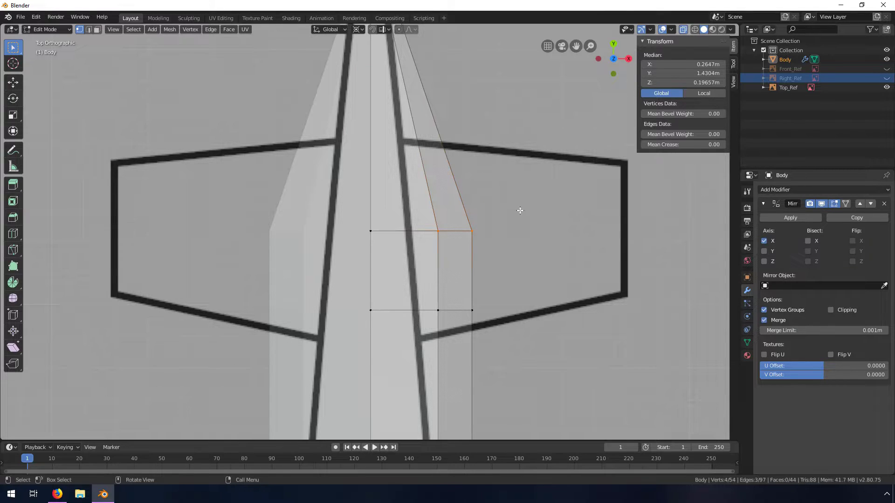
key("s")
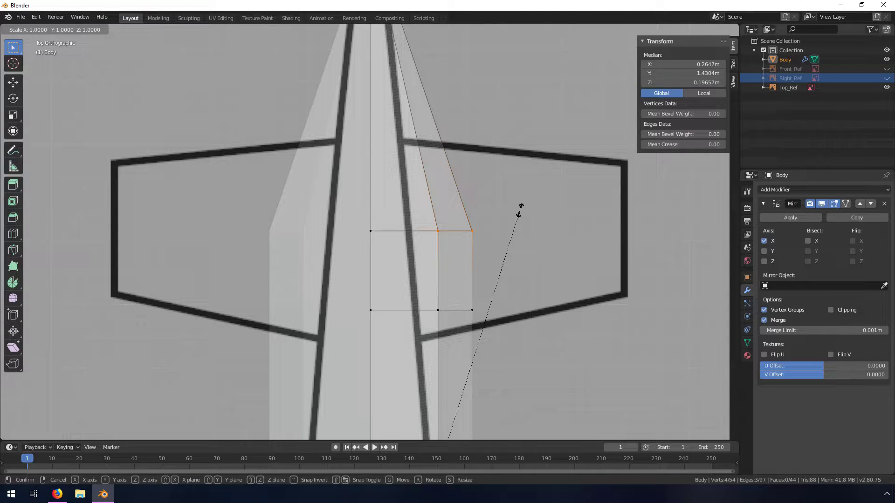
key("x")
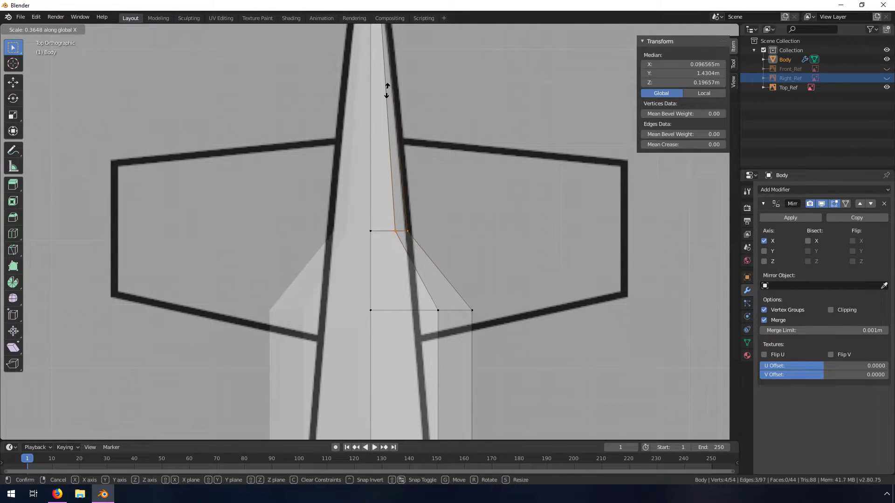
left_click(387, 91)
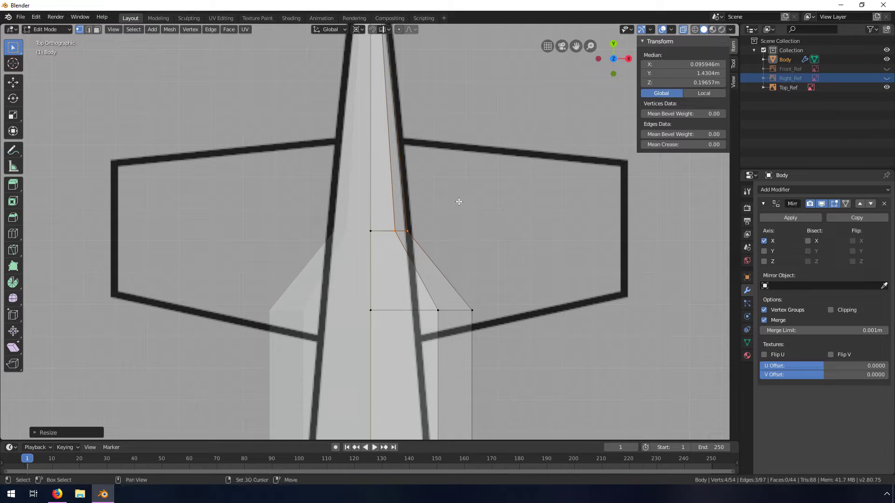
Step: Scale the outer vertices near the tailplane's leading edge inward along global X to meet the fuselage outline
scroll(459, 202, "down", 6, "shift")
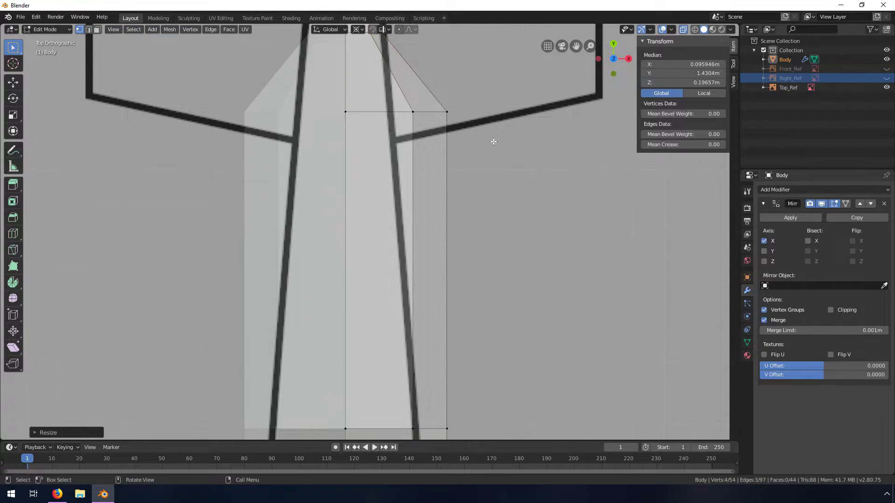
left_click_drag(493, 141, 408, 84)
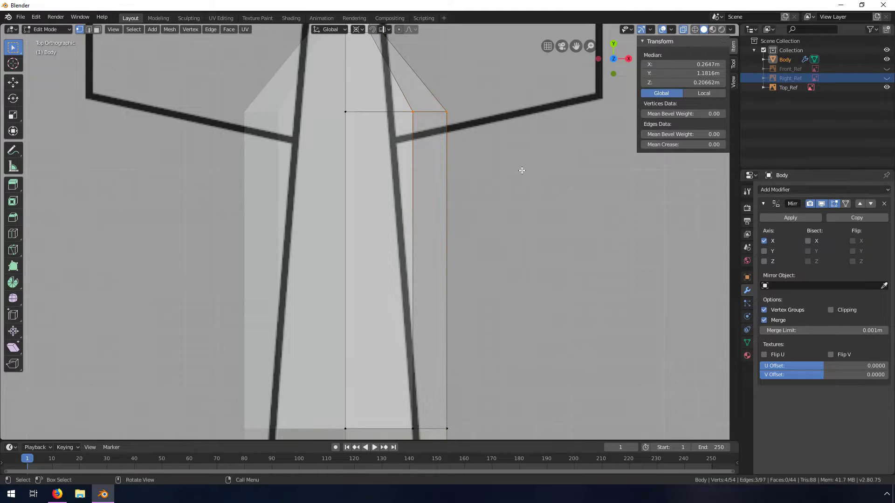
key("s")
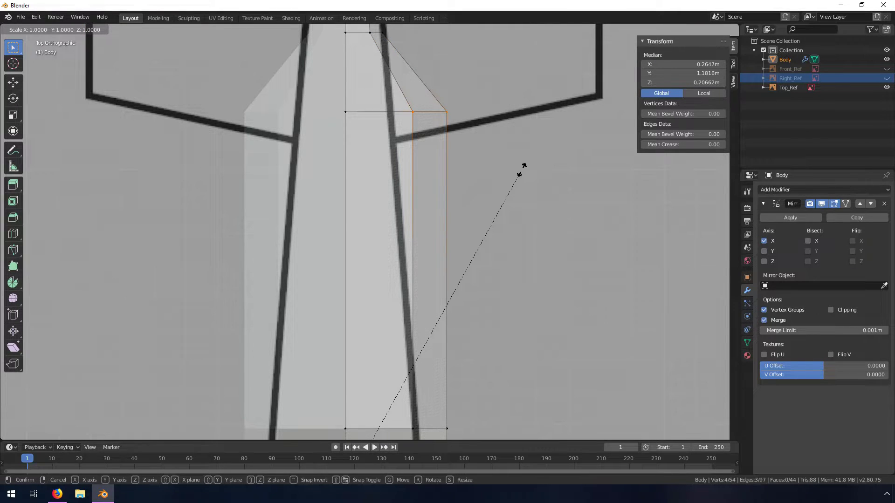
key("x")
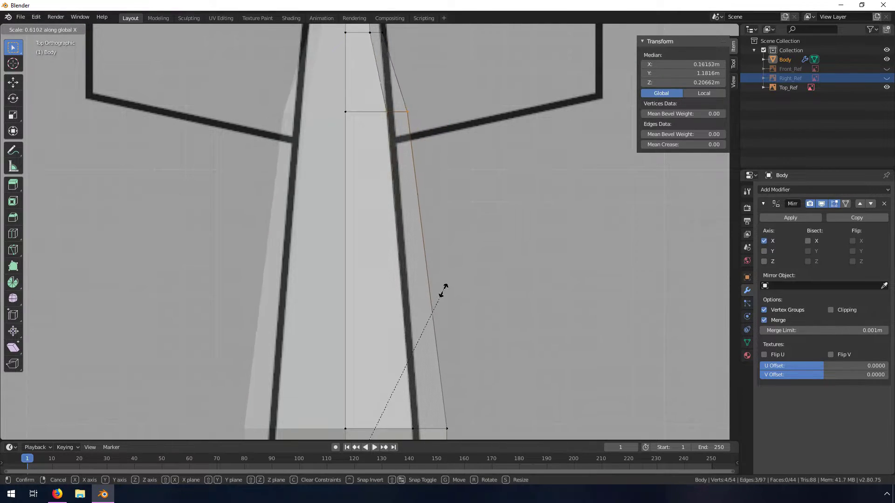
left_click(415, 342)
Step: Scale the two outer vertex rows at the wing root's trailing edge along global X, the rear one to about 0.69, the front one to about 0.71
middle_click_drag(415, 341, 389, 137, "shift")
left_click_drag(389, 131, 471, 171)
key("s")
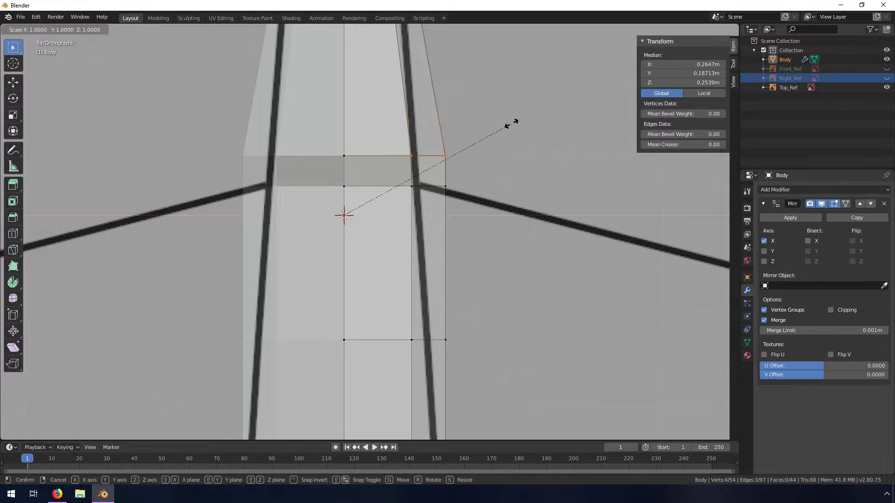
key("x")
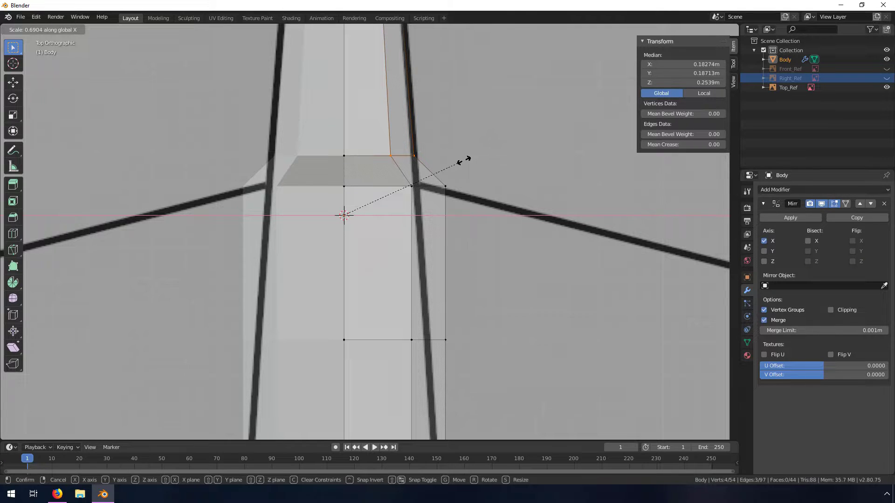
left_click(464, 161)
left_click_drag(409, 173, 505, 210)
key("s")
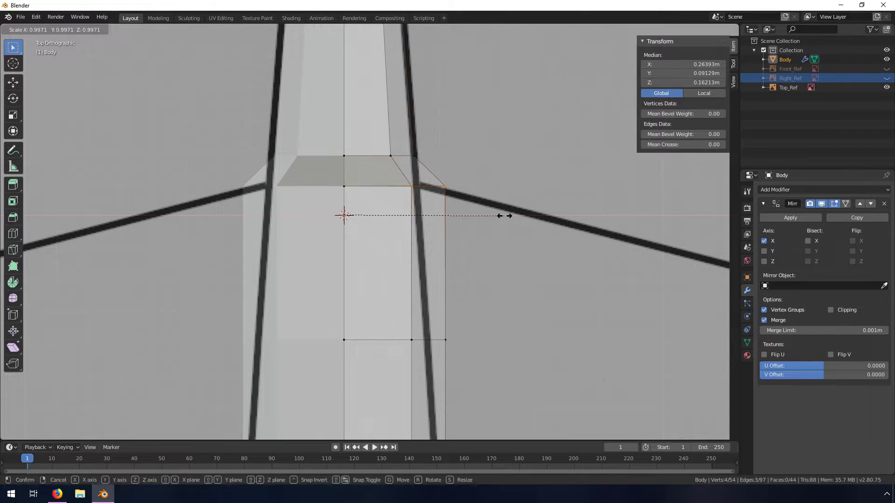
key("x")
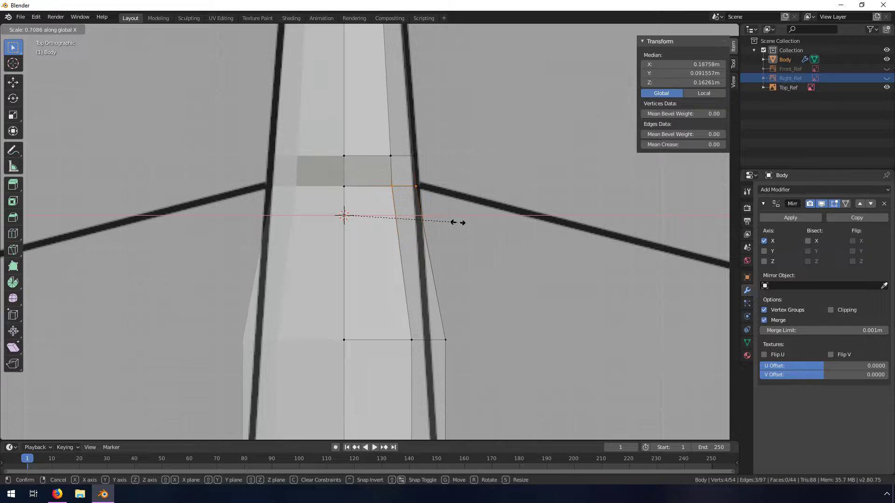
left_click(457, 222)
Step: Scale the outer vertices at mid-wing along global X to a median X of about 0.218 m
middle_click_drag(470, 321, 477, 182, "shift")
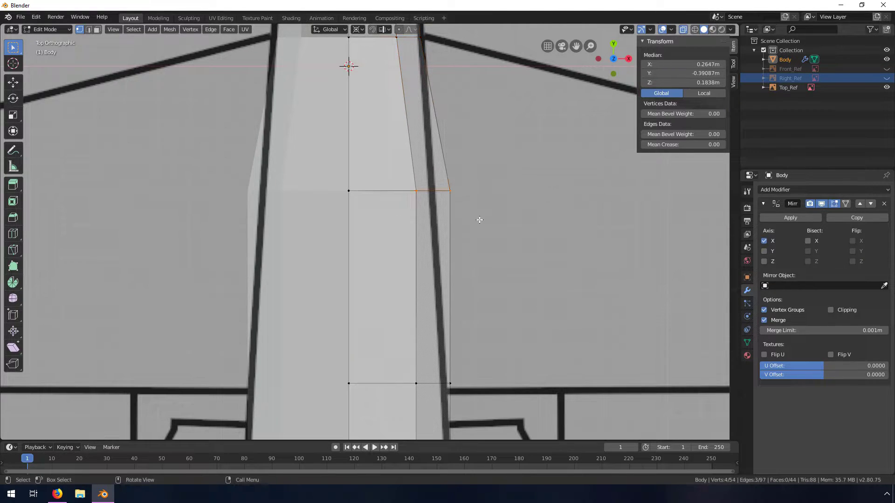
key("s")
key("x")
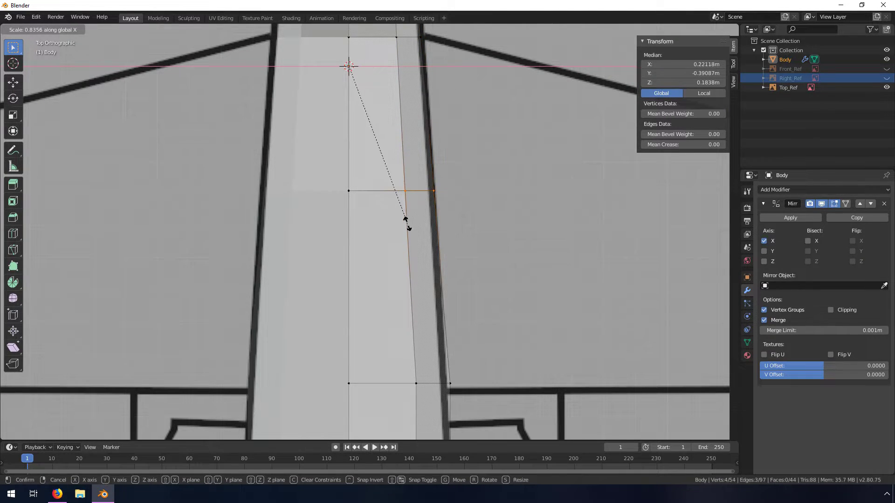
left_click(406, 226)
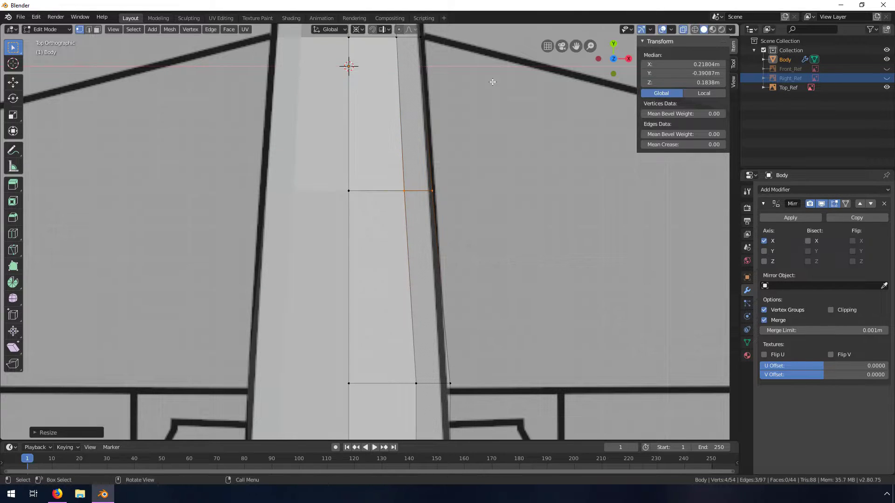
Step: Scale the outer vertices beside the wing's leading edge slightly inward along global X to fit the outline
middle_click_drag(476, 309, 479, 250, "shift")
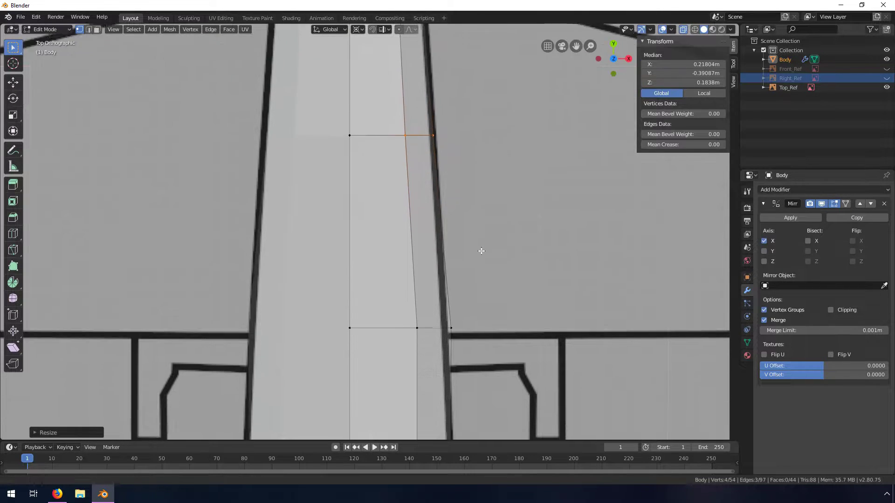
scroll(471, 205, "down", 2)
key("s")
key("x")
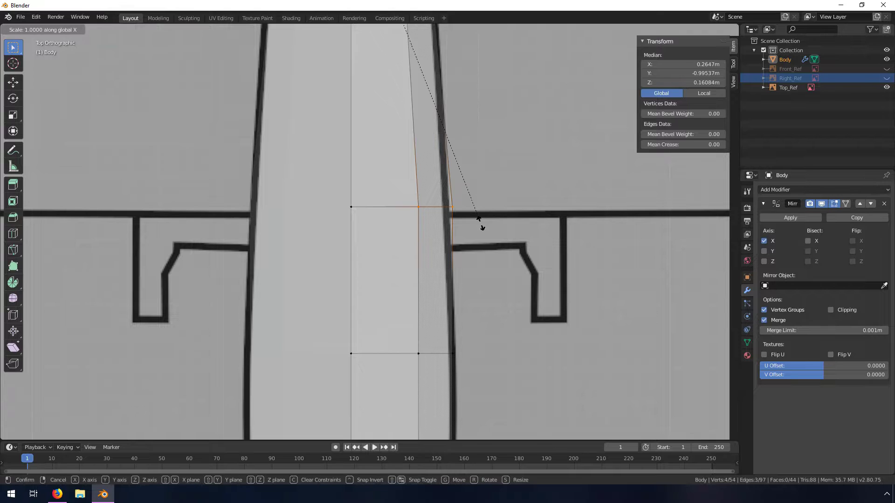
left_click(440, 209)
Step: Scale the outer vertices behind the nose along global X to a median of about 0.267 m, and those at the nose front to about 0.24 m
middle_click_drag(530, 320, 489, 194, "shift")
key("s")
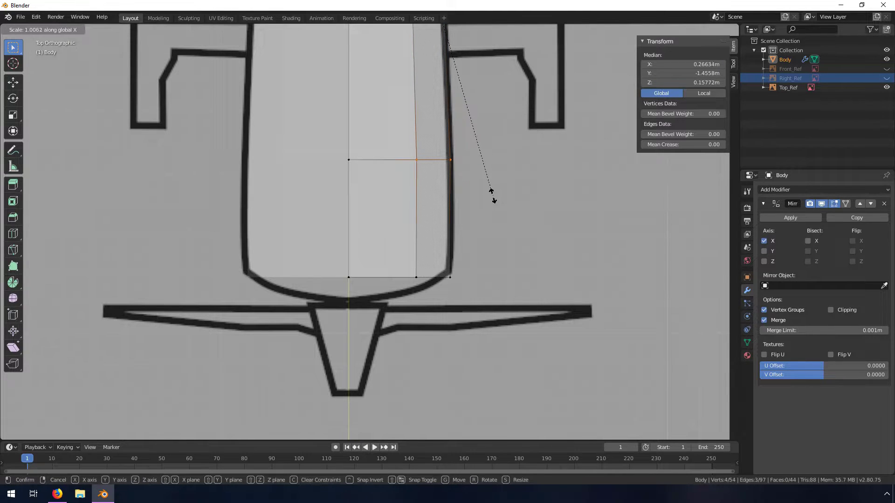
left_click(494, 196)
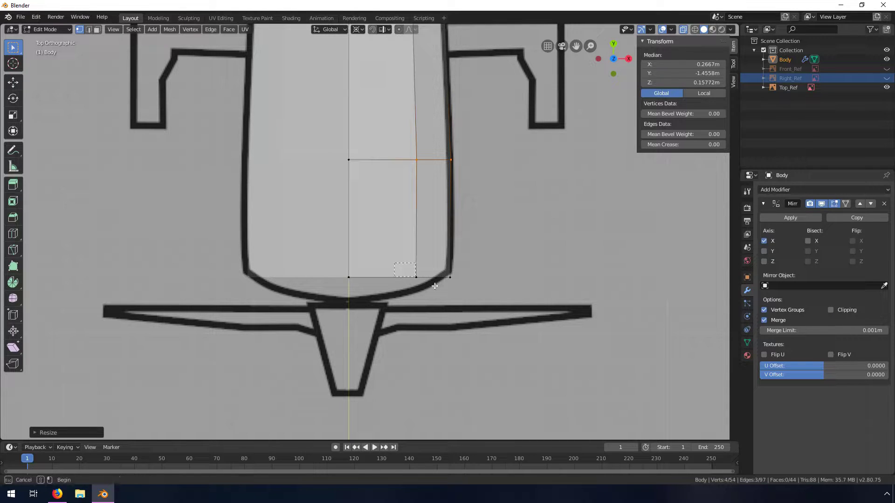
left_click(459, 293, "alt")
key("s")
key("x")
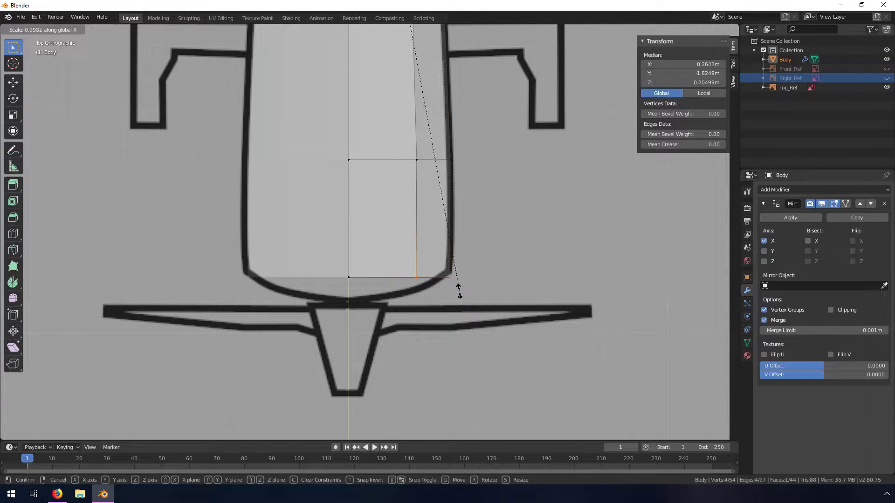
left_click(423, 242)
middle_click_drag(506, 317, 196, 454)
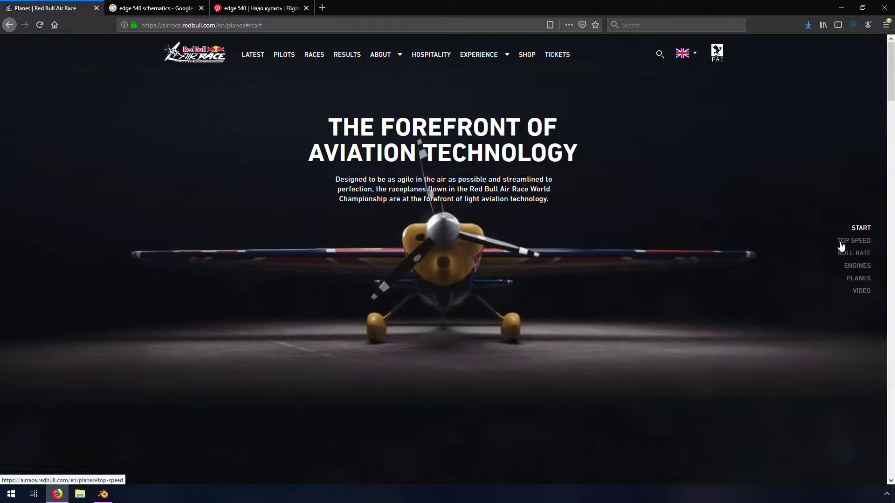
Step: Review the race plane photos and models on the Red Bull Air Race planes page in Firefox, and return to Blender to inspect the tapered body
scroll(720, 270, "down", 2)
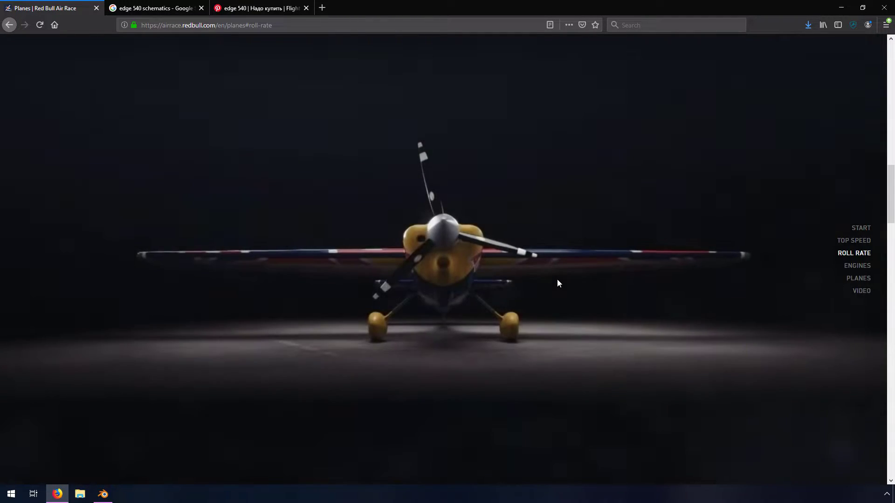
scroll(557, 276, "down", 1)
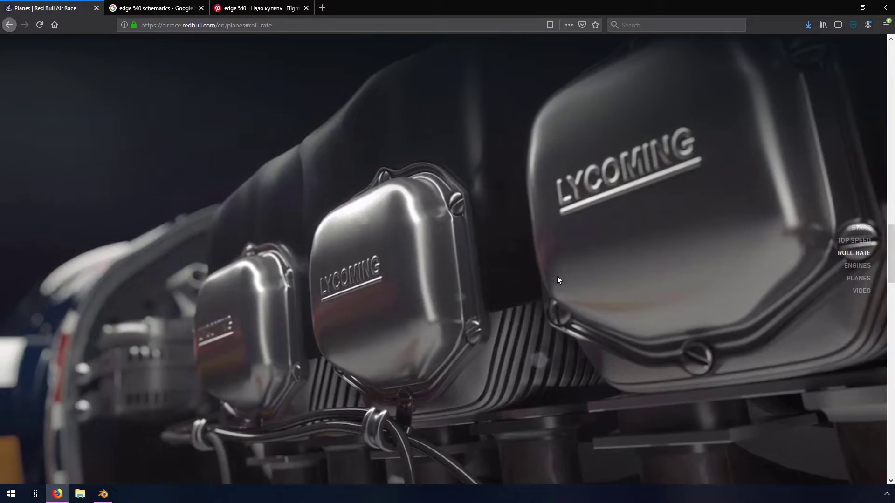
scroll(558, 276, "up", 1)
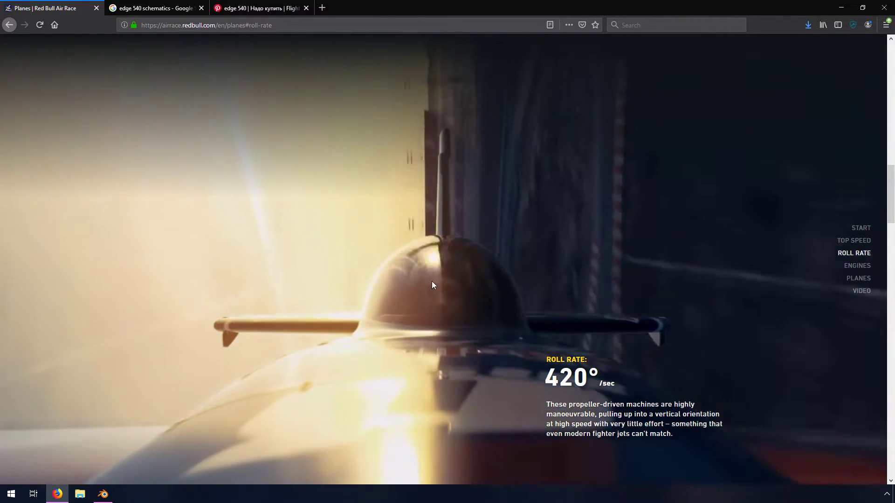
scroll(430, 276, "down", 1)
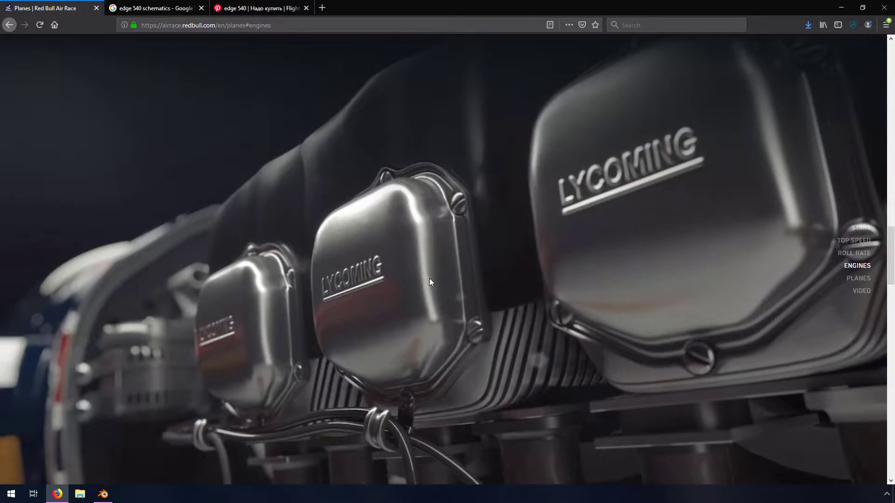
scroll(429, 279, "down", 1)
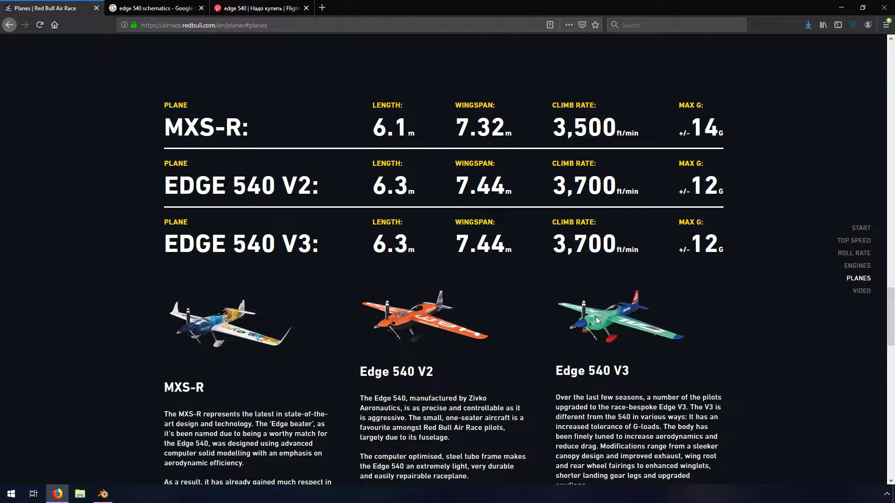
left_click(841, 7)
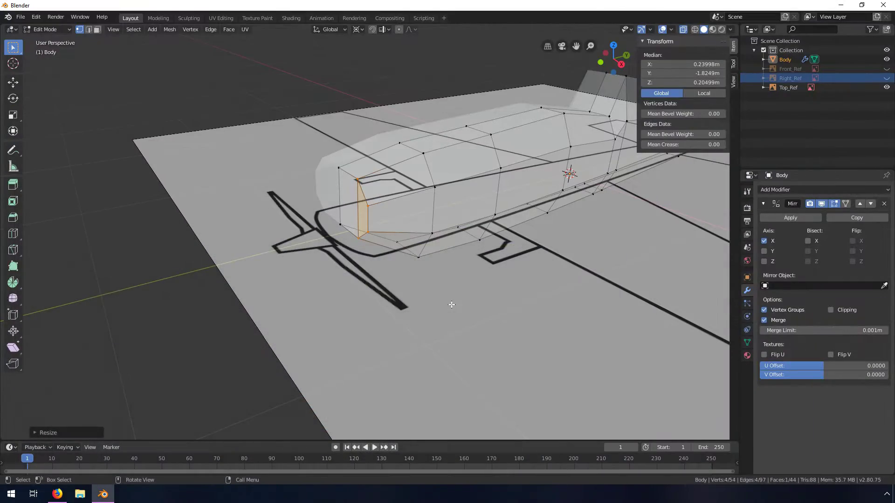
middle_click_drag(394, 281, 440, 261)
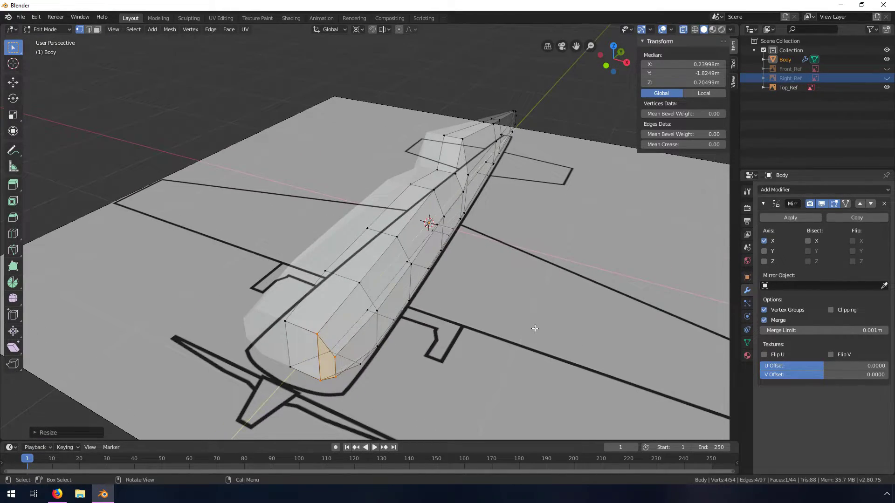
mouse_move(520, 266)
middle_mouse_down()
mouse_move(546, 266)
mouse_move(518, 268)
middle_mouse_up()
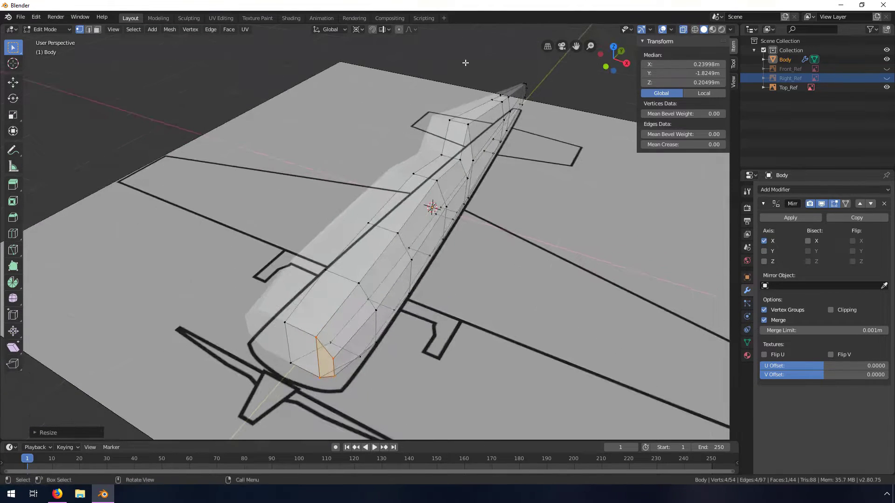
Step: Move the outer vertex at the top front of the raised rear section inward along global X to about 0.091 m
left_click(468, 123)
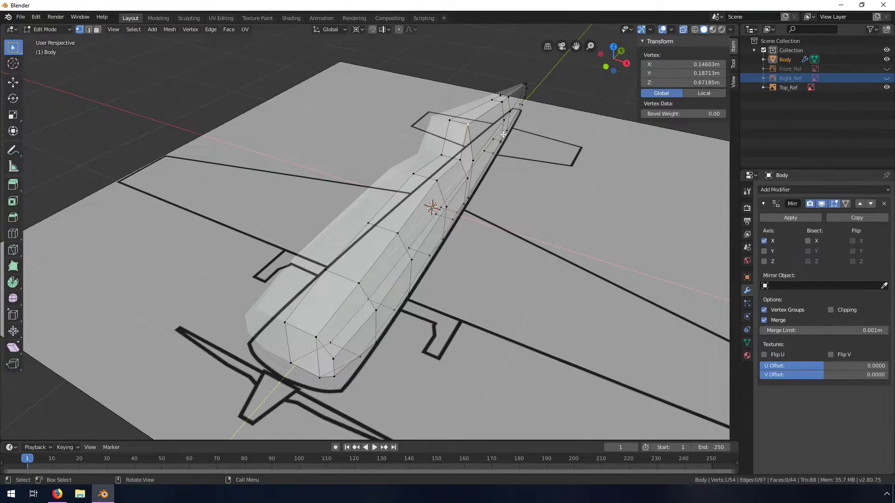
key("g")
key("x")
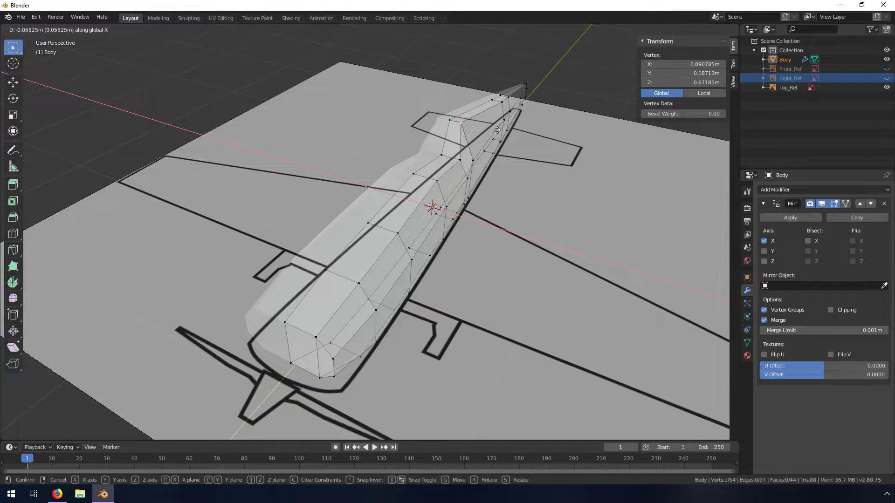
left_click(497, 130)
middle_click_drag(498, 130, 631, 214)
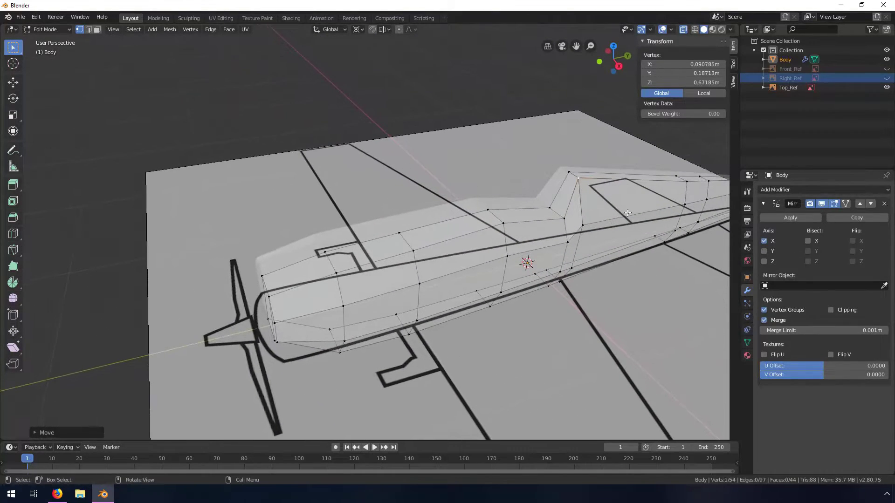
left_click(547, 208)
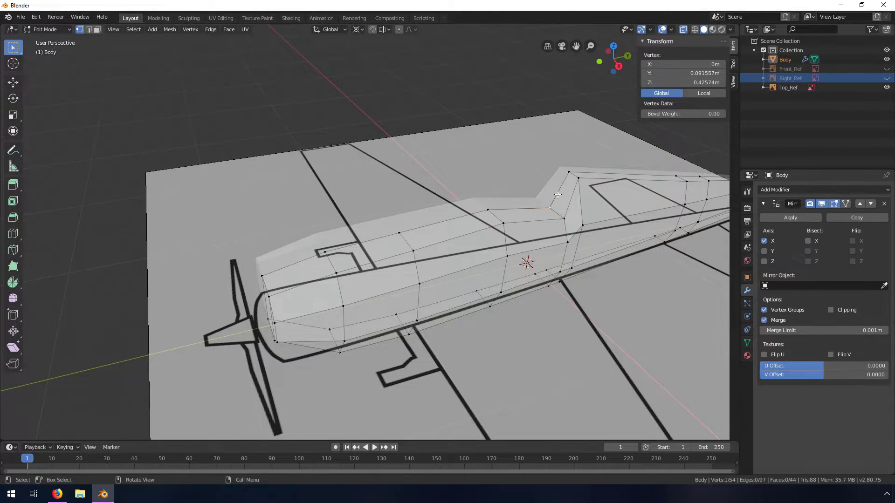
key("g")
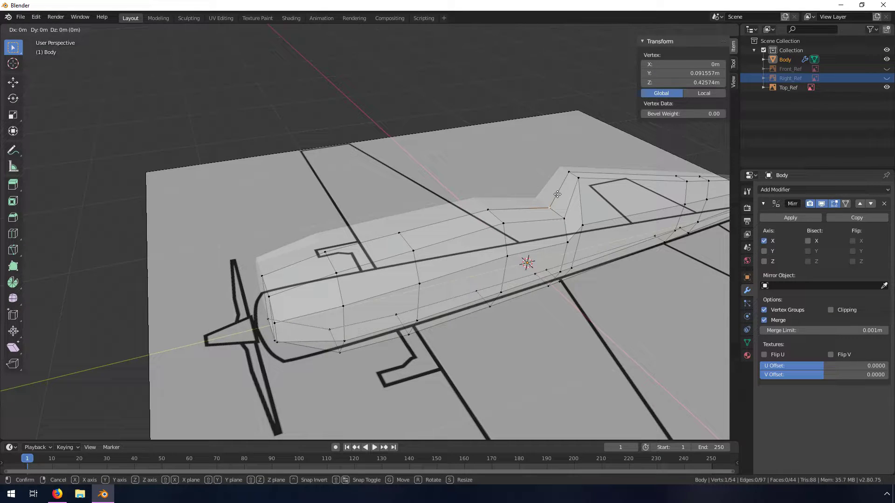
key("Escape")
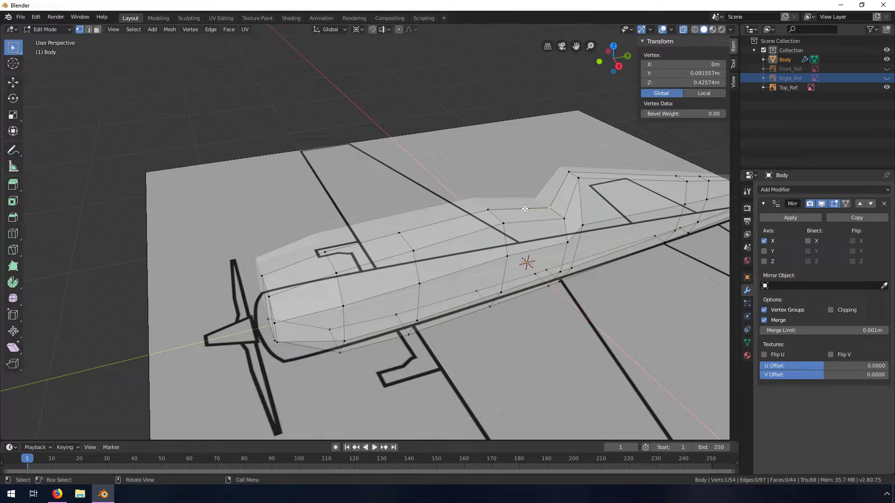
Step: Add a centred loop cut around the body in the section just ahead of the raised rear section's base
key("ctrl+r")
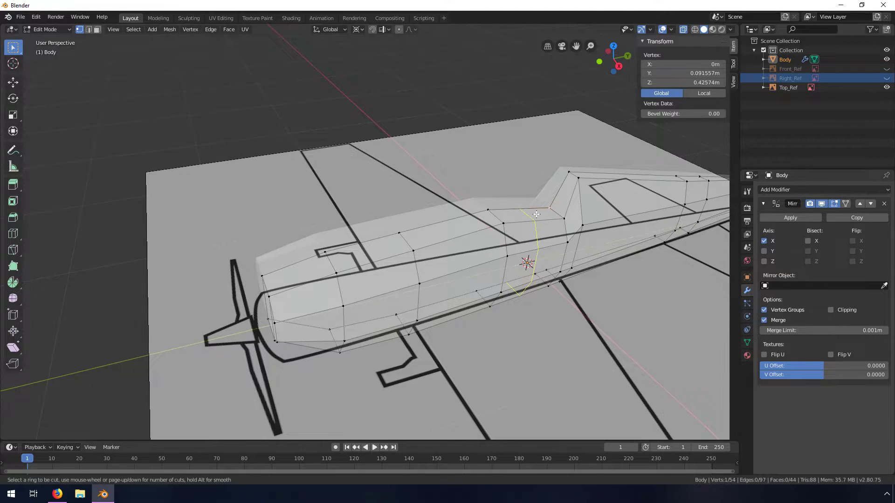
left_click(536, 214)
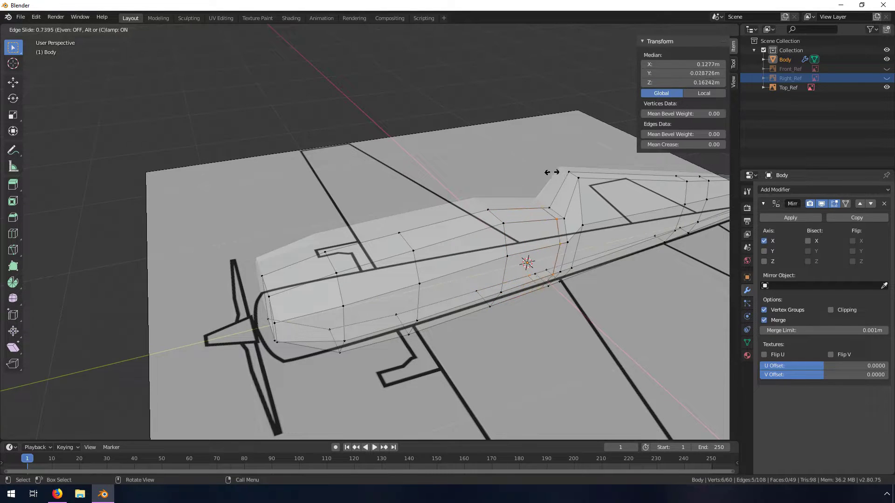
left_click(534, 167)
Step: Lower the new loop's top centreline vertex along global Z to about 0.406 m
left_click(522, 211)
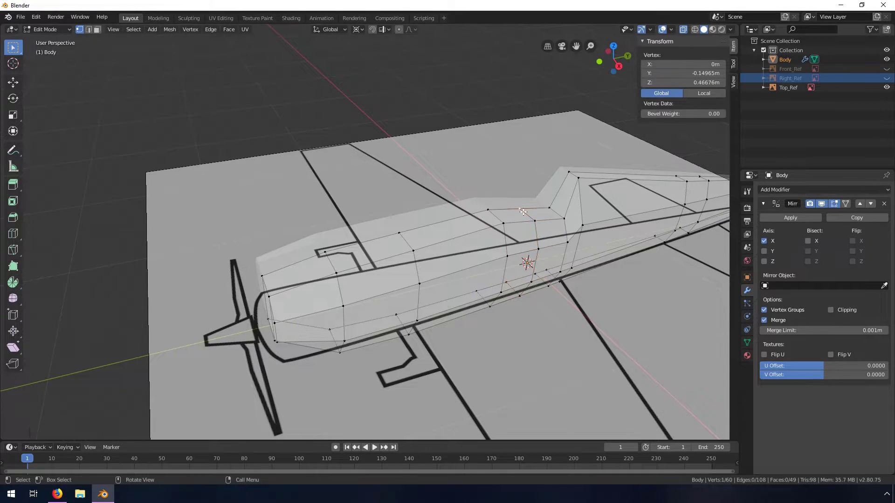
middle_click_drag(516, 232, 519, 217)
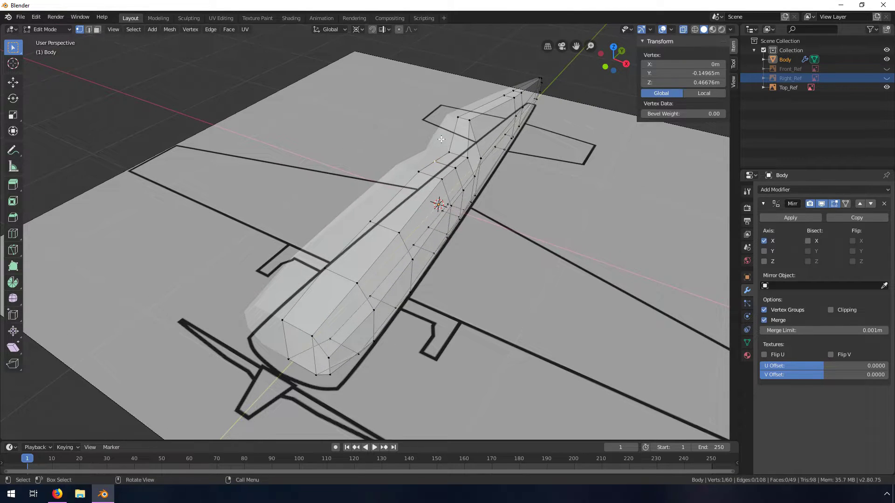
key("g")
key("z")
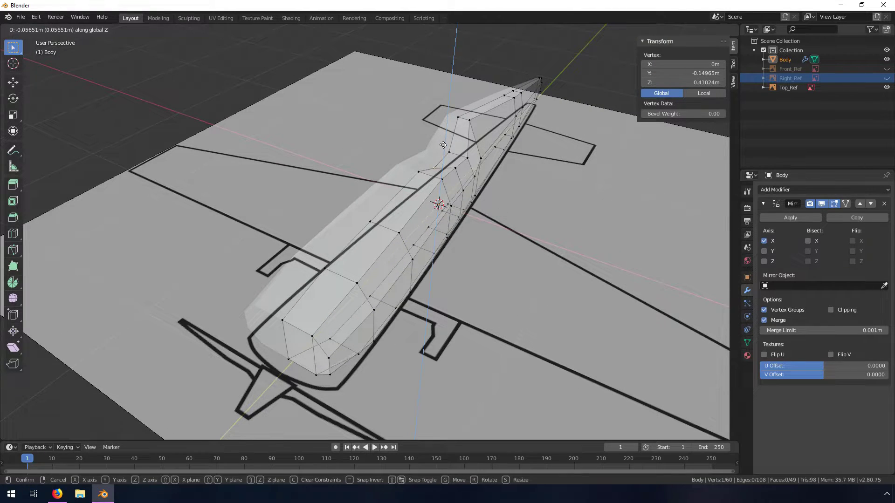
left_click(443, 145)
Step: Move the new loop's upper outer vertex outward along global X to about 0.2 m
middle_click_drag(443, 154, 400, 192)
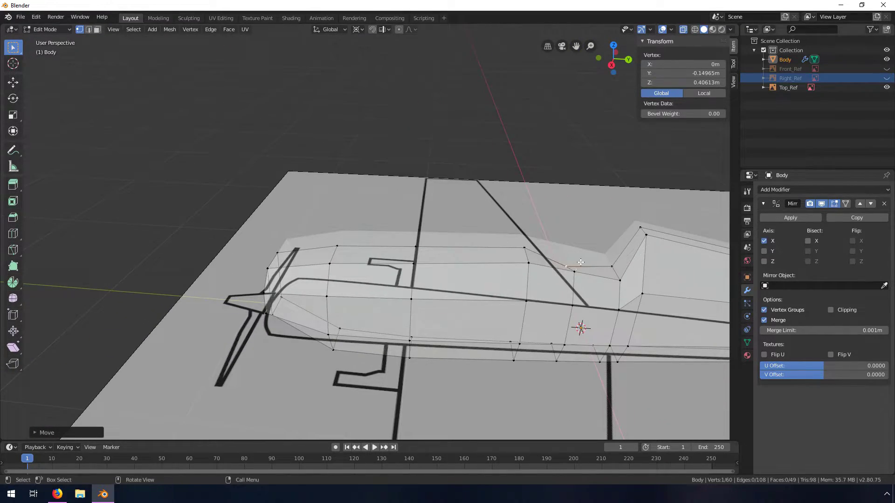
middle_click_drag(579, 265, 419, 167)
left_click(431, 140)
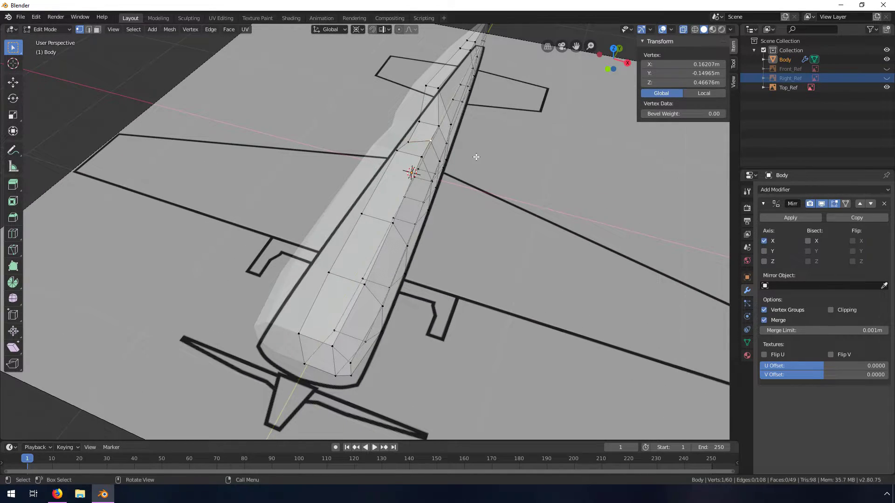
key("g")
key("x")
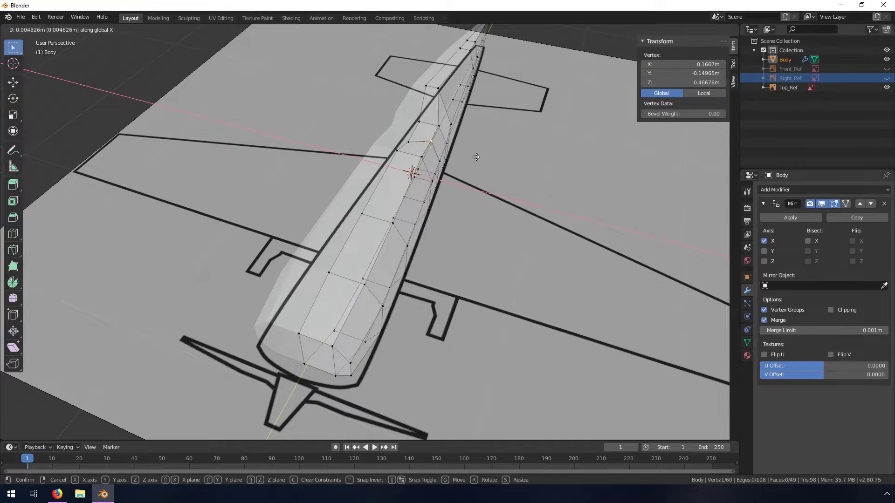
left_click(480, 159)
Step: Turn off X-ray display and return to Object Mode to inspect the body as a solid shape
middle_click_drag(480, 159, 532, 236)
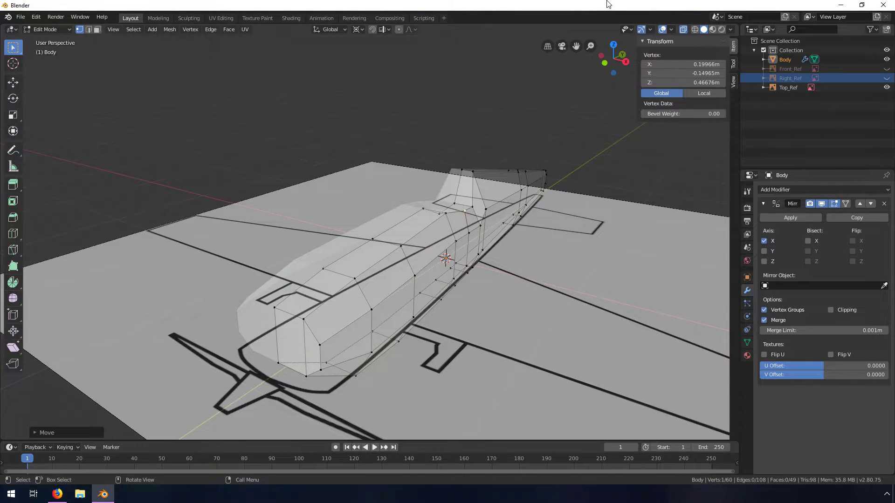
left_click(684, 29)
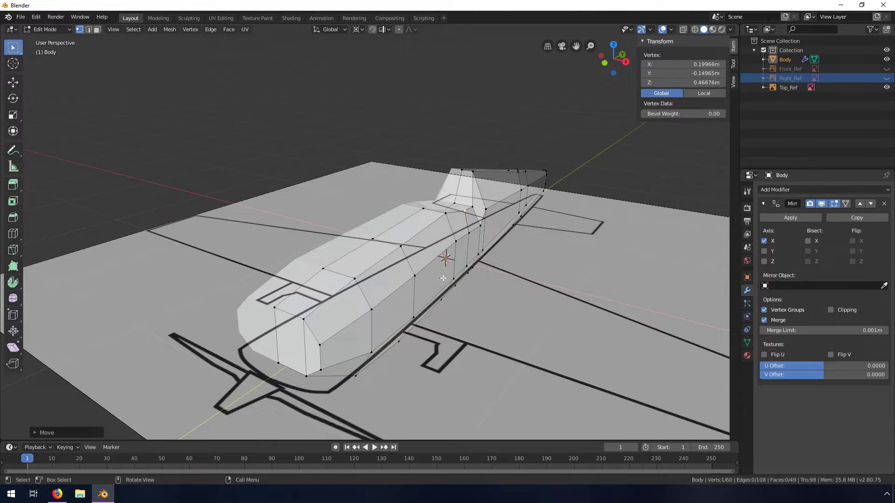
key("Tab")
middle_click_drag(470, 308, 400, 266)
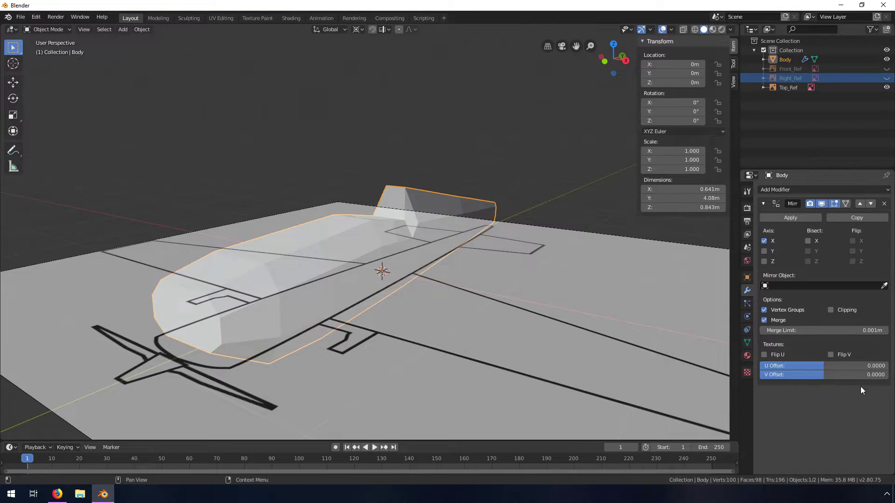
Step: Preview the body in LookDev shading, hide the Top_Ref reference image, and return the viewport to Solid shading
left_click(713, 29)
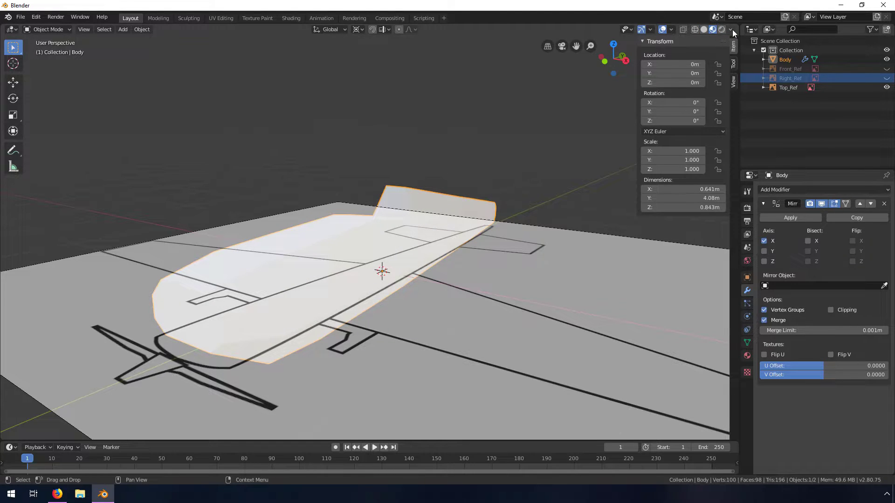
left_click(887, 87)
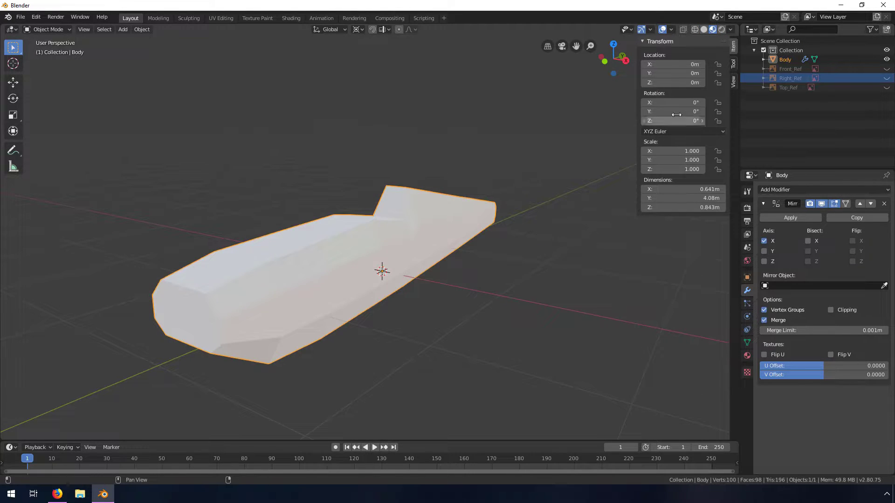
left_click(731, 29)
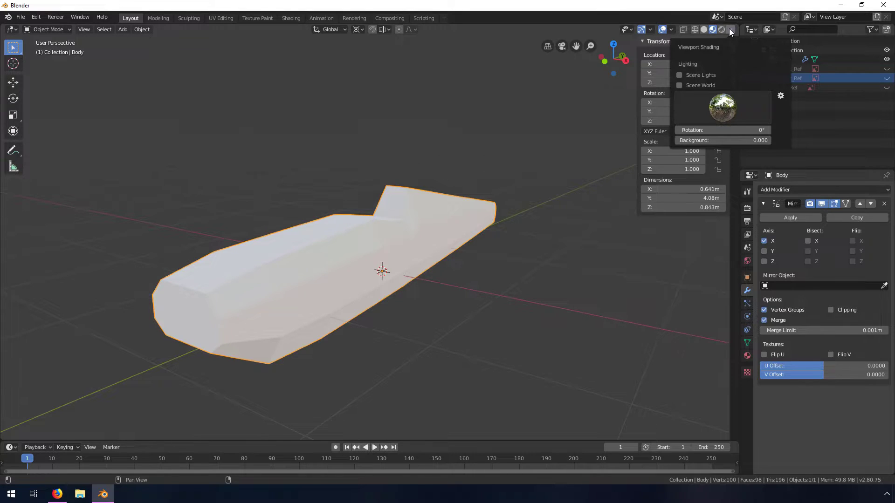
left_click(703, 30)
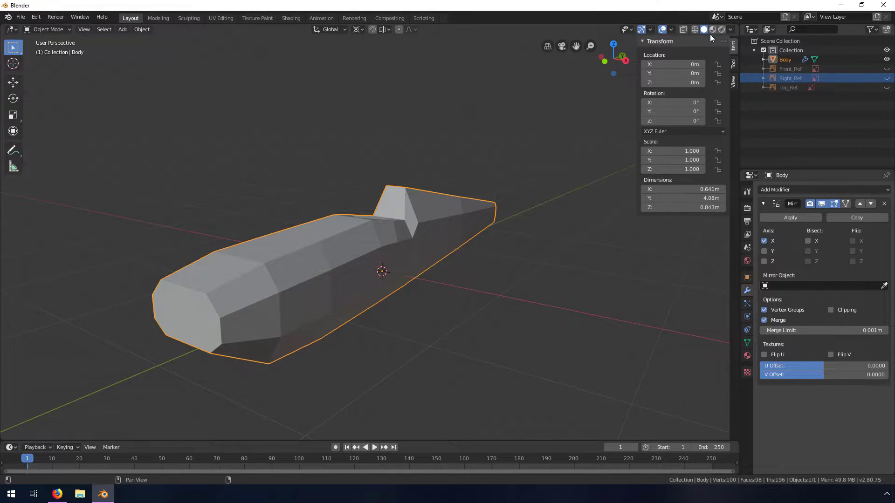
Step: Set the Solid viewport lighting to MatCap with the glossy dark red material and inspect the body's side
left_click(728, 30)
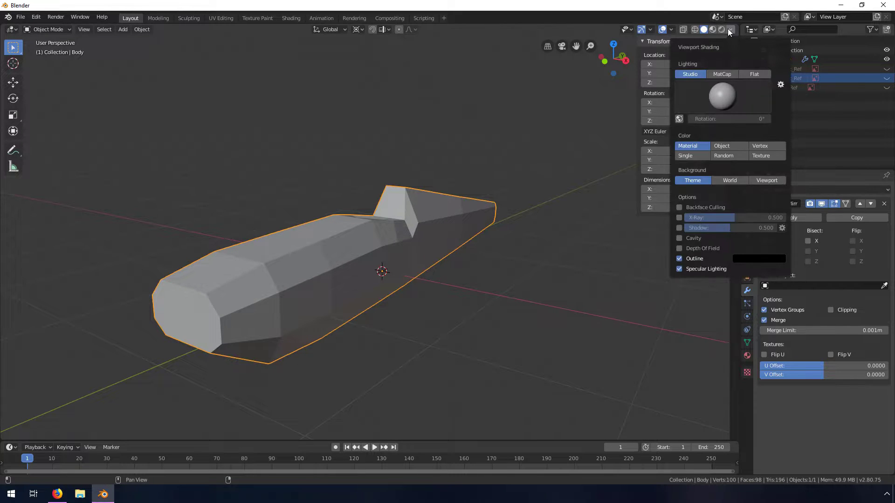
left_click(726, 73)
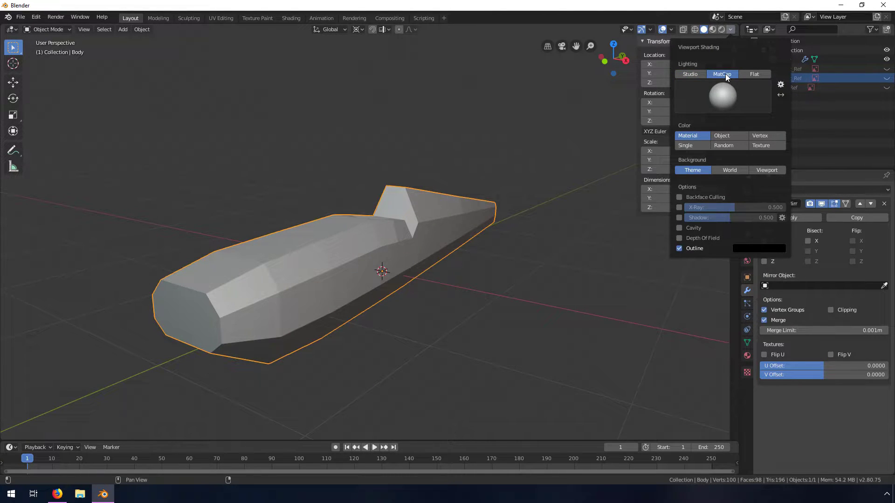
left_click(722, 95)
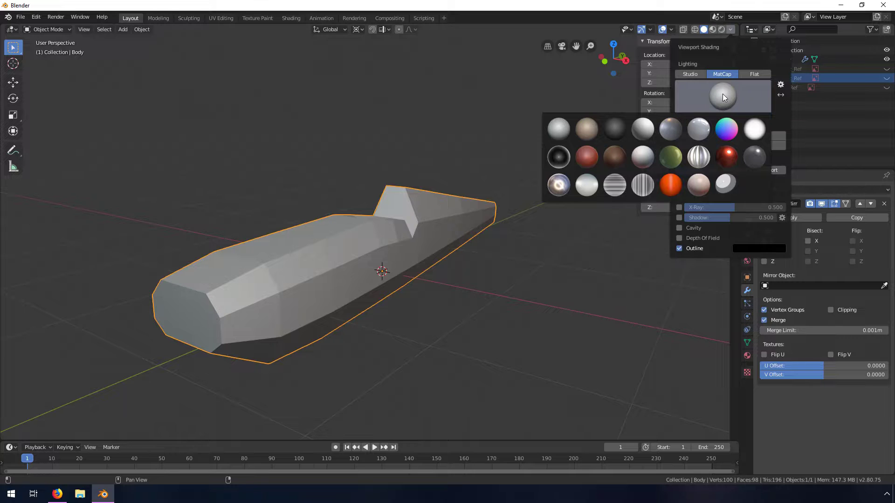
left_click(727, 157)
mouse_move(617, 147)
middle_mouse_down()
mouse_move(511, 230)
mouse_move(488, 213)
mouse_move(509, 193)
mouse_move(488, 185)
middle_mouse_up()
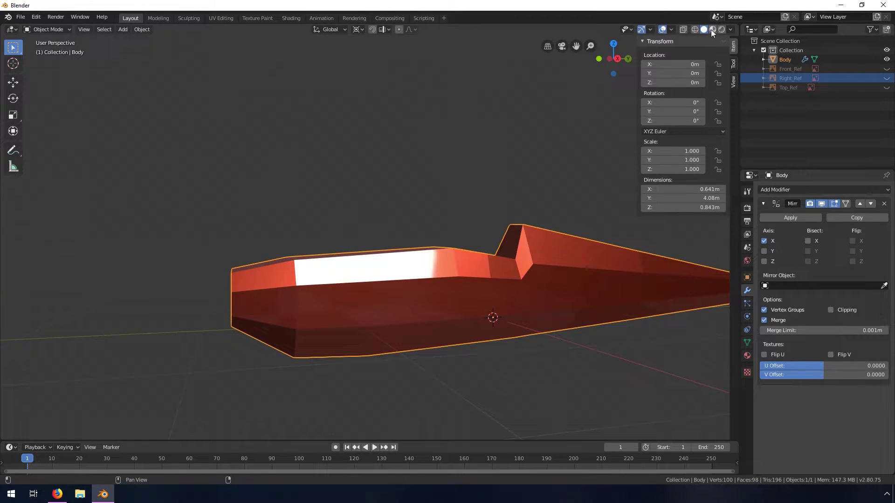
Step: Switch the viewport MatCap to the bright orange material and inspect the body's surface from several angles
left_click(730, 30)
left_click(722, 95)
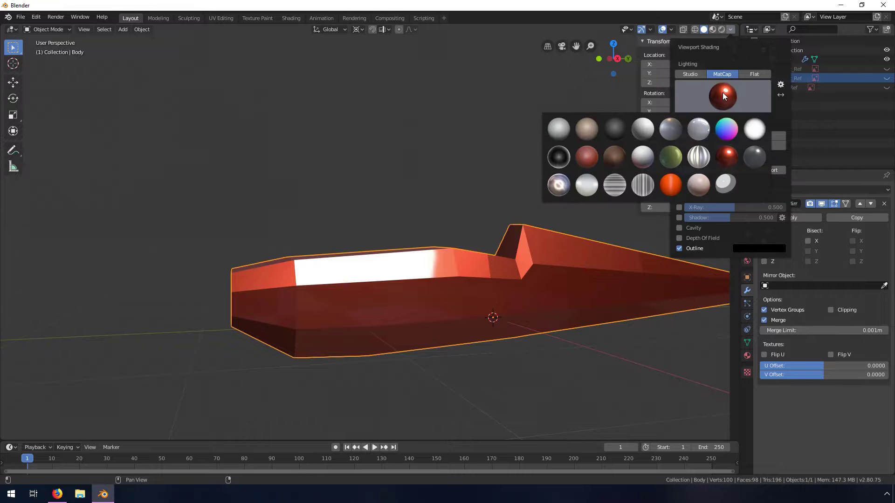
left_click(669, 185)
middle_click_drag(505, 270, 485, 300)
scroll(280, 284, "up", 3)
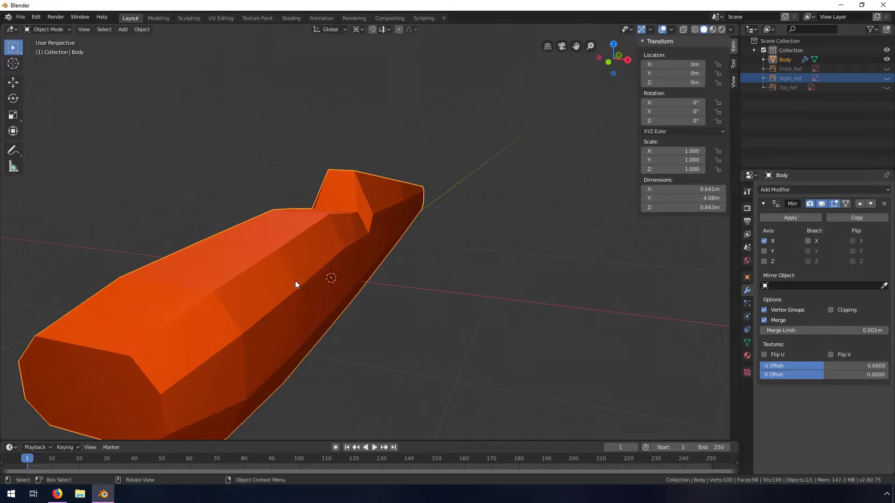
middle_click_drag(315, 276, 417, 259)
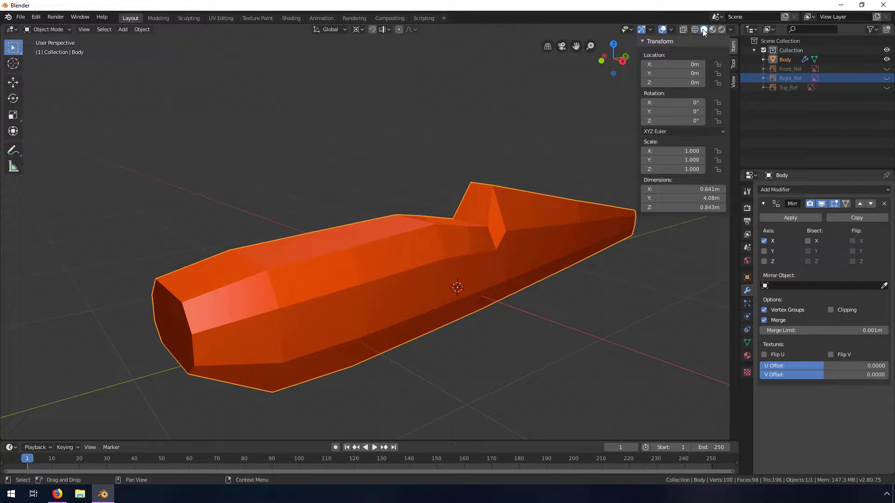
Step: Return the Solid viewport lighting to Studio
left_click(731, 30)
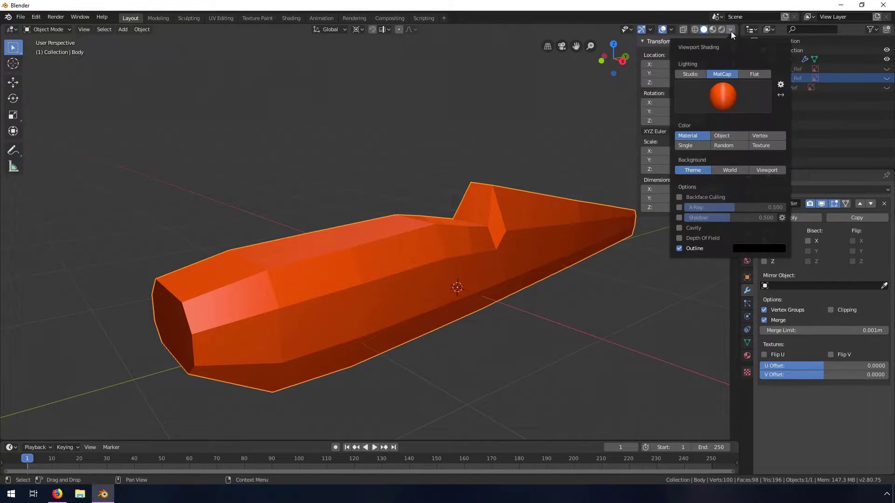
left_click(688, 74)
middle_click_drag(401, 253, 503, 239)
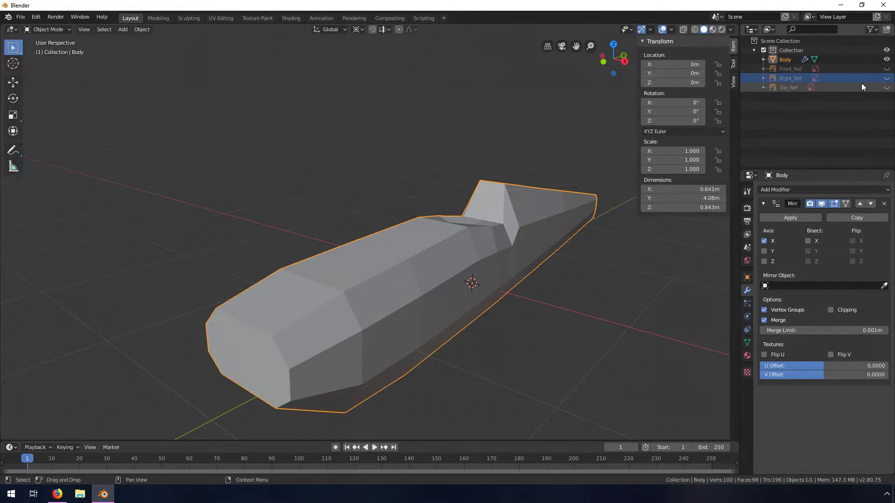
Step: Show the Right_Ref reference image and frame the wing profile outline in right orthographic view
left_click(886, 78)
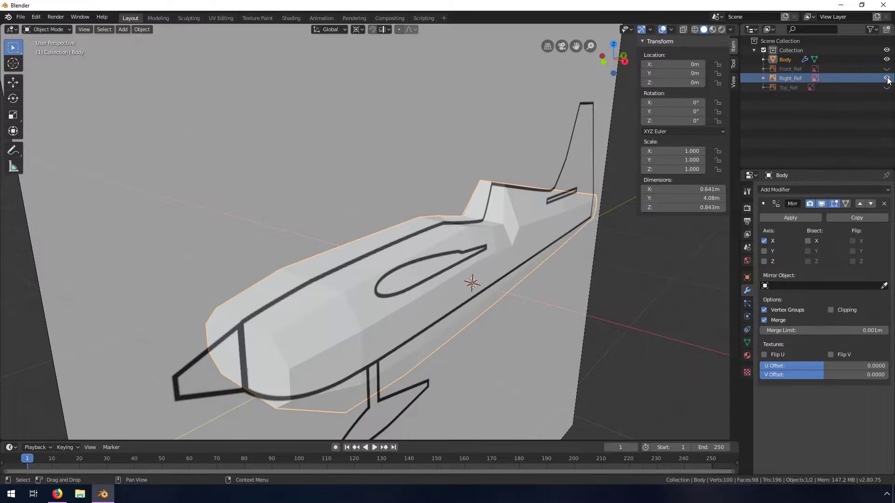
middle_click_drag(524, 228, 592, 236)
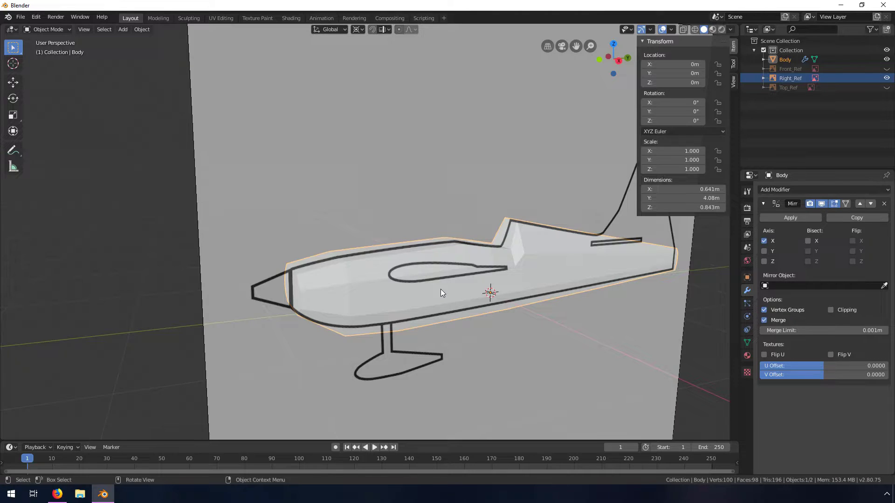
key("KP_3")
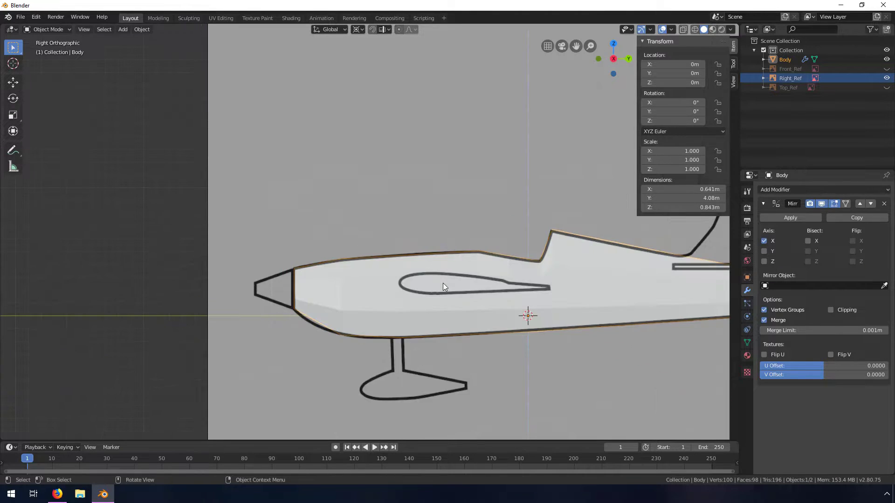
middle_click_drag(490, 292, 362, 294, "shift")
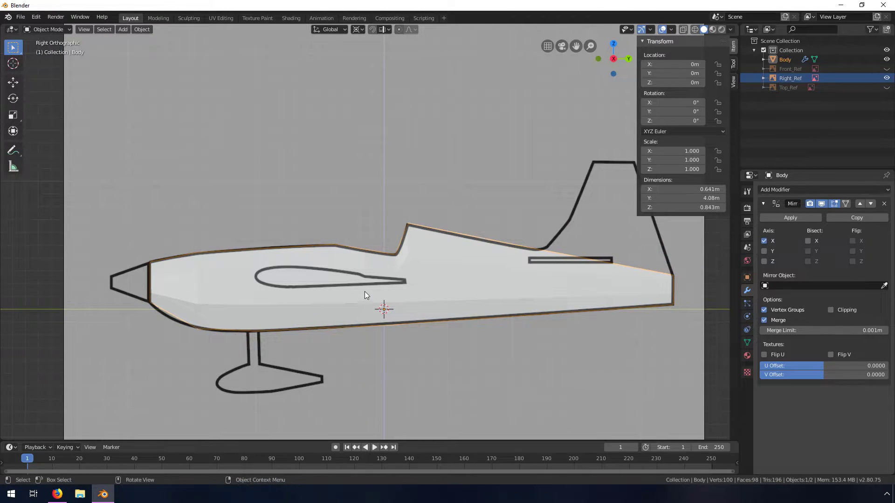
key("grave")
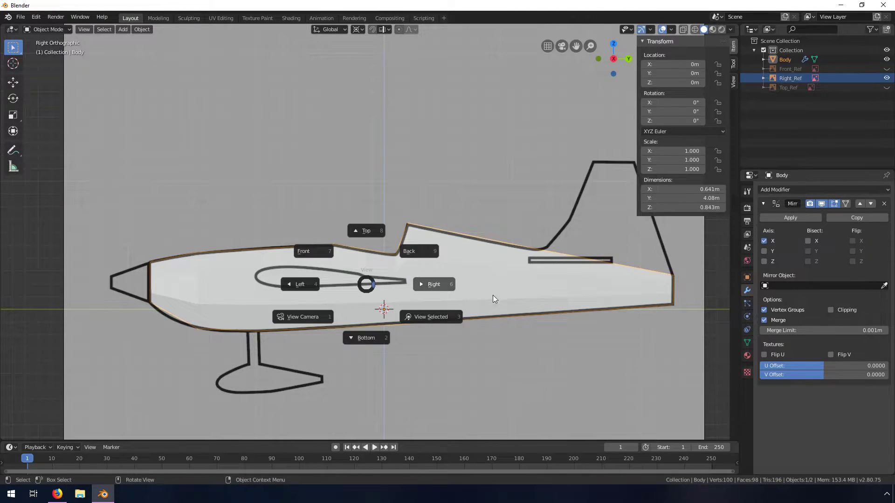
left_click(431, 286)
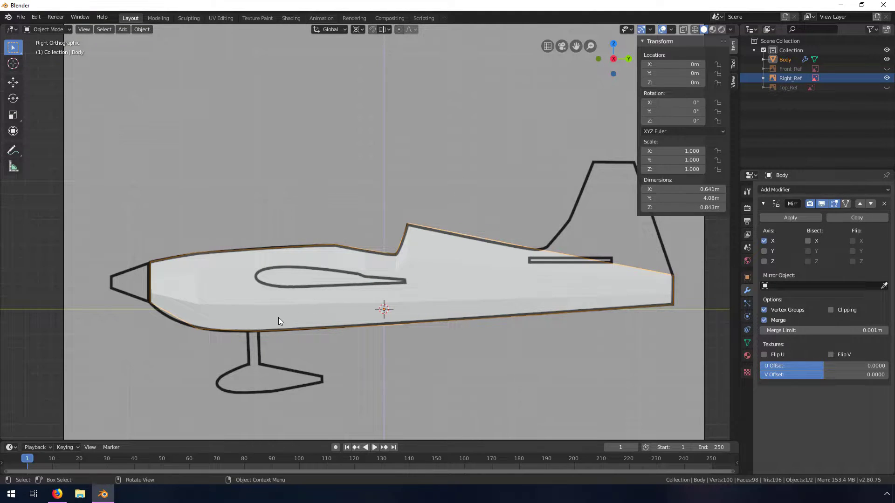
scroll(278, 318, "up", 3)
middle_click_drag(278, 320, 354, 163, "shift")
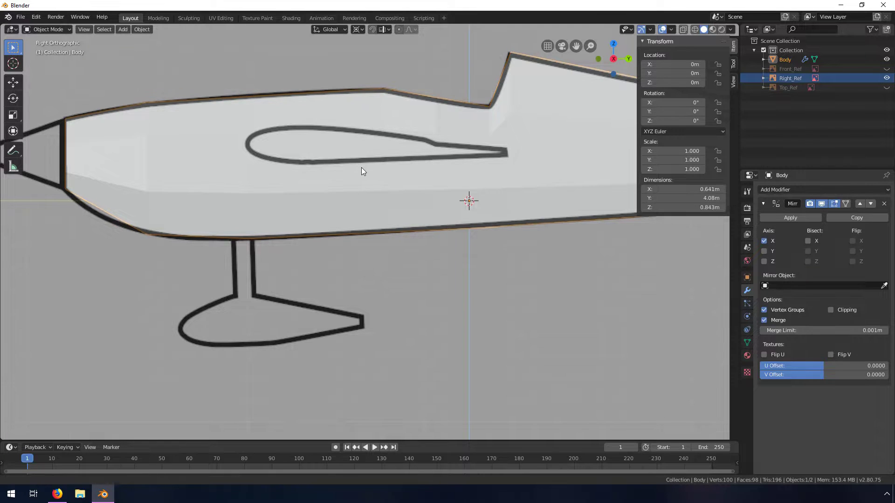
middle_click_drag(362, 167, 328, 215, "shift")
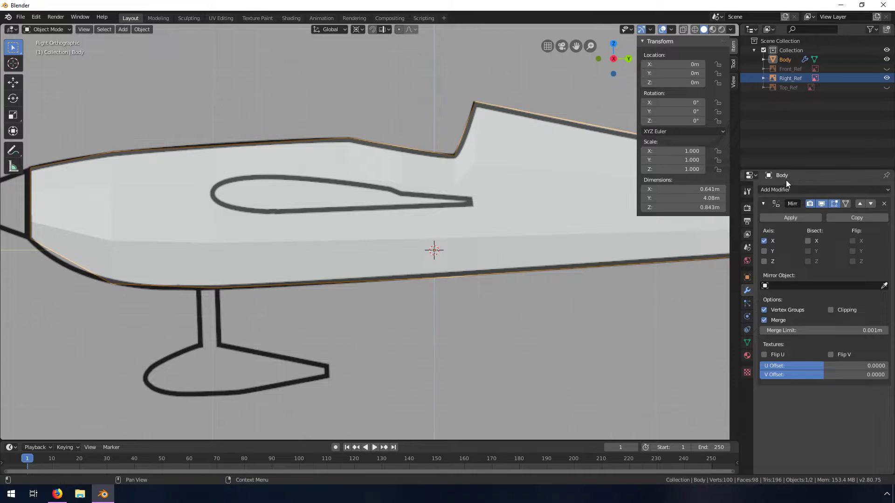
Step: Add a mesh plane to the scene for the wing
left_click(125, 30)
mouse_move(143, 40)
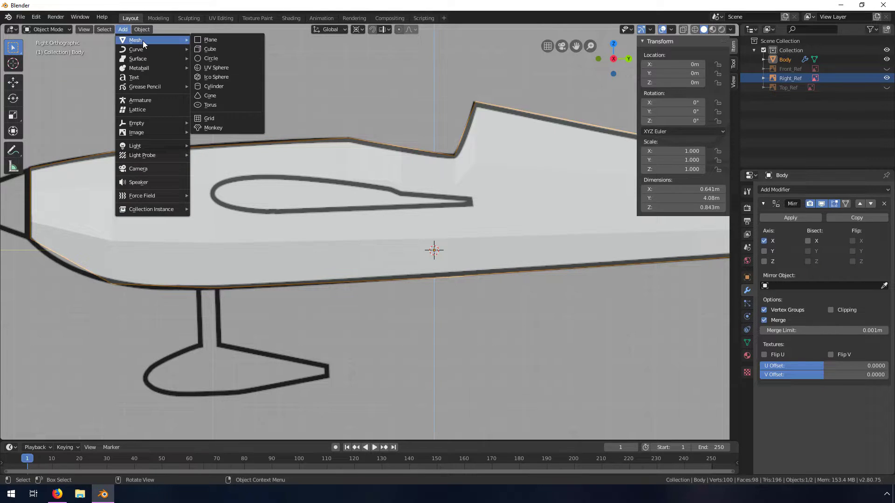
left_click(217, 40)
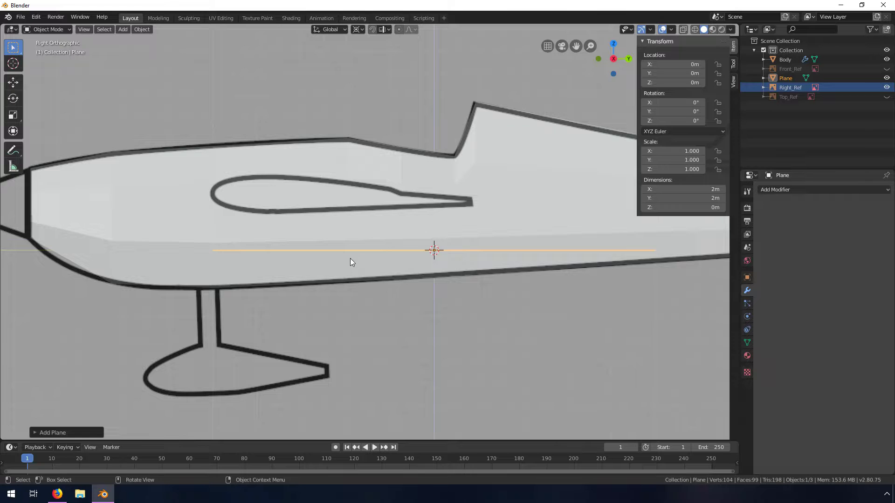
Step: Rotate the plane's mesh 90° about the global Y axis in Edit Mode so it stands upright along the body
middle_click_drag(295, 274, 440, 284)
middle_click_drag(491, 235, 516, 265)
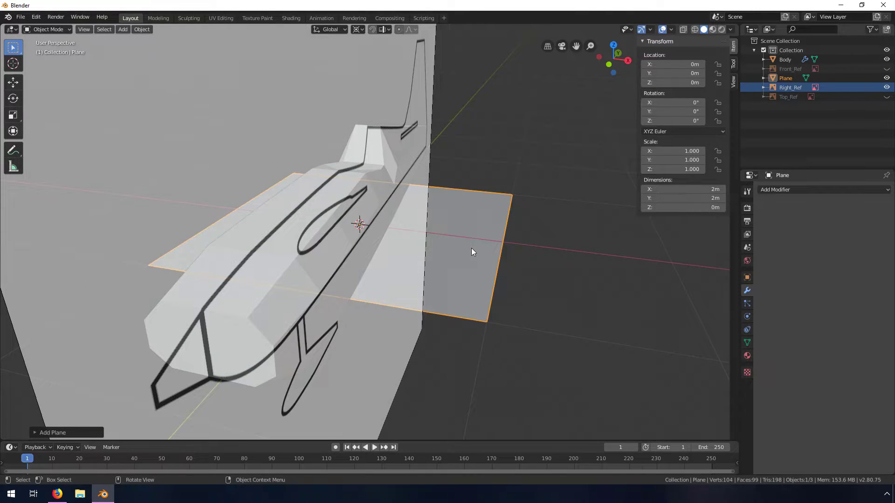
key("Tab")
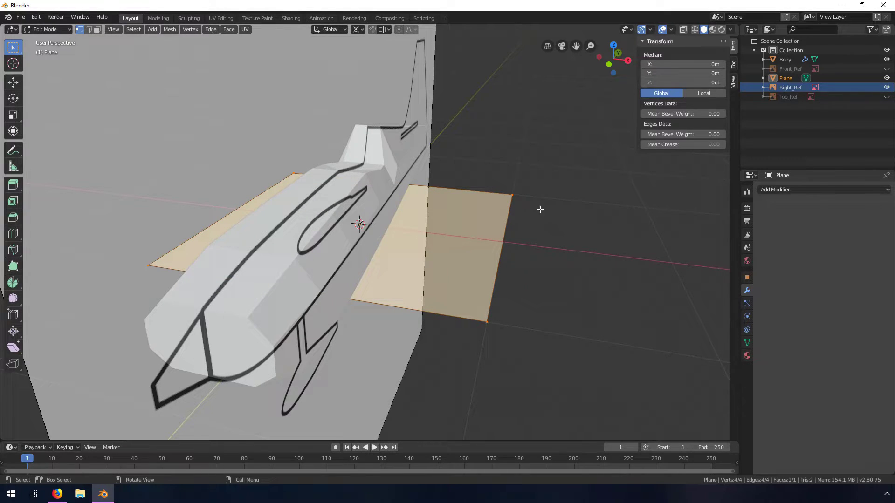
key("r")
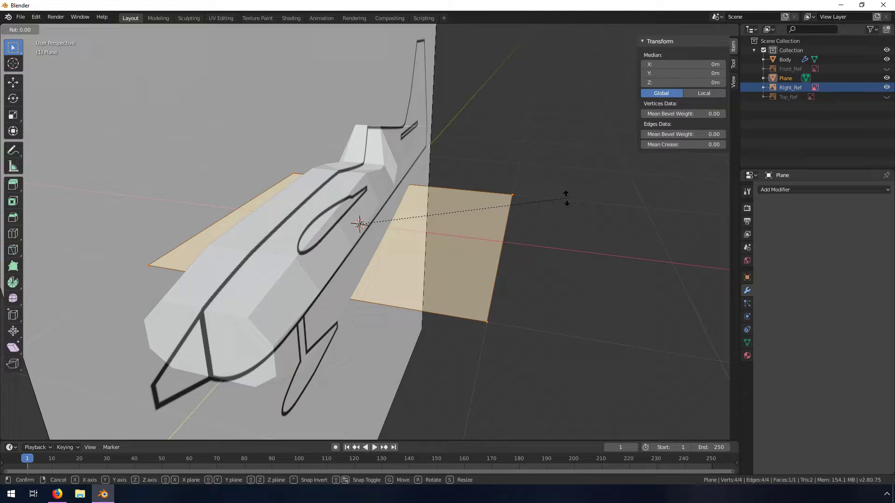
key("y")
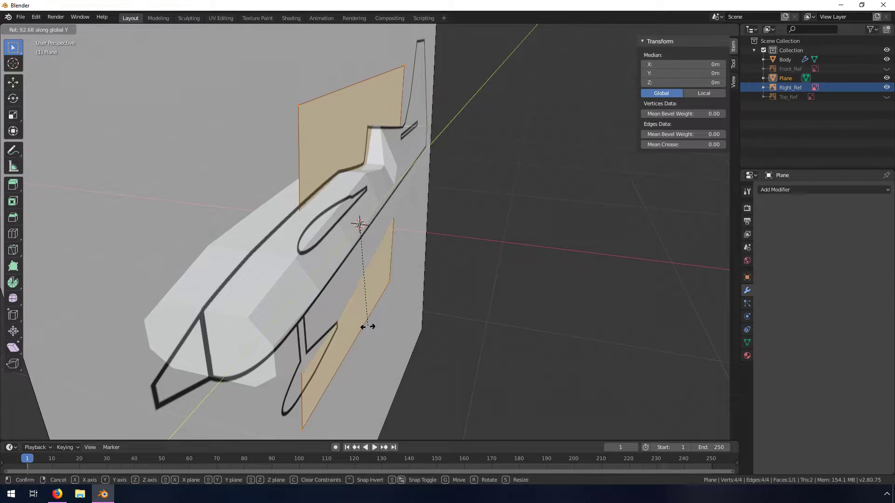
type("90")
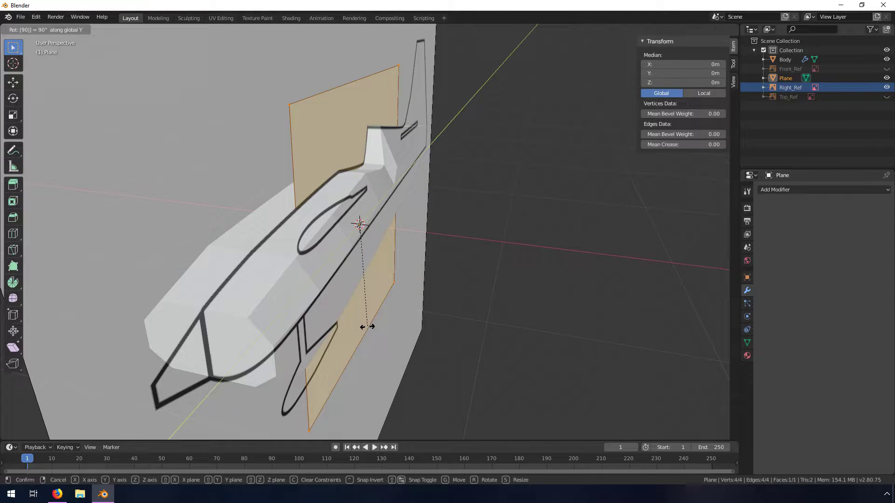
key("Return")
Step: In right orthographic view, move the plane's rear edge about -0.8 m along Y to the wing profile's trailing end
middle_click_drag(575, 185, 531, 180)
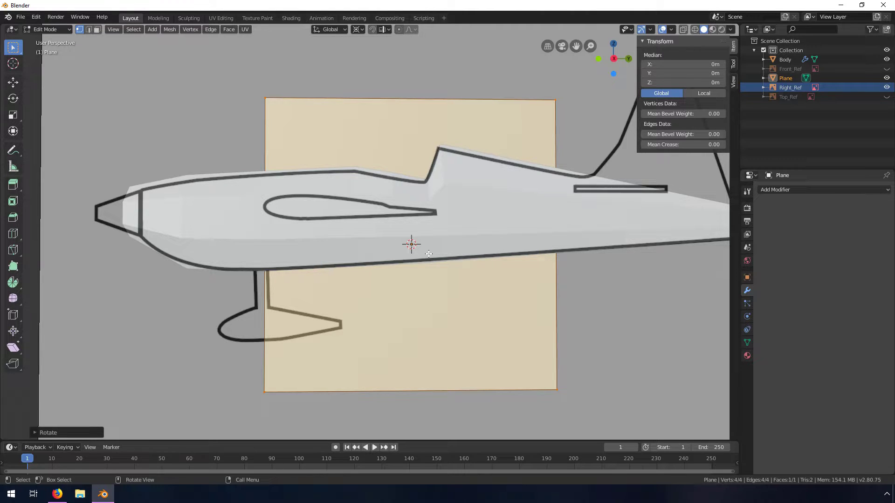
key("KP_3")
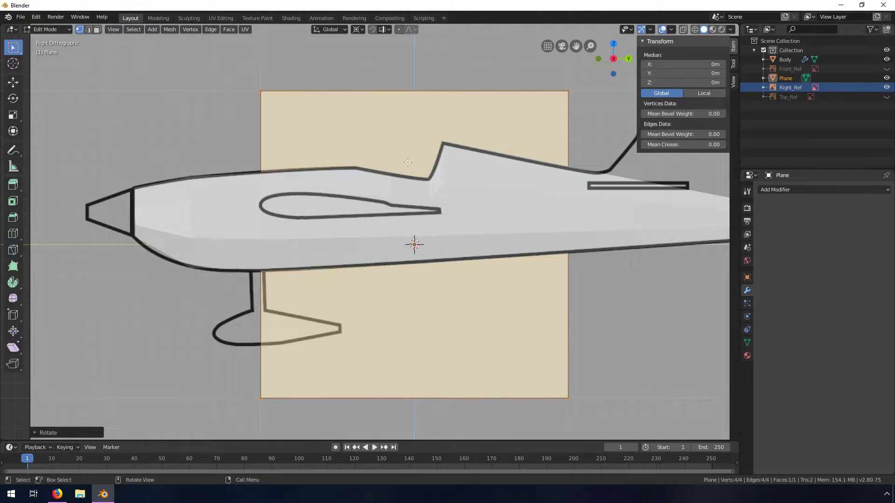
left_click(548, 75)
left_click_drag(548, 75, 599, 407)
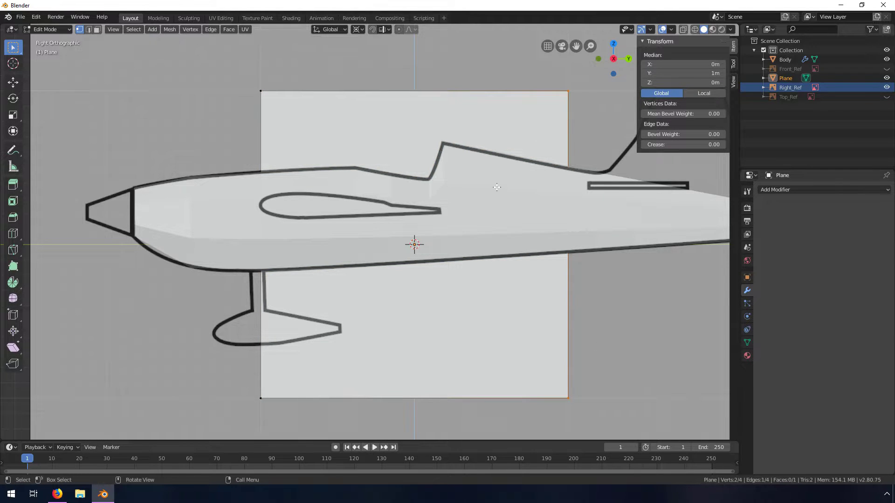
key("g")
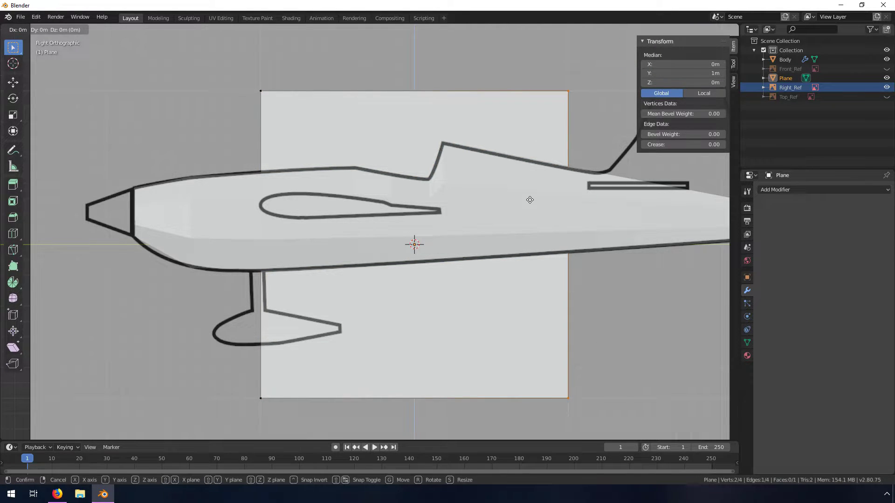
key("y")
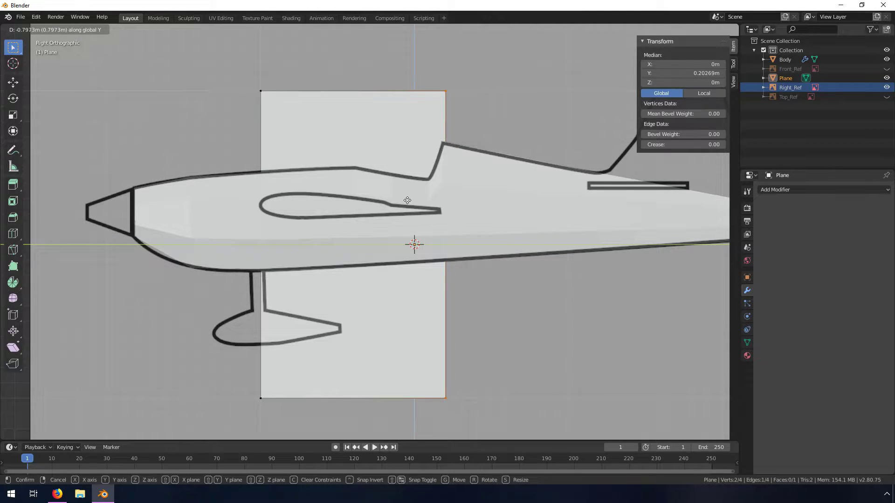
left_click(408, 200)
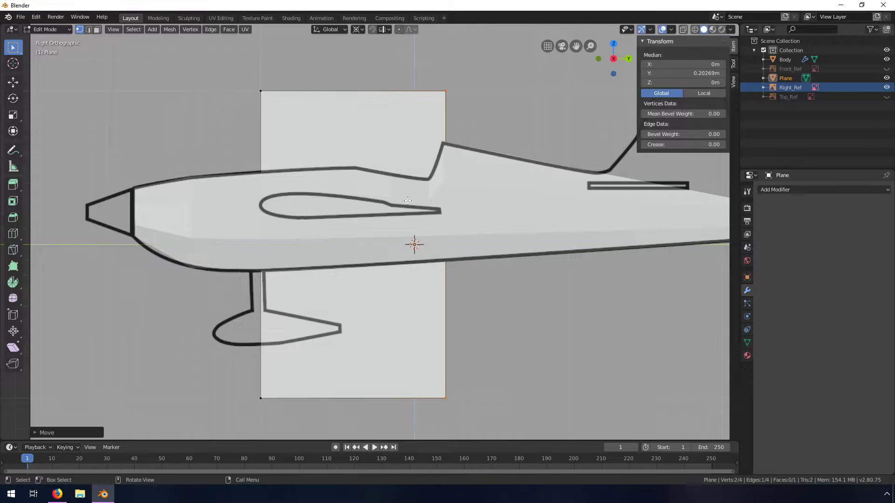
Step: Hide the Body object and move the plane's rear edge along Y to about 0.175 m, at the wing profile's trailing end
left_click(243, 75)
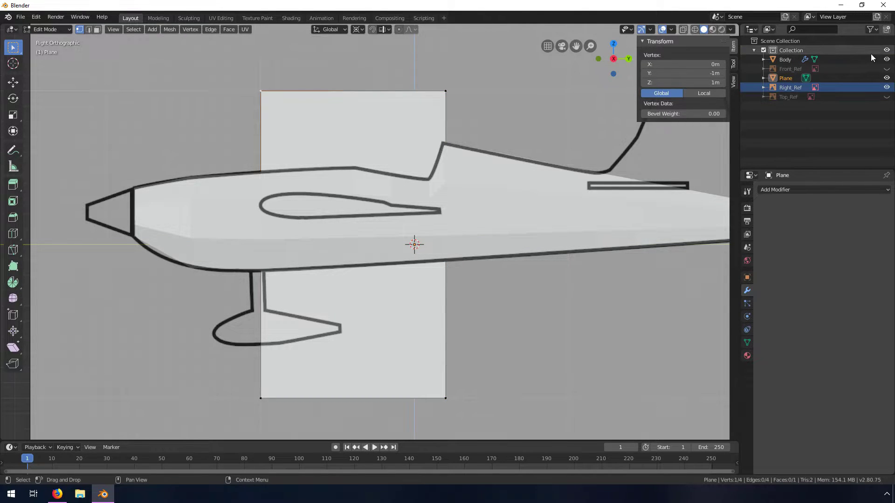
left_click(887, 61)
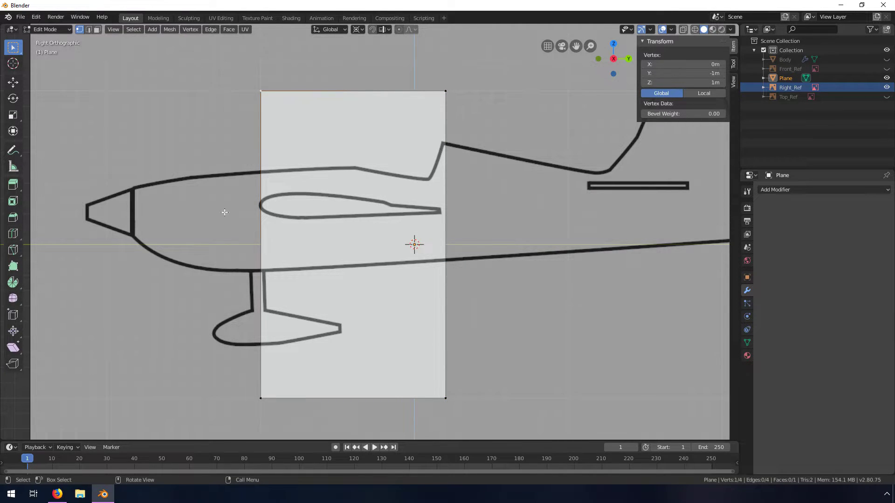
left_click(466, 158)
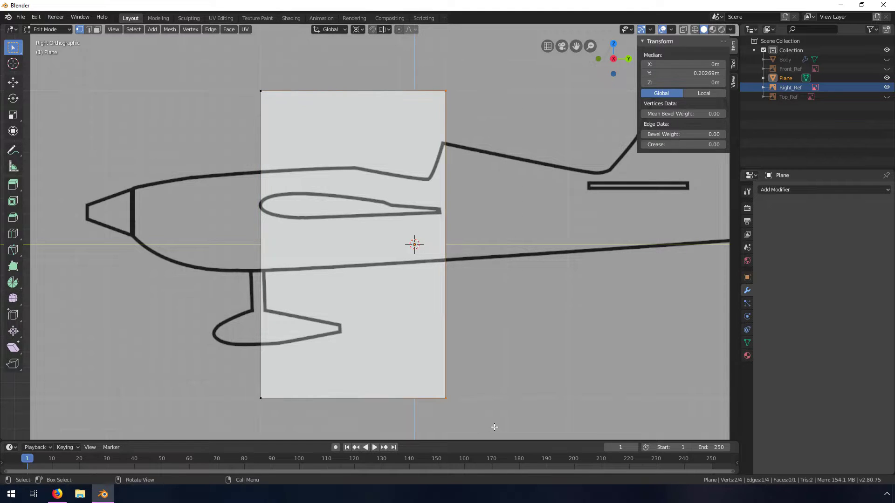
key("g")
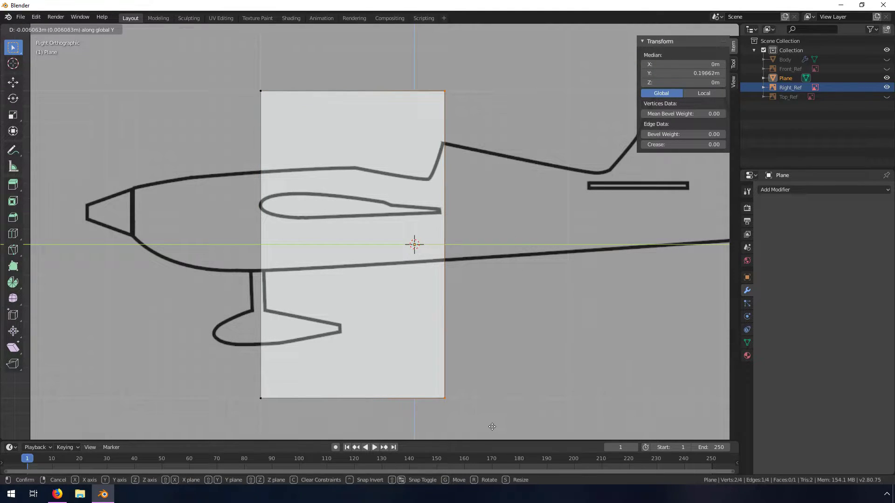
left_click(490, 427)
Step: Lower the plane's top edge along Z to about 0.342 m, level with the top of the wing profile
left_click(248, 86)
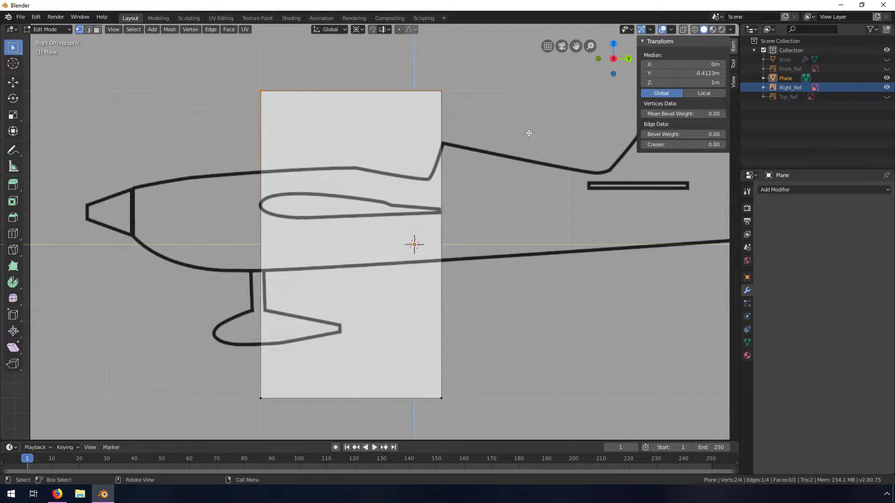
key("g")
key("y")
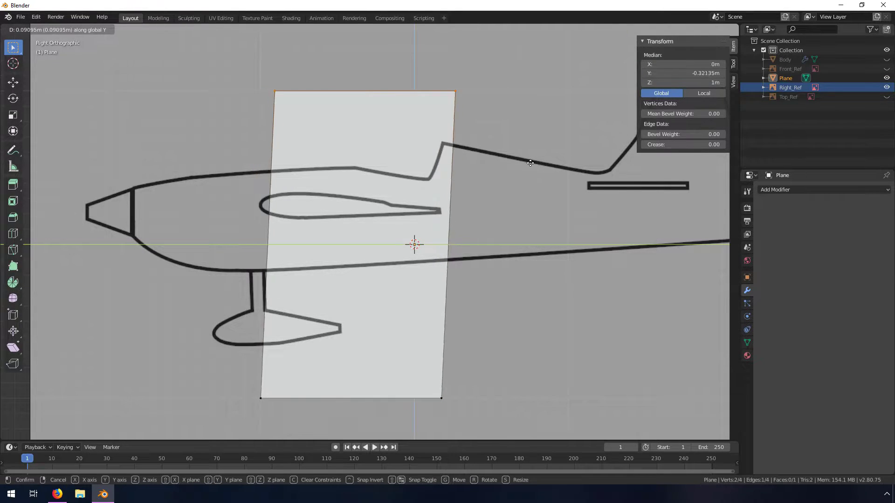
key("z")
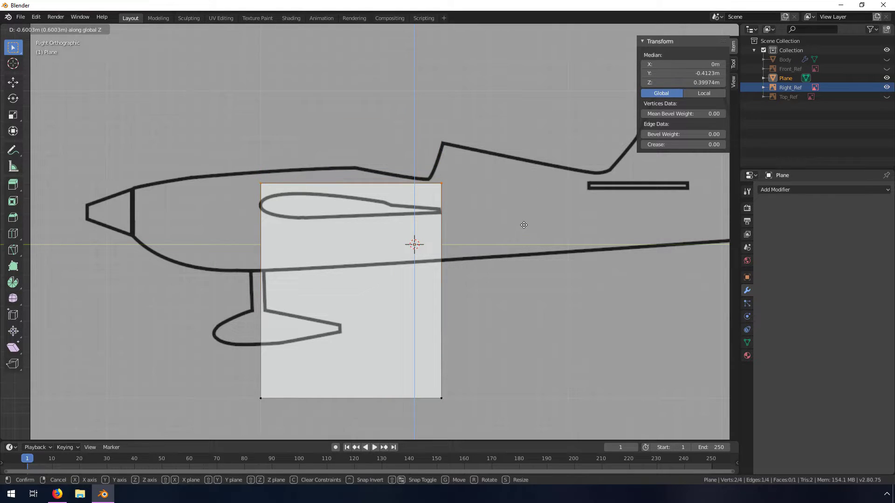
left_click(524, 234)
Step: Raise the plane's bottom edge along Z to about 0.164 m, just under the wing profile
left_click_drag(238, 386, 482, 403)
key("g")
key("z")
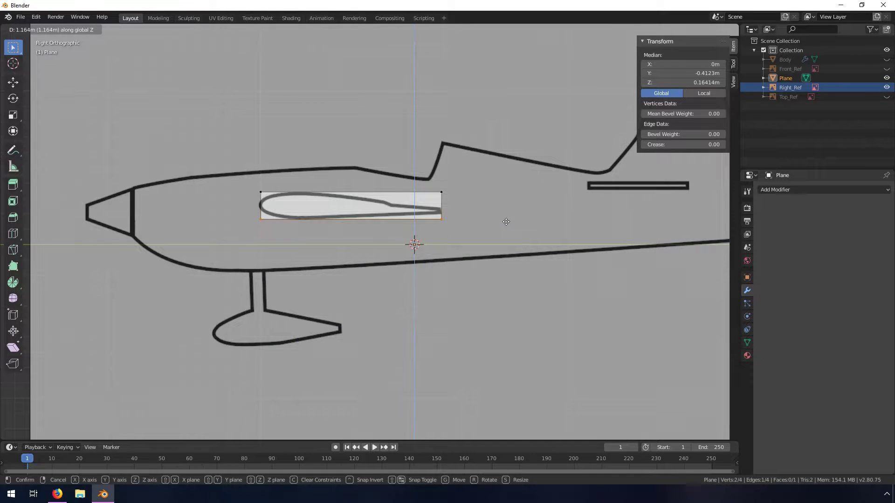
left_click(506, 222)
Step: Move the plane's front edge along Y to about -1.012 m, at the wing profile's nose
left_click(261, 205)
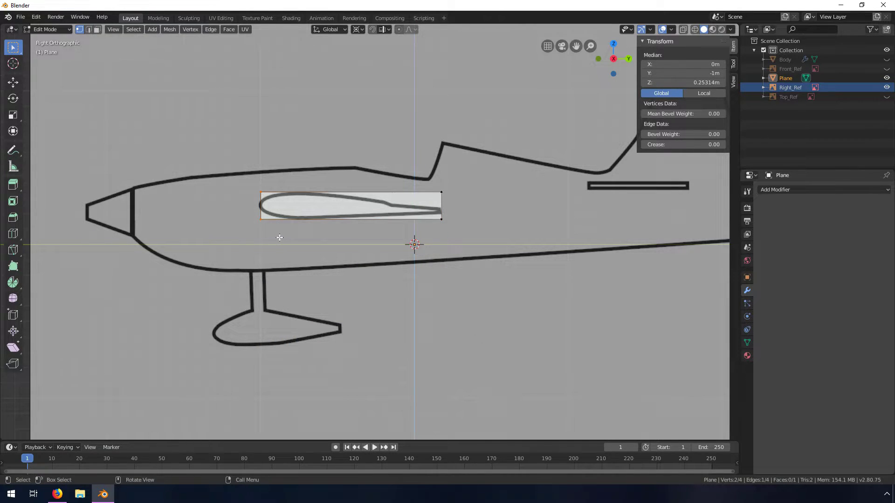
key("g")
key("y")
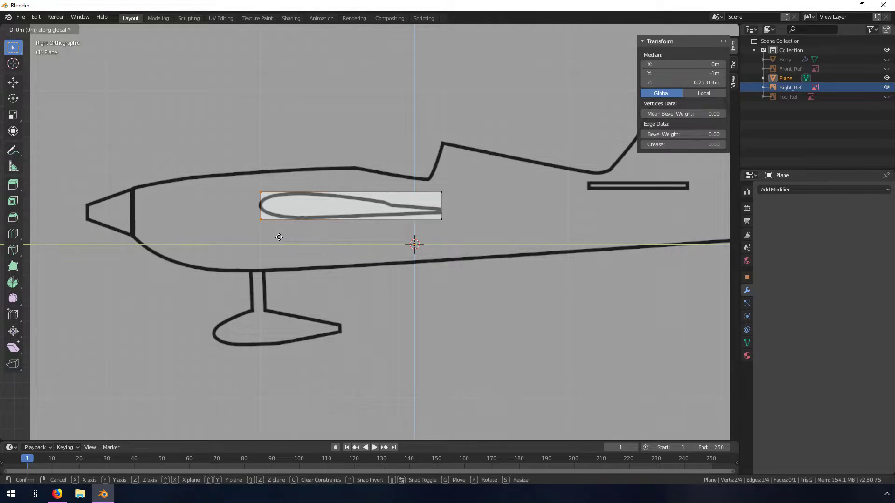
left_click(277, 237)
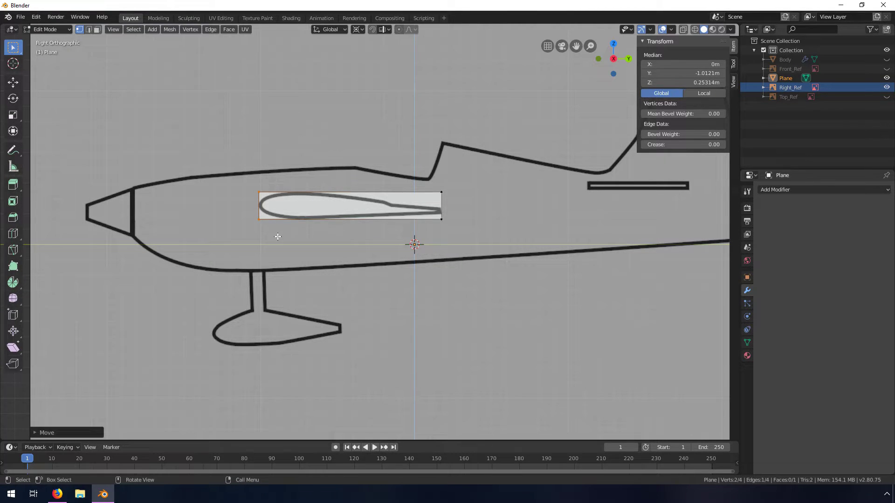
Step: Add two vertical loop cuts in the front part of the plane, one at about Y -0.898 m and one at the profile's thickest point
scroll(299, 213, "up", 2)
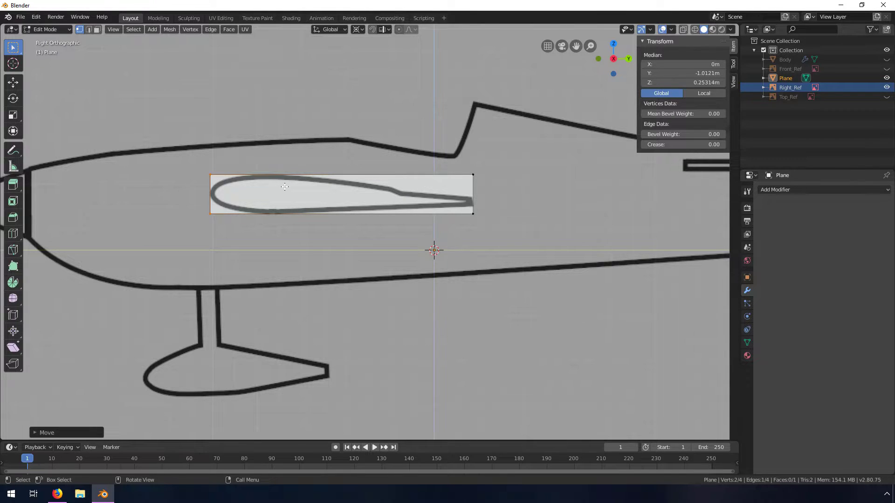
key("ctrl+r")
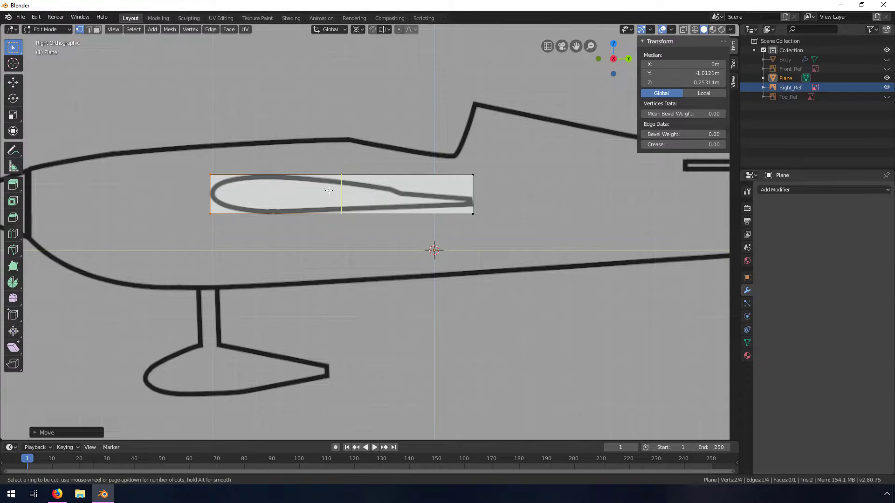
left_click(340, 180)
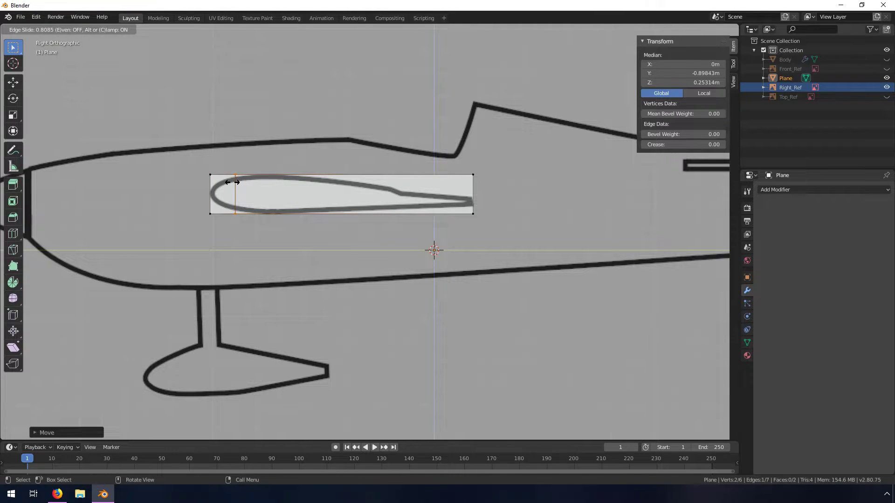
left_click(232, 183)
key("ctrl+r")
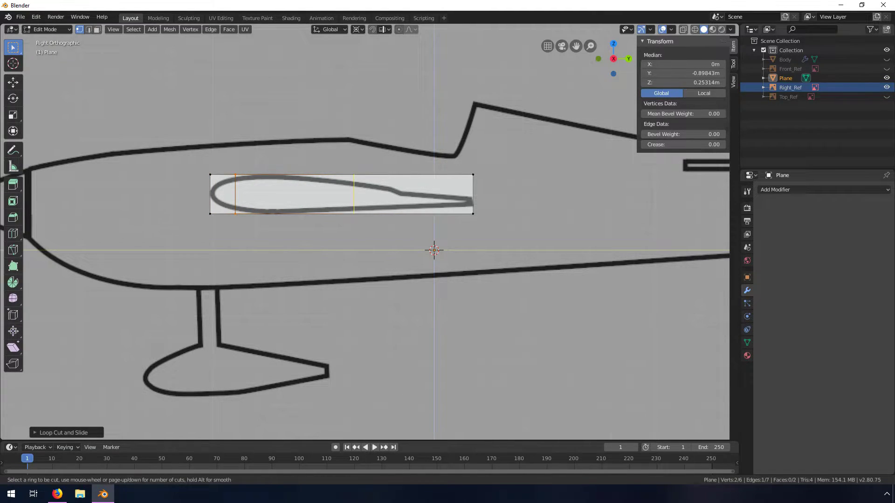
left_click(354, 187)
left_click(289, 184)
Step: Add three more vertical loop cuts at about Y -0.532 m, -0.203 m and -0.152 m, the last two at the kink in the profile
key("ctrl+r")
left_click(402, 183)
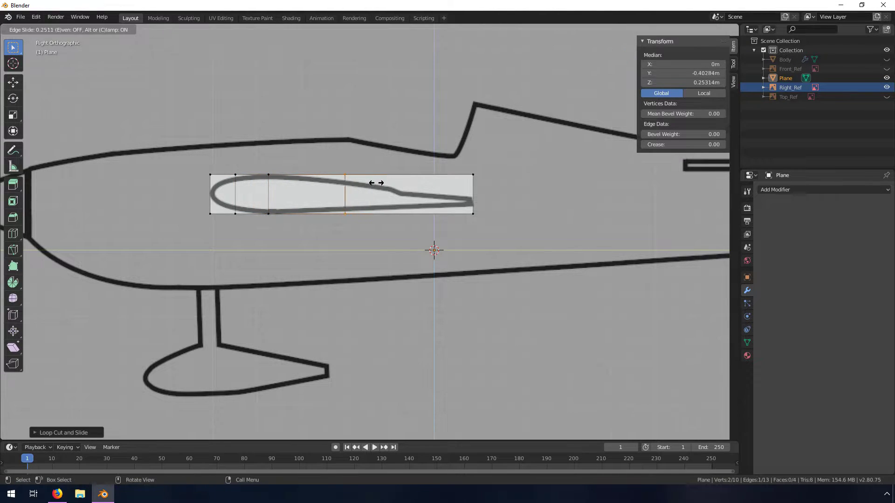
left_click(348, 187)
key("ctrl+r")
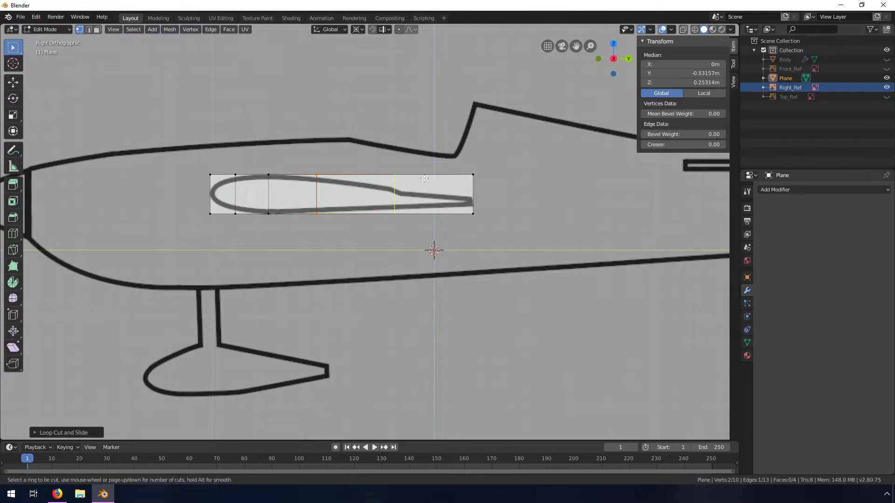
left_click(421, 181)
left_click(419, 181)
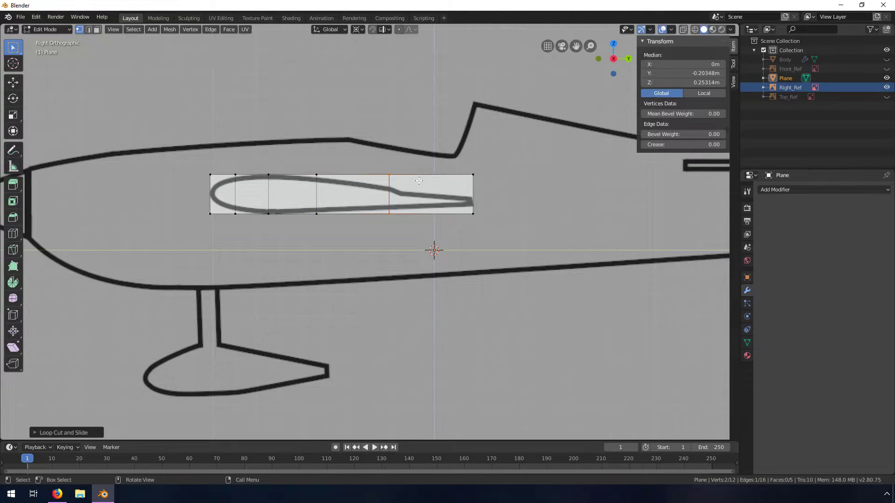
key("ctrl+r")
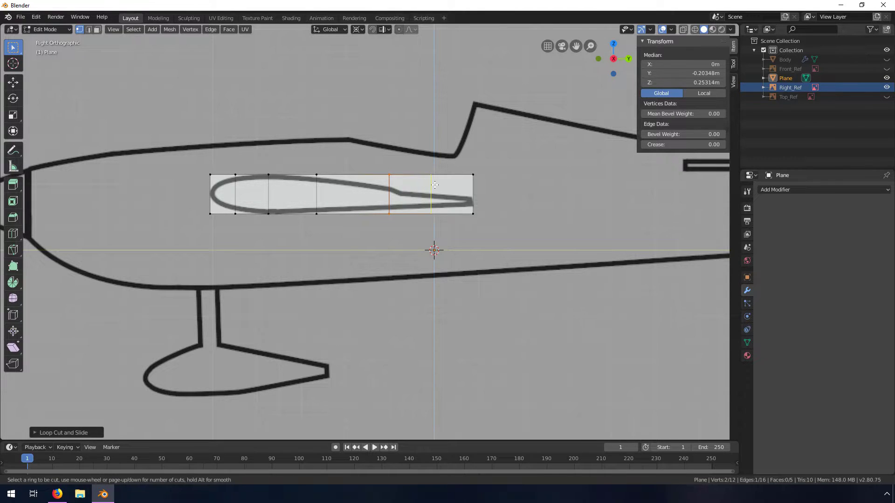
left_click(431, 193)
left_click(429, 195)
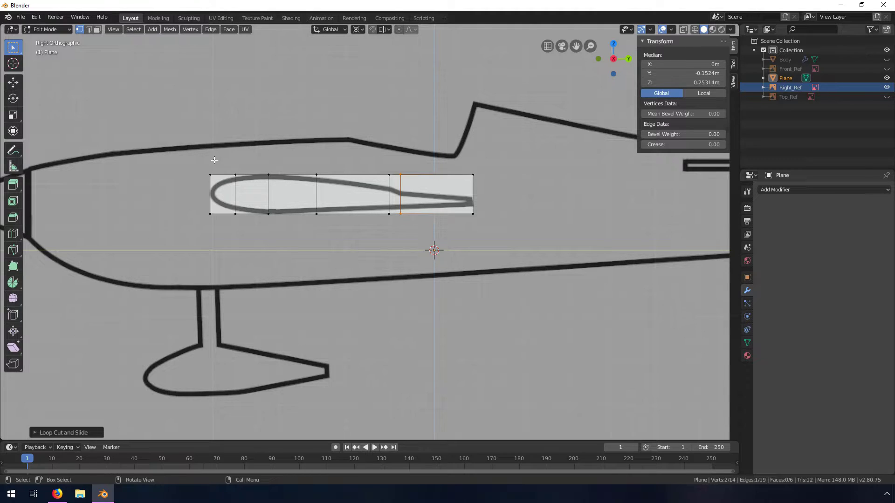
Step: Lower the top front corner vertex to about Z 0.279 m and the top vertex of the first cut onto the profile outline
left_click(224, 185)
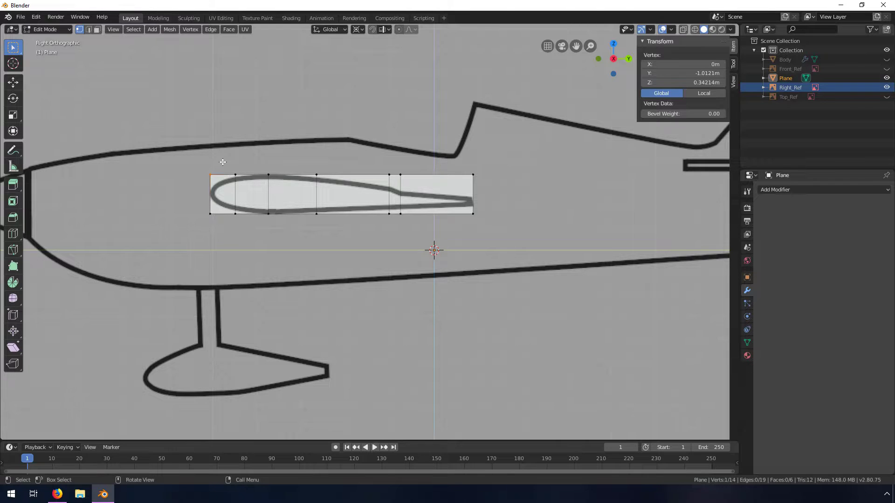
key("g")
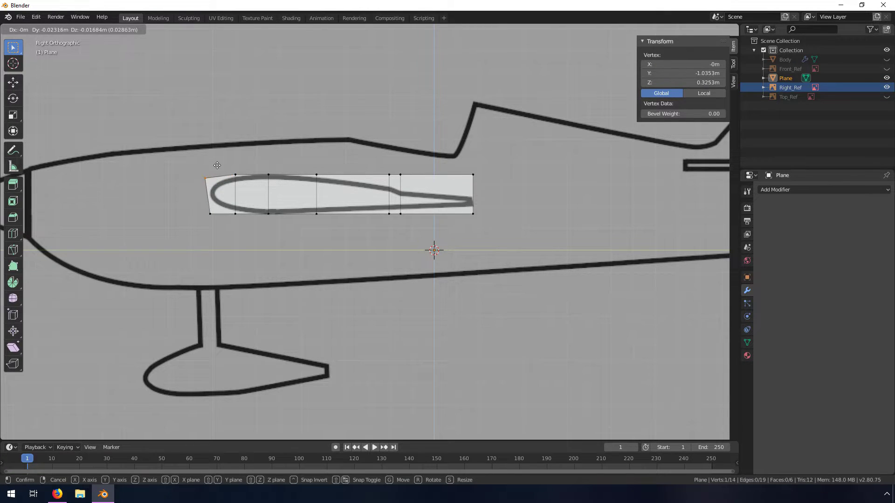
key("z")
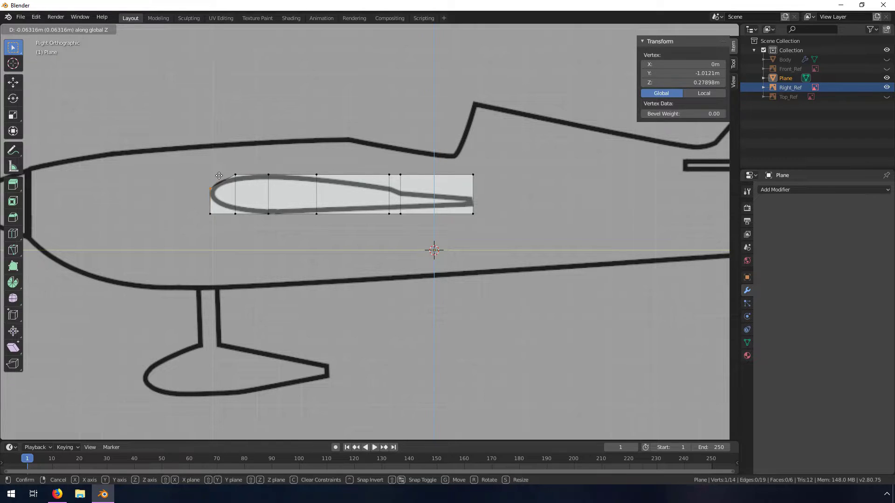
left_click(219, 176)
left_click(236, 175)
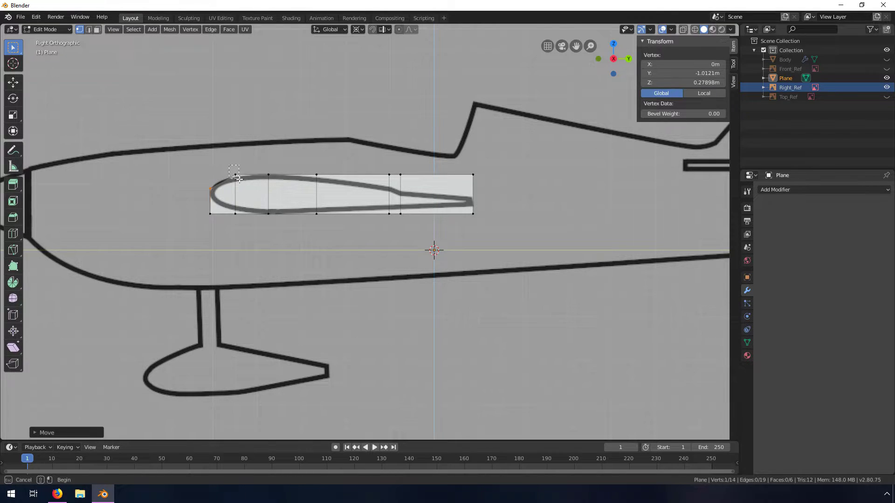
key("g")
key("z")
left_click(242, 189)
Step: Raise the bottom front corner vertex to about Z 0.234 m and the bottom vertex of the first cut onto the profile outline
left_click(220, 223)
key("g")
key("z")
key("y")
left_click(245, 221)
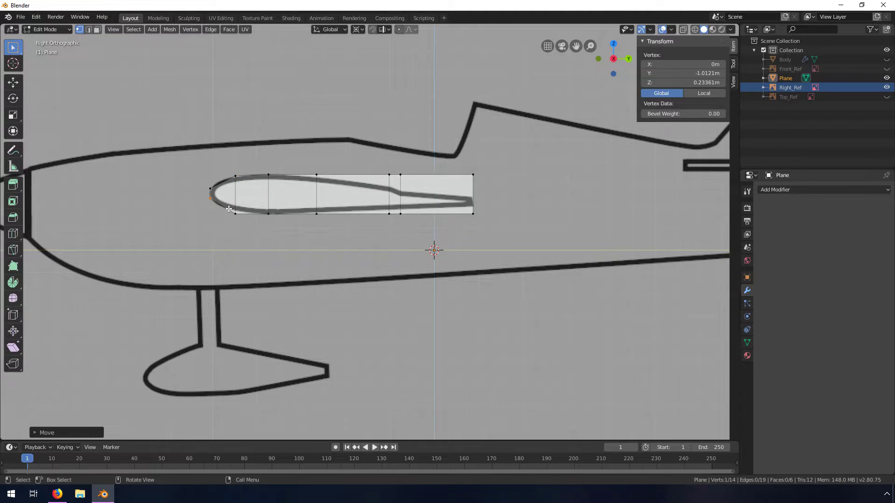
key("g")
key("z")
left_click(247, 219)
Step: Move the top and bottom vertices of the mid-profile cut at Y -0.532 m along Z onto the wing outline
left_click(316, 175)
key("g")
key("z")
left_click(328, 186)
left_click(317, 213)
key("g")
key("z")
left_click(325, 220)
Step: Lower the top vertices of the two rear cuts onto the kink in the outline, the front one to about Z 0.29 m
left_click(390, 176)
key("g")
key("z")
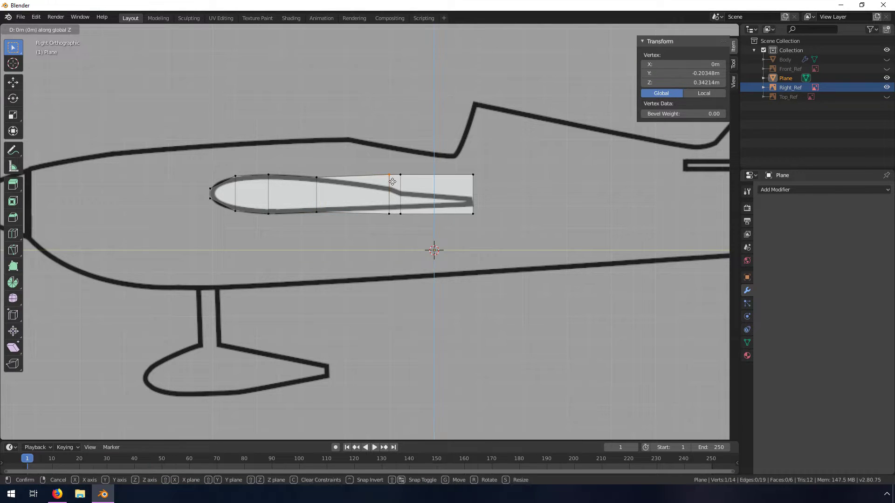
left_click(393, 193)
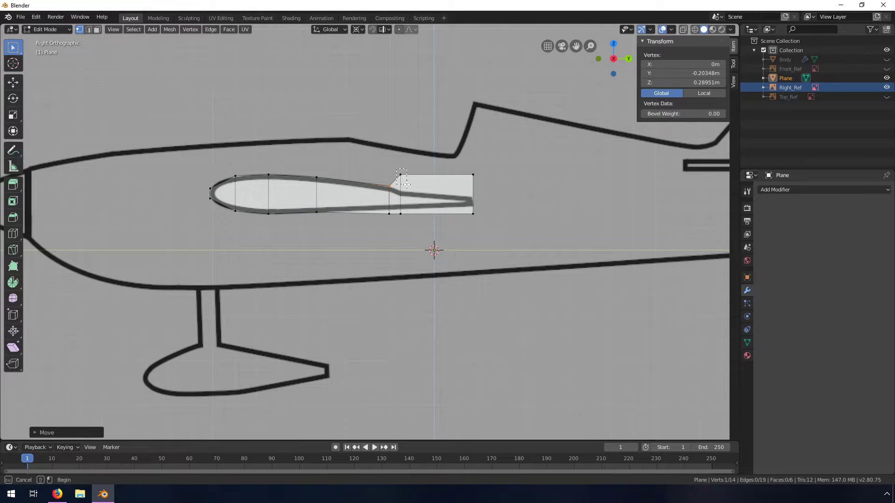
left_click(401, 175)
key("g")
key("z")
left_click(407, 200)
Step: Move the top and bottom vertices of the trailing edge along Z onto the tip of the wing profile
left_click(472, 174)
key("g")
key("z")
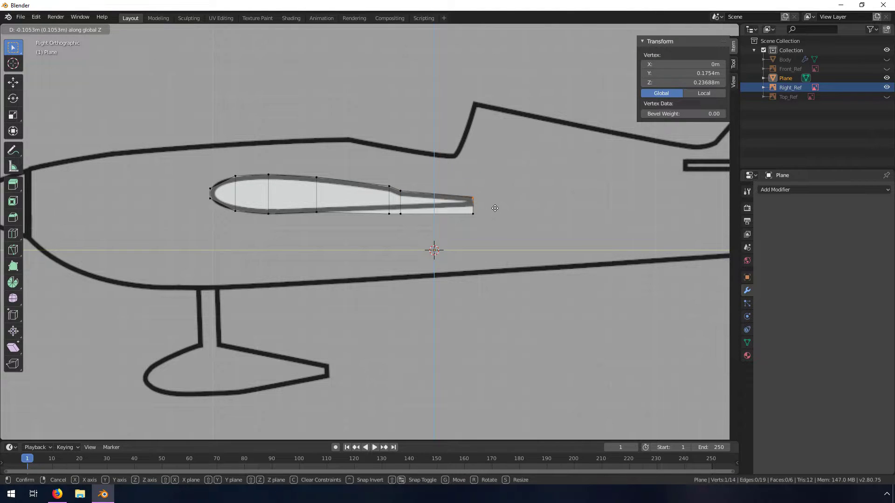
left_click(494, 207)
key("g")
key("z")
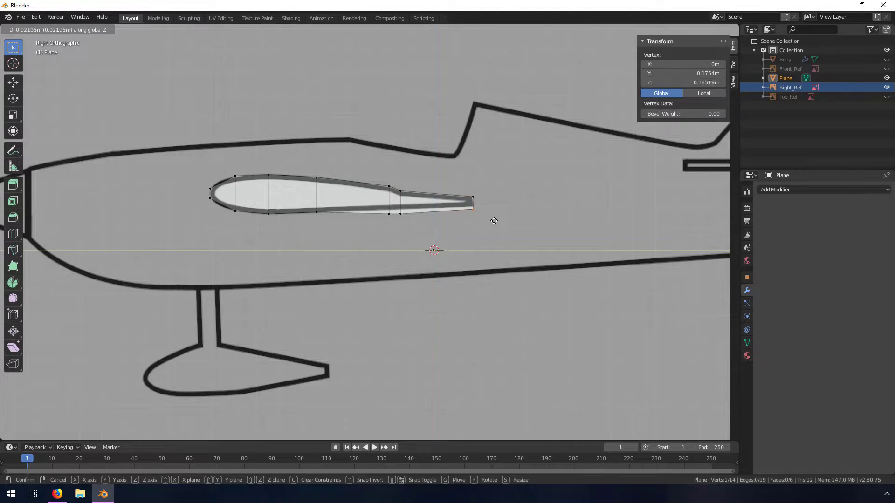
left_click(494, 218)
Step: Raise the bottom vertices of the two rear cuts onto the lower outline, the front one to about Z 0.181 m
mouse_move(397, 210)
left_mouse_down()
mouse_move(419, 226)
mouse_move(399, 223)
left_mouse_up()
key("g")
key("z")
left_click(386, 209)
key("g")
key("z")
left_click(389, 212)
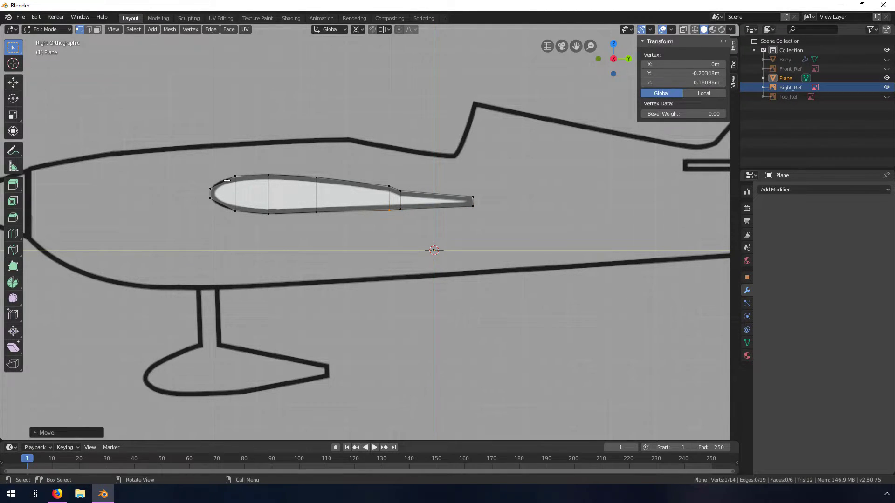
Step: Add a loop cut near the nose at about Y -0.955 m and move its vertices to about Z 0.316 m and 0.19 m on the outline
key("ctrl+r")
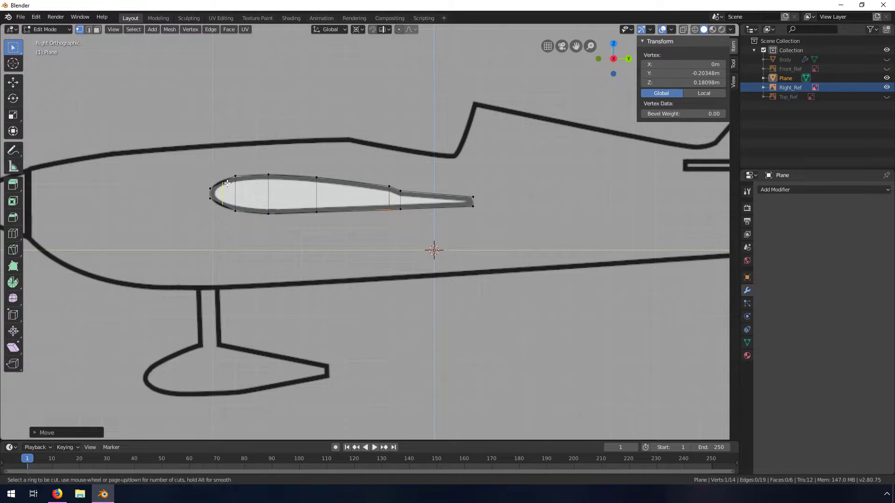
left_click(226, 183)
left_click(227, 184)
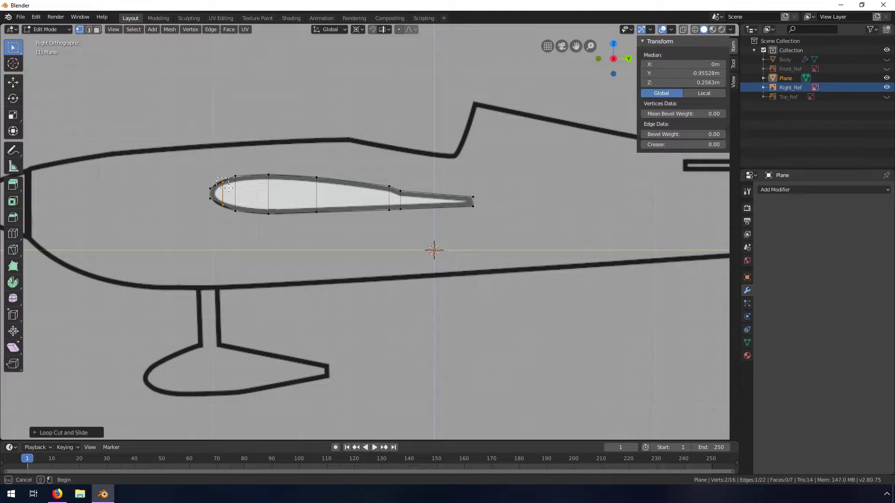
left_click(229, 187)
key("g")
left_click(228, 187)
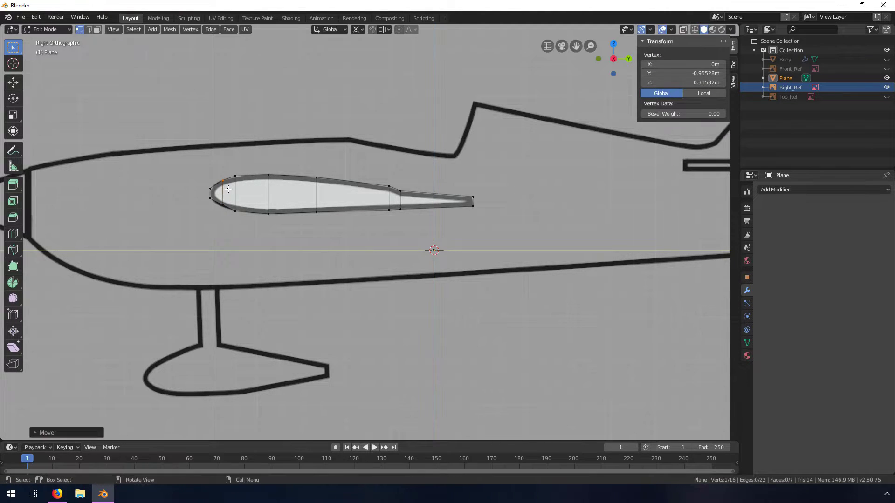
left_click(222, 205)
key("g")
key("z")
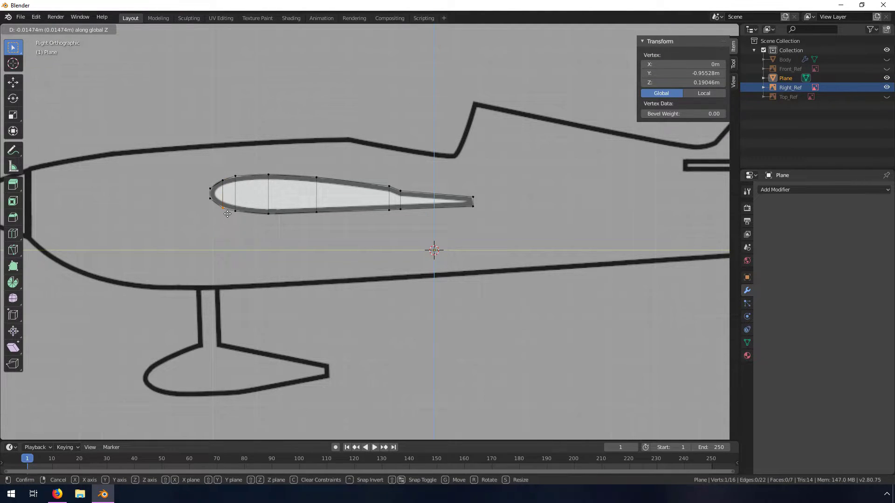
left_click(227, 214)
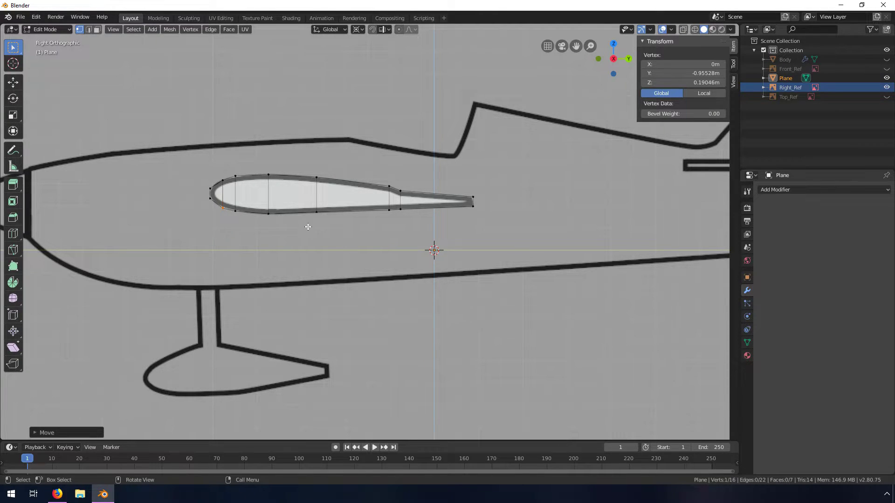
Step: Switch to face selection and select all seven faces of the wing profile, from the nose to the trailing edge
middle_click_drag(291, 224, 432, 157)
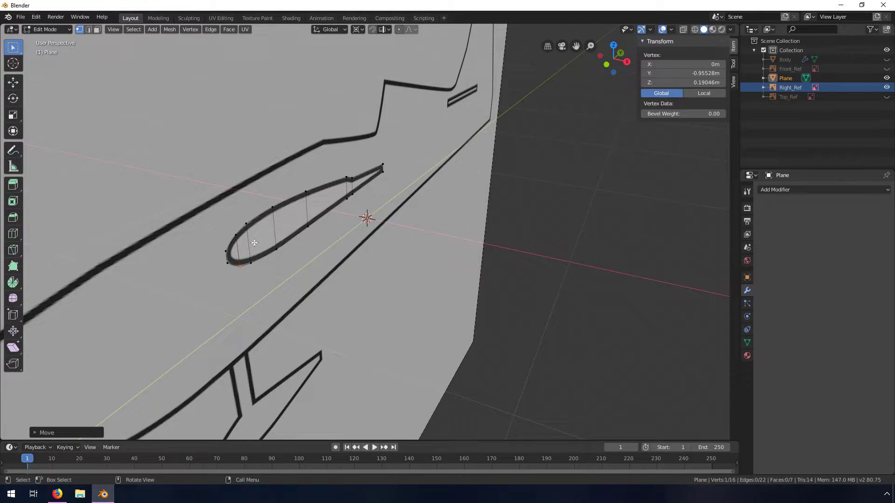
left_click(97, 29)
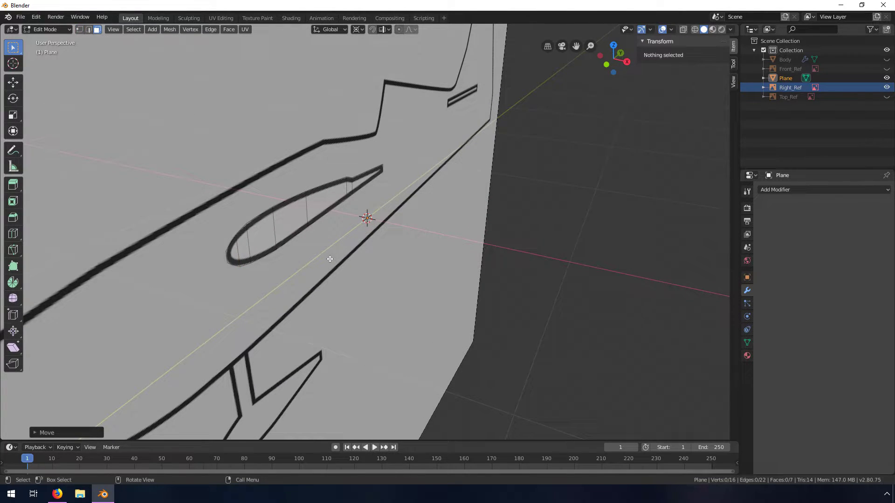
left_click(233, 251)
left_click(257, 241, "shift")
left_click(263, 232, "shift")
left_click(291, 215, "shift")
left_click(326, 198, "shift")
left_click(350, 187, "shift")
left_click(358, 183, "shift")
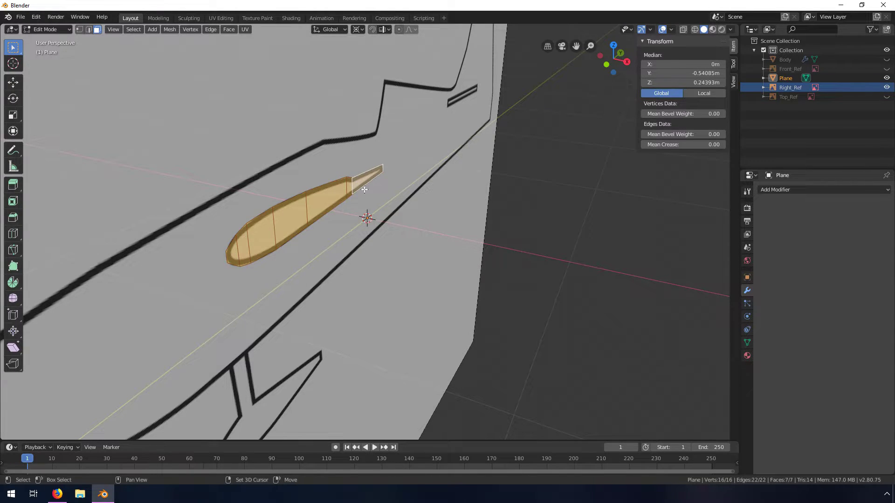
Step: Show the top reference image and, in top view, extrude the profile about 2.46 m along X to the wing tip outline
scroll(406, 240, "down", 4)
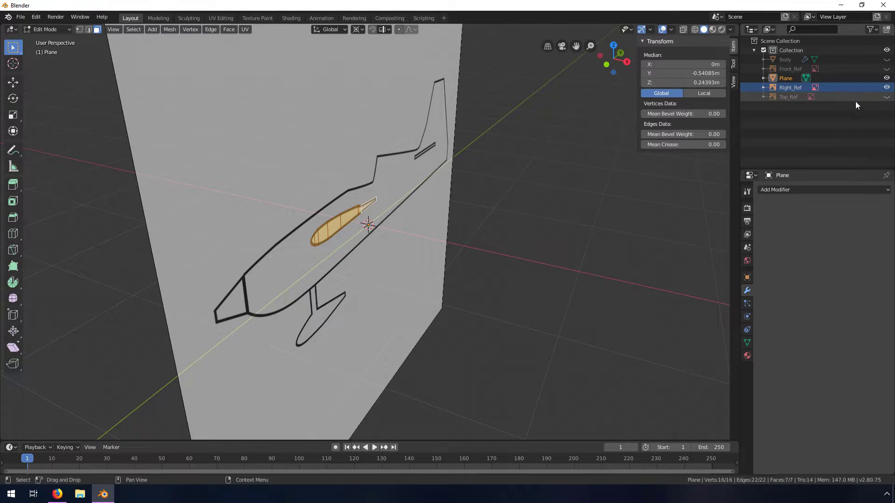
left_click(887, 97)
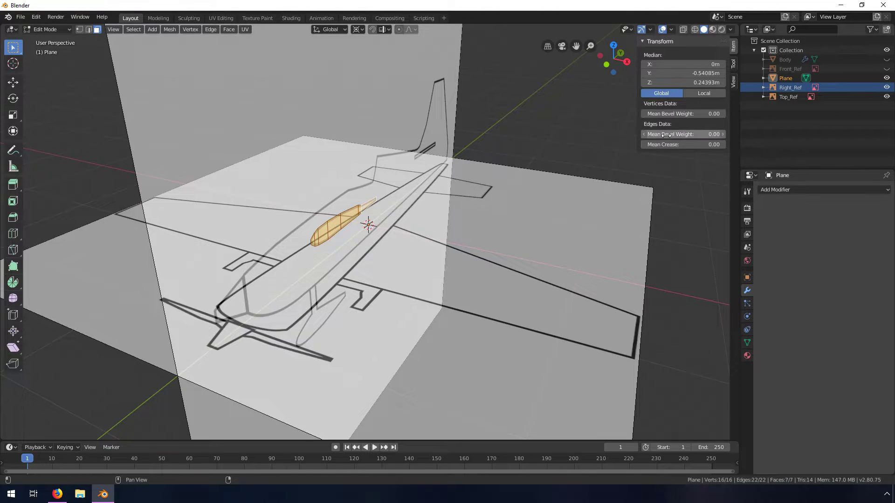
key("KP_7")
scroll(517, 256, "down", 1)
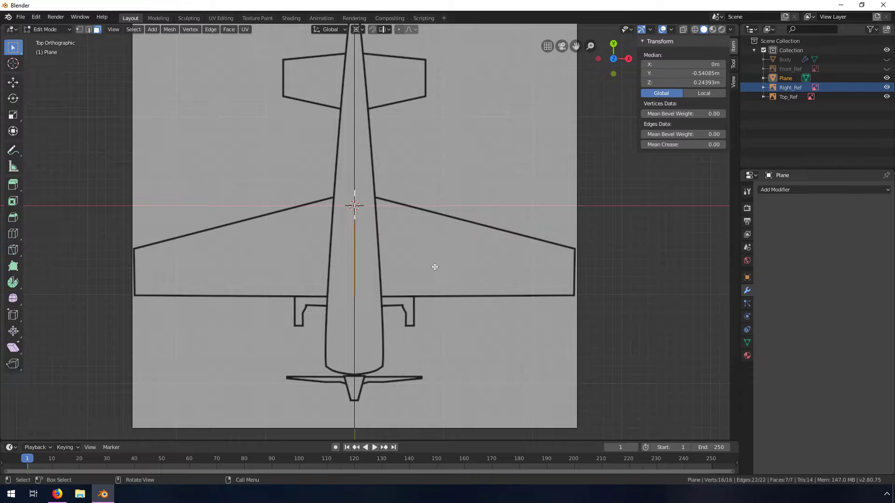
key("e")
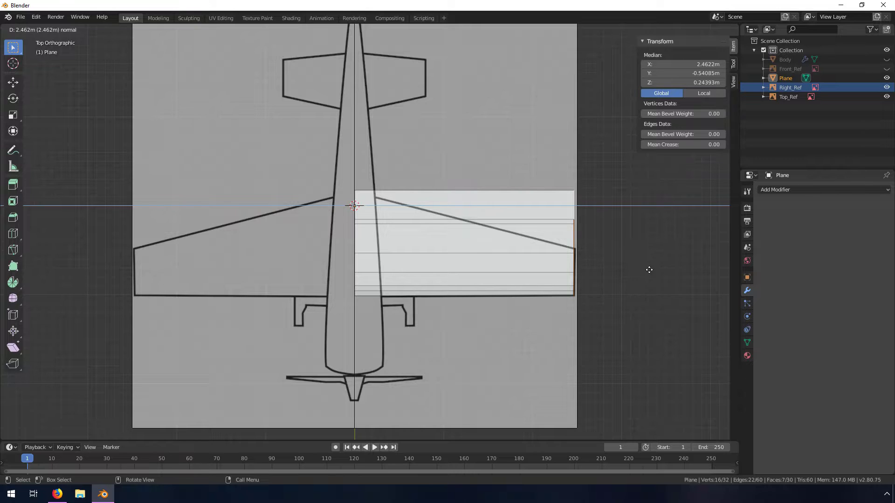
left_click(649, 270)
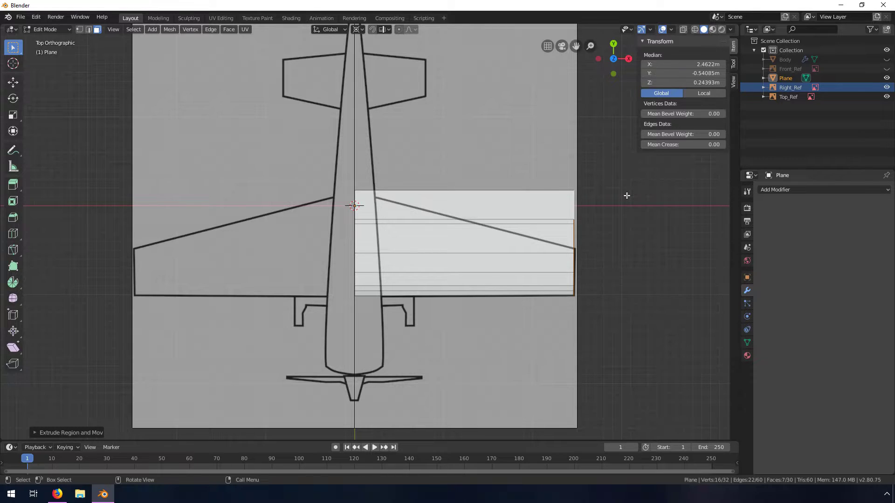
Step: Move the extruded tip faces about -0.335 m along Y toward the wing tip outline
key("g")
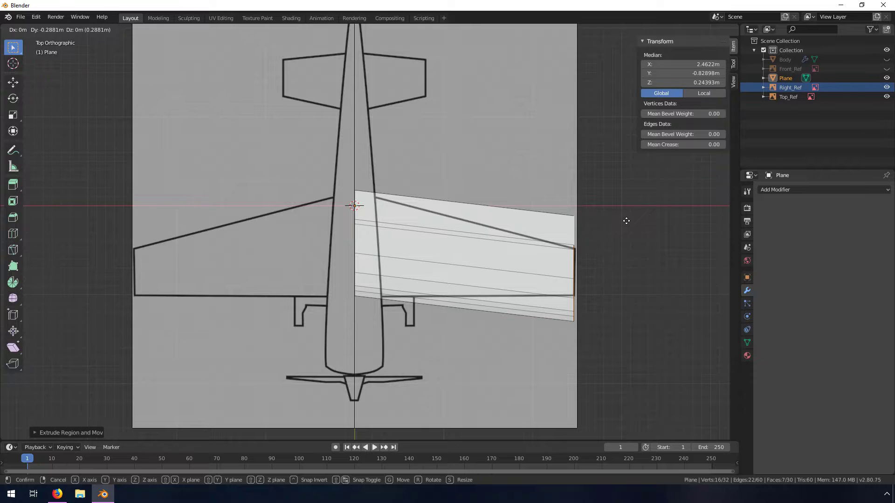
key("y")
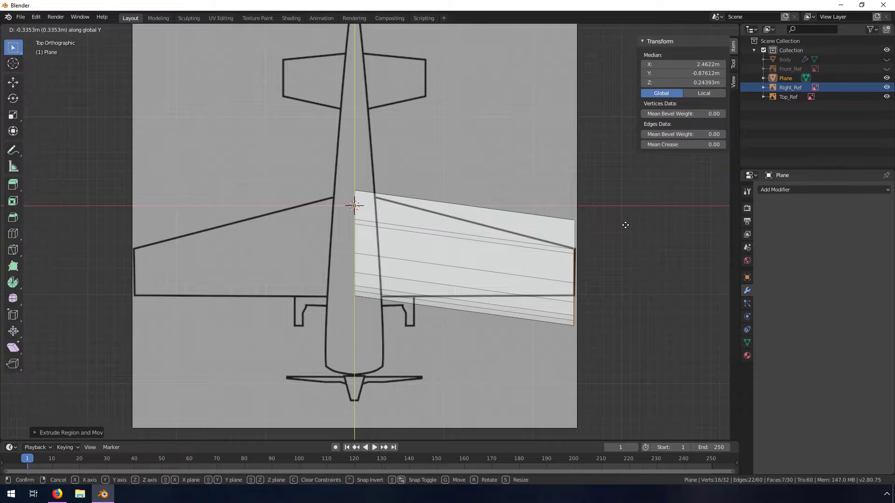
left_click(626, 226)
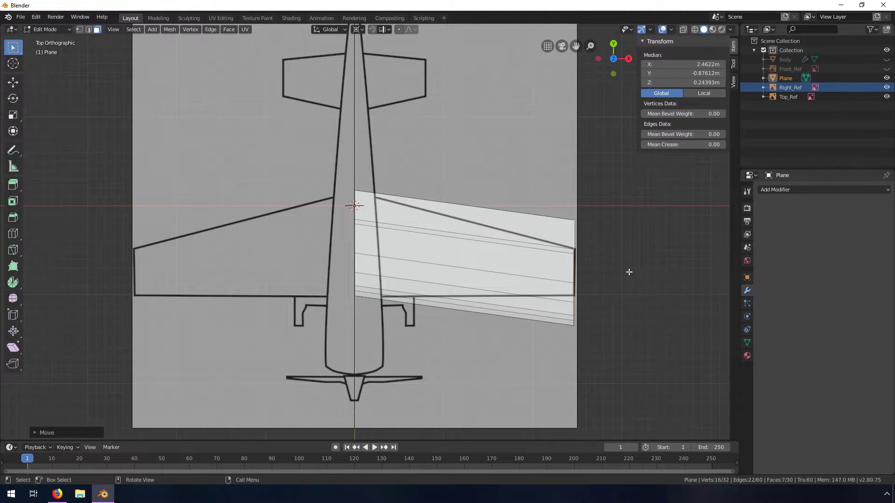
key("s")
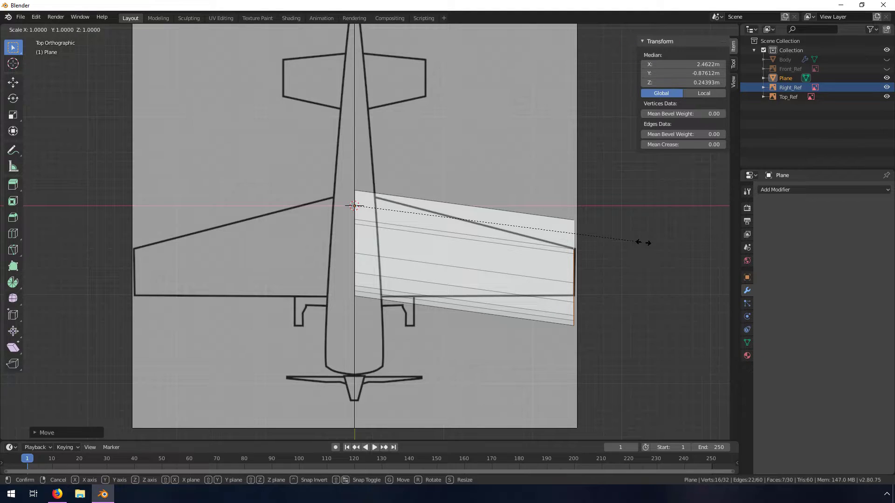
key("y")
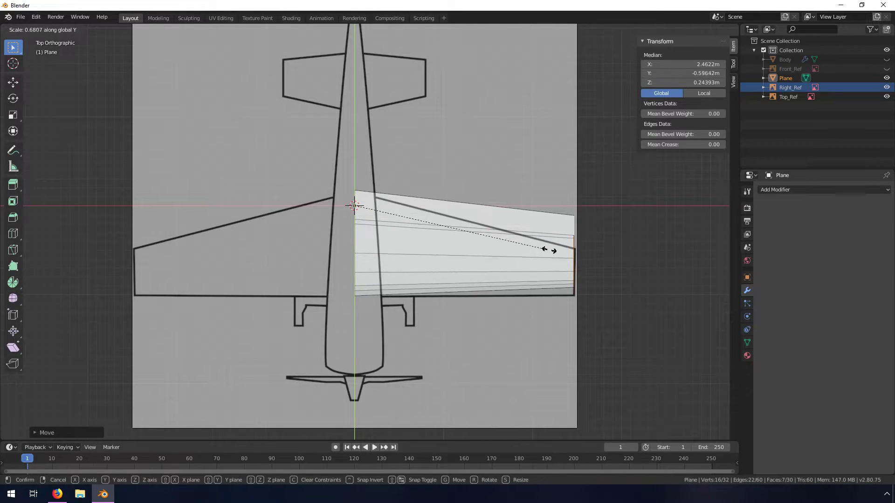
left_click(583, 256)
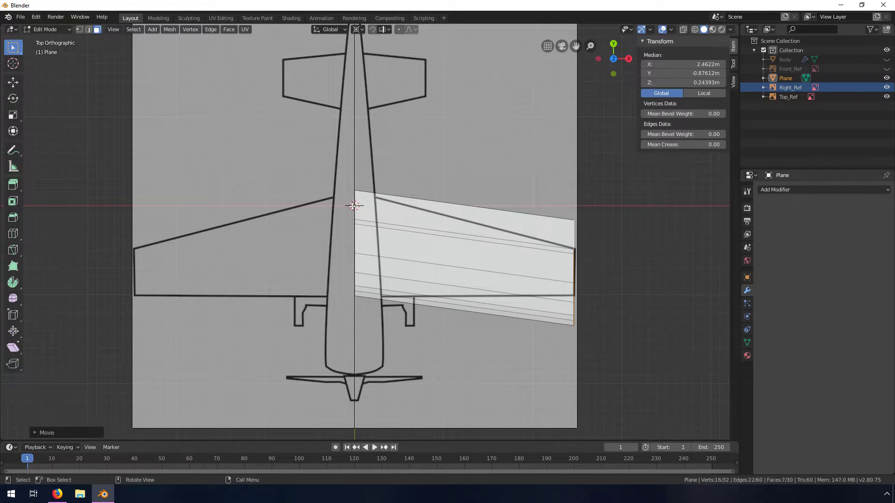
Step: Set the pivot point to Median Point and scale the tip faces along Y to about 0.48
left_click(357, 29)
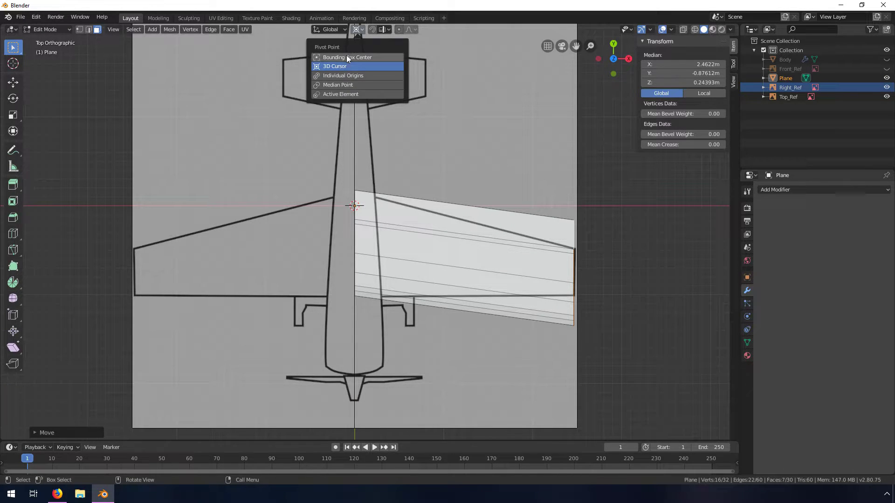
left_click(331, 85)
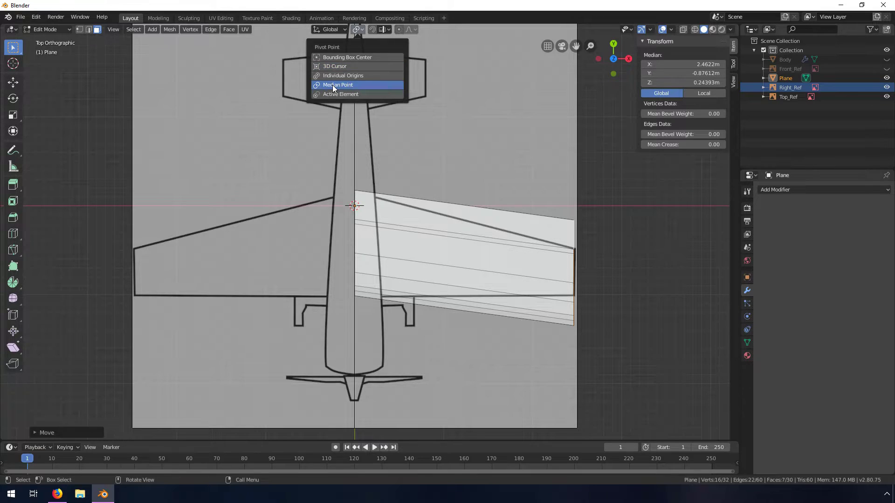
key("s")
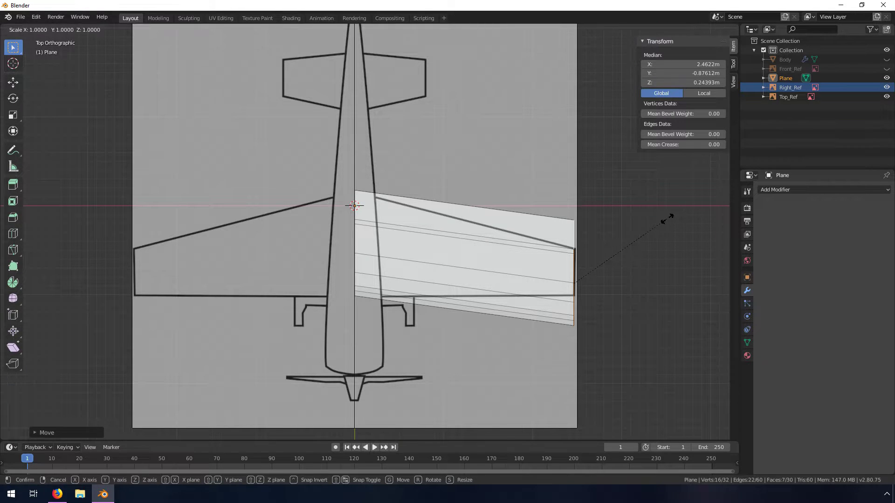
key("y")
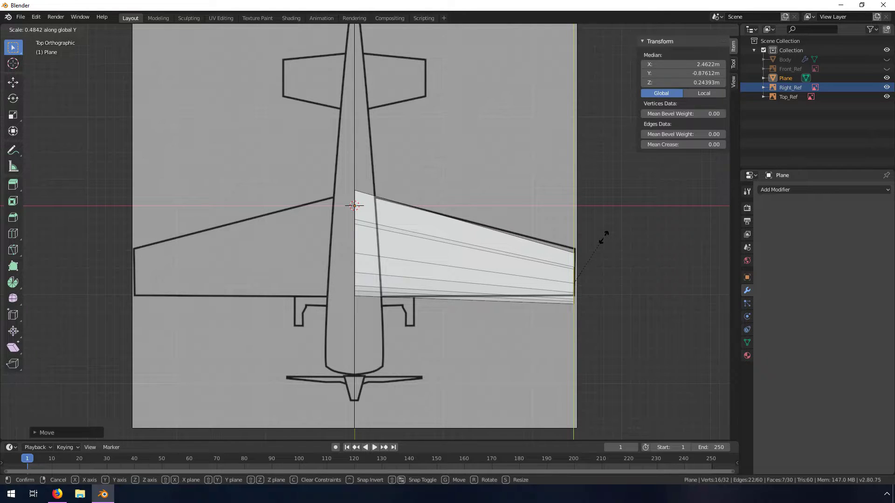
left_click(602, 238)
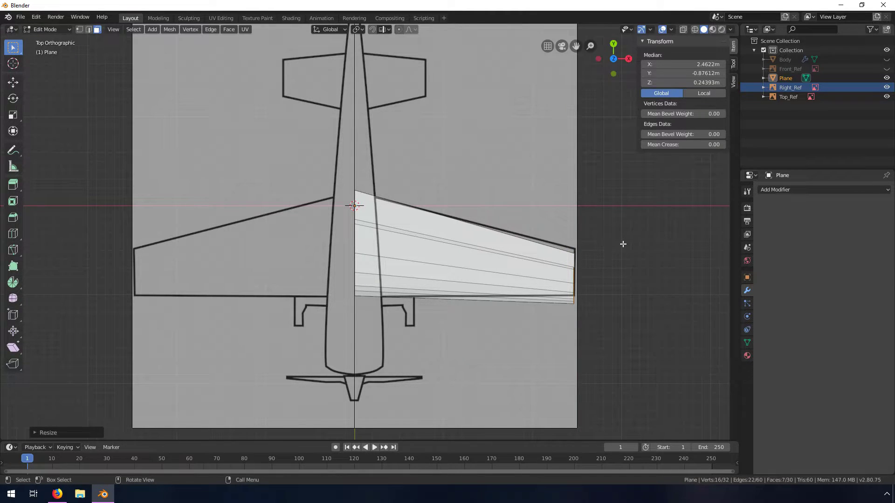
Step: Fit the tip faces to the wing tip outline by moving them about 0.079 m along Y and scaling them to about 0.96 along Y
key("g")
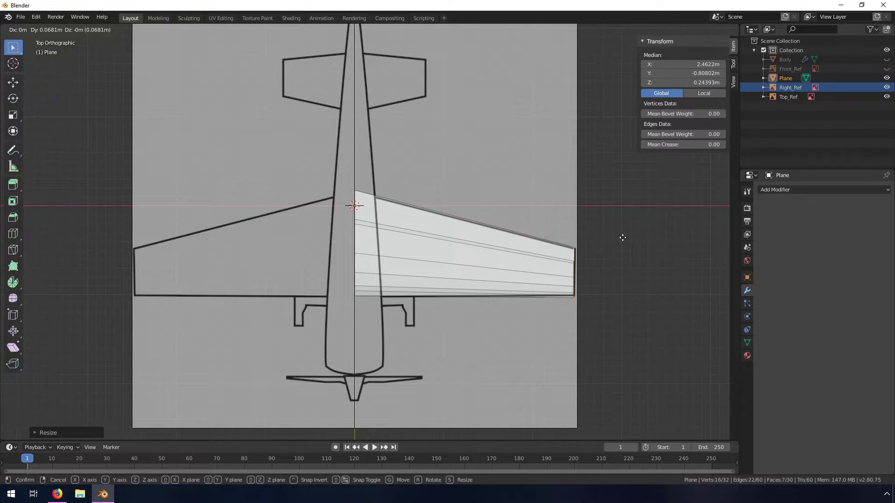
key("y")
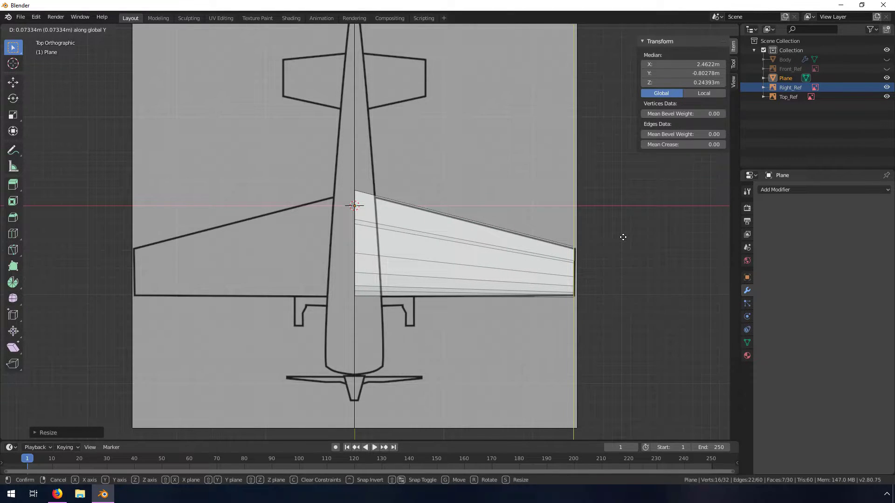
left_click(624, 237)
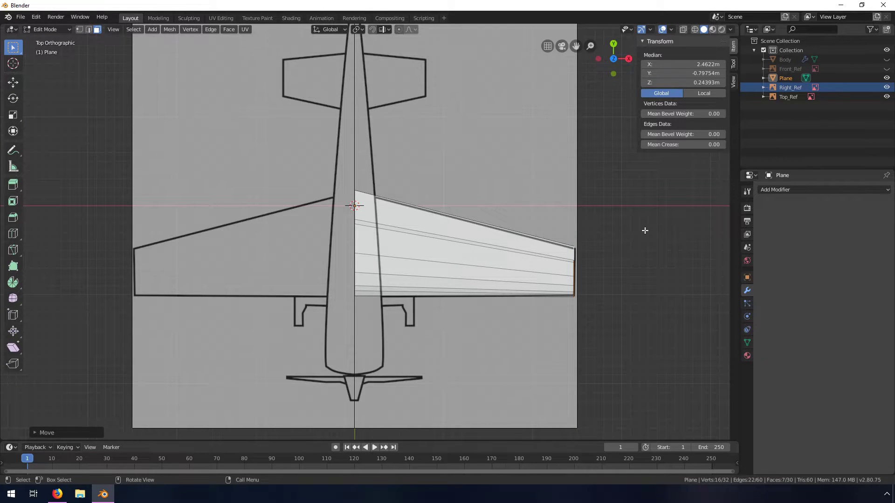
key("s")
key("y")
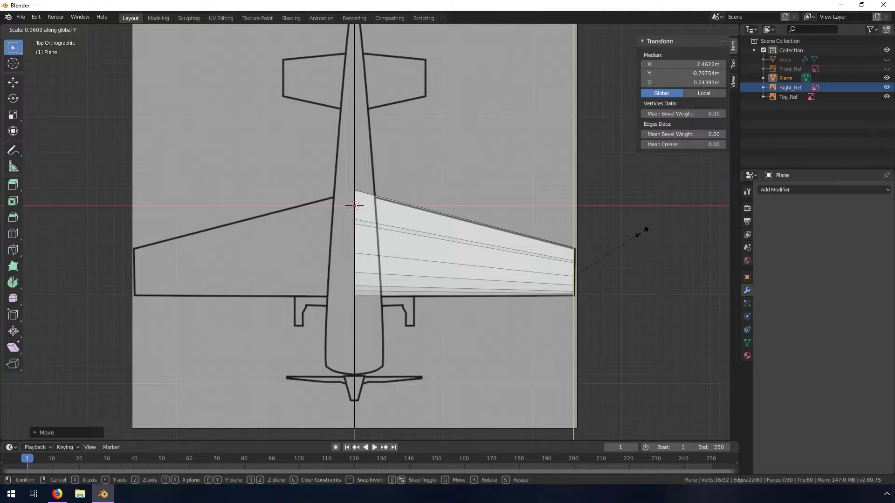
left_click(641, 232)
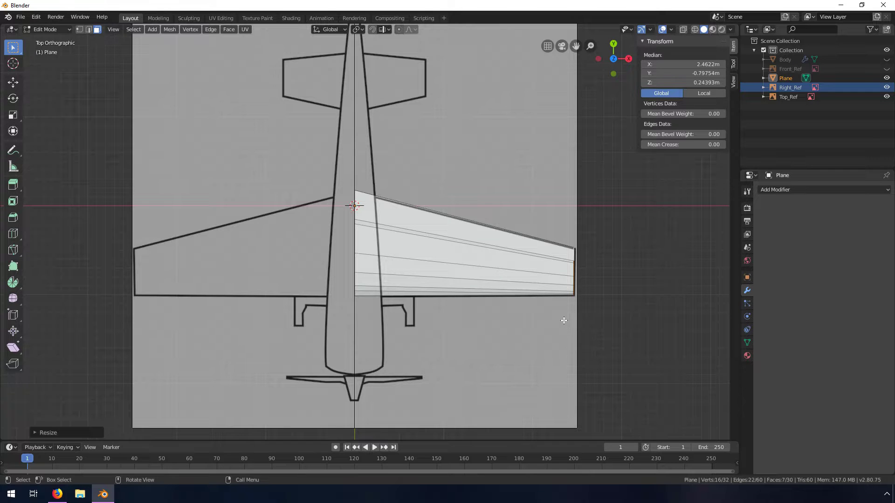
Step: Show the front reference image, hide the right and top references, and switch to the front view
middle_click_drag(558, 345, 534, 246)
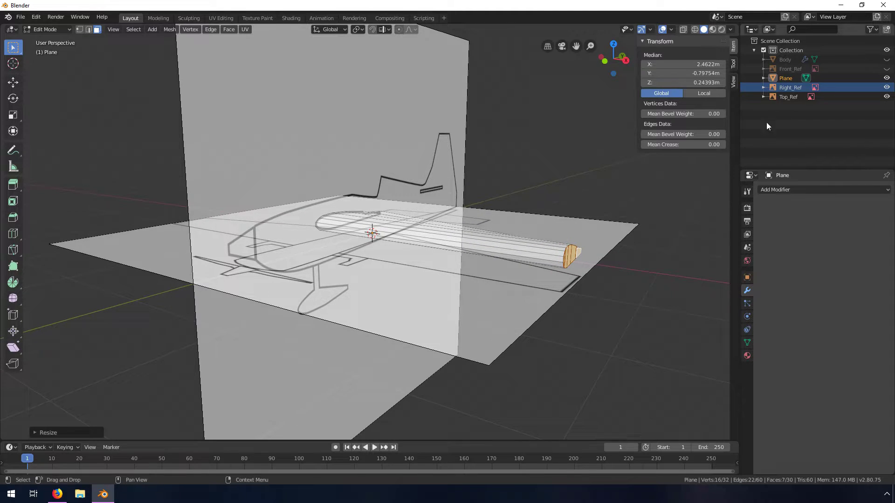
left_click(886, 69)
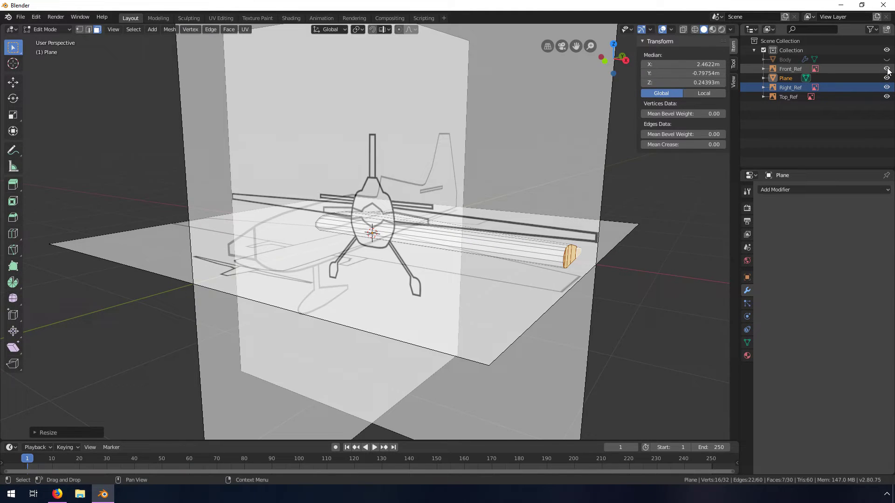
left_click(887, 88)
left_click(886, 97)
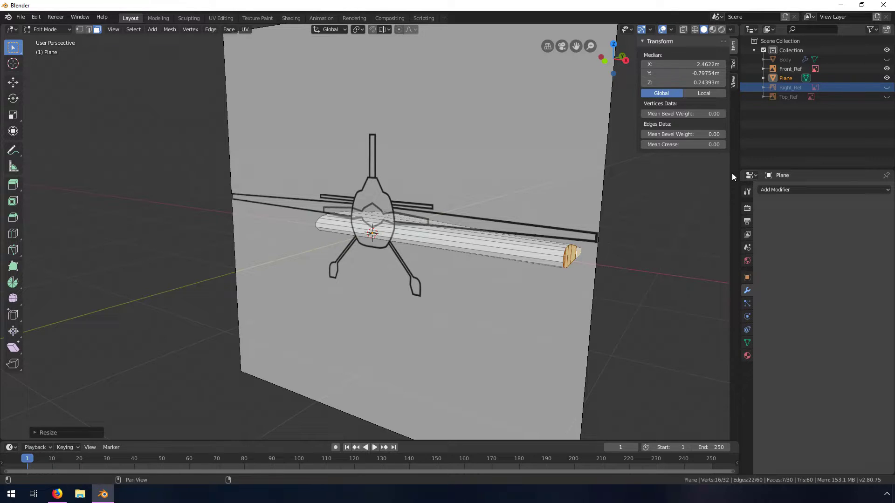
key("grave")
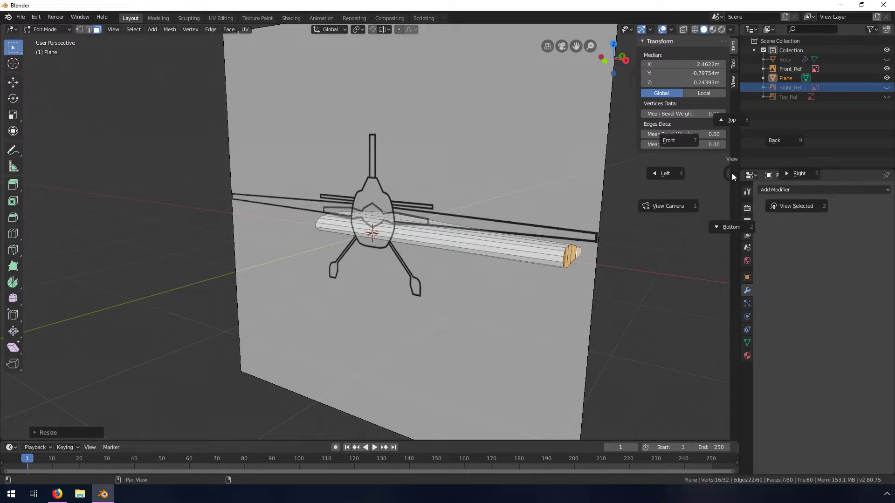
left_click(718, 140)
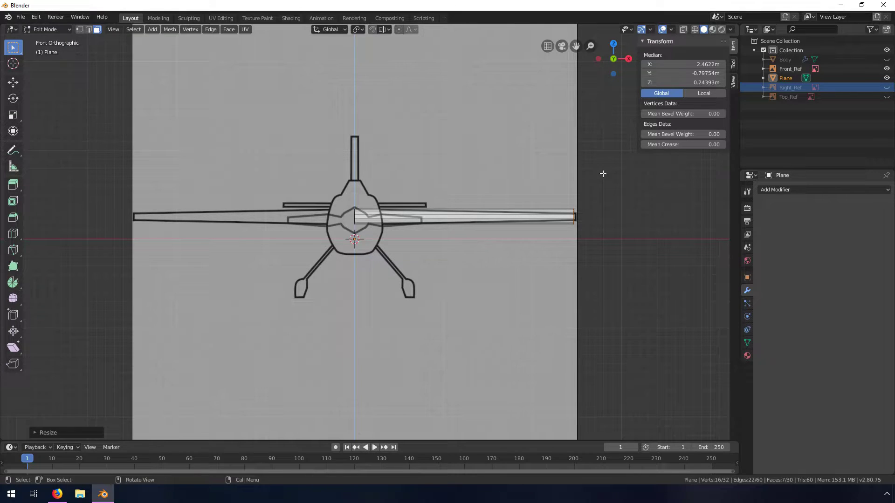
Step: Scale the tip faces along Z to about 0.53 so they match the wing tip thickness in the front reference
scroll(624, 218, "up", 3)
scroll(364, 229, "down", 6, "ctrl")
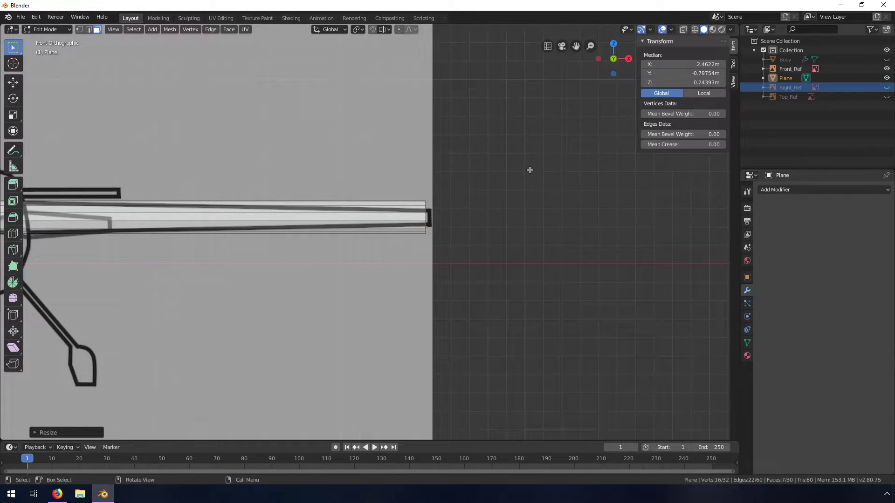
scroll(467, 194, "up", 3)
key("s")
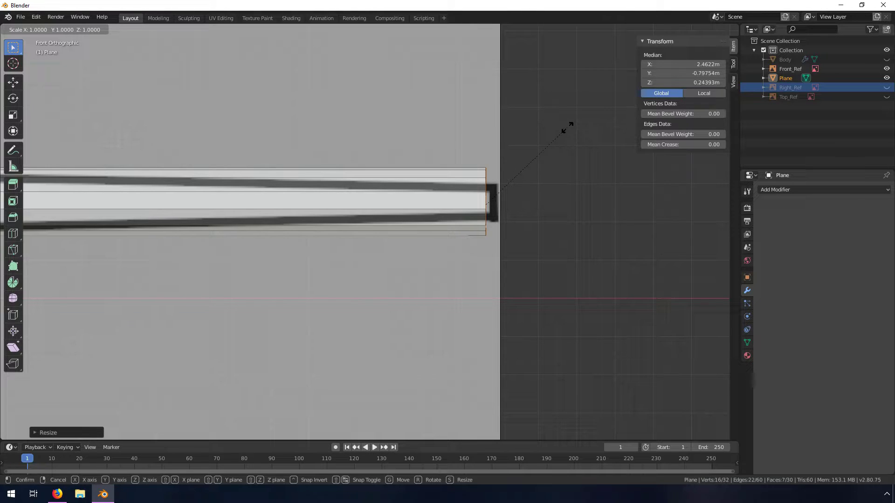
key("z")
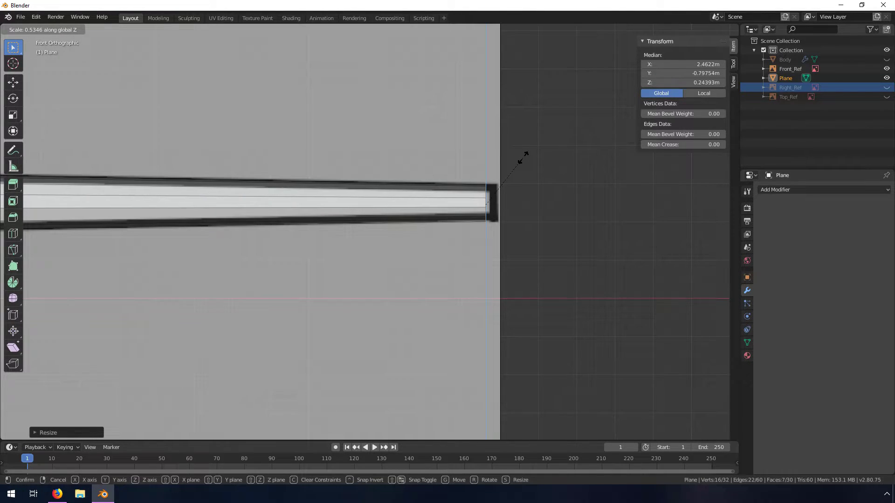
left_click(523, 159)
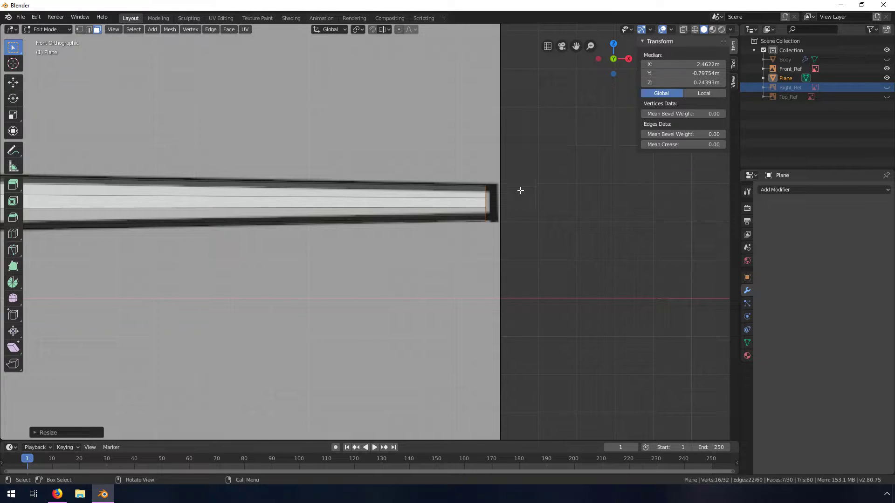
scroll(510, 188, "down", 6)
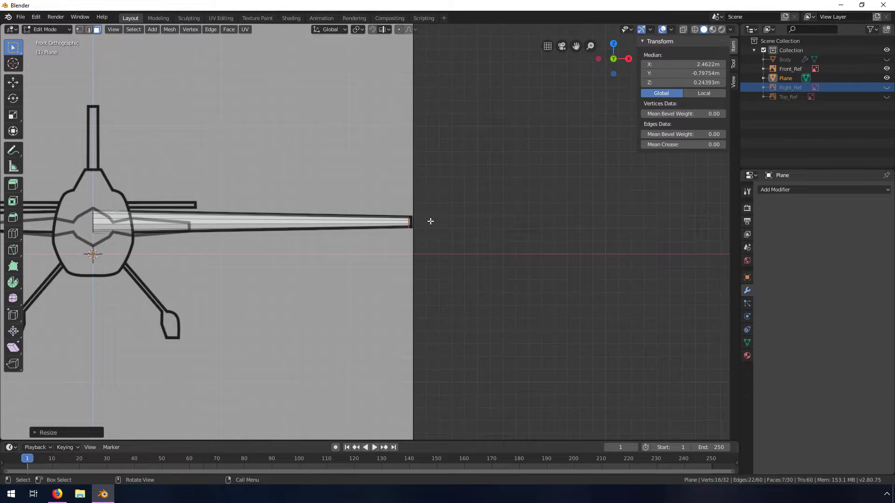
middle_click_drag(414, 216, 340, 238)
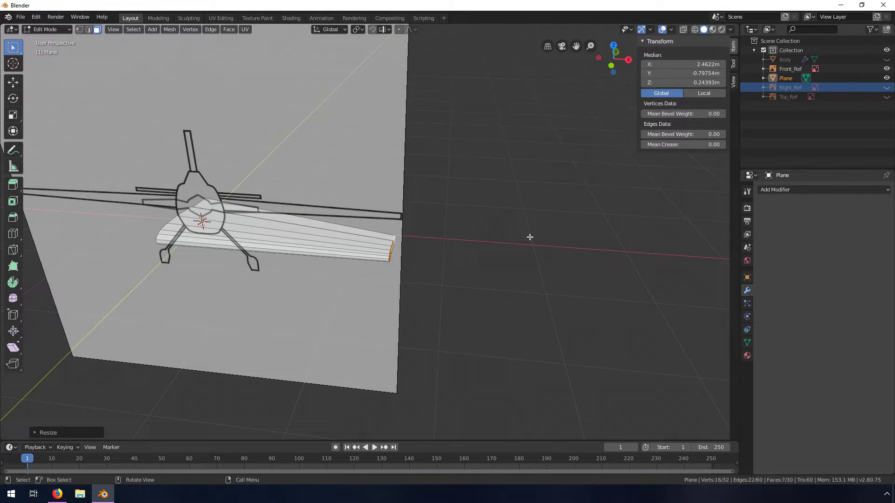
Step: Rename the wing's Plane object to Wing
left_click(788, 78)
double_click(787, 78)
type("W")
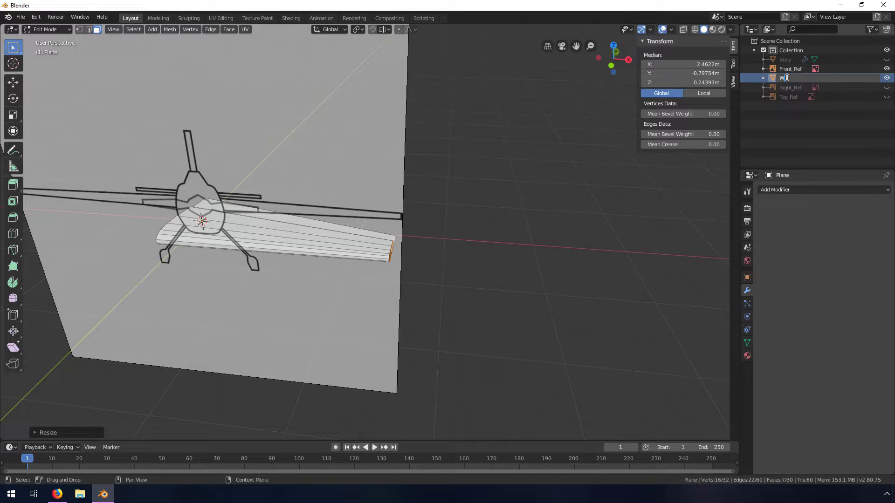
type("ing")
key("Return")
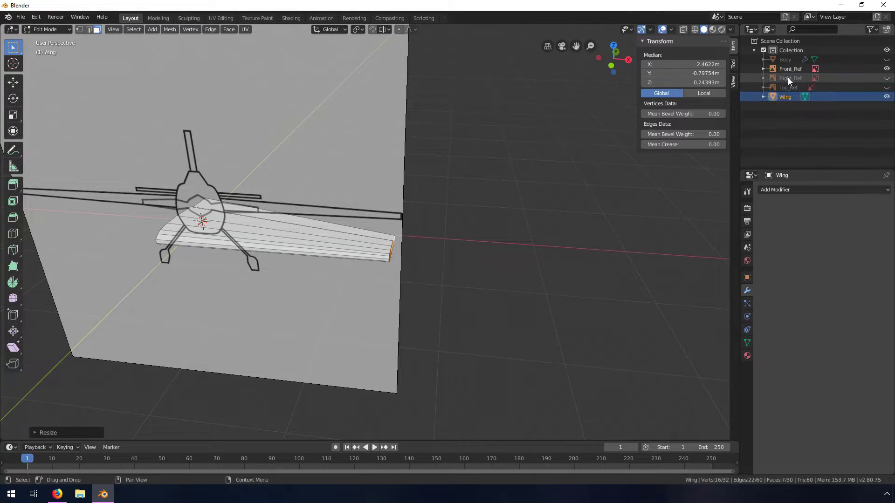
Step: Add a Mirror modifier across the X axis to the wing
left_click(781, 189)
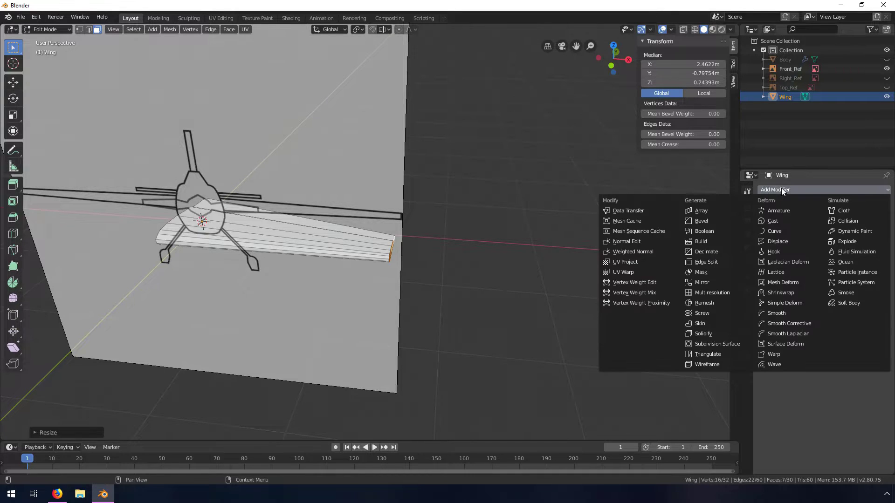
left_click(707, 282)
scroll(433, 277, "down", 2)
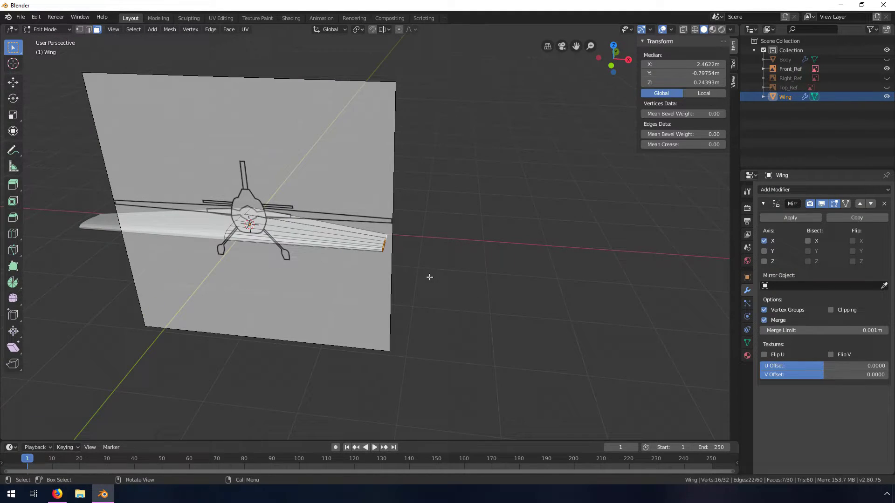
middle_click_drag(250, 239, 365, 238, "shift")
scroll(400, 166, "up", 4)
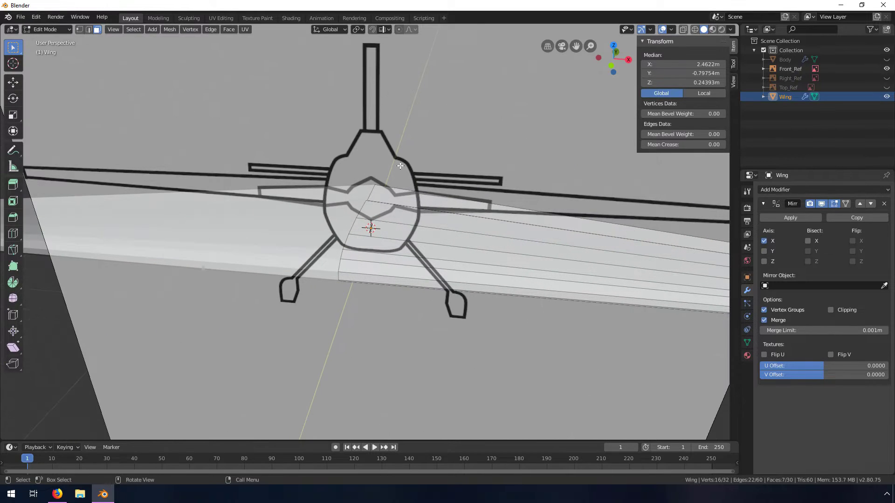
scroll(395, 238, "down", 3)
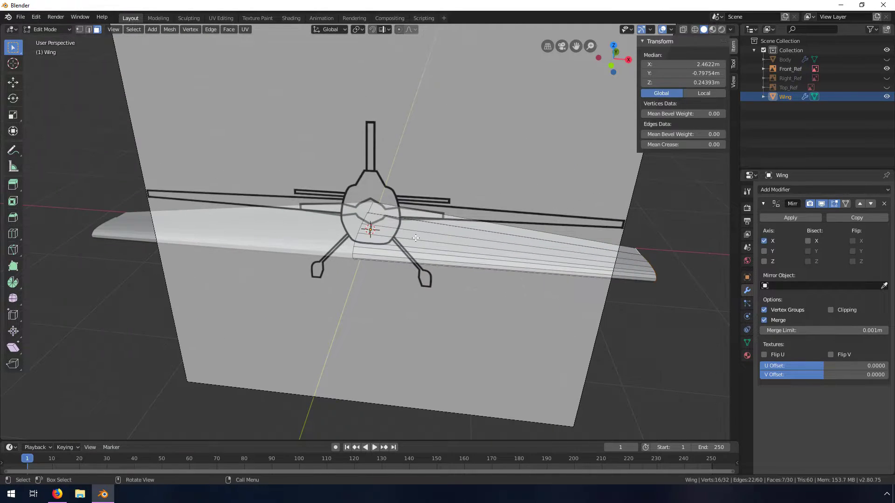
Step: Hide the front reference image, show the body, and inspect how the mirrored wings meet the fuselage
left_click(887, 69)
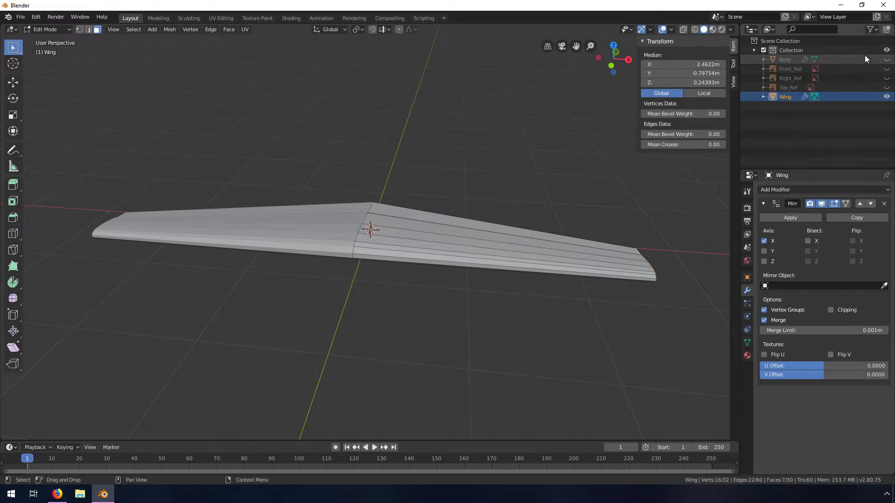
left_click(886, 60)
middle_click_drag(608, 186, 581, 236)
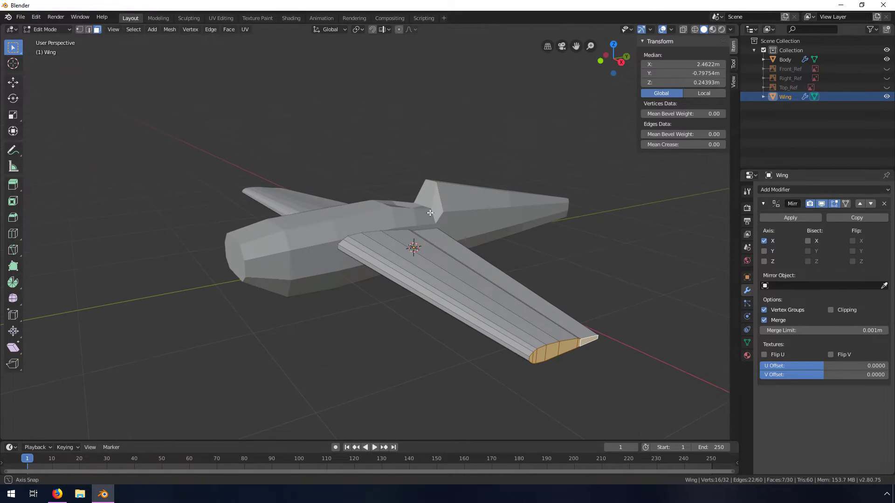
middle_click_drag(386, 248, 371, 246)
scroll(371, 246, "up", 5)
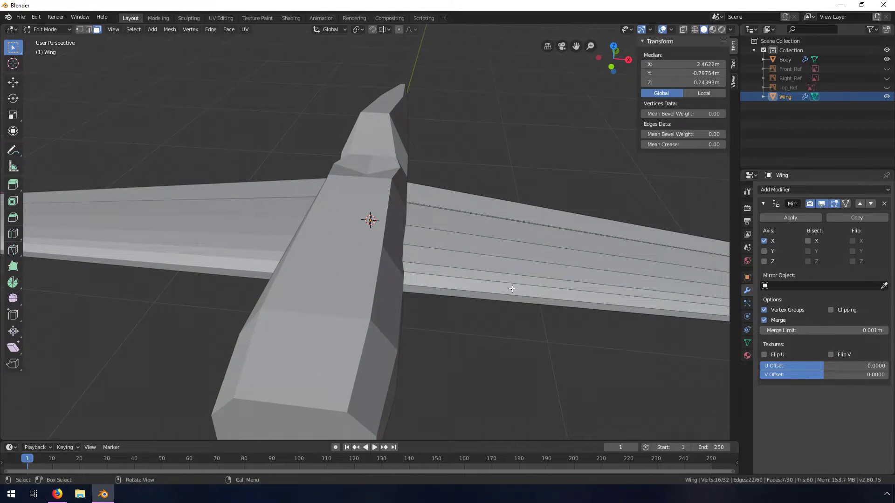
scroll(570, 267, "down", 5)
middle_click_drag(571, 267, 428, 269)
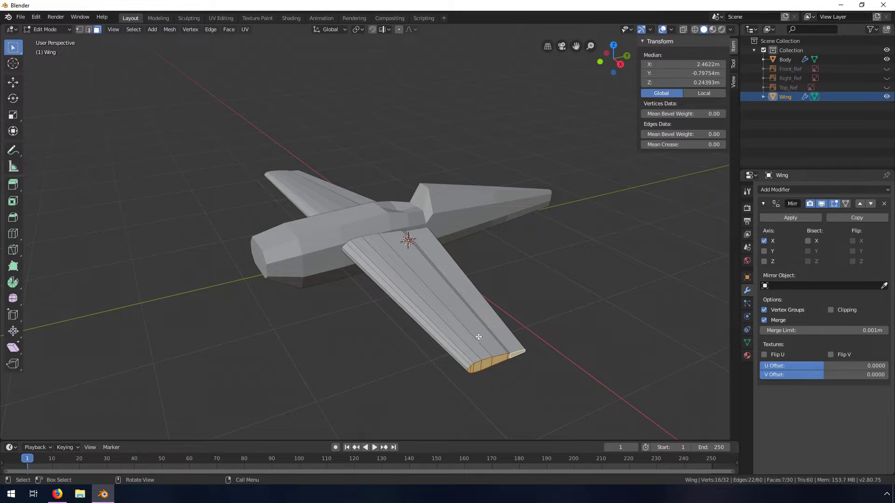
scroll(495, 314, "up", 3)
scroll(412, 280, "down", 3)
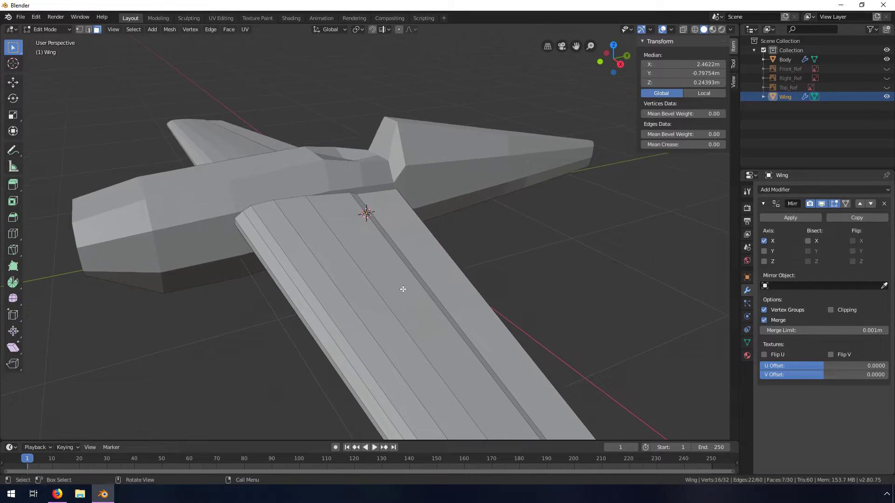
middle_click_drag(401, 292, 419, 285)
Step: Return to Object Mode and deselect the wing
key("Tab")
scroll(513, 213, "down", 2)
middle_click_drag(513, 216, 382, 255)
left_click(500, 195)
mouse_move(483, 208)
middle_mouse_down()
mouse_move(497, 204)
mouse_move(457, 204)
mouse_move(473, 205)
middle_mouse_up()
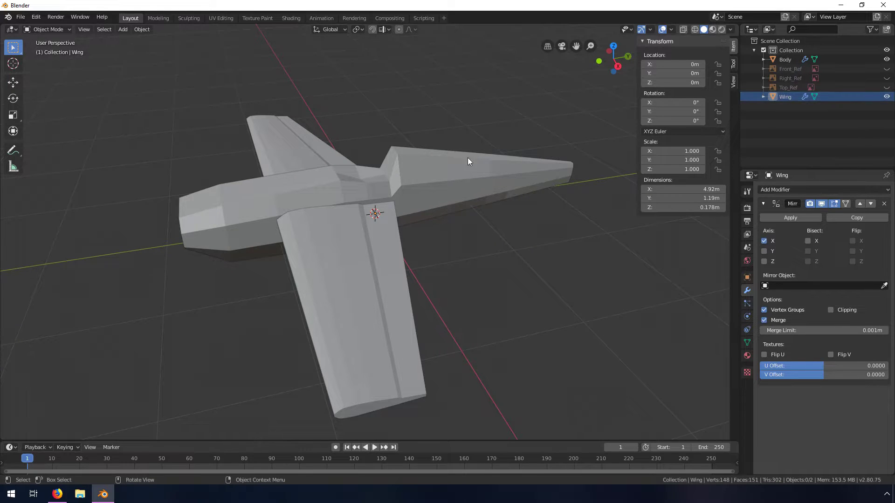
middle_click_drag(524, 181, 473, 192)
scroll(474, 193, "up", 3)
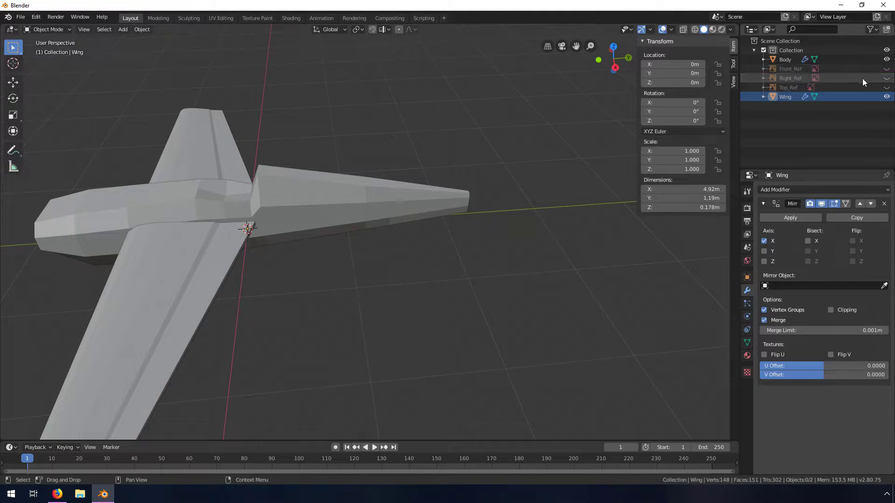
Step: Show the right reference image and compare its tail fin outline with the rear fuselage
left_click(887, 78)
middle_click_drag(466, 178, 437, 191)
scroll(420, 195, "up", 4)
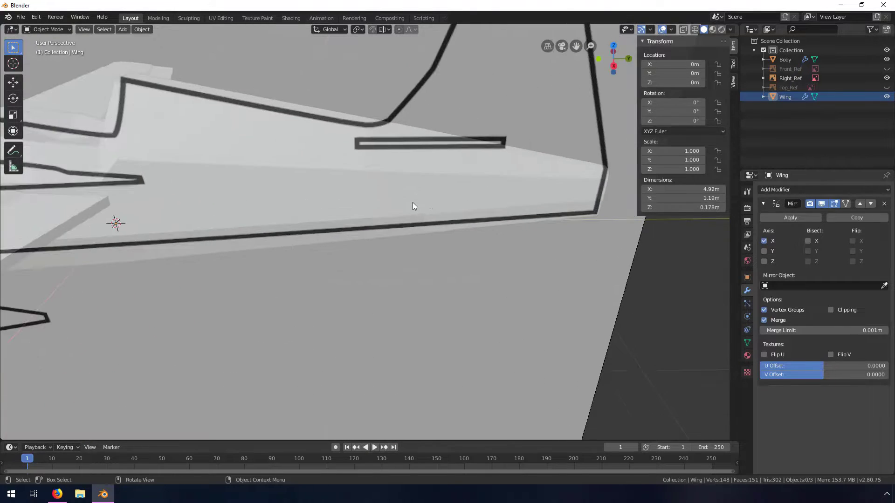
scroll(412, 203, "down", 2)
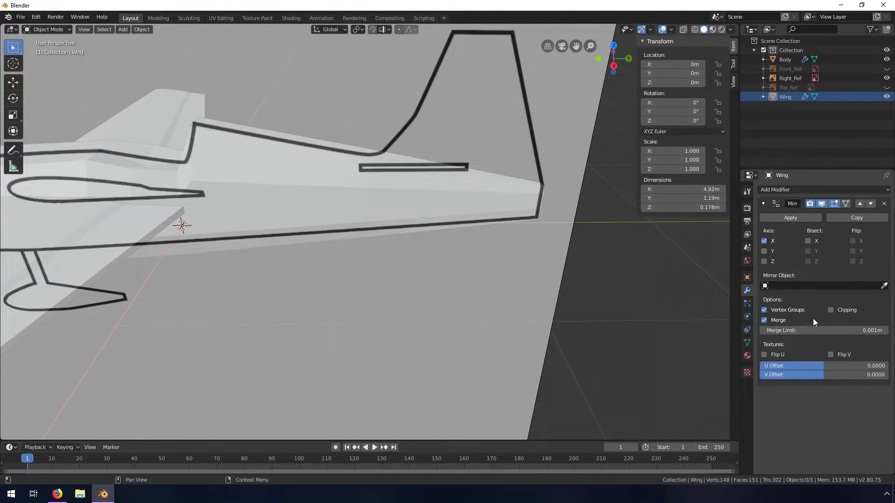
Step: Turn off the In Front display option for the right reference image
left_click(748, 357)
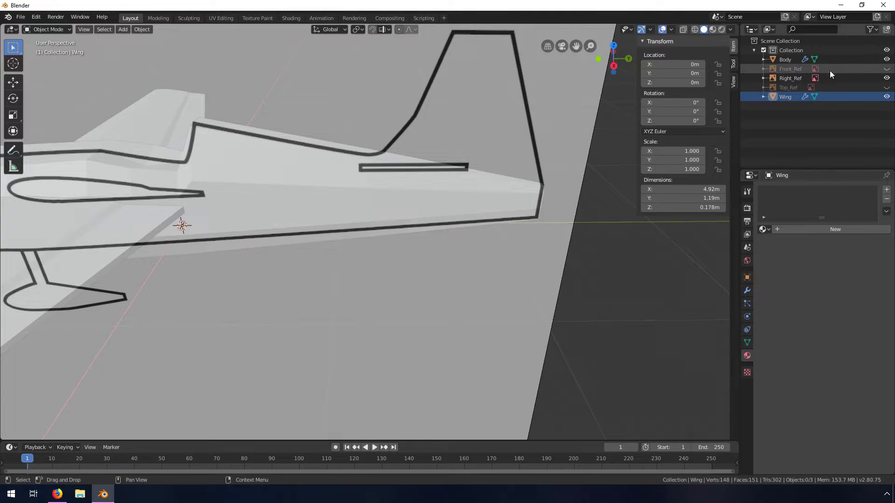
left_click(790, 79)
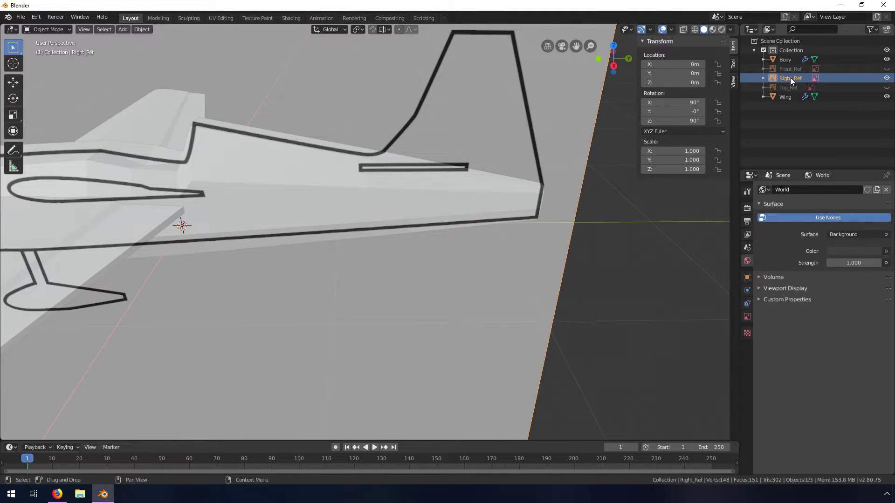
left_click(747, 317)
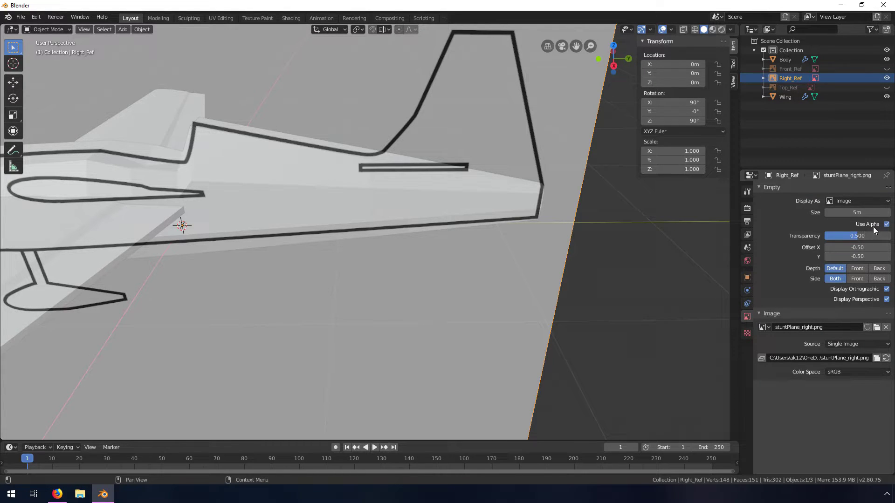
left_click(747, 277)
left_click(878, 411)
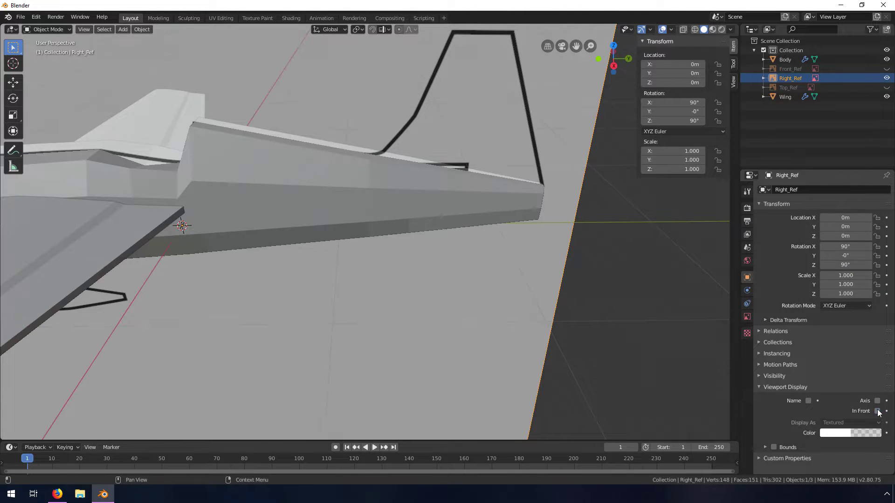
Step: Enter Edit Mode on the body and select the two rear top faces beneath the tail fin outline
middle_click_drag(457, 199, 422, 174)
left_click(422, 175)
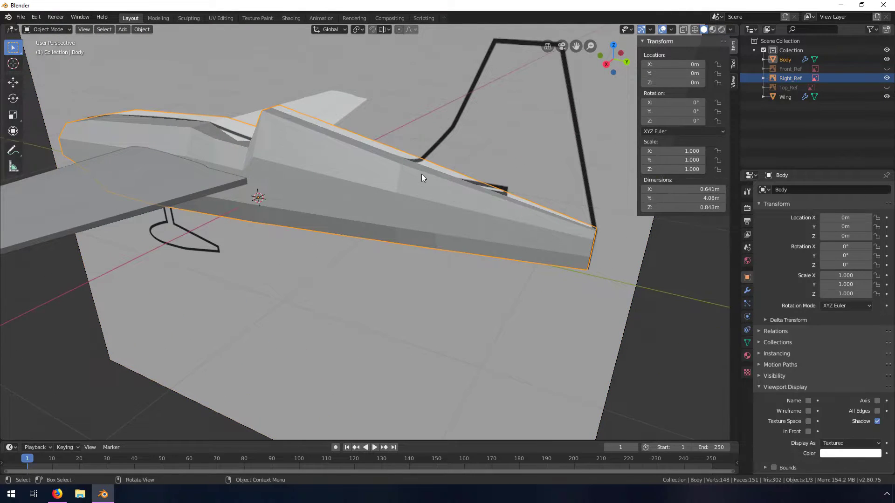
key("Tab")
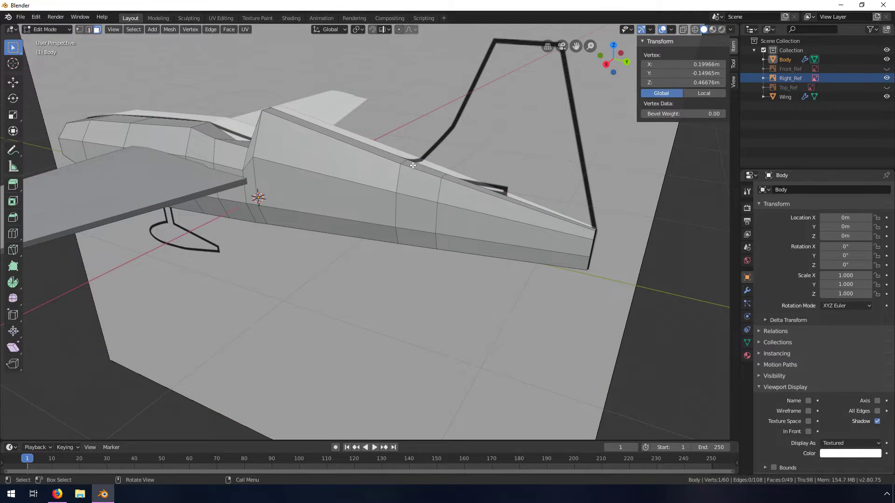
left_click(414, 167)
mouse_move(468, 193)
middle_mouse_down()
mouse_move(487, 185)
mouse_move(472, 188)
middle_mouse_up()
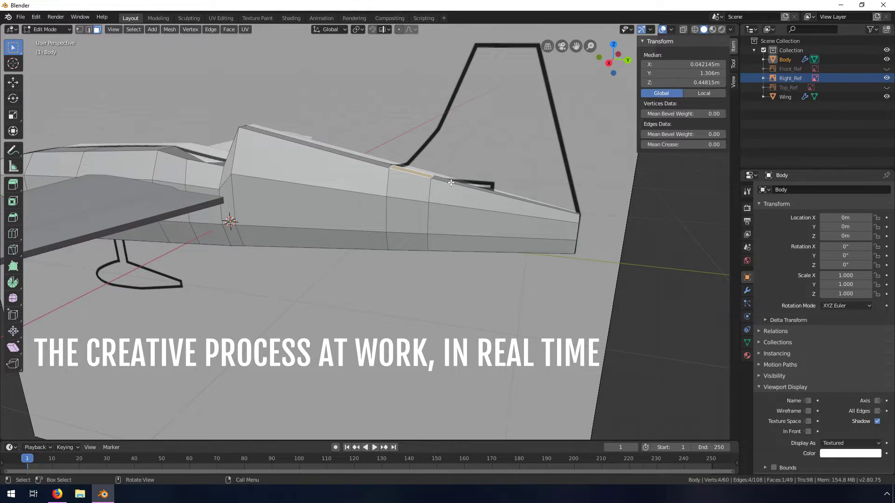
left_click(537, 197)
middle_click_drag(490, 198, 489, 189)
middle_click_drag(433, 186, 519, 180)
left_click(419, 155, "shift")
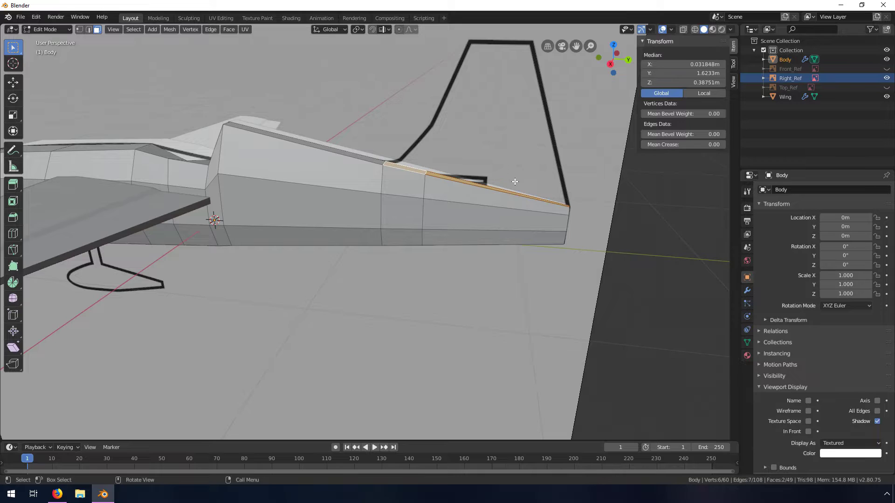
Step: Extrude the two selected top faces upward along their normal to start the tail fin
key("e")
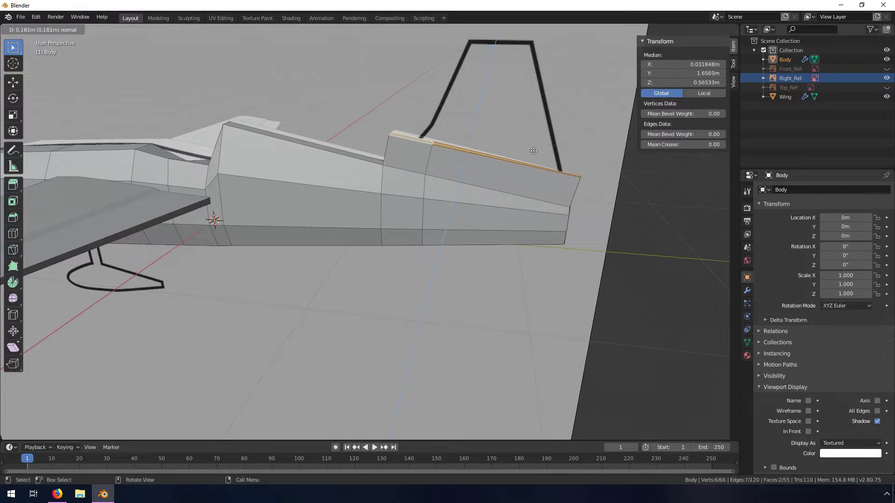
left_click(536, 125)
middle_click_drag(443, 156, 437, 84)
mouse_move(372, 99)
middle_mouse_down()
mouse_move(458, 106)
mouse_move(343, 100)
mouse_move(365, 90)
middle_mouse_up()
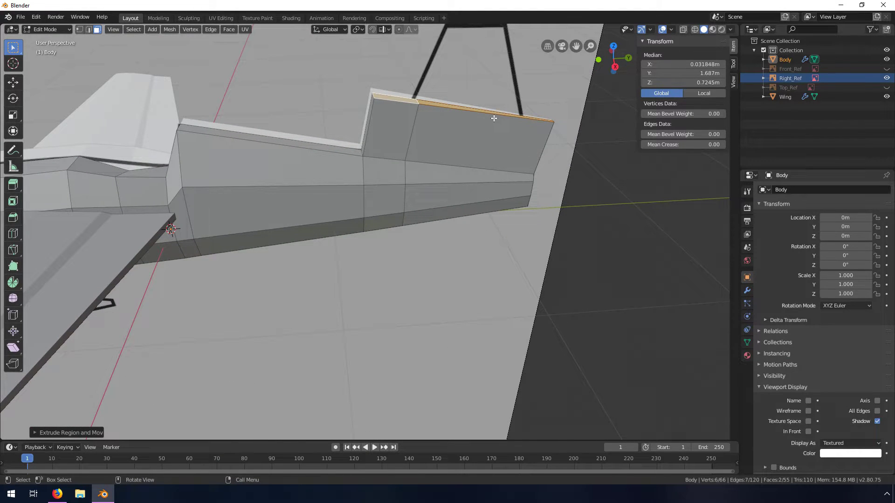
Step: Set the transform orientation to Normal and lower the extruded faces along normal Z to a median height of about 0.47 m
left_click(359, 30)
left_click(337, 28)
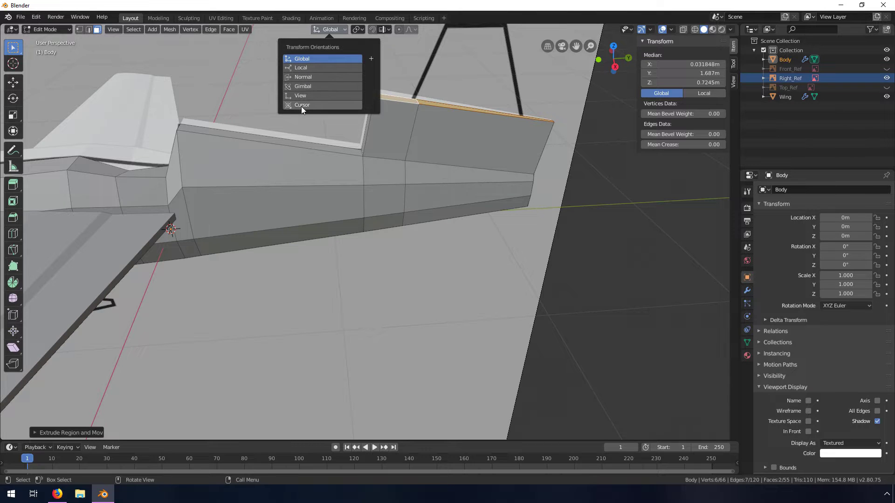
left_click(302, 76)
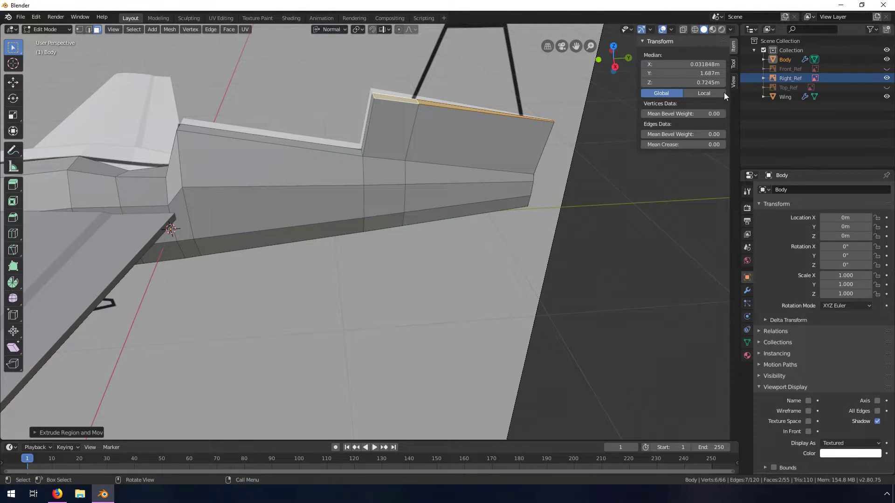
key("g")
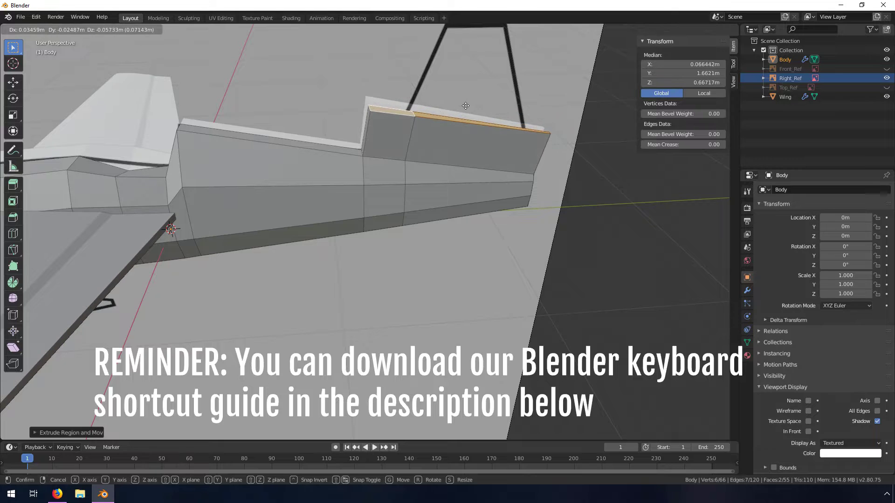
key("z")
key("z")
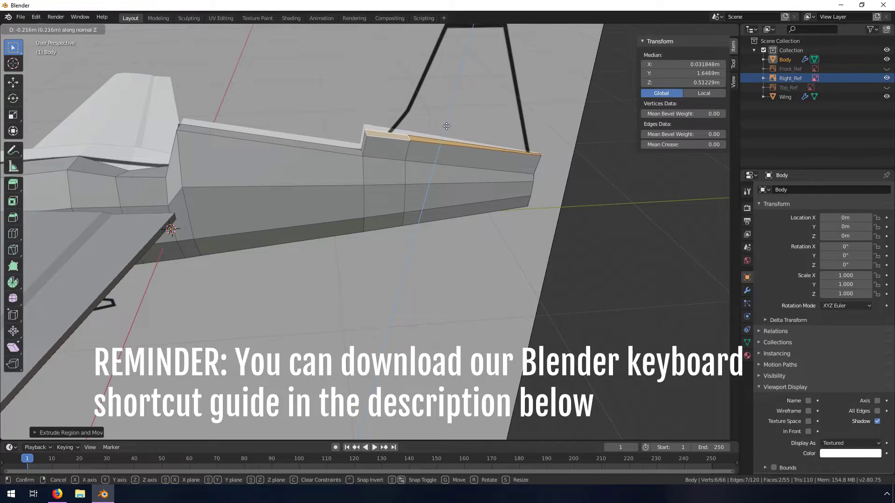
left_click(445, 132)
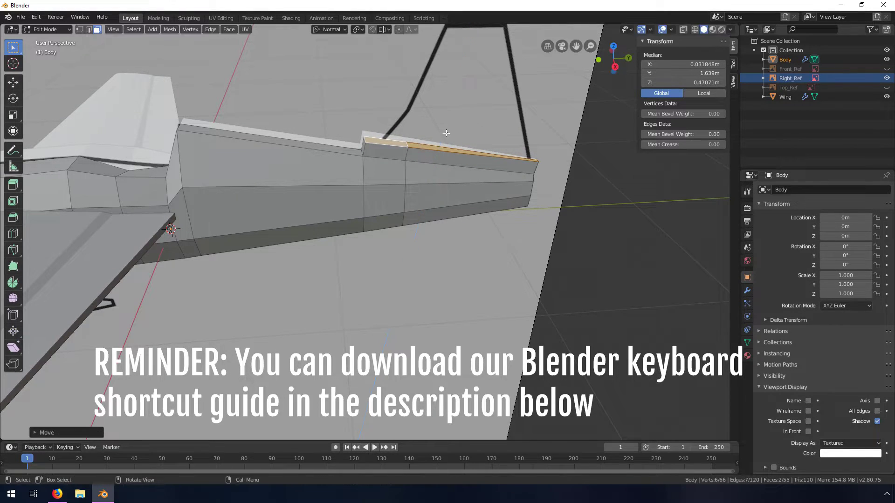
Step: Switch to edge selection and select the two outer side edges along the top of the extruded tail fin faces
middle_click_drag(483, 109, 555, 144)
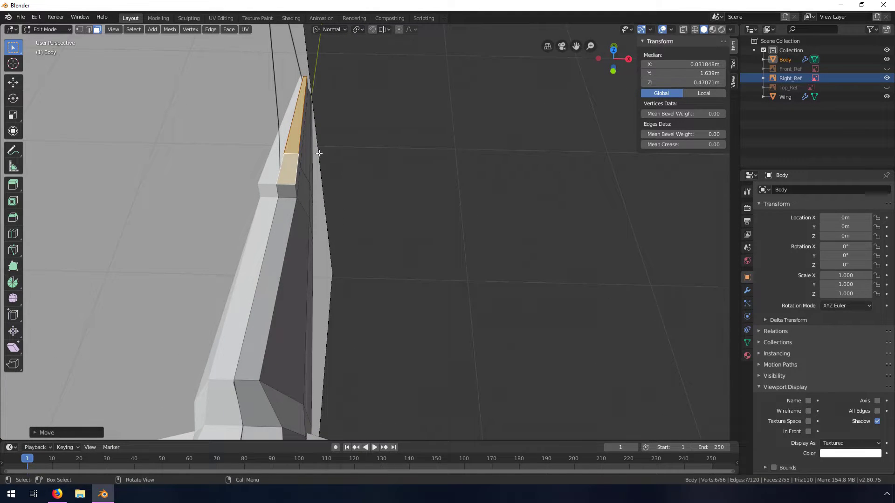
left_click(297, 156)
left_click(300, 128)
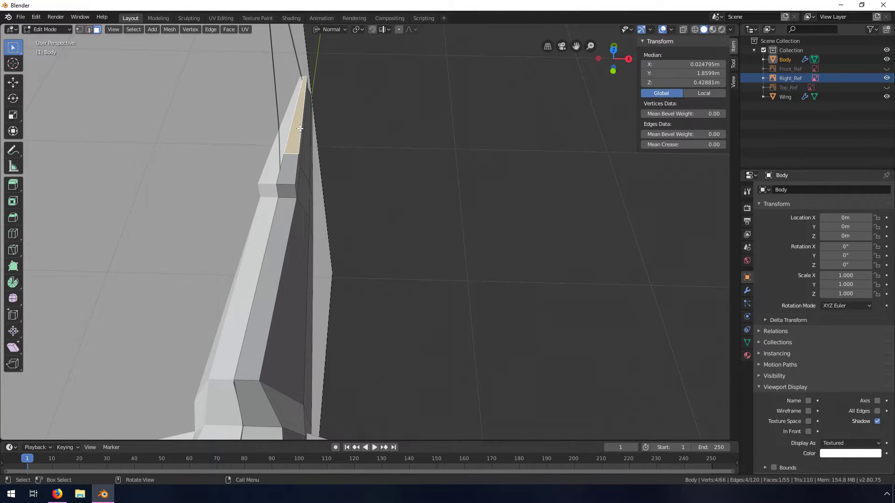
left_click(88, 29)
left_click(298, 129)
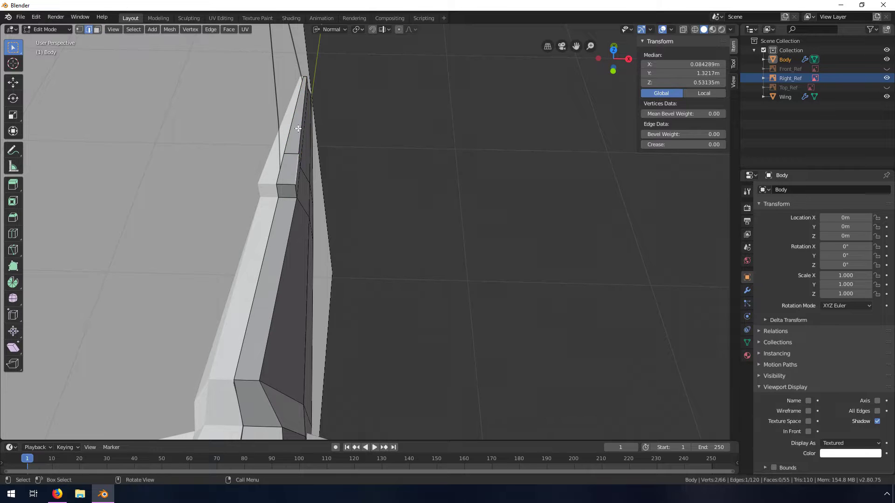
left_click(302, 171, "shift")
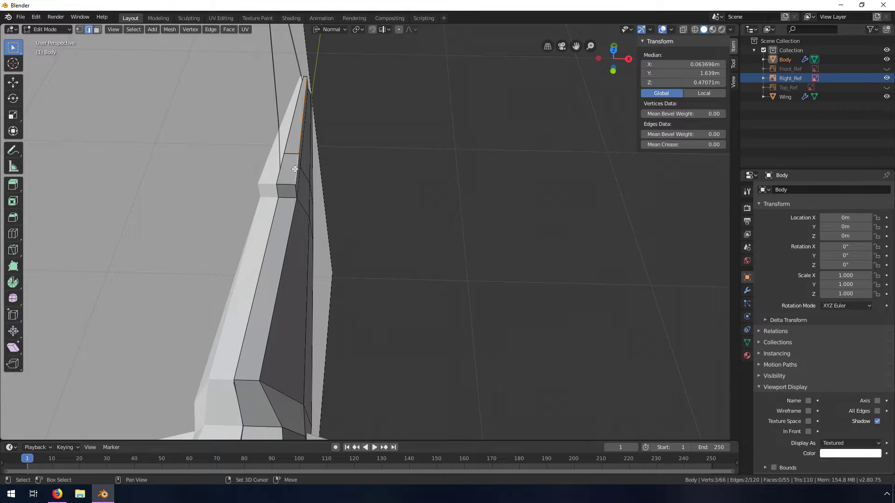
Step: Set the pivot point to 3D Cursor and the transform orientation to Global
middle_click_drag(309, 171, 329, 150)
left_click(360, 29)
left_click(338, 66)
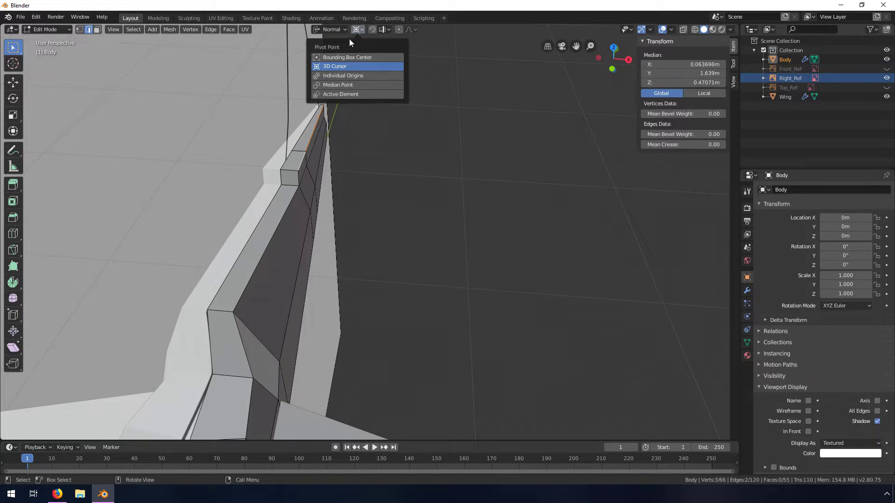
left_click(337, 30)
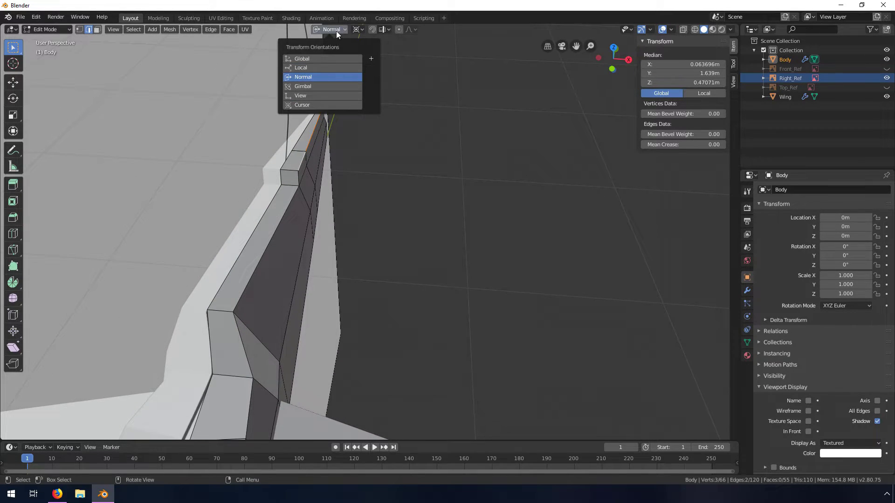
left_click(311, 59)
middle_click_drag(384, 165, 391, 168)
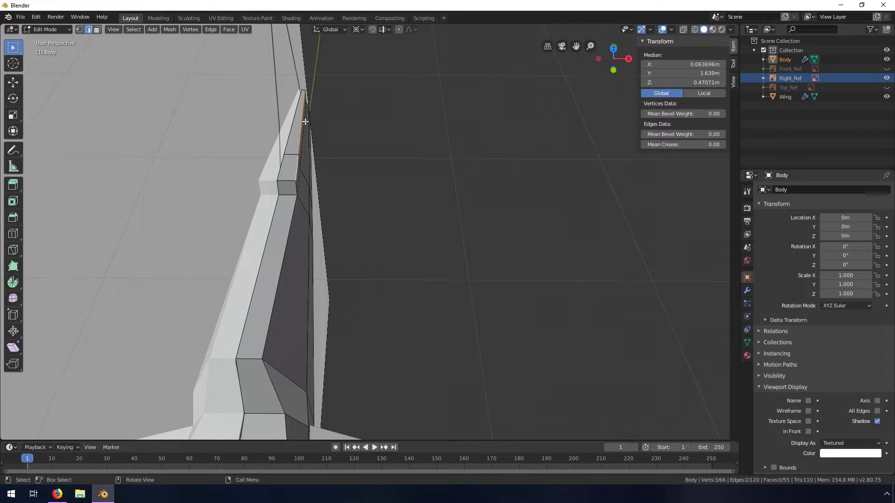
middle_click_drag(399, 150, 429, 149)
key("s")
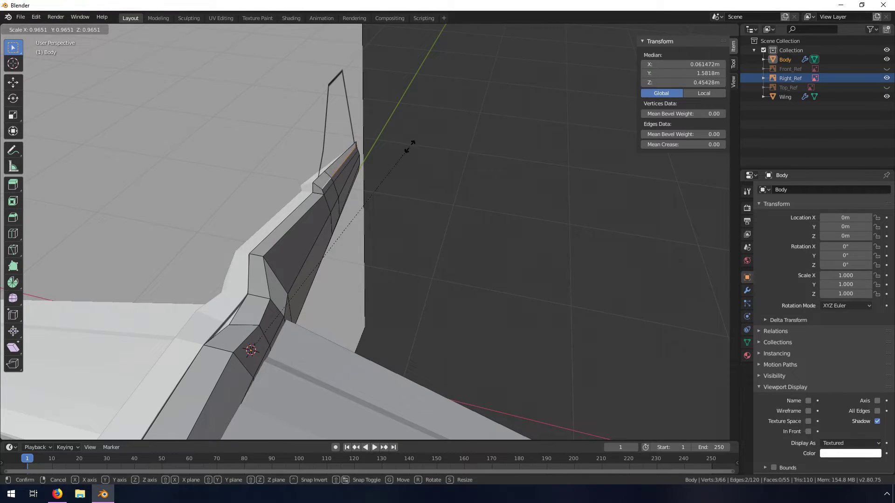
key("x")
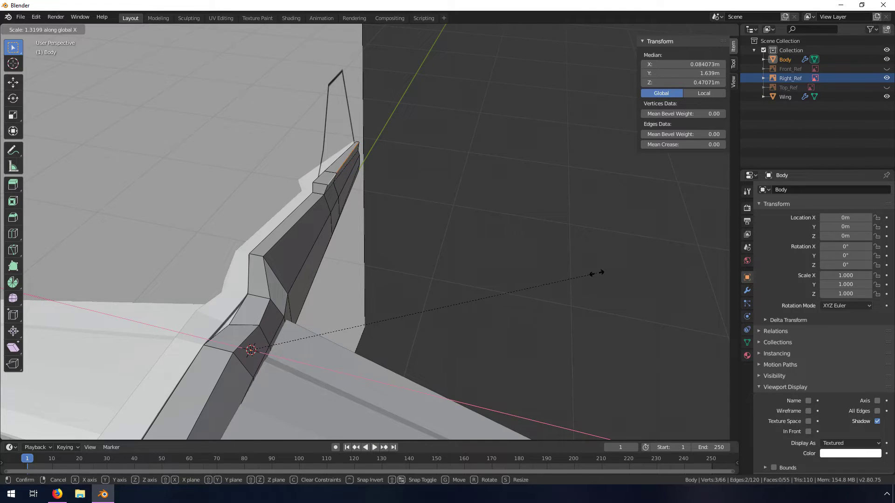
key("0")
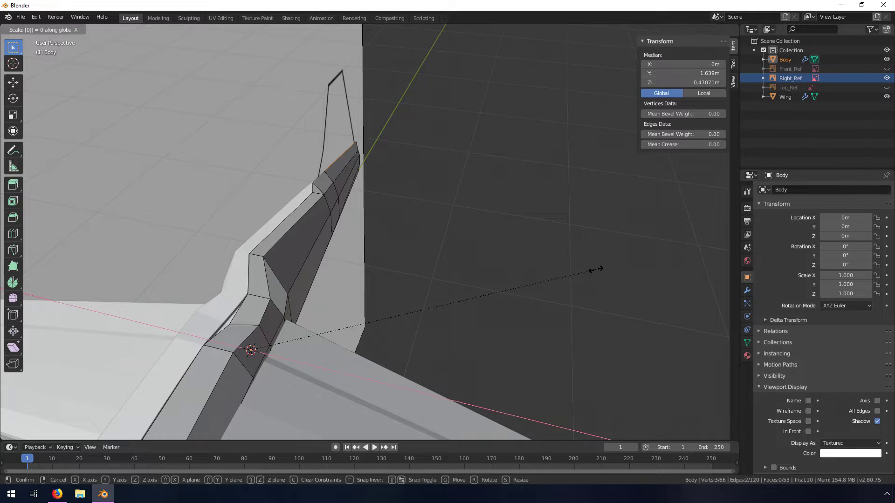
right_click(510, 273)
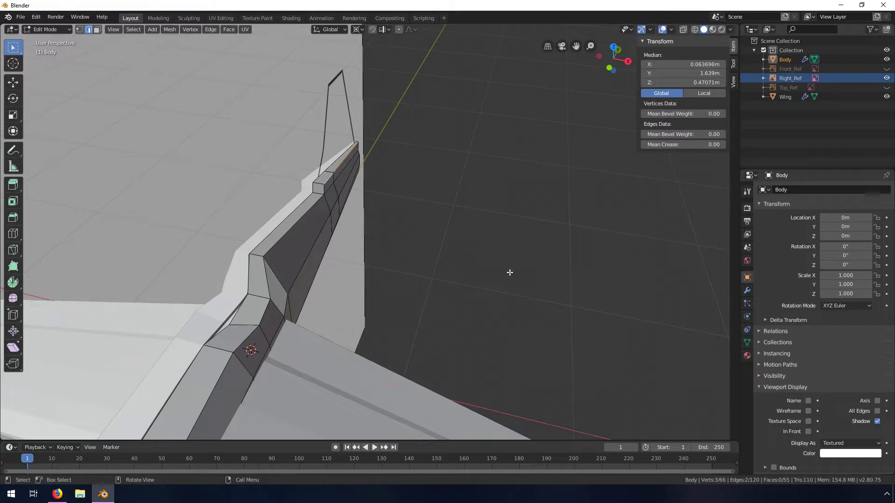
Step: Set the pivot point to Median Point and flatten the two selected edges along global X by scaling them to 0
left_click(344, 28)
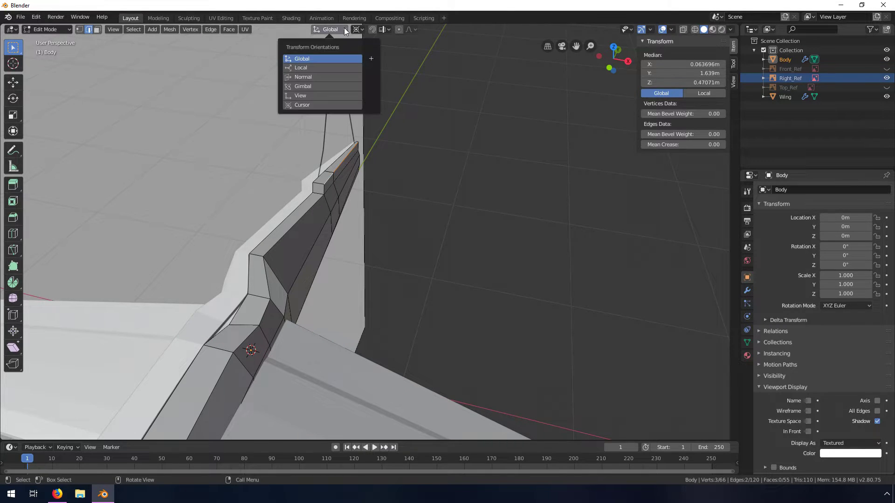
left_click(357, 28)
left_click(342, 85)
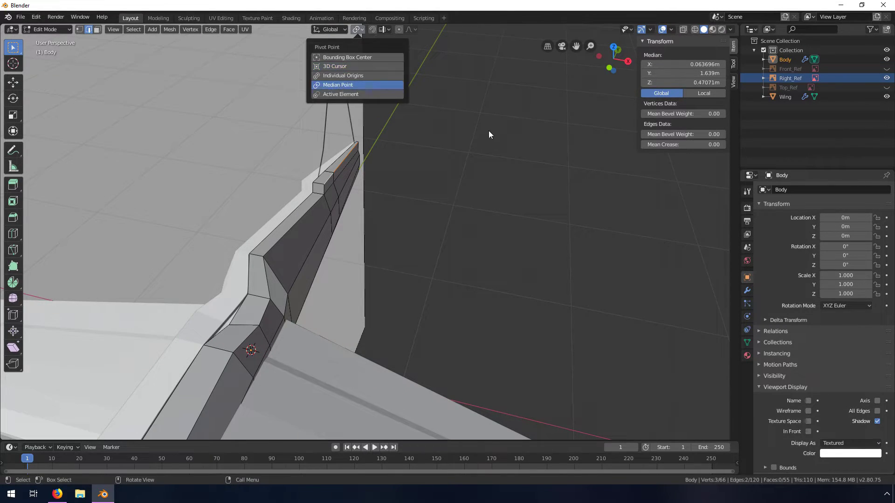
key("s")
type("0")
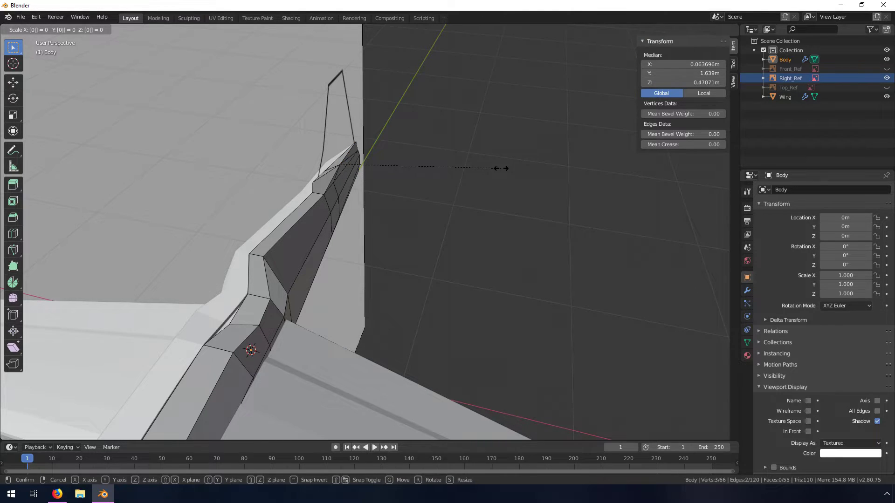
key("Return")
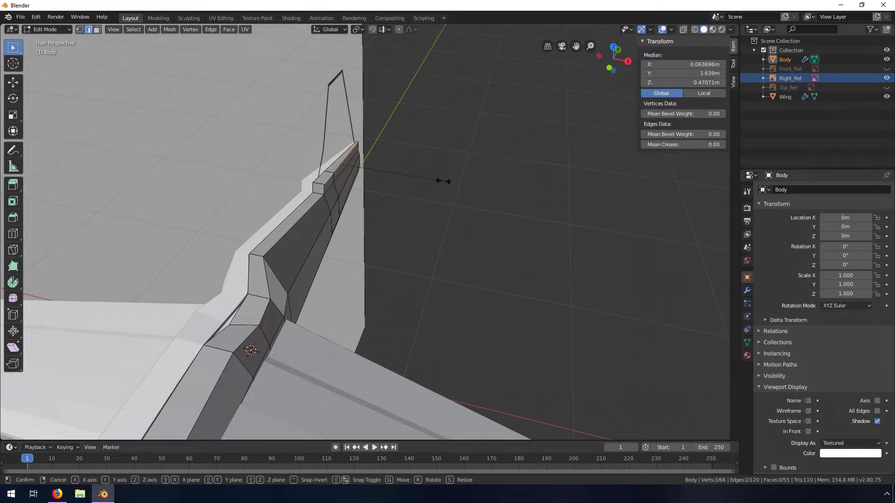
key("s")
key("x")
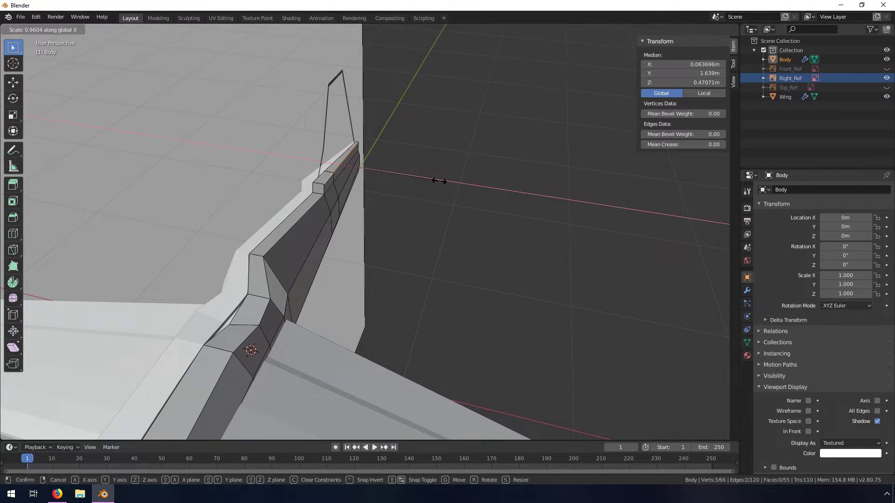
left_click(439, 181)
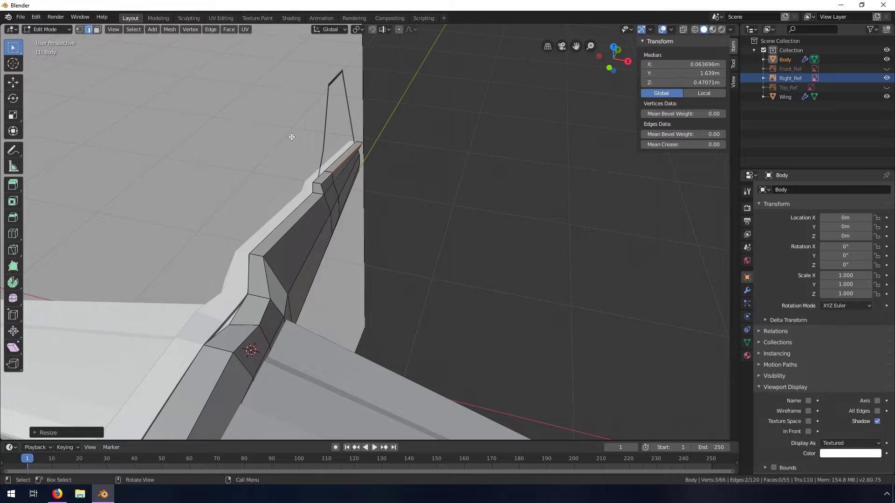
Step: Move the two flattened edges along global X toward the centre line, to a median X of about 0.014 m
scroll(292, 136, "up", 3)
middle_click_drag(298, 153, 448, 152)
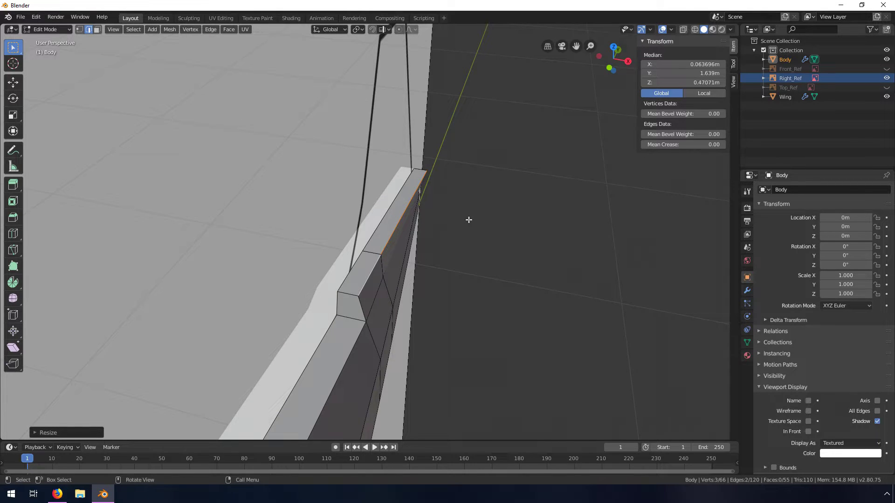
key("g")
key("x")
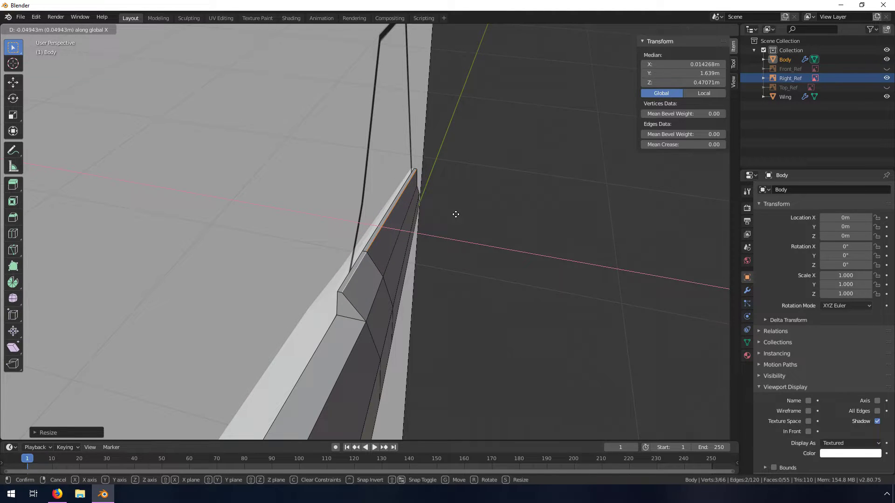
left_click(456, 215)
Step: Select the middle cross edge and move it to the fin outline's upper front corner in right view, at about Y 1.63 m, Z 1.16 m
middle_click_drag(430, 267, 336, 278)
scroll(254, 214, "up", 2)
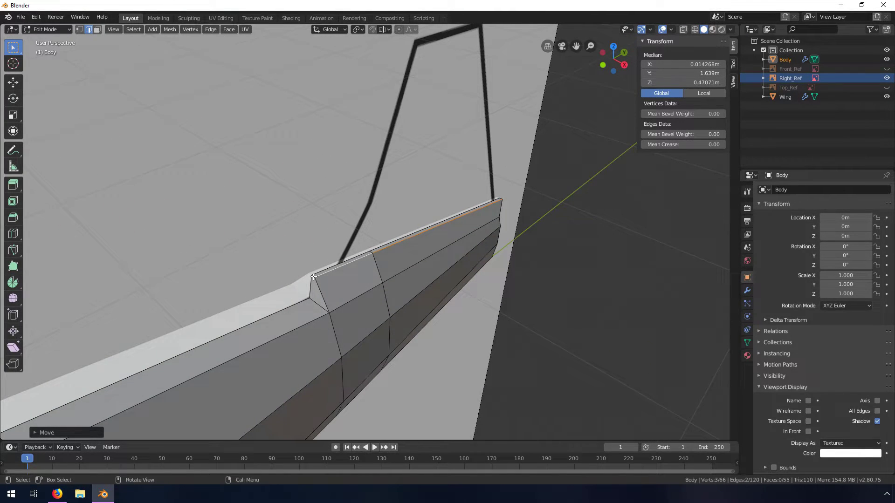
left_click(314, 275)
middle_click_drag(391, 262, 436, 266)
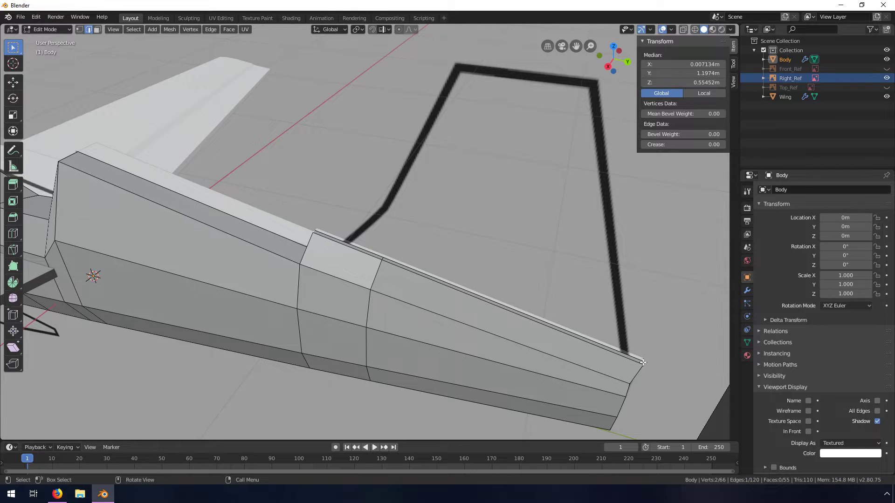
left_click(382, 258)
left_click(645, 362, "shift")
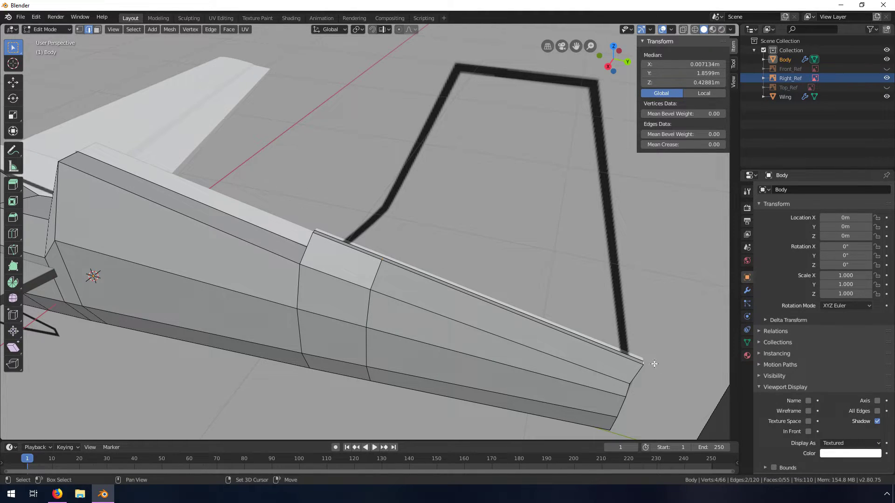
left_click(382, 258)
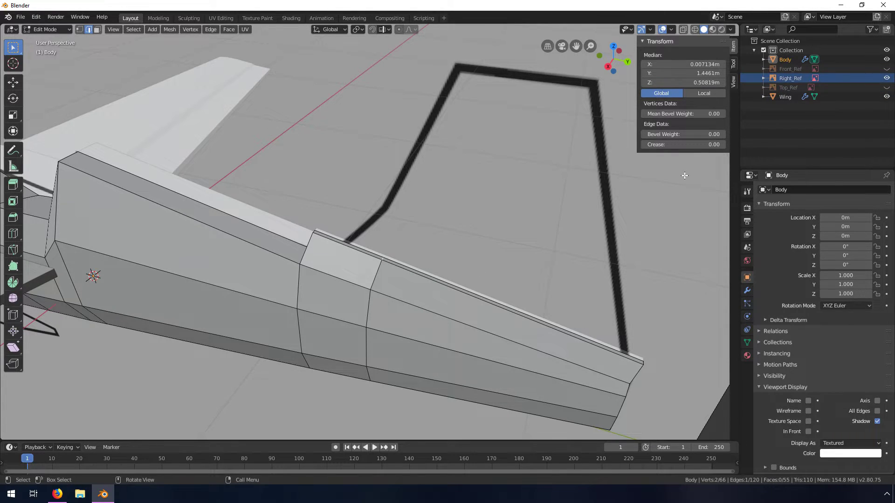
key("KP_3")
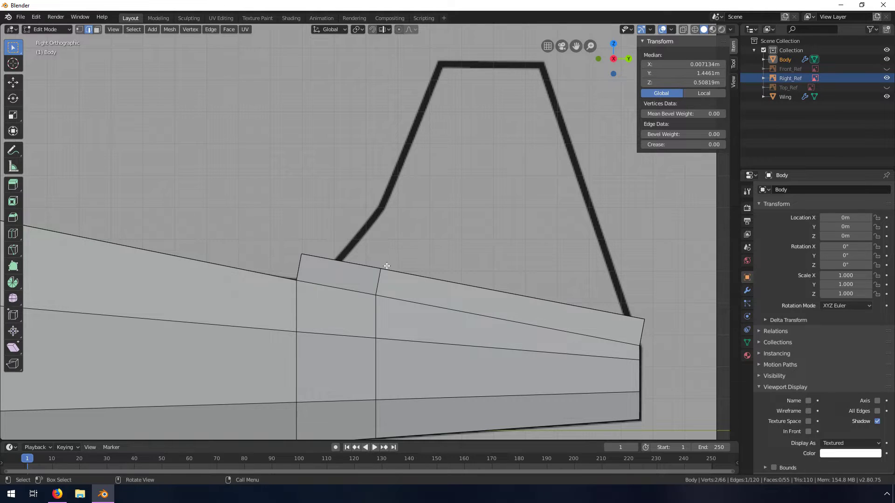
key("g")
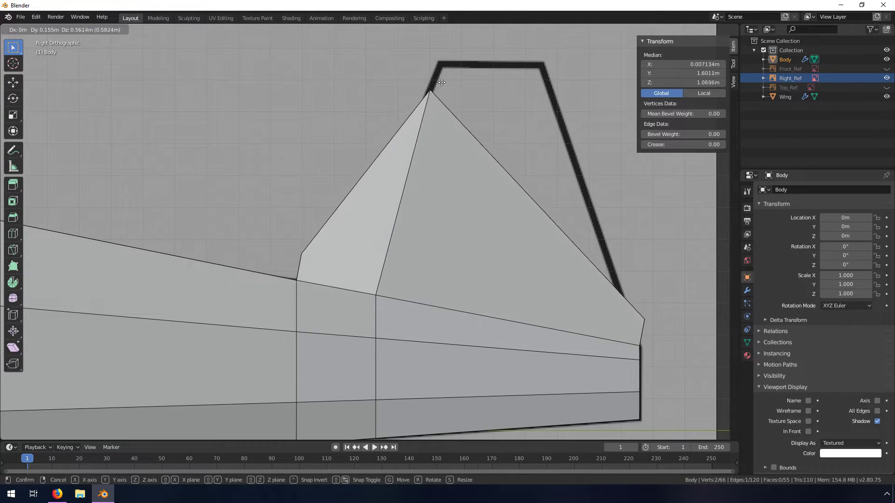
left_click(448, 59)
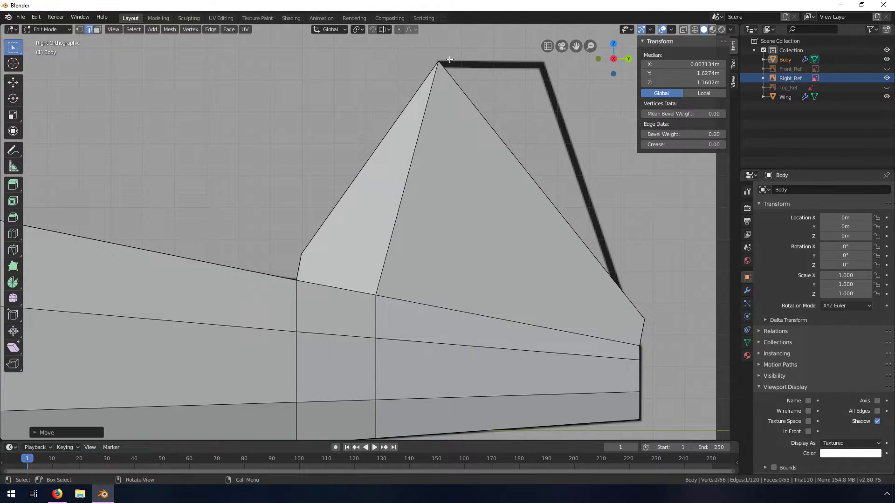
Step: Select the rearmost cross edge and move it to the fin outline's upper rear corner in right view, at about Y 1.96 m, Z 1.16 m
middle_click_drag(666, 340, 615, 344)
left_click(606, 375)
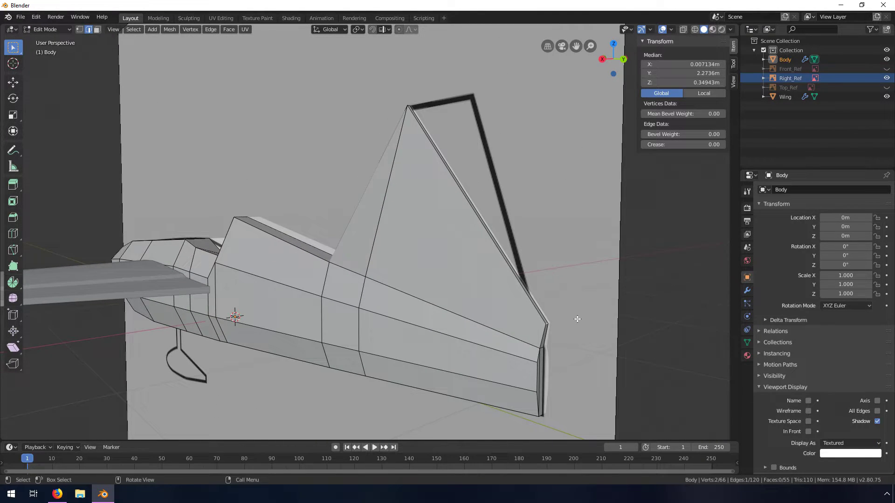
key("KP_3")
key("g")
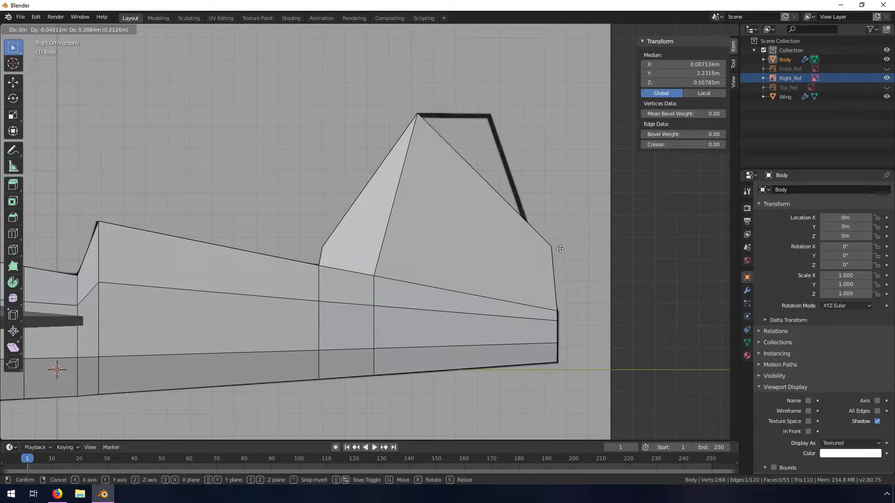
left_click(507, 139)
Step: Select the fin's front cross edge and move it to the outline's lower front bend in right view, at about Y 1.33 m, Z 0.57 m
middle_click_drag(311, 238, 324, 253)
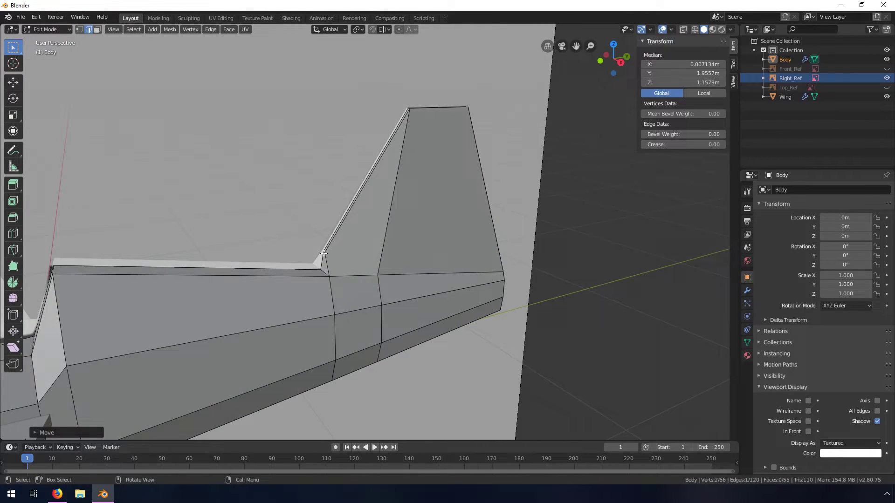
key("ctrl+z")
scroll(328, 269, "up", 3)
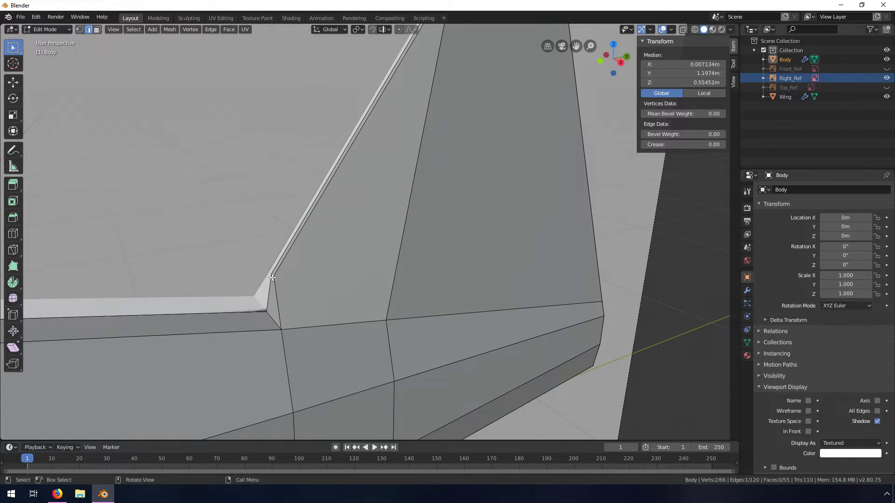
scroll(269, 296, "down", 1)
key("KP_3")
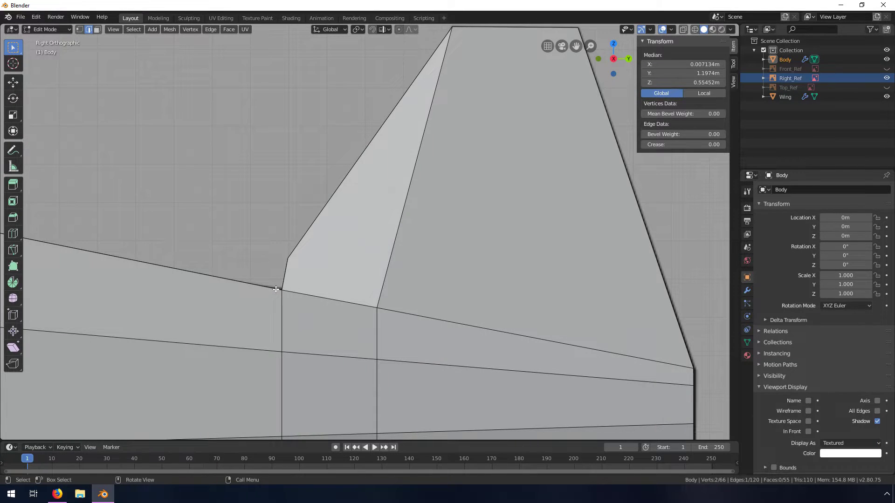
key("g")
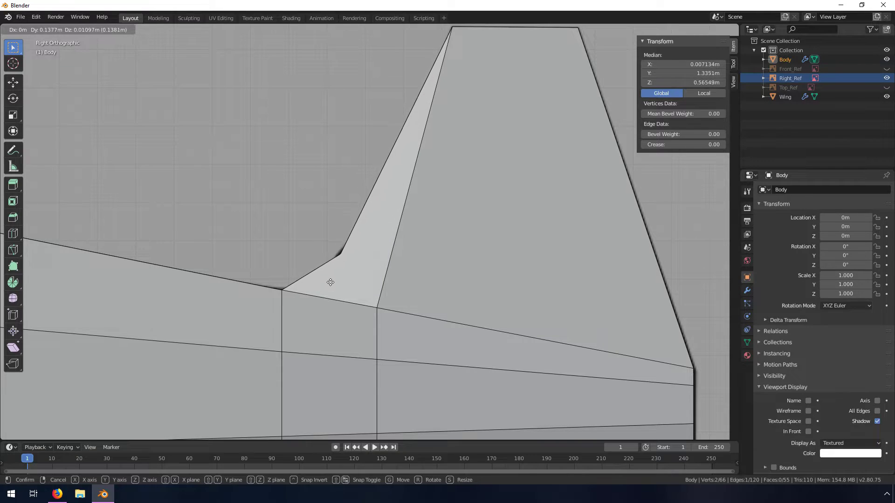
left_click(327, 281)
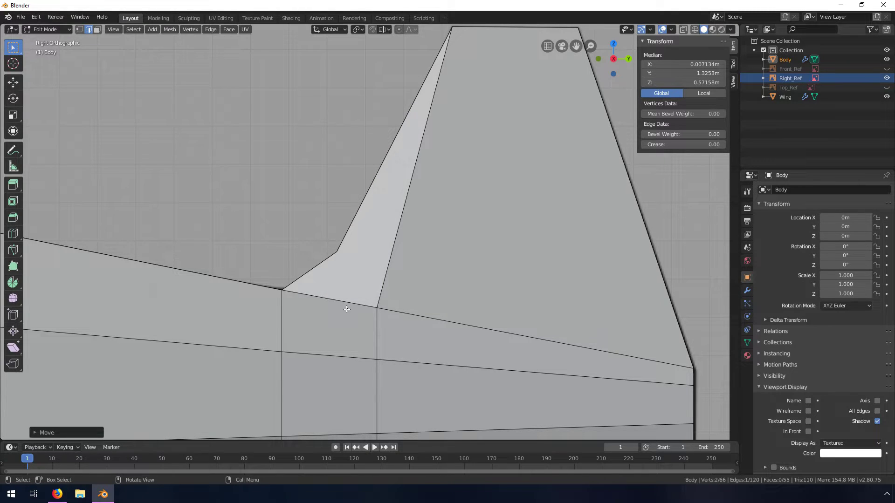
middle_click_drag(320, 292, 347, 272)
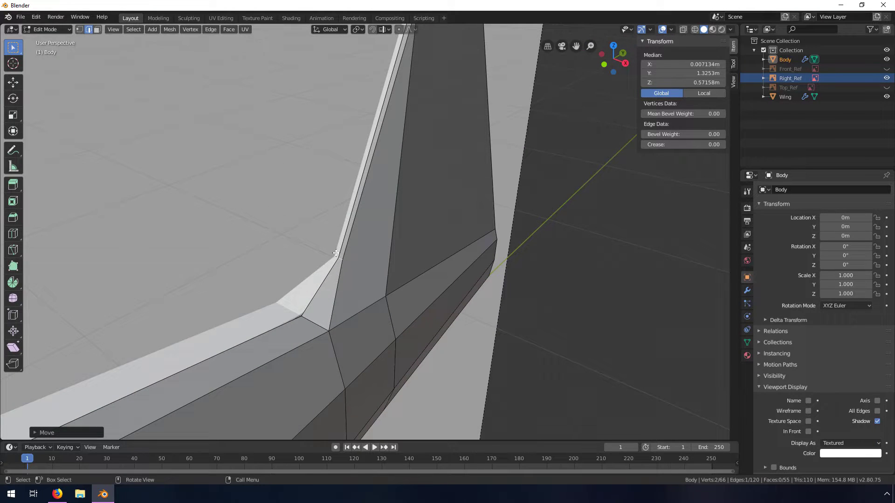
middle_click_drag(344, 261, 320, 259)
scroll(320, 259, "down", 3)
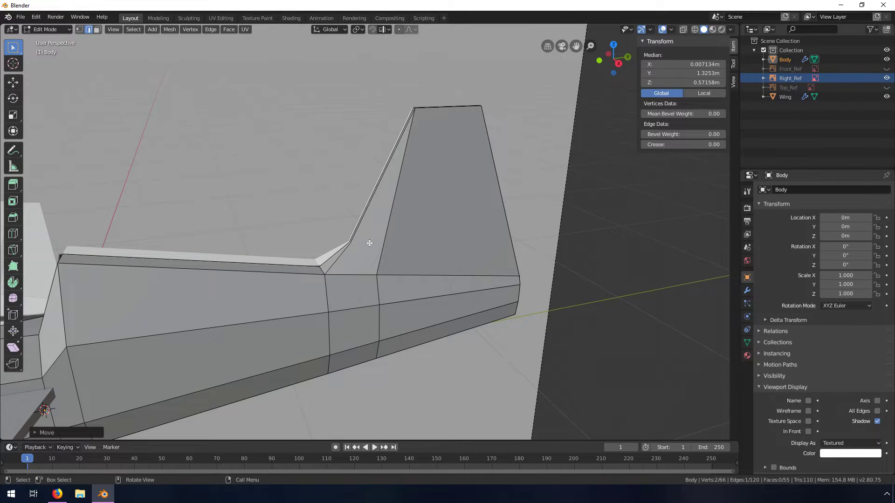
Step: Leave Edit Mode on the Body and show the Top_Ref reference image
scroll(340, 247, "down", 1)
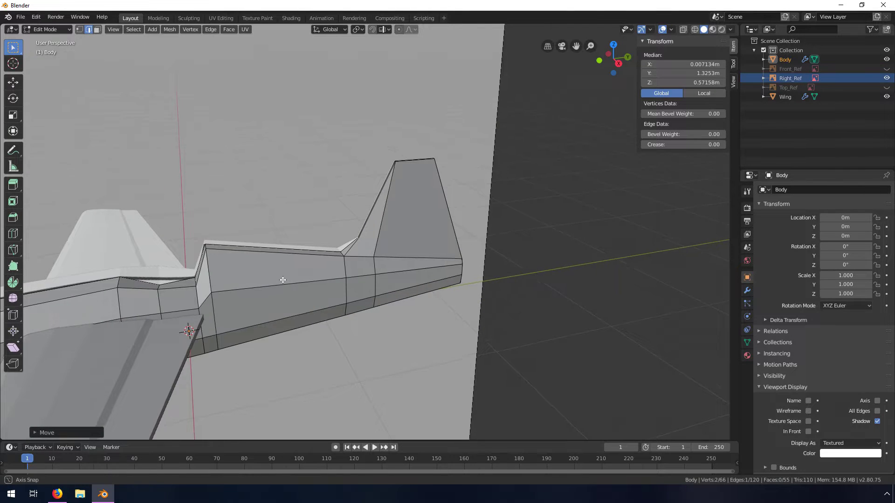
mouse_move(293, 277)
middle_mouse_down()
mouse_move(355, 282)
mouse_move(280, 260)
mouse_move(356, 260)
mouse_move(331, 275)
mouse_move(300, 270)
middle_mouse_up()
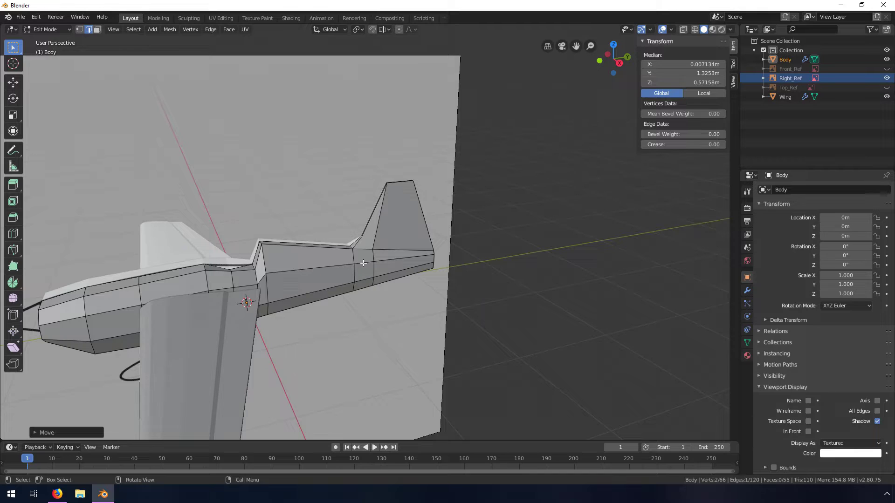
key("Tab")
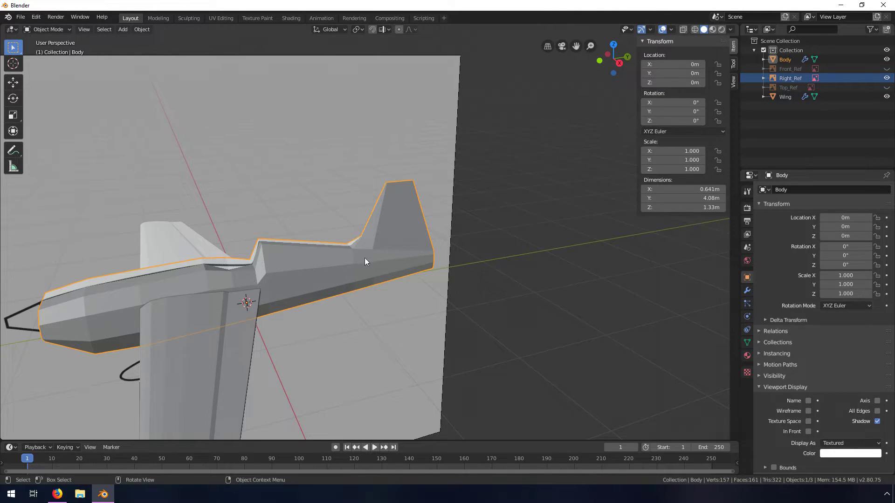
middle_click_drag(412, 275, 385, 241)
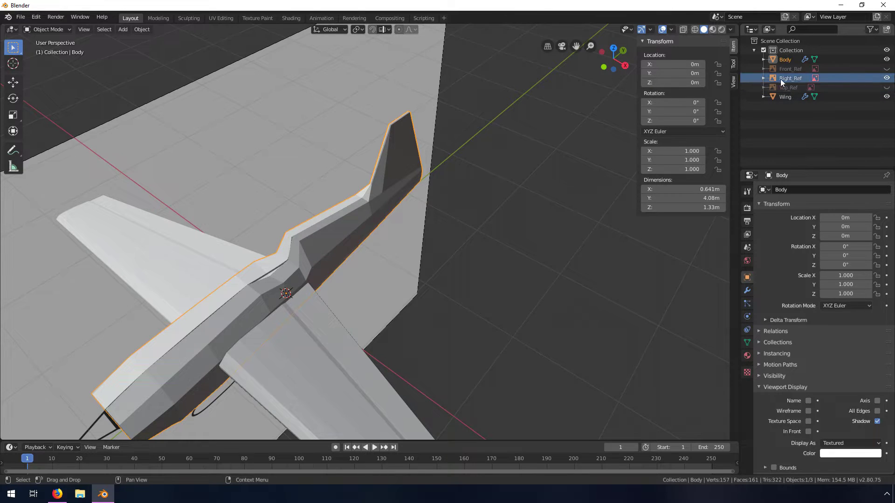
left_click(887, 88)
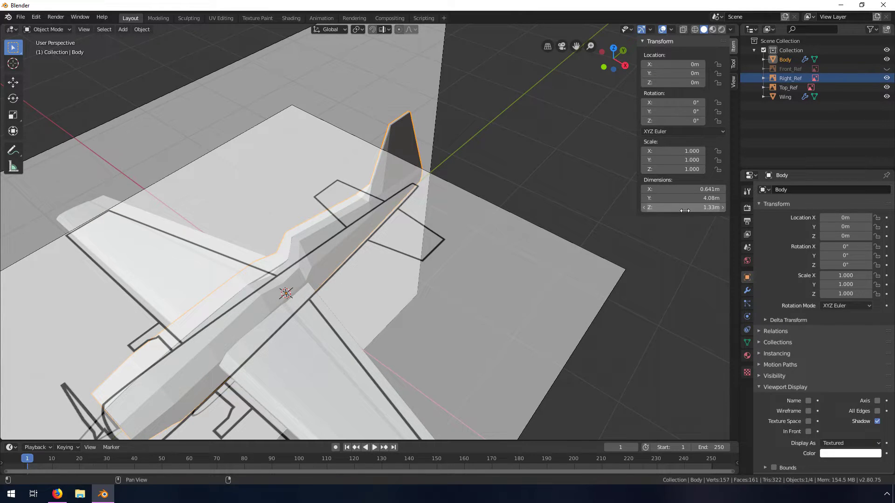
Step: Switch to right view and hide the Body and Wing objects so the reference outlines are unobstructed
key("KP_3")
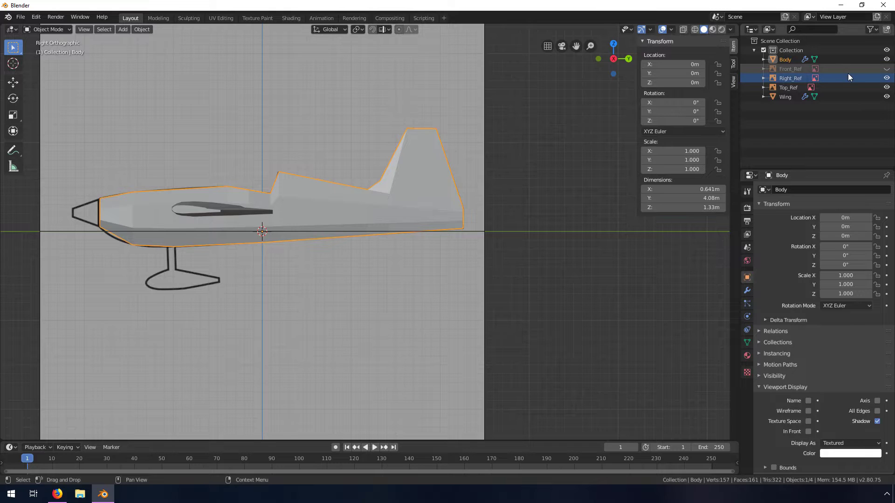
left_click(886, 60)
left_click(886, 96)
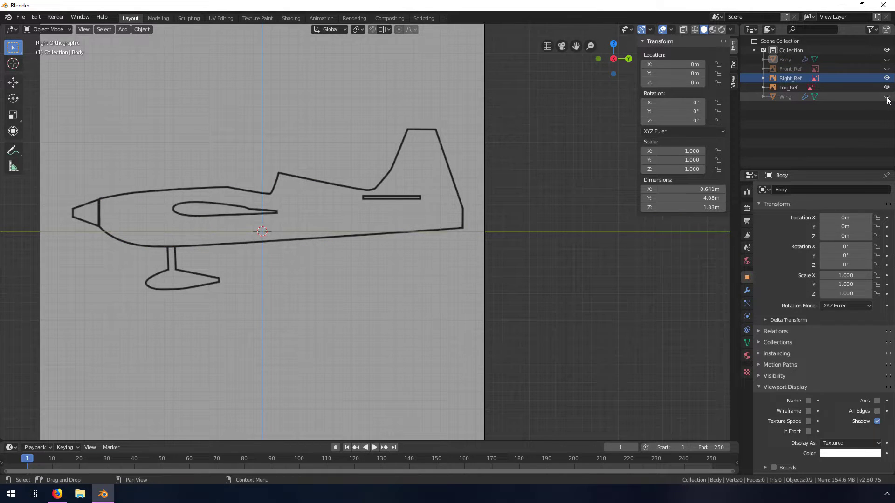
Step: Add a cube mesh as the base for the horizontal stabilizer
scroll(394, 203, "up", 5)
middle_click_drag(397, 151, 336, 209, "shift")
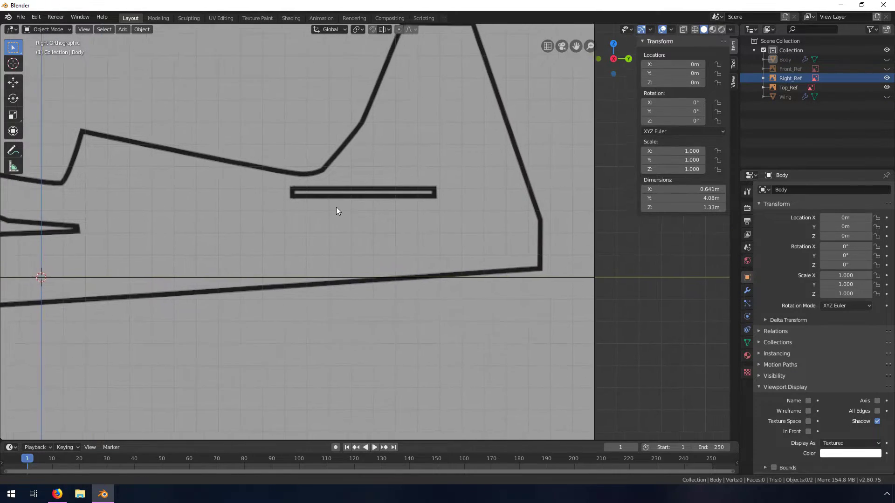
scroll(289, 215, "up", 3)
scroll(205, 201, "down", 2)
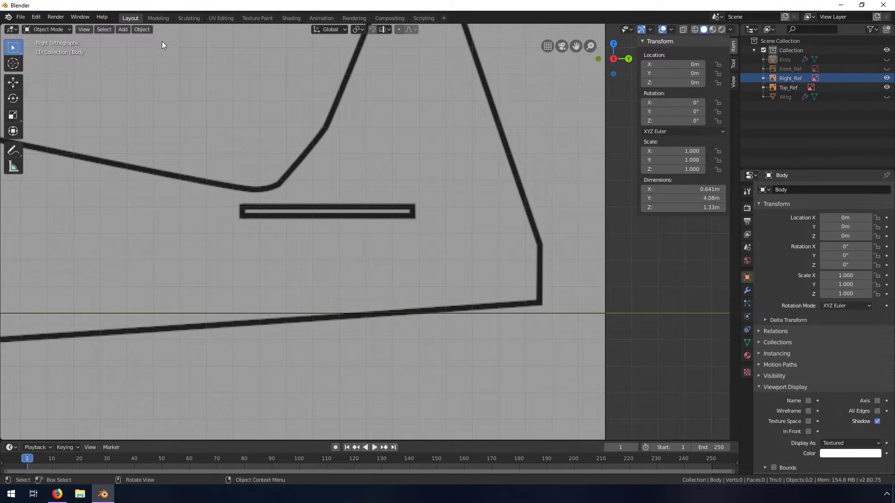
left_click(126, 30)
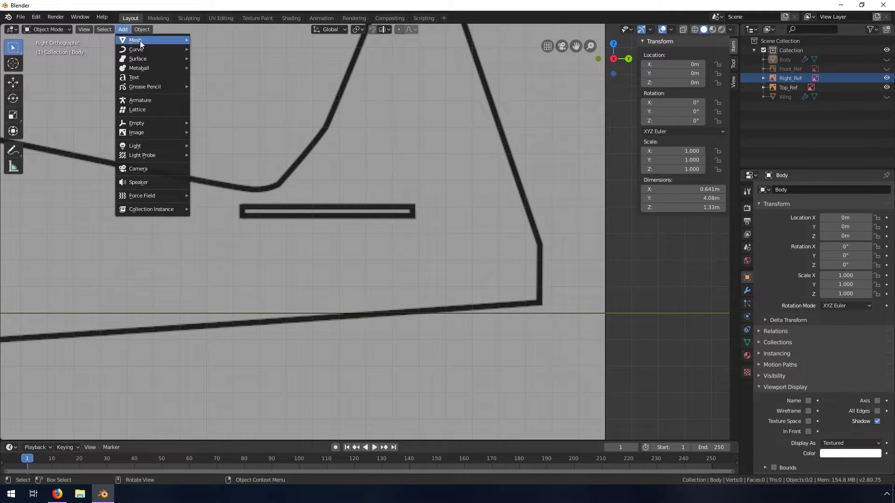
mouse_move(138, 40)
left_click(211, 50)
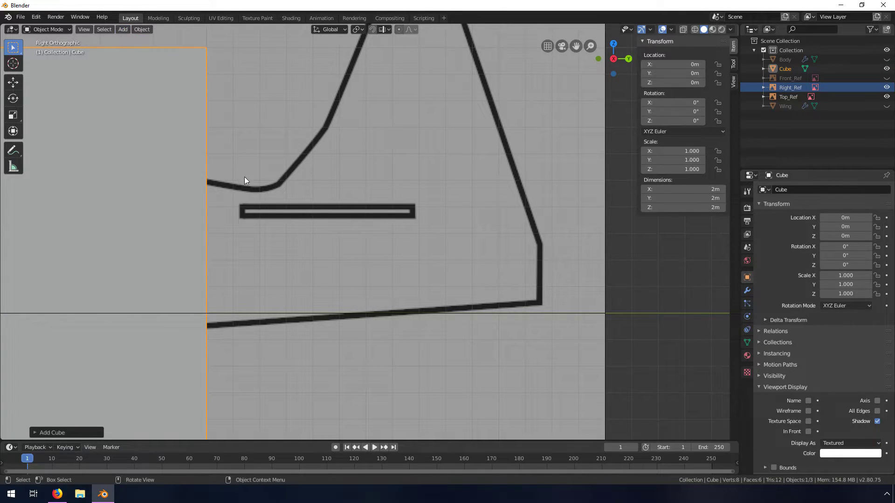
scroll(256, 175, "down", 7)
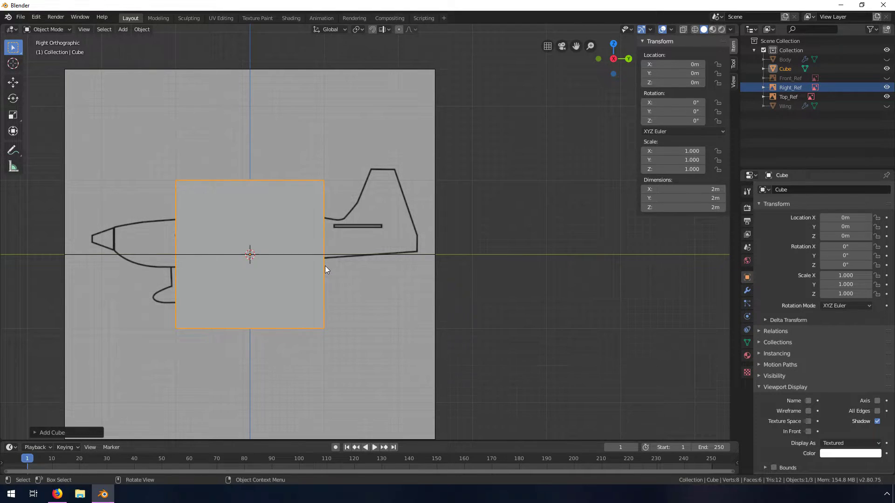
scroll(326, 269, "up", 3)
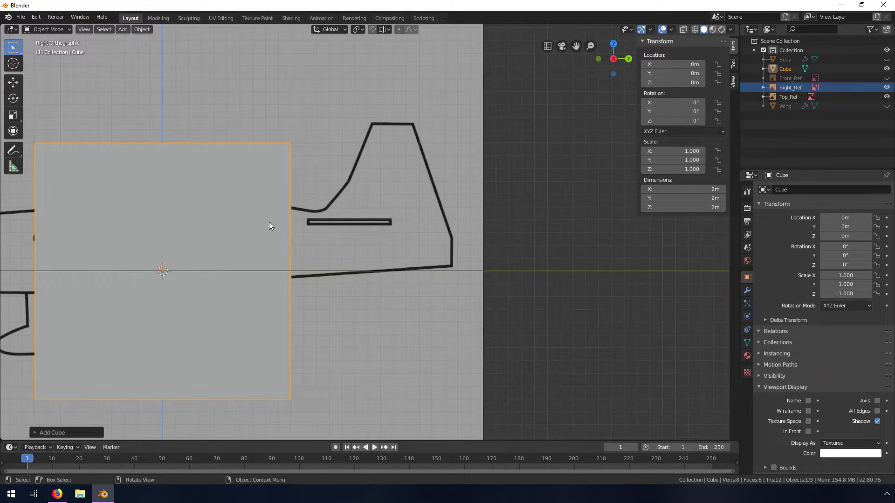
Step: In vertex mode with X-ray on, move the cube's rear vertices along global Y to the stabilizer outline's rear end, at about Y 1.79 m
key("Tab")
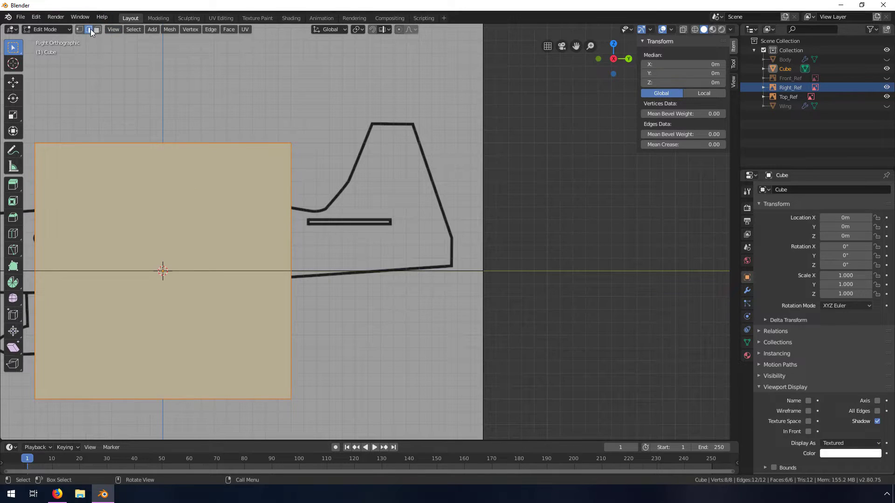
left_click(77, 29)
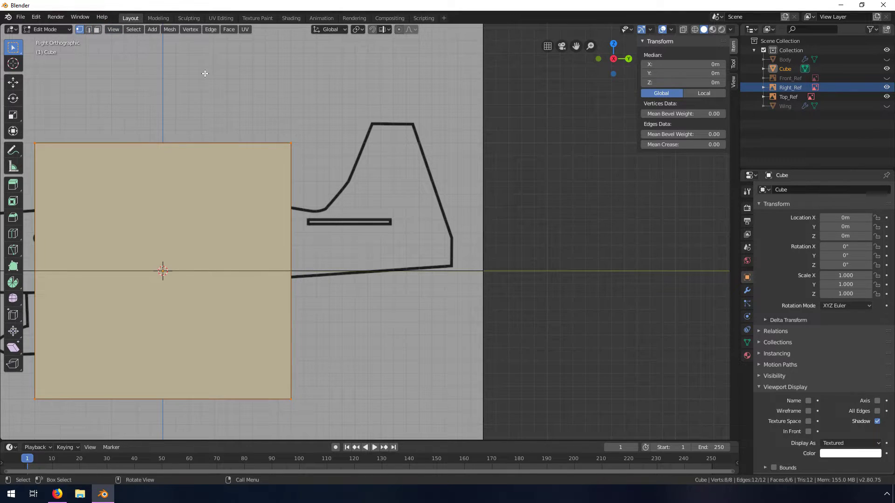
left_click(683, 29)
left_click_drag(257, 126, 331, 416)
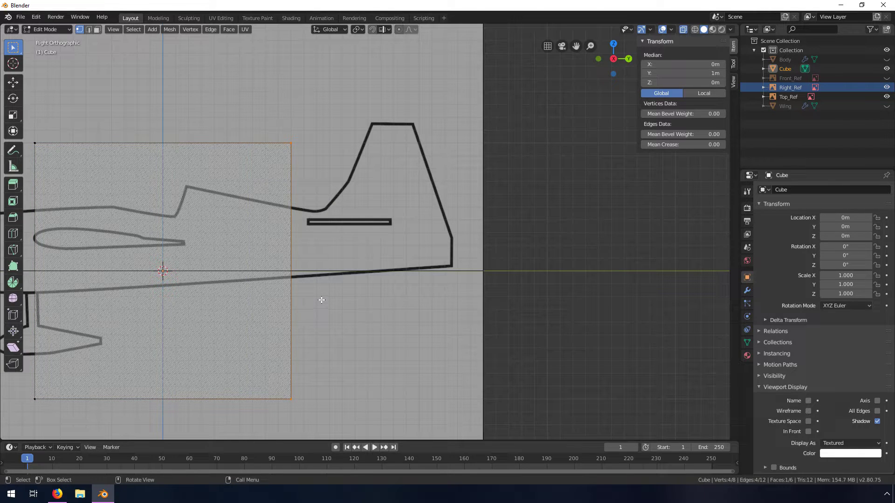
key("g")
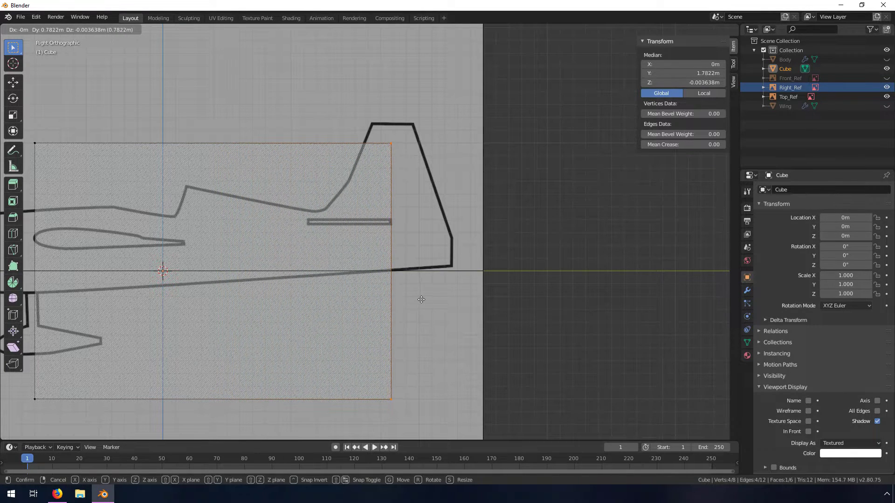
key("y")
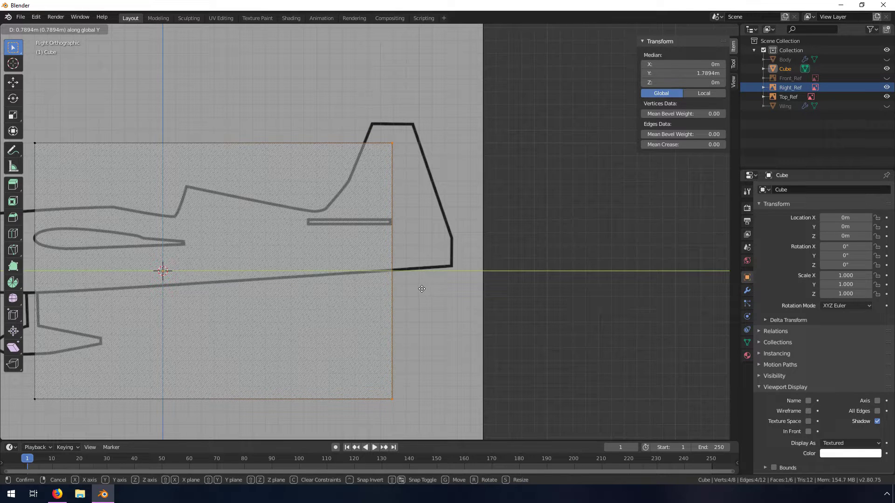
left_click(421, 288)
Step: Select the cube's front vertices and move them along global Y to the stabilizer outline's front end, at about Y 1.13 m
scroll(244, 296, "down", 2)
left_click_drag(105, 144, 197, 372)
key("g")
key("y")
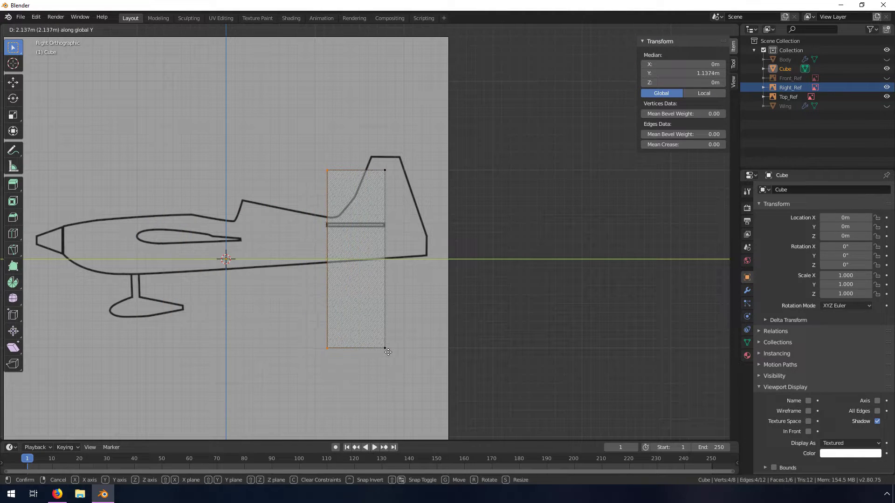
left_click(387, 352)
Step: Select the cube's bottom vertices and raise them along global Z to the lower edge of the stabilizer outline
left_click_drag(320, 339, 426, 364)
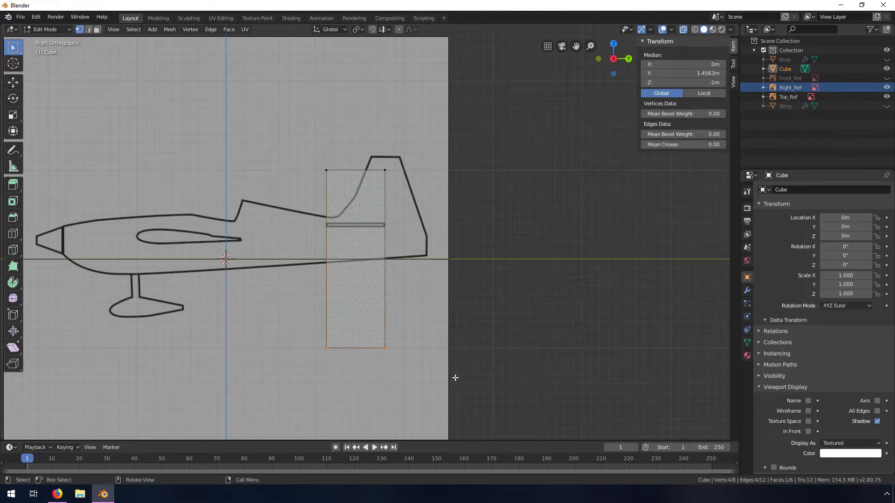
key("g")
key("z")
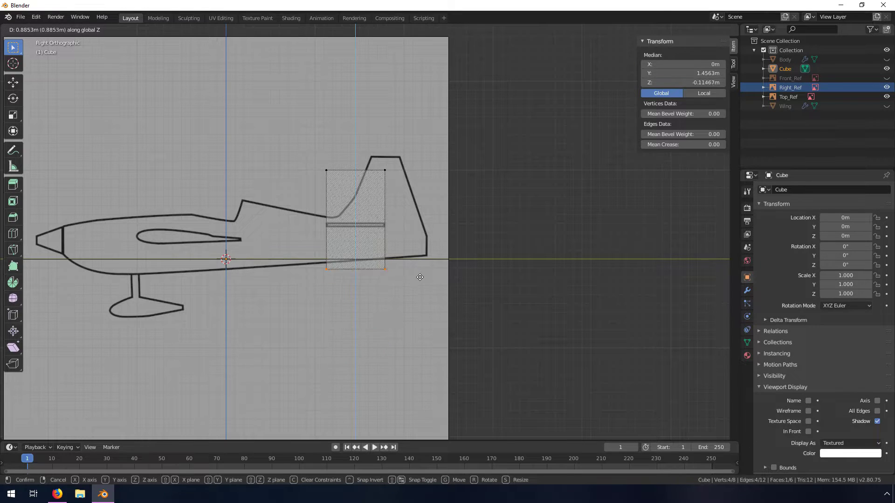
left_click(422, 242)
Step: Select the cube's top vertices and lower them along global Z to the stabilizer outline's upper edge, at about Z 0.41 m
left_click_drag(298, 138, 413, 195)
key("g")
key("z")
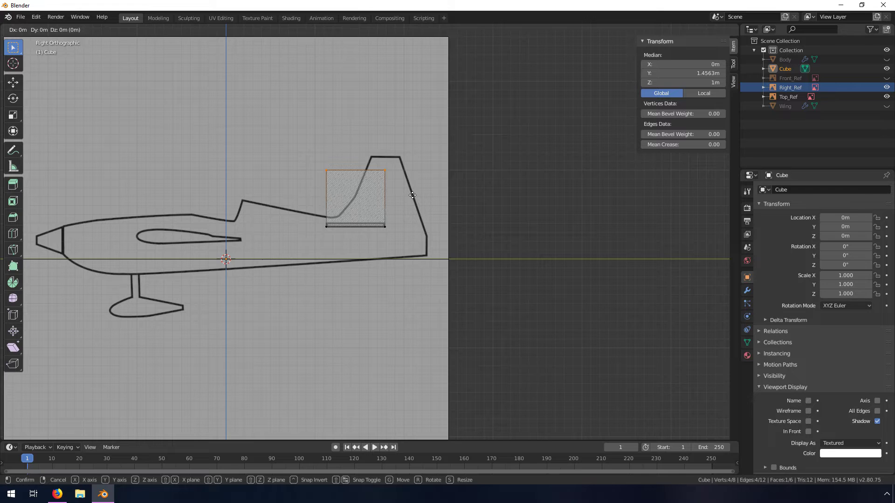
left_click(417, 247)
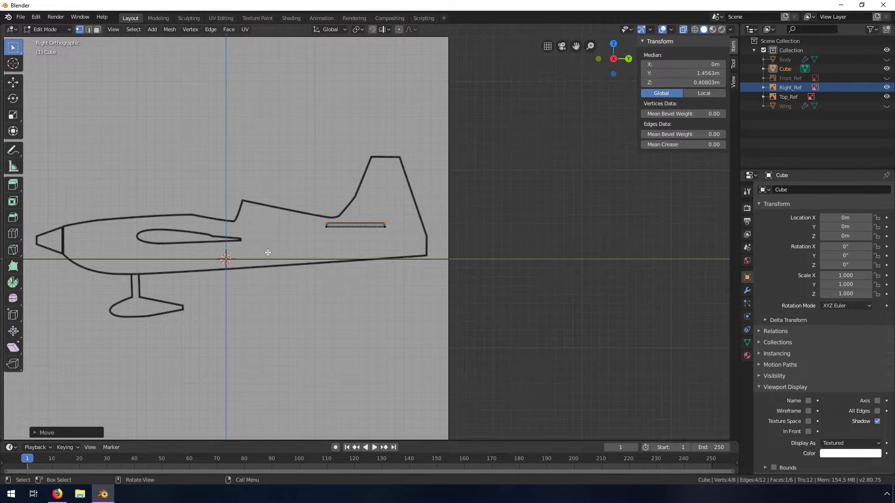
Step: In top view, move the cube's rear vertices along global Y to the stabilizer outline's rear tip corners, at about Y 1.65 m
middle_click_drag(430, 265, 477, 291)
key("KP_7")
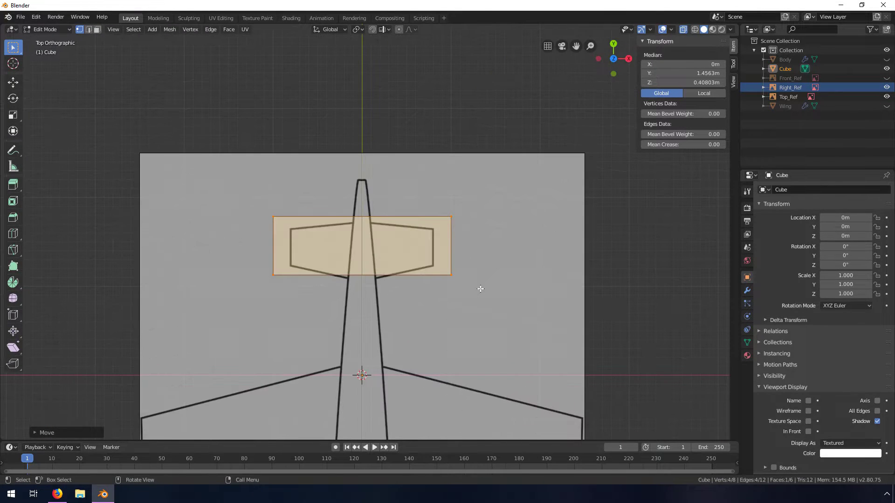
scroll(370, 286, "up", 6)
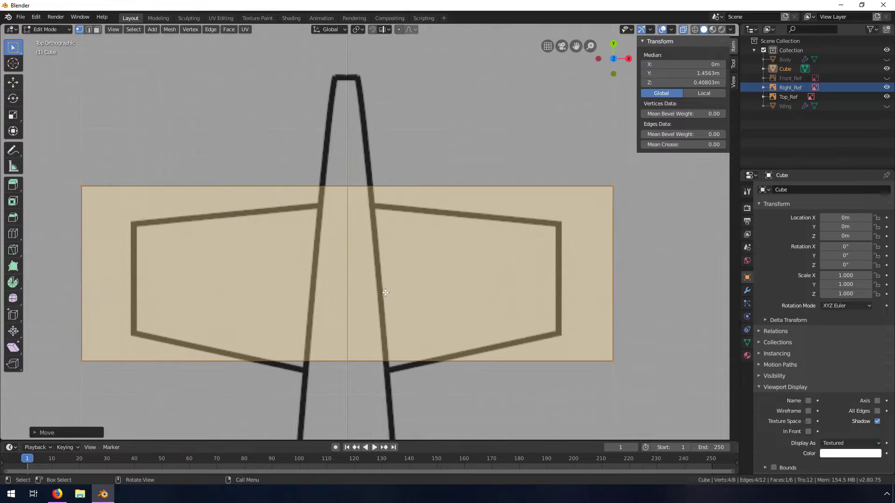
middle_click_drag(385, 305, 384, 238, "shift")
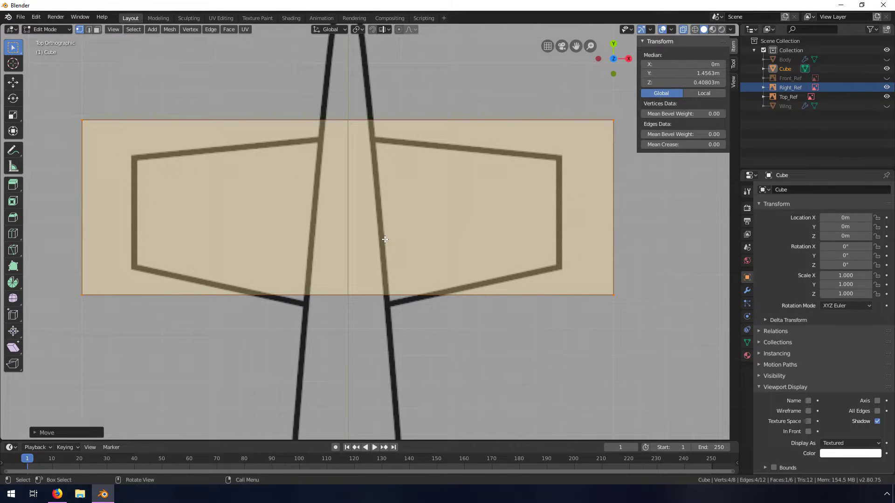
scroll(385, 239, "down", 1)
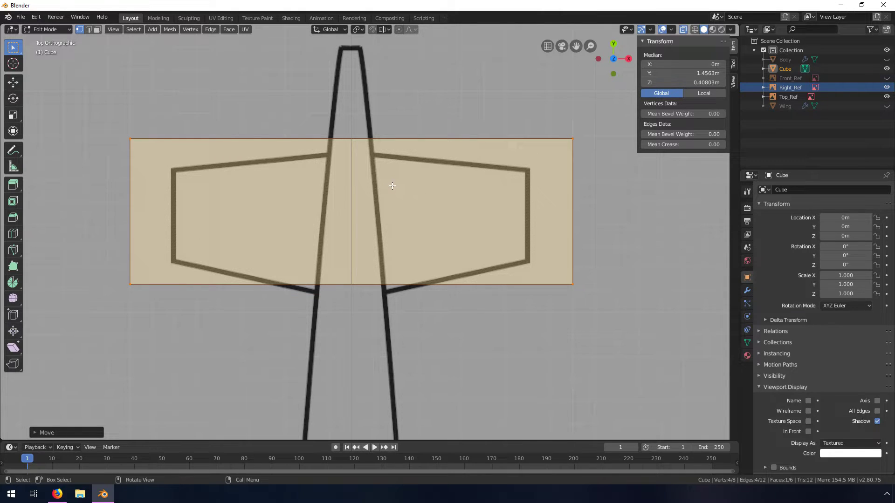
left_click_drag(116, 124, 608, 168)
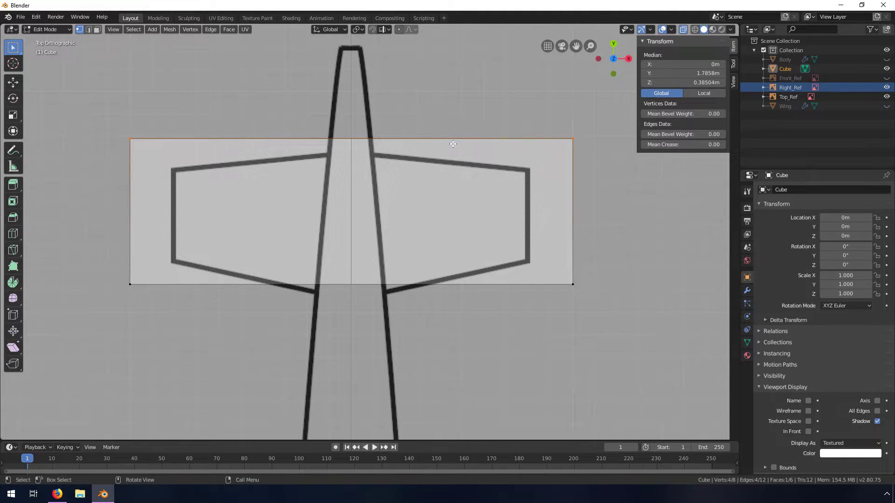
key("g")
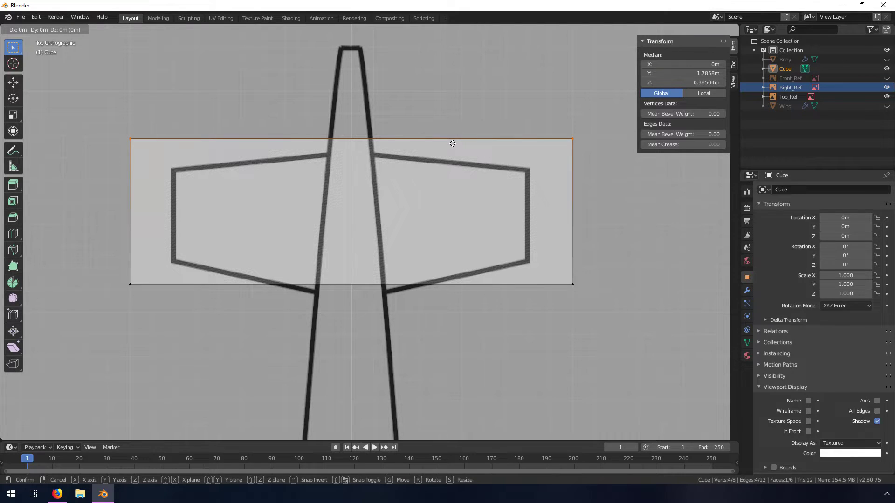
key("y")
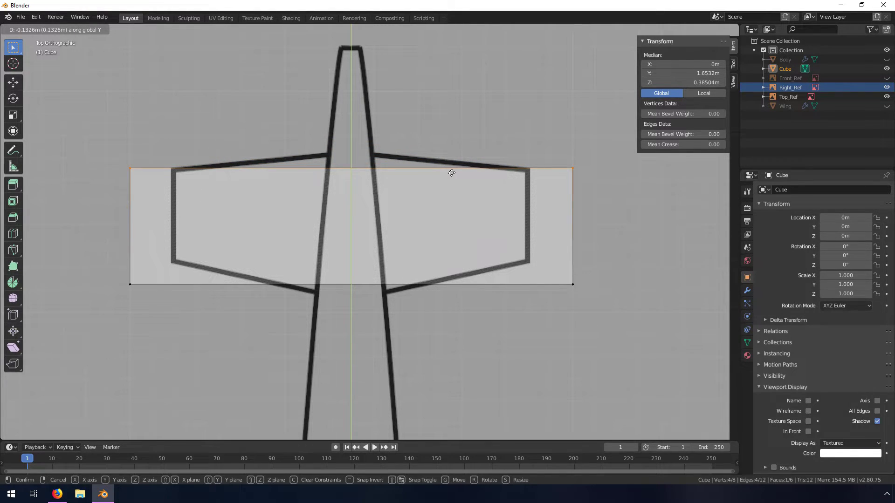
left_click(452, 173)
Step: Select the cube's front vertices in top view and move them to the stabilizer outline's front tip corners, at about Y 1.22 m
left_click_drag(100, 266, 611, 294)
key("g")
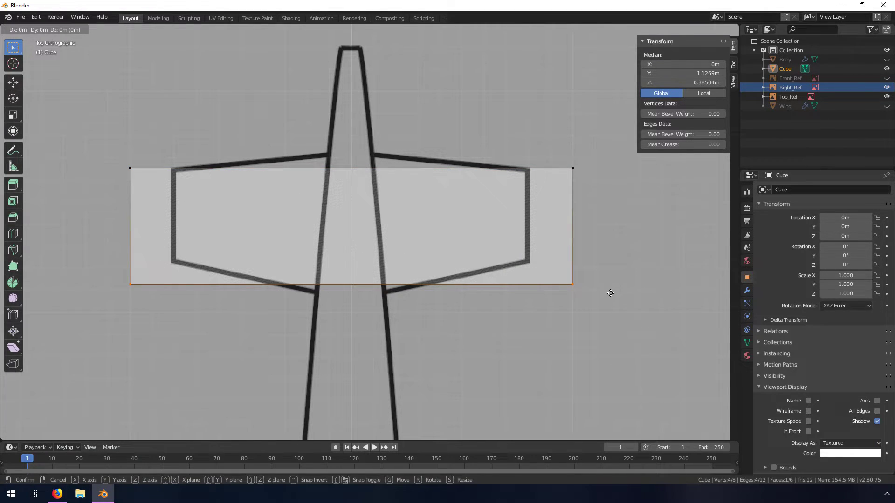
left_click(615, 272)
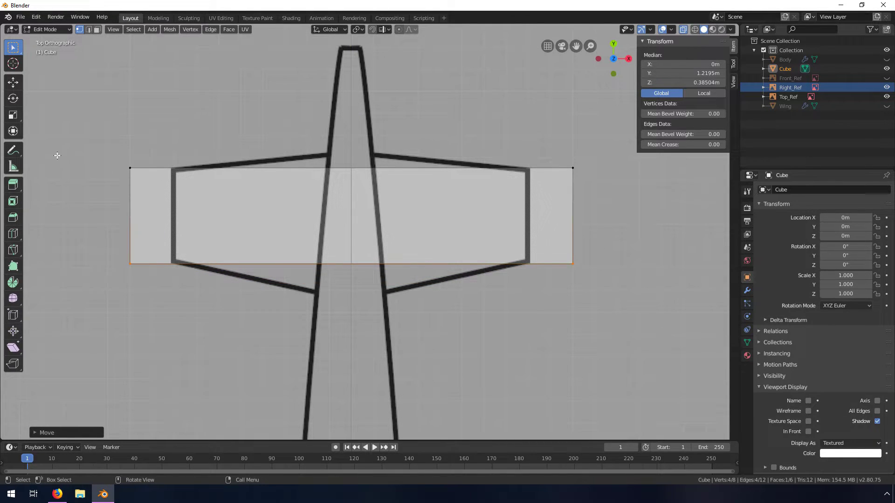
Step: Select the whole cube and scale it along global X to about 0.81, matching the stabilizer outline's tip width
left_click_drag(103, 150, 594, 301)
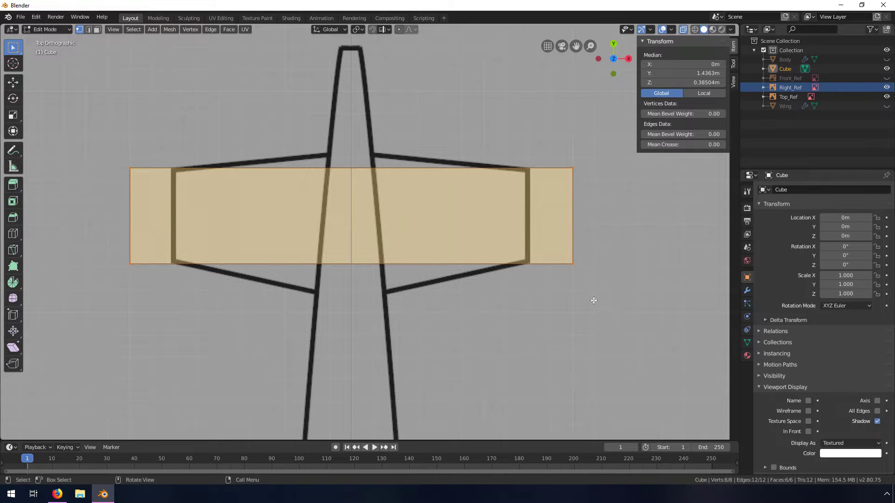
key("s")
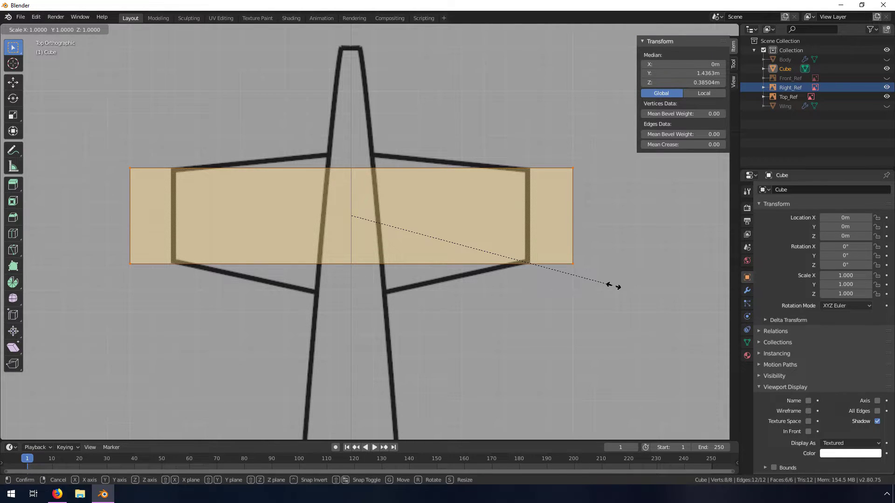
key("x")
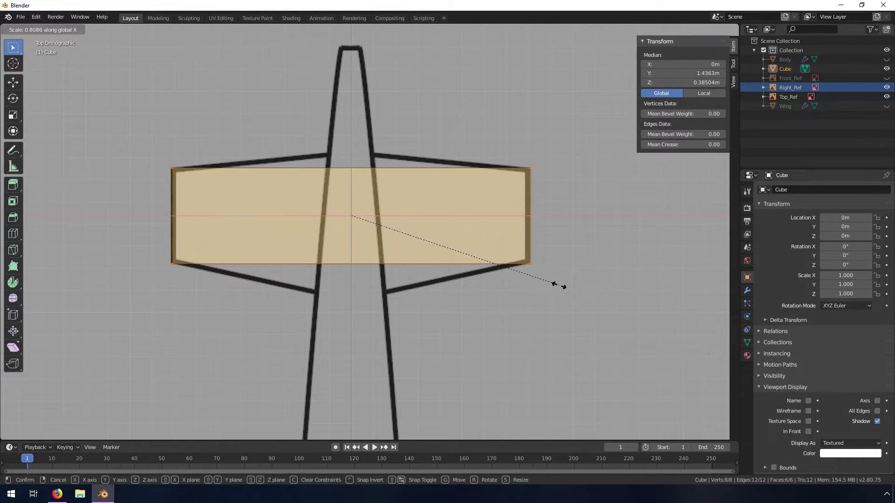
left_click(559, 285)
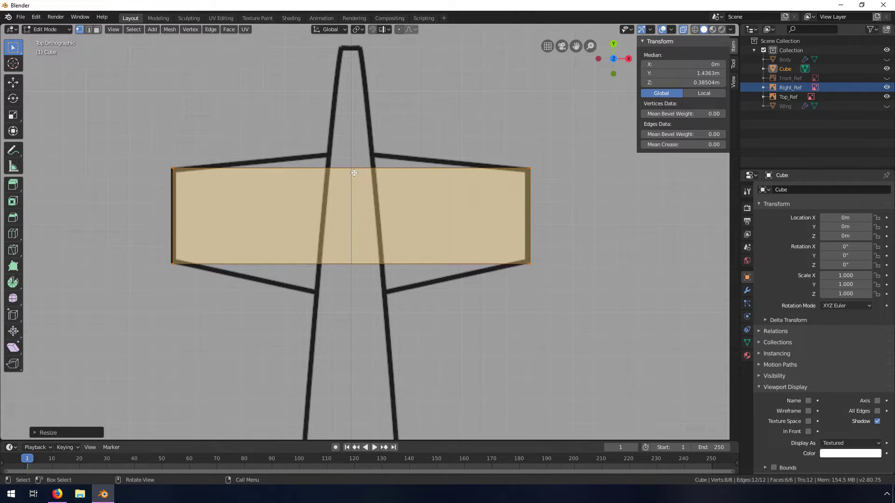
Step: Deselect everything and add a centred loop cut across the stabilizer's span at its middle
key("alt+a")
key("ctrl+r")
left_click(370, 182)
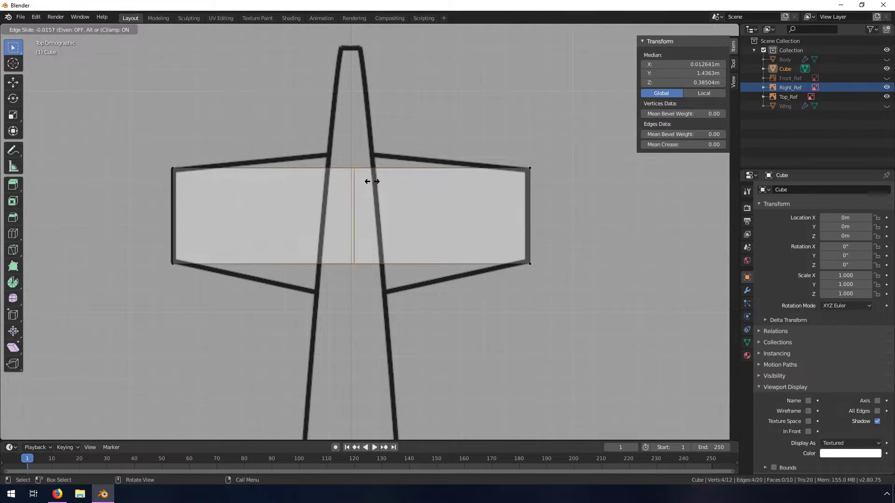
right_click(385, 186)
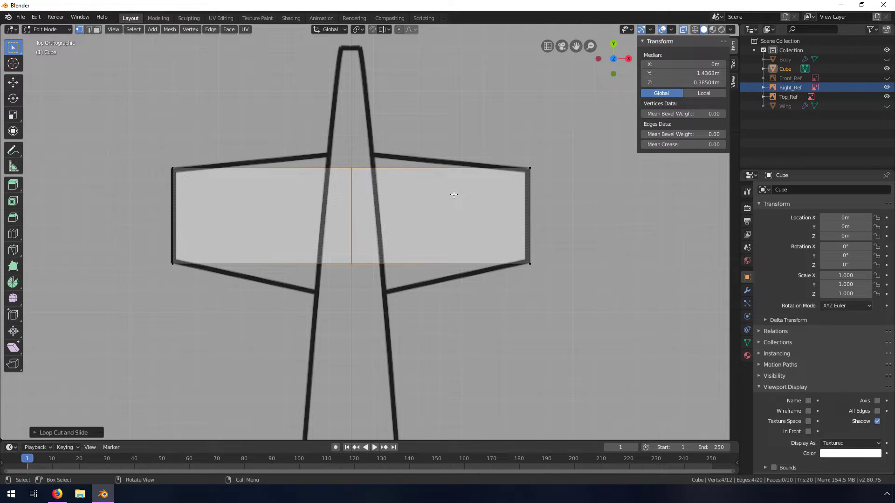
Step: Scale the centre loop along global Y to about 1.36 so the rear edge follows the stabilizer outline
key("s")
key("y")
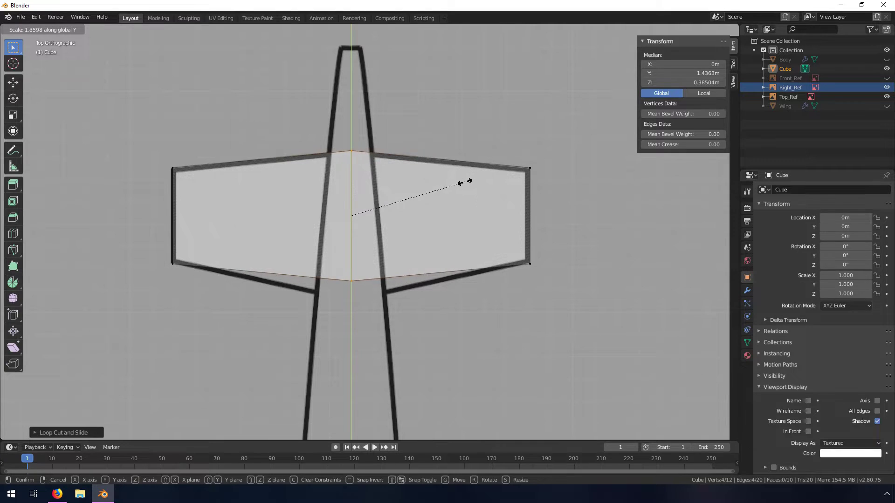
left_click(466, 182)
Step: Move the front centre vertices along global Y to about Y 1.06 m so the front edge follows the outline
left_click(339, 253)
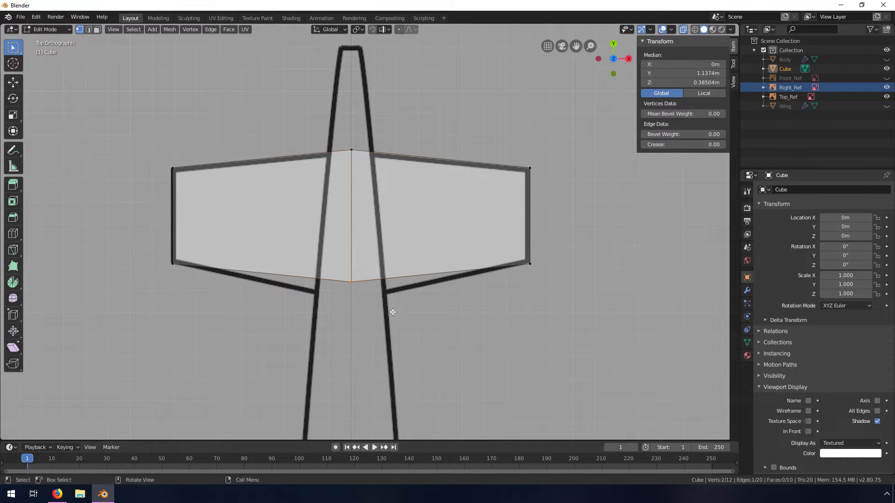
key("g")
key("y")
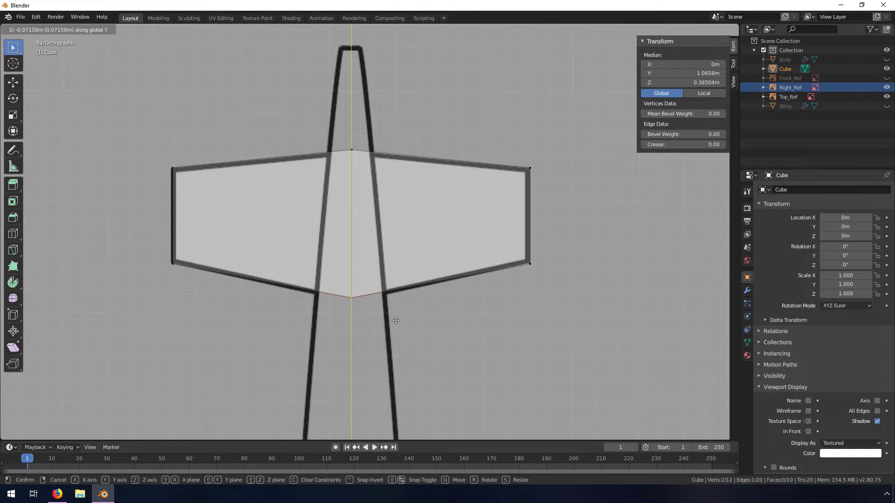
left_click(399, 321)
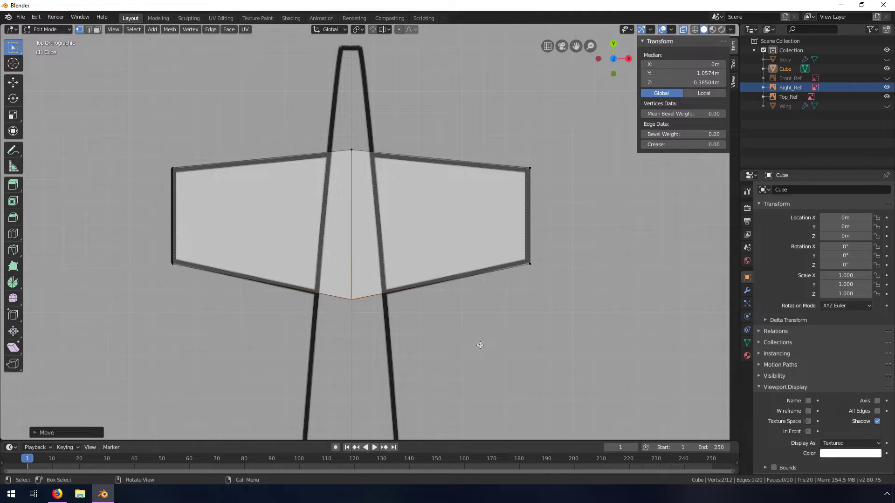
Step: Return to Object Mode, hide Right_Ref and Top_Ref, show Body and Wing, and turn off X-ray
key("Tab")
middle_click_drag(475, 346, 399, 288)
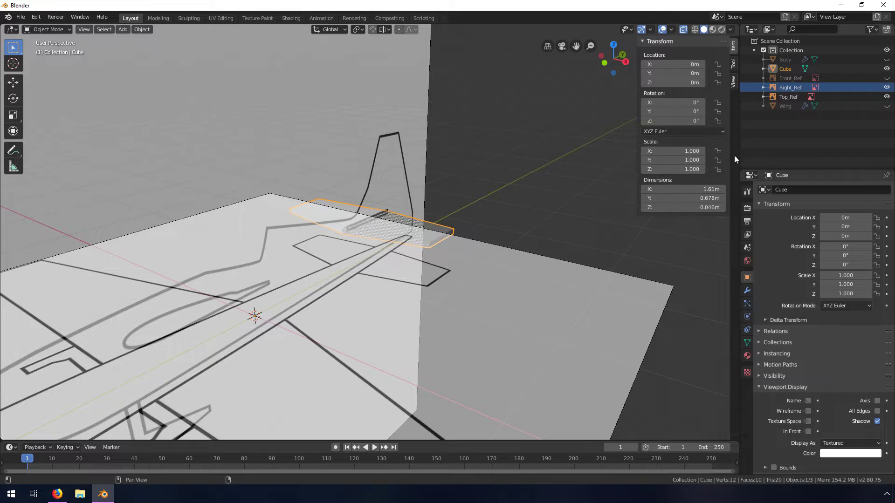
left_click(886, 88)
left_click(886, 97)
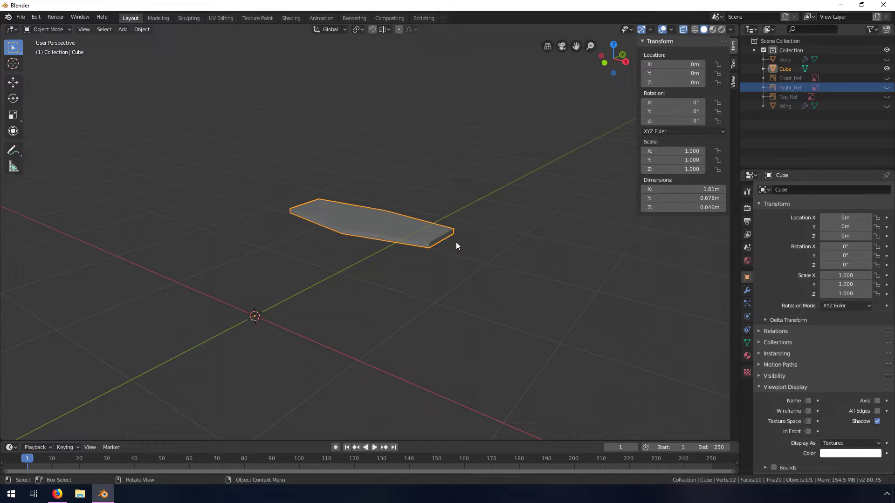
left_click(886, 59)
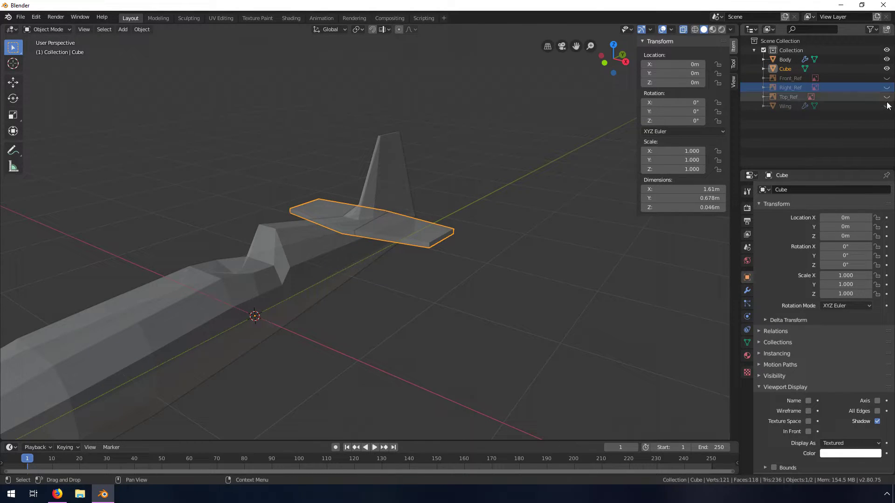
left_click(886, 107)
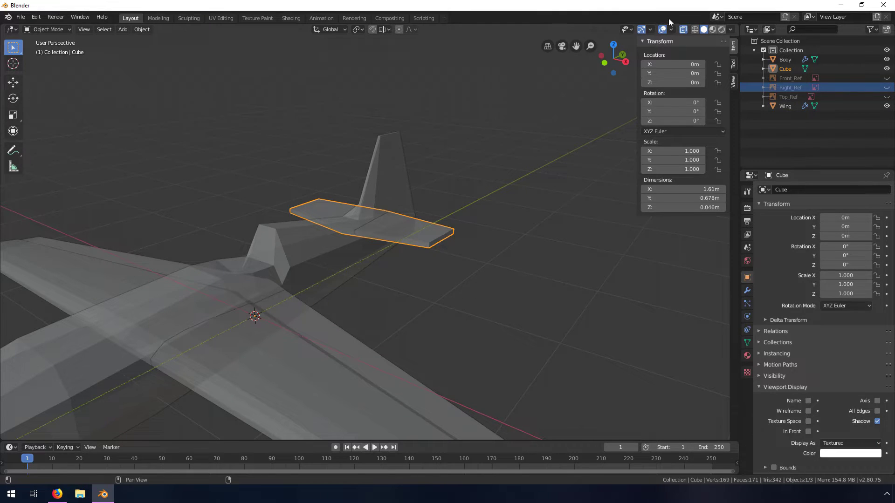
left_click(684, 30)
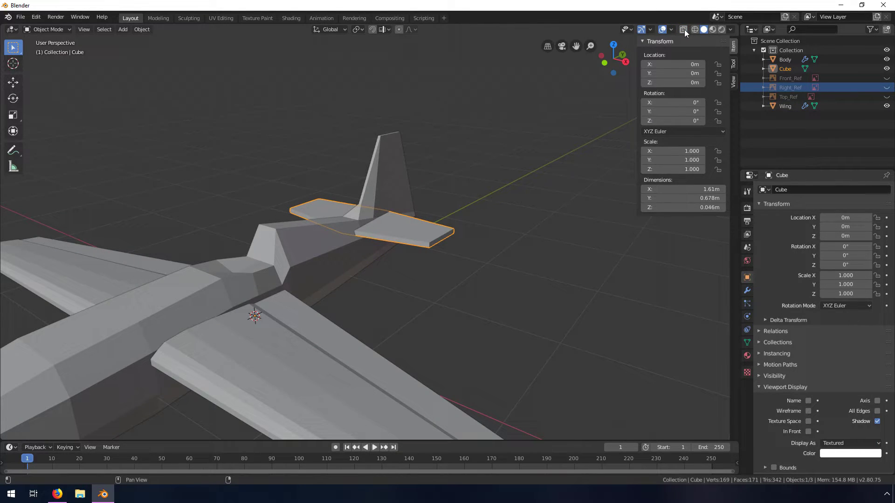
Step: Deselect the stabilizer and examine how it fits with the fuselage, tail fin and wings from several angles
scroll(421, 278, "down", 4)
left_click(446, 275)
mouse_move(446, 275)
middle_mouse_down()
mouse_move(374, 281)
mouse_move(343, 260)
mouse_move(439, 250)
mouse_move(481, 270)
mouse_move(400, 278)
mouse_move(343, 246)
mouse_move(443, 278)
middle_mouse_up()
scroll(443, 278, "up", 4)
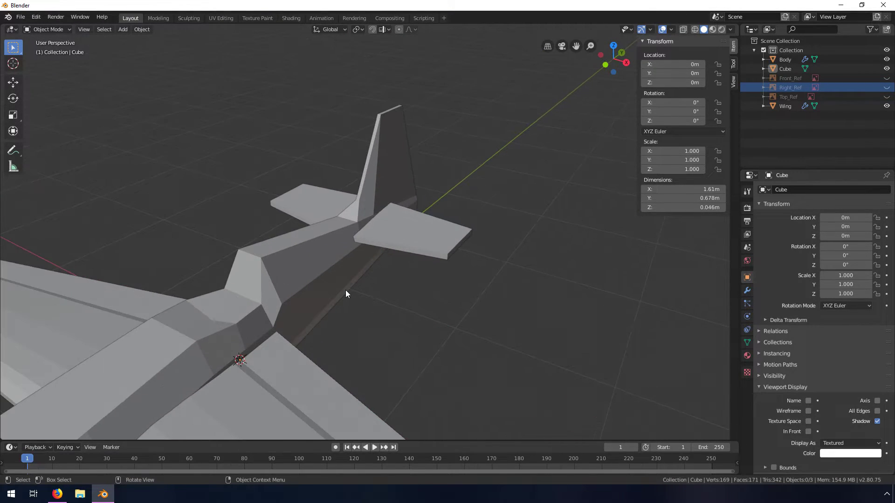
scroll(352, 304, "down", 2)
middle_click_drag(356, 303, 408, 247)
scroll(407, 246, "down", 4)
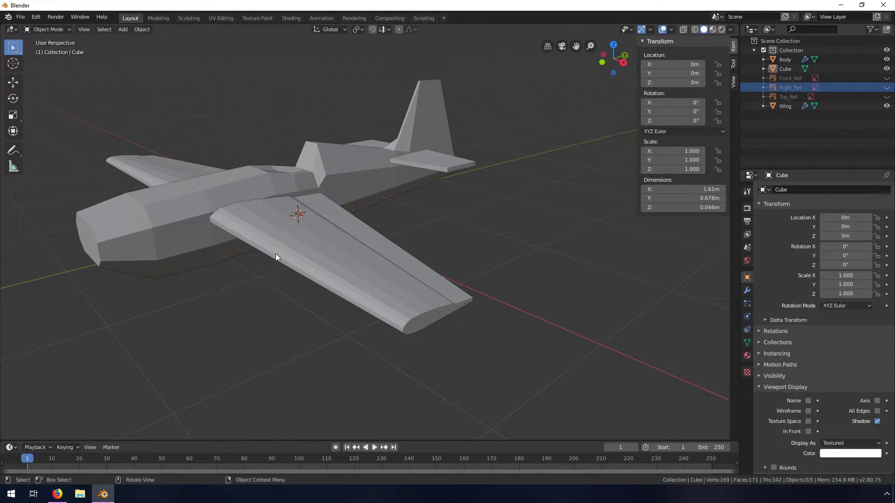
scroll(154, 253, "down", 2)
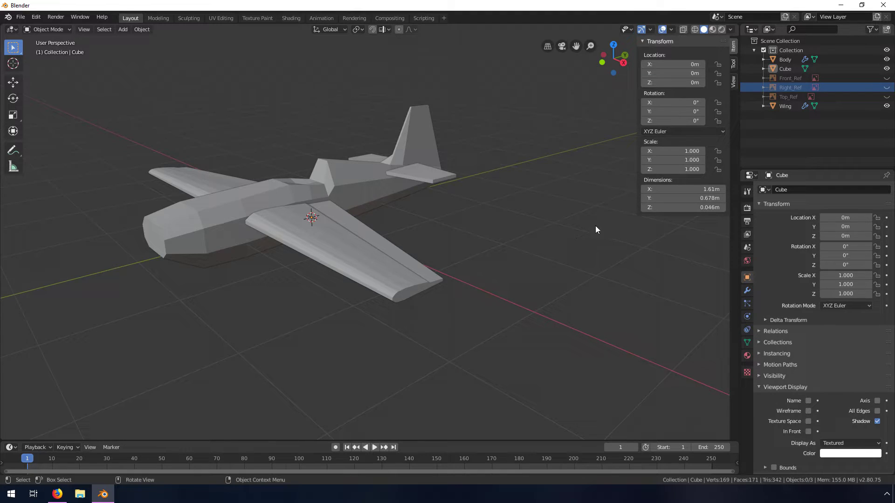
middle_click_drag(457, 235, 726, 175)
Step: Rename the stabilizer object Cube as Rear_Wing
double_click(787, 69)
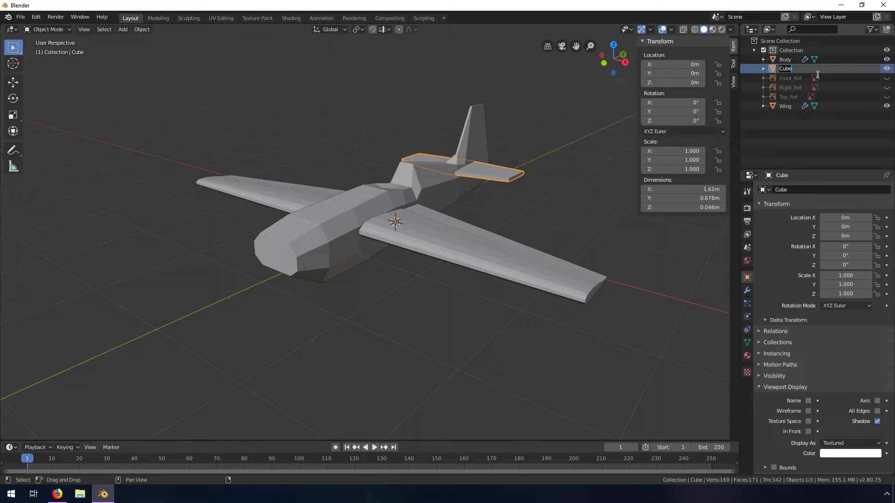
type("R")
type("ear ")
type("Wing")
key("Return")
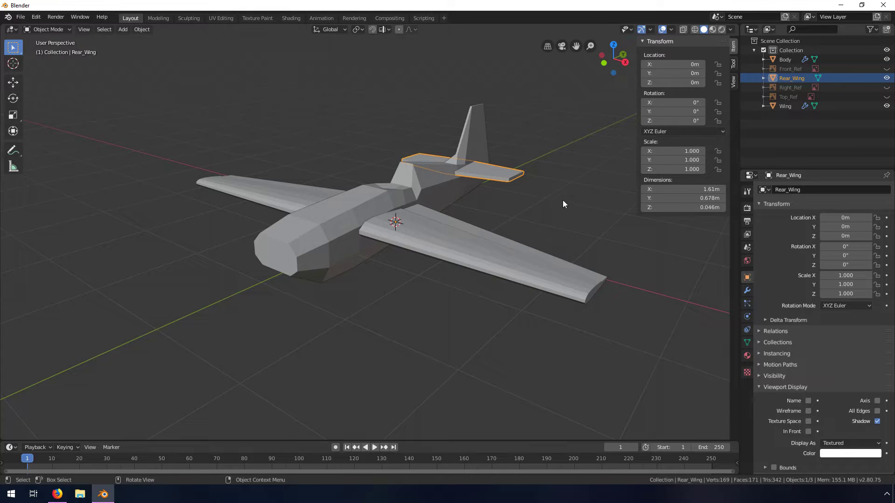
Step: Deselect Rear_Wing, show Top_Ref, and switch to top view at the nose and propeller outline
mouse_move(417, 186)
middle_mouse_down()
mouse_move(436, 188)
mouse_move(363, 200)
mouse_move(416, 187)
middle_mouse_up()
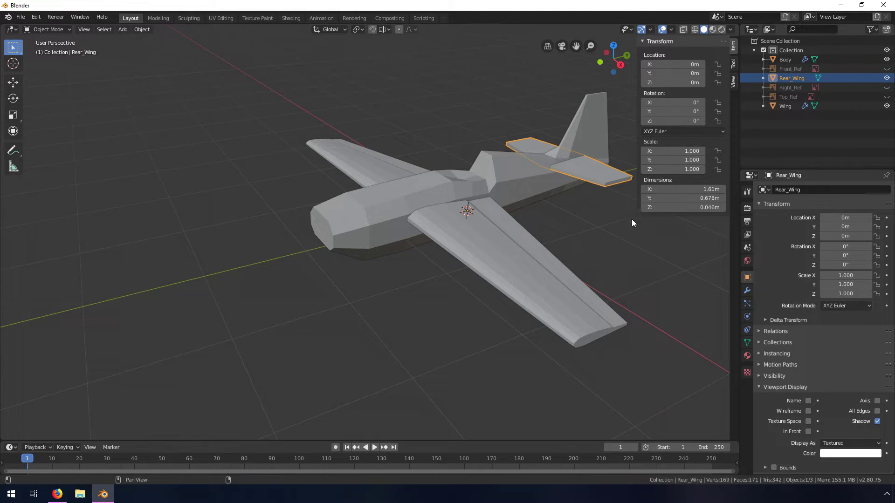
mouse_move(592, 220)
middle_mouse_down()
mouse_move(573, 212)
mouse_move(596, 214)
middle_mouse_up()
left_click(596, 212)
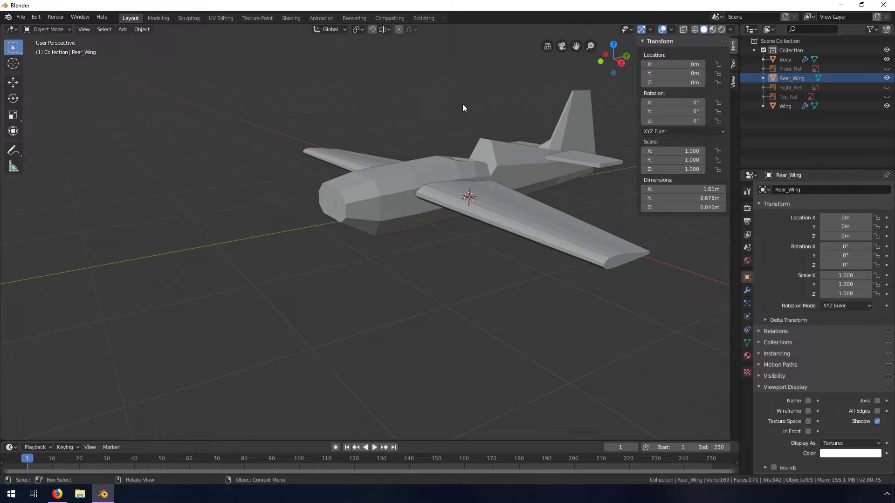
scroll(441, 216, "up", 5)
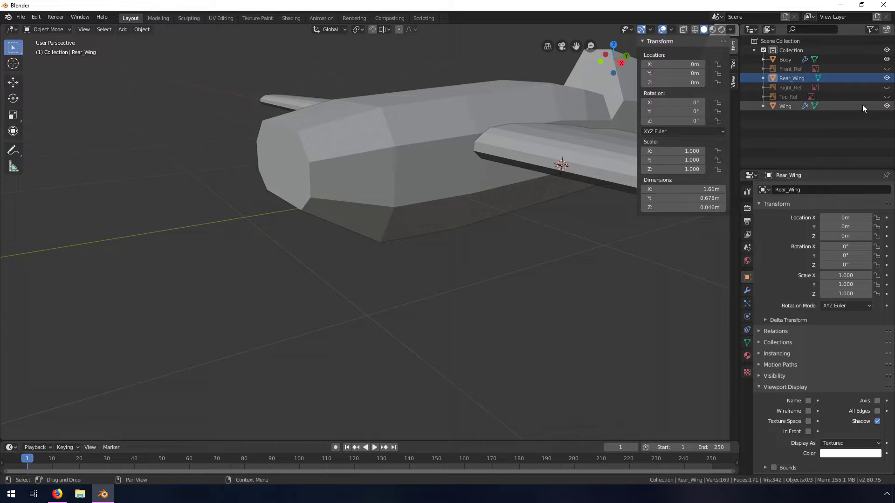
left_click(887, 97)
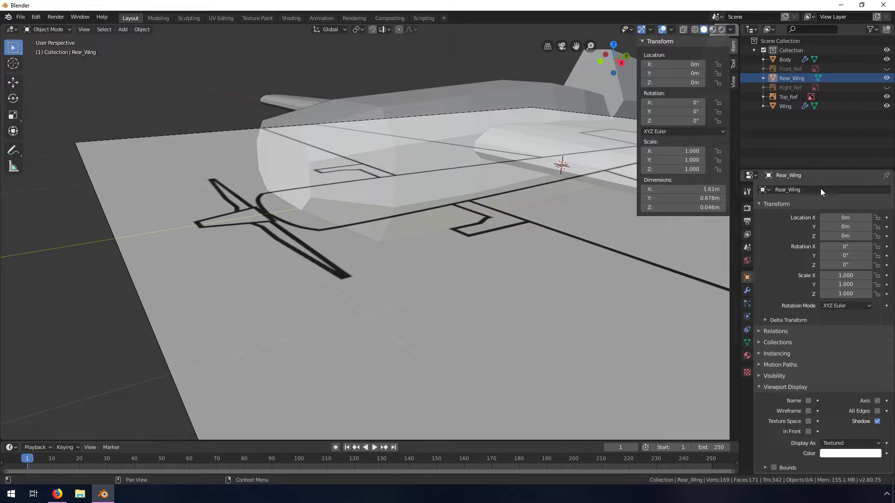
key("grave")
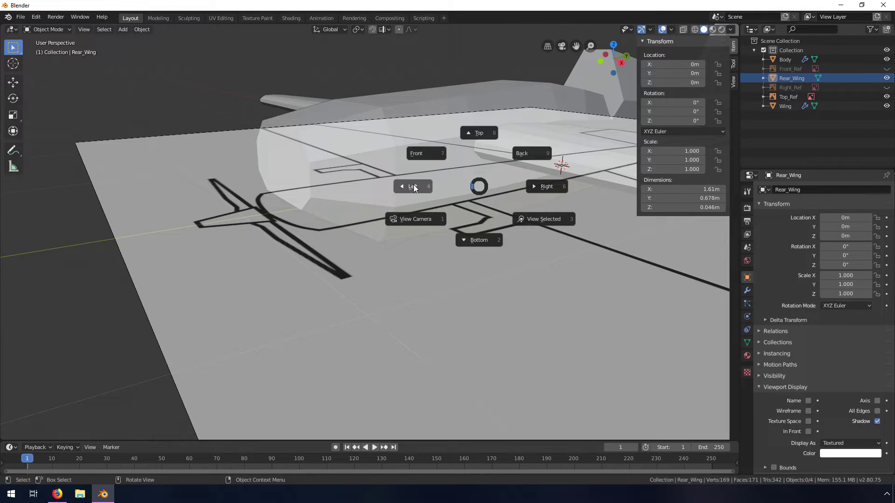
key("8")
middle_click_drag(536, 352, 425, 236, "shift")
scroll(409, 284, "up", 4)
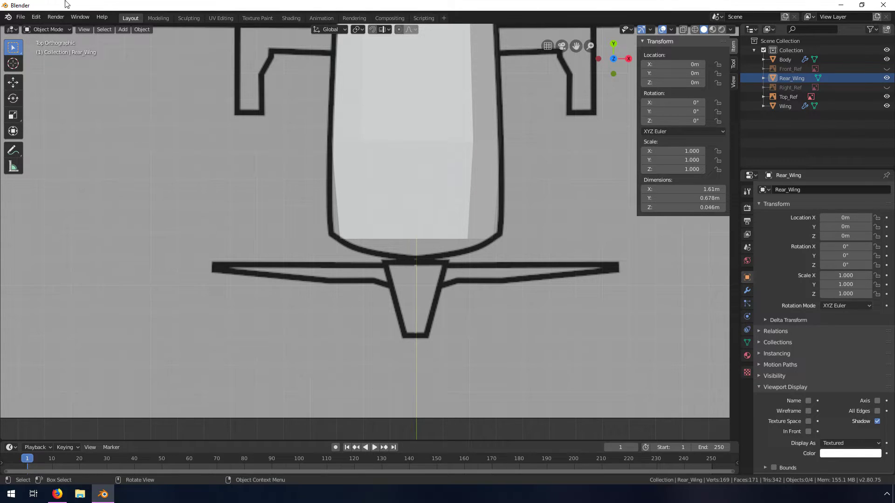
Step: Add a mesh cylinder and set its vertices to 6
left_click(122, 30)
mouse_move(141, 43)
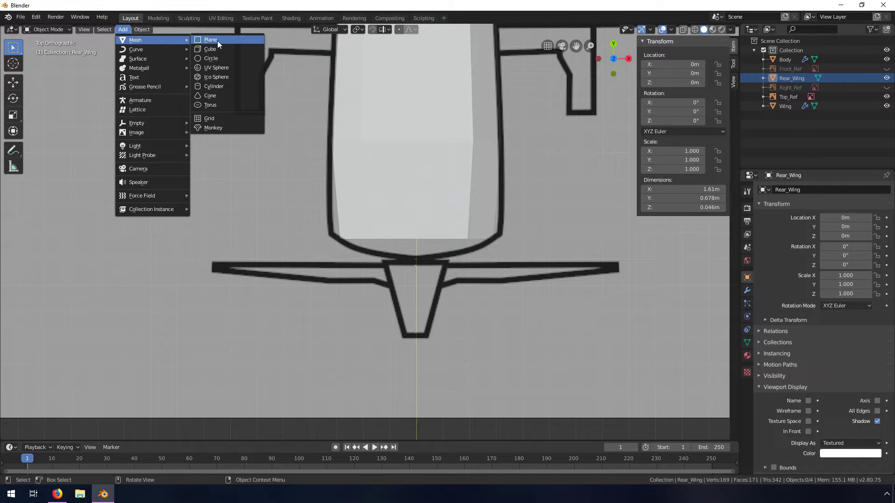
left_click(215, 87)
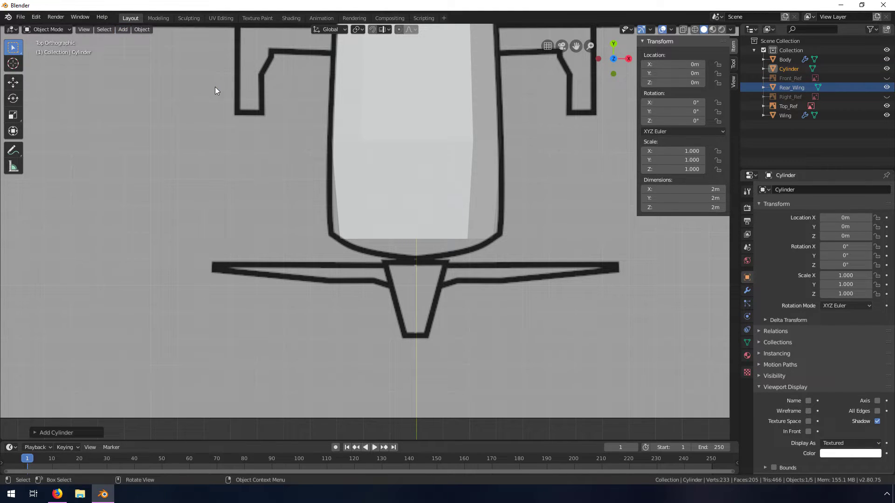
scroll(336, 239, "down", 7)
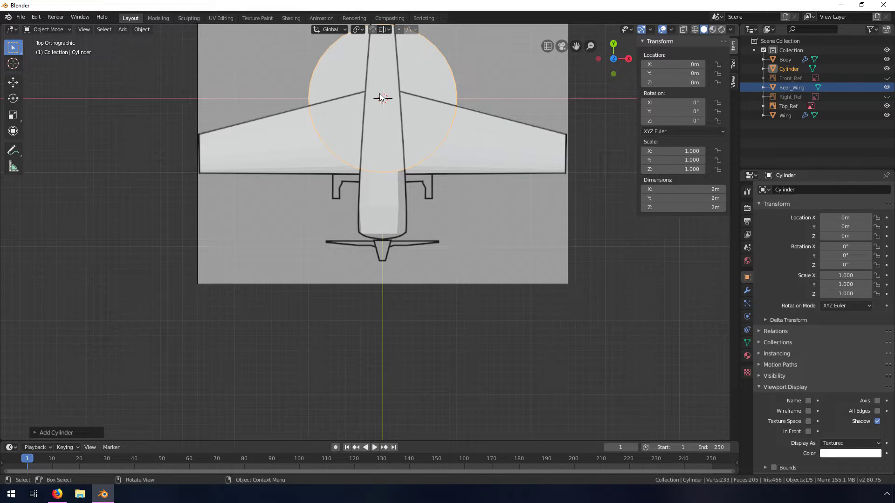
left_click(36, 433)
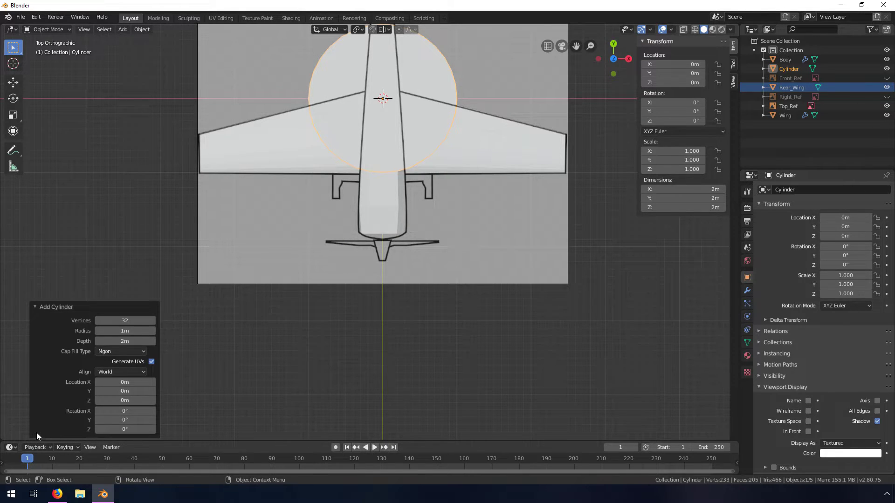
left_click(133, 320)
type("6")
key("Tab")
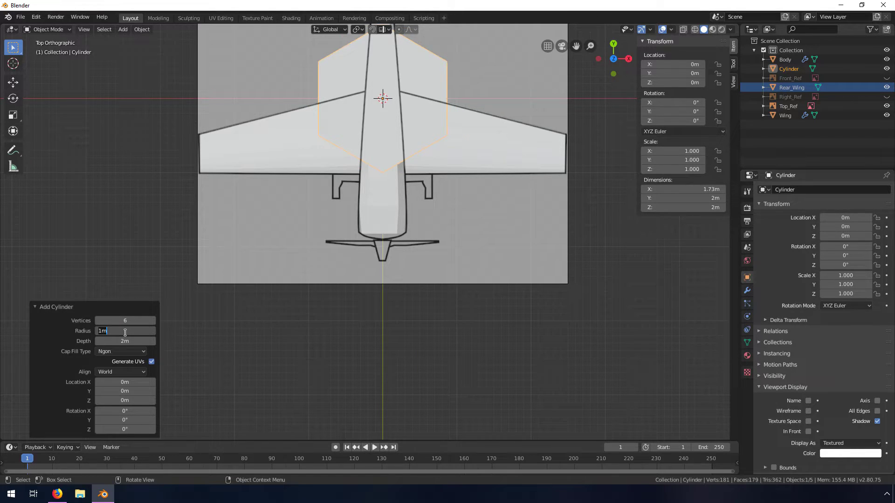
Step: Try a radius of 0.2 m for the six-sided cylinder
left_click(115, 331)
left_click_drag(114, 331, 92, 331)
type(".2")
key("Return")
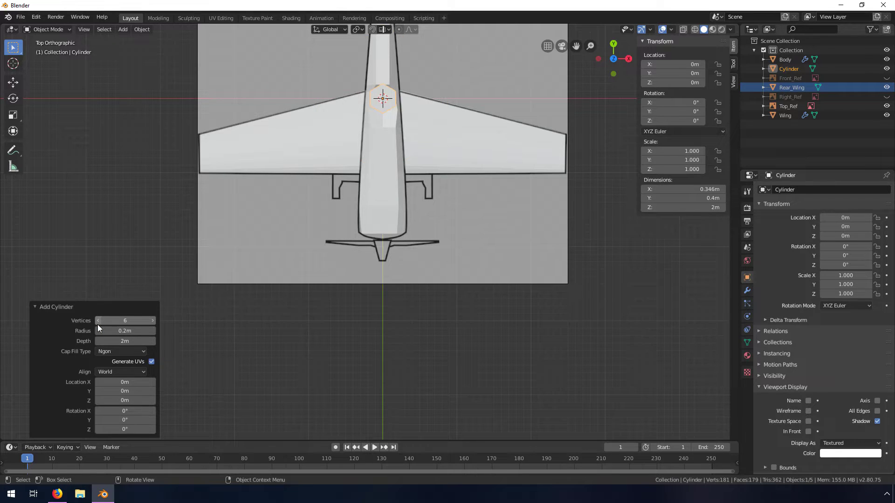
Step: Set the six-sided cylinder's radius to 0.1 m
left_click(125, 331)
type(".1")
key("Return")
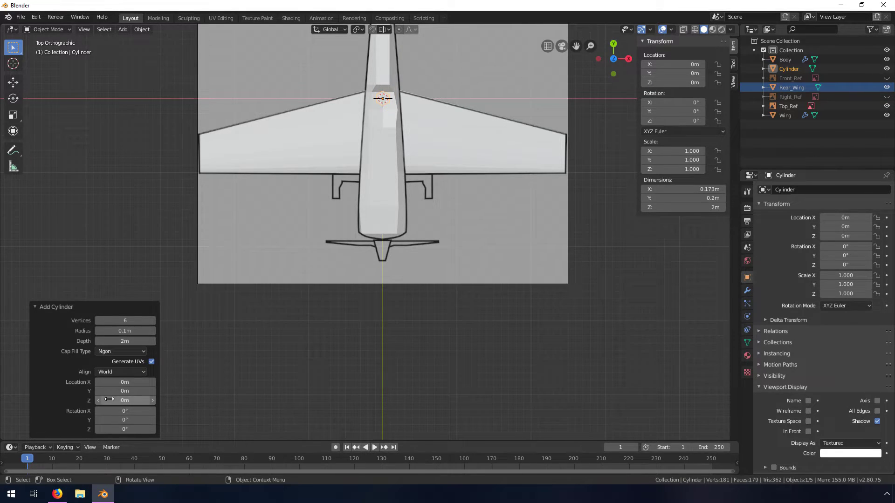
Step: Set the cylinder's Y location to -2.04 m, placing it over the propeller hub outline
left_click_drag(109, 392, 17, 398)
scroll(379, 312, "up", 6)
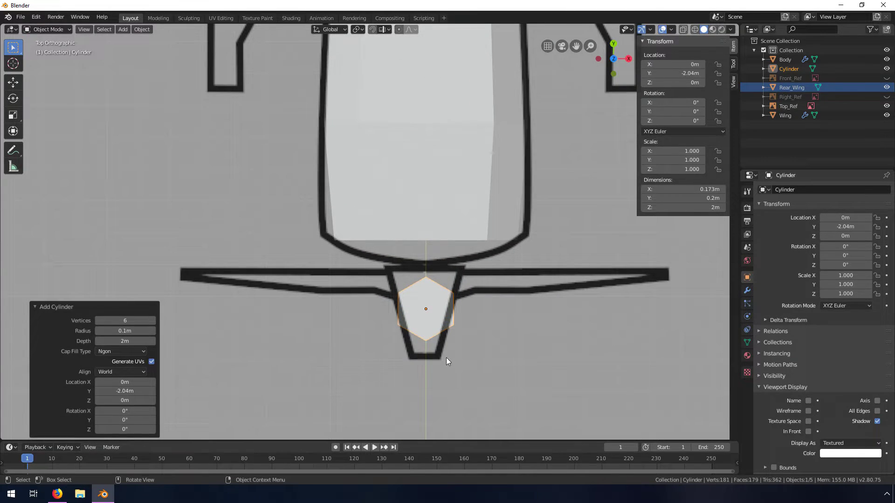
middle_click_drag(401, 323, 342, 263, "shift")
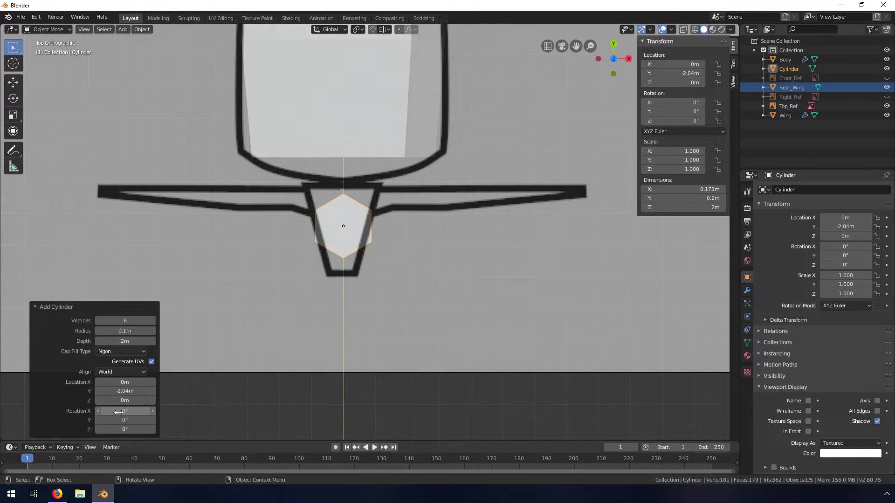
Step: Set the six-sided cylinder's X rotation to 90° so it lies along the plane's length
left_click(134, 412)
type("0d")
type("90")
key("Tab")
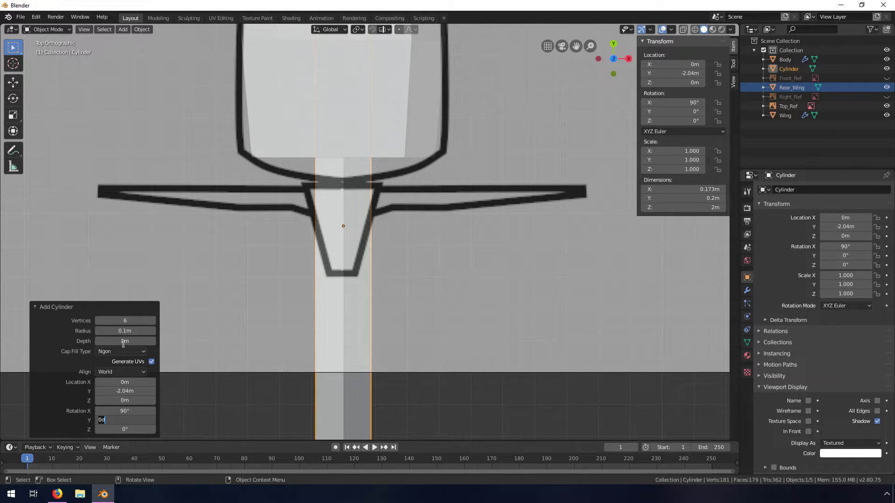
key("Return")
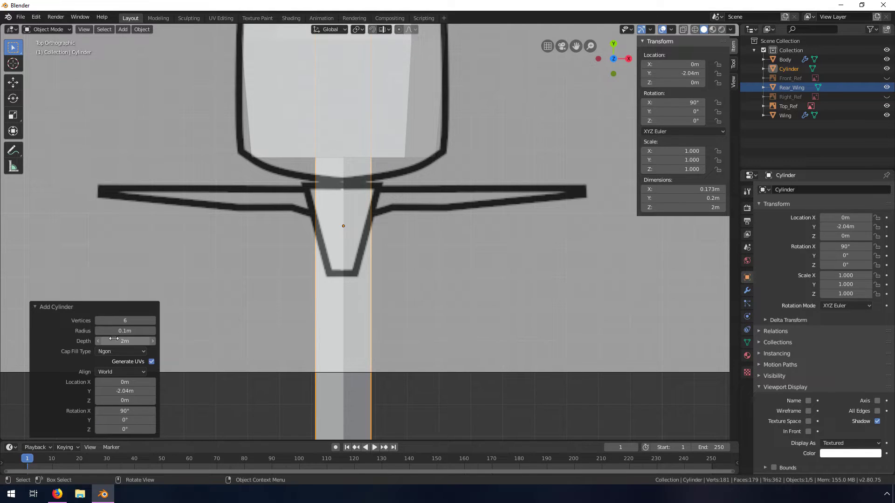
Step: Fit the cylinder to the hub outline with a depth of 0.29 m, Y location of -2.05 m and radius of 0.14 m
left_click_drag(114, 339, 38, 340)
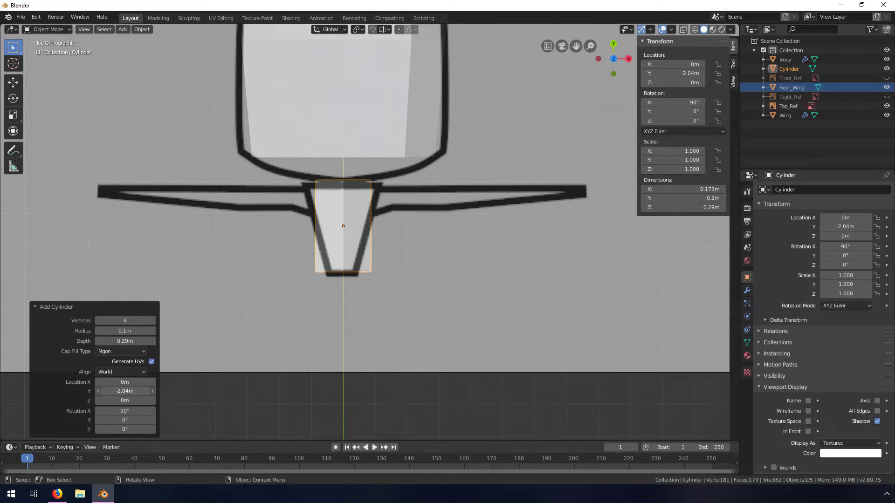
left_click_drag(125, 391, 125, 391)
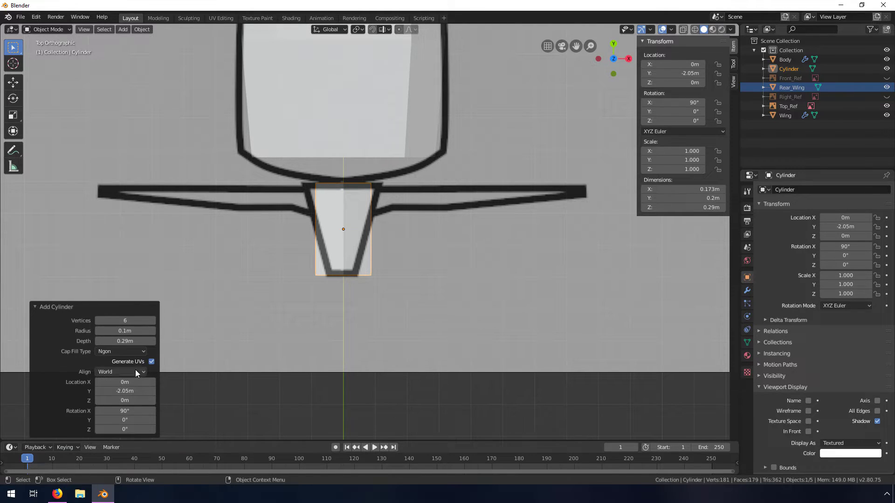
mouse_move(119, 330)
left_mouse_down()
mouse_move(133, 330)
mouse_move(123, 331)
left_mouse_up()
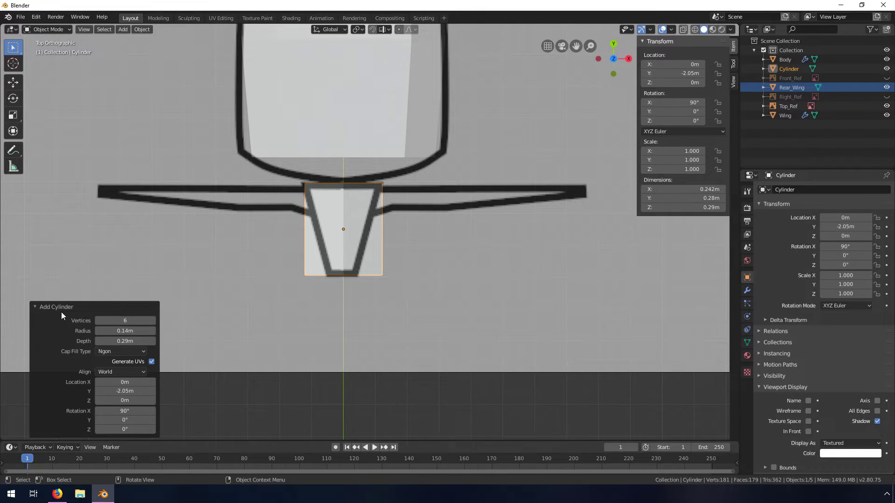
Step: Set the cylinder's cap fill type to Nothing so both ends are open, and deselect it
left_click(113, 352)
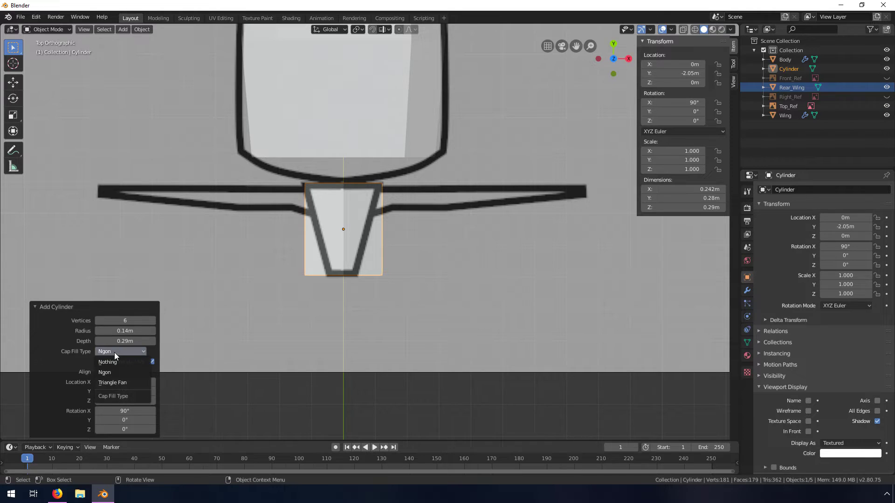
left_click(115, 363)
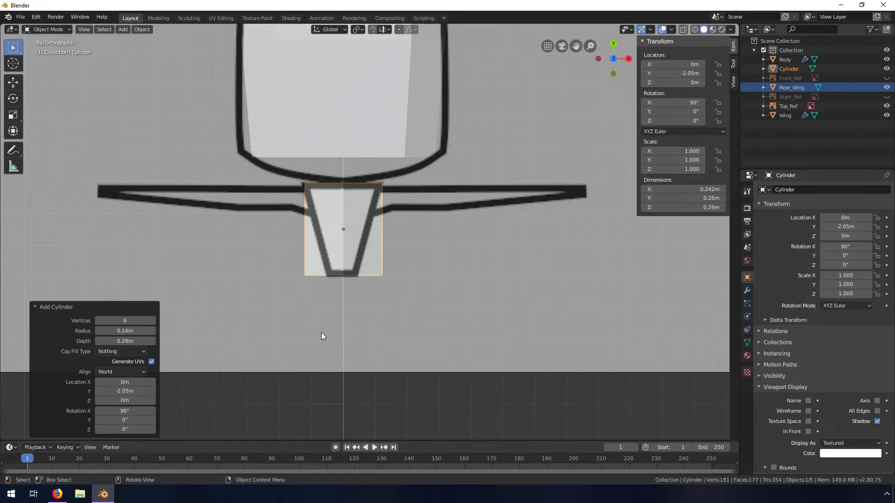
left_click(276, 405)
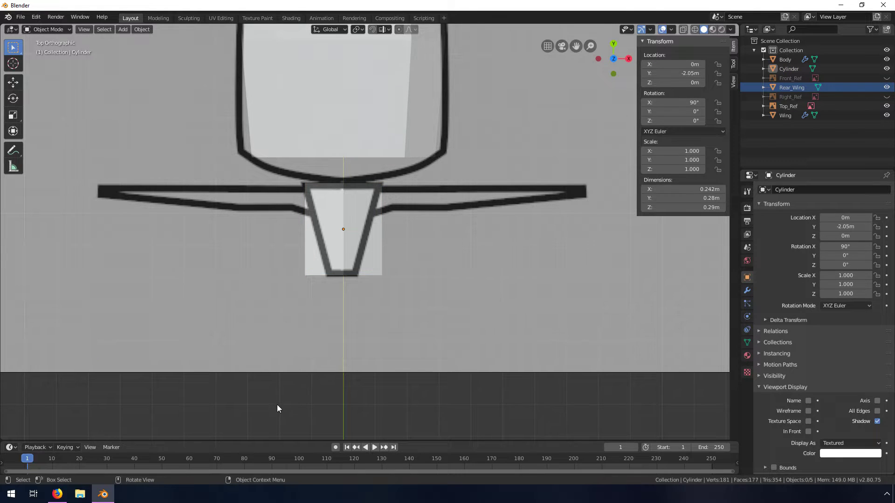
Step: Turn off In Front display for the Top_Ref reference image
middle_click_drag(302, 340, 317, 281)
left_click(317, 281)
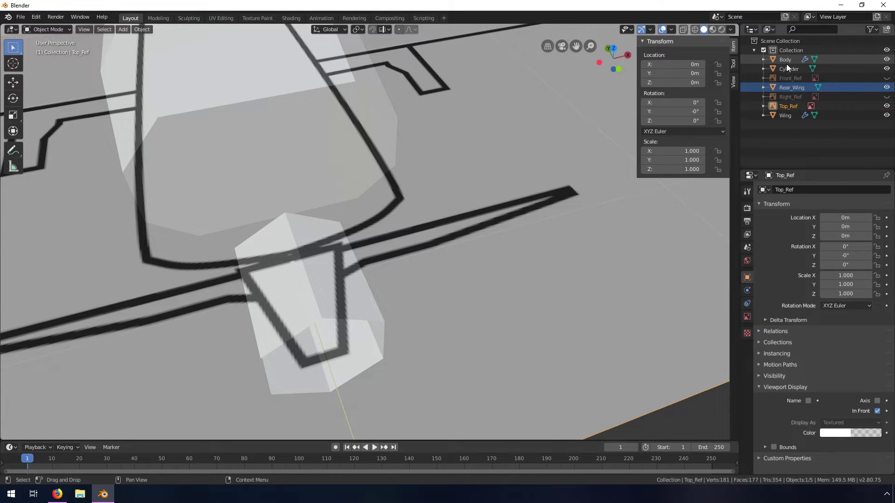
left_click(793, 106)
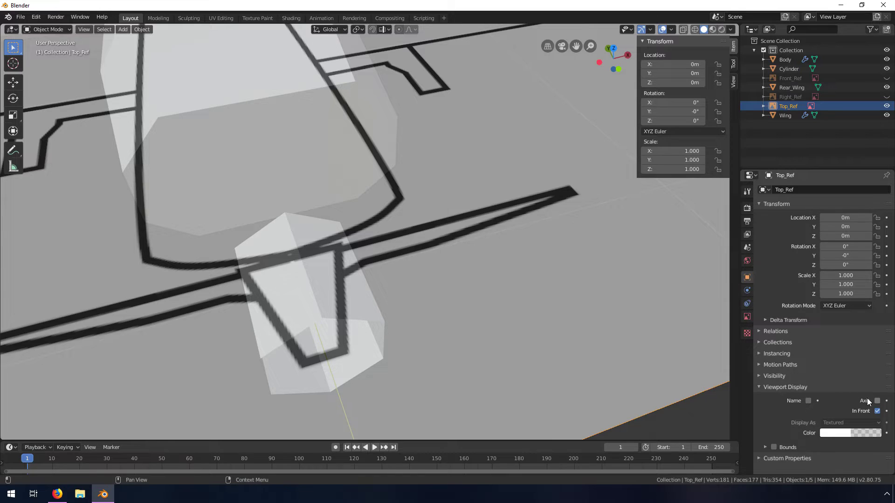
left_click(876, 411)
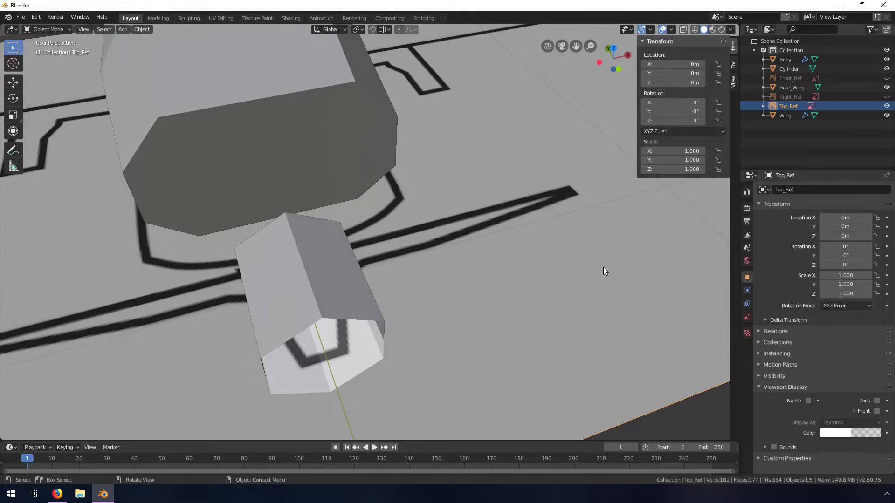
Step: In Edit Mode with X-ray on, select all six vertices of the cylinder's front end from the top view
middle_click_drag(466, 237, 385, 259)
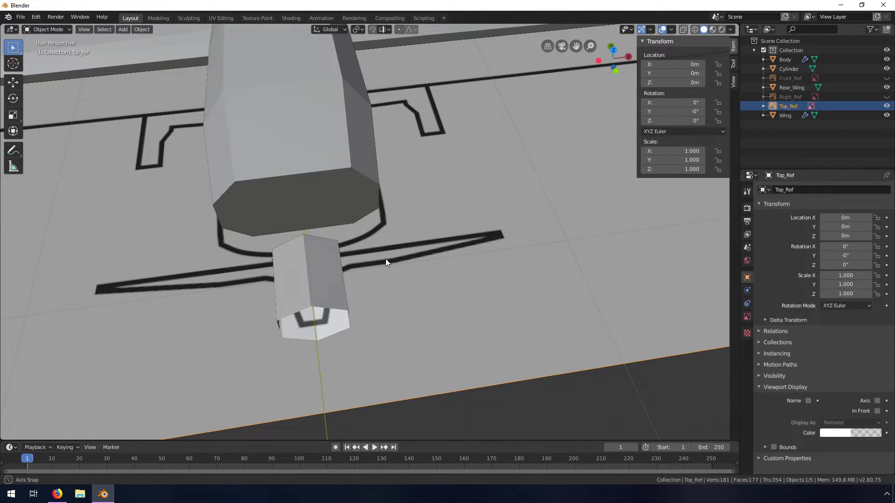
left_click(312, 274)
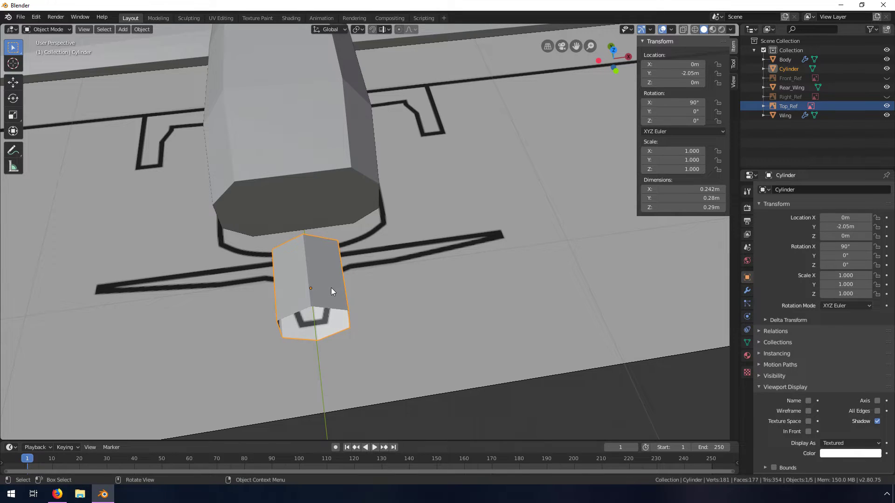
key("Tab")
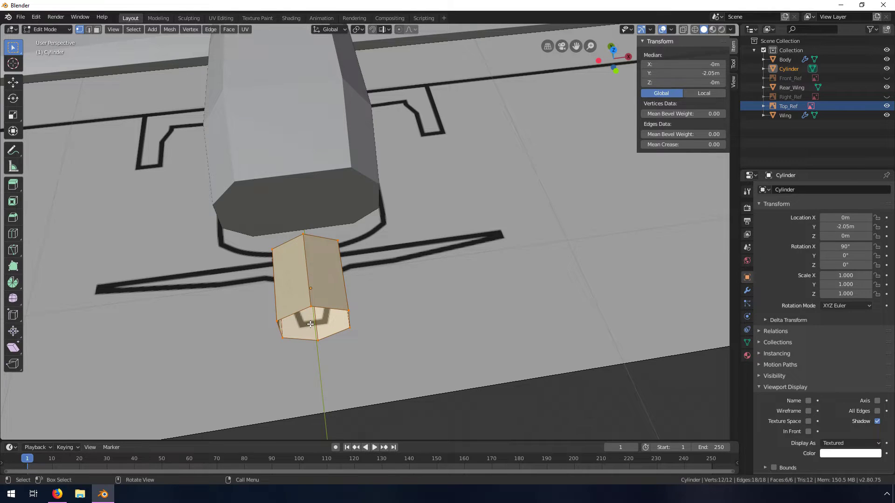
key("KP_7")
left_click_drag(240, 339, 395, 361)
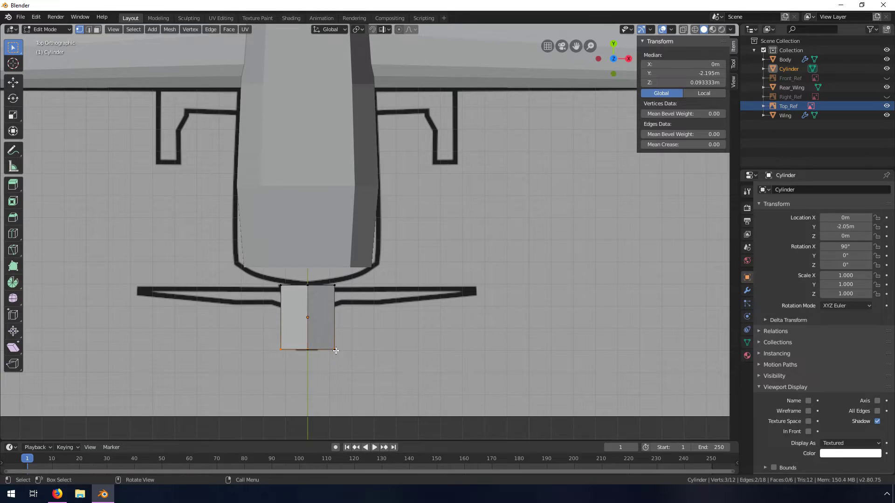
left_click(682, 30)
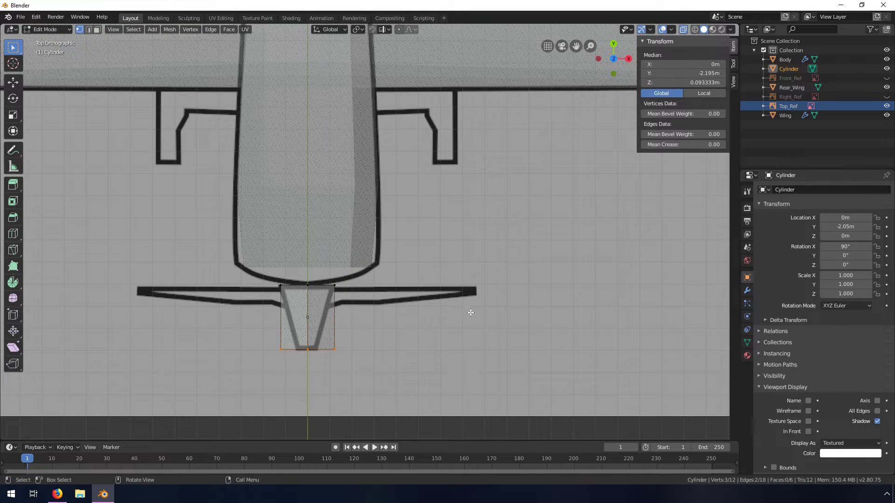
left_click_drag(285, 344, 382, 379)
Step: Try scaling the front-end vertices along X only, by about 0.36, to match the hub's narrow tip
key("s")
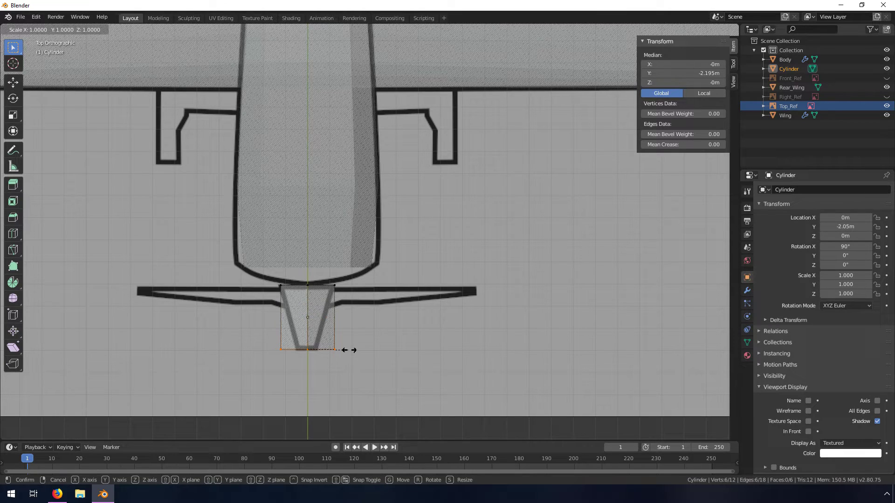
key("x")
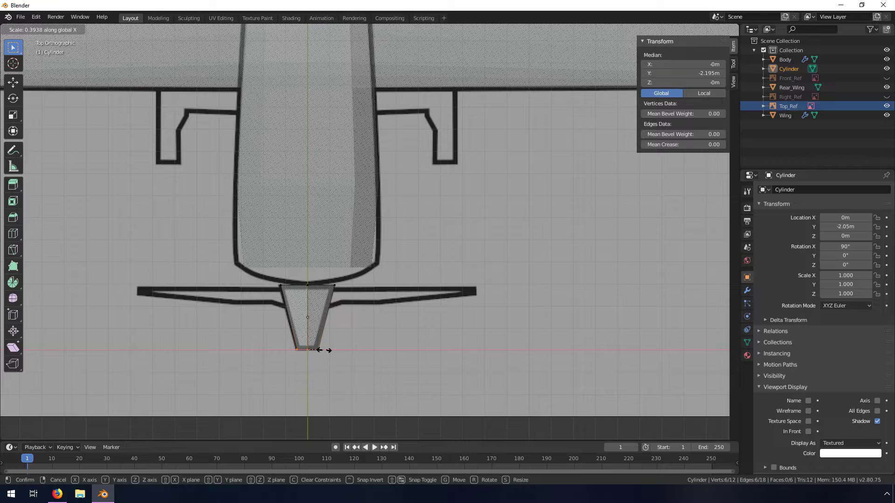
left_click(322, 350)
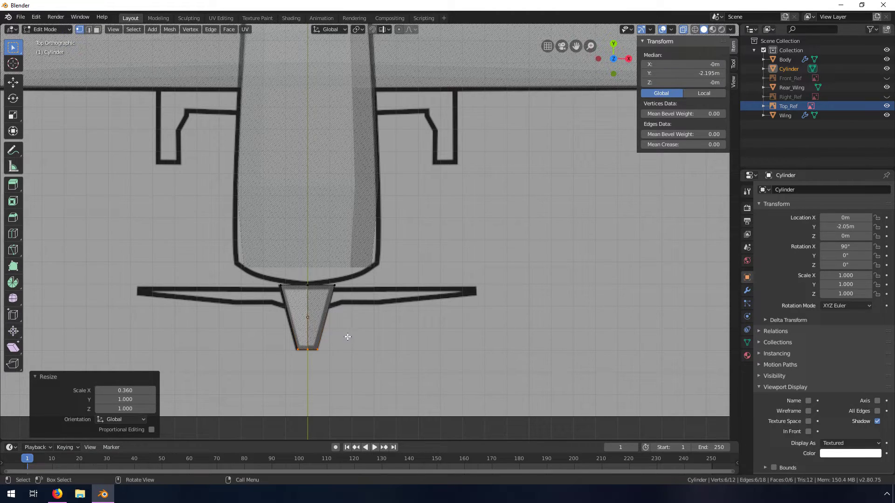
middle_click_drag(355, 351, 367, 269)
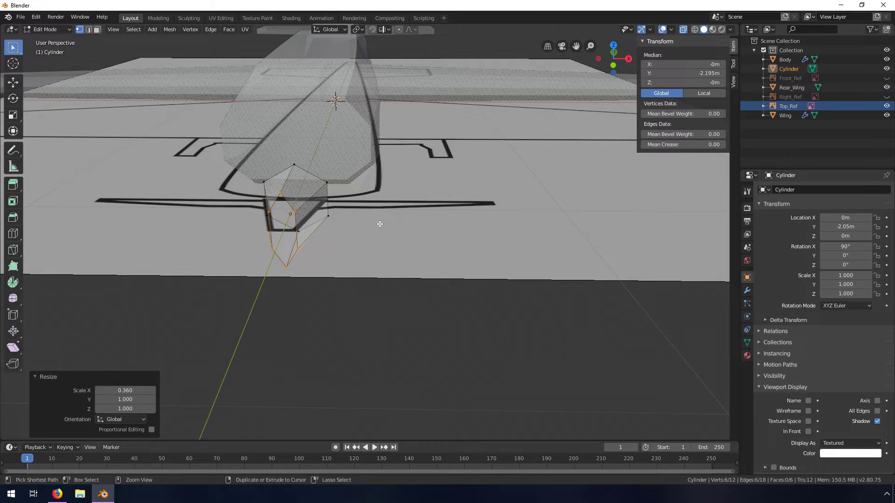
key("ctrl+z")
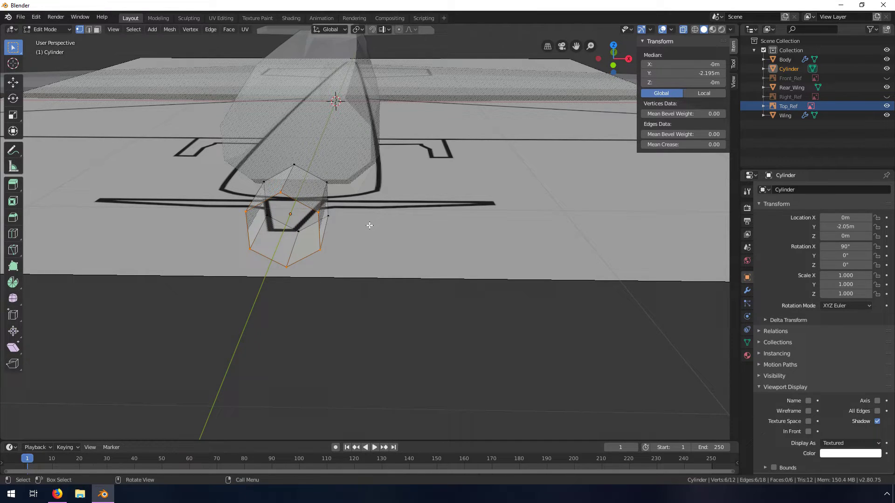
Step: Scale the front-end vertices by about 0.369 in X and Z, excluding Y, to taper the hub to its outline
key("KP_7")
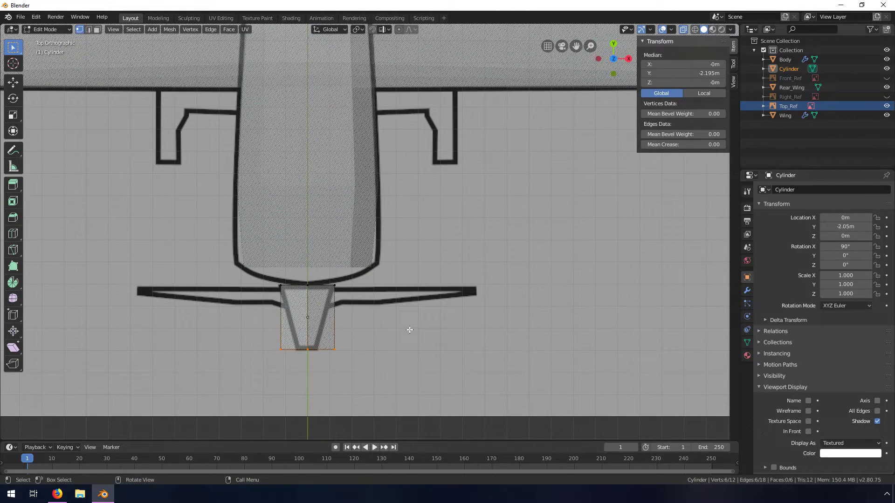
key("s")
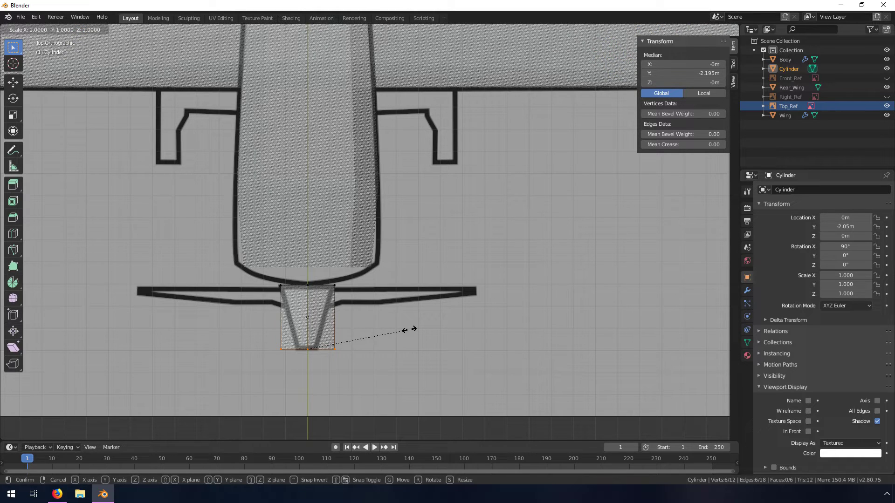
key("shift+y")
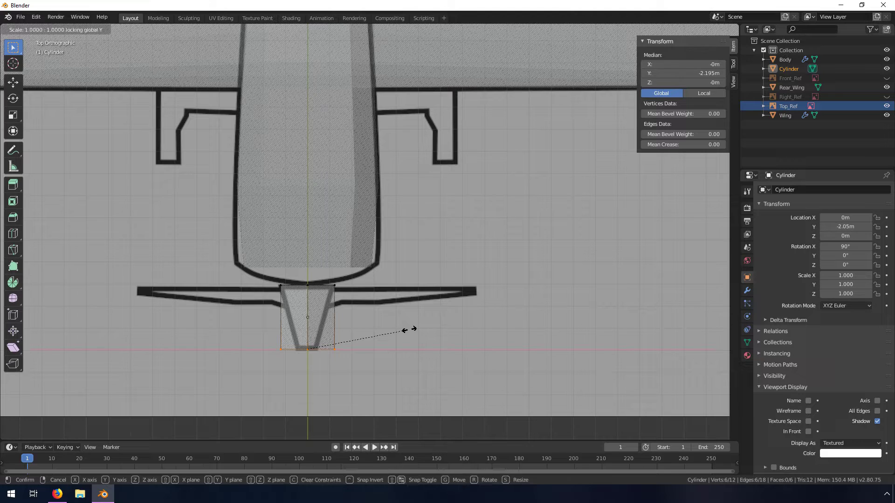
left_click(342, 334)
middle_click_drag(342, 334, 384, 275)
middle_click_drag(404, 311, 334, 319)
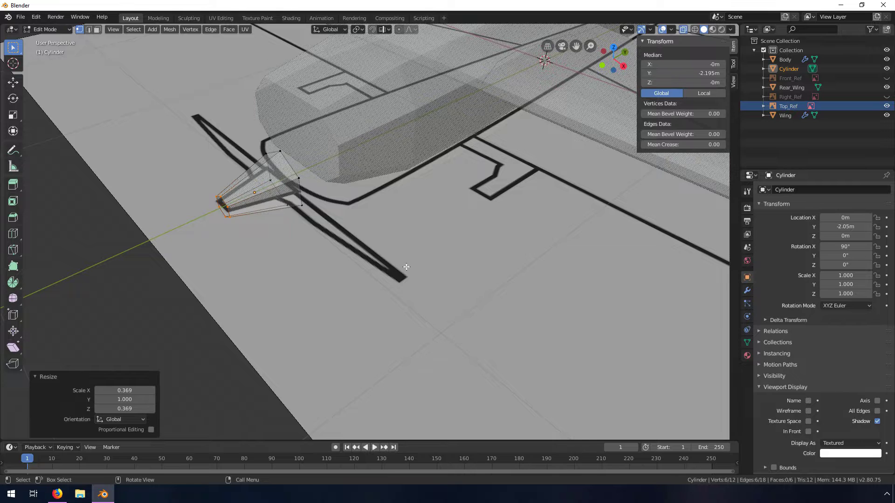
scroll(292, 235, "up", 3)
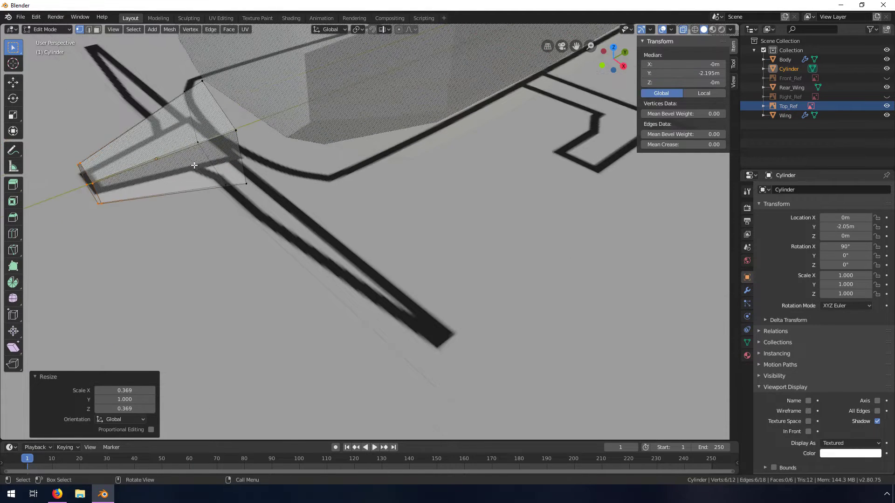
scroll(206, 170, "down", 1)
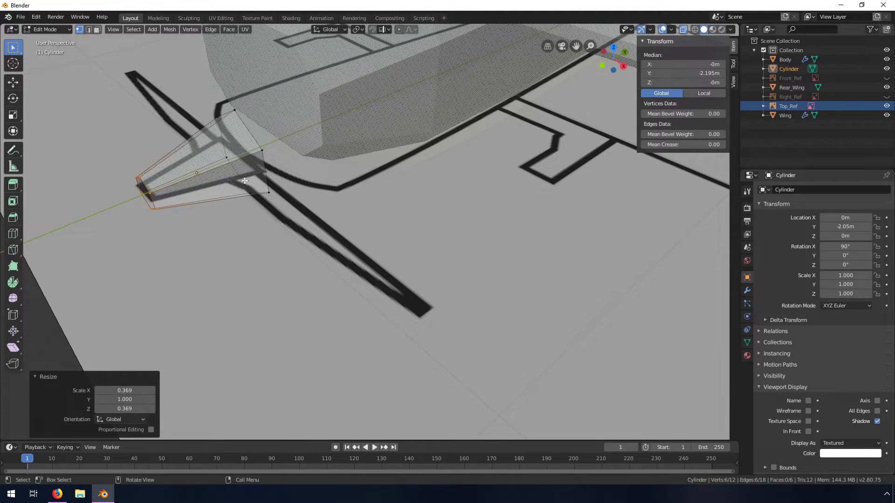
scroll(252, 183, "up", 1)
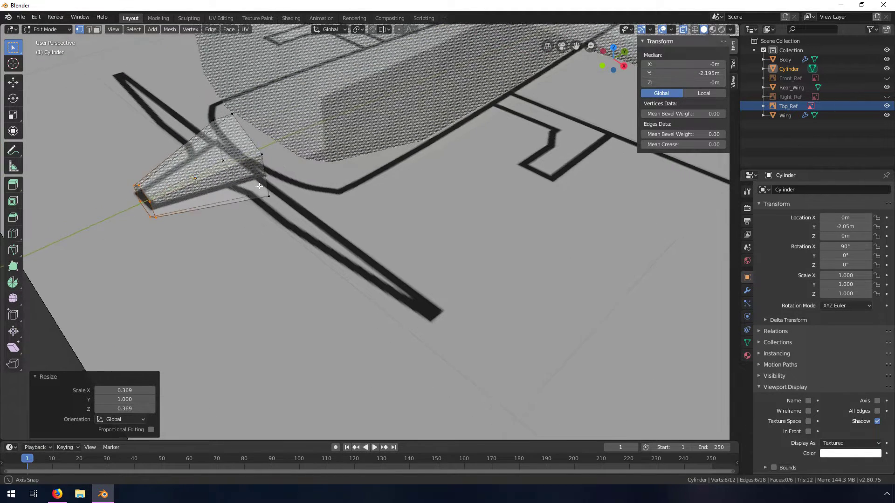
Step: Turn off X-ray and add a loop cut around the hub, slid toward its wide rear end
left_click(683, 29)
key("ctrl+r")
left_click(230, 187)
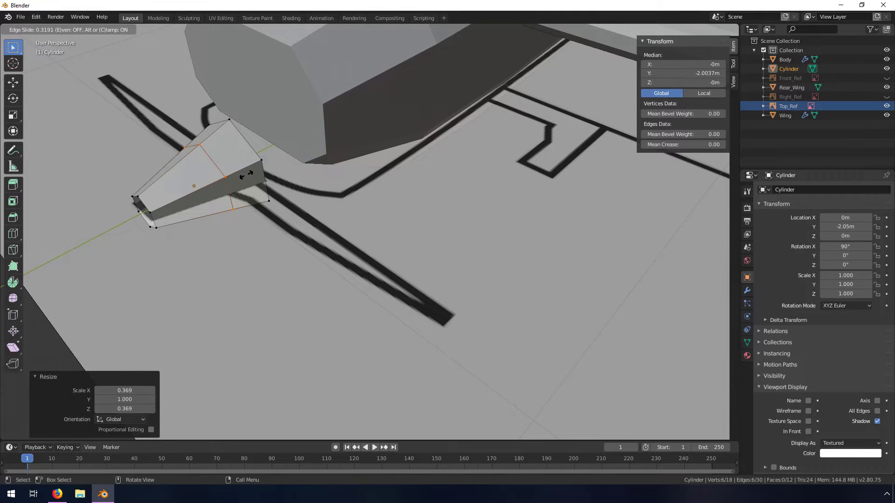
left_click(243, 176)
middle_click_drag(243, 176, 275, 230)
middle_click_drag(330, 231, 252, 185)
Step: Extrude the rear face on the hub's +X side about 0.0556 m along X as the start of the propeller blade
key("3")
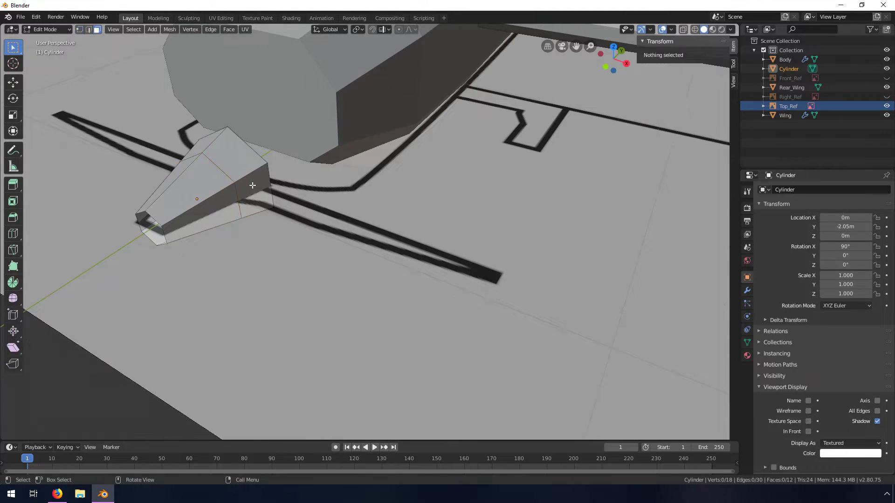
left_click(252, 185)
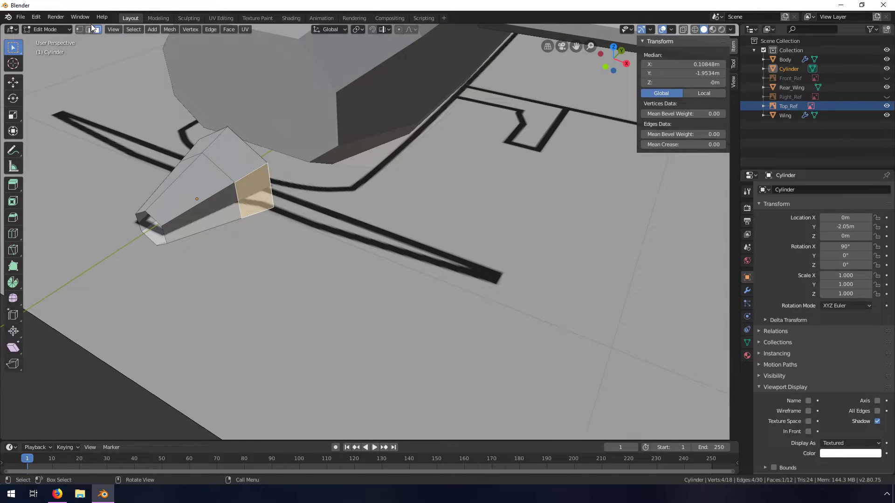
middle_click_drag(339, 222, 387, 264)
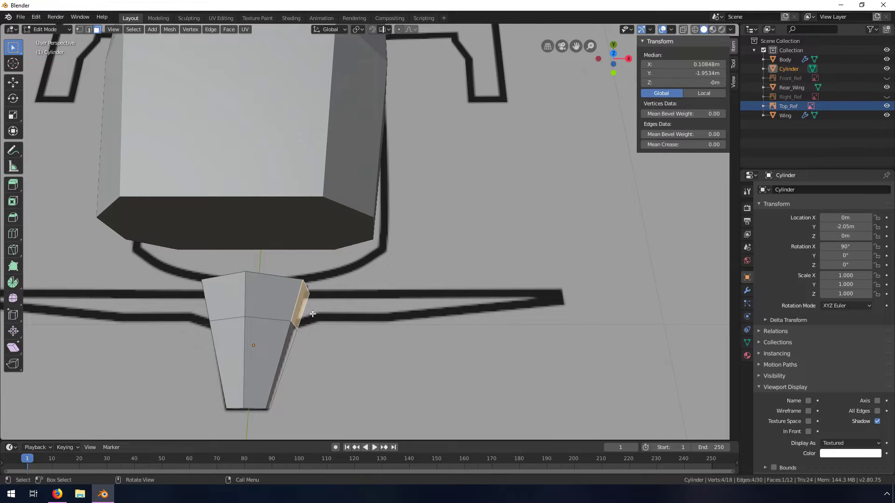
key("KP_7")
key("e")
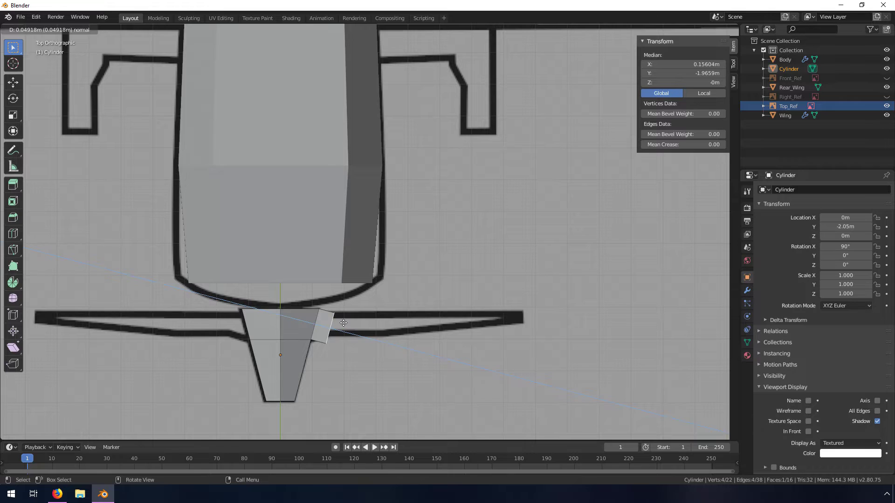
key("x")
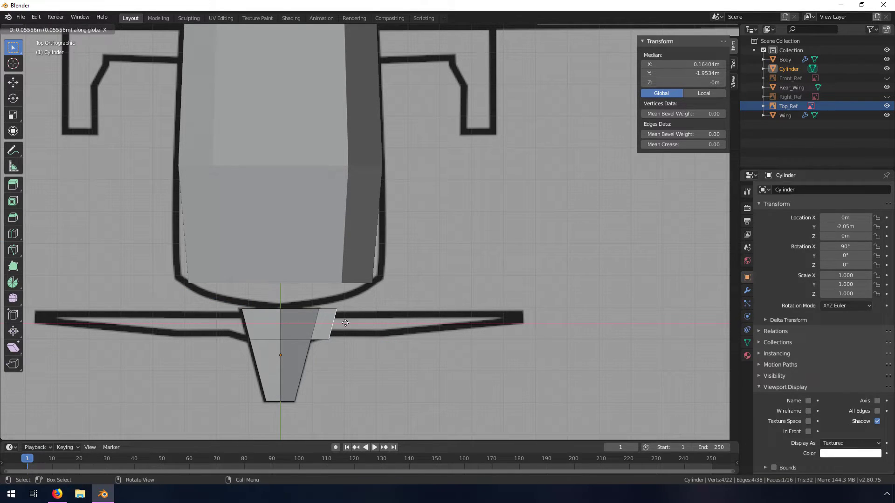
left_click(349, 323)
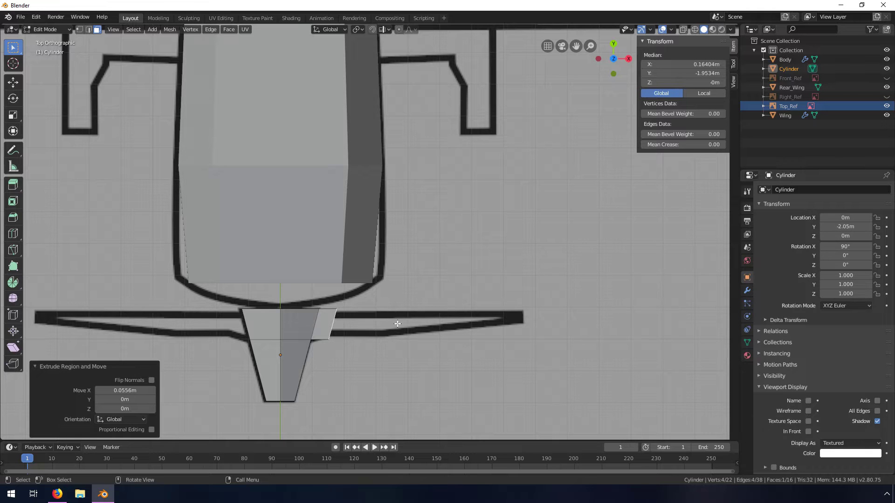
Step: Flatten the slanted end face of the propeller blade stub by scaling it to 0 along X
key("s")
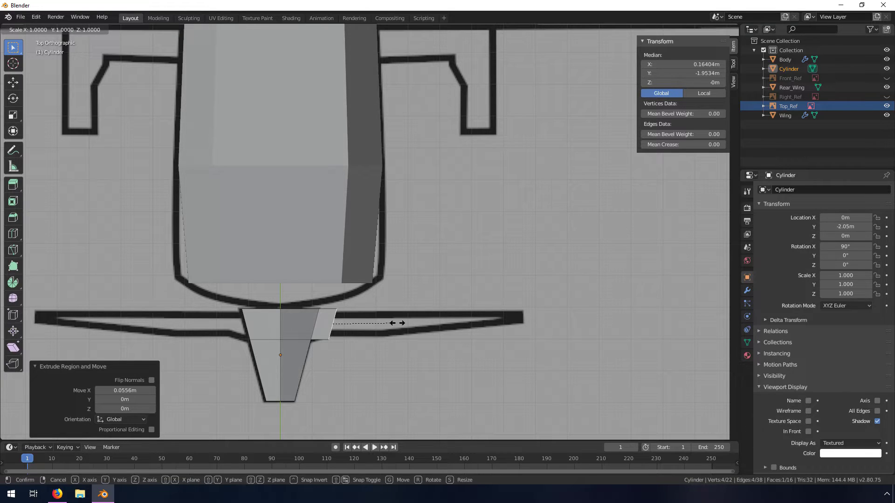
key("x")
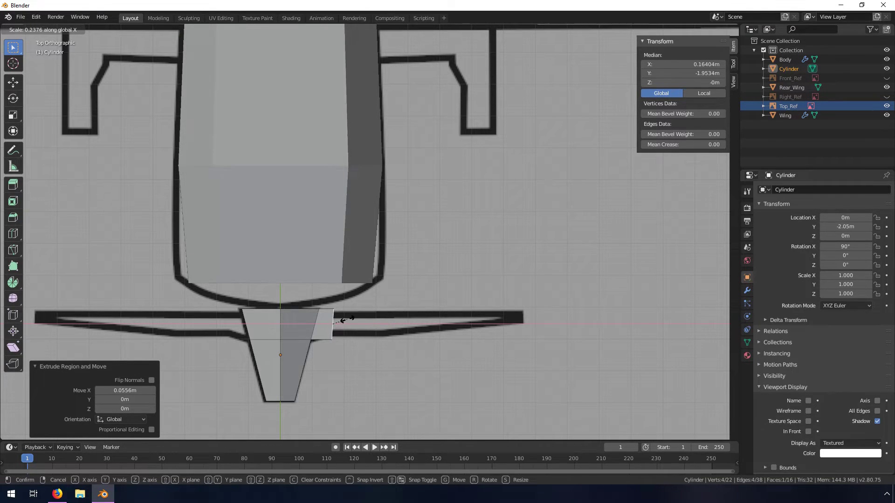
key("0")
key("Return")
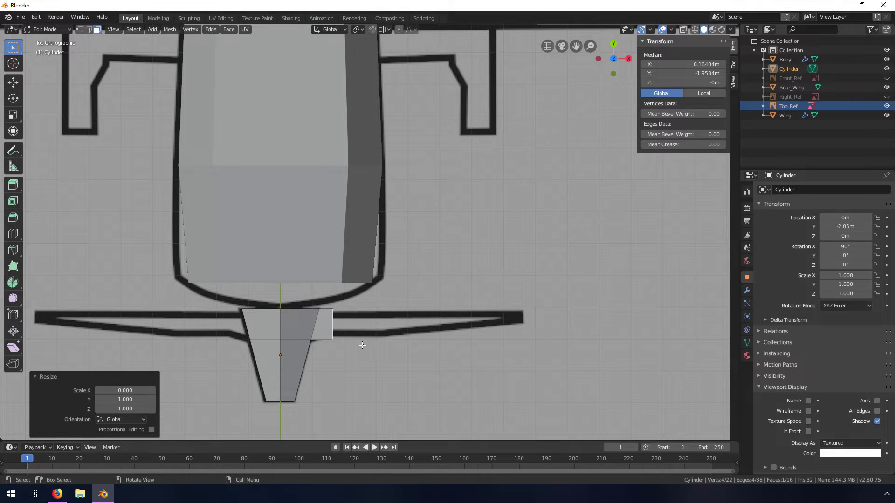
Step: Move the front edge of the blade stub's end face about 0.0219 m along Y to meet the propeller outline
middle_click_drag(361, 341, 323, 183)
key("2")
left_click(246, 154)
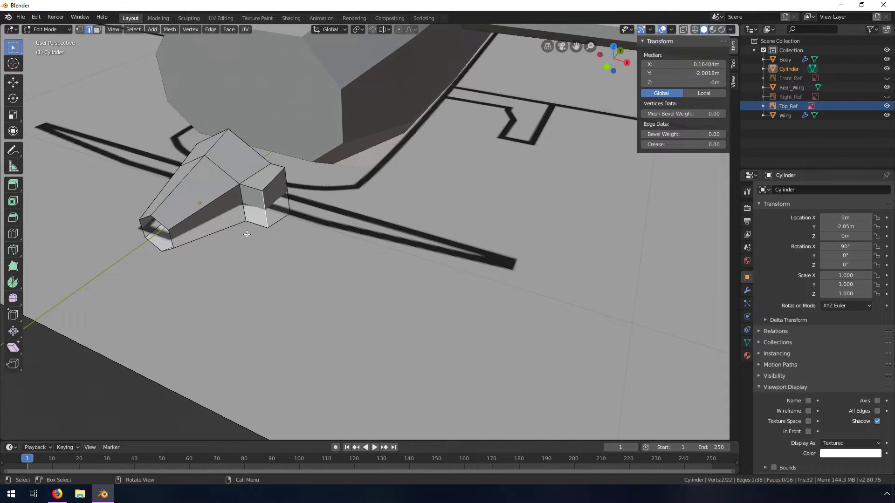
key("KP_7")
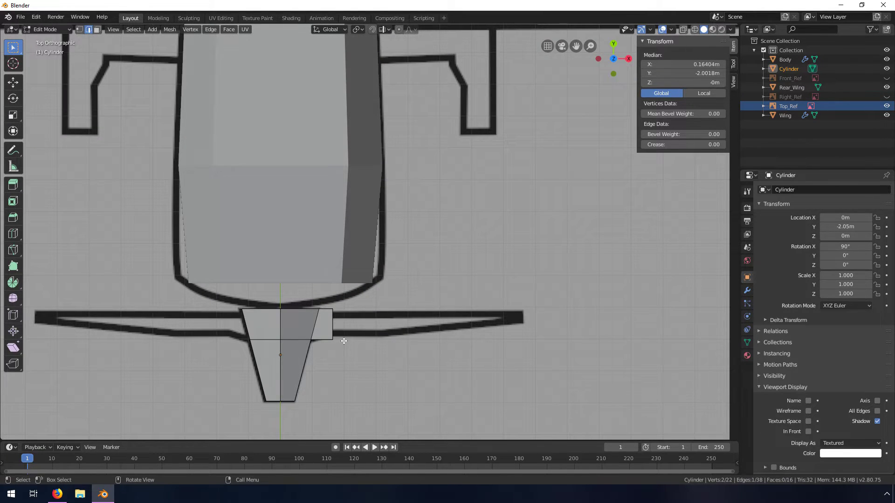
key("g")
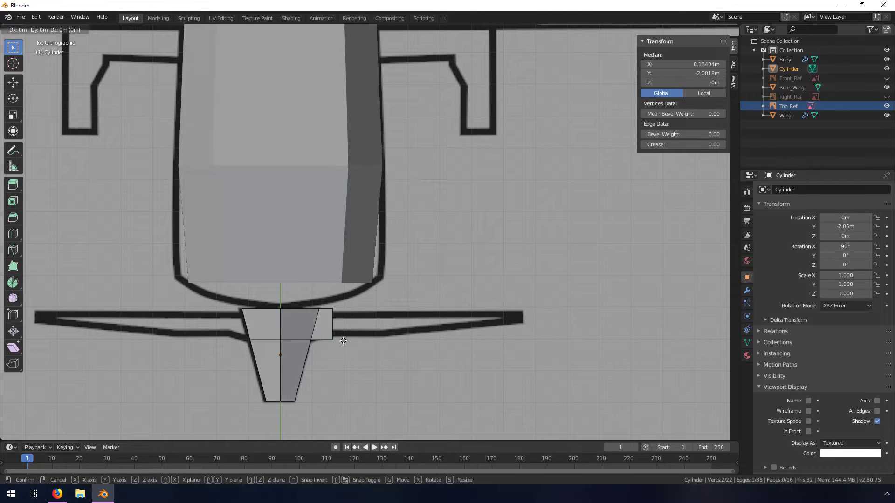
key("y")
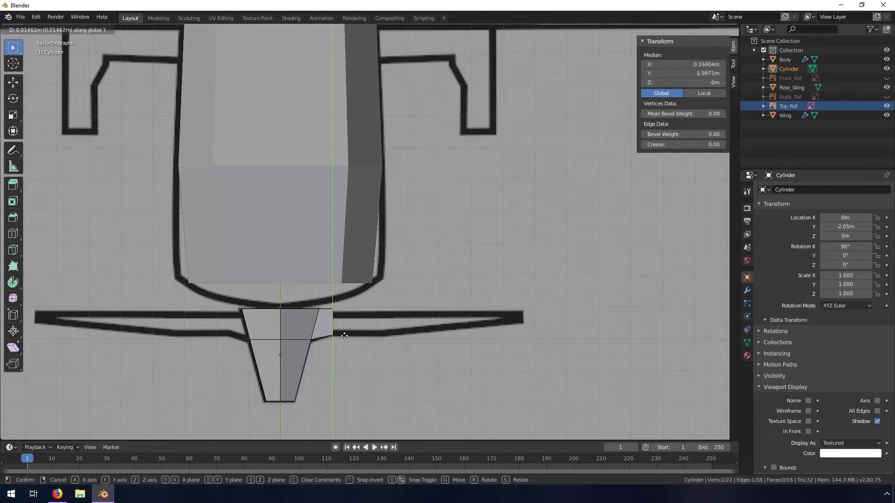
left_click(344, 333)
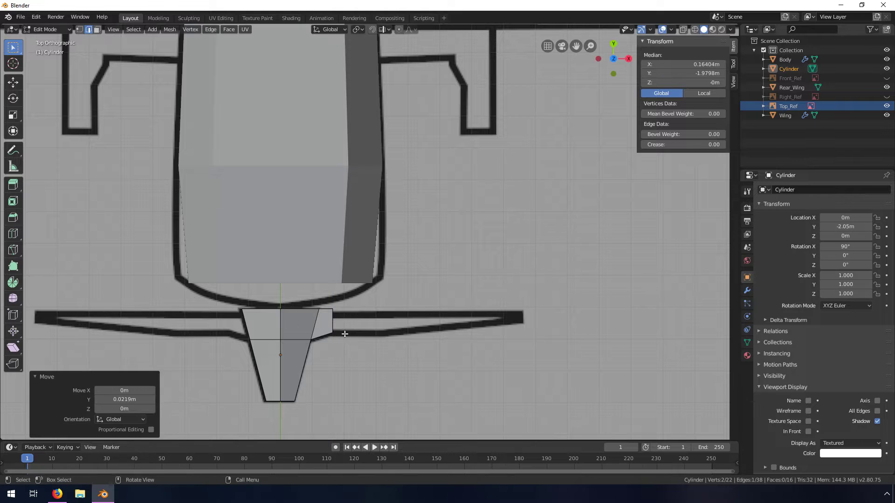
Step: Move the rear edge of the blade stub's end face about -0.0146 m along Y to match the propeller outline
middle_click_drag(358, 319, 278, 132)
left_click(279, 152)
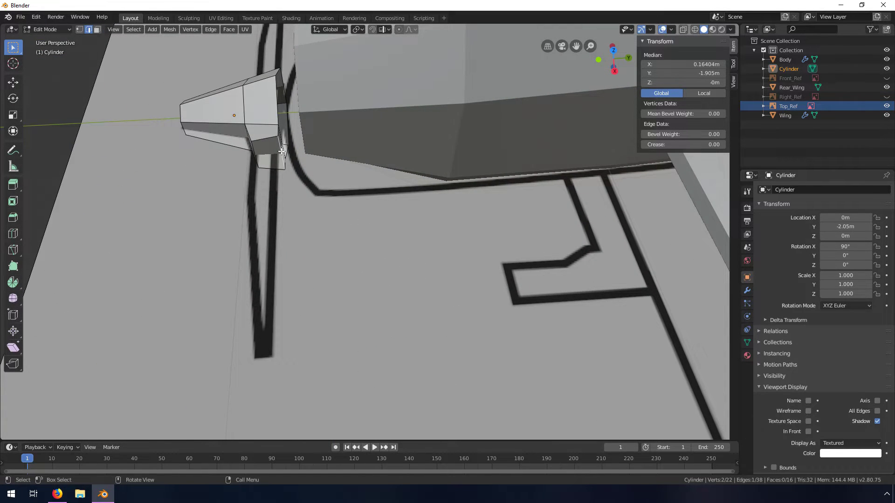
key("KP_7")
key("g")
key("y")
left_click(392, 304)
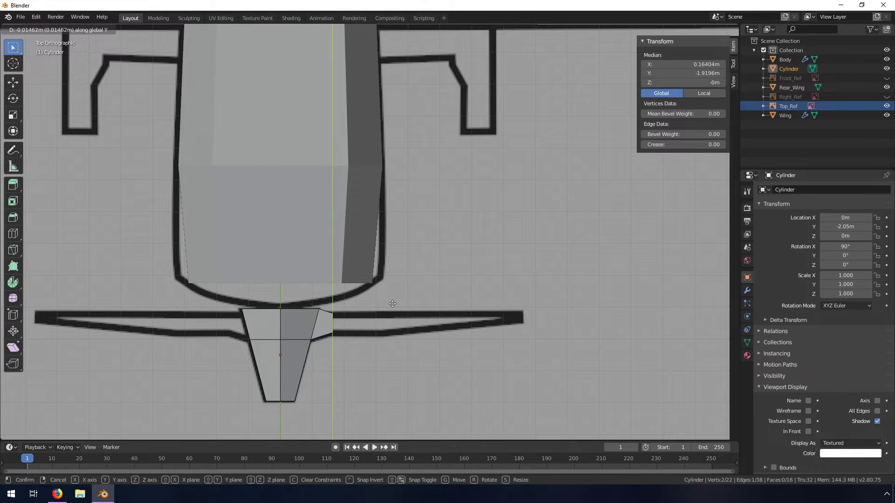
Step: Extrude the blade stub's end face about 0.164 m along its normal and again about 0.433 m out to the reference blade tip
middle_click_drag(437, 350, 387, 295)
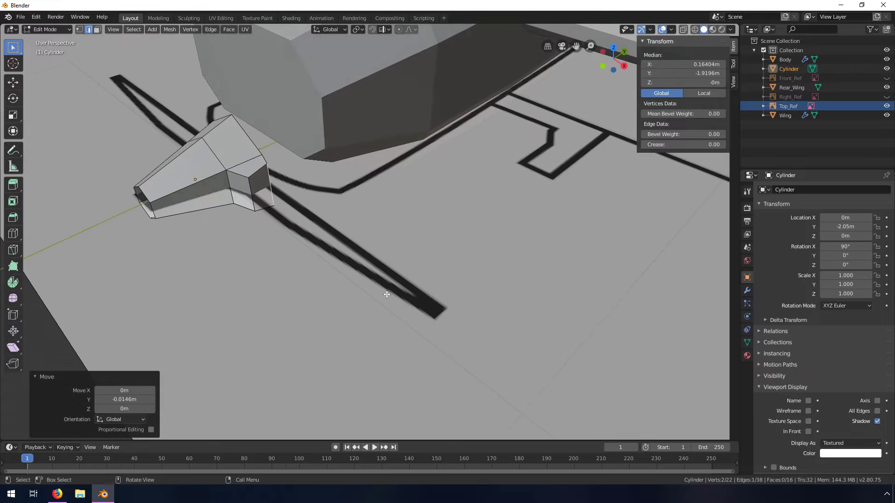
key("3")
left_click(262, 187)
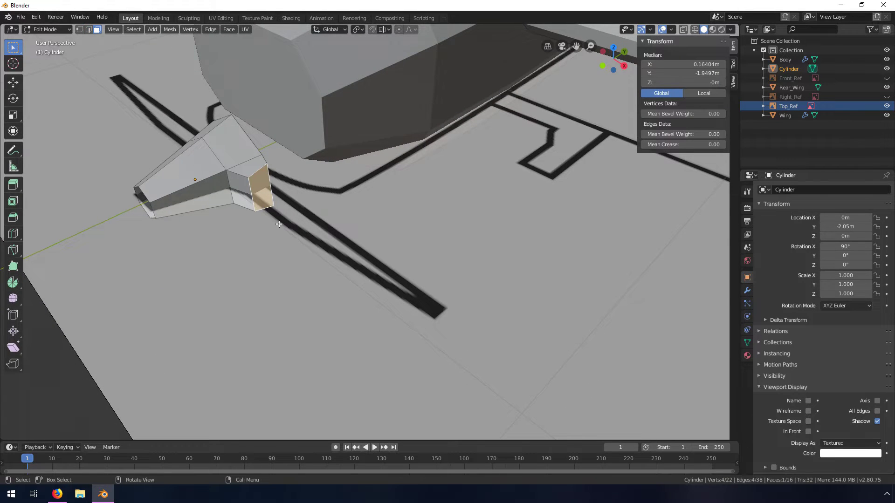
key("KP_7")
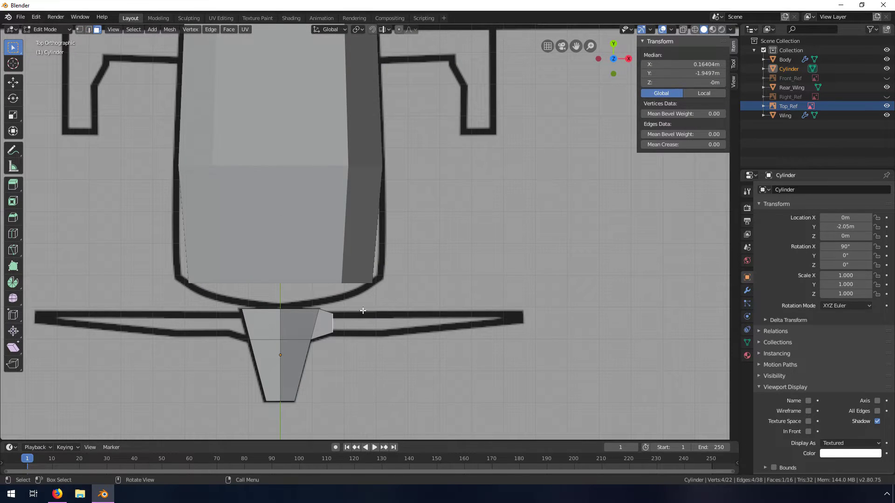
key("e")
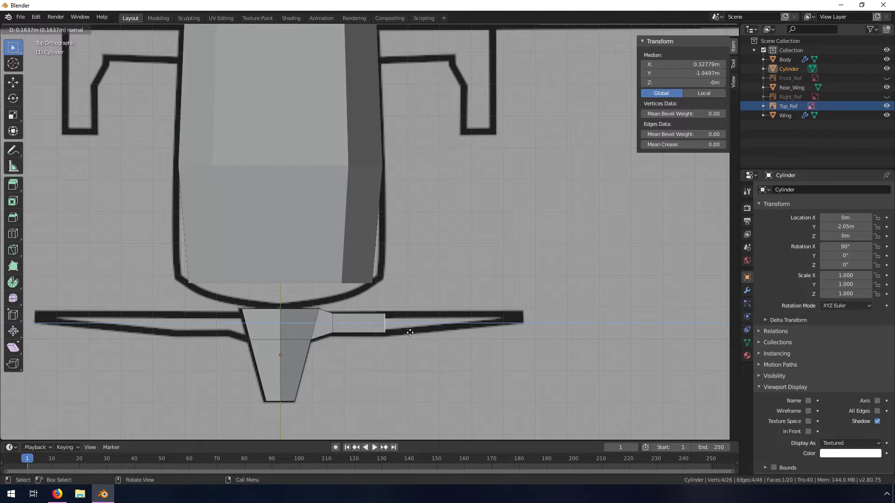
left_click(410, 333)
key("e")
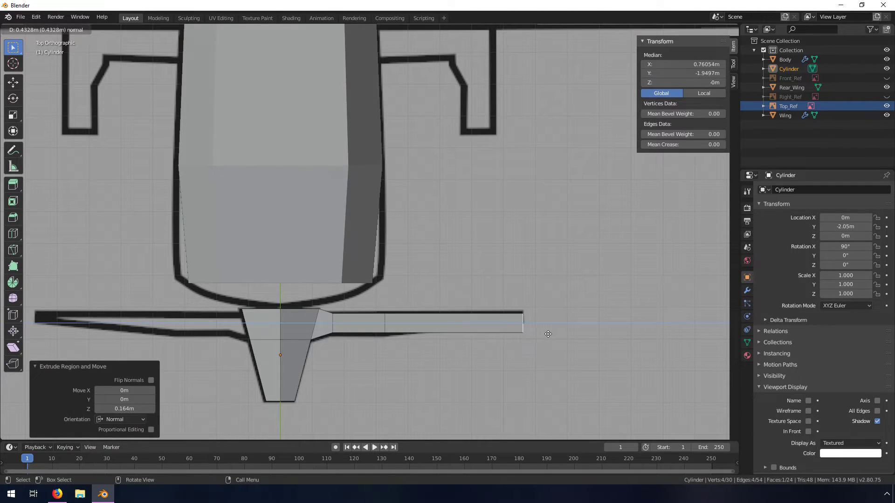
Step: Extrude the propeller blade's end face outward about 0.433 m and scale the tip to about 0.497 along Y
left_click(548, 334)
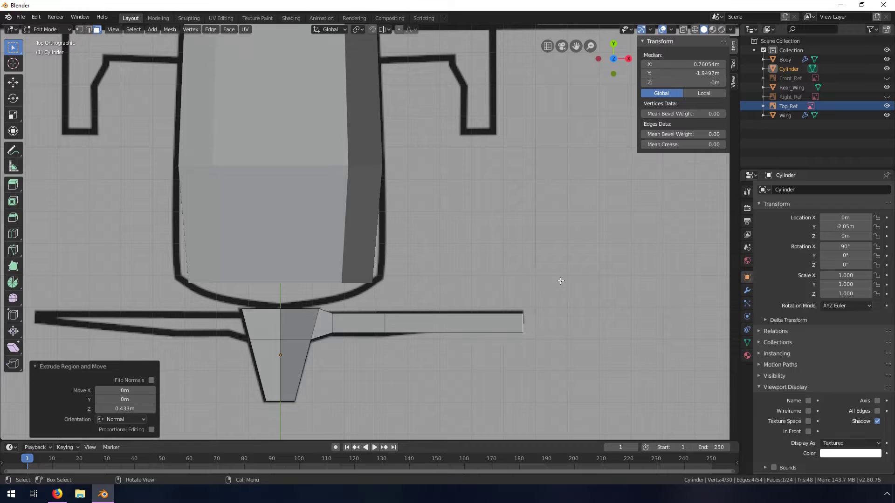
key("s")
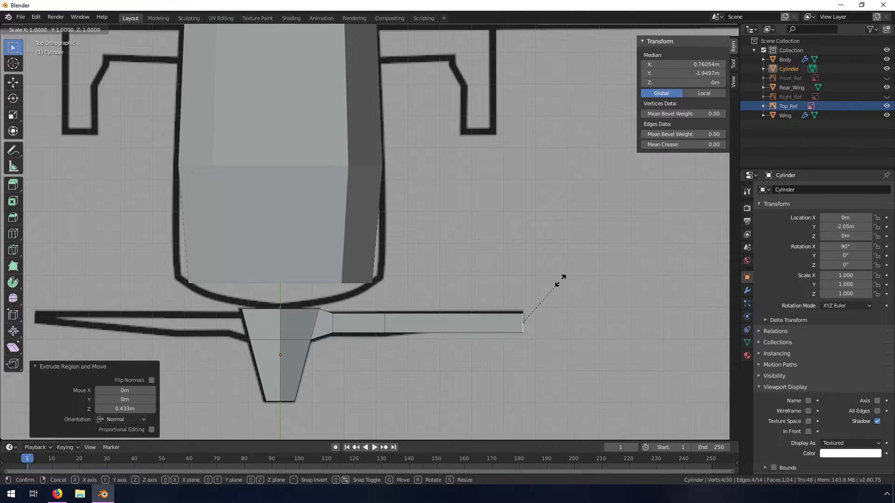
key("y")
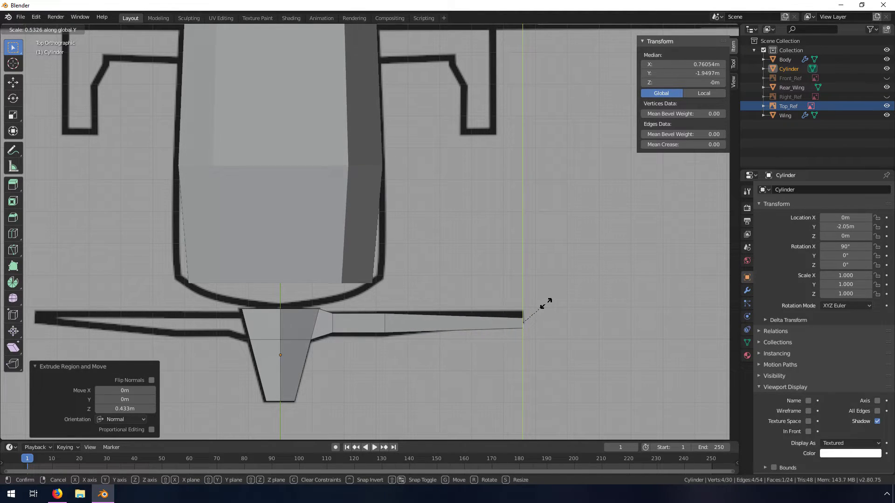
left_click(545, 304)
Step: Move the blade's tip face about 0.013 m along Y to fit the top reference outline
key("g")
key("y")
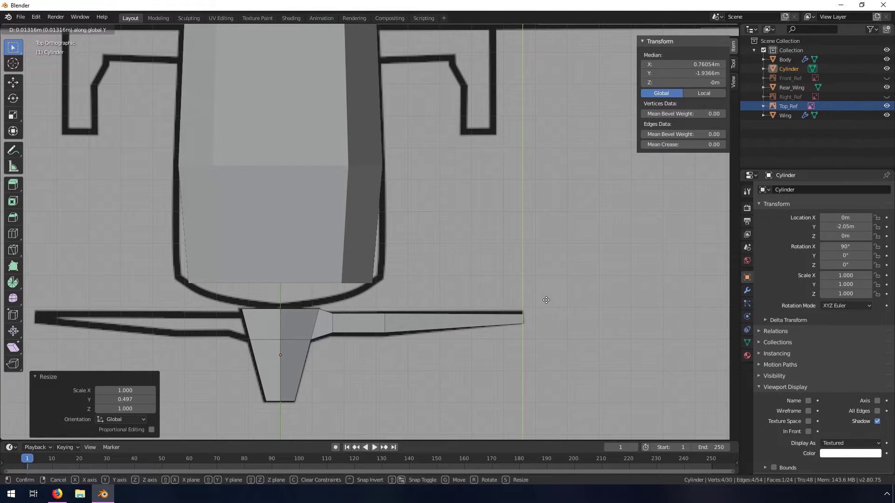
left_click(546, 301)
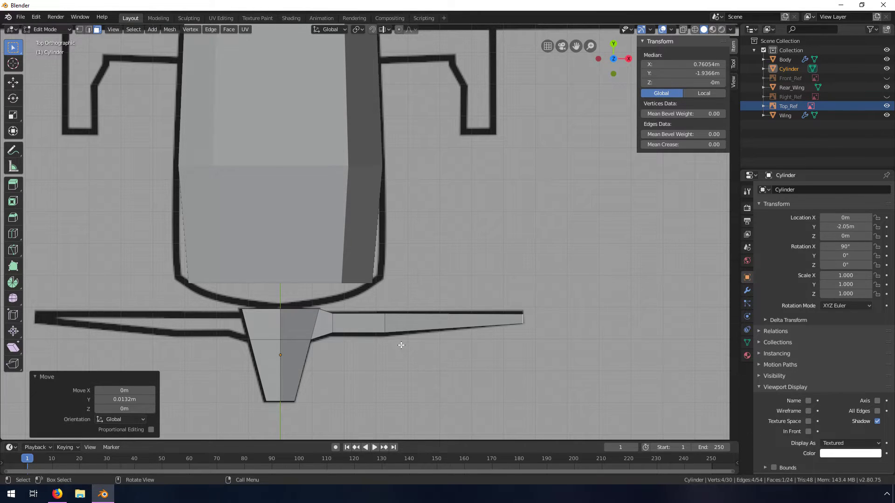
Step: Show the Front_Ref image in the front view and turn off its In Front display option
key("KP_1")
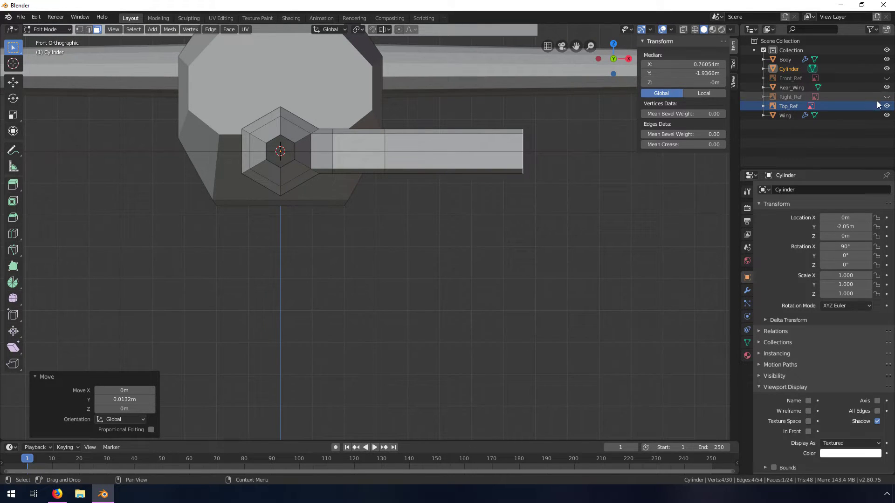
left_click(886, 78)
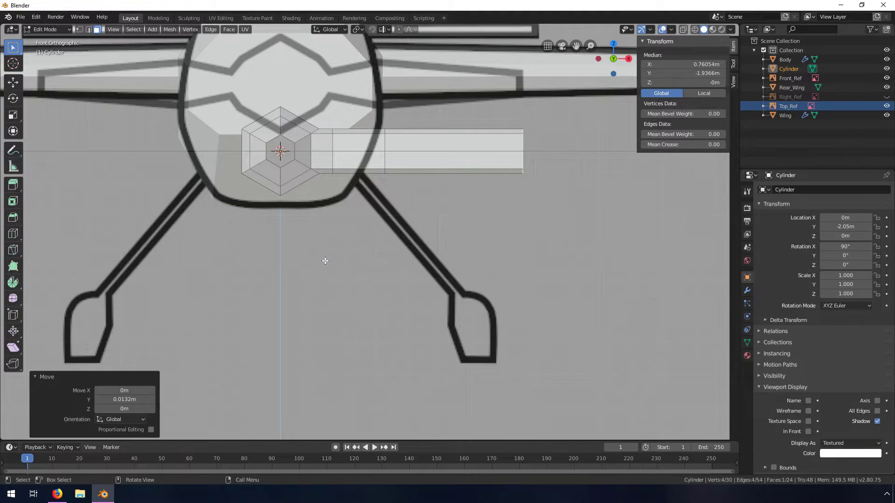
scroll(326, 261, "down", 4)
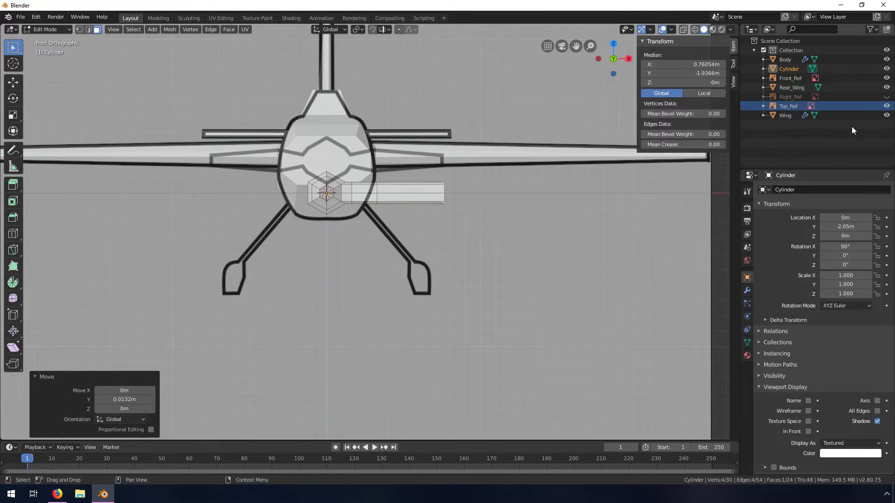
left_click(790, 78)
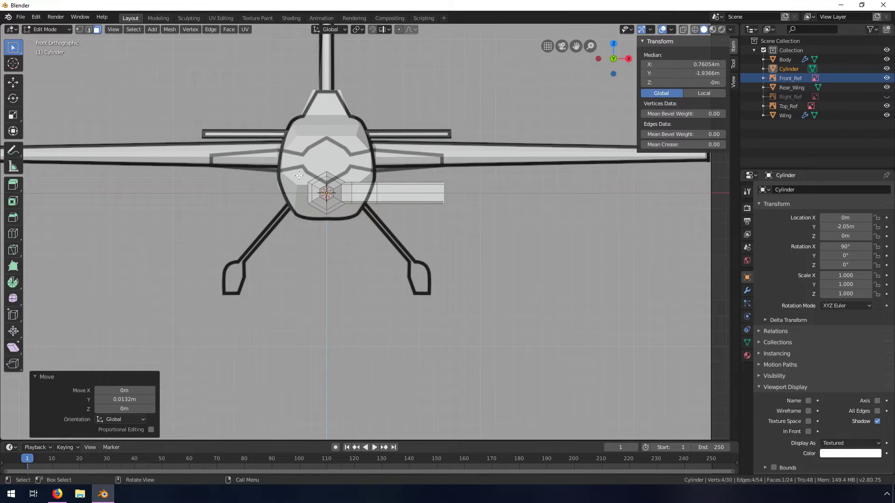
key("Tab")
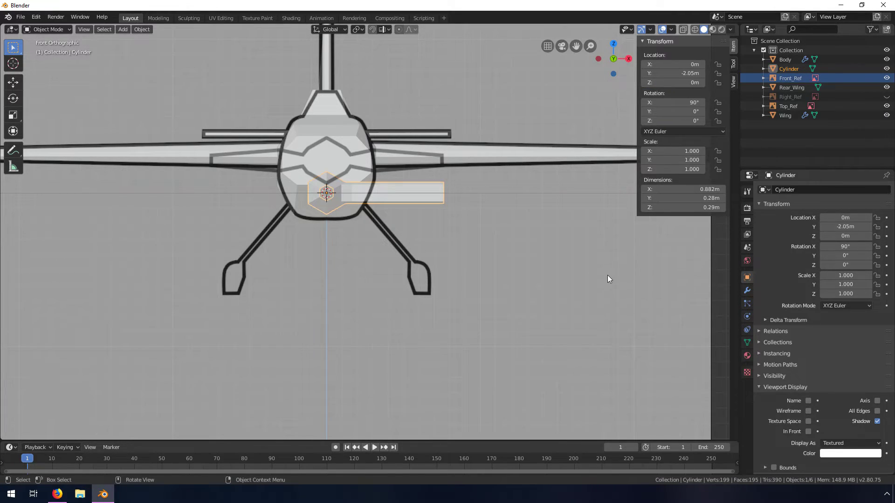
left_click(785, 79)
left_click(877, 411)
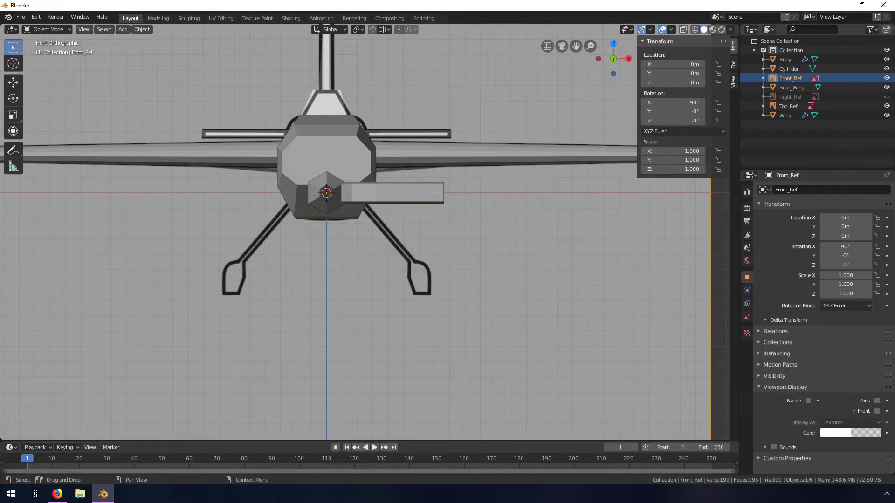
Step: Select the entire propeller mesh of the Cylinder object in Edit Mode
left_click(353, 191)
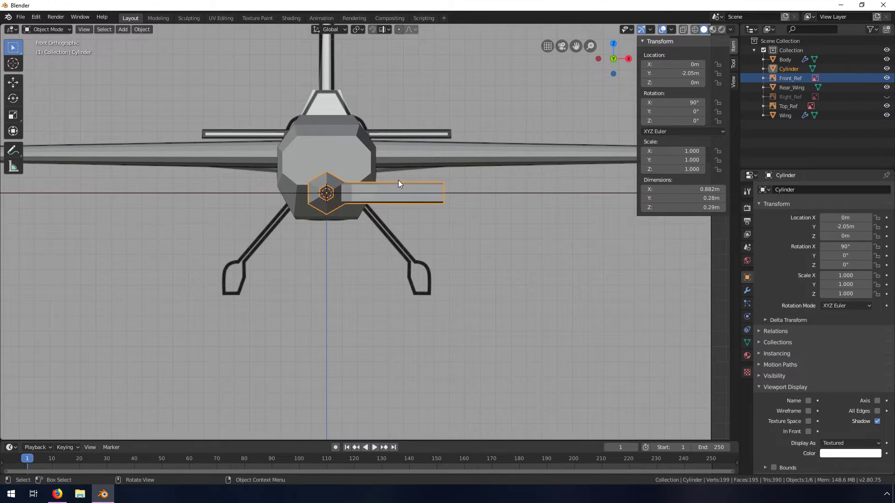
key("Tab")
scroll(401, 233, "up", 4)
middle_click_drag(404, 252, 362, 290, "shift")
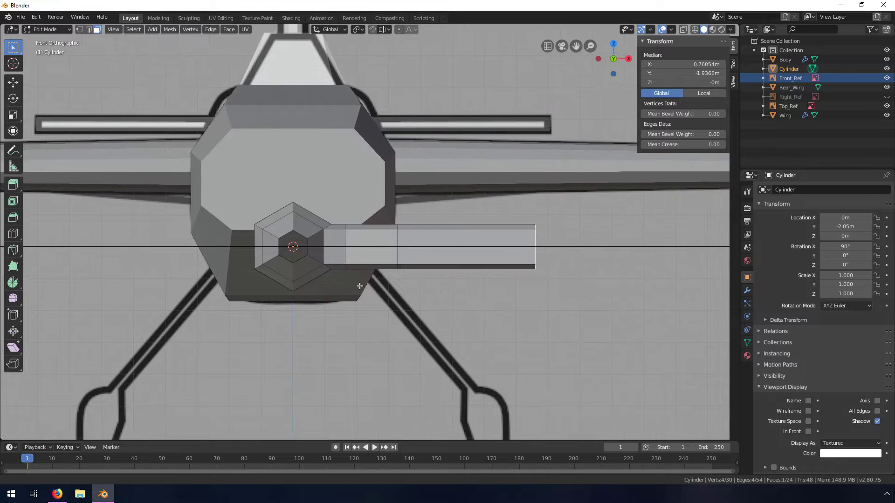
key("a")
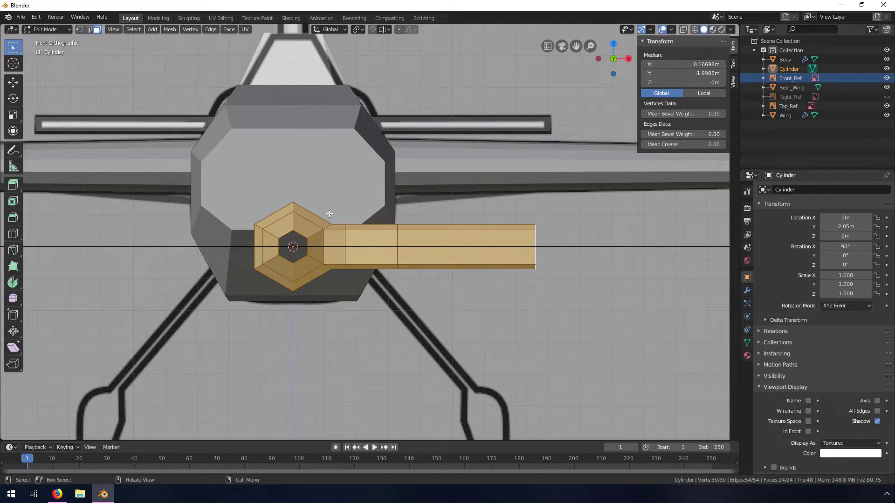
key("g")
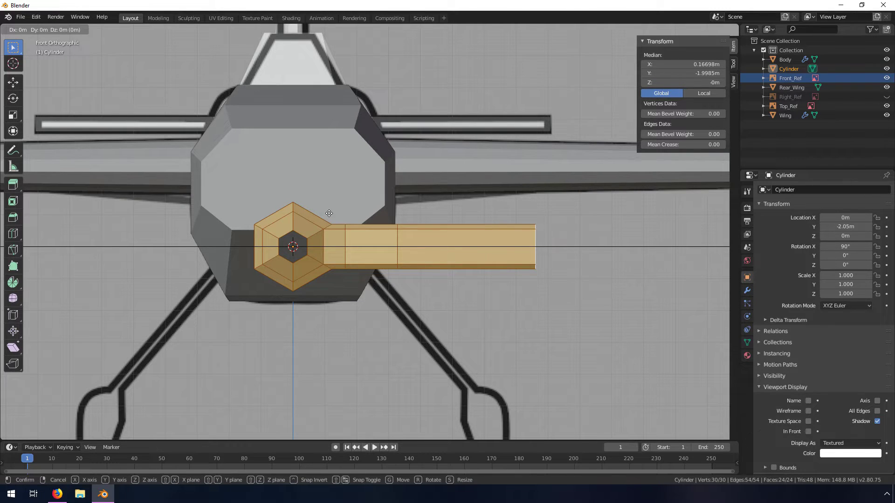
key("Escape")
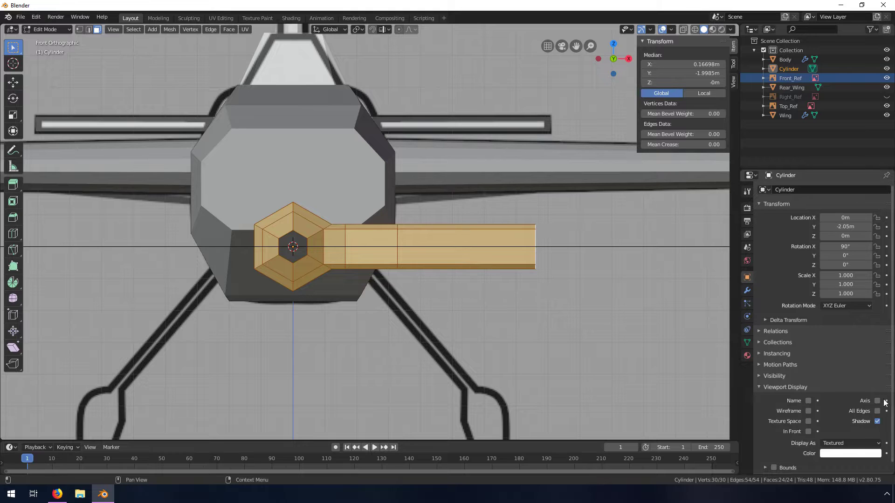
Step: Turn on X-ray display so the front reference can be seen through the model
key("Tab")
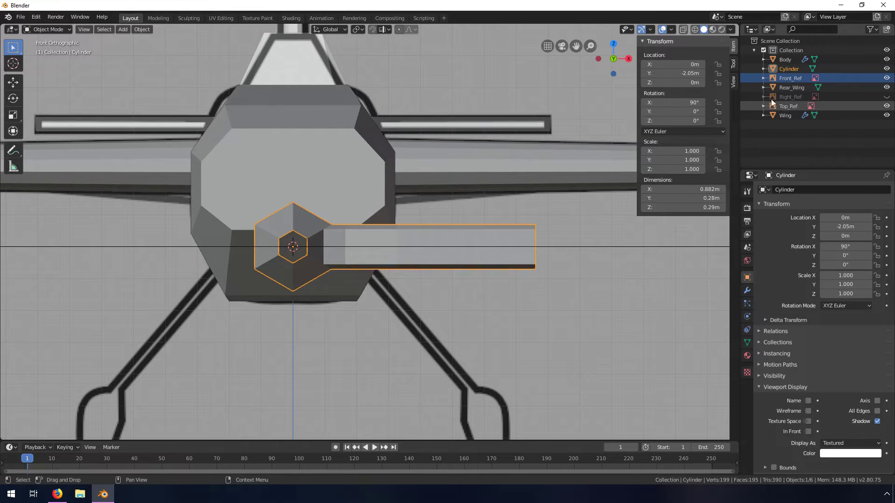
left_click(684, 30)
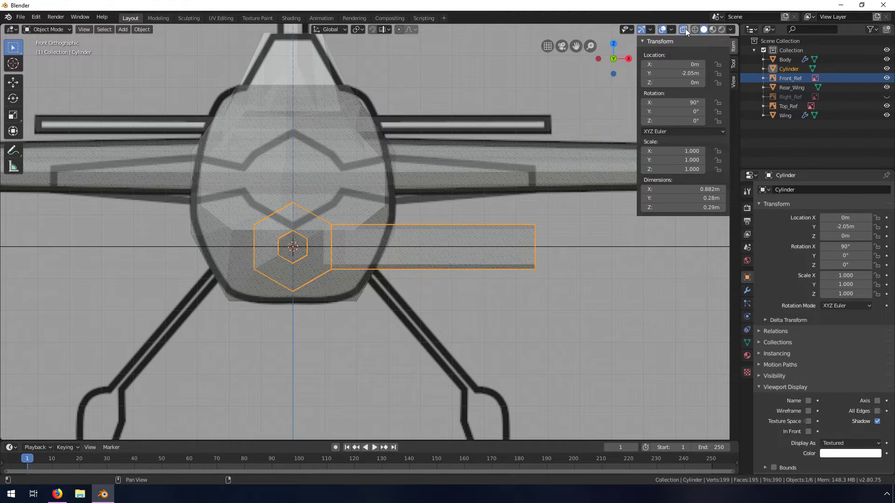
scroll(363, 224, "down", 2)
scroll(371, 221, "up", 2)
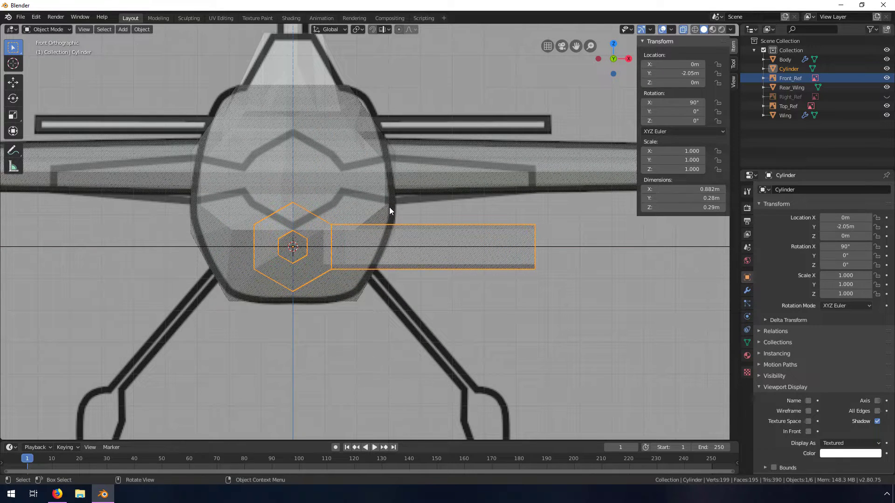
scroll(389, 209, "down", 1)
Step: Move the whole propeller mesh up about 0.207 m along Z onto the hexagonal hub outline
key("Tab")
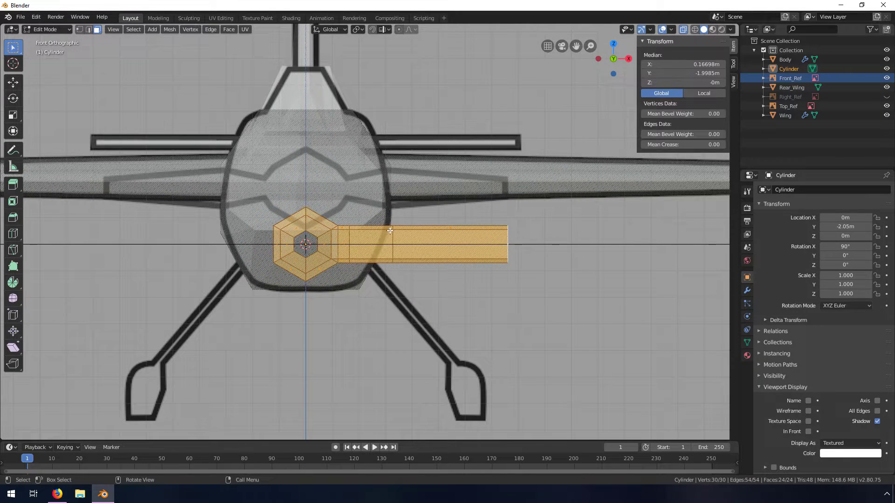
key("g")
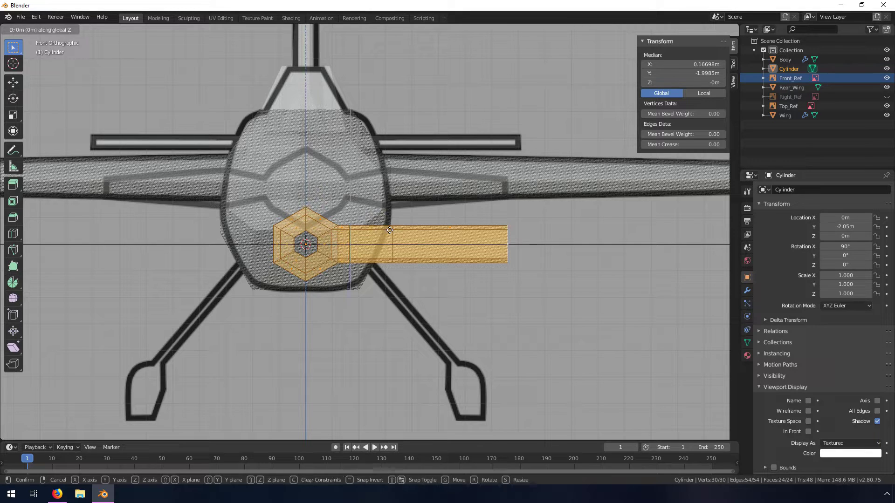
key("z")
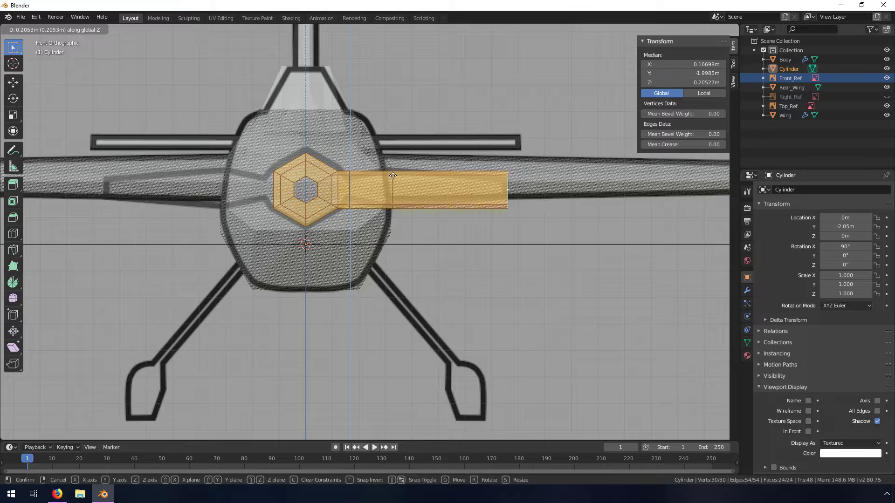
left_click(393, 176)
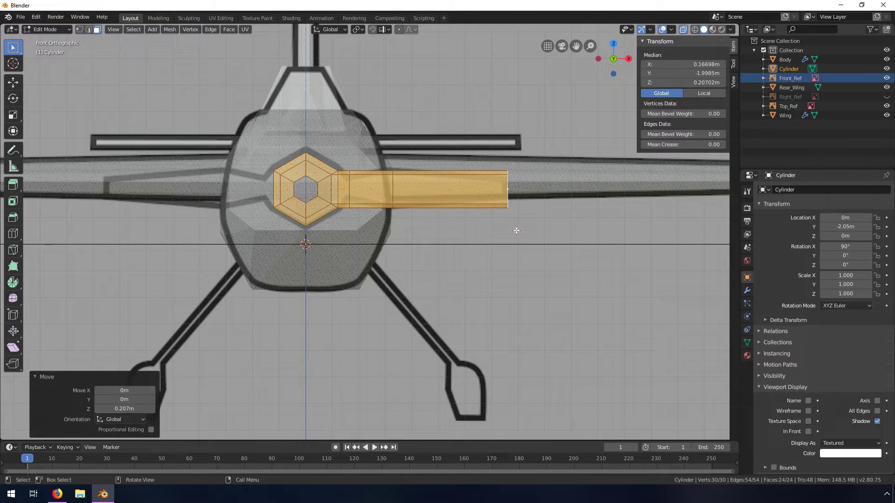
Step: Lower the blade tip's two upper vertices about 0.025 m along Z to meet the front reference outline
scroll(534, 230, "up", 3)
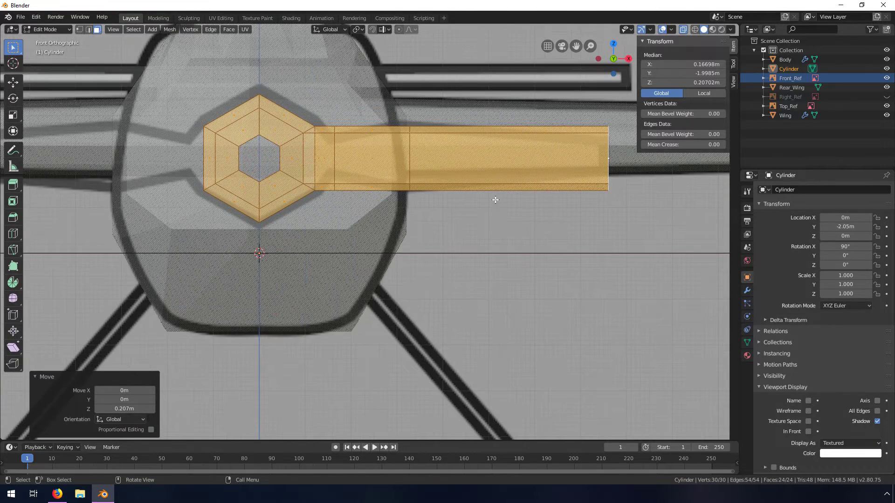
scroll(426, 259, "up", 3)
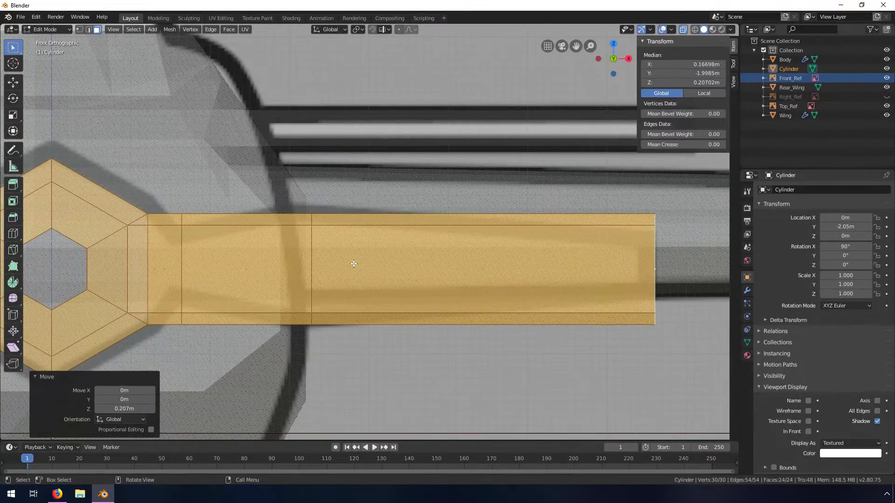
scroll(328, 272, "down", 2)
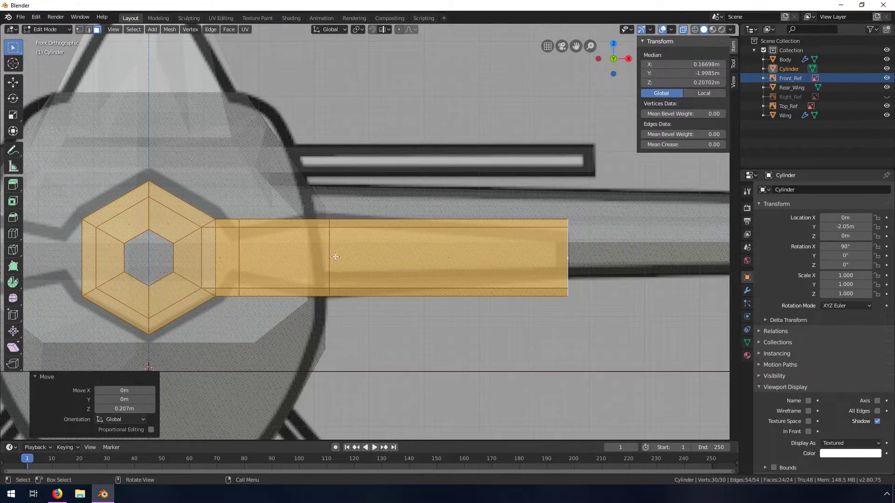
left_click(80, 30)
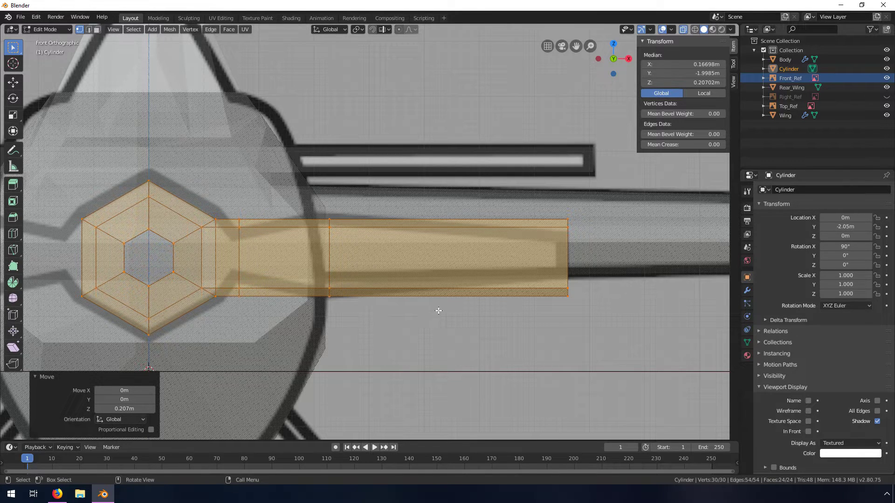
left_click(555, 213)
left_click_drag(555, 214, 597, 240)
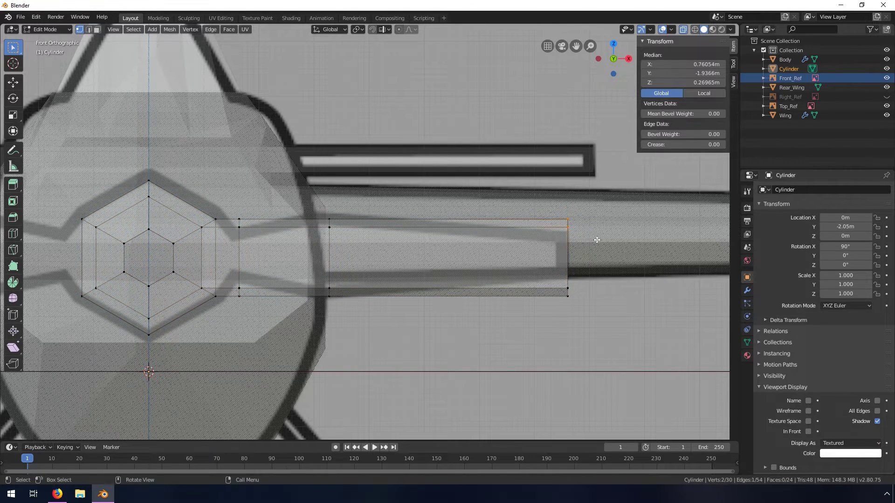
key("g")
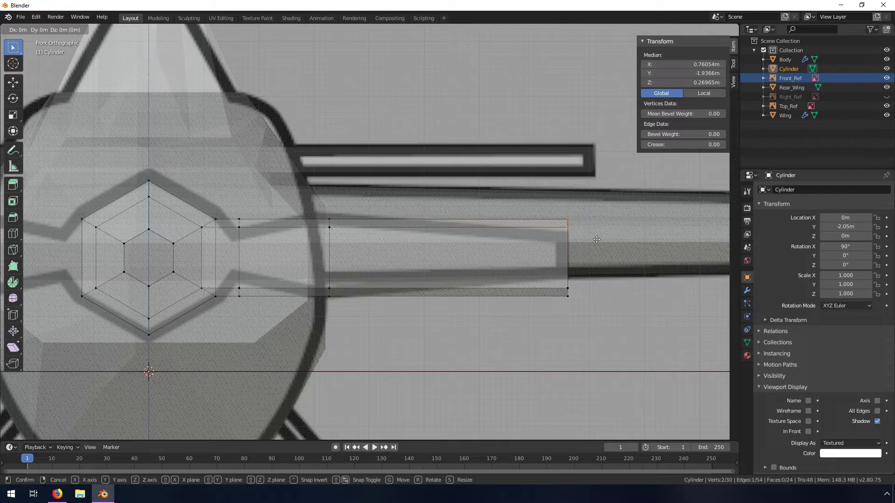
key("z")
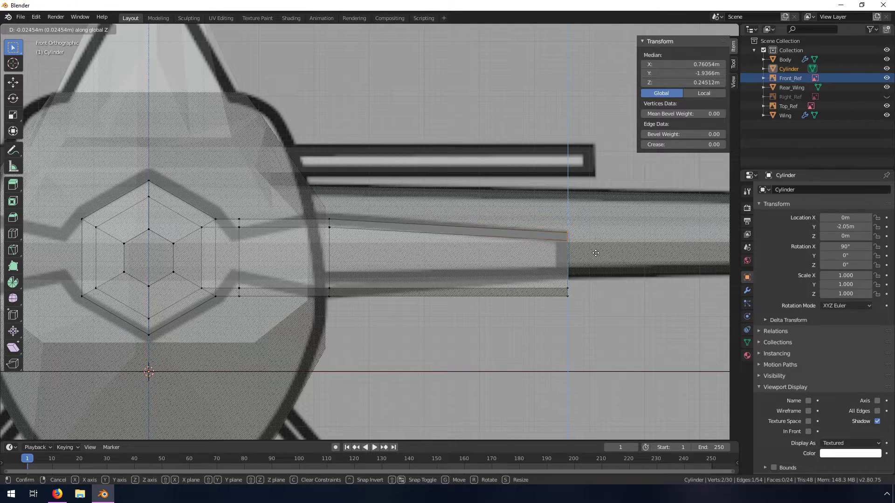
left_click(595, 255)
Step: Raise the blade tip's two lower vertices about 0.038 m along Z to meet the front reference outline
left_click_drag(550, 281, 588, 308)
key("g")
key("z")
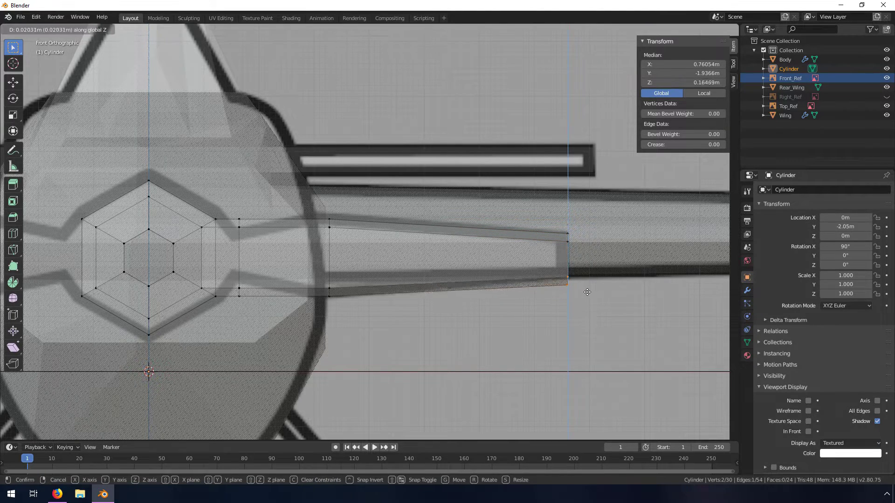
left_click(588, 286)
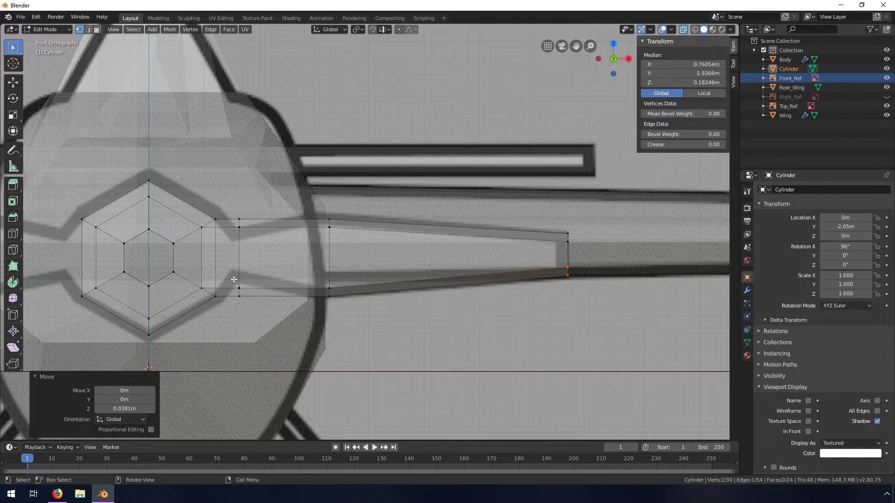
Step: Scale the four-vertex edge loop at the blade's root to about 0.675 along Z to match the front reference's neck
left_click_drag(234, 280, 261, 312)
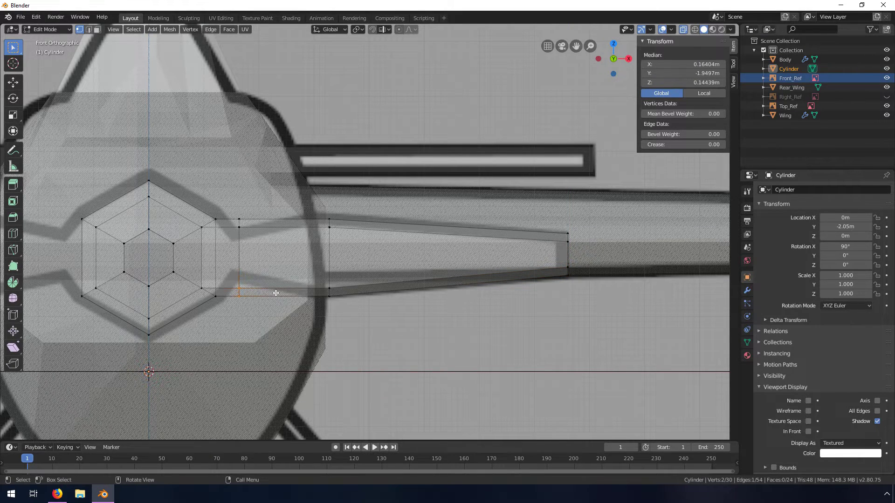
left_click(236, 233, "alt")
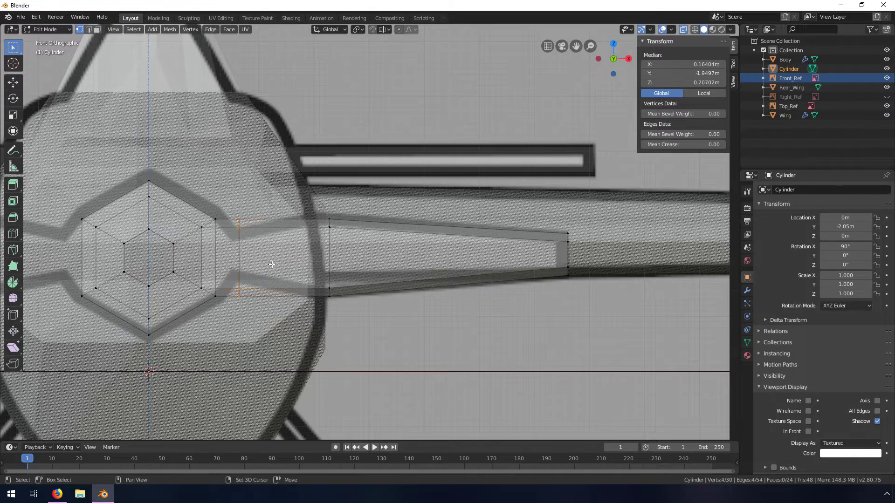
key("s")
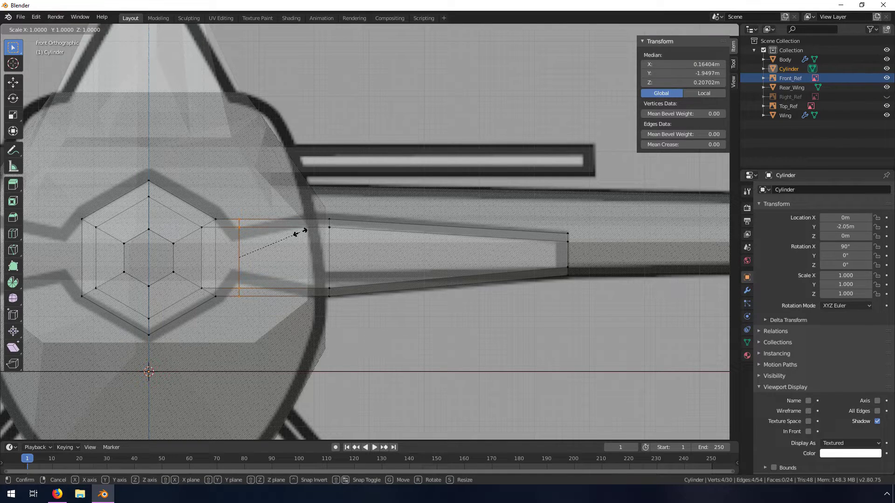
key("y")
key("z")
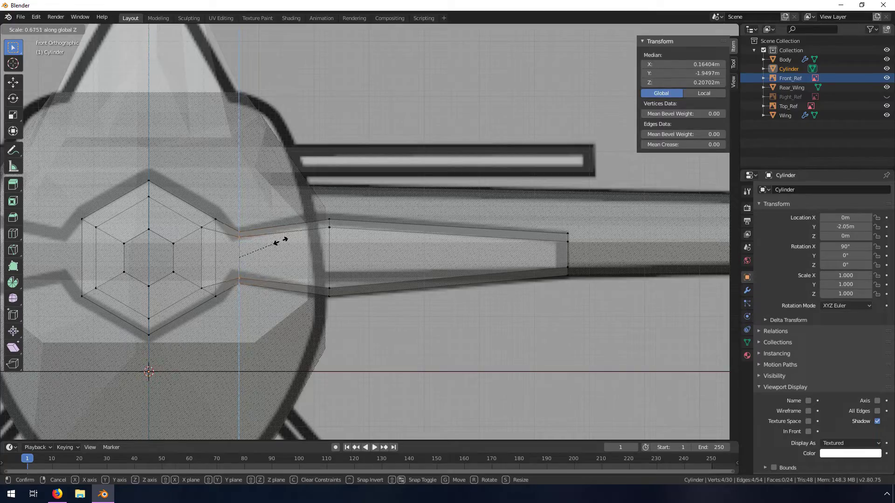
left_click(281, 241)
Step: Move the front vertical edge of the blade tip about 0.014 m along Y
middle_click_drag(348, 265, 354, 287)
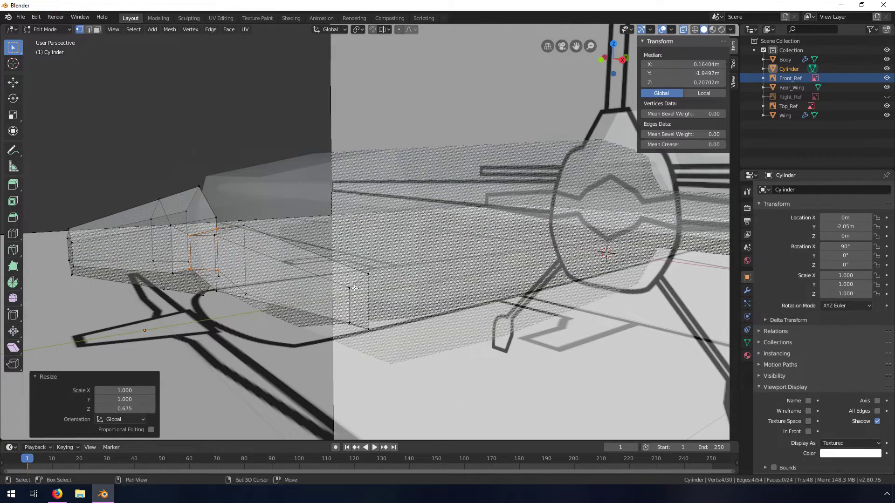
left_click(351, 290)
middle_click_drag(351, 290, 382, 307)
key("g")
key("y")
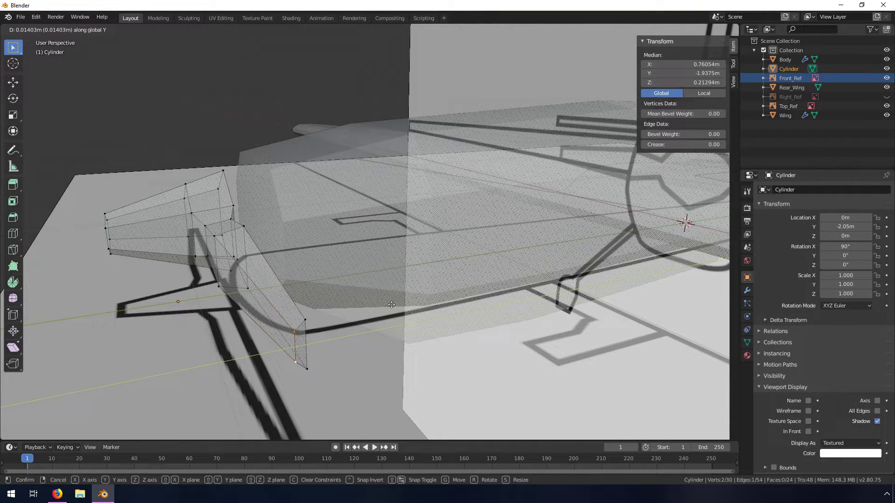
left_click(392, 304)
Step: Turn off X-ray display and delete the six hub faces on the half opposite the blade
middle_click_drag(321, 304, 211, 148)
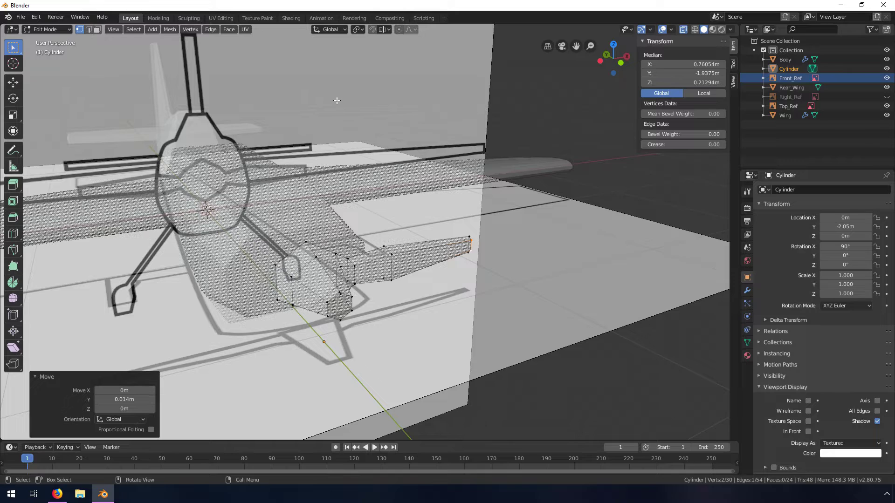
left_click(684, 31)
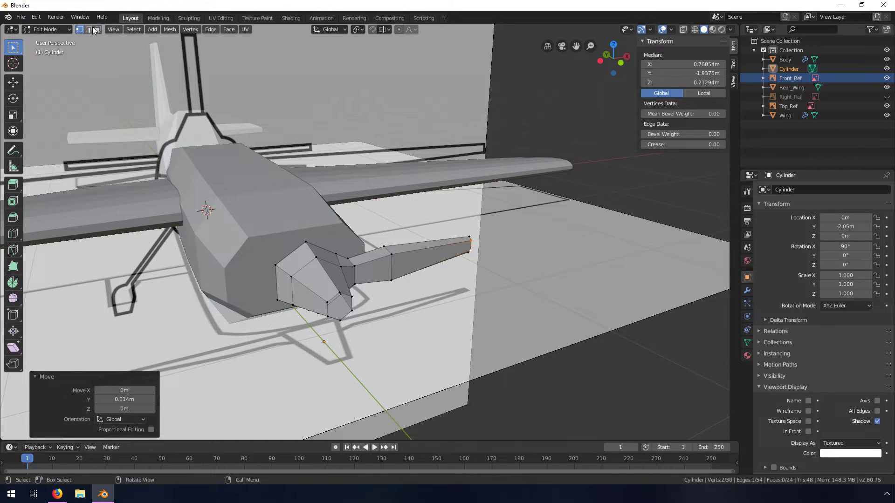
left_click(97, 30)
left_click(296, 267)
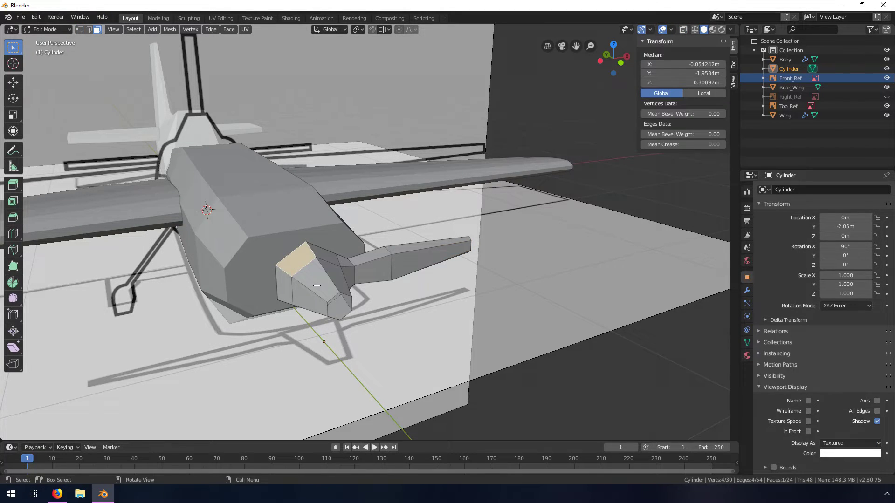
left_click(314, 287, "shift")
middle_click_drag(305, 308, 337, 268)
left_click(338, 230, "shift")
left_click(369, 228, "shift")
left_click(352, 259, "shift")
left_click(389, 247, "shift")
middle_click_drag(389, 247, 334, 265)
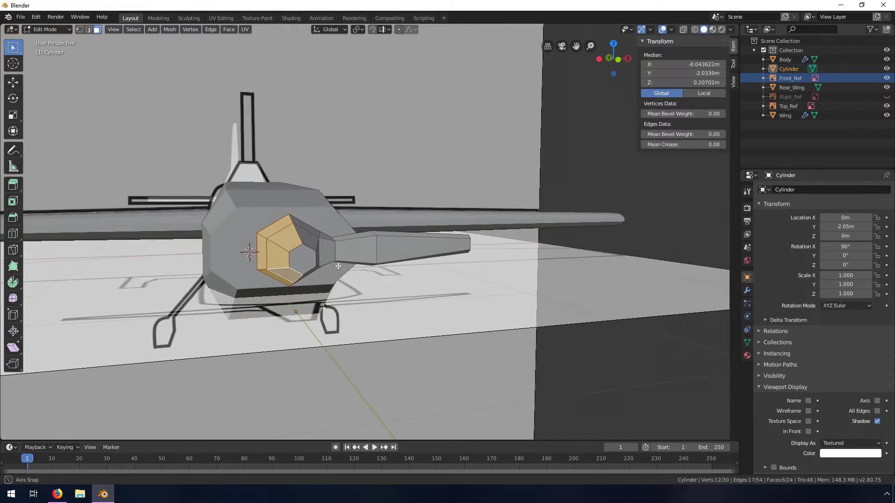
key("x")
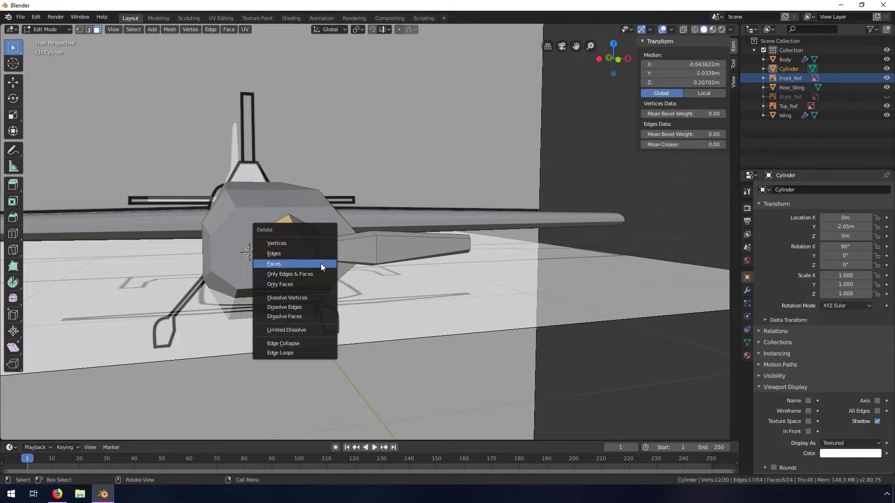
left_click(321, 264)
Step: Fill the open rear of the half hub with a face built from its three rear border edges
scroll(321, 264, "up", 2)
middle_click_drag(321, 264, 301, 278)
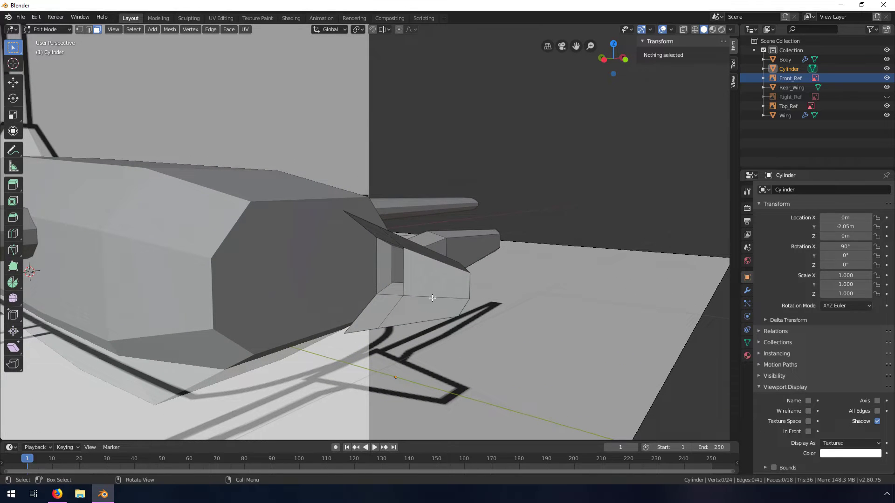
left_click(89, 29)
middle_click_drag(381, 265, 376, 246)
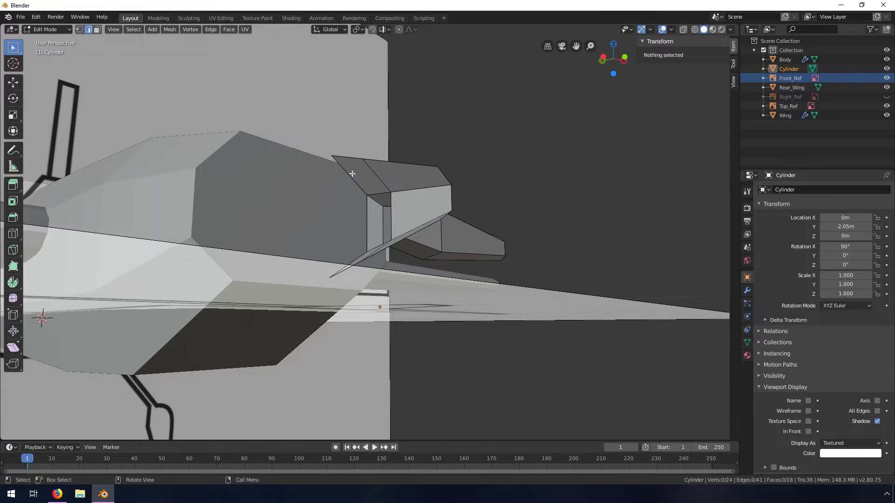
left_click(351, 173)
key("KP_Decimal")
left_click(393, 254, "shift")
left_click(380, 306, "shift")
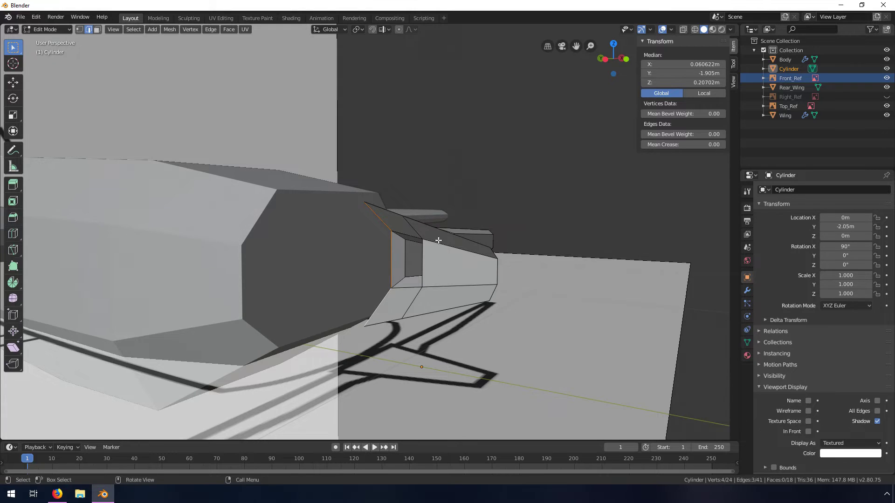
key("f")
Step: Fill the open nose of the half hub with a face built from its three front border edges
middle_click_drag(424, 245, 405, 270)
left_click(365, 308)
left_click(374, 329, "shift")
left_click(366, 348, "shift")
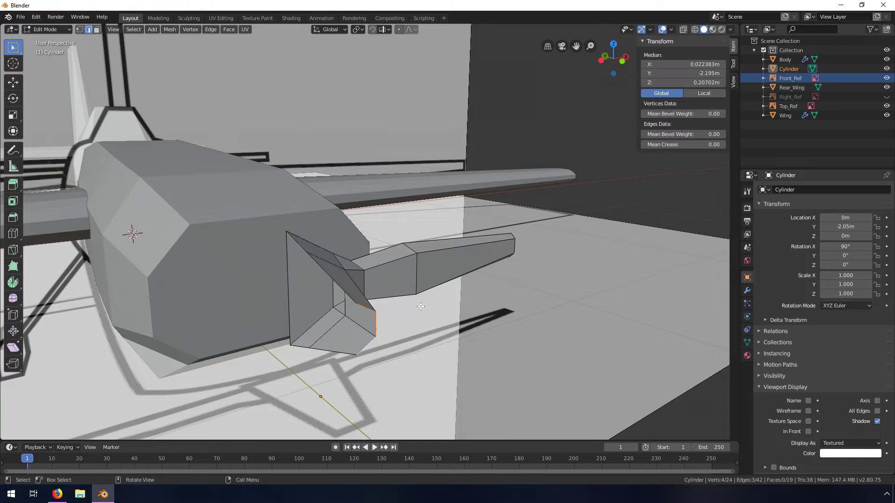
key("f")
Step: Rename the Cylinder object as Propeller
middle_click_drag(421, 305, 558, 333)
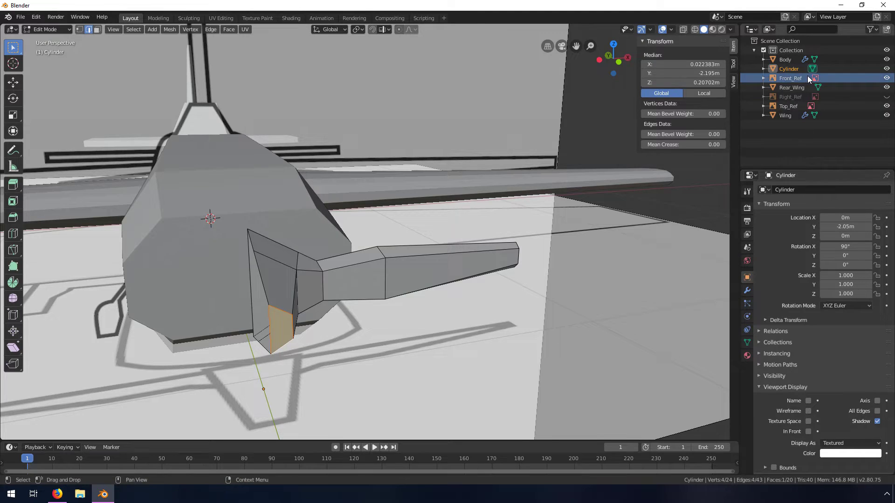
double_click(788, 68)
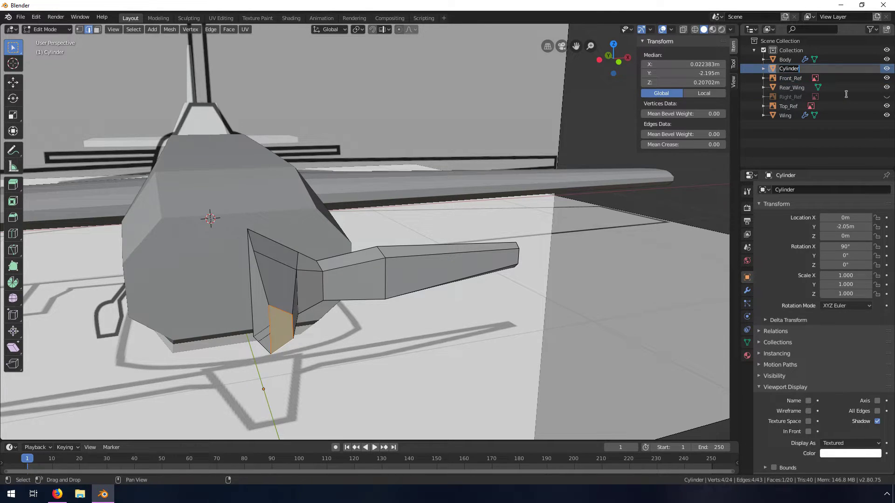
type("Propeller")
key("Return")
Step: Add a Mirror modifier on the X axis to the propeller and return to Object Mode
left_click(747, 290)
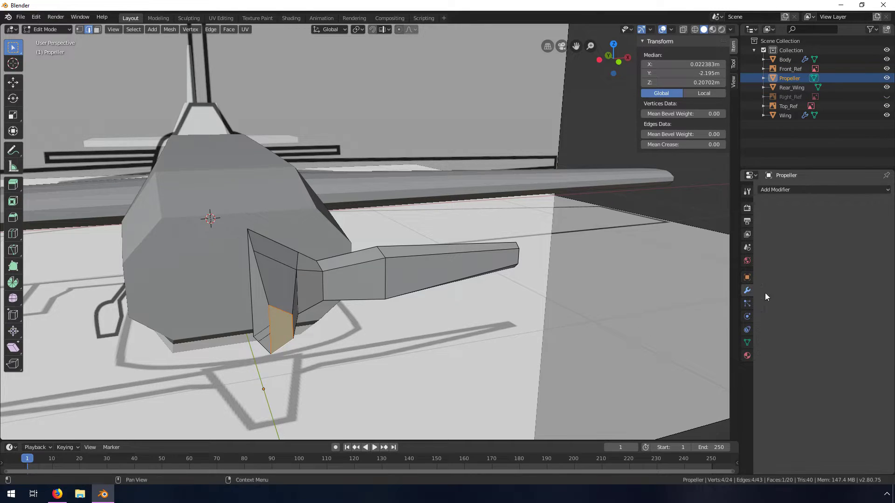
left_click(795, 190)
left_click(700, 281)
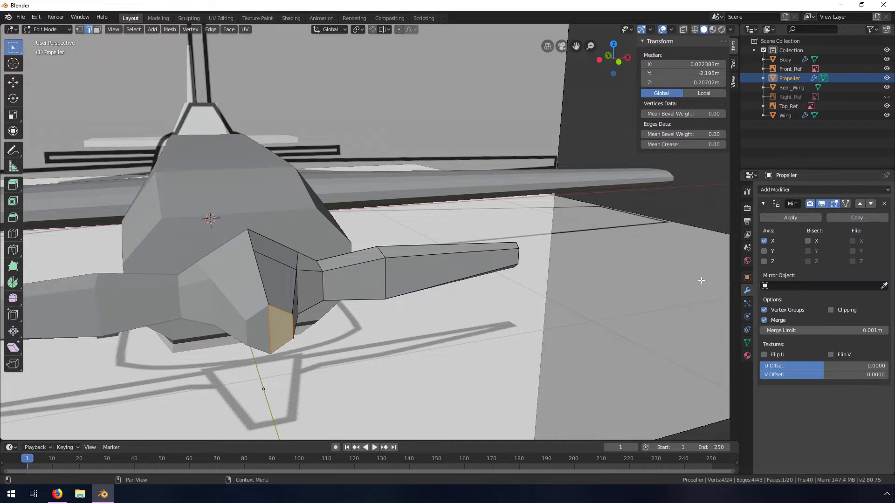
middle_click_drag(701, 280, 348, 311)
key("Tab")
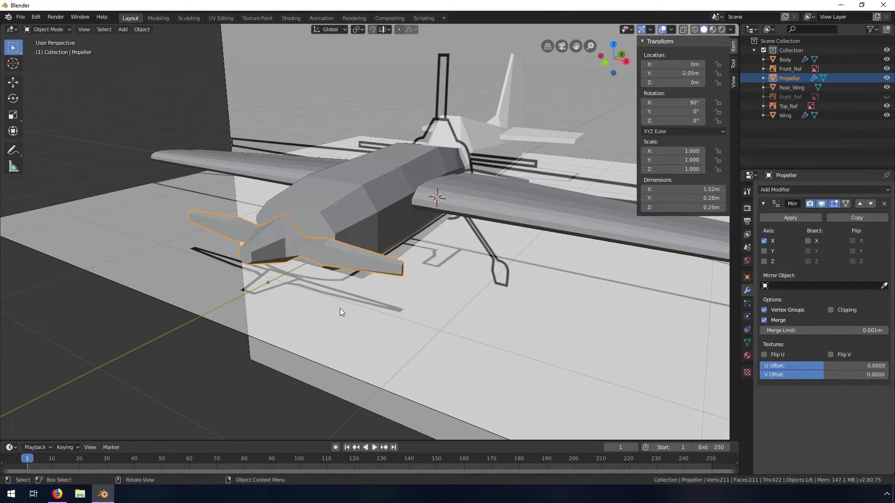
Step: Examine the rotation and scale values of the body, wing, front reference and rear wing for comparison with the propeller
middle_click_drag(293, 267, 342, 293)
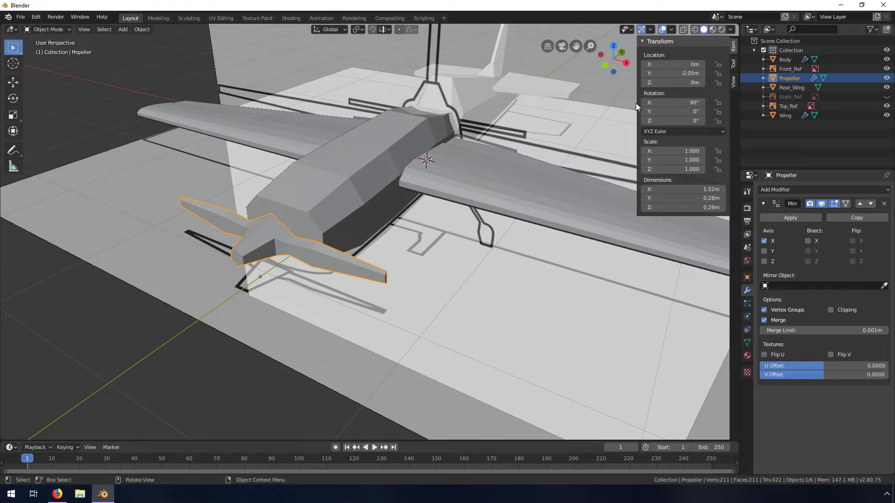
left_click(373, 185)
left_click(495, 169)
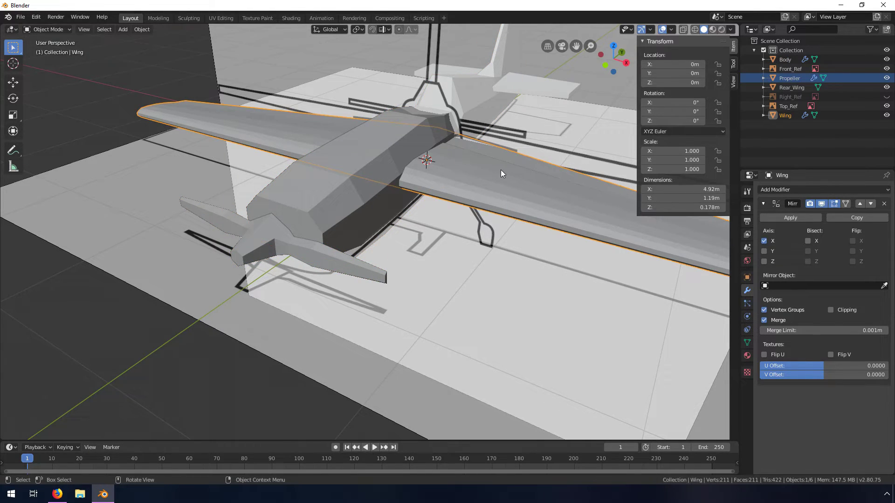
left_click(524, 85)
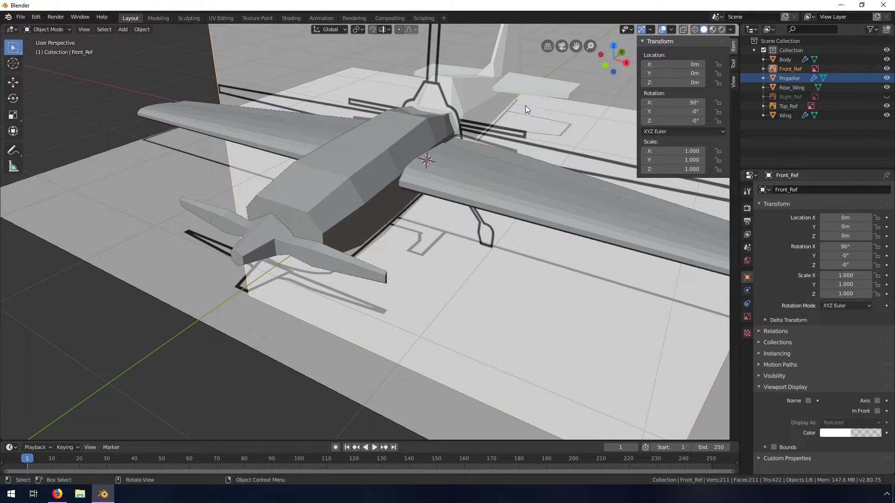
middle_click_drag(520, 85, 496, 176)
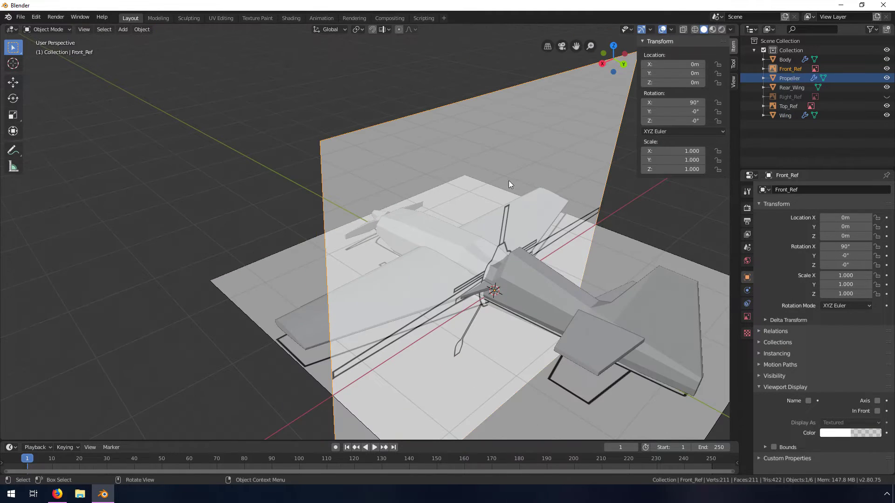
left_click(600, 341)
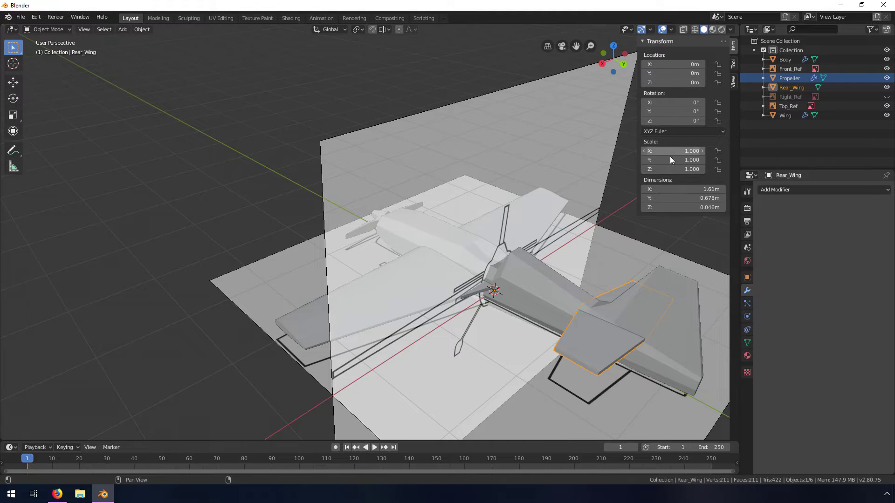
left_click(527, 288)
left_click(308, 317)
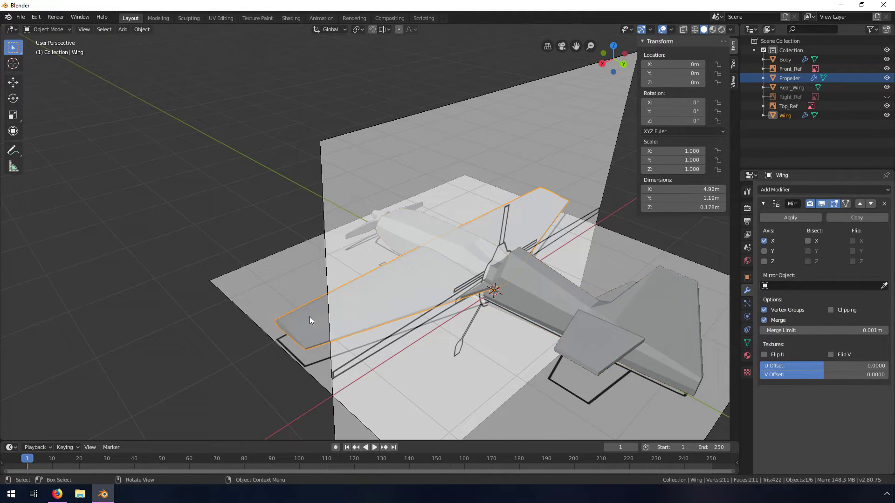
Step: Apply the propeller object's rotation
middle_click_drag(308, 314, 322, 237)
scroll(323, 236, "up", 4)
left_click(307, 258)
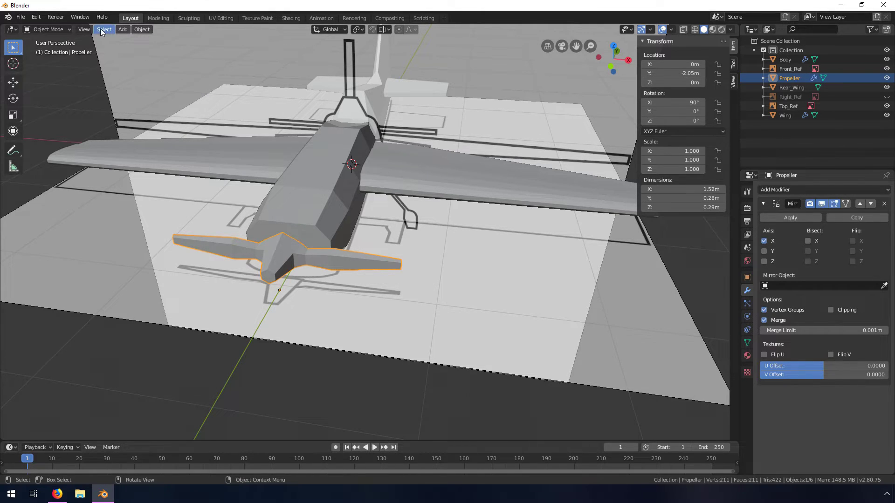
left_click(138, 29)
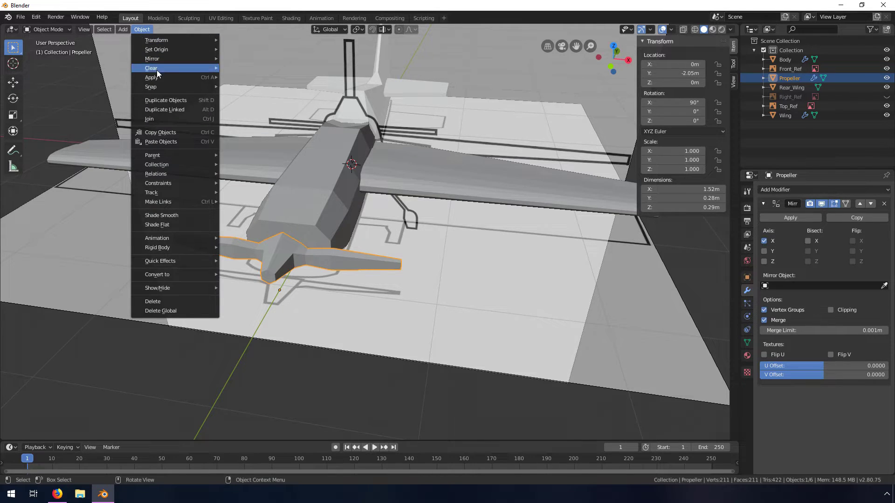
mouse_move(160, 77)
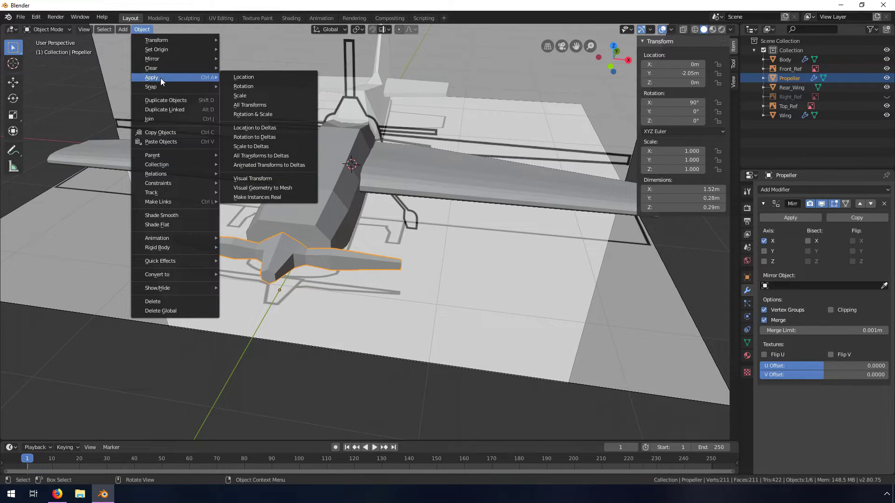
left_click(247, 88)
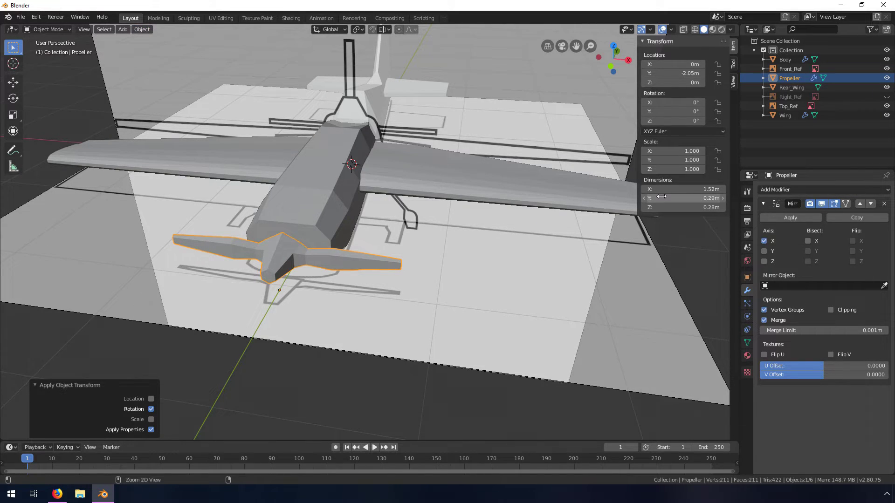
key("ctrl+a")
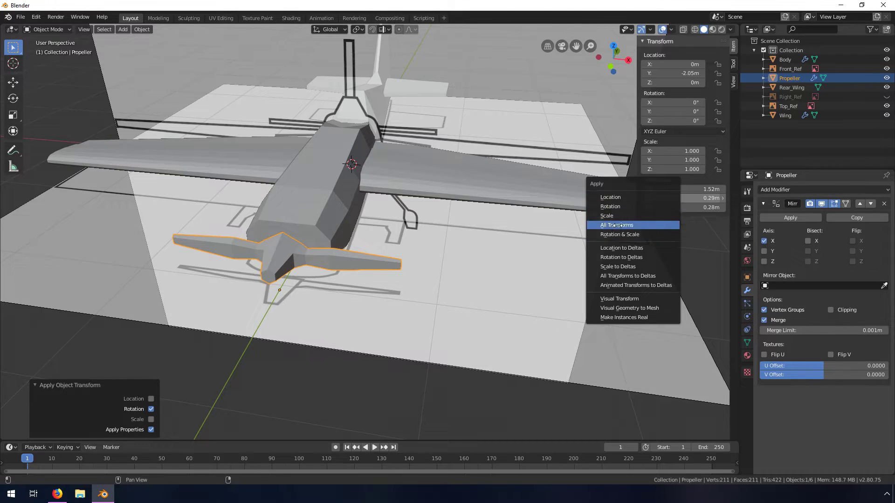
left_click(614, 207)
Step: Try to rotate the propeller about the global Y axis to check its pivot point
middle_click_drag(507, 228, 492, 269)
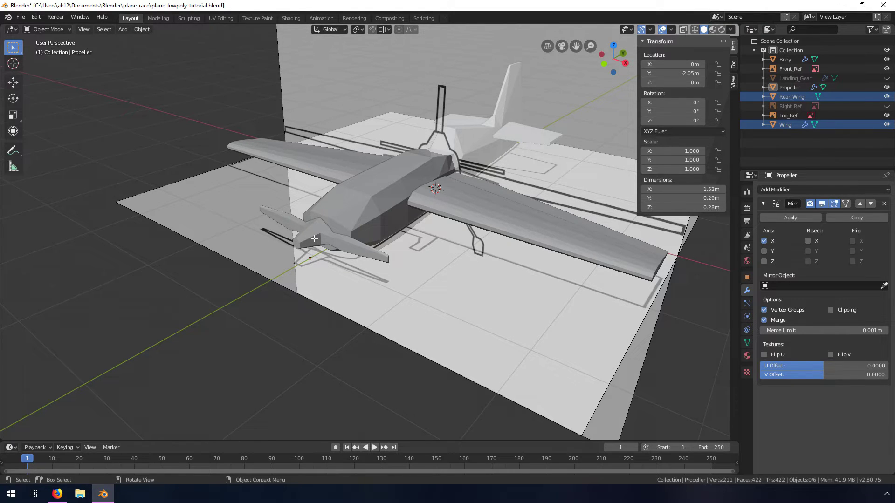
scroll(315, 238, "up", 2)
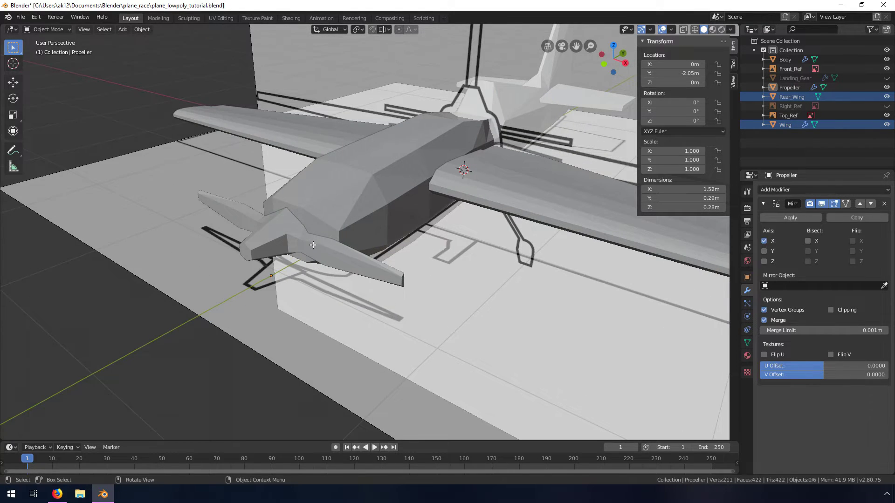
left_click(269, 234)
middle_click_drag(284, 278, 310, 275)
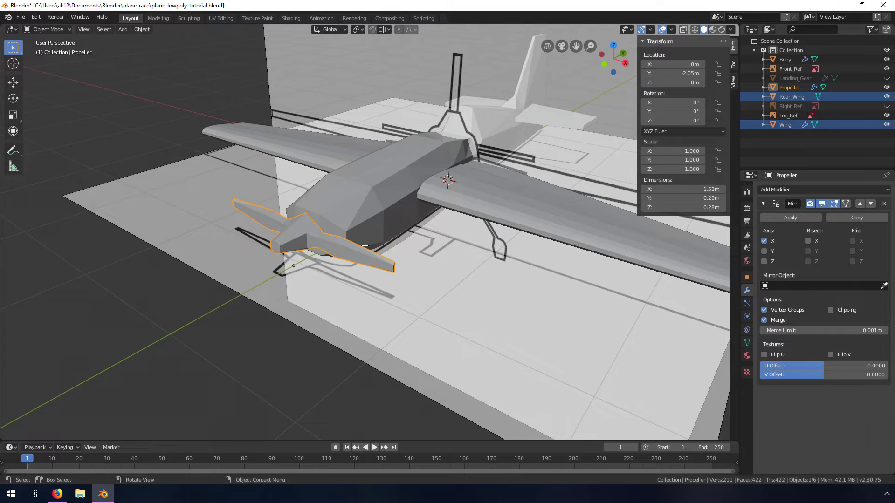
key("r")
key("y")
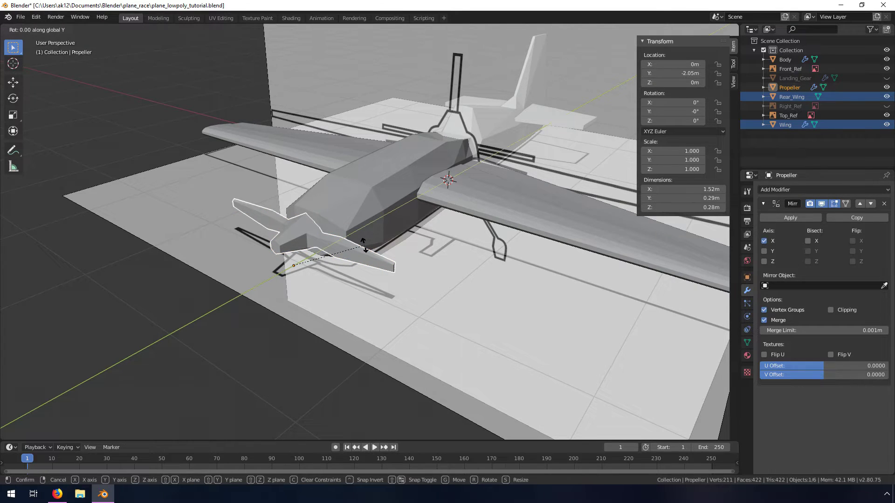
right_click(307, 250)
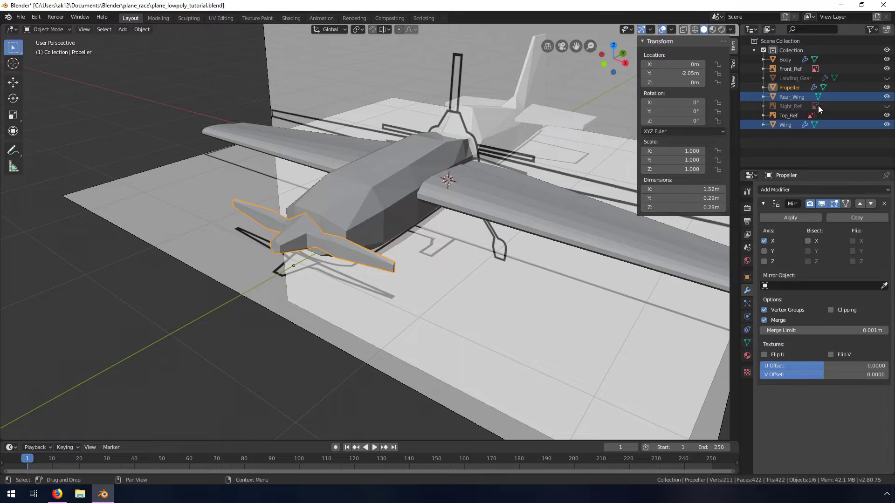
Step: Hide the body and snap the 3D cursor to the vertical center edge on the back of the propeller hub
left_click(886, 61)
mouse_move(340, 209)
middle_mouse_down()
mouse_move(328, 219)
mouse_move(256, 228)
mouse_move(245, 203)
mouse_move(351, 233)
mouse_move(362, 225)
mouse_move(350, 199)
middle_mouse_up()
key("Tab")
scroll(347, 211, "up", 8)
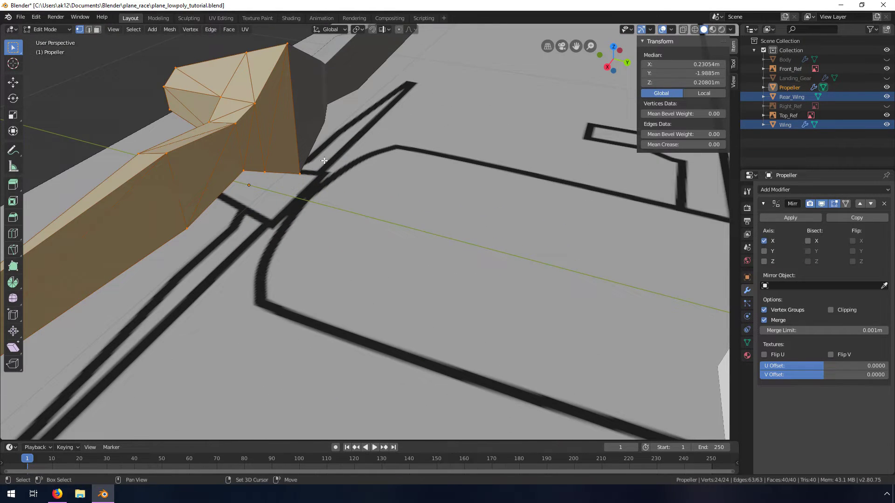
middle_click_drag(324, 160, 350, 199, "shift")
left_click(89, 29)
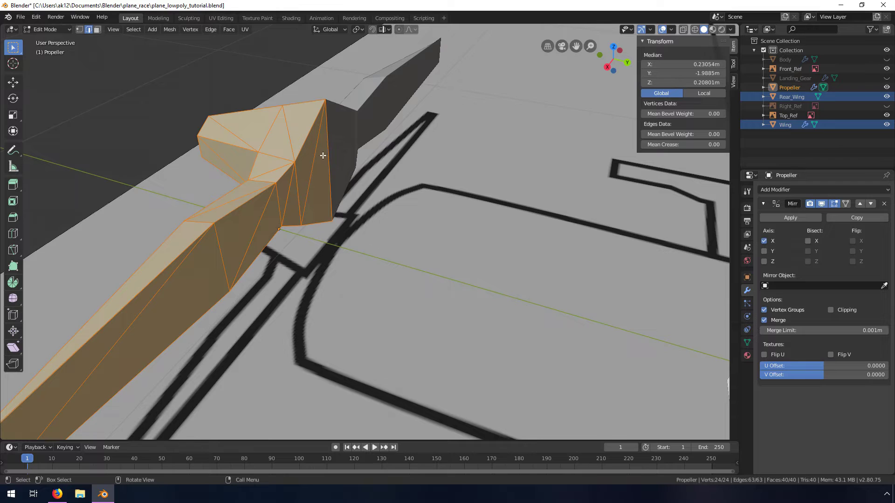
left_click(328, 170)
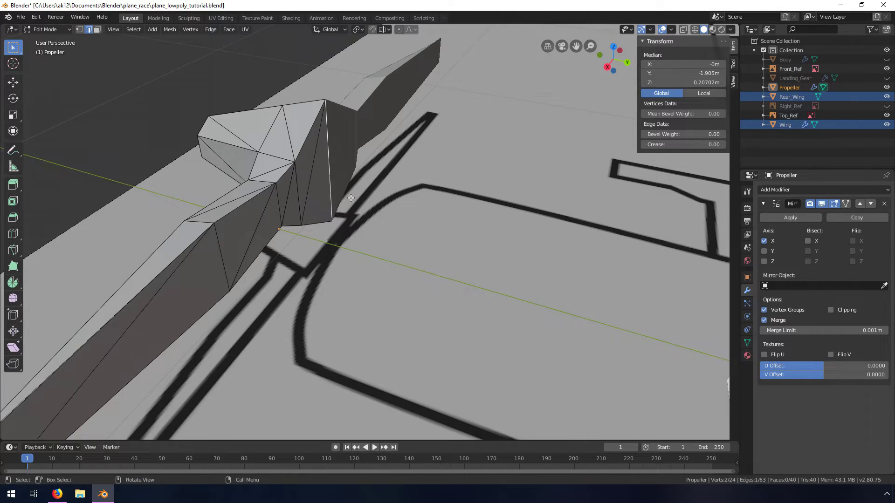
key("shift+s")
middle_click_drag(321, 199, 288, 190)
Step: Return to Object Mode and set the propeller's origin to the 3D cursor
key("Tab")
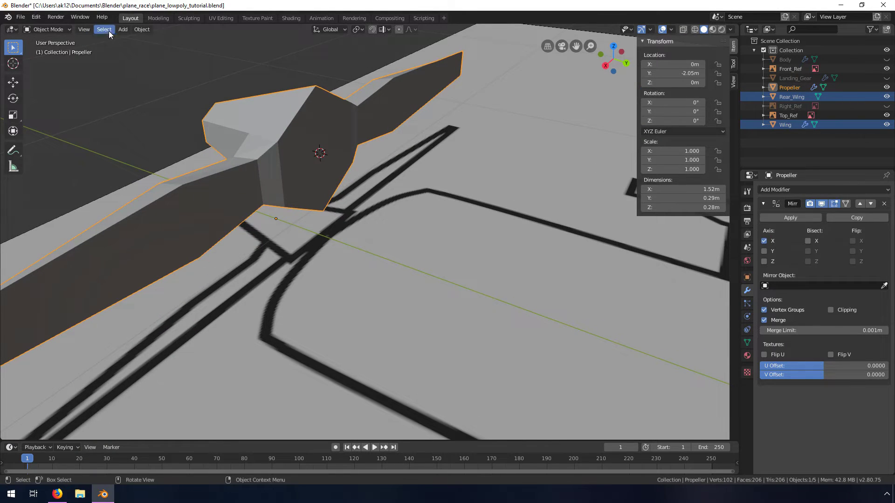
left_click(144, 30)
mouse_move(154, 51)
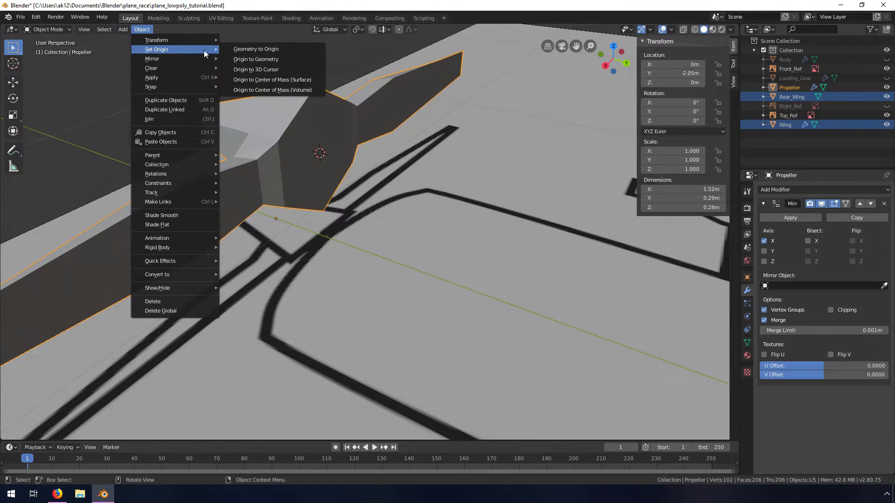
left_click(256, 69)
Step: Try to rotate the propeller about the global Y axis around its new origin
middle_click_drag(272, 160, 502, 195)
key("r")
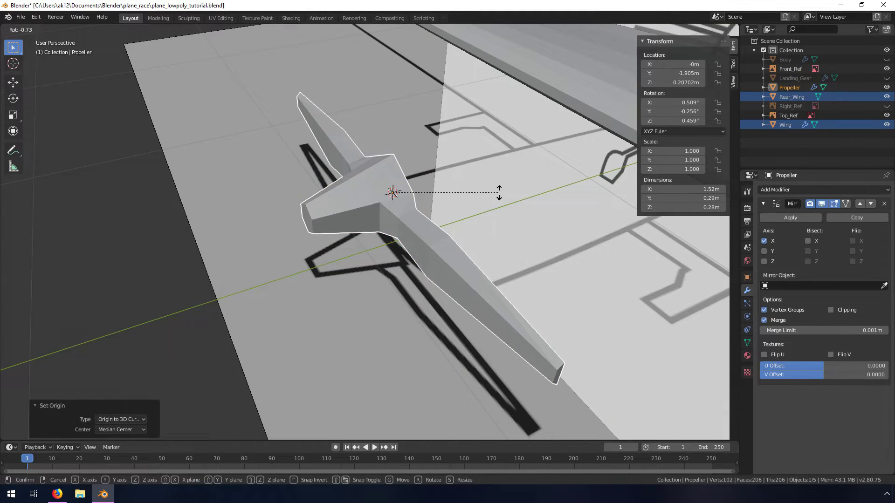
key("y")
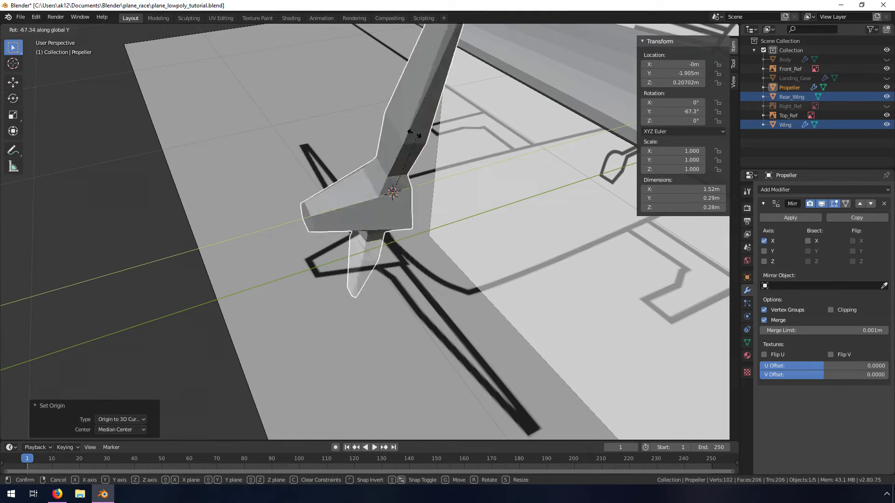
key("Escape")
Step: Examine the propeller's new origin from behind, from the front and relative to the rest of the airplane
middle_click_drag(413, 191, 387, 170)
scroll(373, 180, "up", 4)
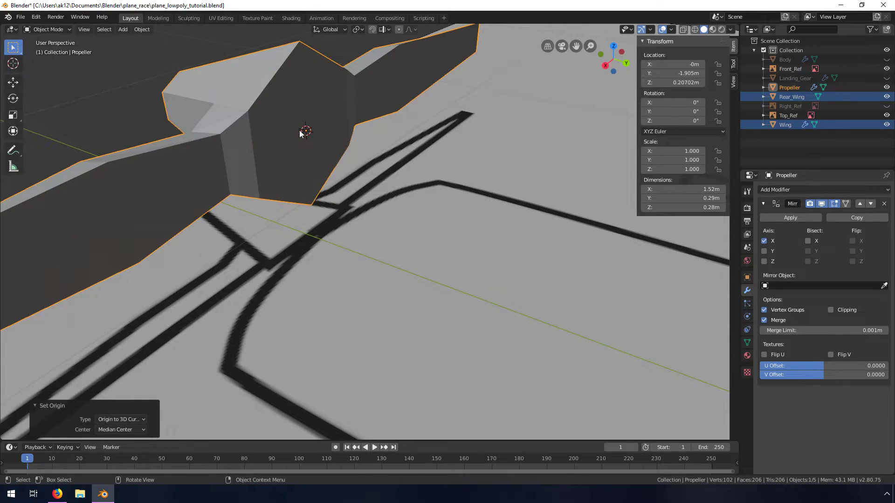
scroll(324, 155, "down", 5)
middle_click_drag(338, 197, 409, 192)
scroll(409, 192, "down", 8)
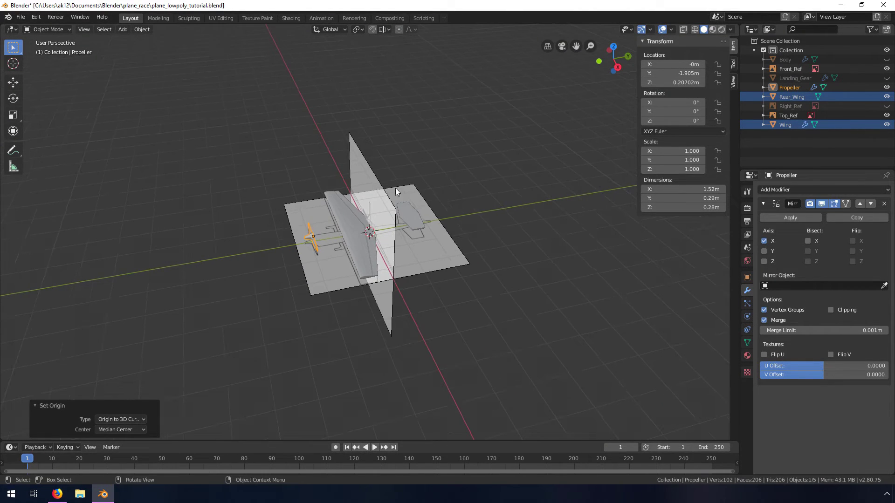
scroll(360, 273, "up", 6)
middle_click_drag(376, 241, 289, 259)
scroll(247, 256, "down", 6)
scroll(296, 279, "up", 4)
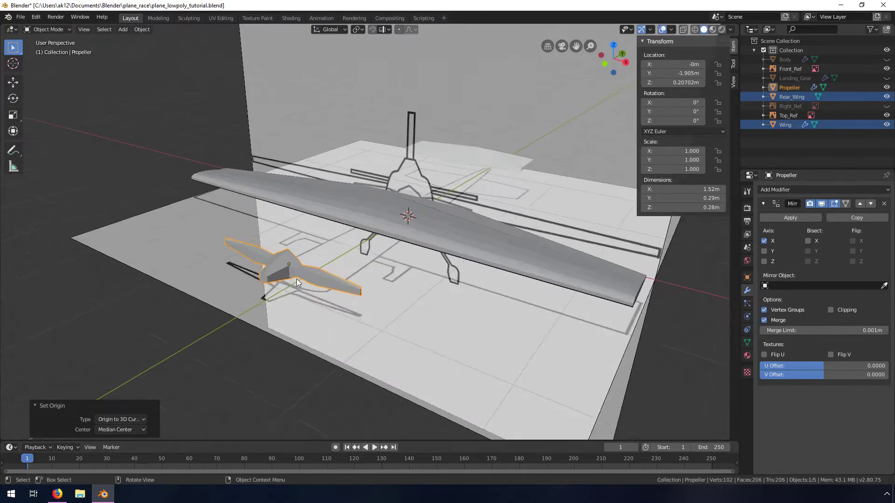
scroll(296, 279, "up", 2)
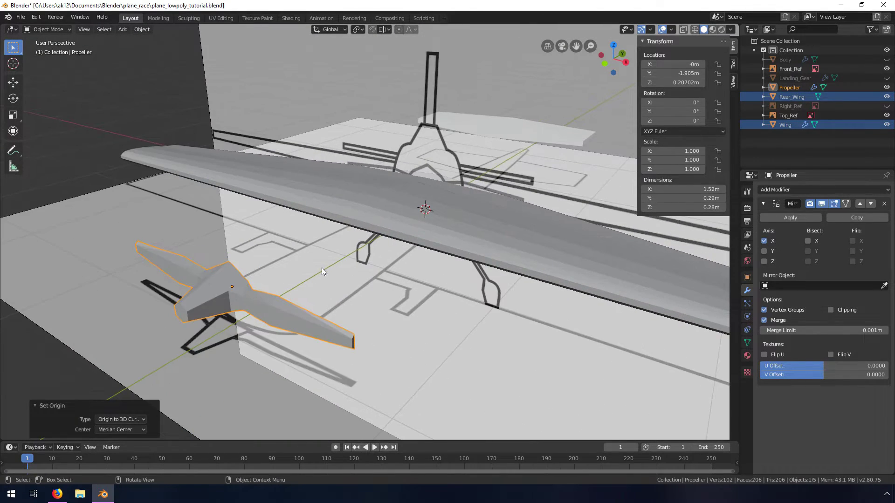
Step: Unhide the airplane's body
left_click(887, 60)
left_click(93, 151)
mouse_move(272, 219)
middle_mouse_down()
mouse_move(246, 217)
mouse_move(270, 219)
mouse_move(277, 207)
middle_mouse_up()
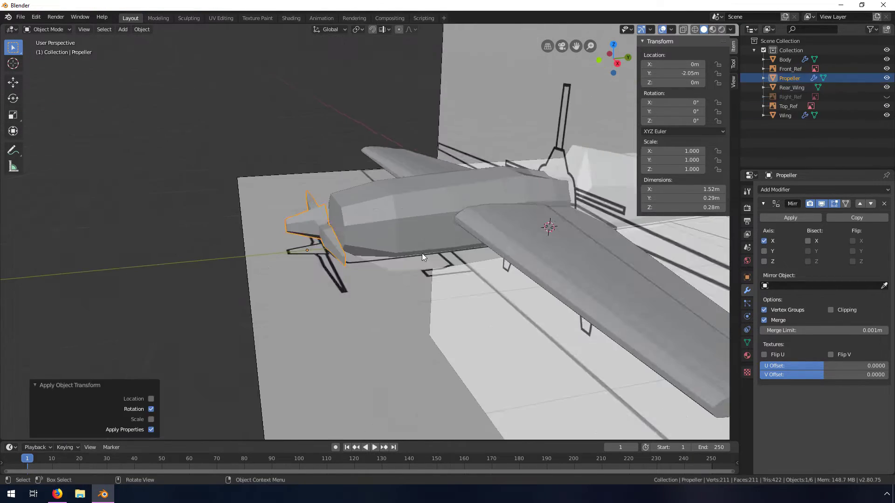
Step: Move the body's front nose face about -0.075 m along Y toward the propeller, following the top reference
middle_click_drag(421, 253, 464, 270)
scroll(319, 233, "up", 5)
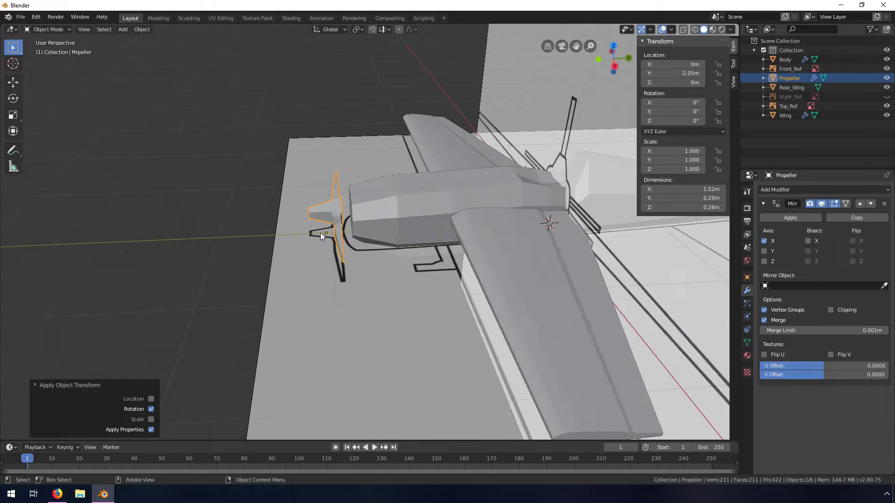
scroll(319, 233, "up", 3)
left_click(426, 206)
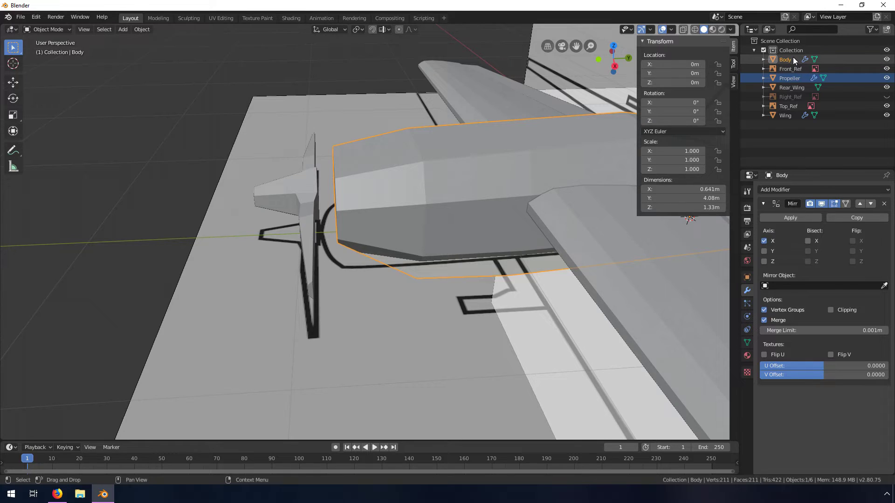
key("Tab")
middle_click_drag(467, 212, 355, 218)
left_click(265, 170)
left_click(97, 30)
left_click(284, 196)
middle_click_drag(284, 196, 319, 171)
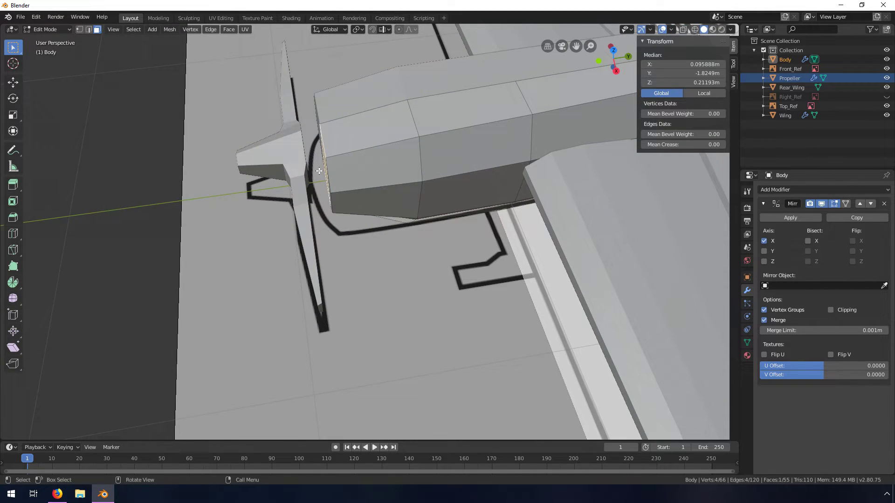
key("KP_7")
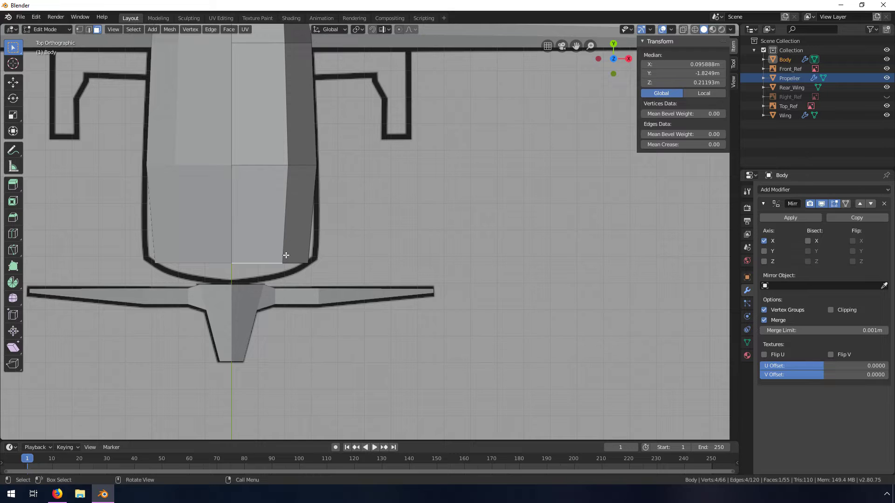
key("g")
key("y")
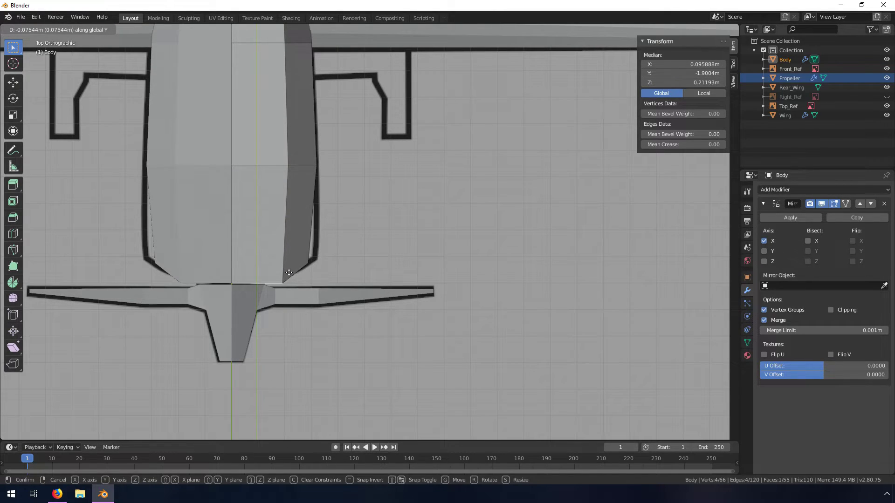
left_click(289, 272)
Step: Move the outer vertical edge of the nose face about -0.078 m along X and return to Object Mode
middle_click_drag(367, 310, 311, 237)
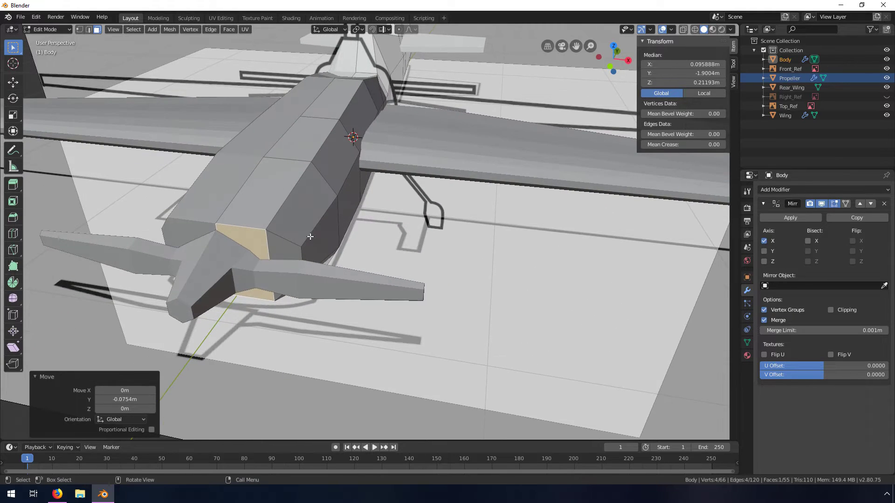
key("2")
left_click(268, 243)
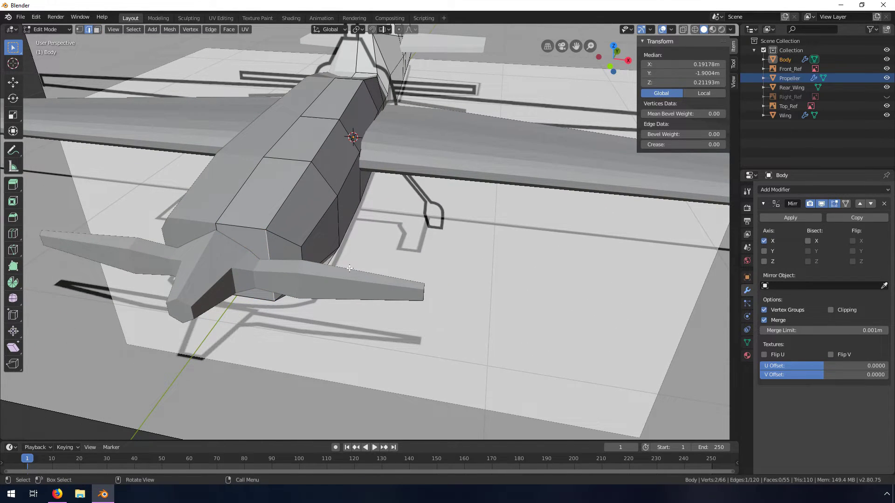
key("g")
key("x")
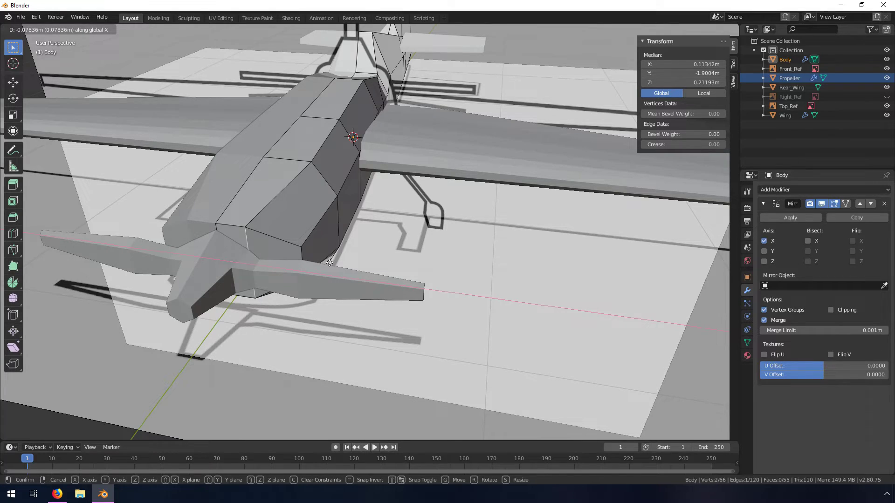
left_click(330, 262)
middle_click_drag(330, 263, 261, 233)
scroll(247, 246, "down", 2)
key("Tab")
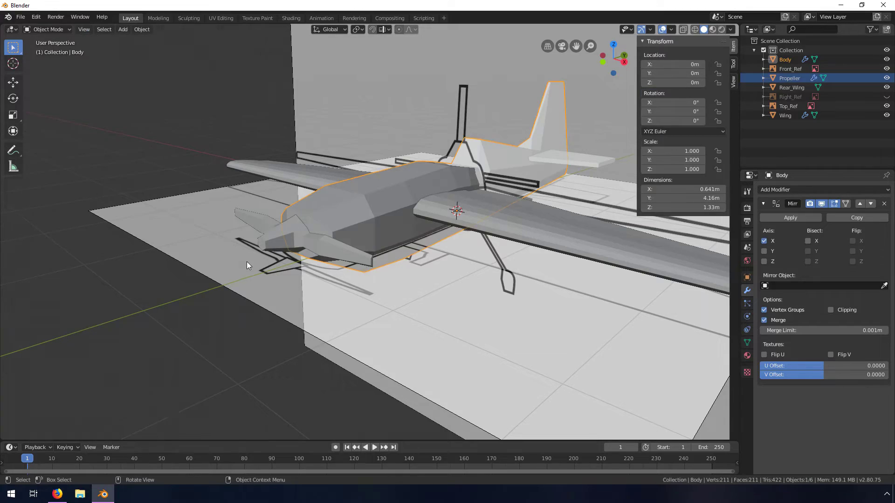
Step: Unhide the Right_Ref reference image and view the airplane from the side
middle_click_drag(236, 281, 211, 262)
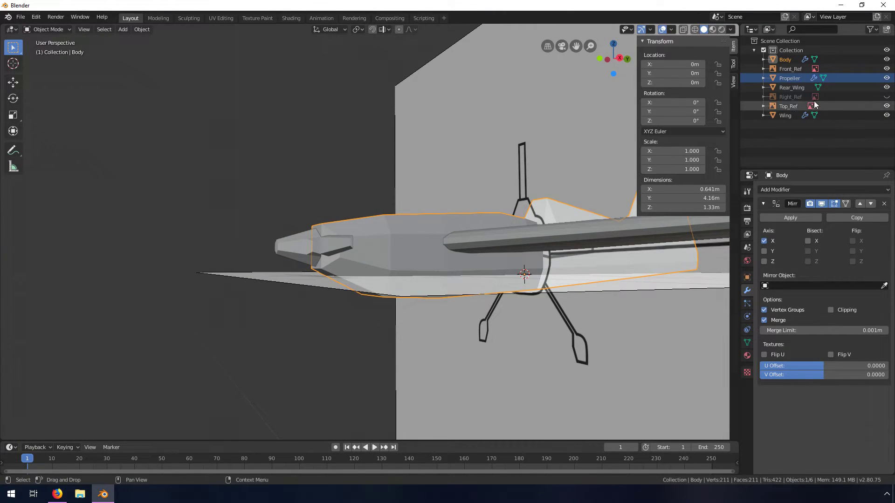
left_click(886, 97)
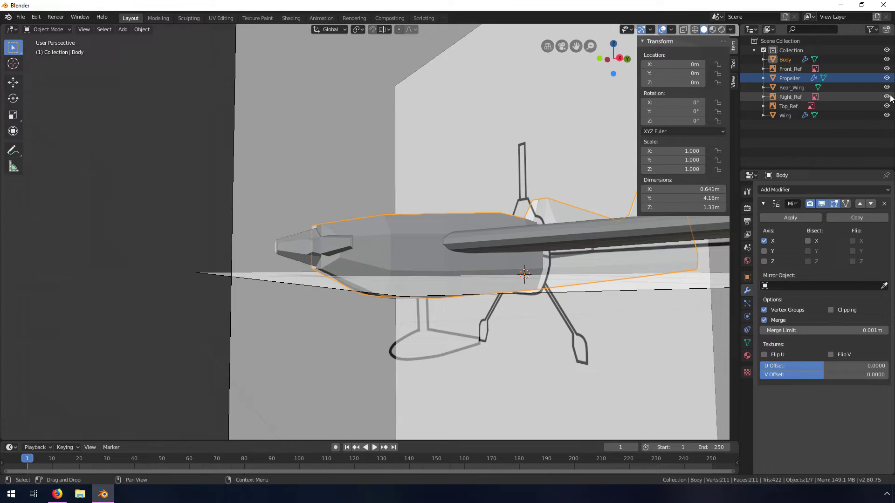
middle_click_drag(572, 225, 535, 233)
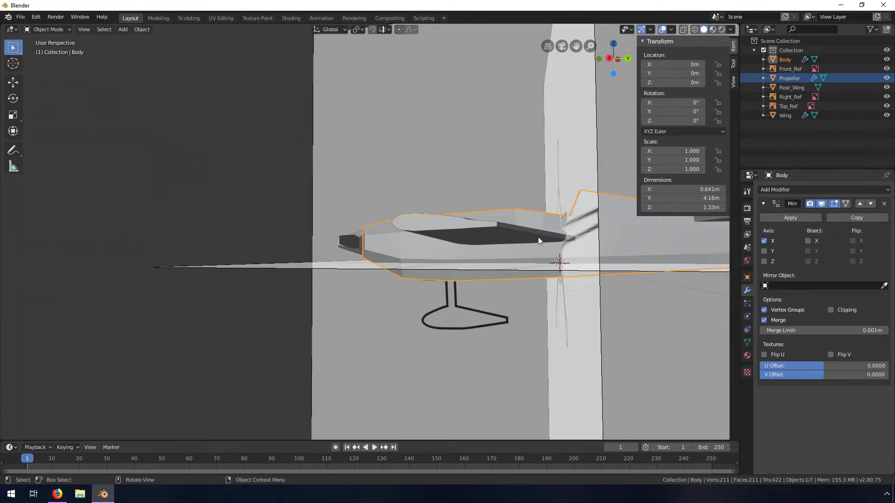
middle_click_drag(517, 280, 541, 278)
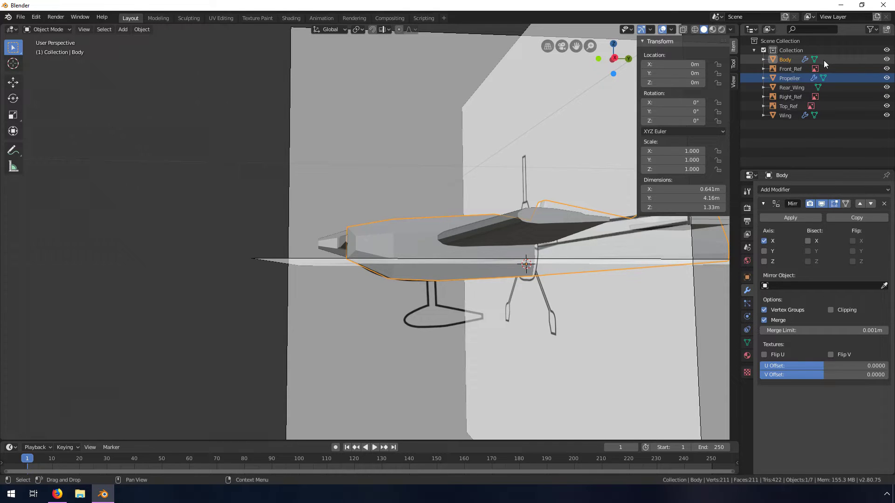
Step: Hide the Body, Wing, Rear_Wing and Propeller objects and switch to the right orthographic view
left_click(887, 60)
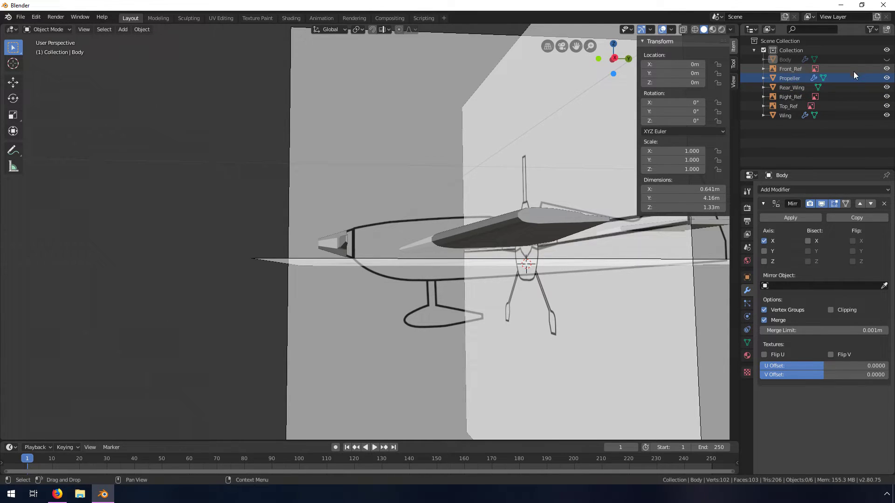
left_click(887, 115)
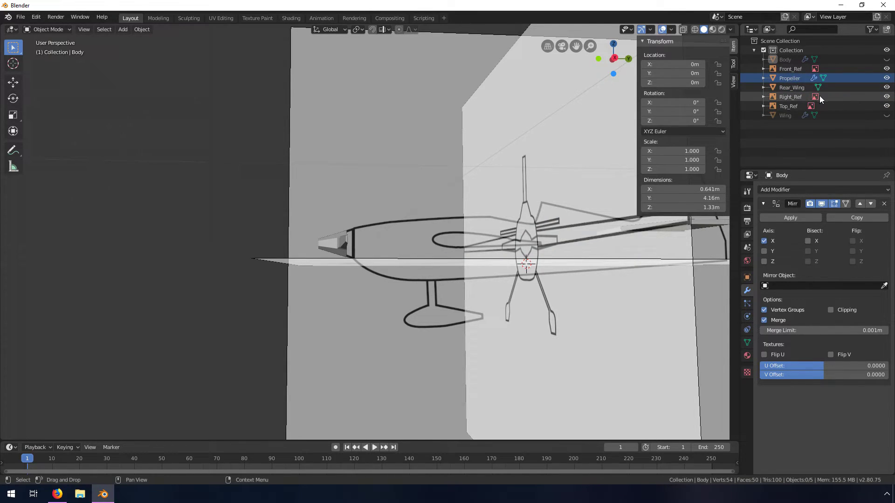
left_click(886, 87)
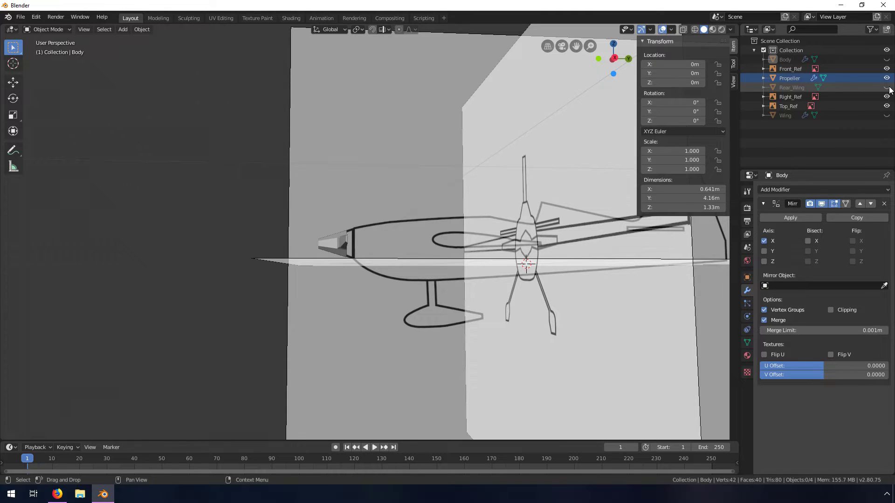
left_click(886, 78)
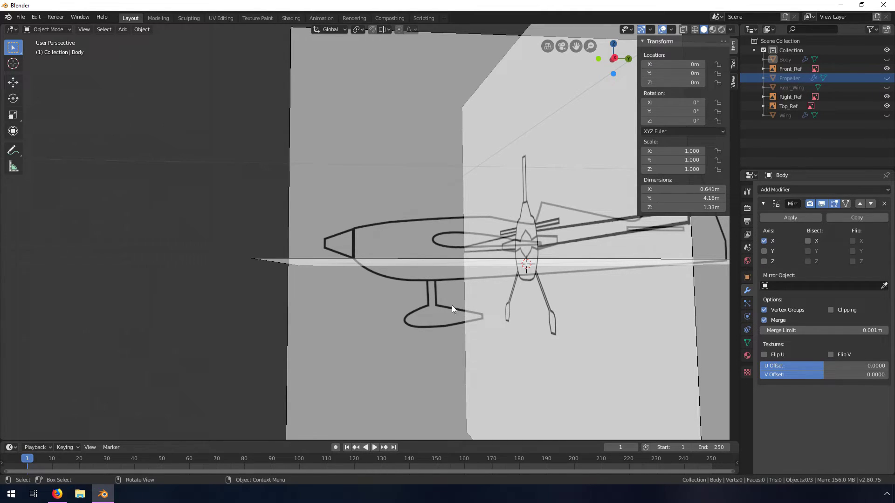
key("KP_3")
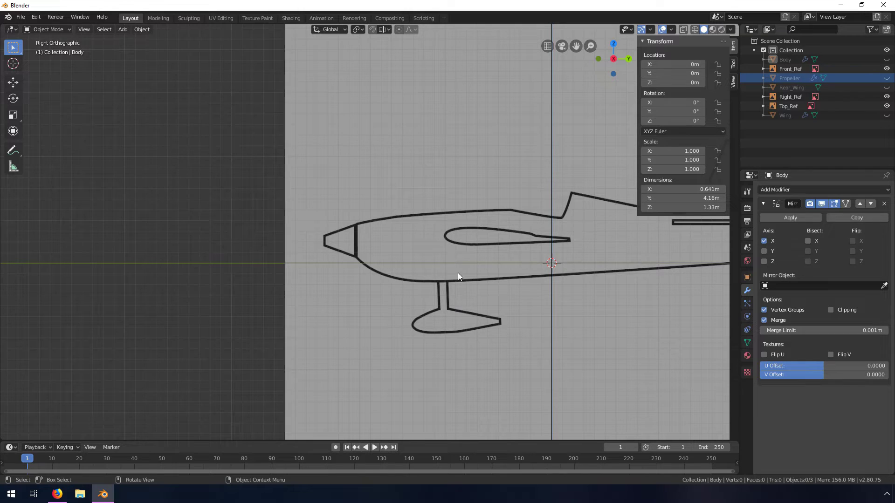
Step: Add a cube mesh and, in Edit Mode, scale all its geometry to about 0.094 for the wheel cover
middle_click_drag(502, 329, 371, 273, "shift")
scroll(369, 275, "up", 3)
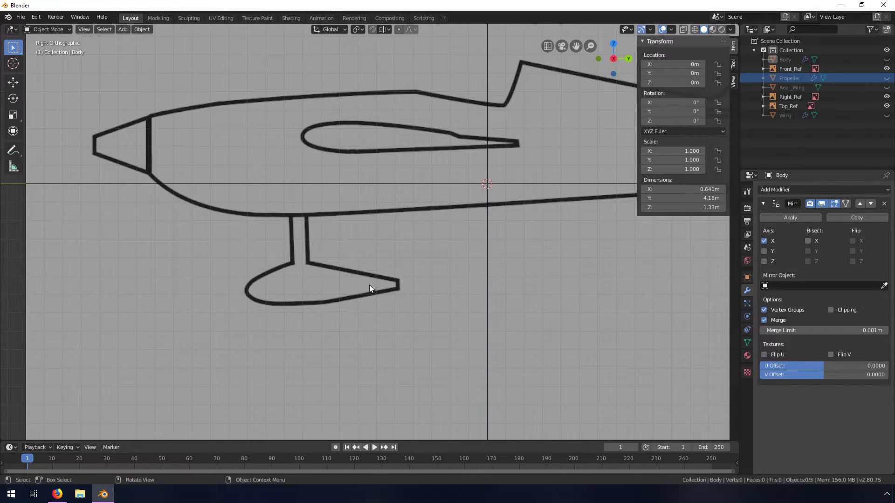
scroll(428, 288, "down", 2)
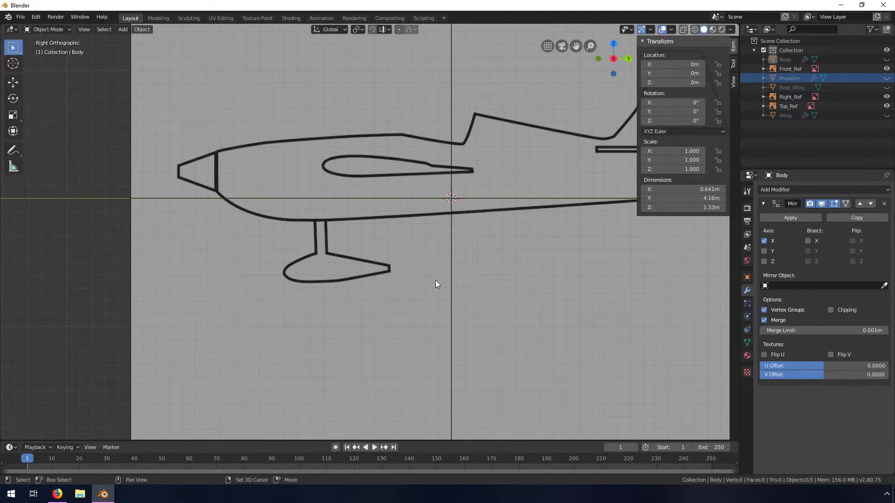
key("shift+a")
mouse_move(424, 188)
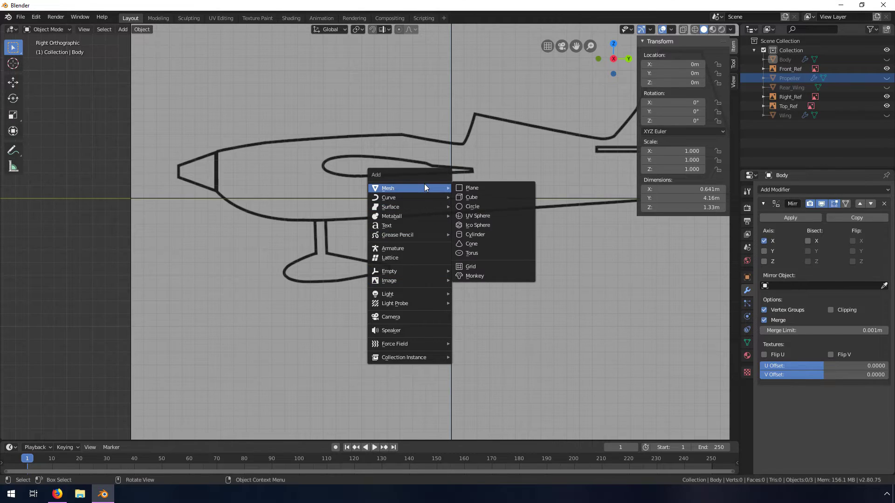
left_click(479, 196)
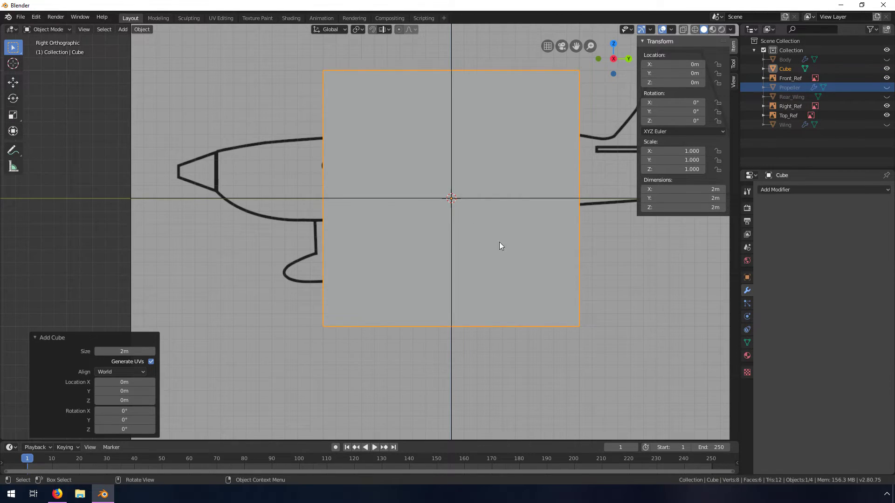
key("Tab")
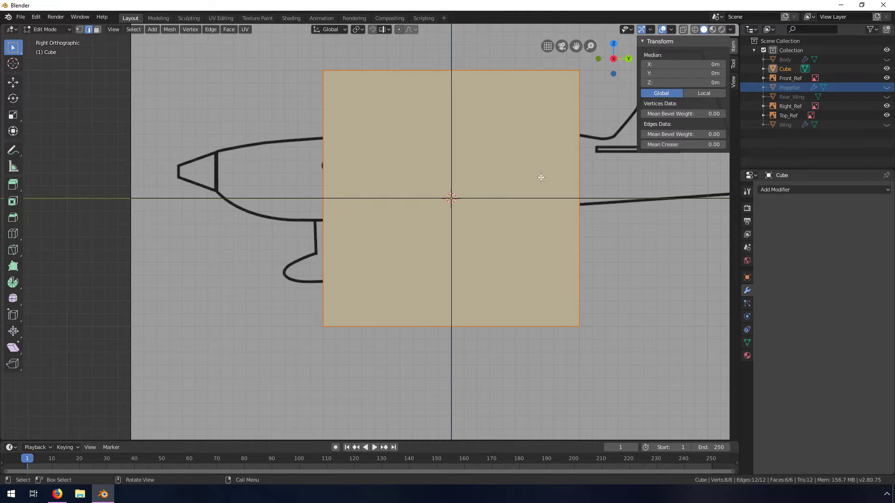
key("s")
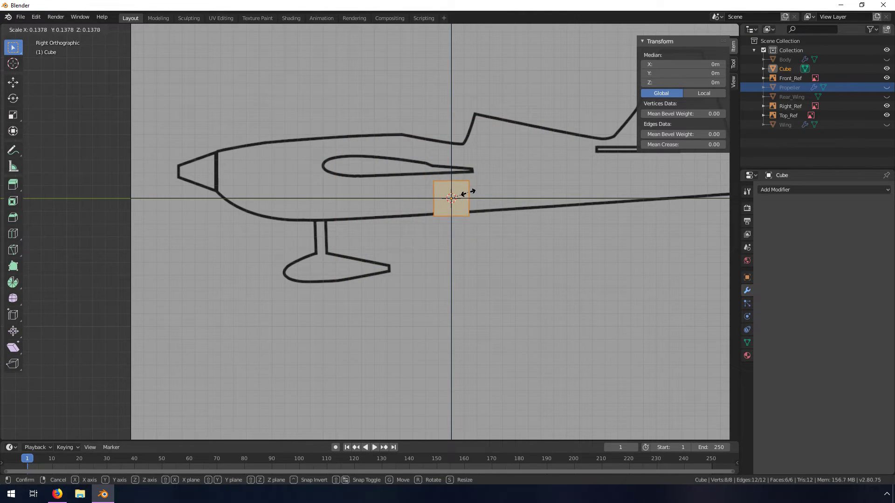
left_click(467, 192)
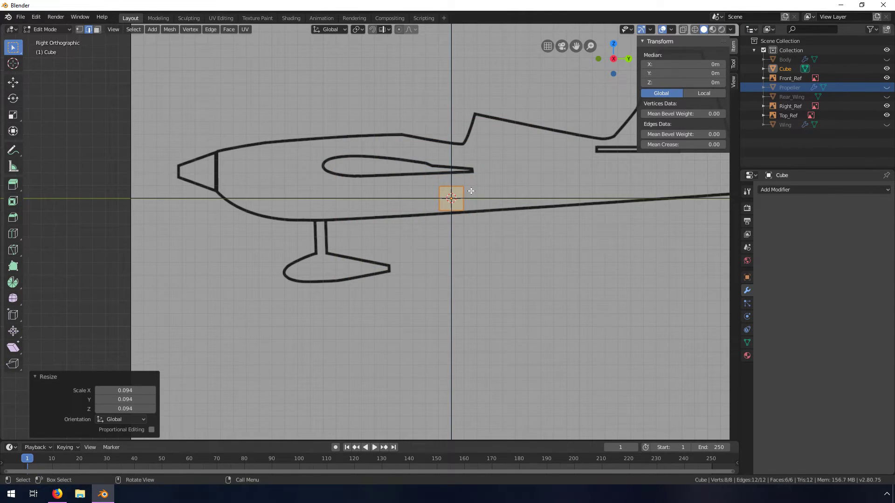
Step: Place the cube on the wheel outline by moving it about -1.06 m in Y, -0.57 m in Z and 0.66 m in X
key("g")
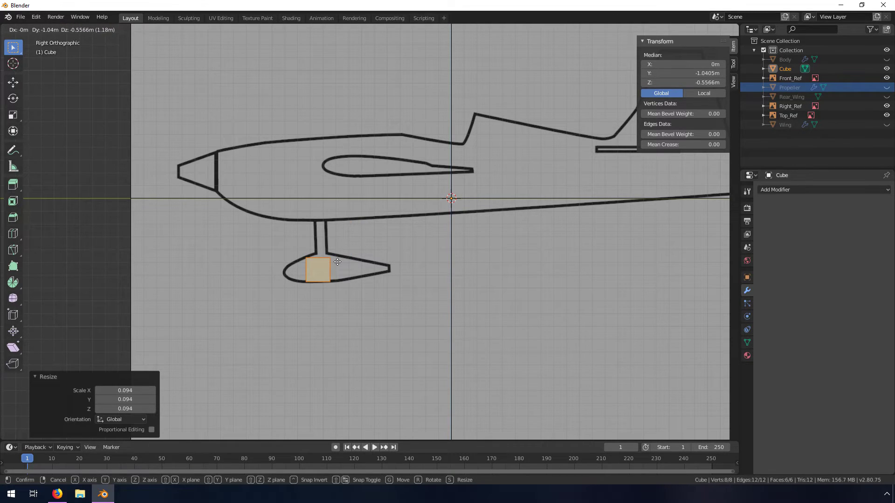
left_click(336, 263)
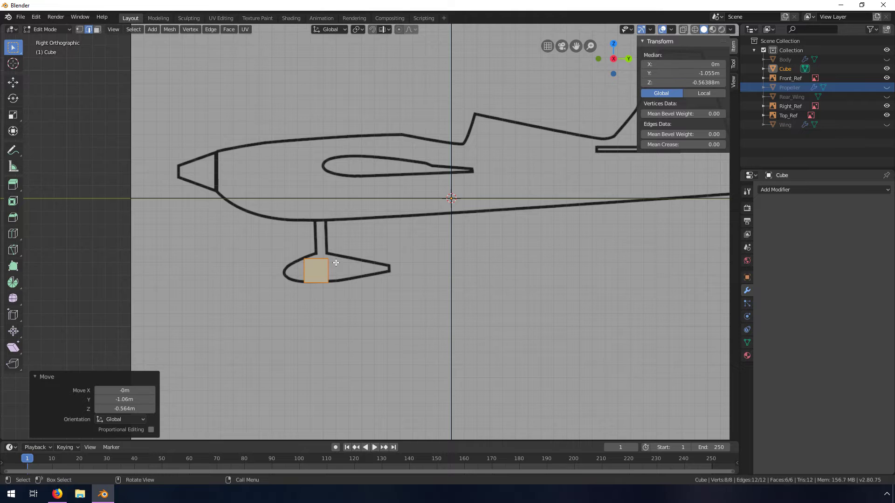
middle_click_drag(296, 284, 387, 285)
key("KP_1")
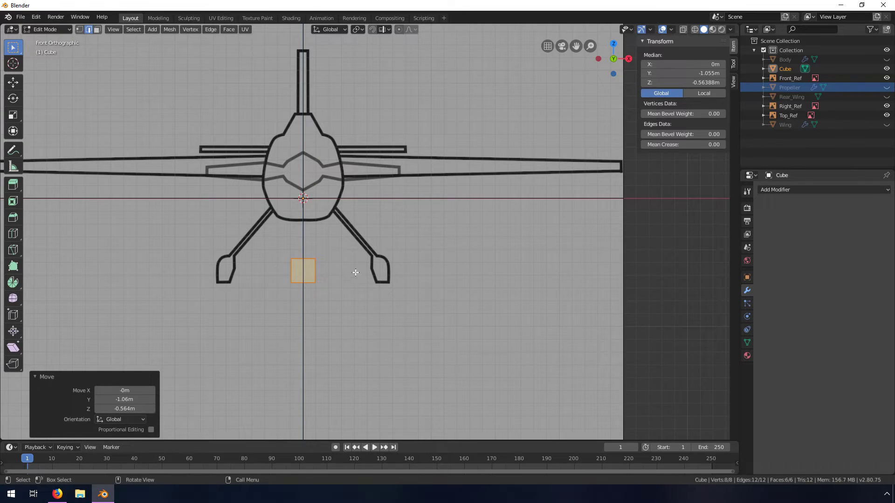
key("g")
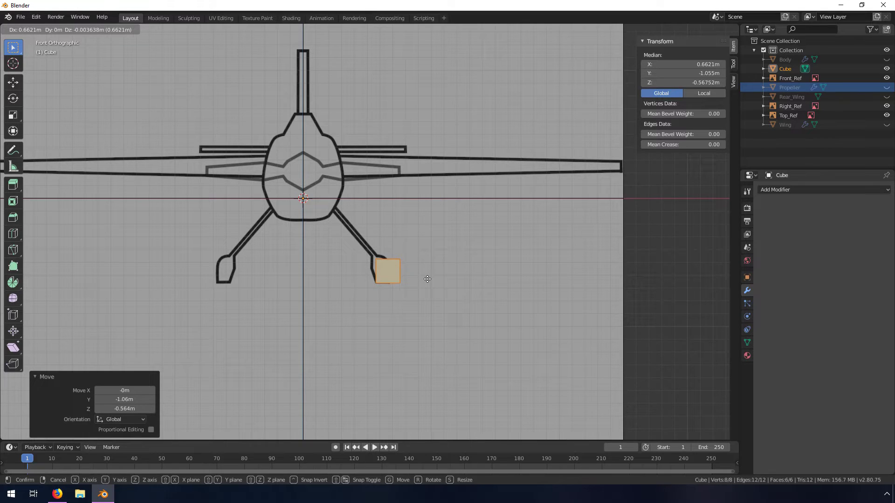
left_click(428, 279)
Step: Move the cube's outer side face about -0.084 m along X to match the wheel width in the front reference
middle_click_drag(427, 279, 381, 285)
key("alt+a")
key("3")
left_click(381, 285)
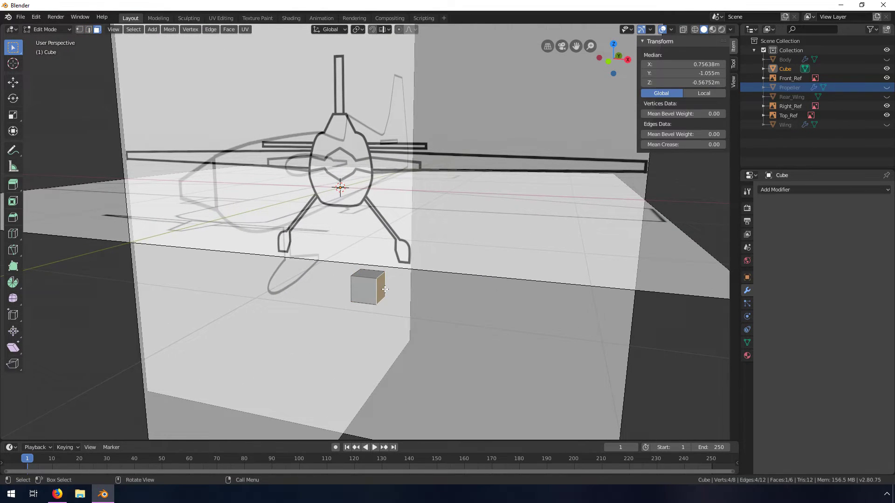
key("KP_1")
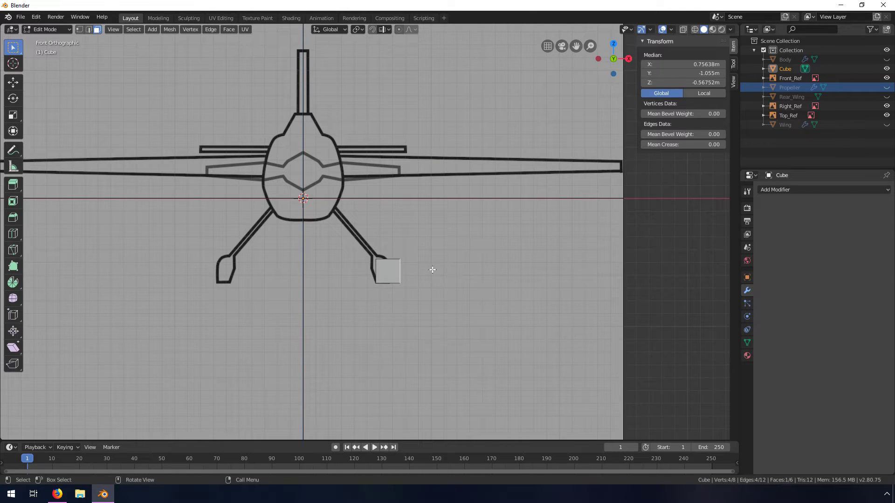
key("g")
key("x")
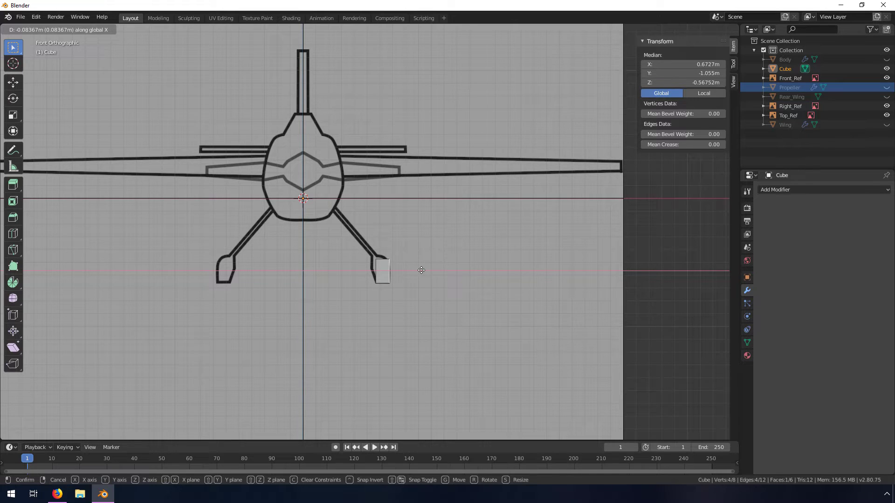
left_click(421, 270)
Step: Raise the cube's top face about 0.036 m along Z to meet the bottom of the strut in the side reference
middle_click_drag(411, 257, 336, 281)
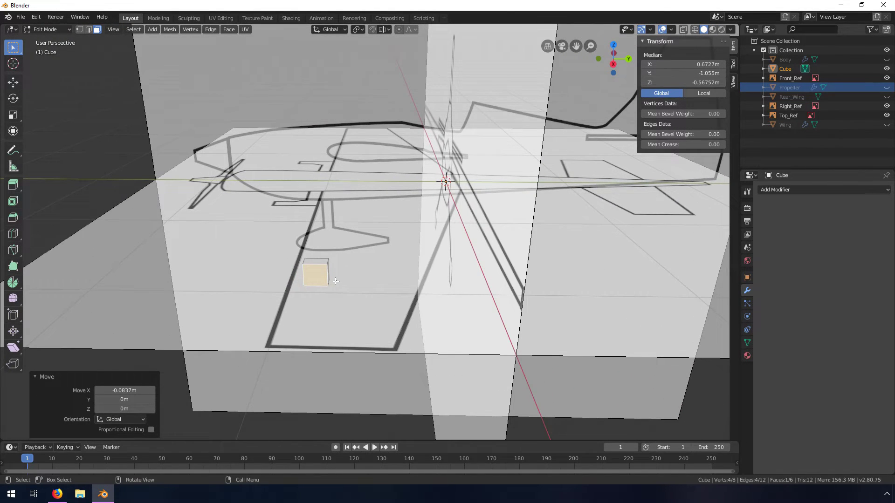
left_click(314, 262)
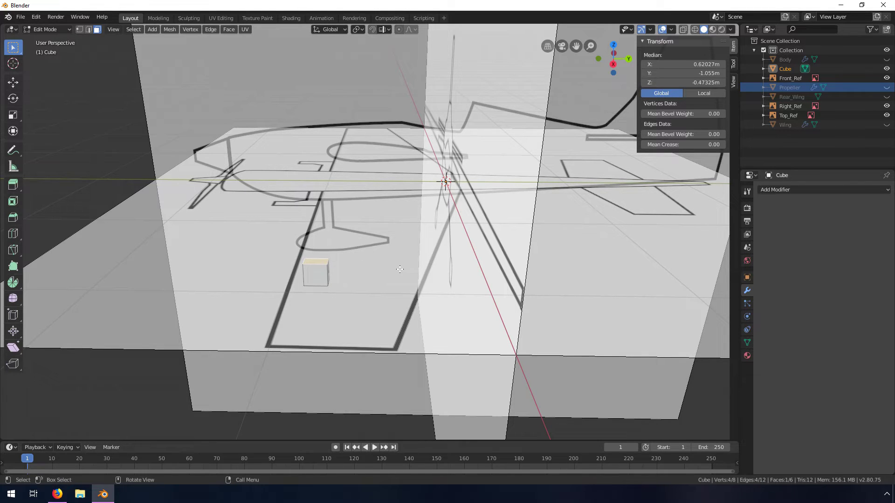
key("KP_3")
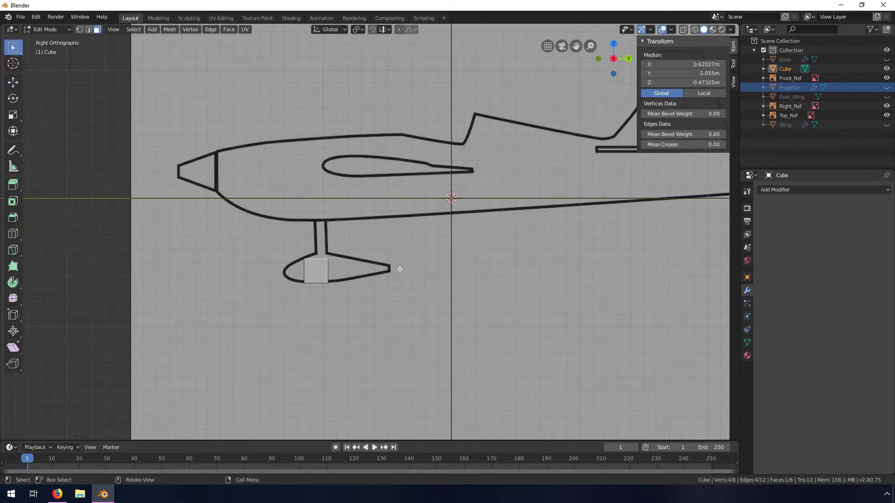
key("g")
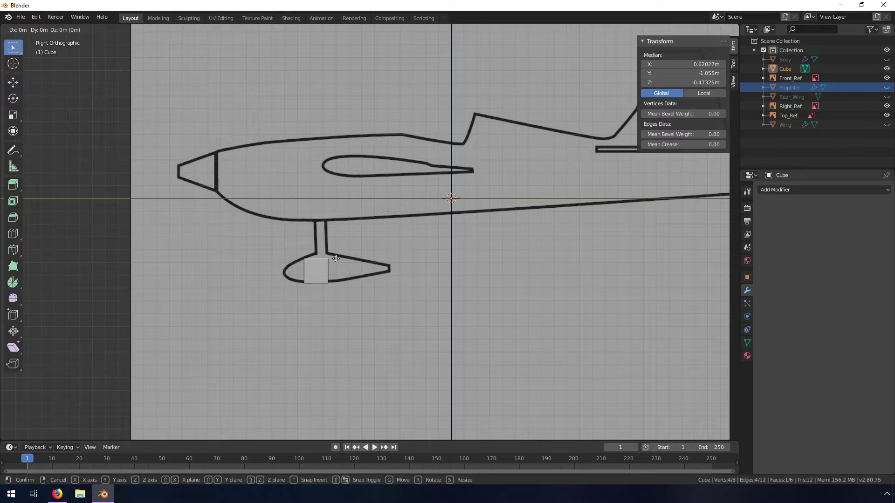
key("z")
left_click(338, 255)
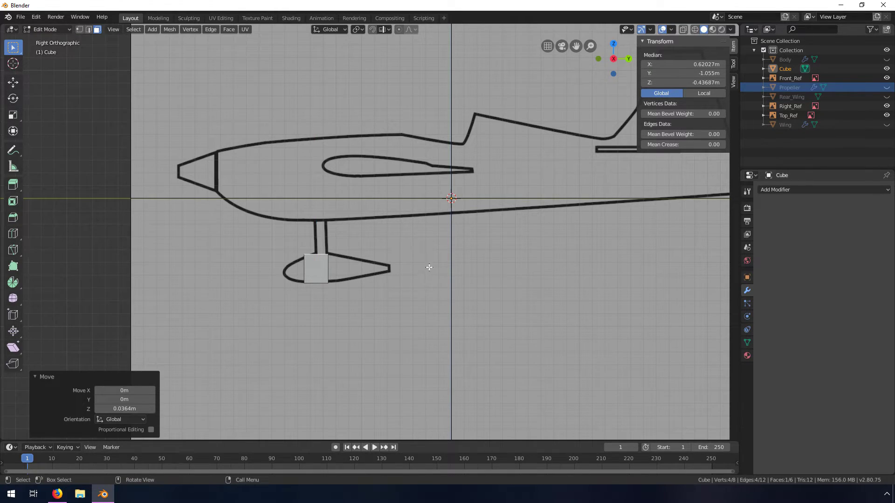
Step: Turn on X-ray and move the cube's front end about -0.17 m along Y to the nose of the wheel outline
scroll(291, 288, "up", 2)
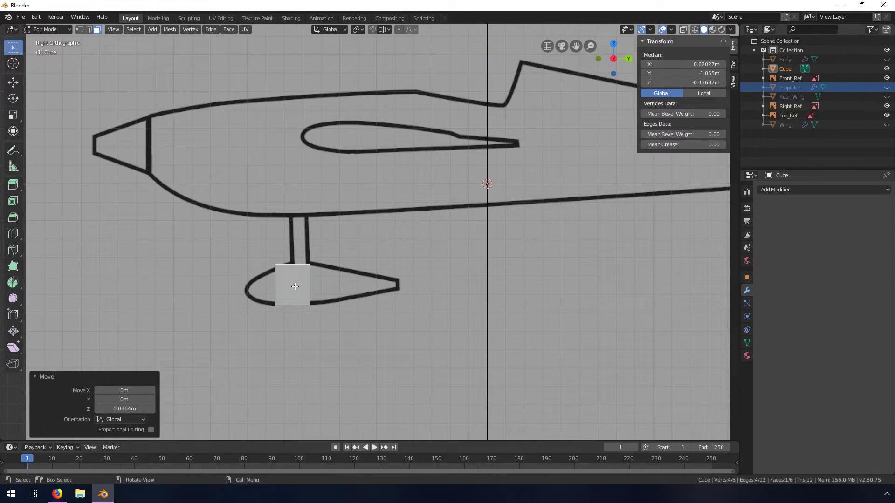
left_click(684, 30)
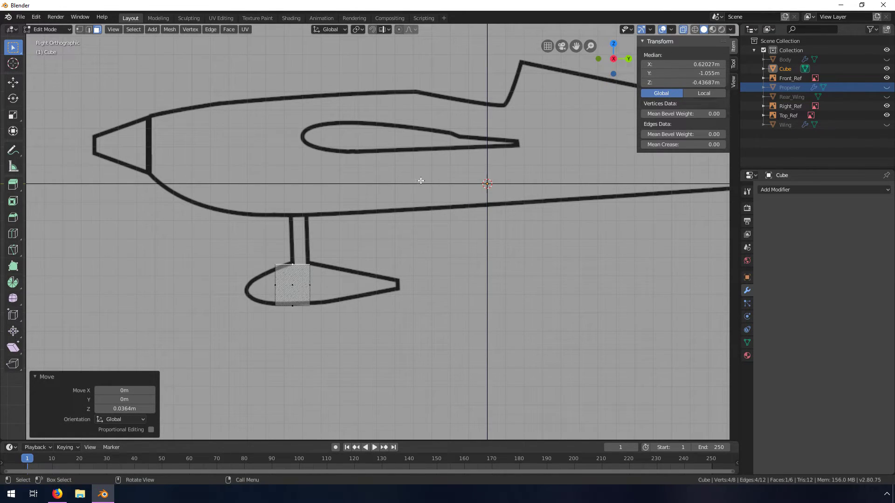
left_click_drag(265, 256, 290, 338)
key("g")
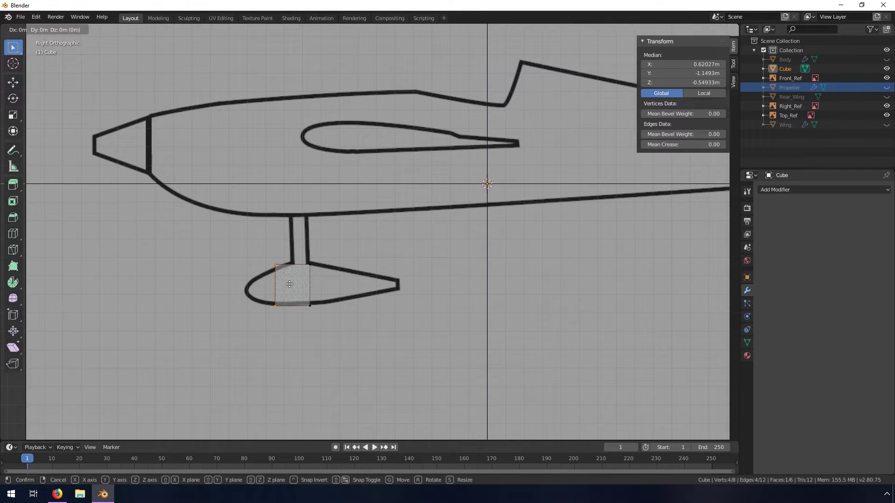
key("z")
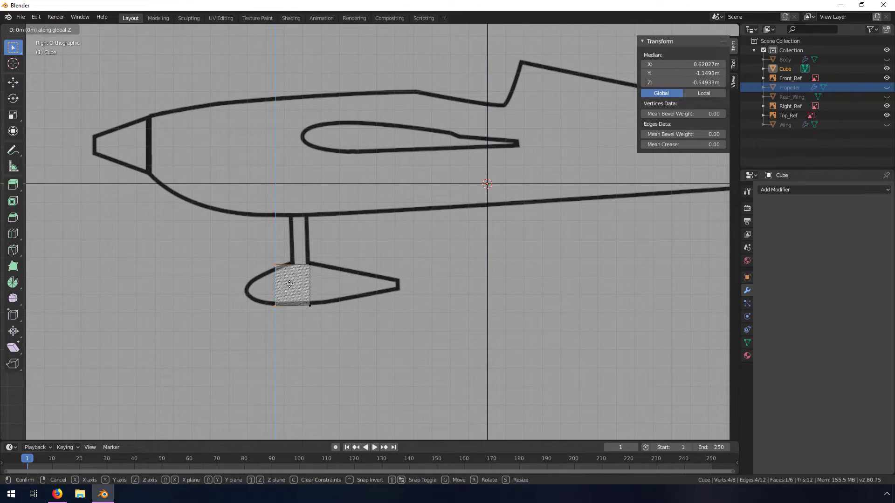
key("y")
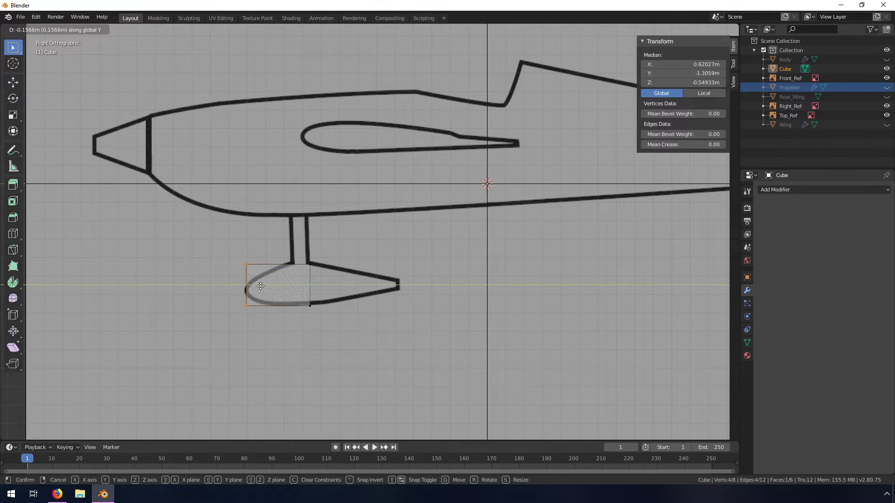
left_click(259, 287)
Step: Move the cube's rear vertices about 0.49 m along Y to the tail of the wheel outline
left_click_drag(302, 258, 338, 317)
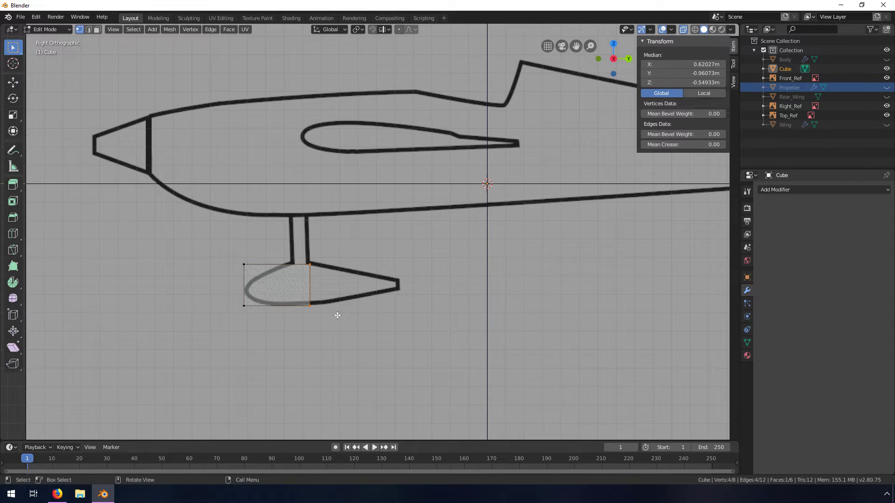
key("g")
key("y")
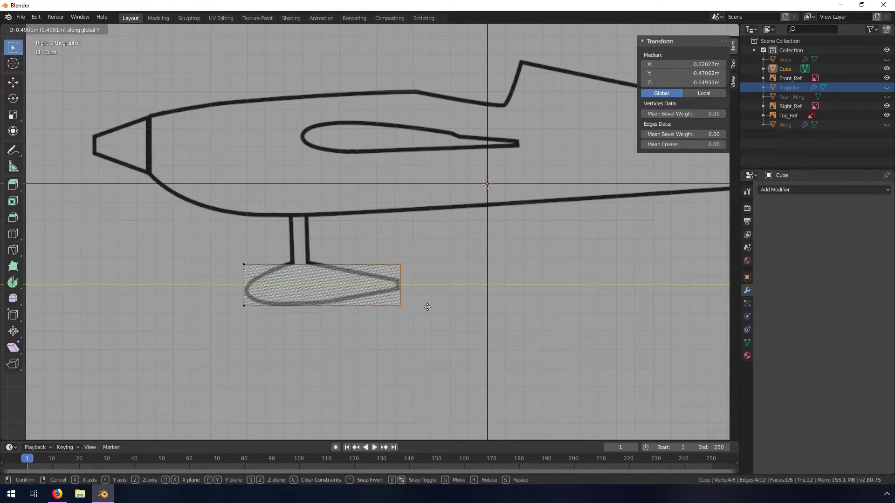
left_click(428, 307)
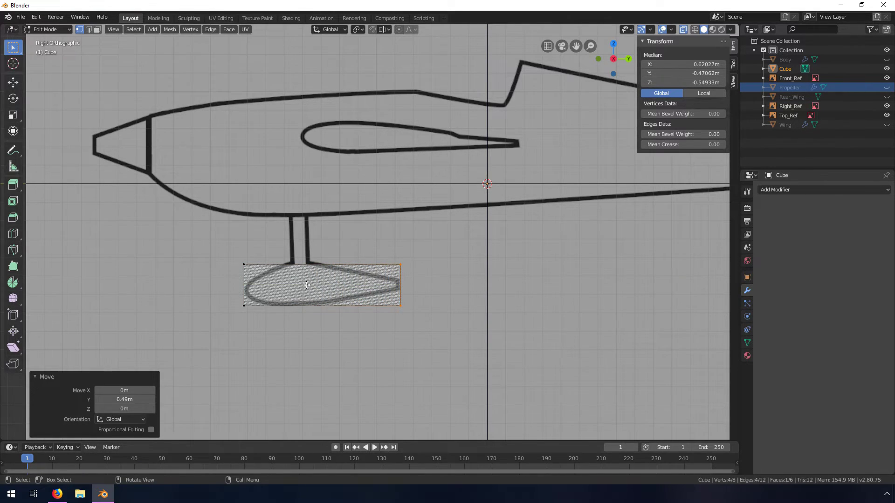
Step: Add a vertical loop cut to the wheel cover and slide it toward the front with a factor of about 0.701
key("2")
key("ctrl")
key("ctrl+r")
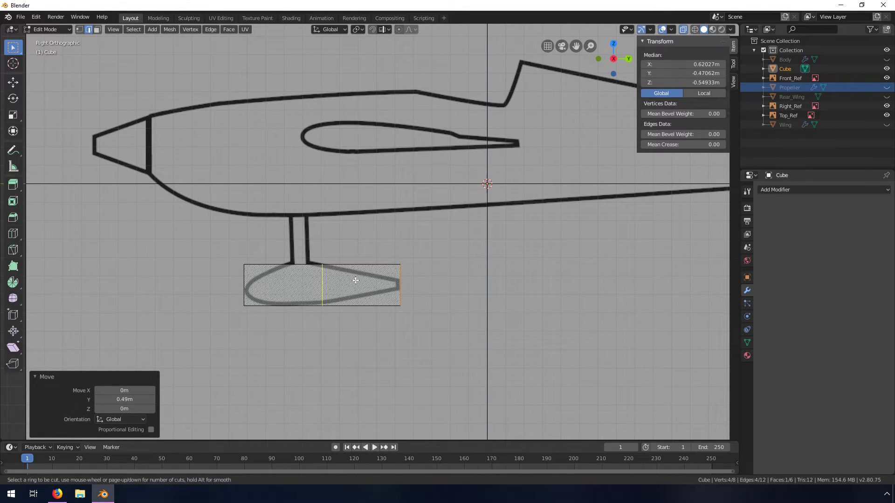
left_click(331, 272)
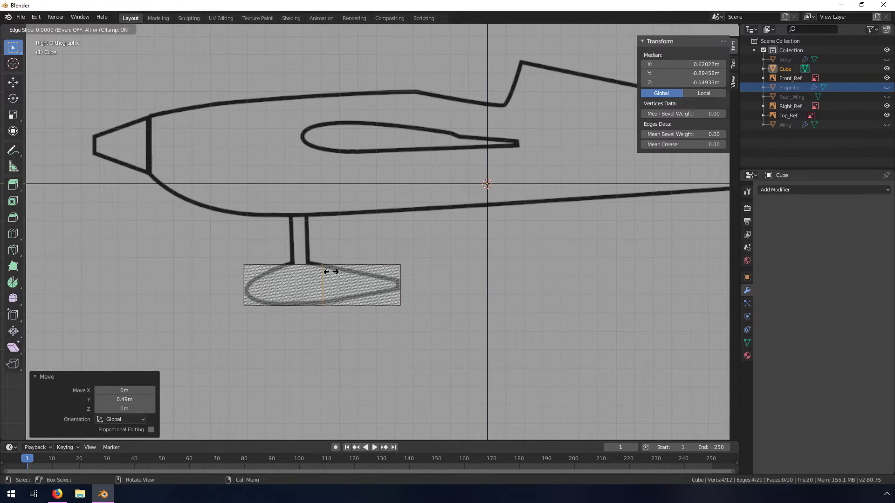
left_click(276, 274)
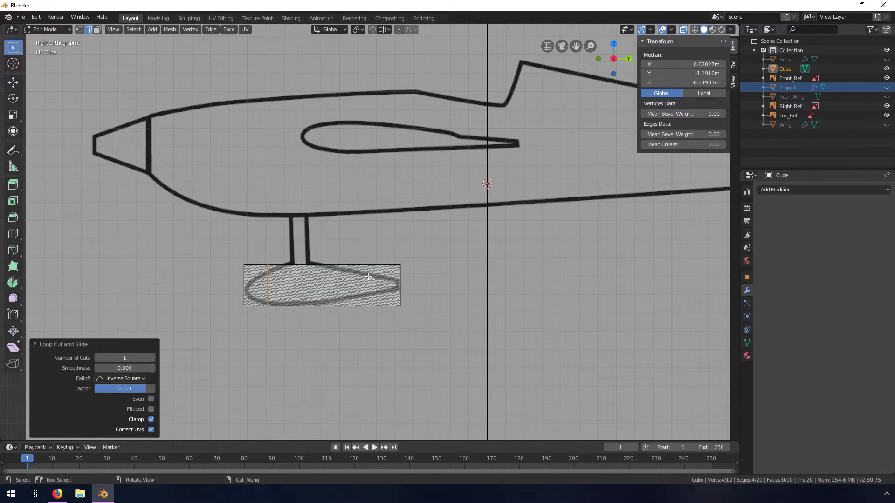
Step: Add two more vertical loop cuts, one just ahead of the strut (factor about 0.725) and one just behind it (about 0.528)
key("g")
key("g")
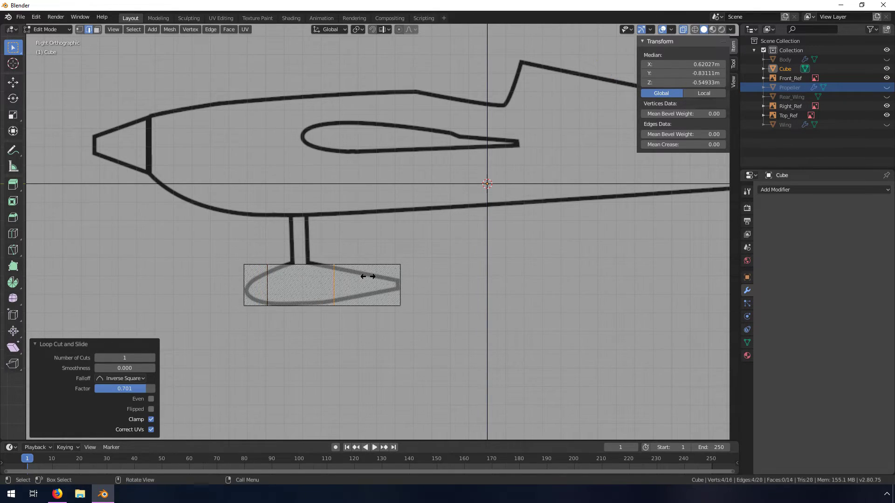
left_click(320, 275)
key("ctrl+r")
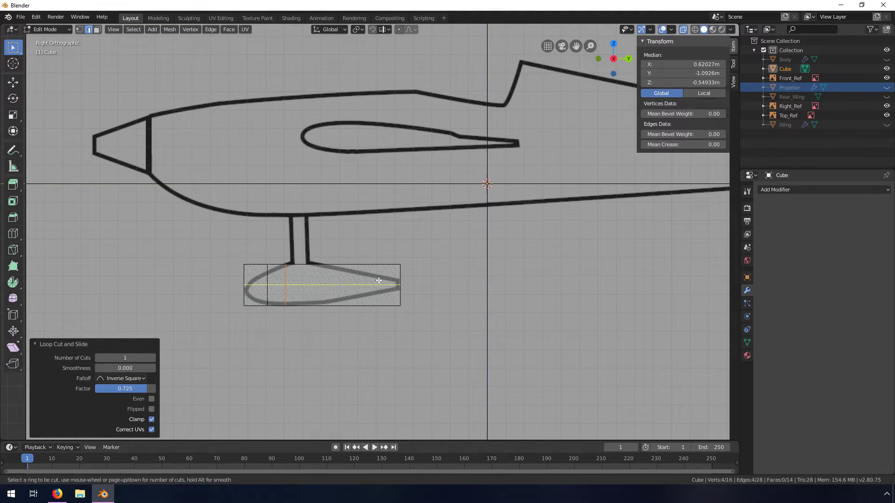
left_click(353, 272)
left_click_drag(334, 273, 322, 271)
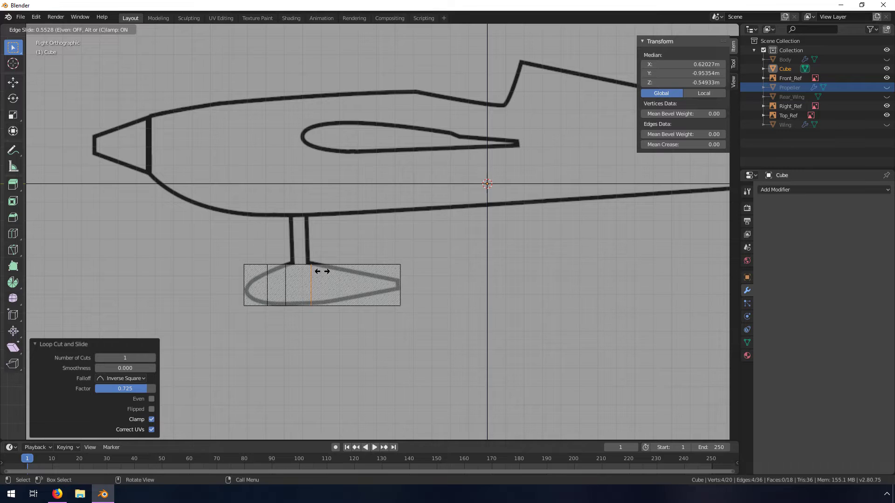
left_click(323, 271)
key("ctrl+r")
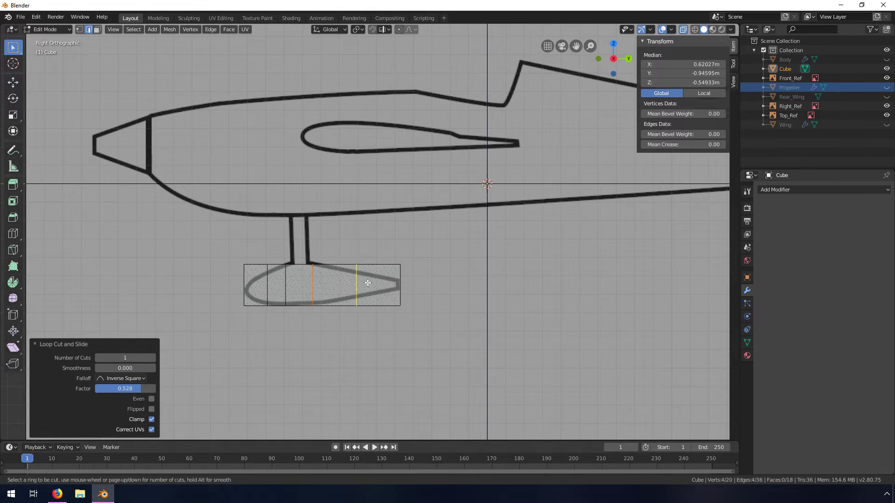
key("Escape")
middle_click_drag(370, 291, 543, 267)
key("KP_3")
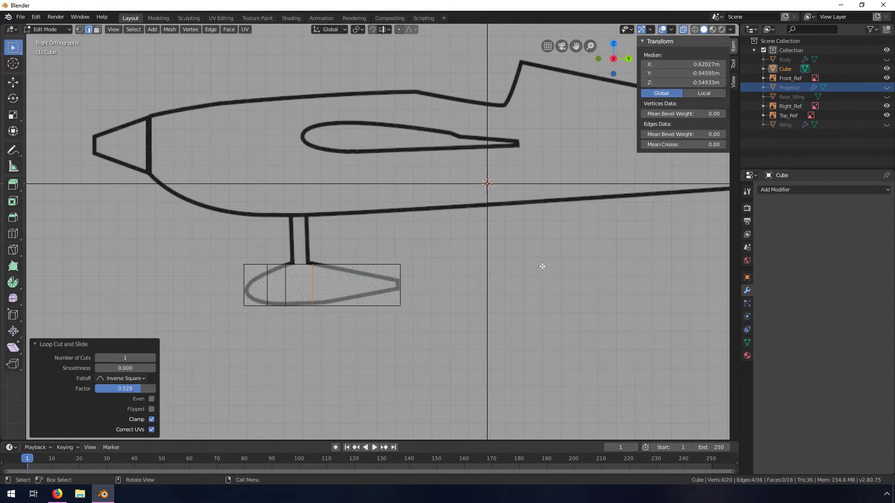
Step: Lower the wheel cover's upper nose vertices about 0.119 m and the upper vertices just behind them about 0.033 m to match the outline
left_click(79, 29)
left_click_drag(229, 258, 264, 278)
key("g")
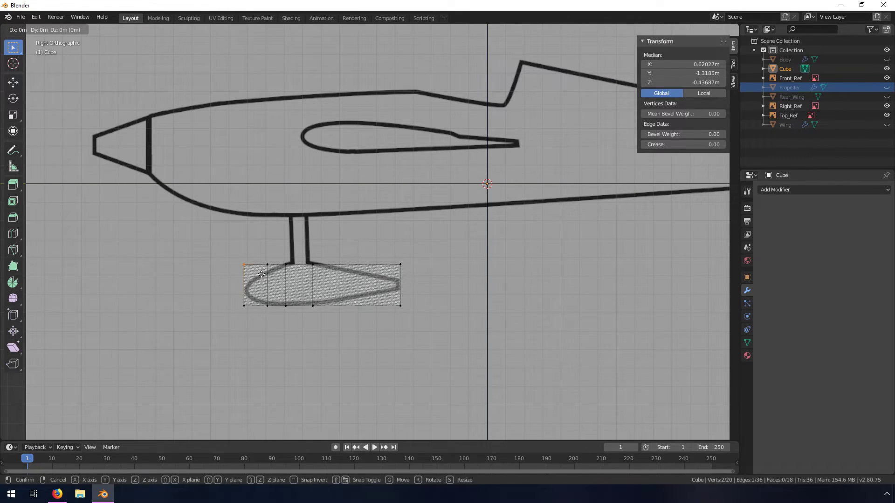
key("z")
left_click(274, 241)
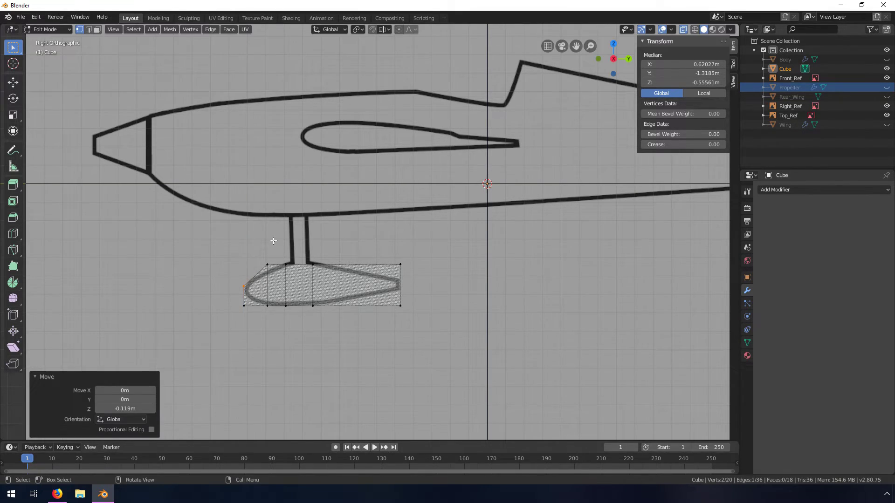
left_click(268, 265)
key("g")
key("z")
left_click(280, 280)
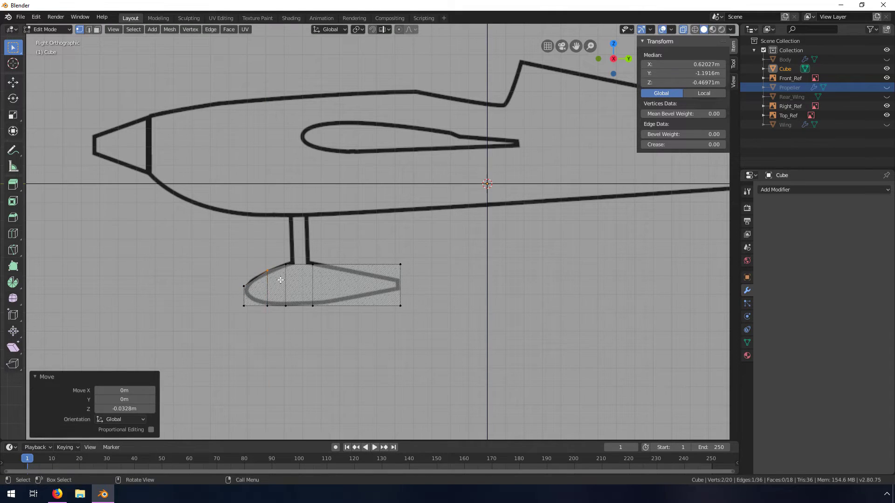
Step: Adjust the wheel cover's lower vertices along Z to the outline, raising the nose about 0.051 m and the next pair about 0.0025 m
left_click(245, 306)
key("g")
key("z")
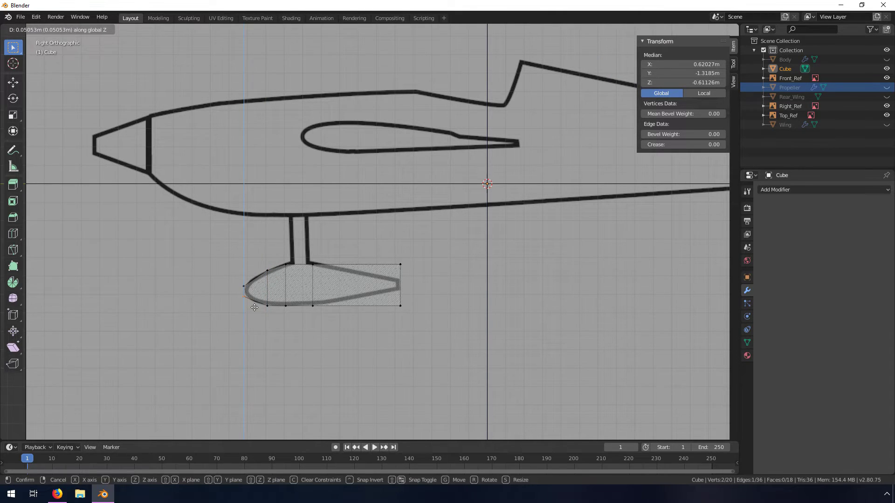
left_click(254, 308)
left_click(267, 305)
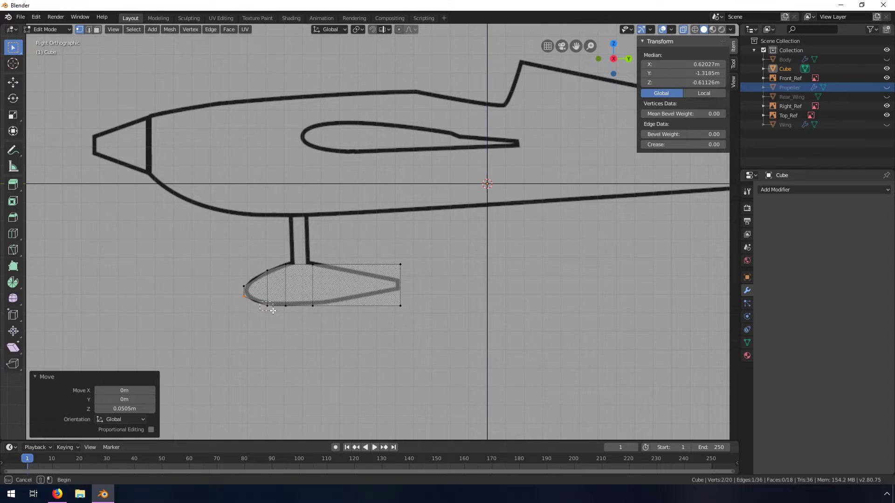
key("g")
key("z")
left_click(268, 307)
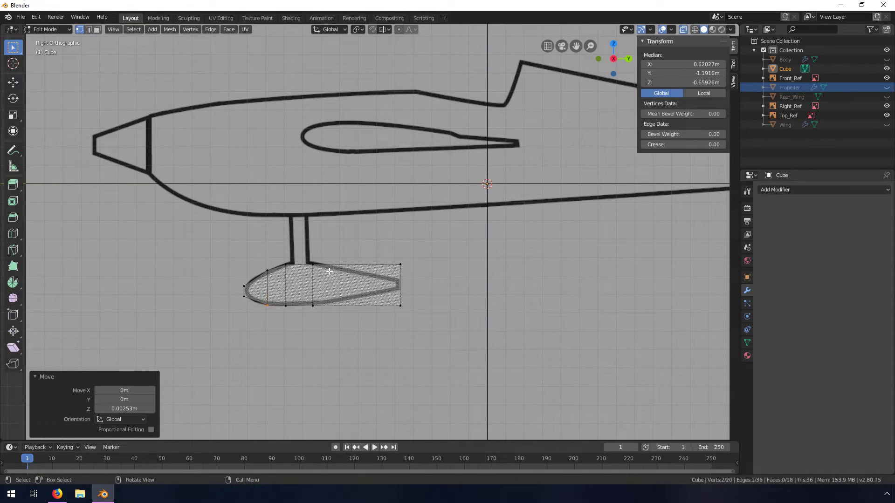
left_click(313, 305)
key("g")
key("z")
left_click(320, 308)
Step: Taper the wheel cover's tail, lowering its upper vertices to the outline and raising its lower vertices about 0.088 m
left_click(399, 263)
key("g")
key("z")
left_click(406, 296)
left_click_drag(394, 300, 410, 318)
key("g")
key("z")
left_click(409, 303)
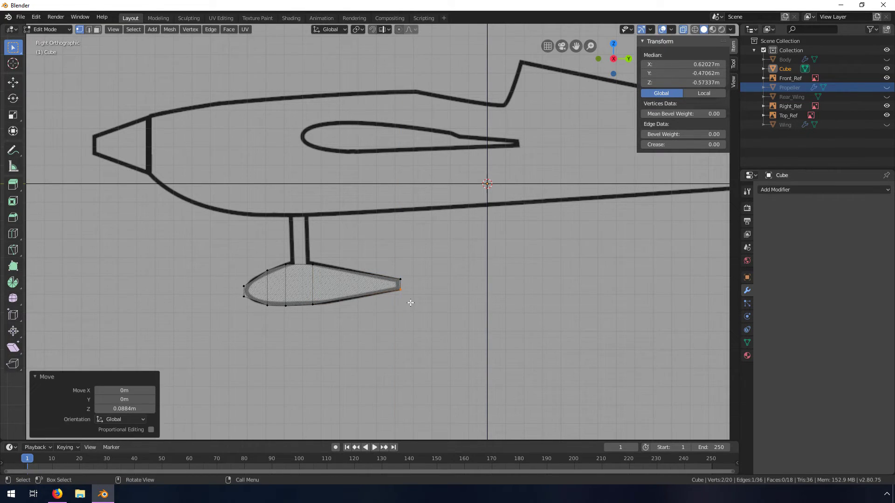
Step: Turn off X-ray and extrude the wheel cover's inner side face at the strut position outward about 0.022 m
middle_click_drag(410, 303, 368, 286)
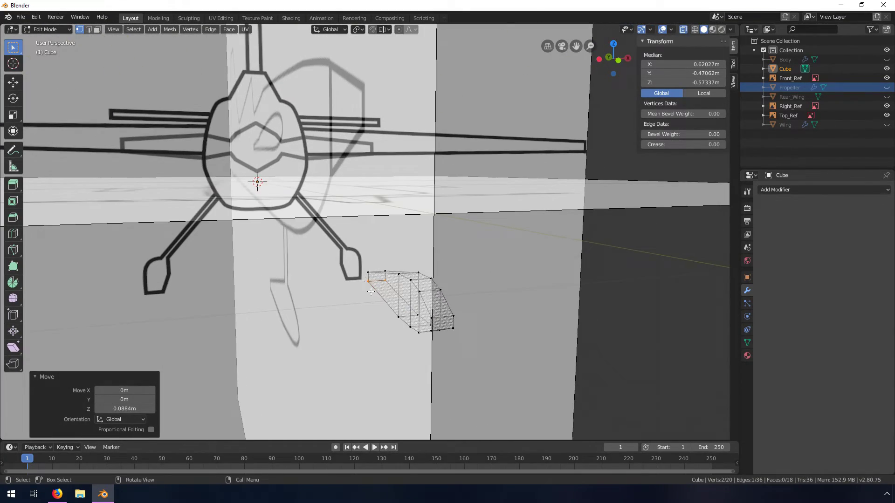
middle_click_drag(470, 294, 458, 292)
left_click(97, 29)
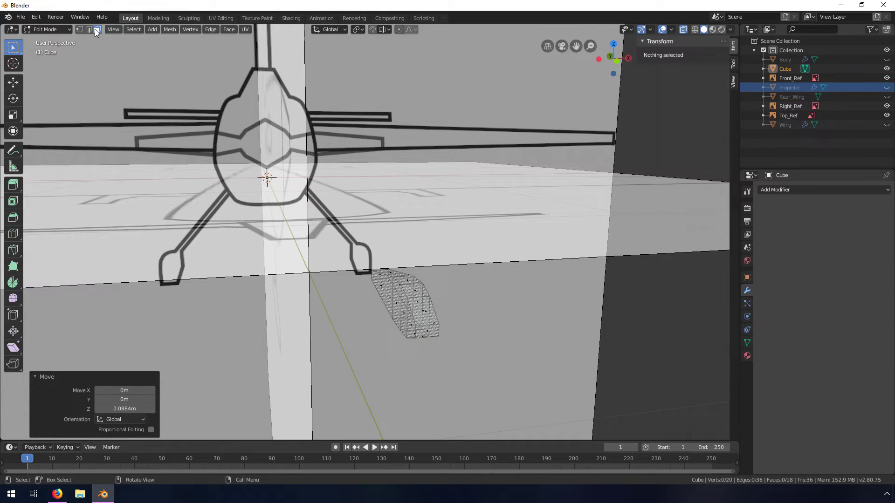
left_click(395, 295)
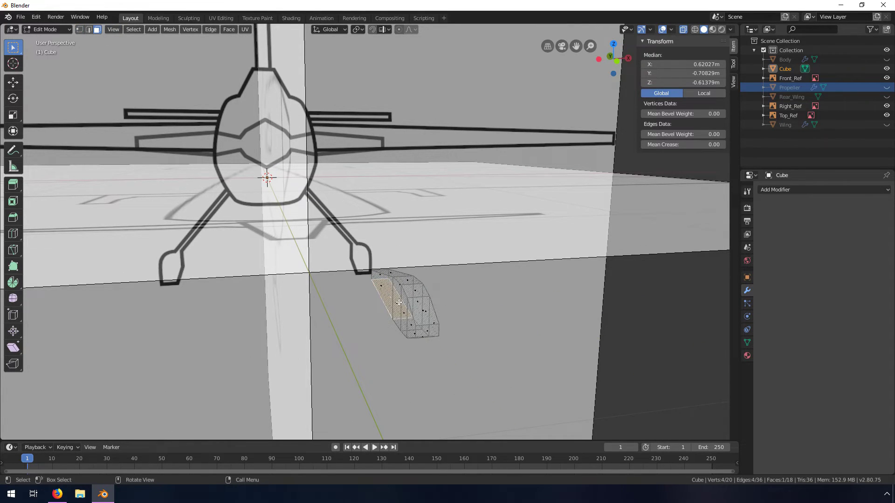
left_click(683, 30)
left_click(396, 290)
middle_click_drag(493, 329, 487, 309)
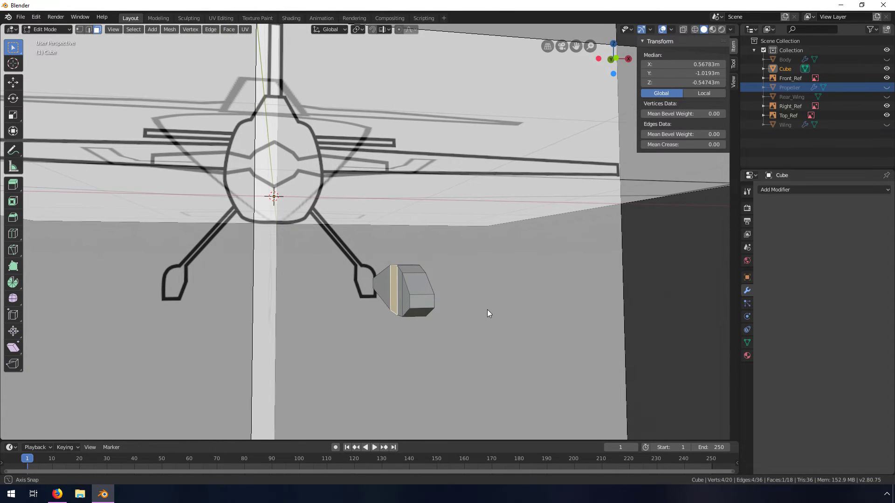
key("e")
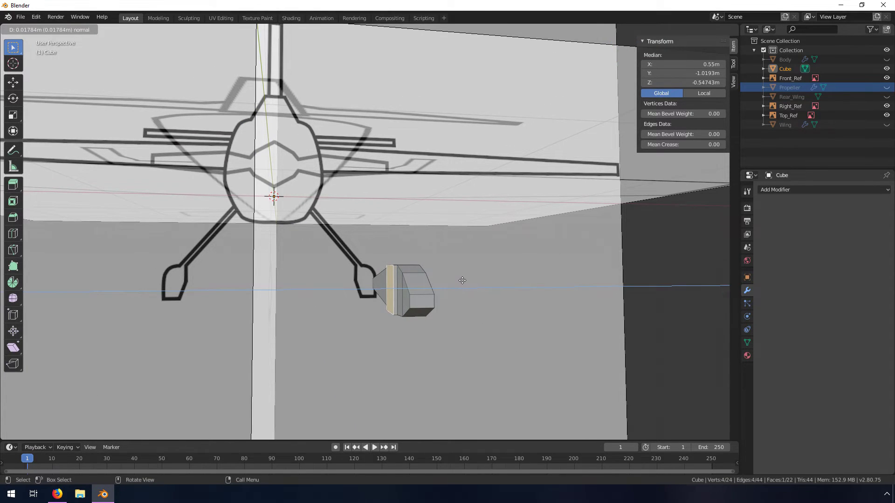
left_click(462, 281)
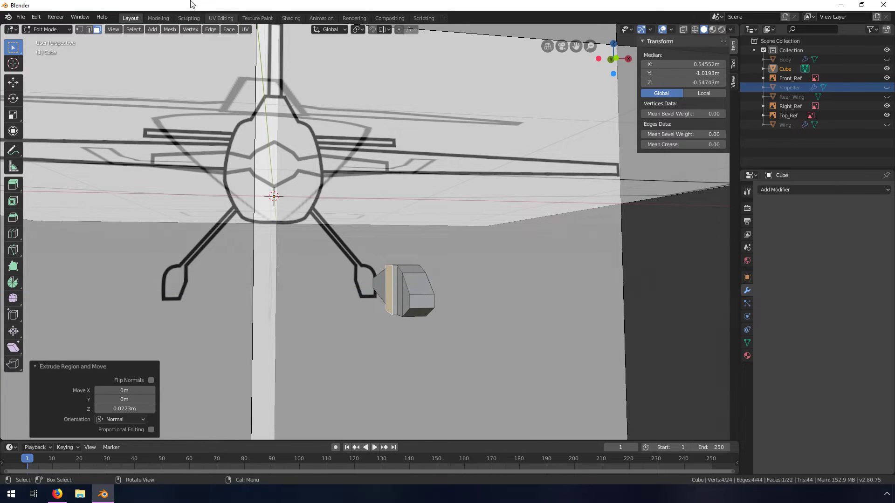
Step: Raise the lower edge of the extruded side block about 0.129 m along Z to form a wedge
left_click(89, 30)
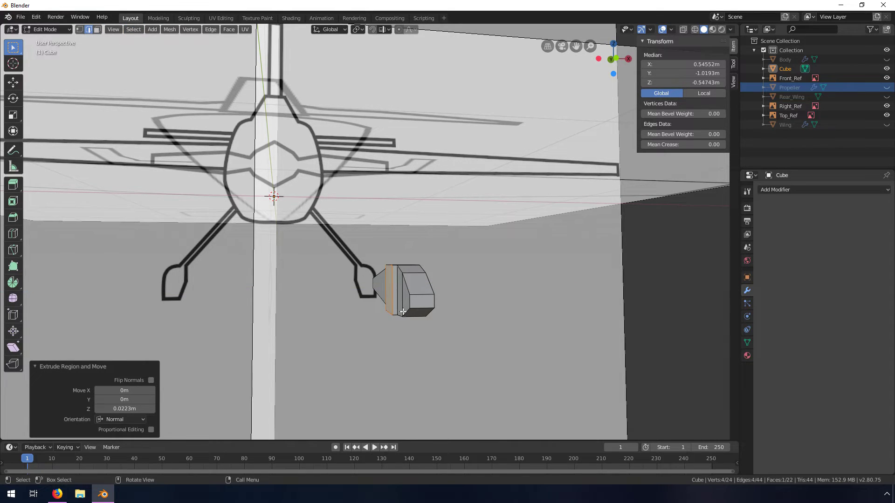
left_click(388, 313)
middle_click_drag(443, 306, 433, 312)
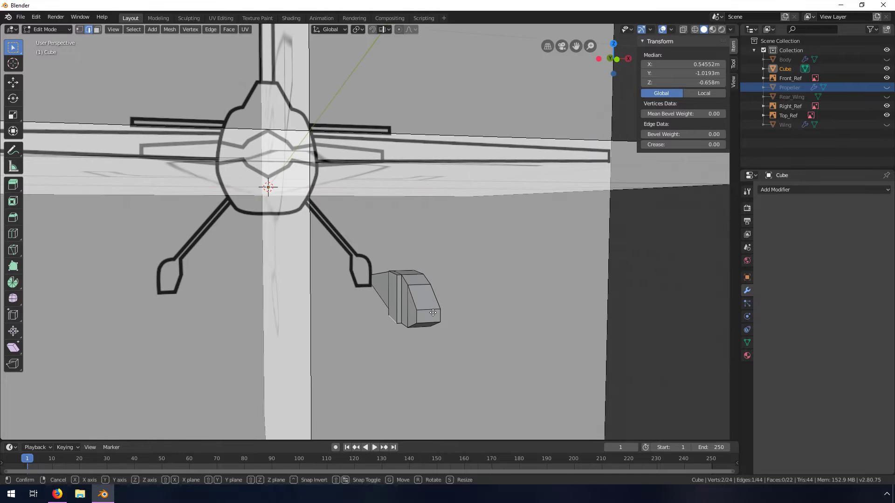
key("g")
key("z")
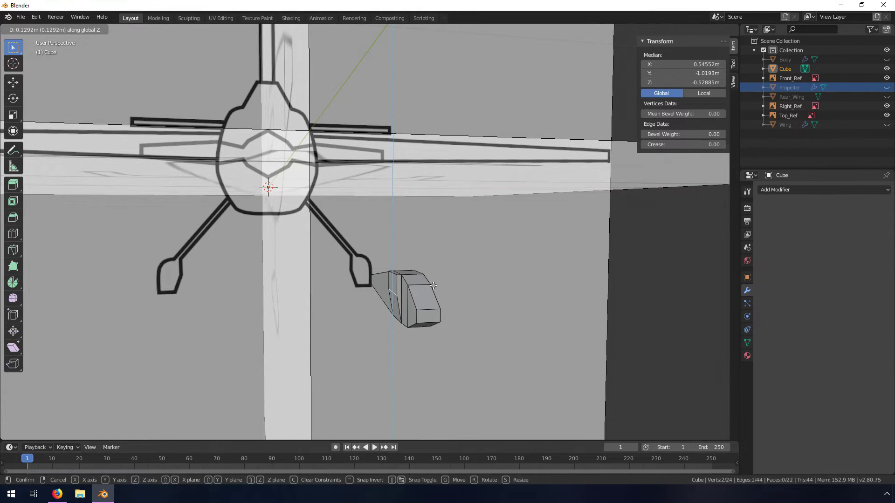
left_click(433, 286)
Step: Extrude the wedge's top face about 0.356 m and move it about -0.333 m X and 0.018 m Z to the fuselage outline
middle_click_drag(419, 287, 381, 282)
key("3")
left_click(381, 283)
middle_click_drag(438, 285, 433, 299)
key("KP_1")
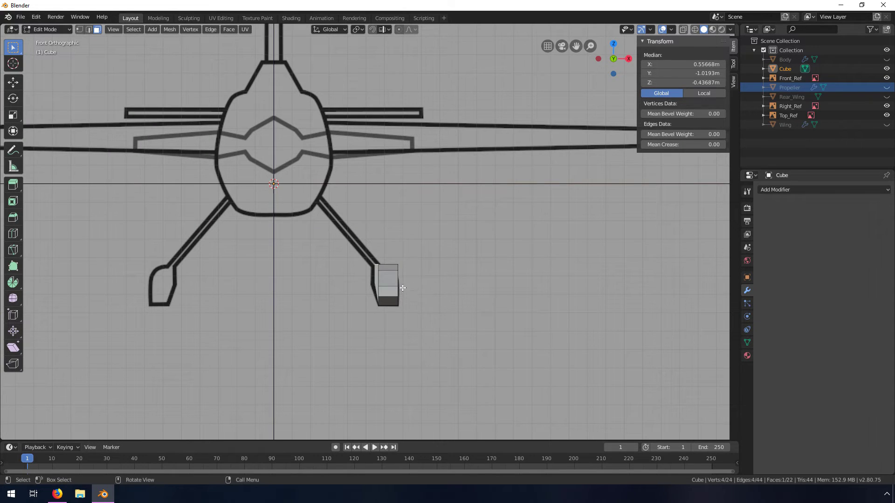
key("e")
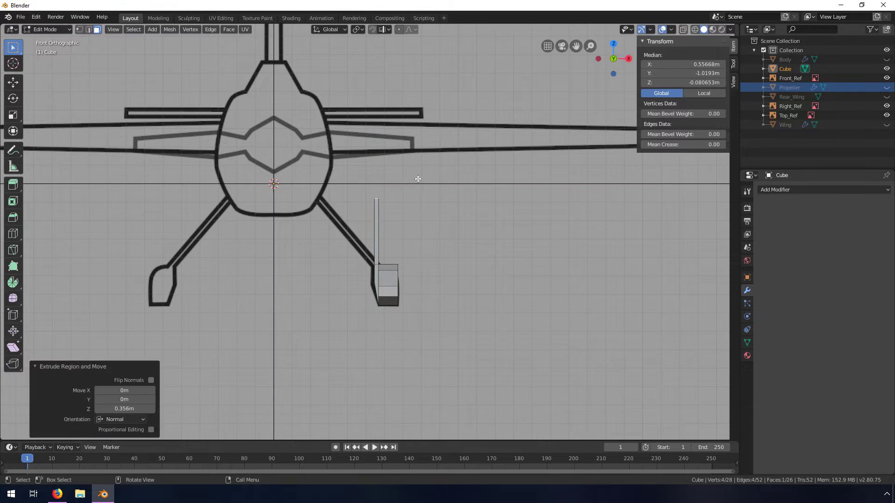
left_click(418, 178)
key("g")
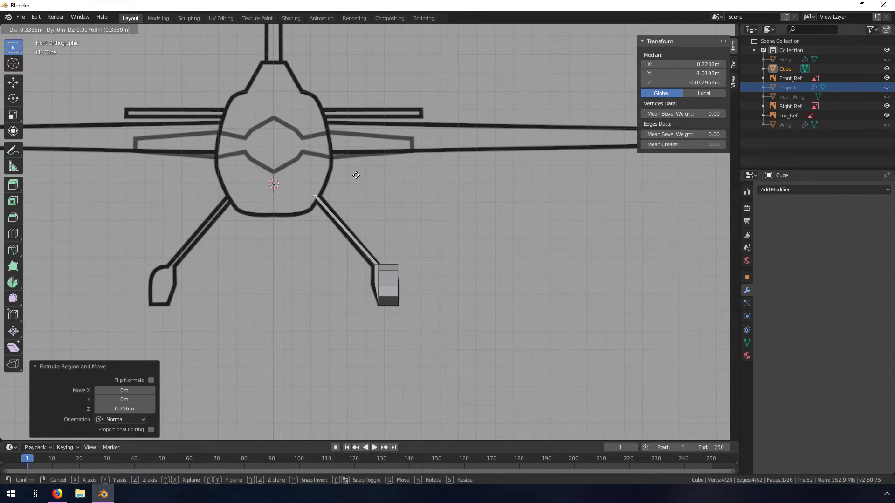
left_click(356, 175)
Step: Turn on X-ray and add a loop cut to the strut, slid down to its base with a factor of about 0.935
middle_click_drag(368, 241, 268, 255)
key("KP_3")
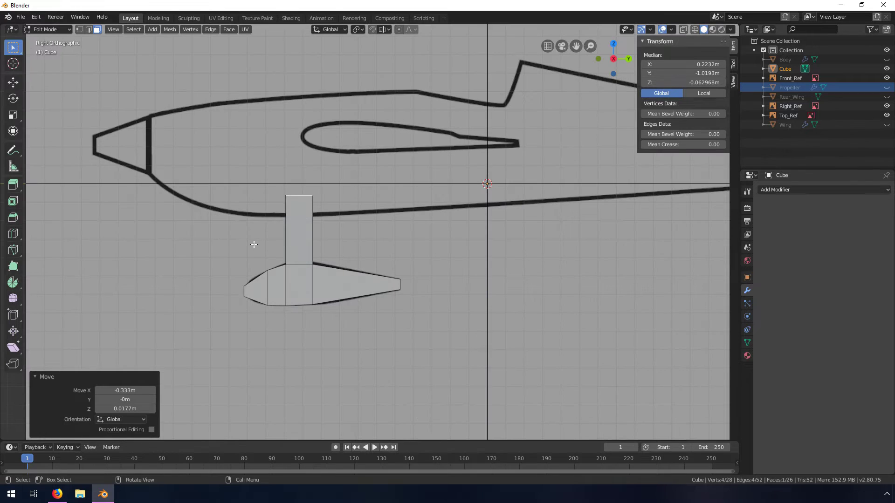
left_click(684, 29)
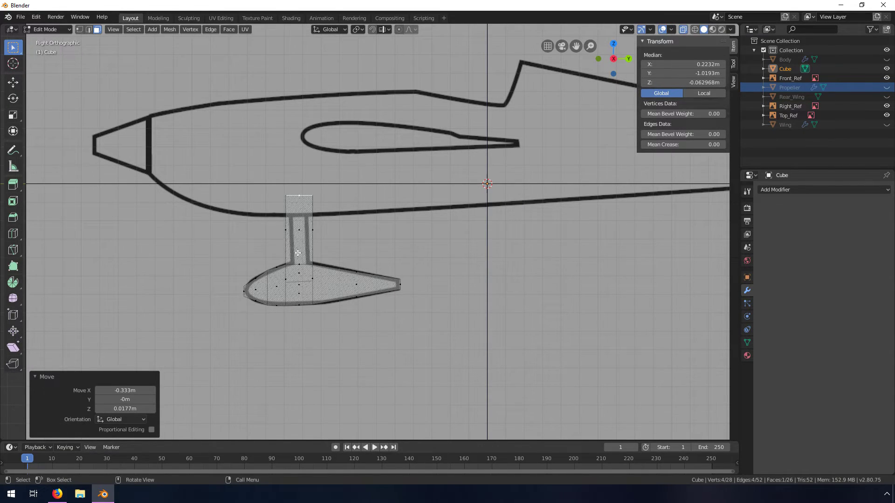
middle_click_drag(293, 266, 350, 332)
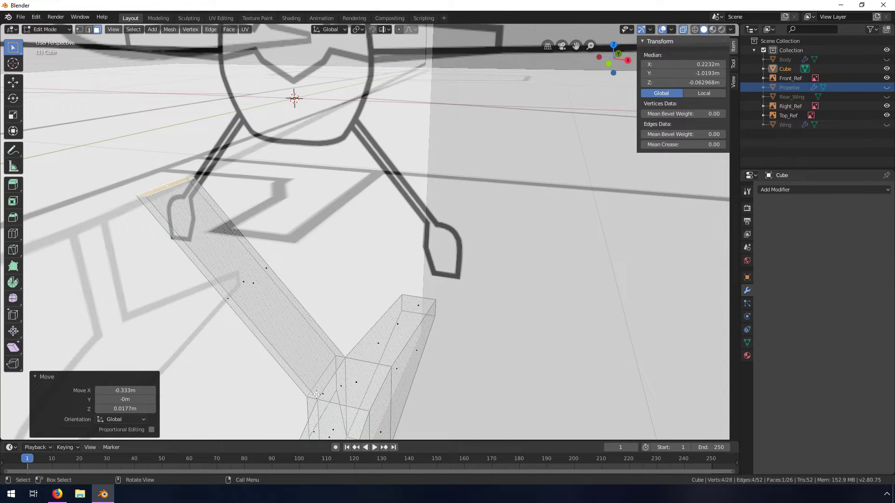
middle_click_drag(308, 400, 320, 399)
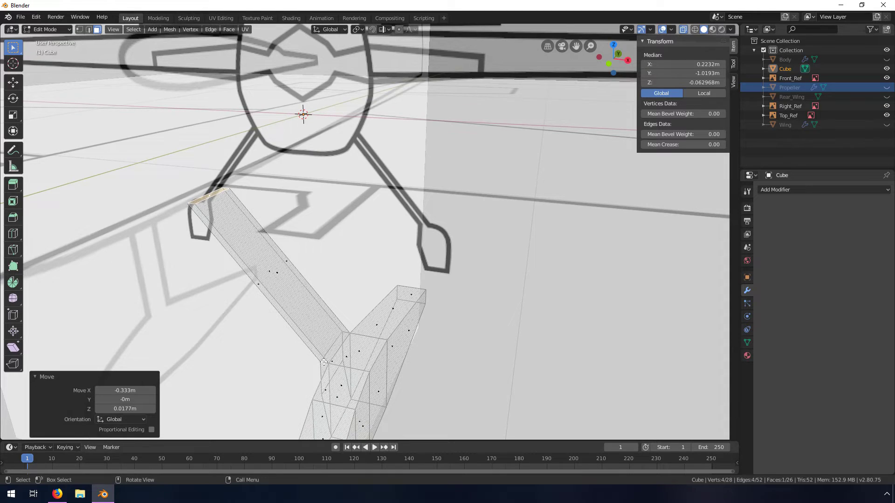
left_click(342, 364)
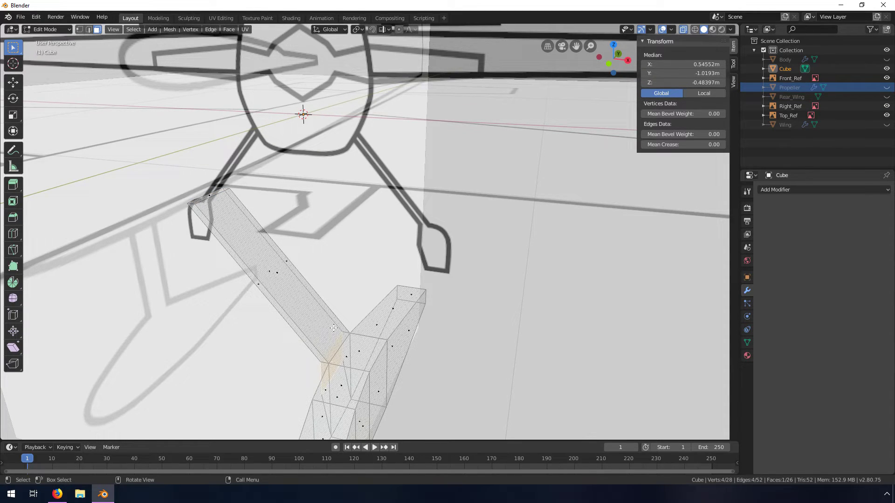
key("ctrl+r")
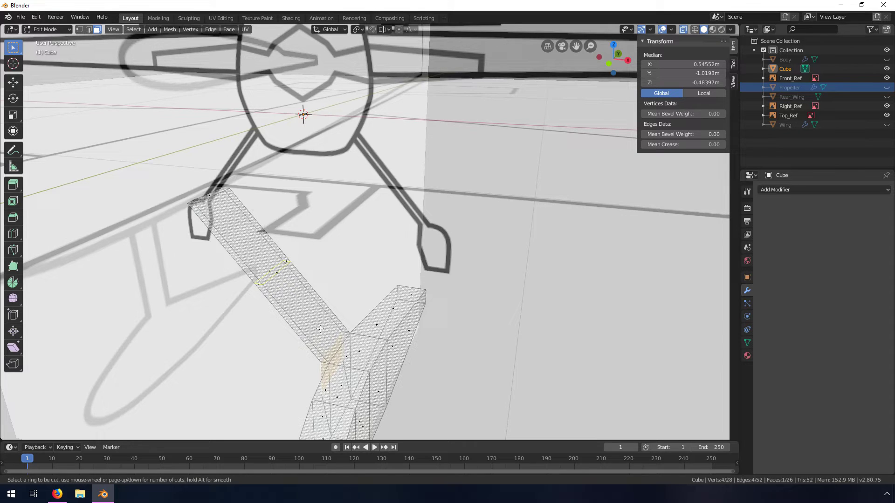
left_click(282, 263)
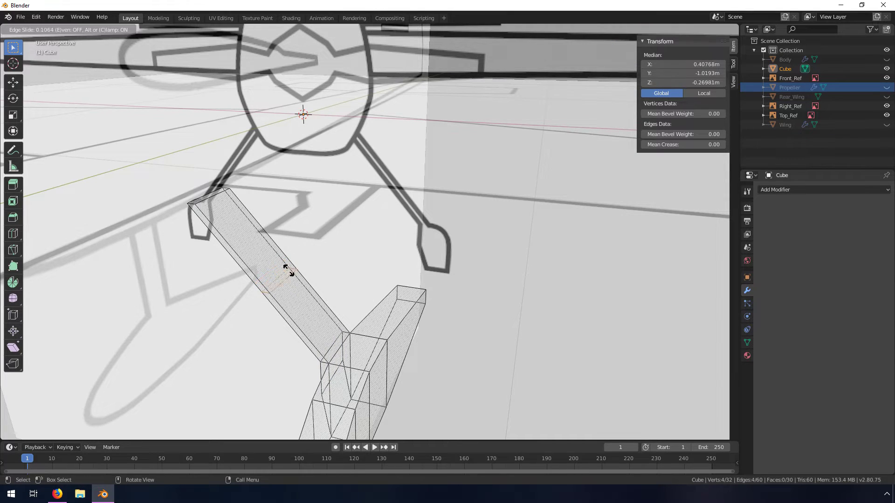
left_click(343, 327)
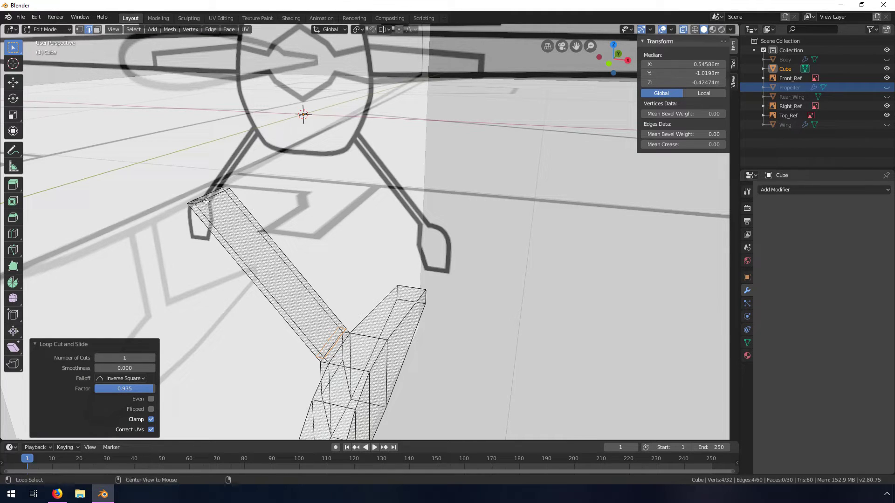
Step: Select the ring of faces around the strut and scale it to about 0.596 along Y to match the reference width
left_click(97, 29)
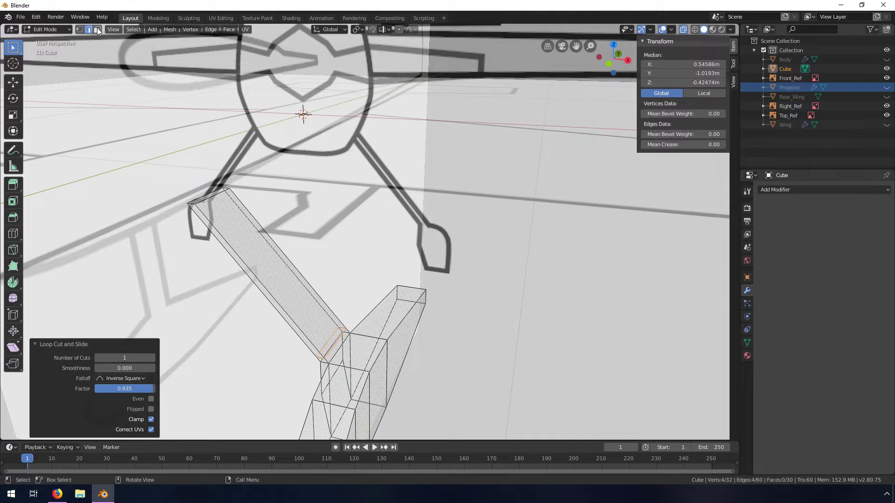
left_click(286, 265, "alt")
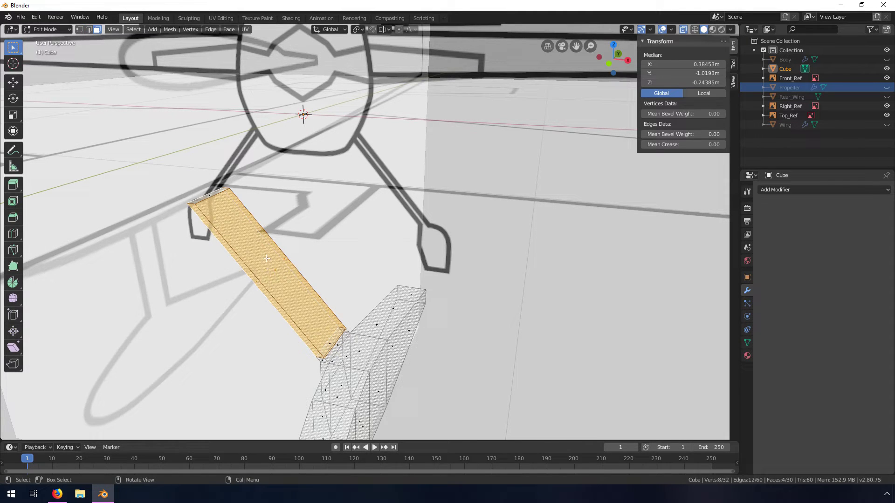
middle_click_drag(307, 274, 279, 213)
key("KP_3")
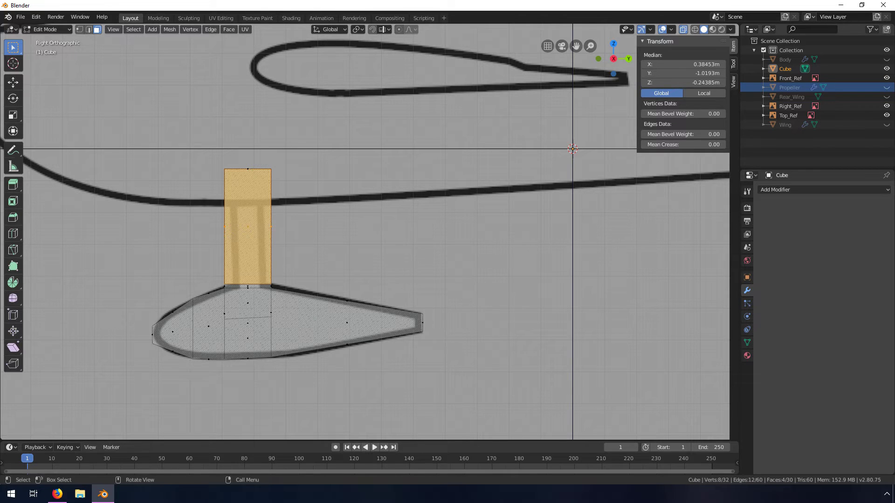
key("s")
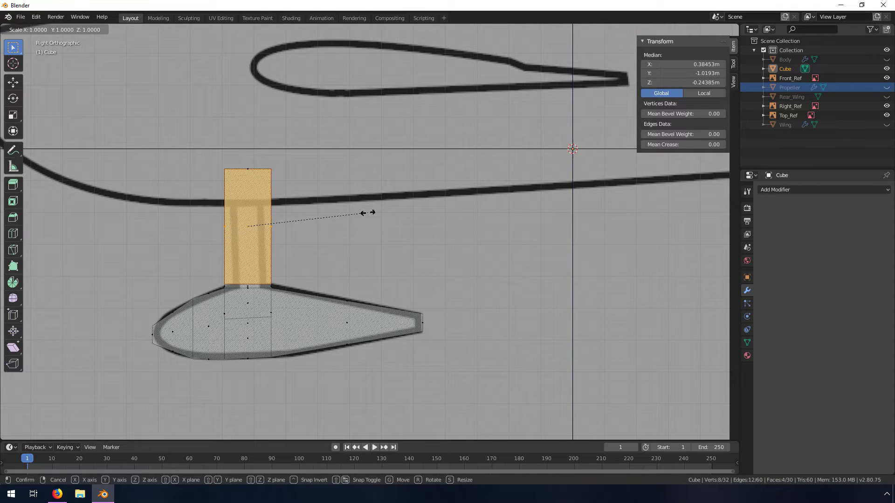
key("y")
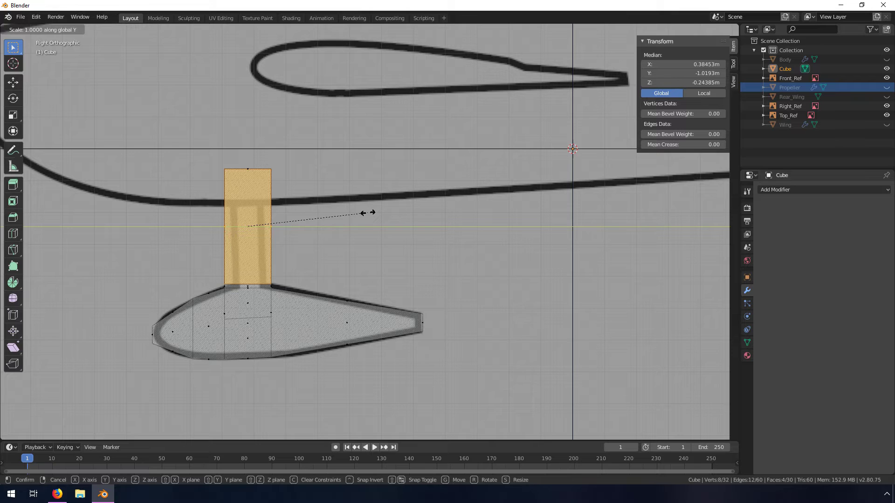
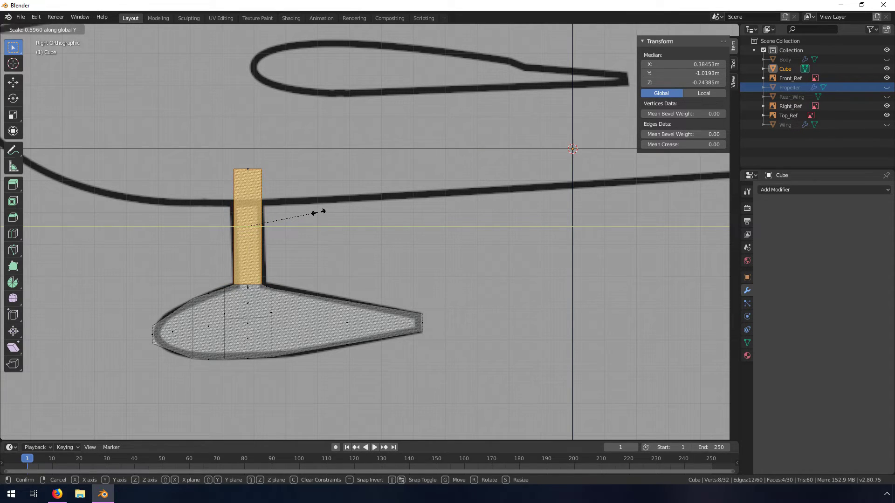
left_click(318, 212)
Step: Return to Object Mode and rename the cube as Landing_Gear
middle_click_drag(318, 212, 358, 233)
key("Tab")
middle_click_drag(446, 252, 324, 266)
scroll(438, 260, "down", 2)
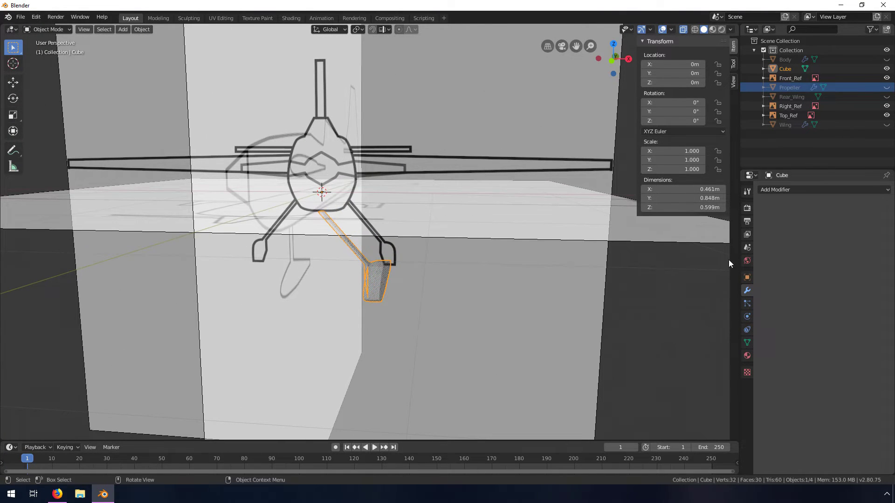
double_click(785, 68)
type("Landing_Gear")
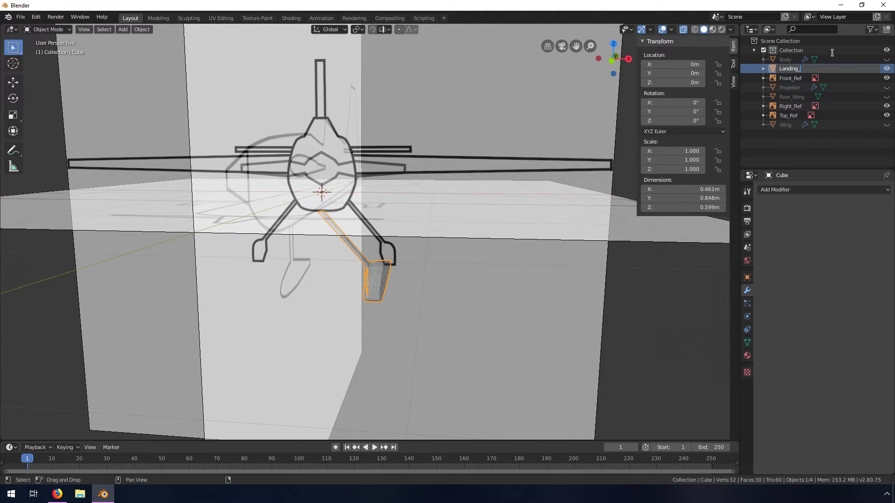
key("Return")
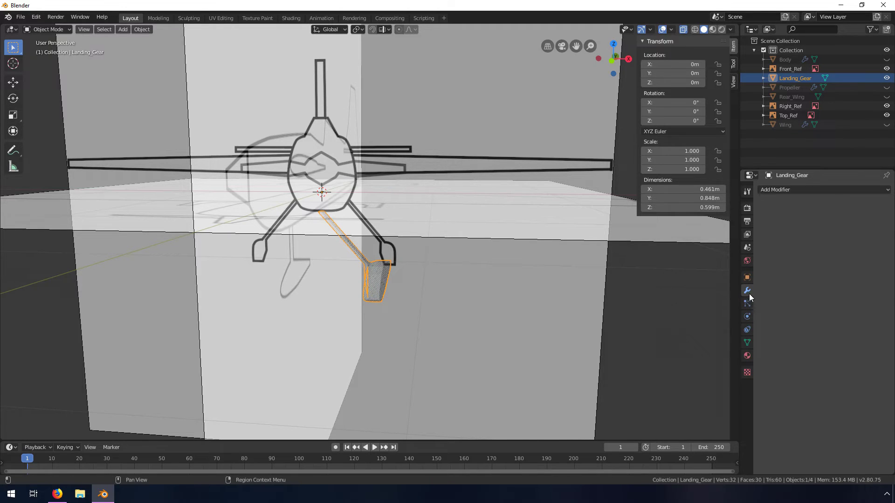
Step: Add a Mirror modifier on the X axis to the landing gear
left_click(796, 189)
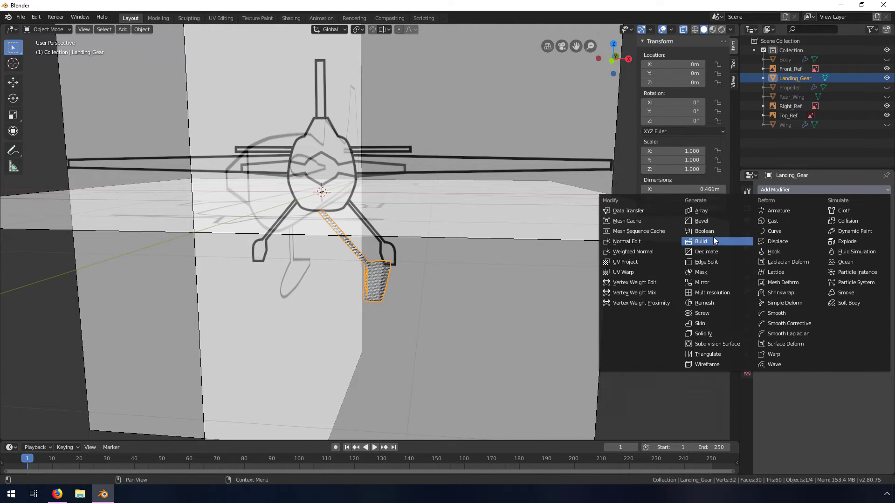
left_click(705, 283)
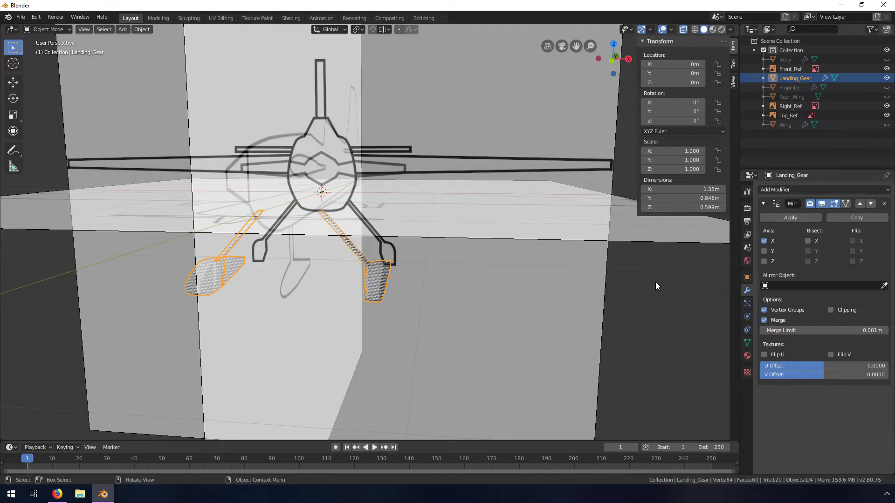
scroll(493, 300, "down", 3)
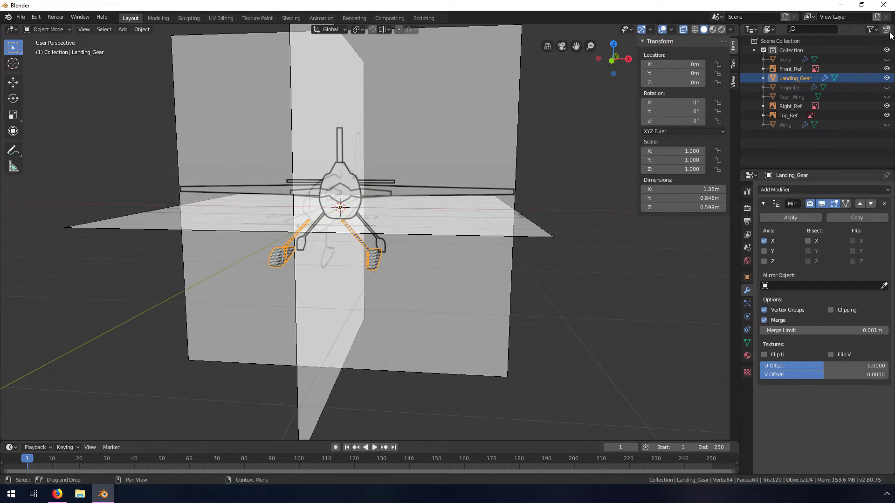
Step: Hide the Top_Ref and Right_Ref reference images and the Landing_Gear object
left_click(887, 115)
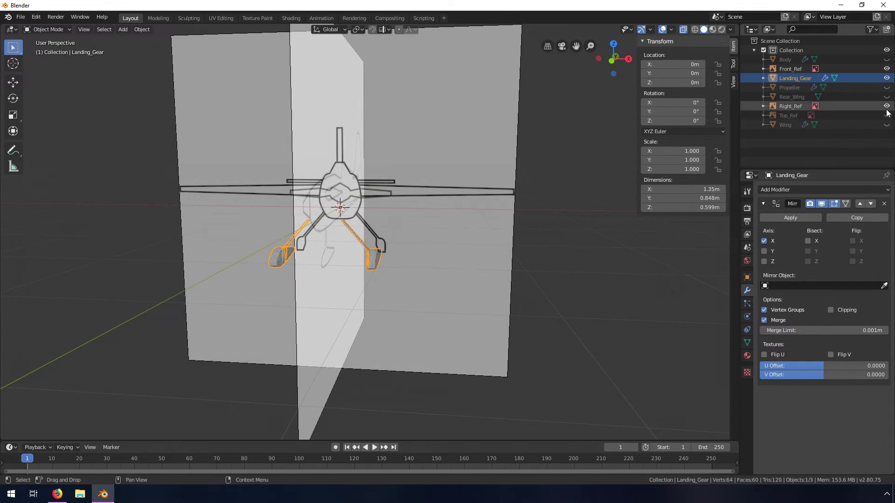
left_click(886, 106)
left_click(886, 78)
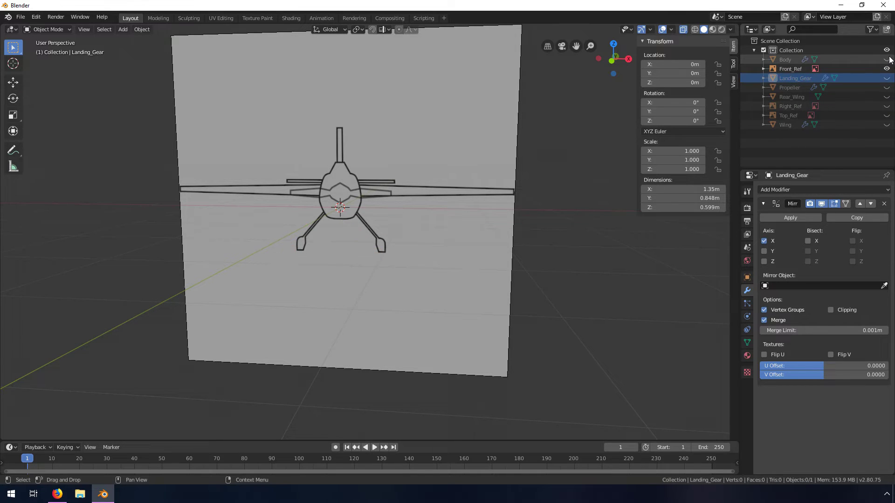
Step: Show the Body, Propeller, Wing and Rear_Wing objects and hide the Front_Ref image
left_click(886, 59)
left_click(887, 87)
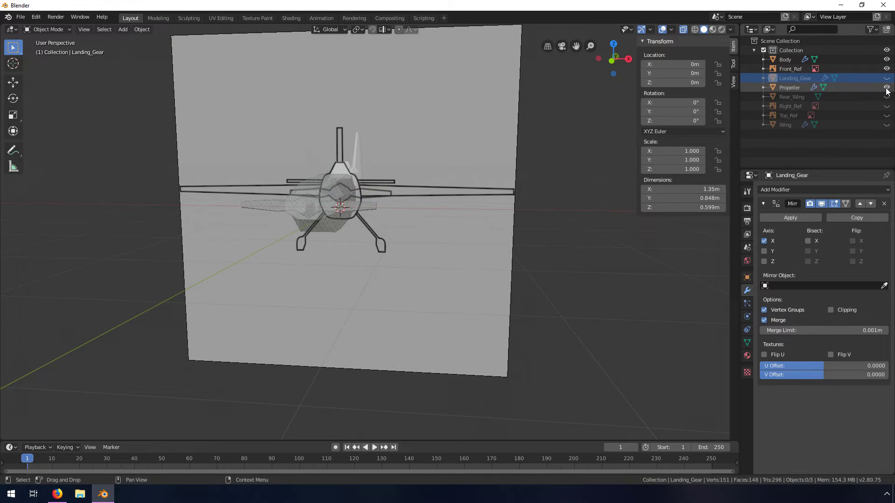
left_click(886, 124)
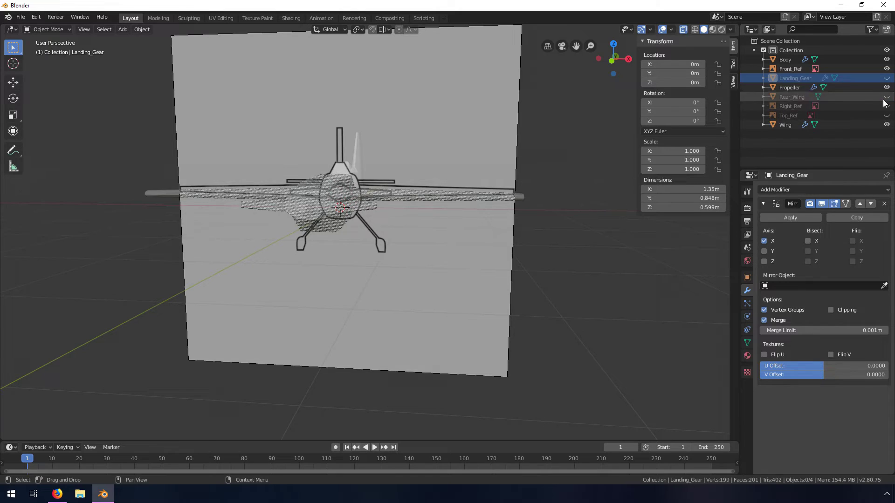
left_click(887, 97)
left_click(887, 68)
Step: Turn off X-ray and make the Landing_Gear visible again with the rest of the airplane
middle_click_drag(560, 209, 691, 4)
left_click(683, 29)
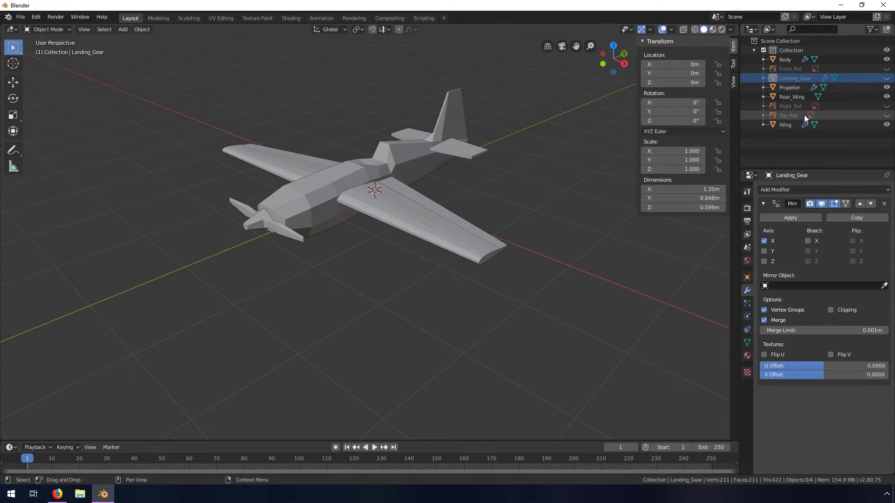
left_click(886, 78)
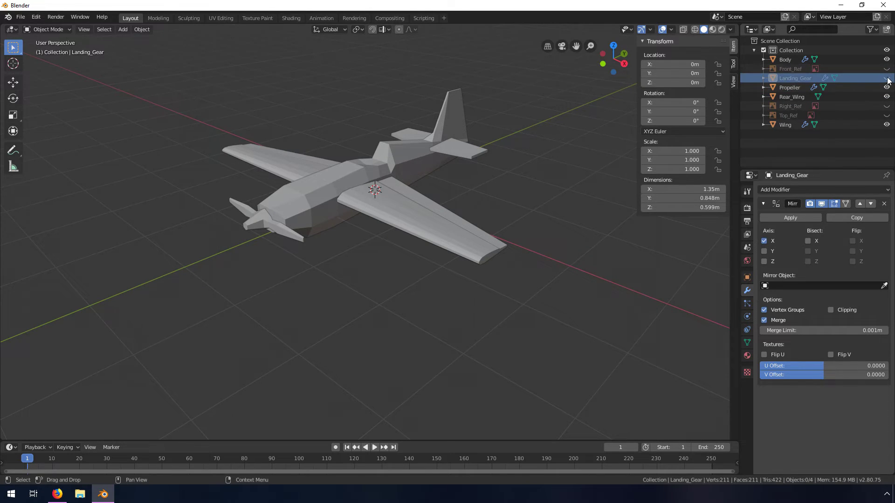
scroll(399, 235, "up", 4)
middle_click_drag(454, 225, 465, 251)
scroll(456, 219, "up", 2)
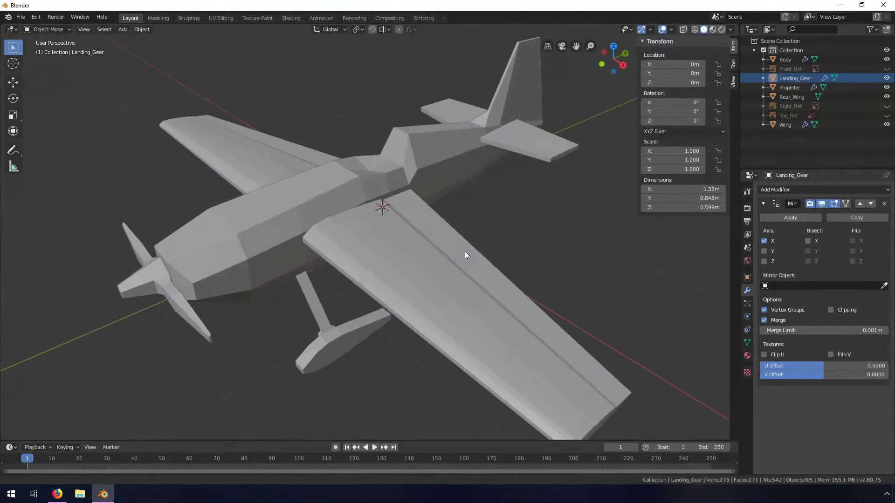
Step: Set the solid viewport shading to MatCap lighting with the olive-green matcap
left_click(712, 30)
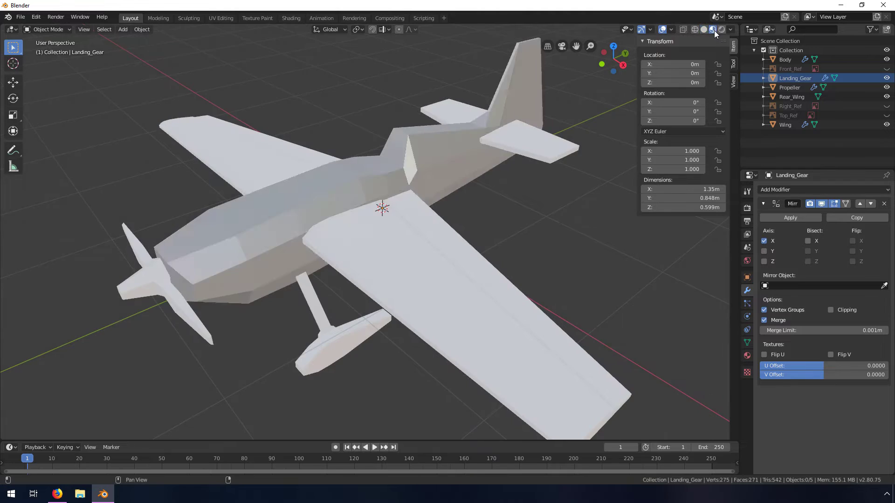
left_click(704, 29)
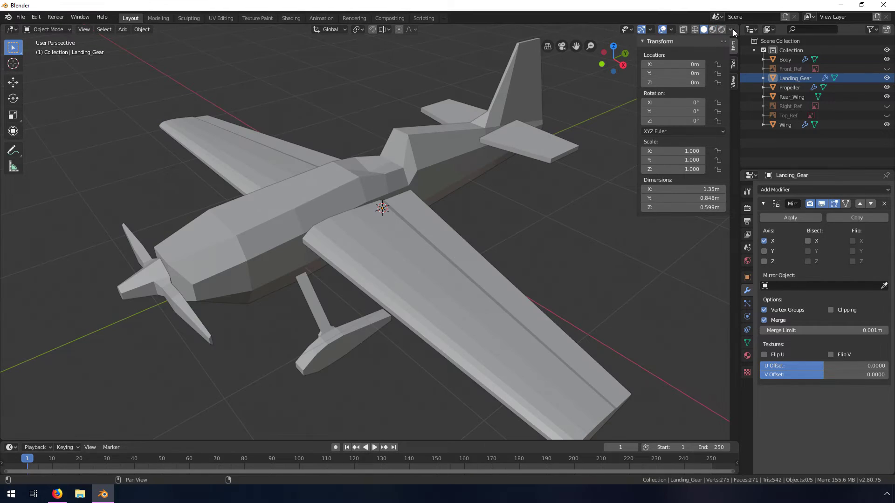
left_click(731, 29)
left_click(726, 76)
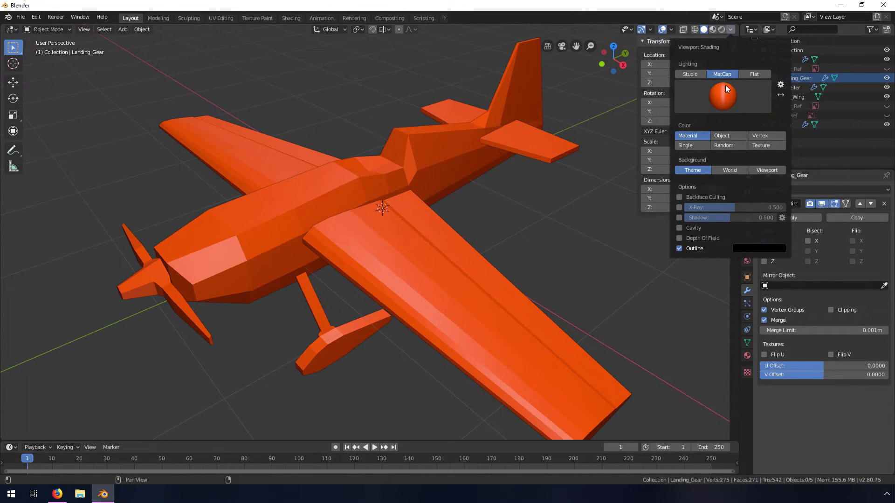
left_click(726, 94)
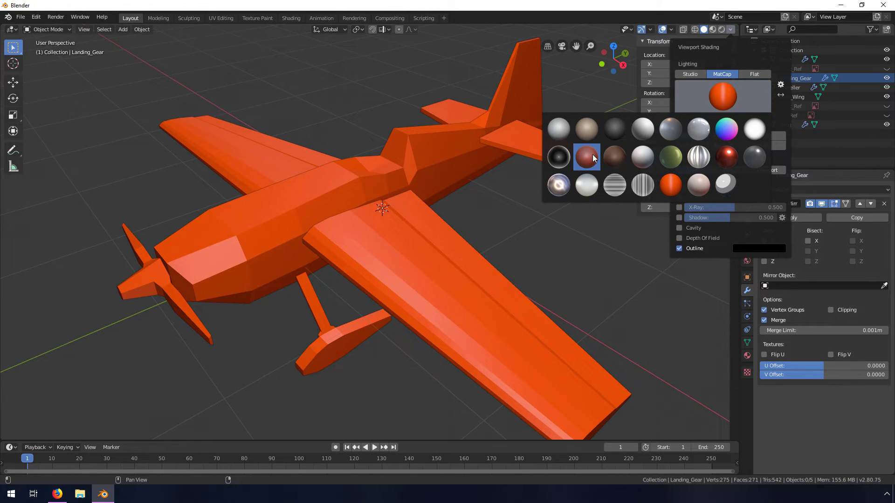
left_click(591, 156)
left_click(721, 93)
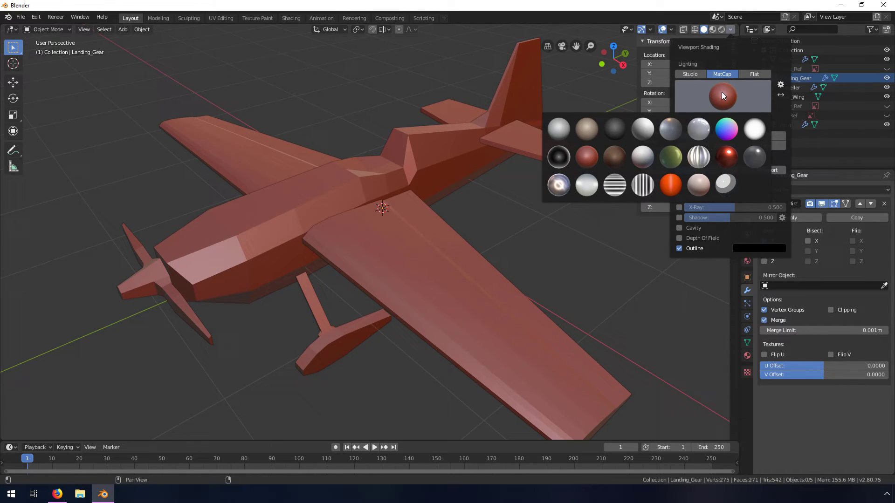
left_click(670, 155)
Step: Triangulate all faces of the airplane's body mesh
mouse_move(494, 164)
middle_mouse_down()
mouse_move(544, 142)
mouse_move(510, 156)
mouse_move(516, 135)
mouse_move(495, 169)
mouse_move(496, 147)
mouse_move(499, 166)
middle_mouse_up()
scroll(415, 174, "up", 5)
scroll(378, 166, "down", 6)
middle_click_drag(387, 170, 402, 159)
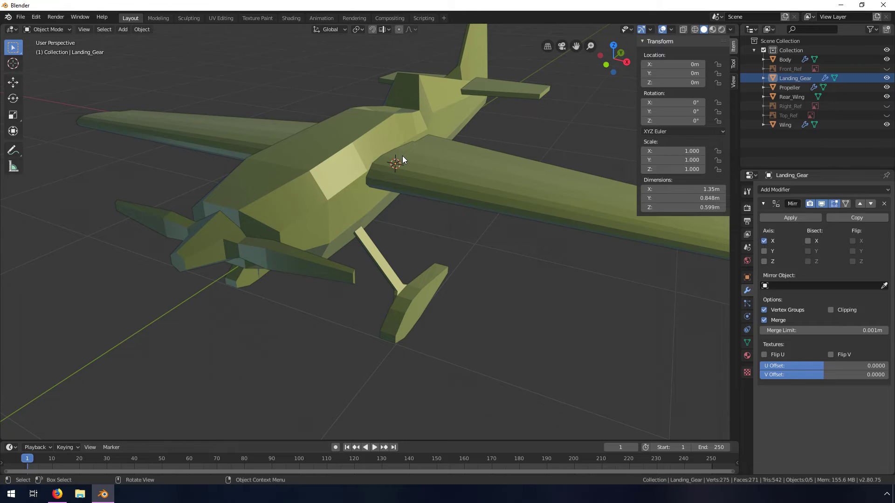
scroll(403, 158, "down", 3)
middle_click_drag(404, 158, 447, 180)
scroll(443, 181, "up", 4)
left_click(341, 175)
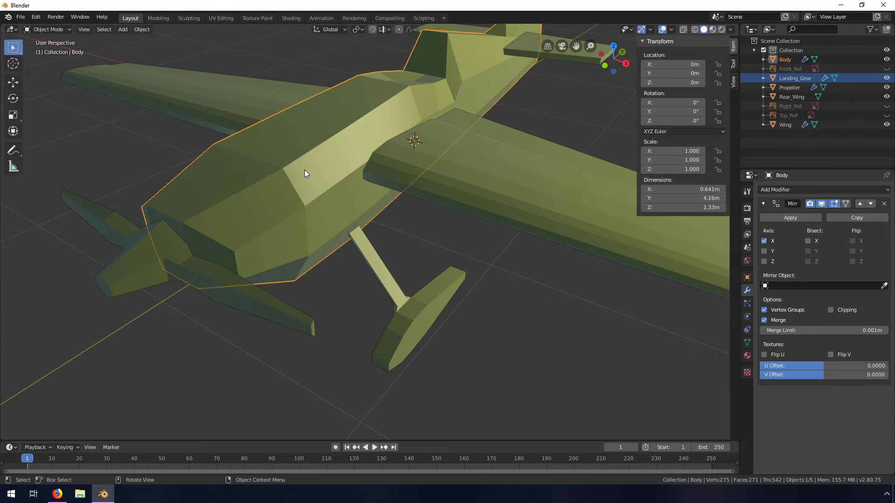
key("Tab")
key("a")
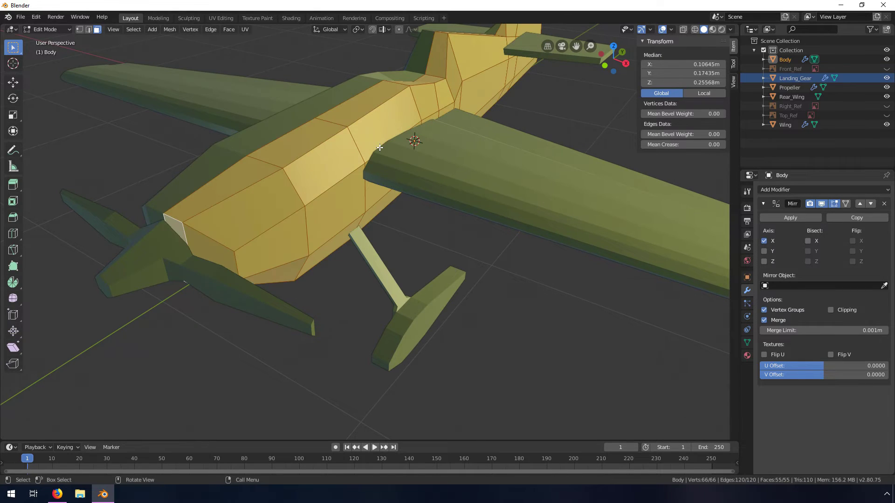
left_click(224, 29)
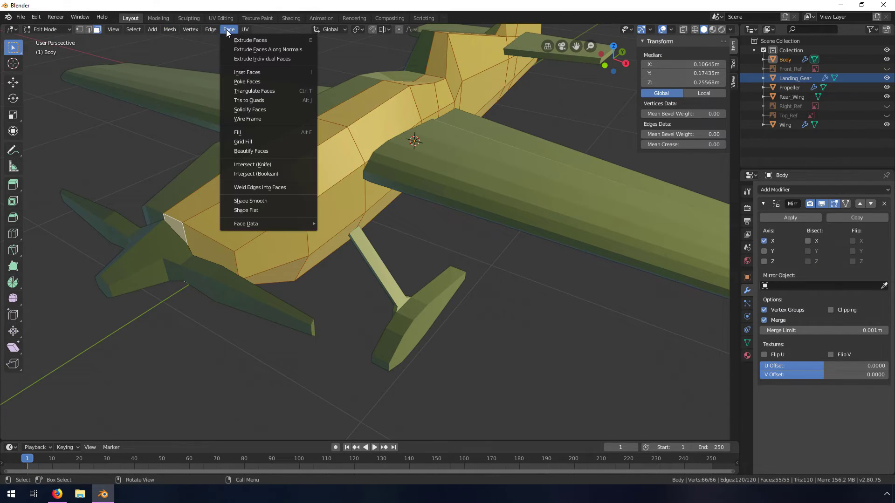
left_click(250, 92)
middle_click_drag(523, 211, 497, 194)
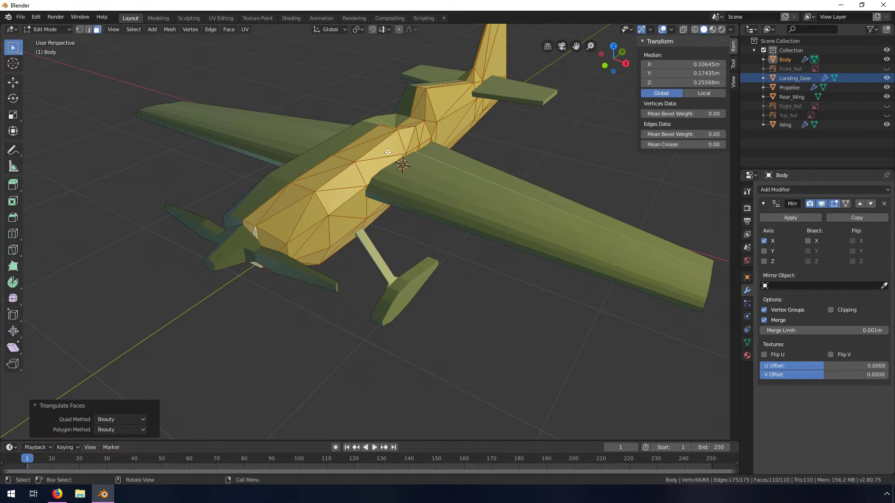
Step: Raise the body's top centreline vertex in front of the cockpit about 0.016 m along Z, using vertex selection
key("Tab")
middle_click_drag(390, 183, 261, 236)
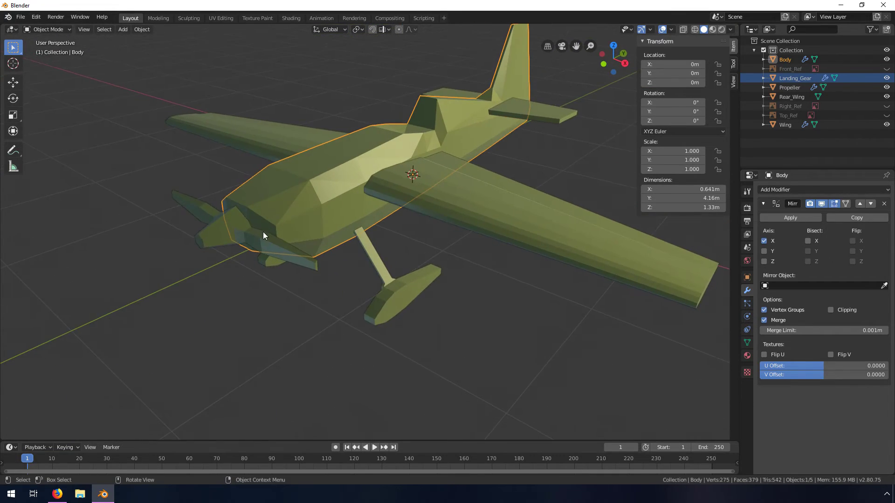
scroll(261, 167, "up", 5)
scroll(295, 124, "down", 2)
middle_click_drag(296, 124, 337, 126)
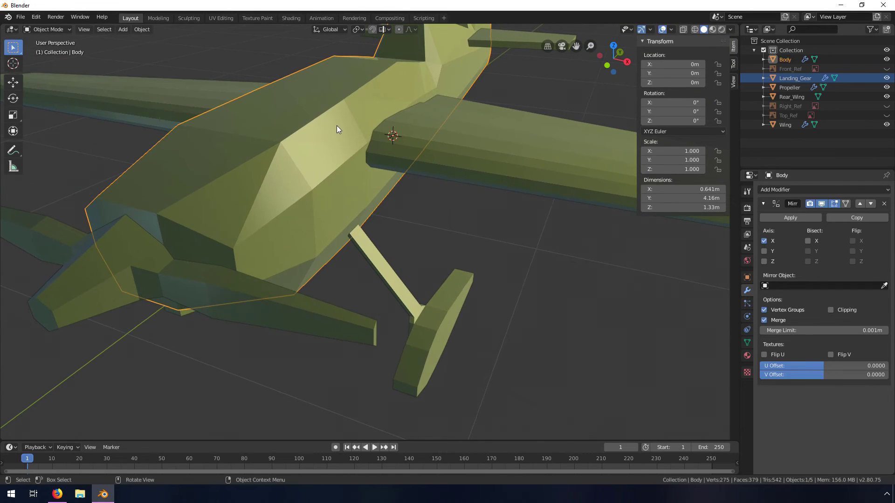
key("Tab")
middle_click_drag(278, 106, 159, 47)
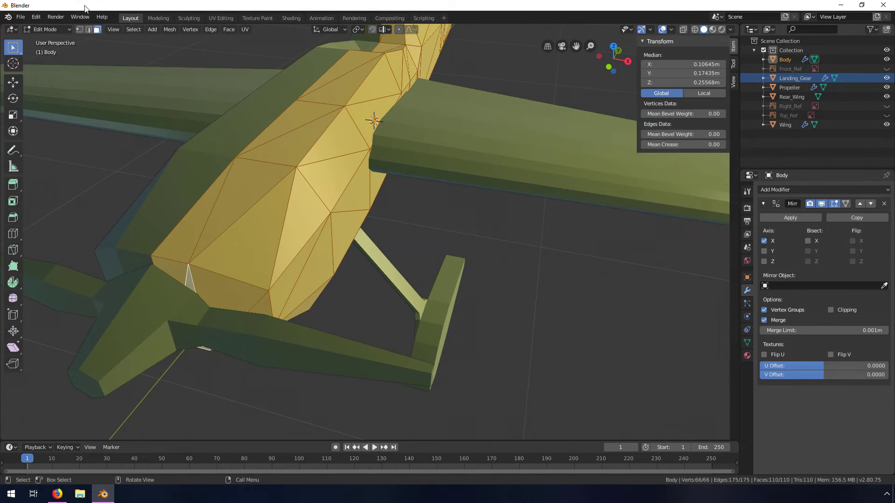
left_click(81, 29)
left_click(298, 99)
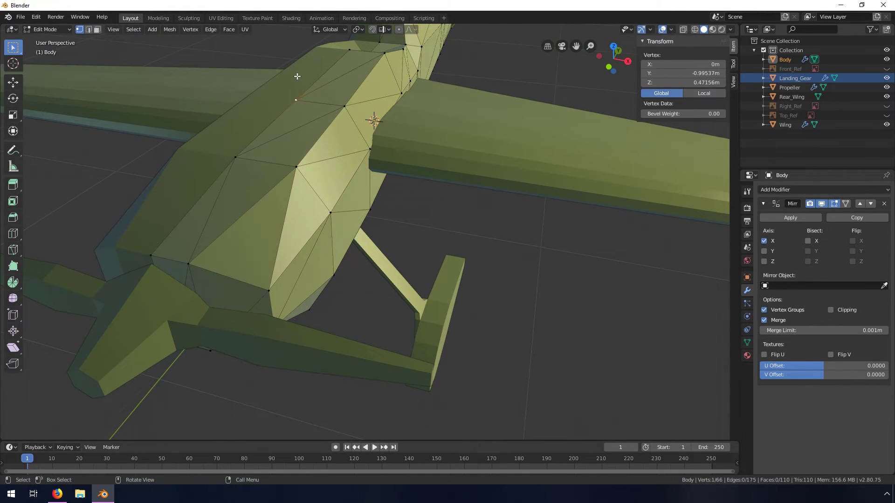
key("g")
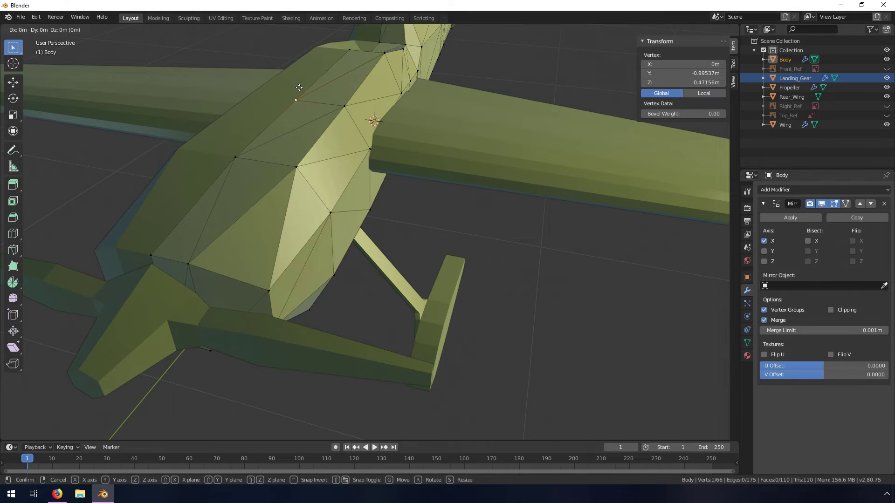
key("z")
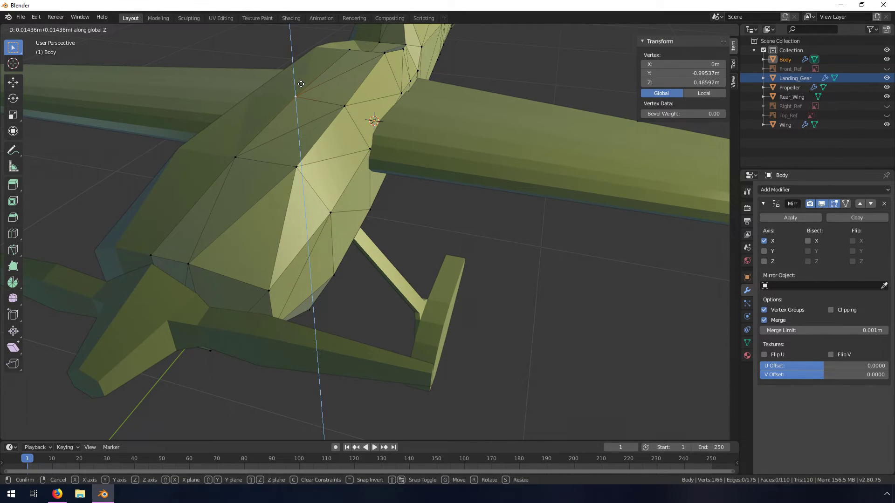
left_click(301, 83)
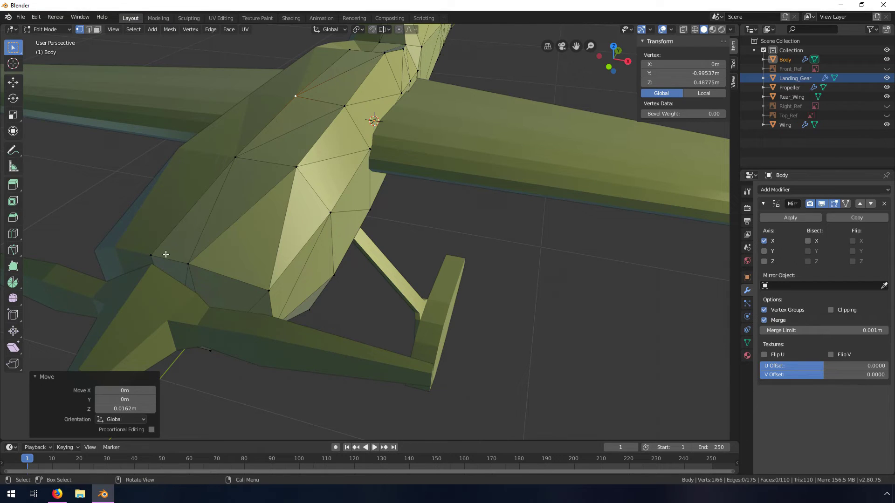
Step: Raise the next top centreline vertex toward the nose slightly along Z
mouse_move(160, 252)
middle_mouse_down()
mouse_move(194, 246)
mouse_move(154, 247)
middle_mouse_up()
left_click(228, 134)
key("g")
key("z")
left_click(228, 133)
Step: Lower the body's bottom centreline vertex nearest the nose slightly along Z
middle_click_drag(369, 83, 259, 193)
key("Tab")
key("Tab")
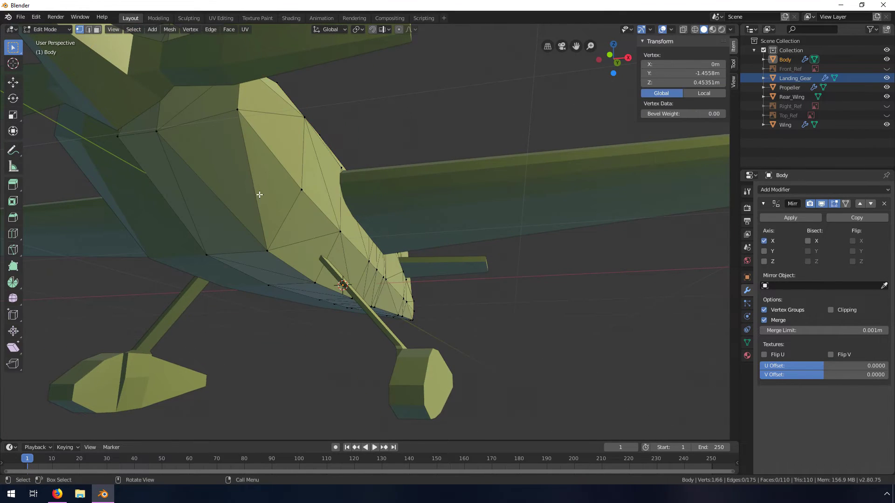
key("g")
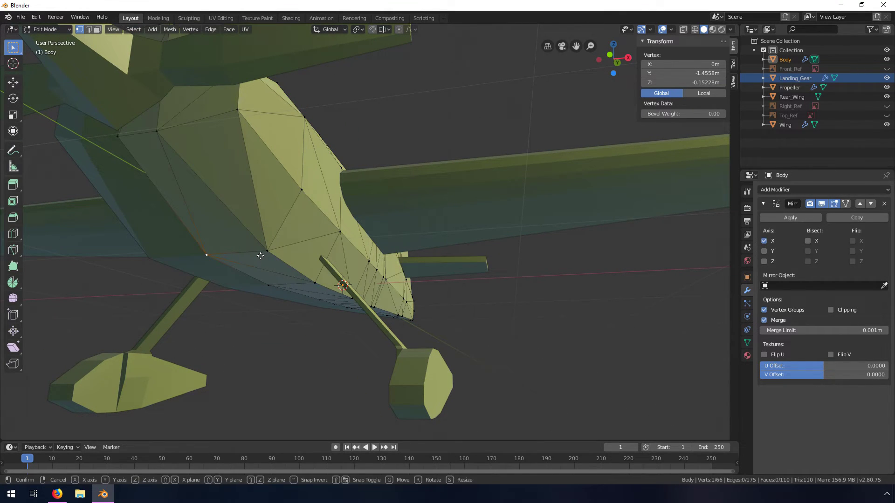
key("z")
left_click(260, 260)
Step: Lower the next bottom centreline vertex toward the tail about 0.011 m along Z
left_click(269, 285)
key("g")
key("z")
left_click(271, 288)
Step: Lower the following two bottom centreline vertices of the body slightly along Z, one after the other
middle_click_drag(270, 288, 193, 235)
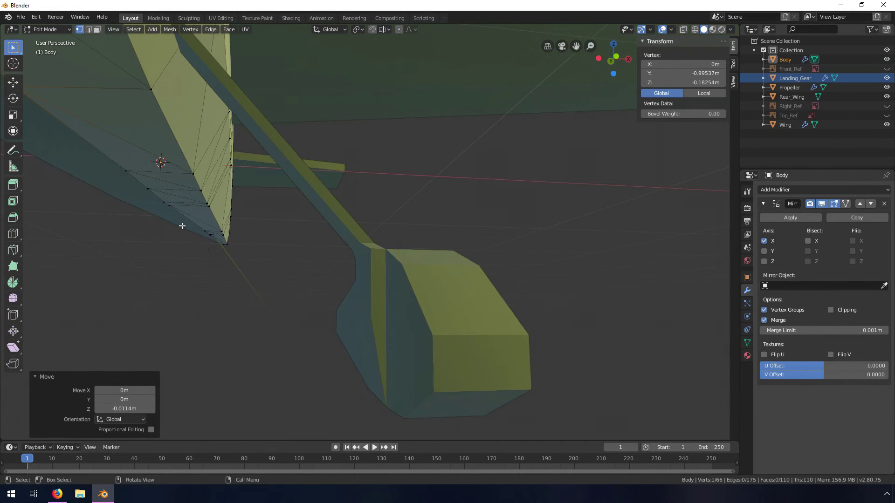
left_click(128, 167)
key("g")
key("z")
left_click(128, 170)
left_click(147, 187)
key("g")
key("z")
left_click(147, 190)
Step: Lower the body's bottom centreline vertex near mid-fuselage slightly and the one under the tail about 0.008 m along Z
left_click(164, 202)
key("g")
key("z")
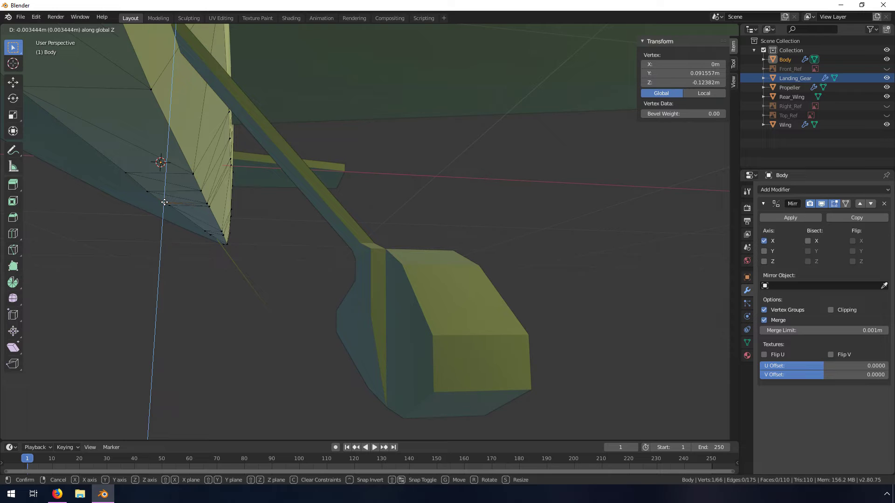
left_click(164, 202)
left_click(207, 229)
key("g")
key("z")
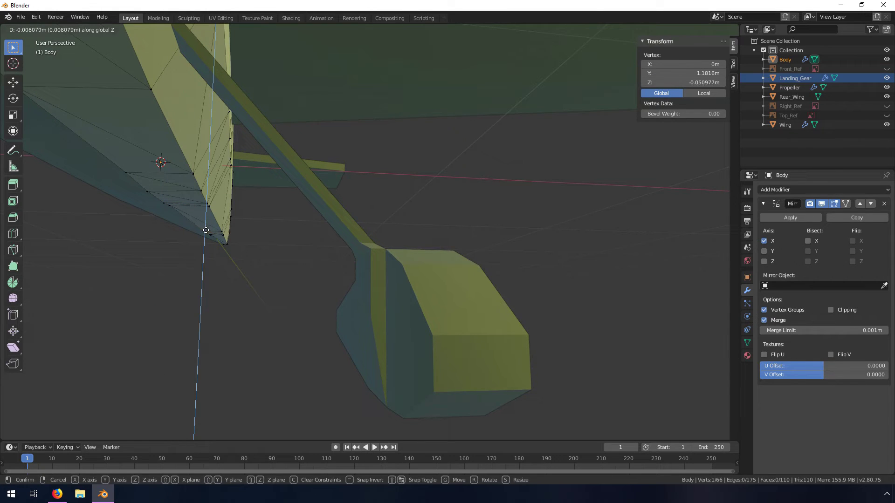
left_click(217, 230)
Step: Raise the centreline vertex at the top of the body's canopy hump about 0.007 m along Z
middle_click_drag(287, 231, 290, 206)
scroll(265, 180, "down", 3)
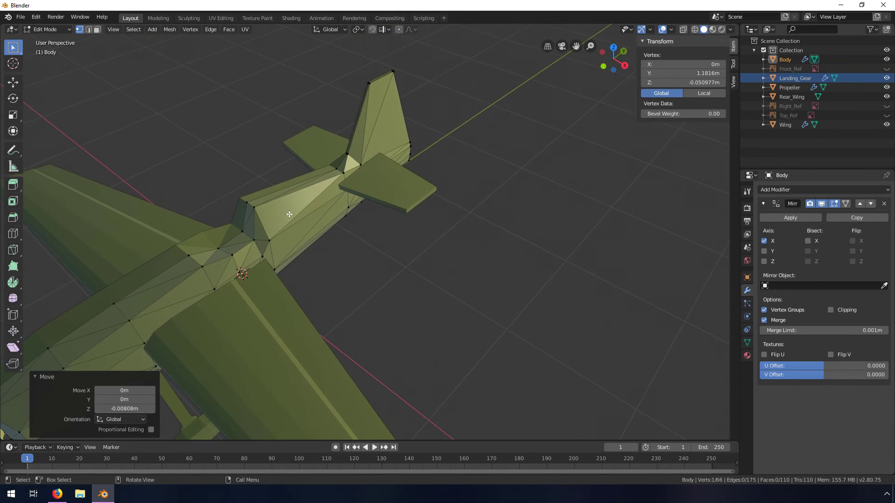
scroll(290, 205, "up", 5)
middle_click_drag(258, 180, 233, 189)
middle_click_drag(134, 219, 291, 217, "shift")
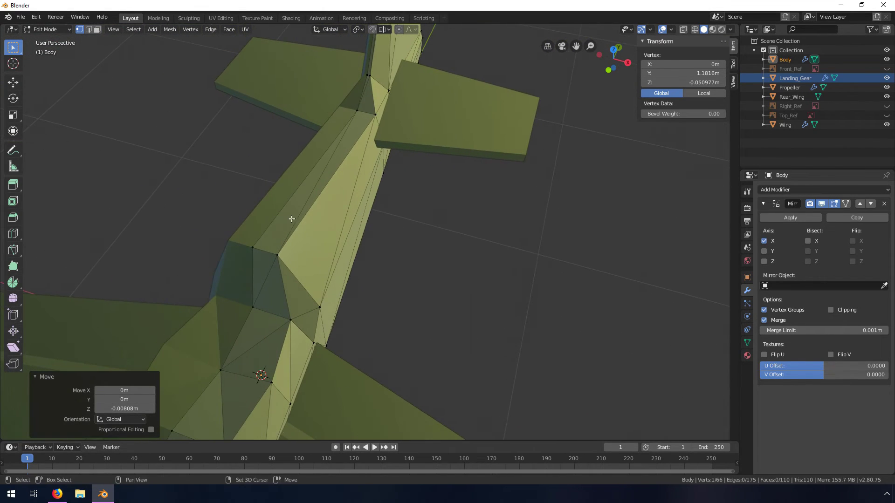
left_click(254, 247)
key("g")
key("z")
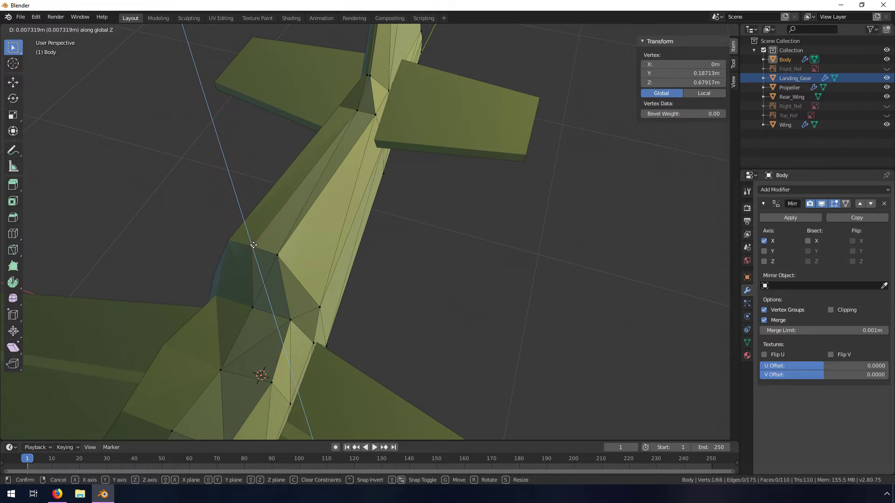
left_click(278, 230)
Step: Move the tail's side vertex below the rear wing about 0.009 m outward along X and shift the lower side vertex behind it slightly along X
middle_click_drag(411, 103, 360, 236)
scroll(326, 204, "down", 1)
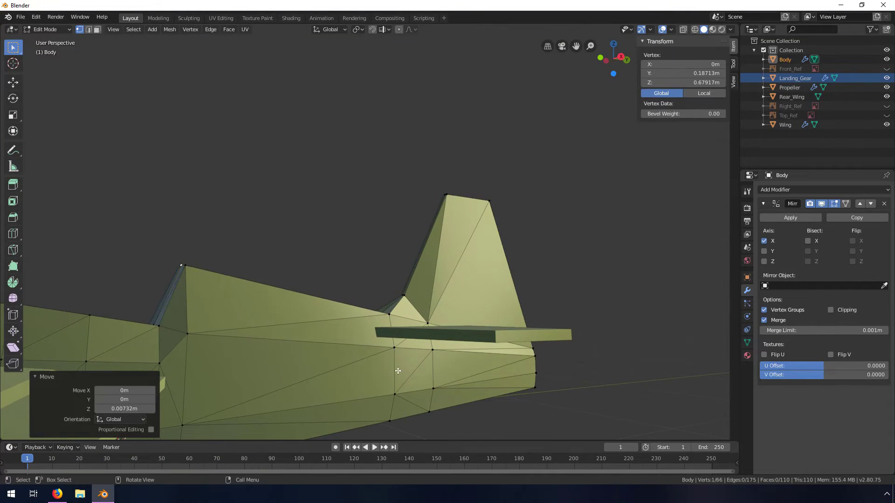
left_click(393, 349)
key("g")
key("x")
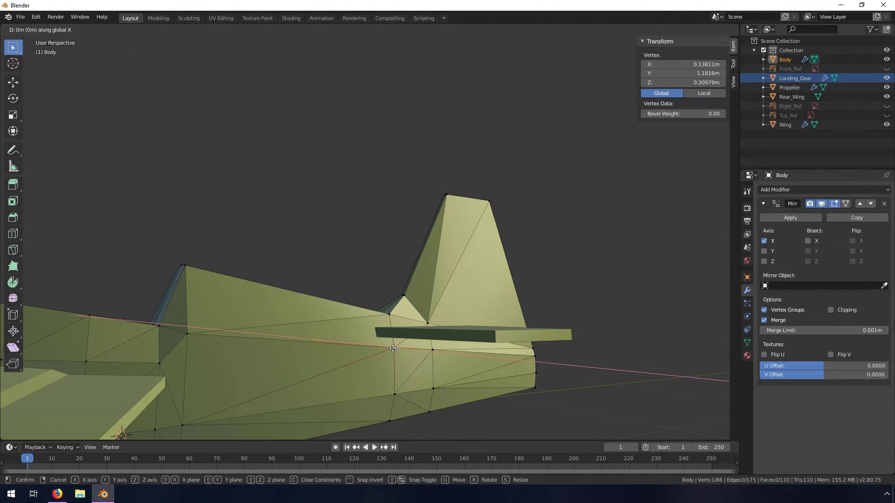
left_click(394, 348)
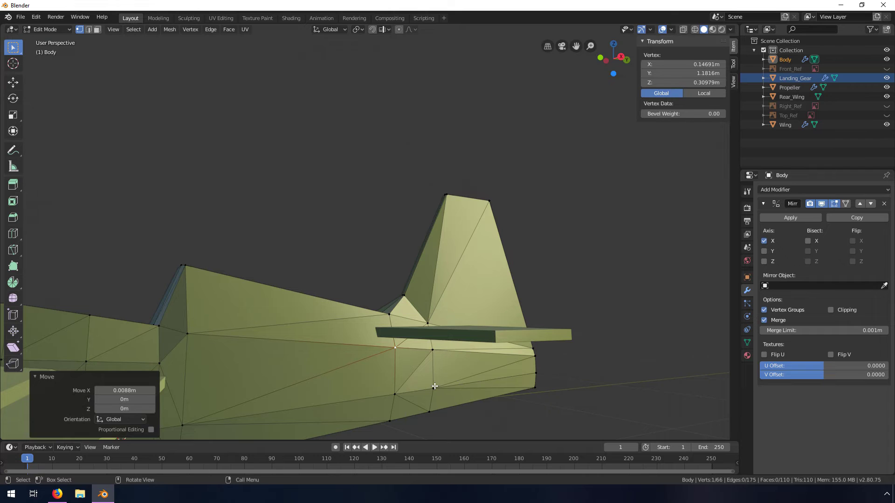
left_click(434, 386)
key("g")
key("x")
left_click(434, 387)
Step: Move the body's lower side vertex below the main wing's front edge about 0.01 m outward along X
key("Tab")
middle_click_drag(434, 386, 186, 364)
key("Tab")
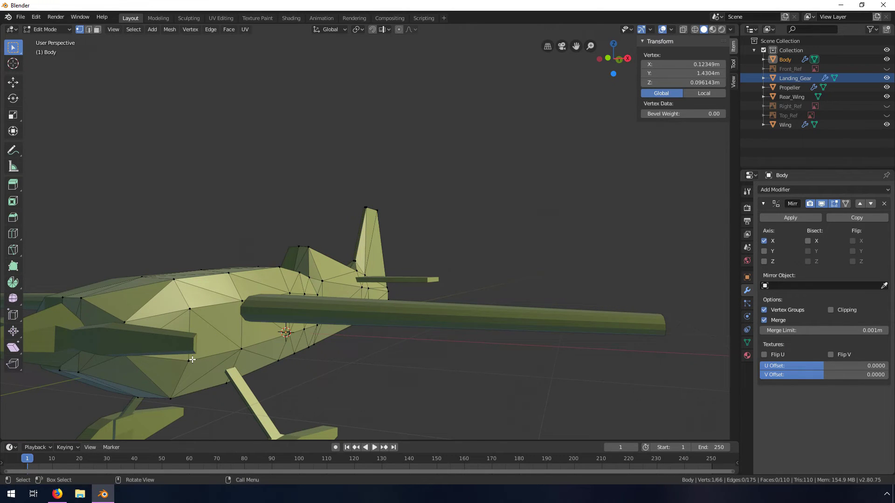
left_click(242, 348)
key("g")
key("x")
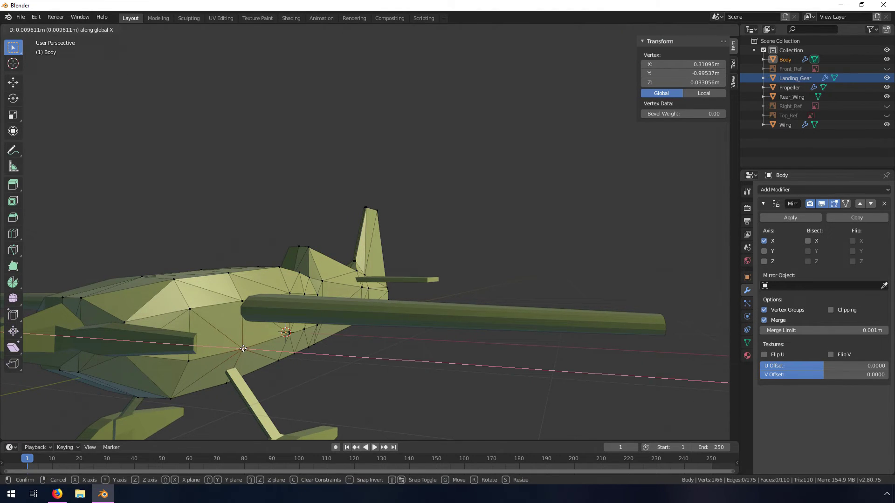
left_click(243, 349)
Step: Triangulate all faces of the main wing
key("Tab")
middle_click_drag(283, 334, 317, 219)
left_click(377, 232)
key("Tab")
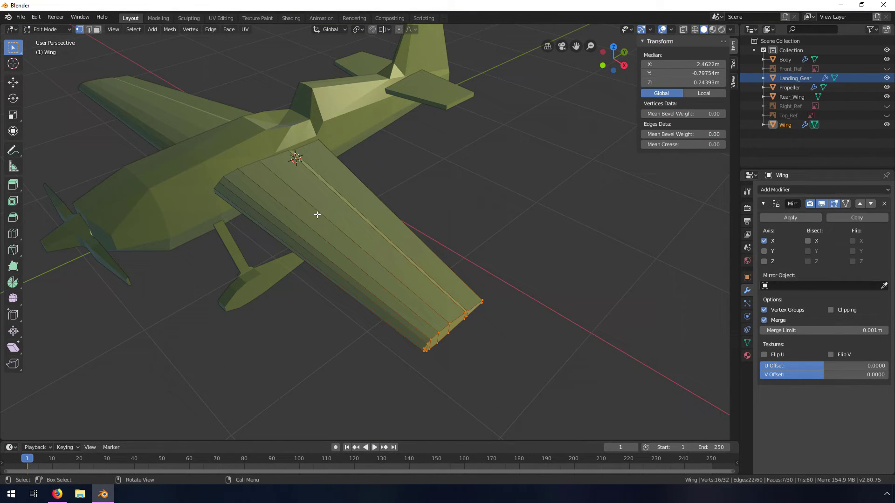
key("a")
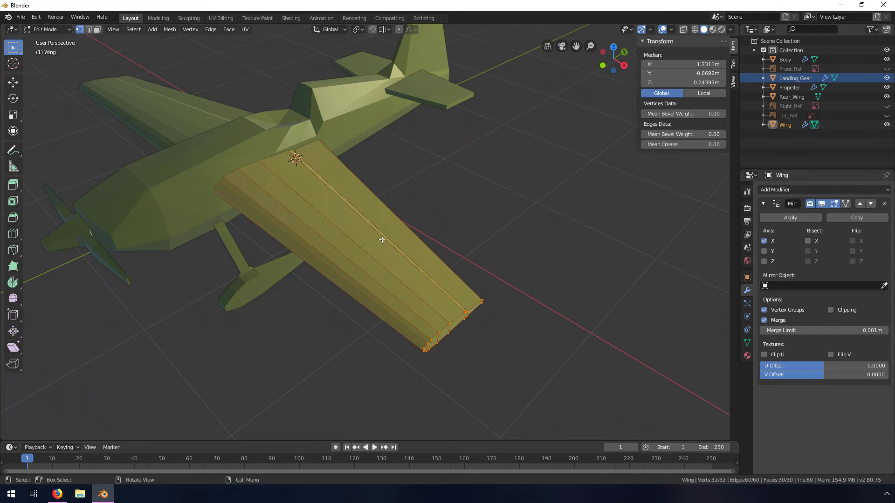
left_click(96, 30)
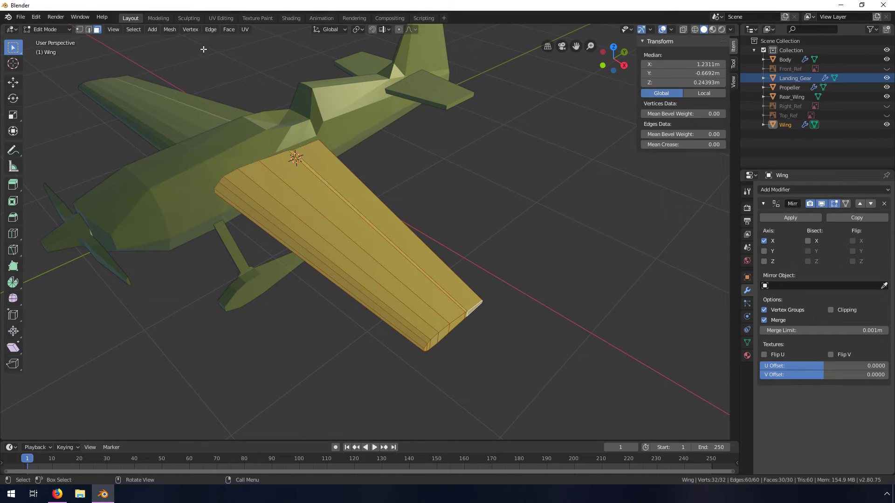
left_click(230, 29)
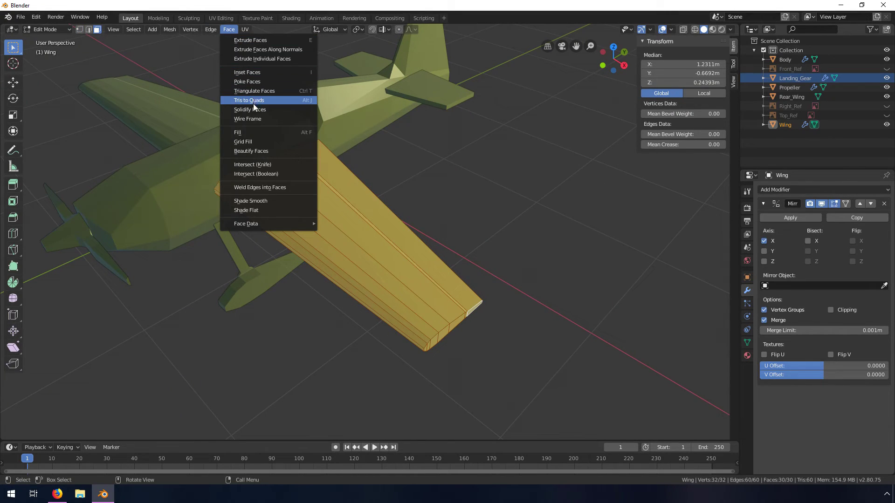
left_click(252, 91)
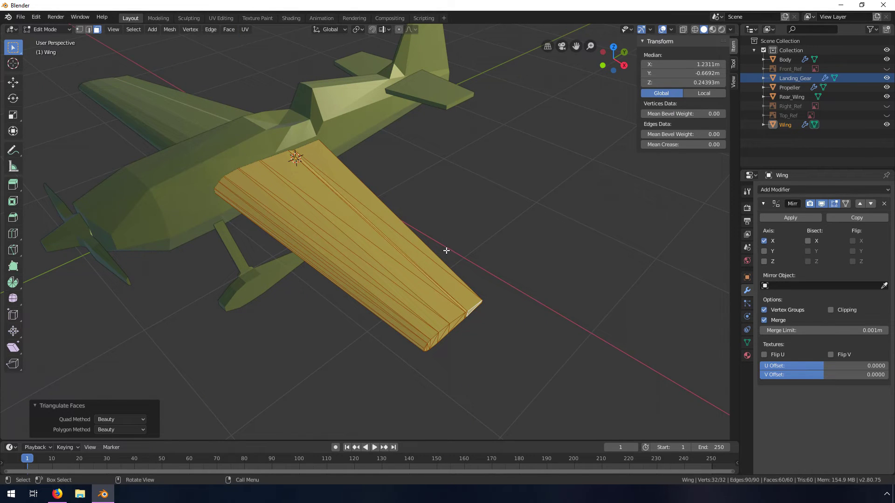
middle_click_drag(383, 253, 333, 261)
key("Tab")
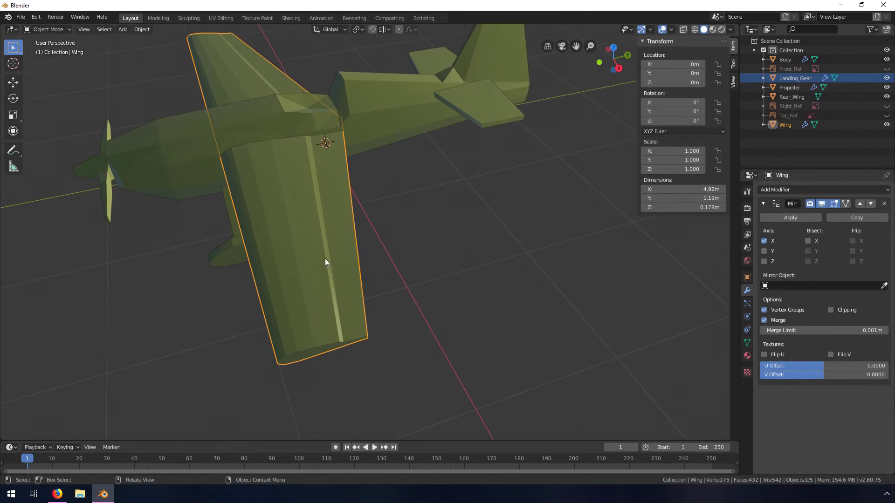
Step: Triangulate all faces of the rear wing
scroll(256, 245, "up", 5)
scroll(261, 189, "down", 5)
middle_click_drag(262, 189, 312, 209)
scroll(419, 212, "down", 3)
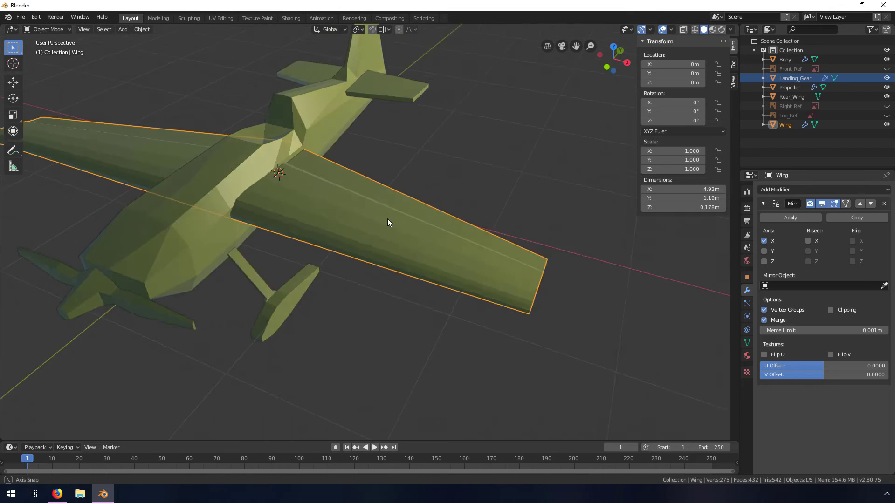
middle_click_drag(387, 219, 345, 210)
middle_click_drag(410, 125, 295, 231)
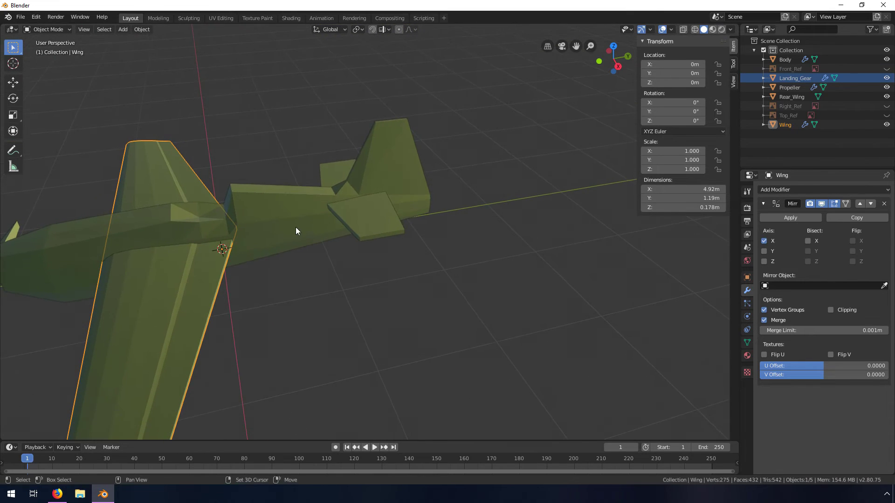
left_click(364, 218)
key("Tab")
key("a")
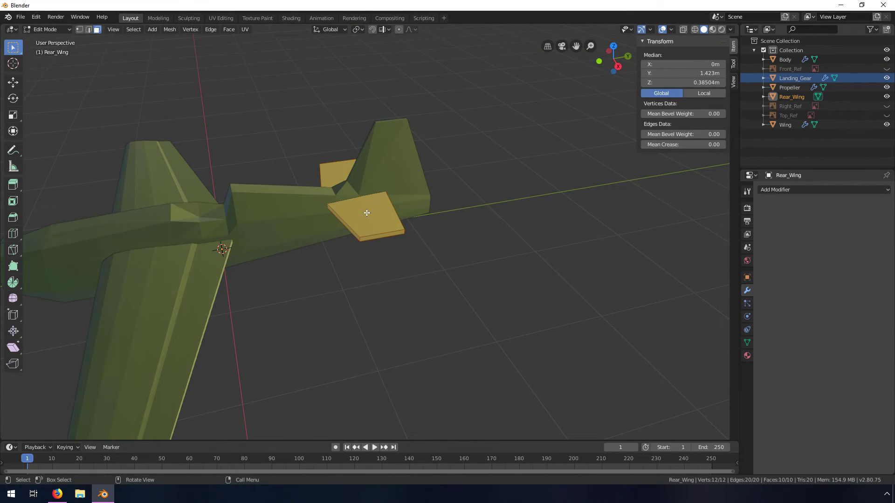
left_click(229, 30)
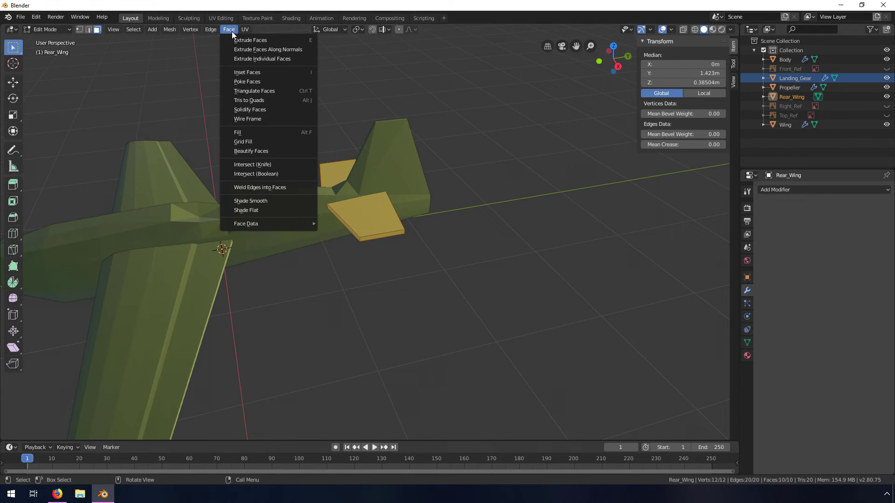
left_click(254, 91)
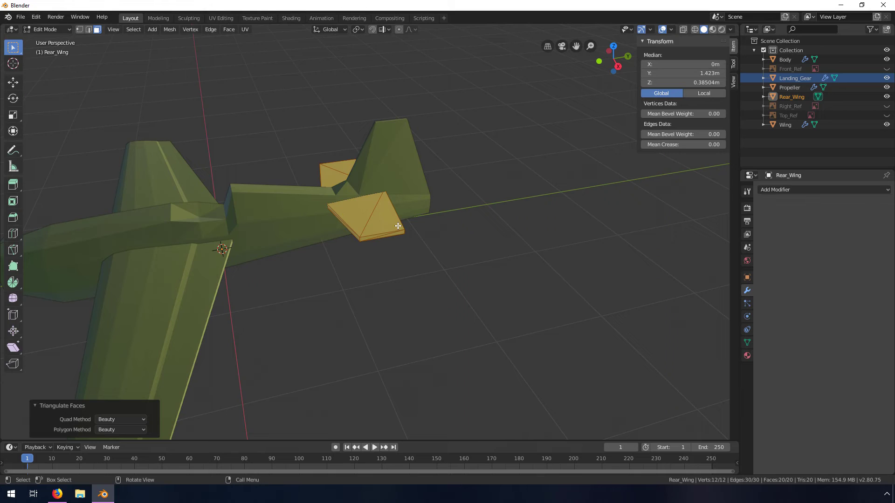
key("alt+a")
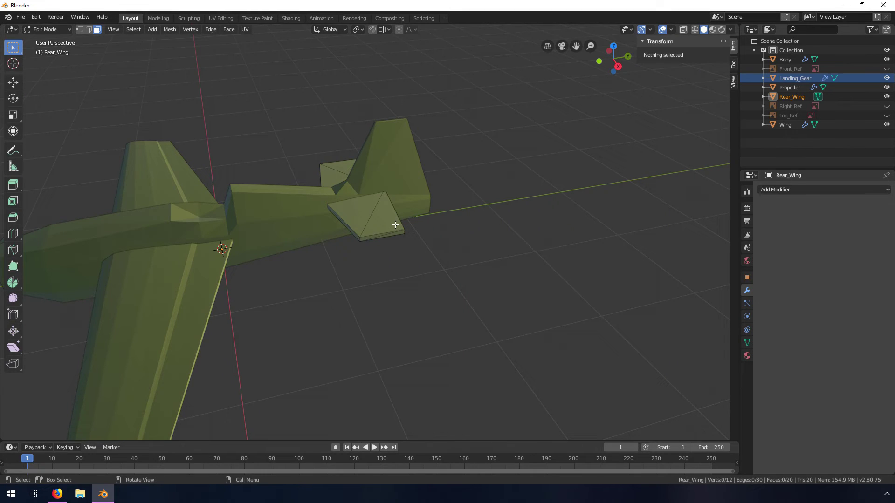
key("a")
key("alt+a")
key("a")
middle_click_drag(325, 200, 385, 196)
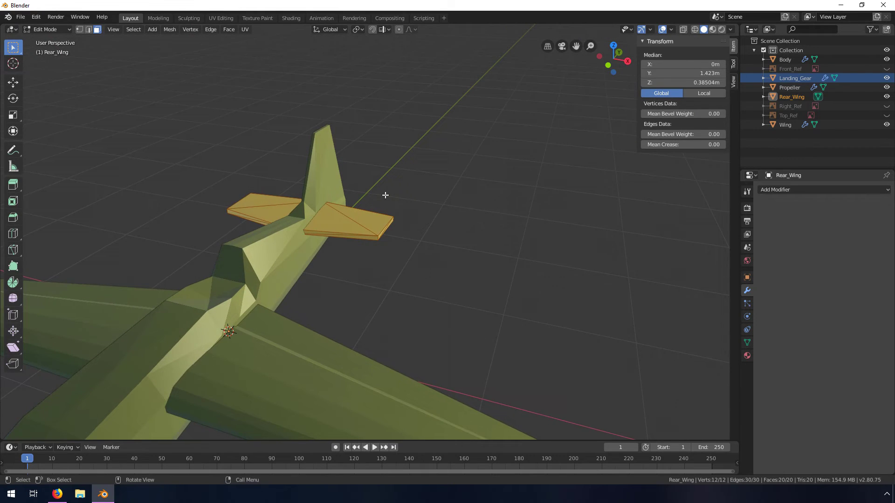
key("Tab")
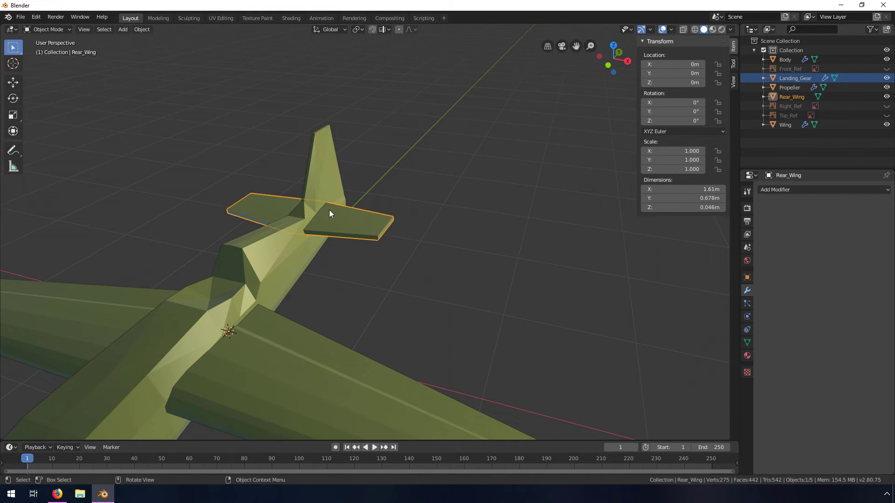
Step: Hide the body and raise the rear wing's upper centre vertex on the trailing edge about 0.016 m along Z
key("Tab")
scroll(178, 125, "up", 4)
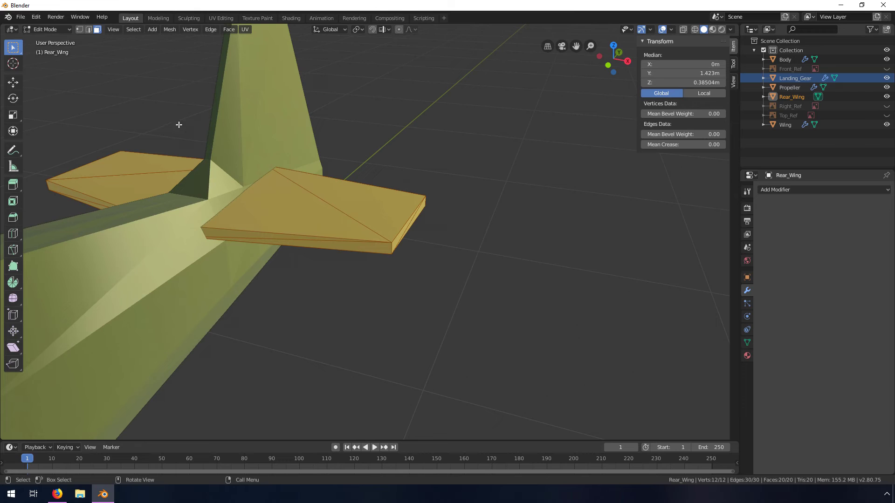
left_click(79, 29)
left_click(266, 167)
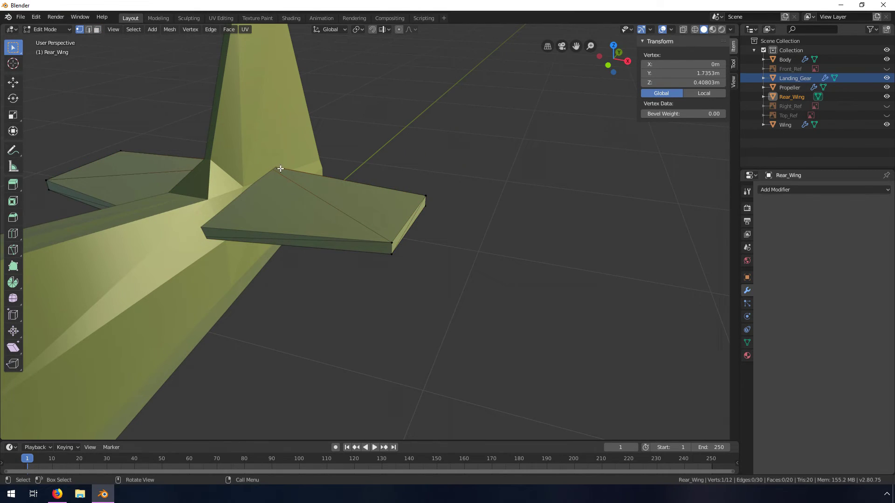
left_click(886, 59)
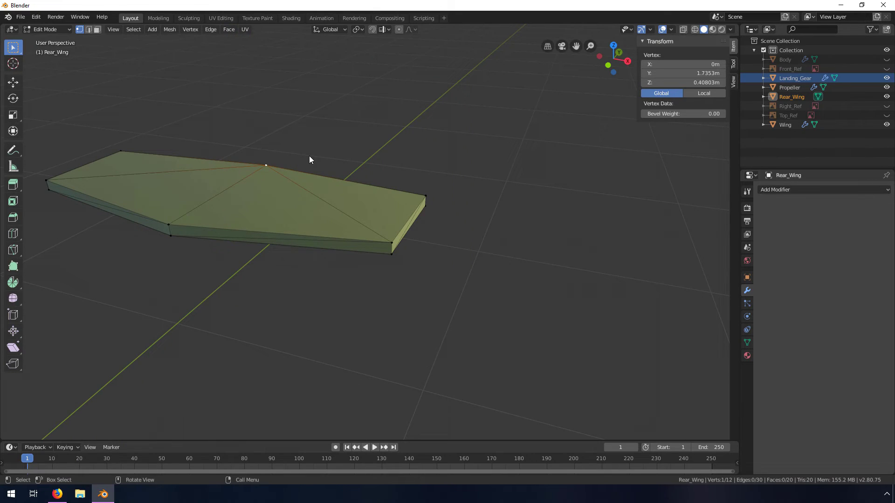
key("g")
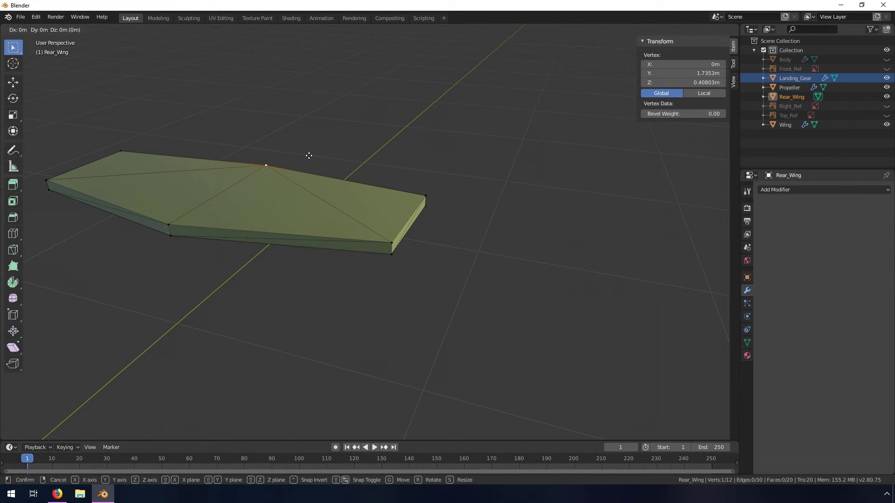
key("z")
left_click(309, 152)
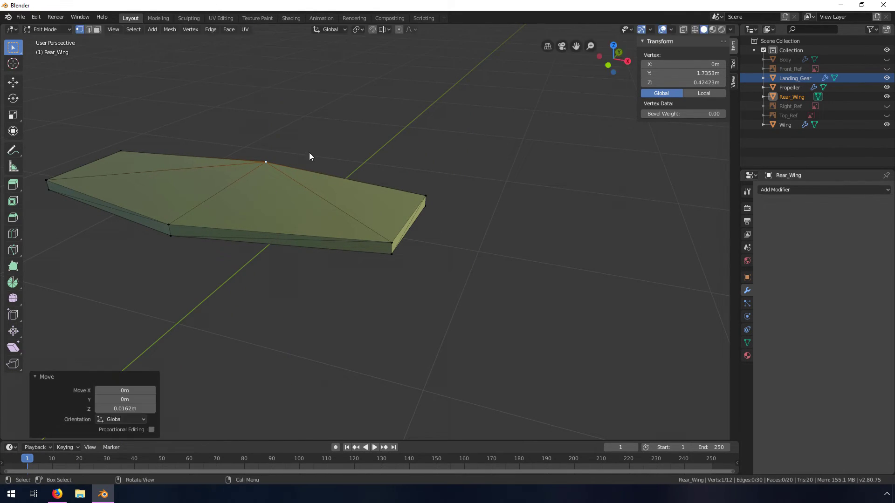
middle_click_drag(296, 177, 276, 180)
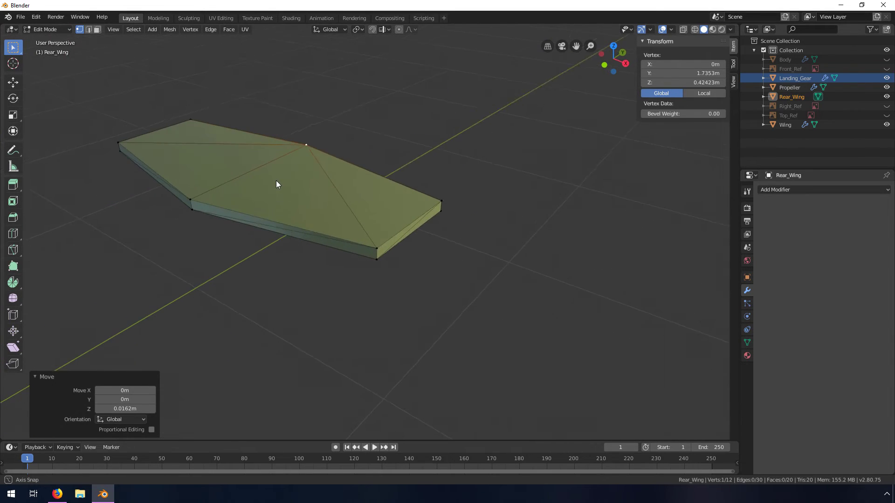
Step: Move the rear wing's upper centre vertex on the leading edge slightly along Z and show the body again
key("Tab")
middle_click_drag(323, 197, 250, 282)
key("Tab")
left_click(249, 282)
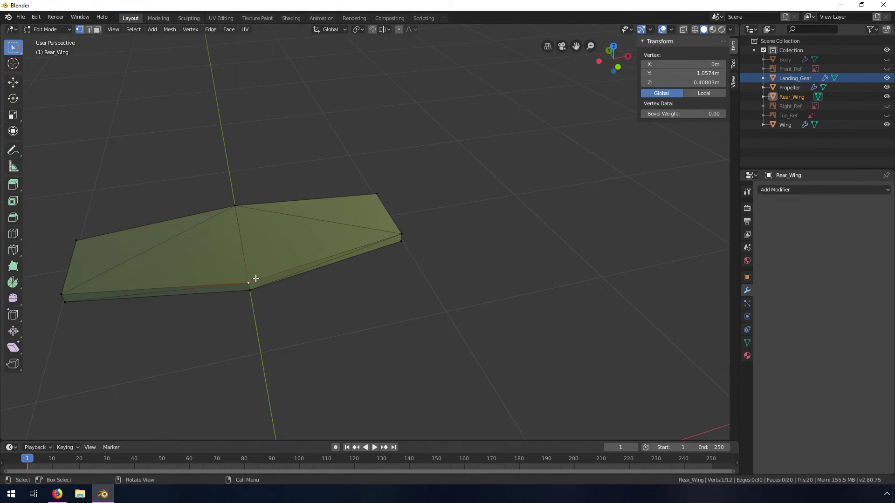
key("g")
key("z")
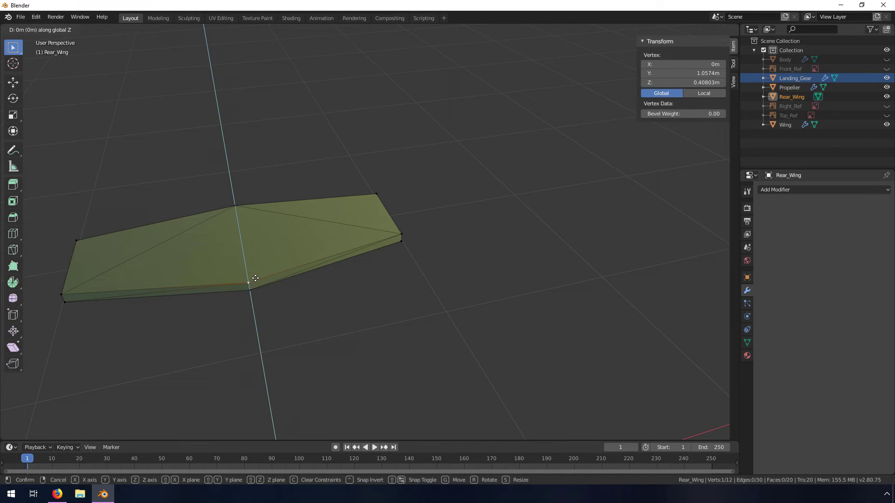
left_click(257, 281)
middle_click_drag(321, 253, 261, 244)
key("Tab")
middle_click_drag(401, 241, 415, 205)
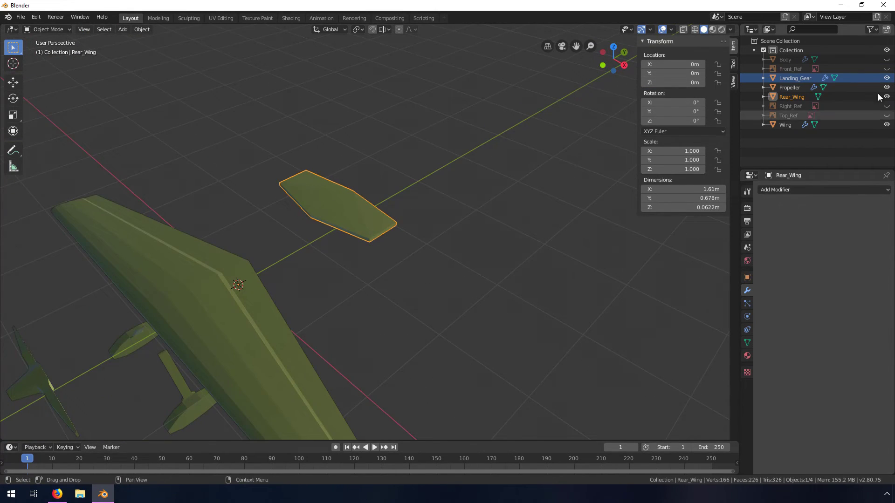
left_click(886, 59)
Step: Triangulate all faces of the landing gear, both strut and wheel fairing
middle_click_drag(331, 230, 383, 162)
scroll(382, 225, "up", 5)
middle_click_drag(389, 225, 372, 259)
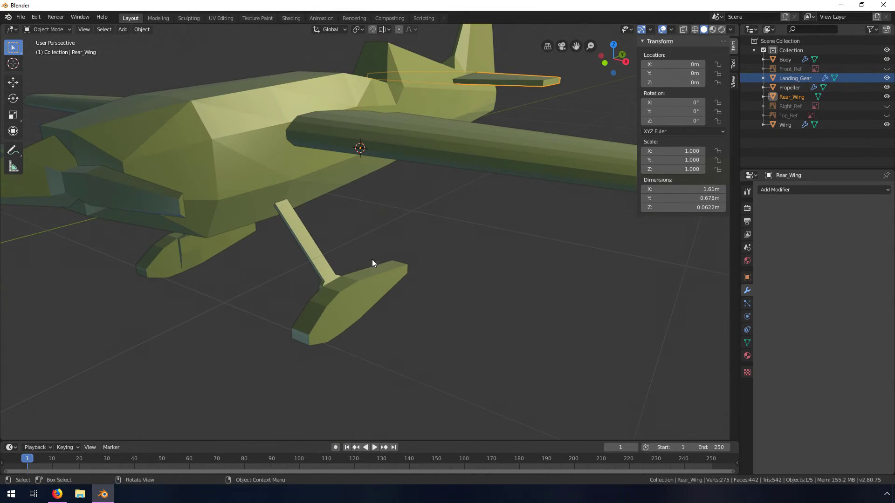
left_click(370, 300)
key("Tab")
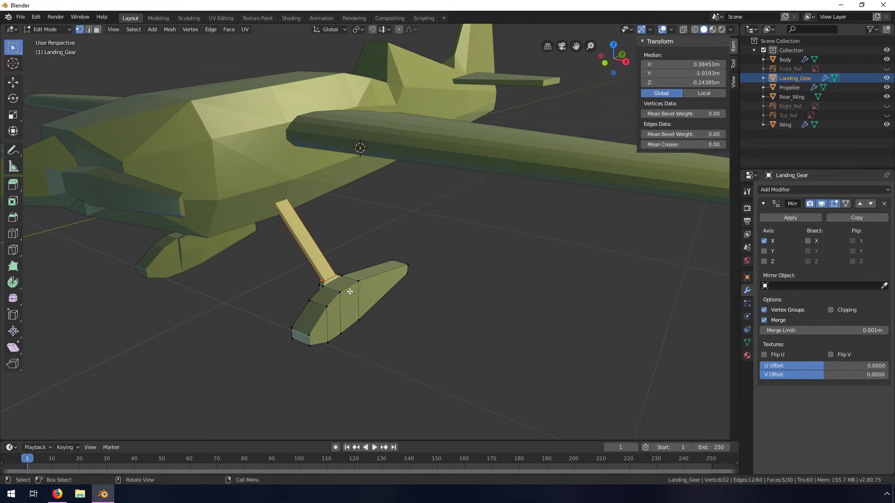
key("l")
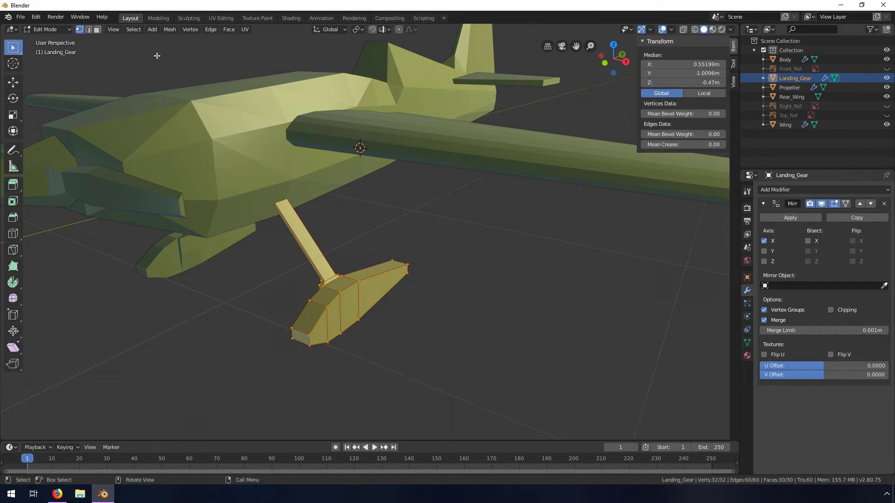
left_click(228, 29)
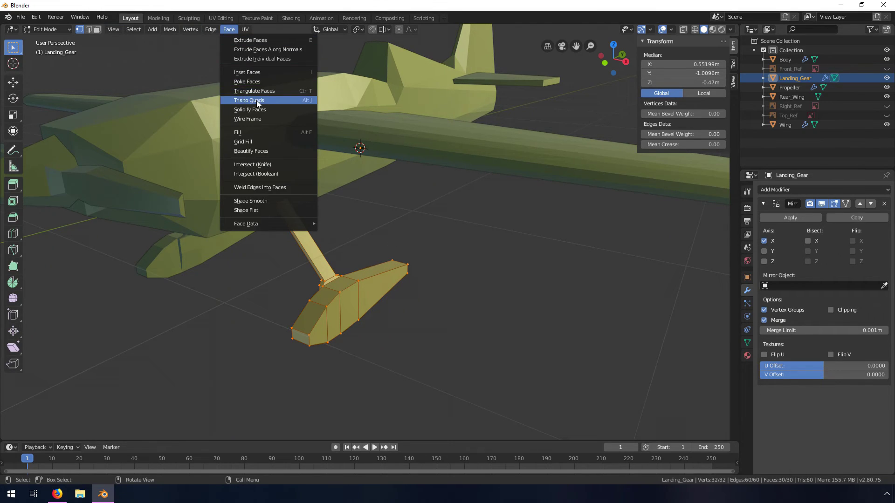
left_click(256, 93)
Step: Move the upper and lower outer vertices at the wheel fairing's front end about 0.028 m inward along X
mouse_move(409, 316)
middle_mouse_down()
mouse_move(417, 314)
mouse_move(401, 303)
mouse_move(421, 309)
middle_mouse_up()
scroll(429, 310, "up", 3)
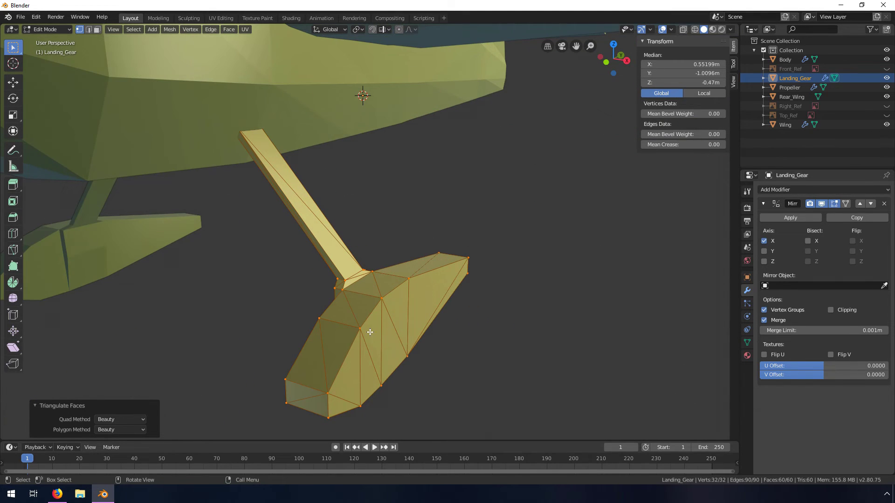
left_click(328, 391)
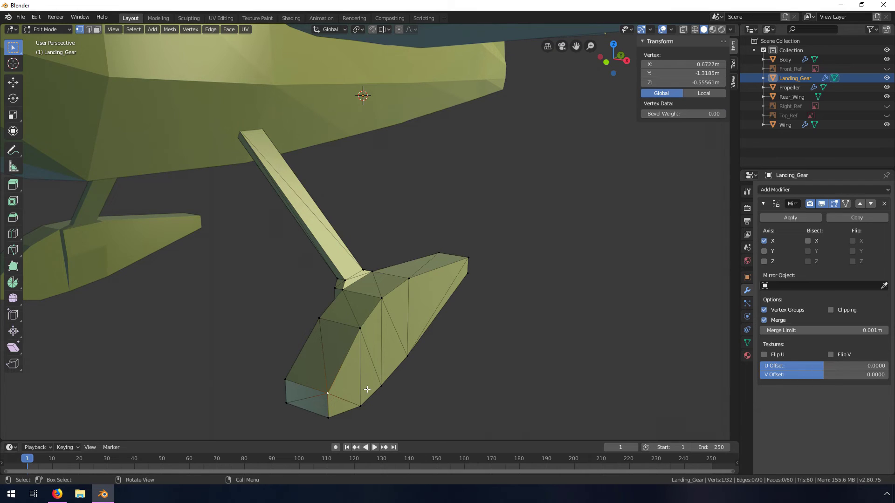
key("g")
key("x")
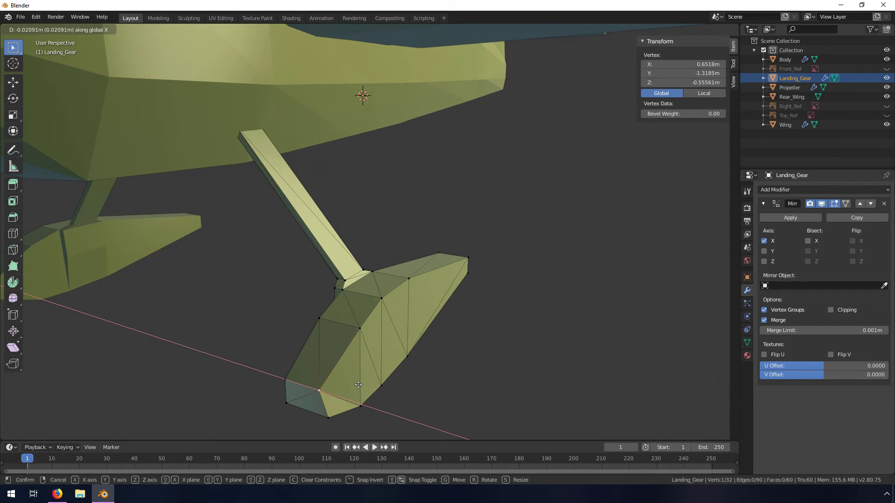
right_click(357, 385)
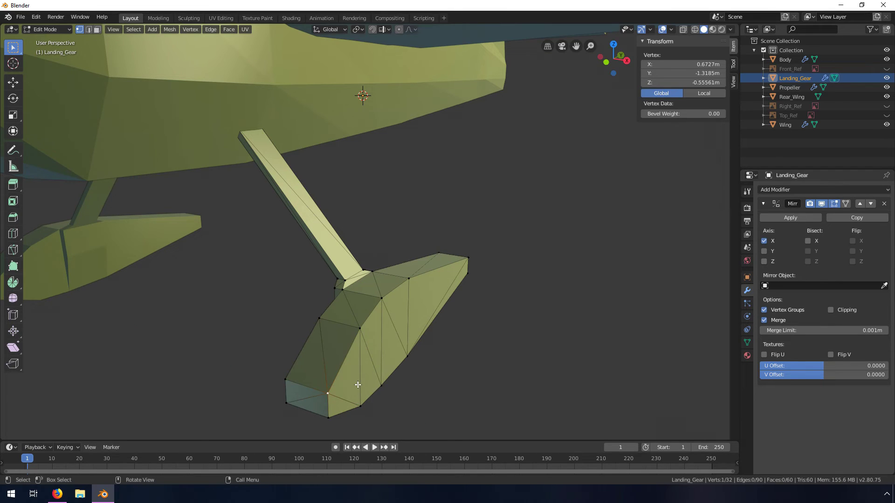
left_click(330, 414, "shift")
key("g")
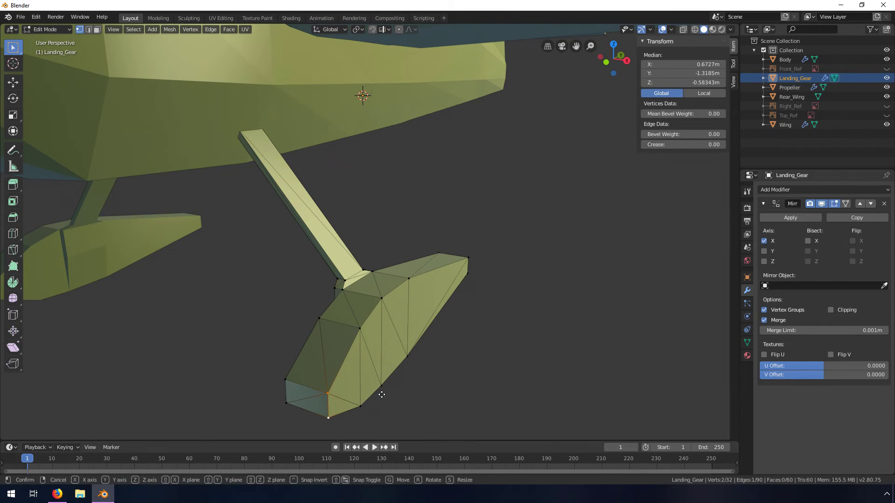
key("x")
left_click(370, 391)
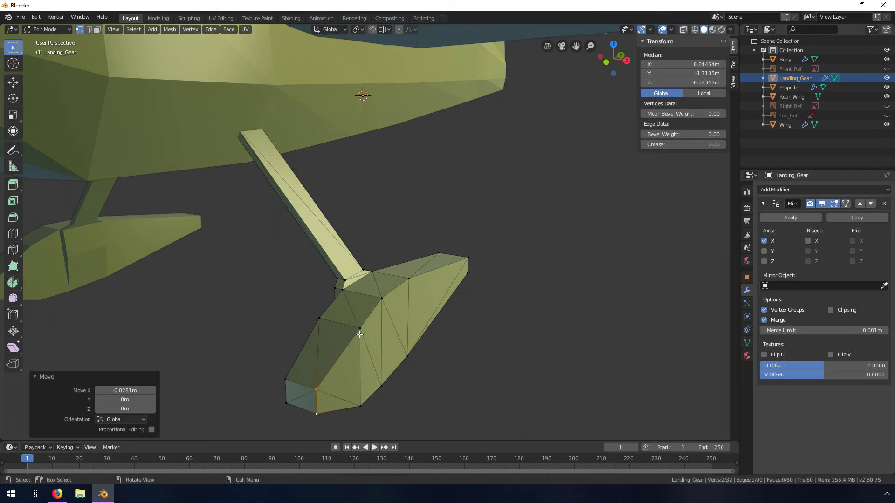
Step: Move the second pair of outer vertices behind the wheel fairing's front end slightly inward along X
left_click(359, 332)
left_click(371, 399, "shift")
key("x")
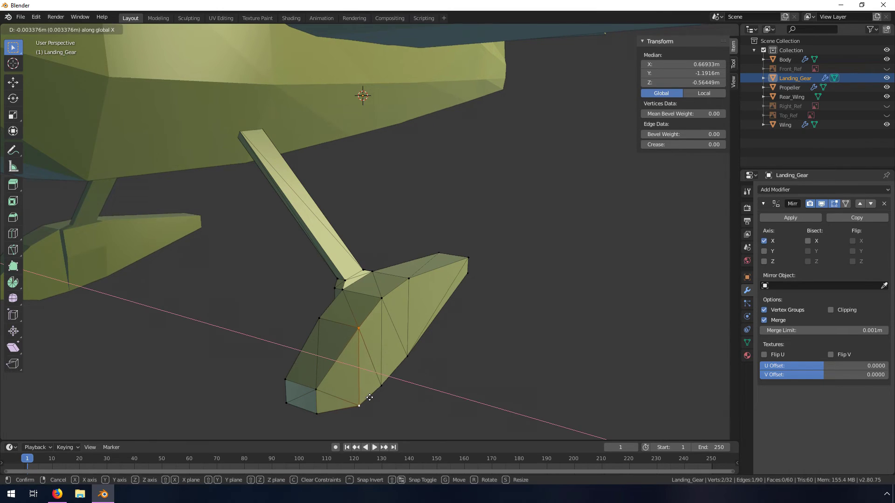
left_click(368, 399)
Step: Move the third pair of outer vertices from the wheel fairing's front about 0.003 m outward along X
left_click(387, 301)
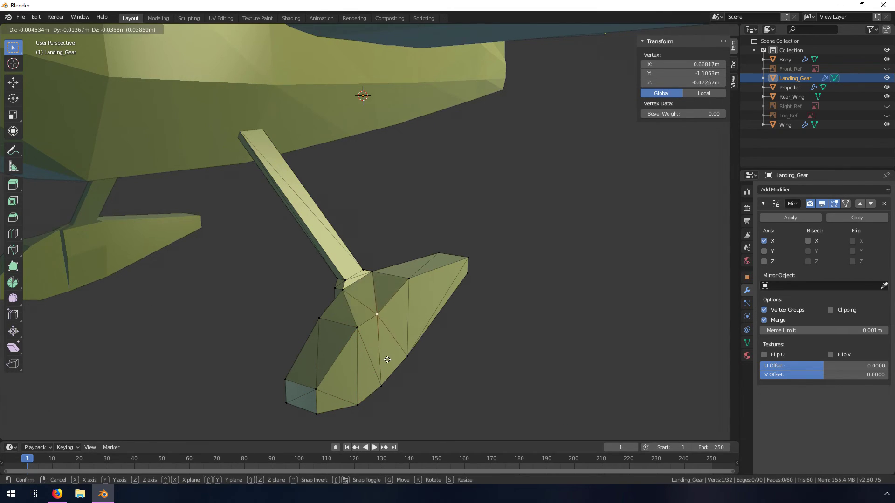
left_click(391, 380, "shift")
key("g")
key("x")
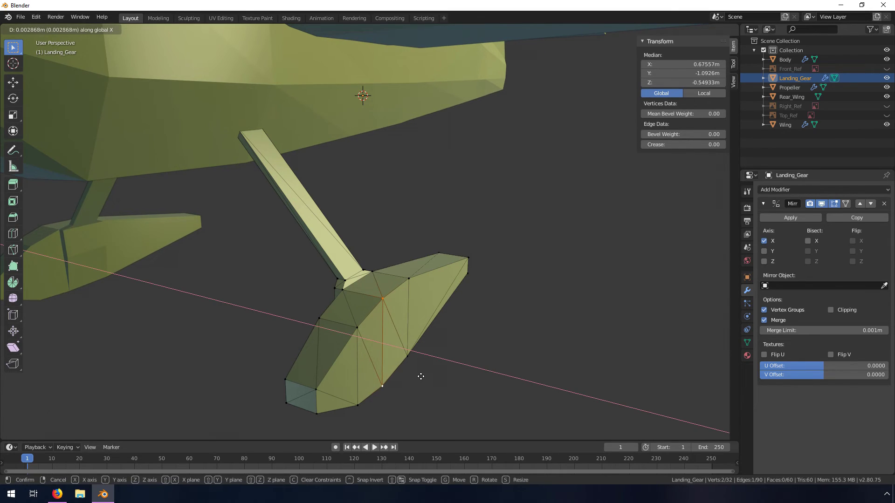
left_click(421, 376)
Step: Move only the upper outer vertex of the wheel fairing's second pair about 0.004 m inward along X
left_click(383, 298)
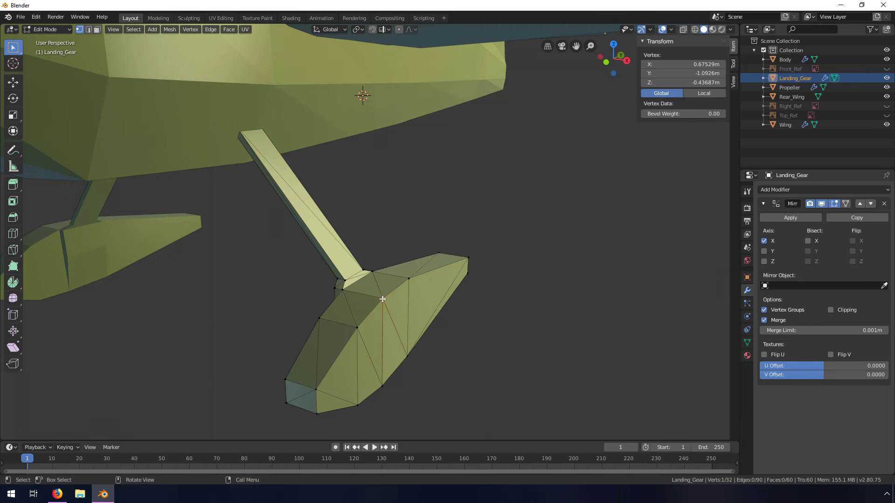
mouse_move(384, 298)
middle_mouse_down()
mouse_move(383, 326)
mouse_move(399, 313)
mouse_move(393, 305)
middle_mouse_up()
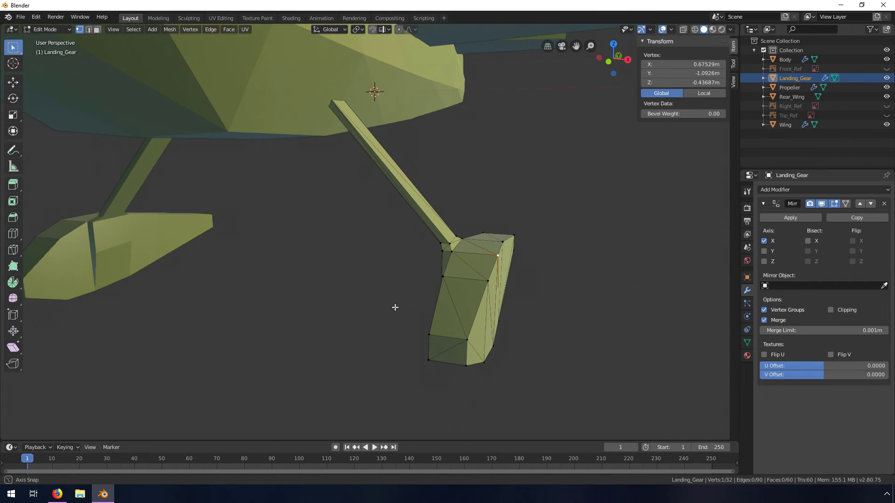
left_click(488, 281)
key("g")
key("x")
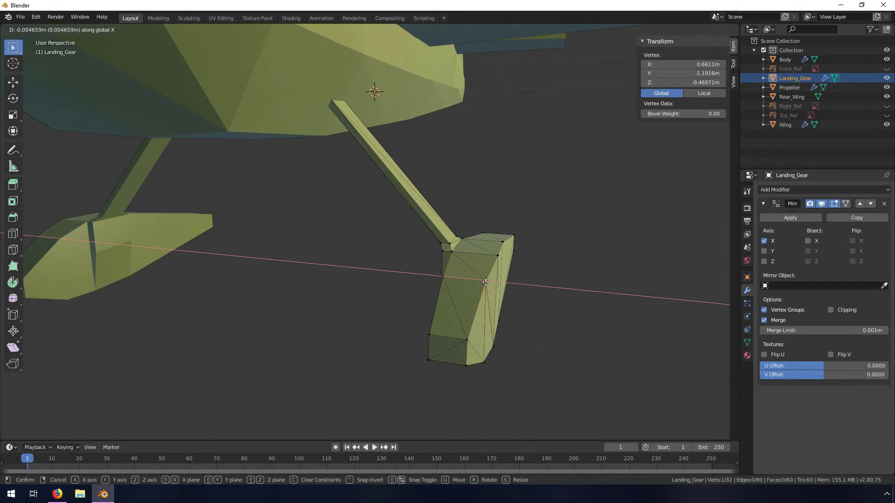
left_click(487, 280)
Step: Move the two outer vertices at the wheel fairing's rear tip about 0.056 m inward along X and finish editing the landing gear
mouse_move(532, 261)
middle_mouse_down()
mouse_move(495, 273)
mouse_move(526, 261)
middle_mouse_up()
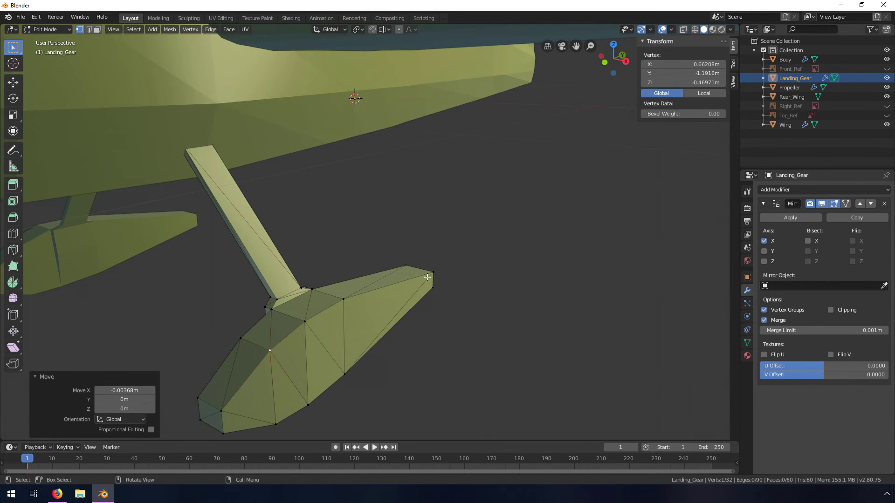
middle_click_drag(459, 288, 435, 276)
mouse_move(428, 268)
left_mouse_down()
mouse_move(443, 322)
mouse_move(426, 274)
left_mouse_up()
key("g")
key("x")
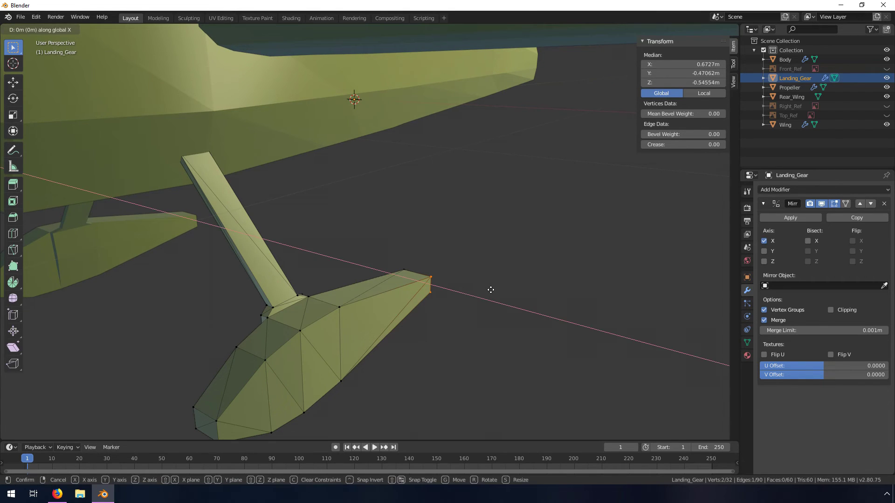
left_click(477, 280)
middle_click_drag(477, 280, 305, 337)
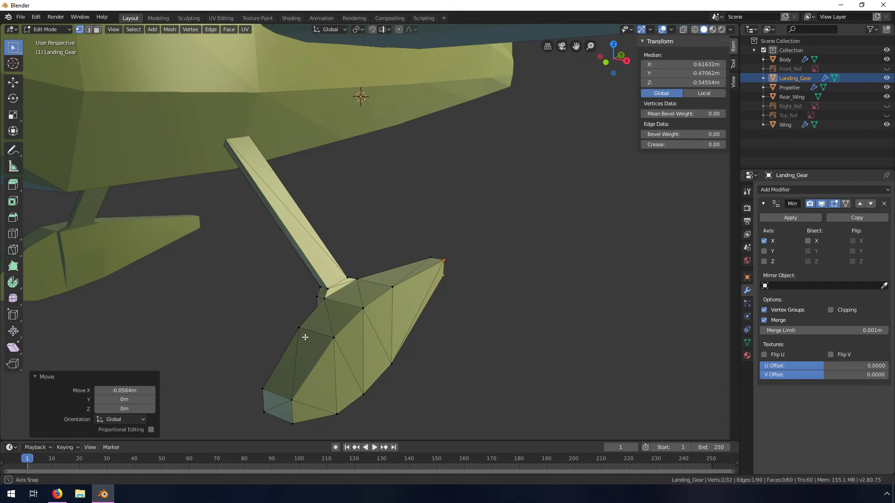
scroll(306, 337, "down", 4)
key("Tab")
Step: Triangulate all faces of the propeller and return to Object Mode
middle_click_drag(366, 333, 371, 317)
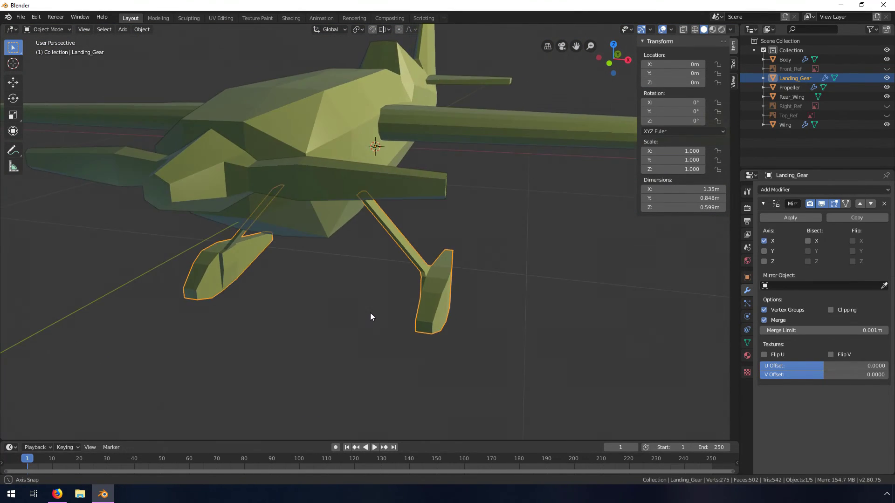
middle_click_drag(233, 200, 254, 208)
left_click(304, 228)
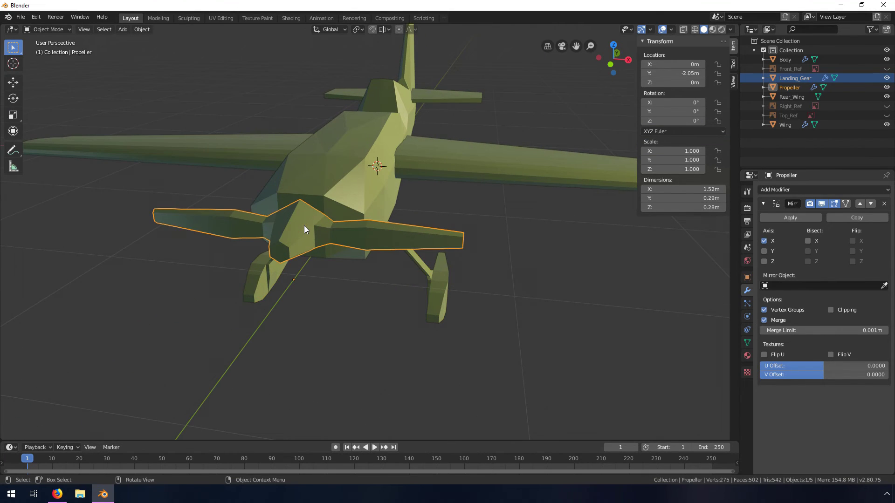
key("Tab")
key("a")
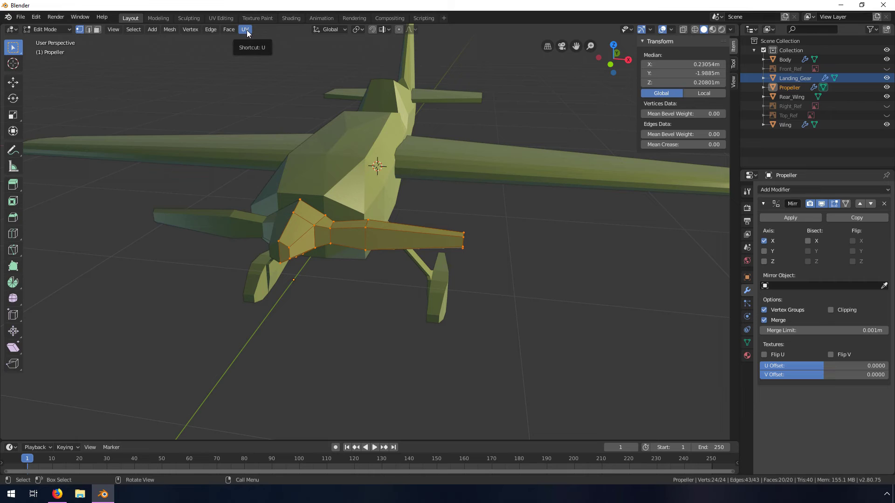
left_click(228, 29)
left_click(252, 91)
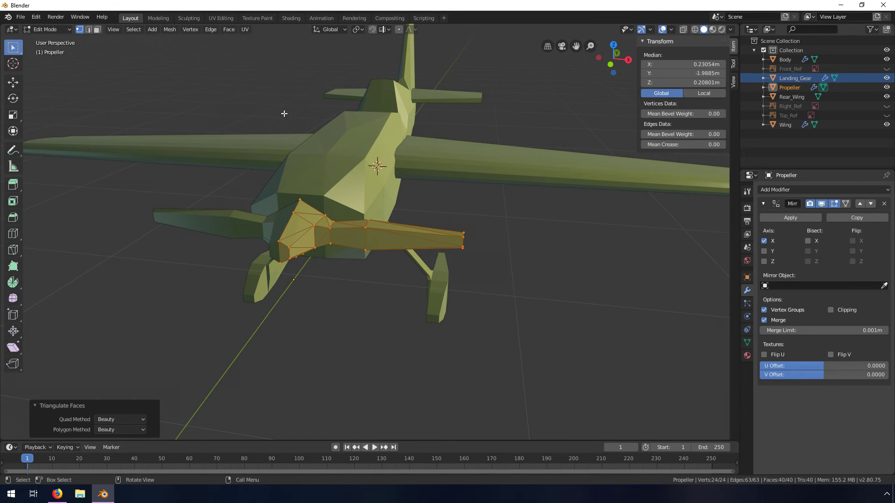
key("Tab")
Step: Examine the triangulated propeller and the whole airplane from several angles and distances
scroll(387, 264, "up", 6)
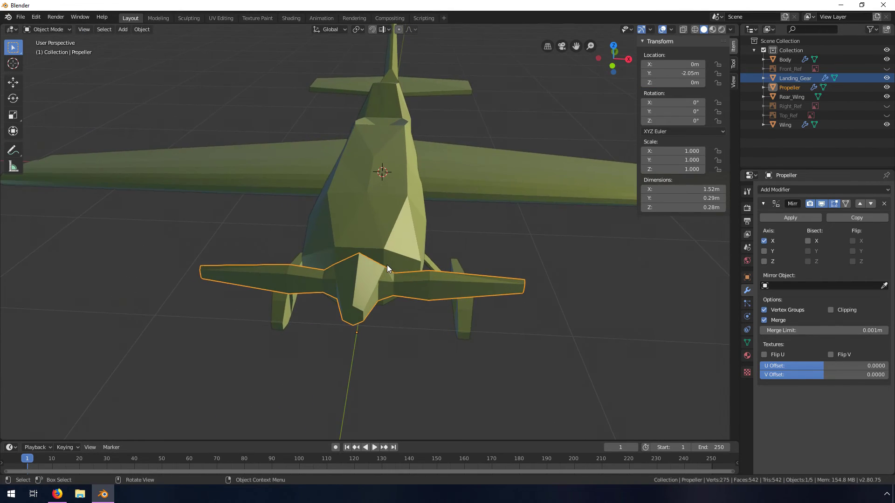
middle_click_drag(416, 289, 421, 254, "shift")
scroll(406, 282, "down", 6)
key("Tab")
key("Tab")
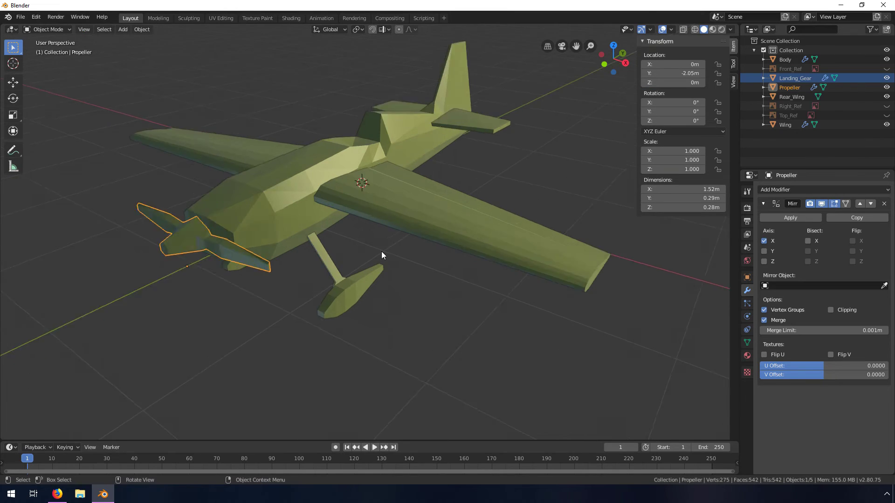
scroll(381, 252, "up", 3)
middle_click_drag(372, 228, 280, 274)
scroll(280, 274, "down", 5)
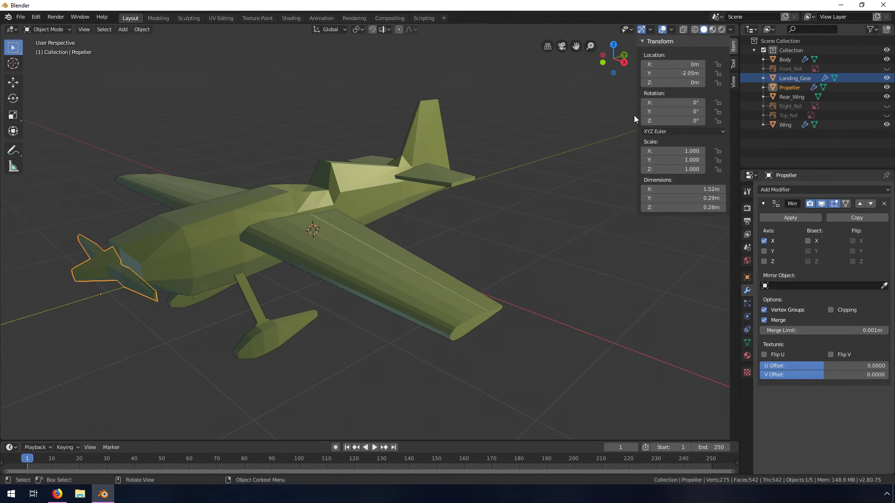
Step: Switch the viewport shading MatCap to the glossy dark red one
left_click(731, 29)
left_click(725, 95)
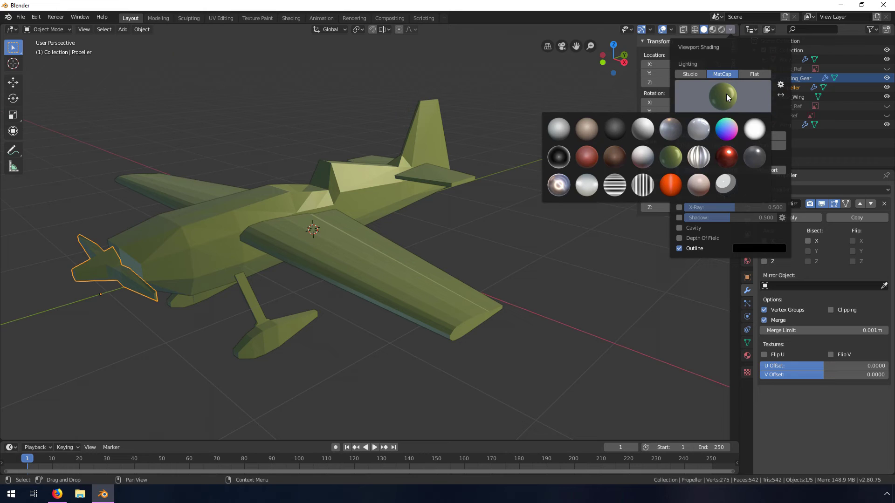
left_click(727, 158)
mouse_move(347, 231)
middle_mouse_down()
mouse_move(443, 253)
mouse_move(401, 257)
mouse_move(485, 255)
mouse_move(400, 261)
mouse_move(351, 237)
mouse_move(359, 217)
mouse_move(271, 246)
mouse_move(367, 268)
mouse_move(392, 249)
mouse_move(362, 229)
middle_mouse_up()
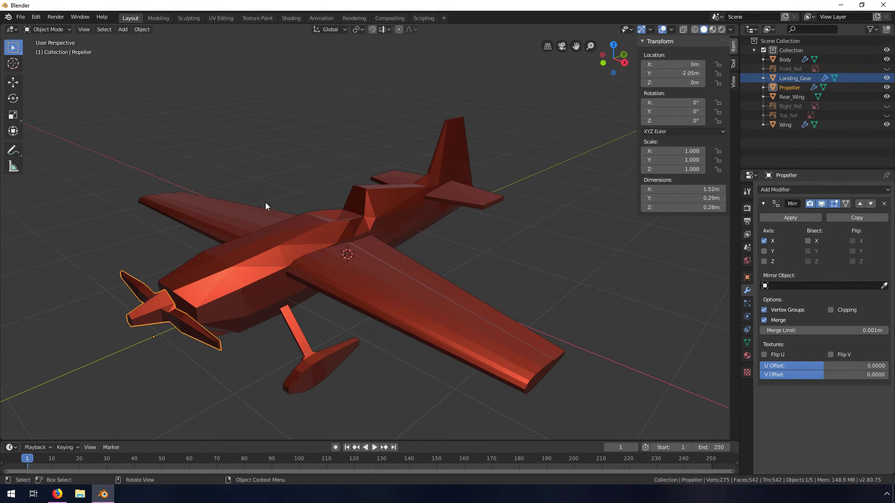
Step: Deselect everything and save the model as plane_lowpoly_tutorial.blend in the plane_race folder
left_click(293, 165)
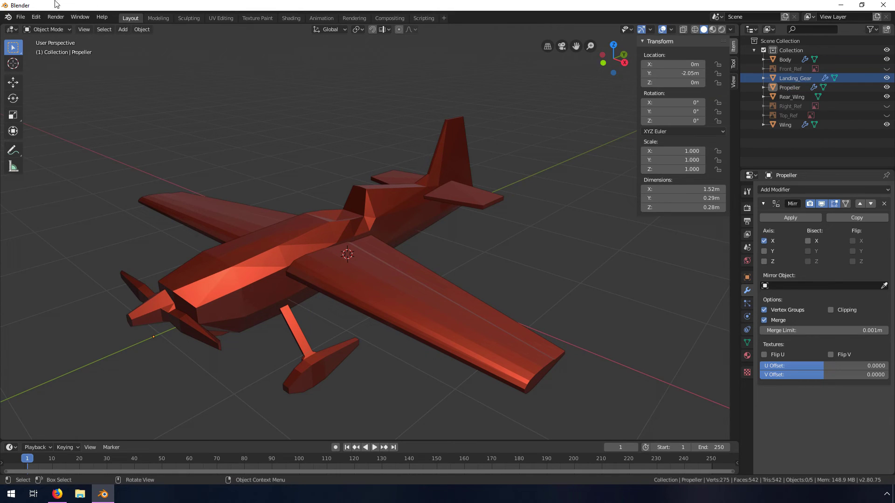
left_click(21, 17)
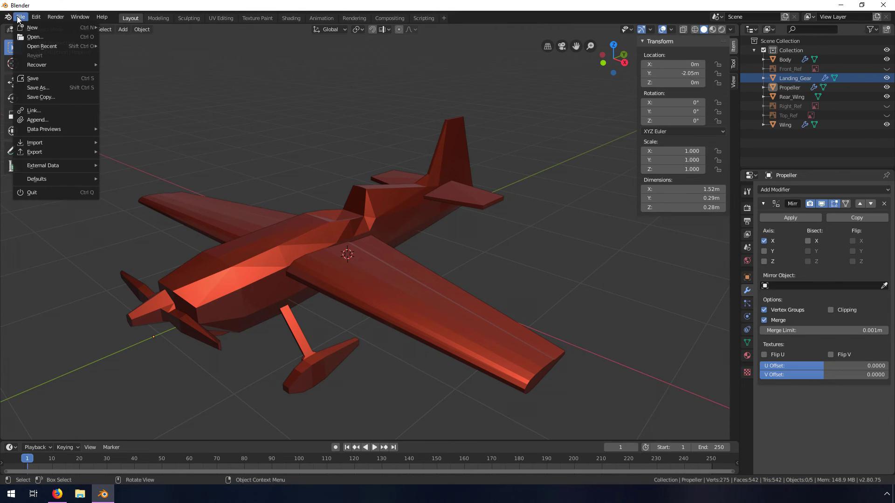
left_click(44, 88)
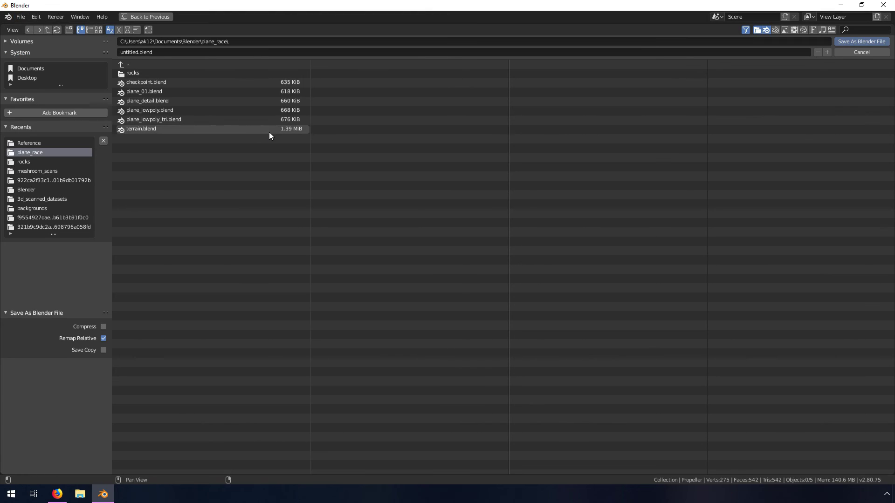
double_click(138, 52)
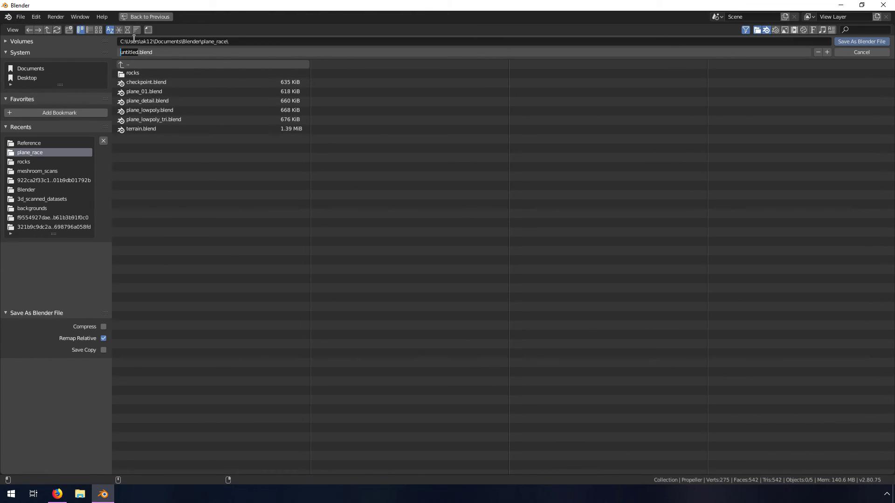
type("plane_lowpoly_tutorial")
left_click(865, 41)
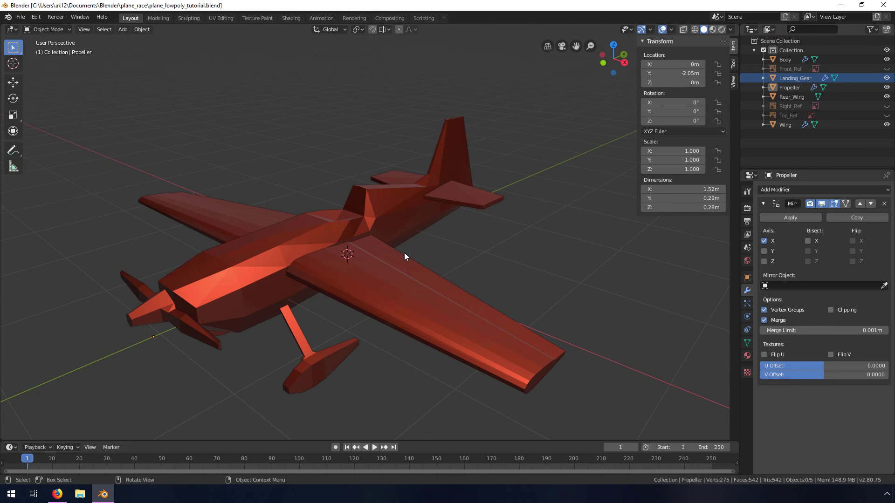
middle_click_drag(421, 256, 434, 172)
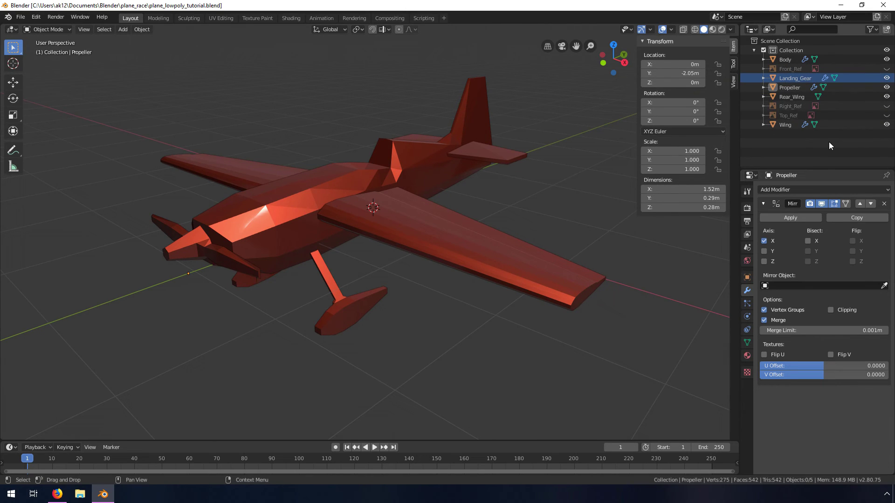
left_click(802, 69)
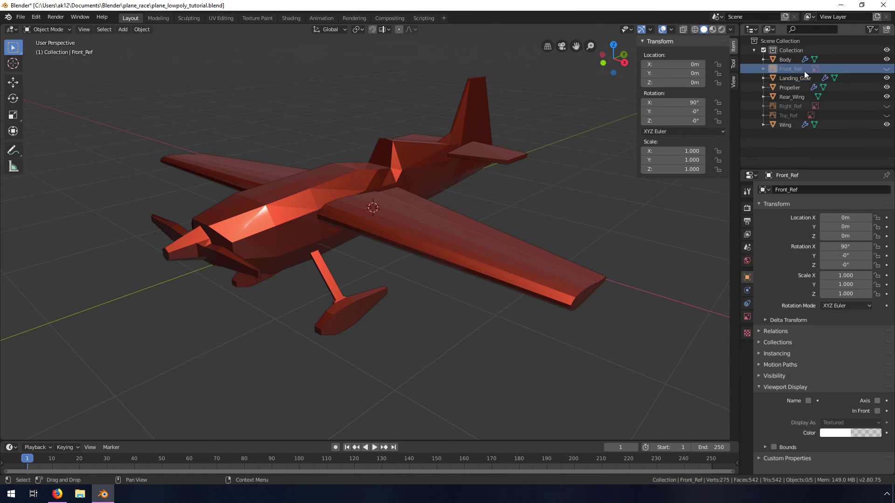
left_click(796, 106)
left_click(795, 115)
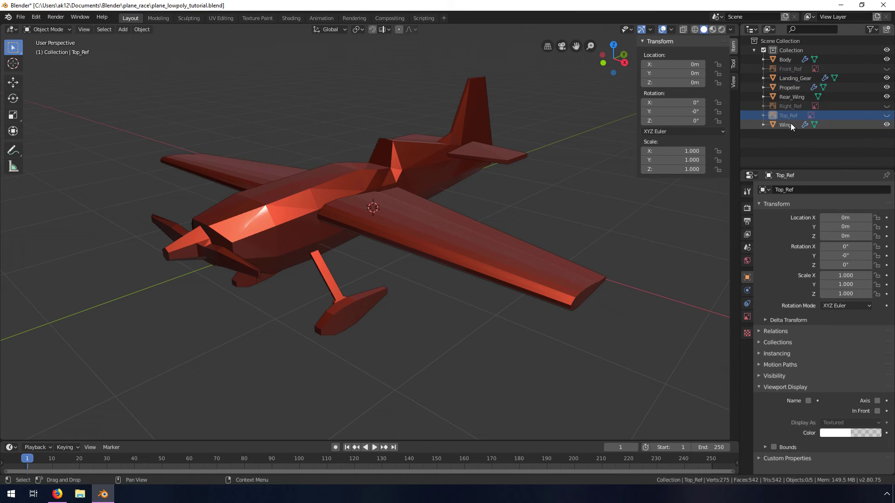
left_click(787, 124)
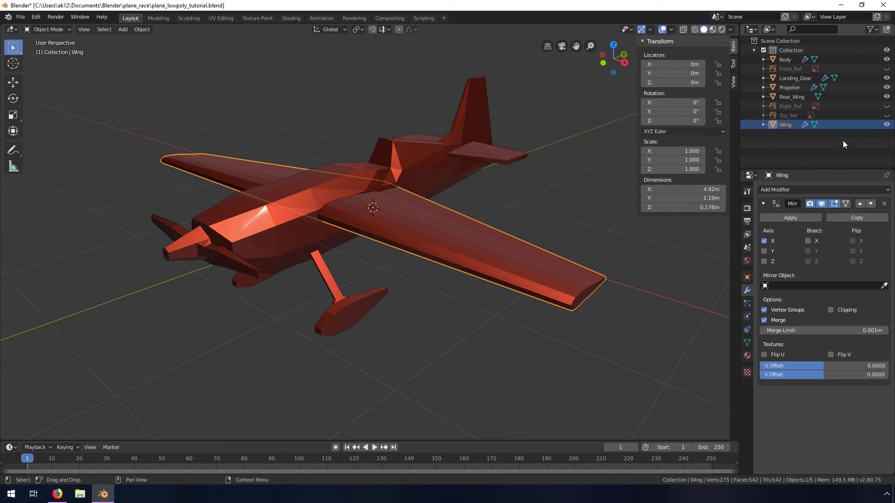
double_click(790, 96)
key("Escape")
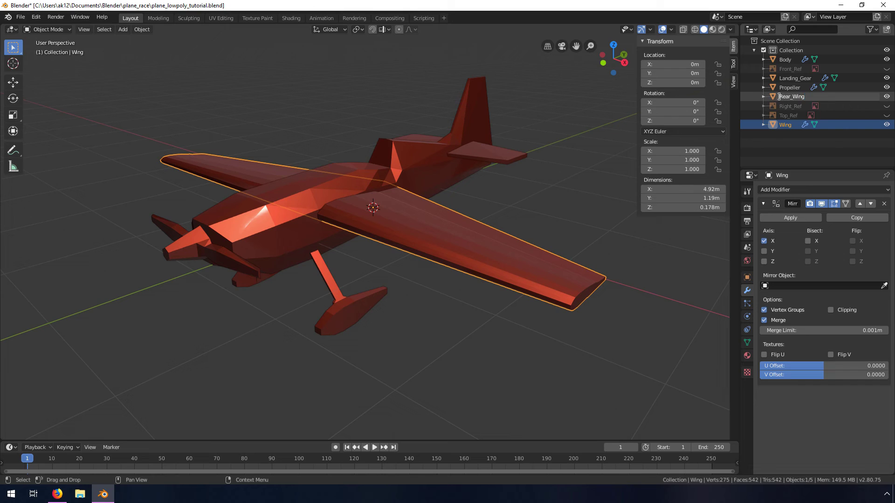
left_click(779, 96, "ctrl")
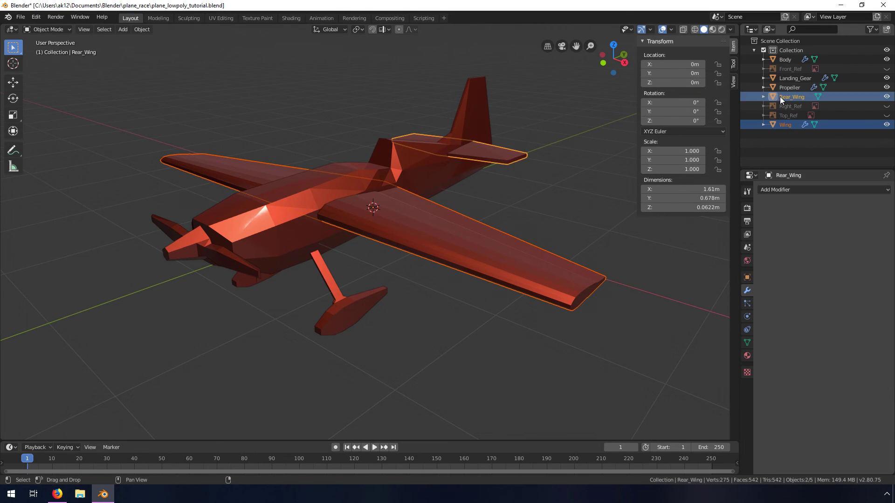
key("alt+a")
Step: Select all five visible airplane parts together and start an FBX export
left_click_drag(636, 401, 136, 55)
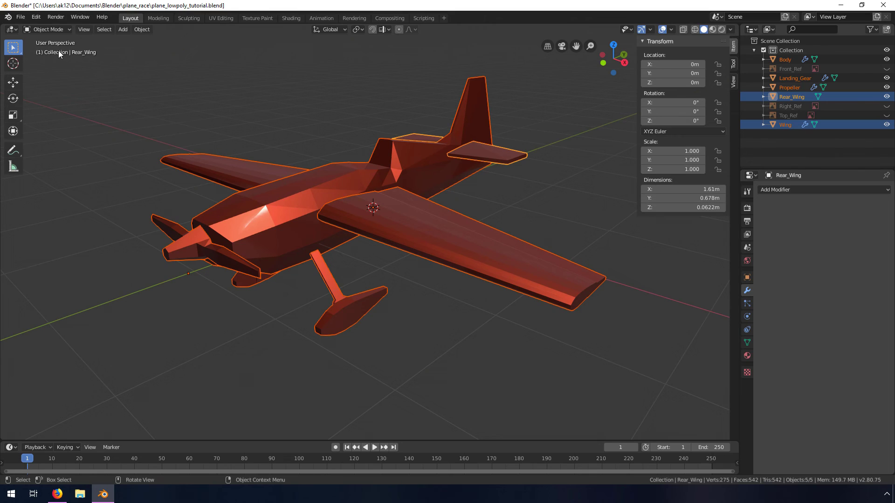
left_click(24, 20)
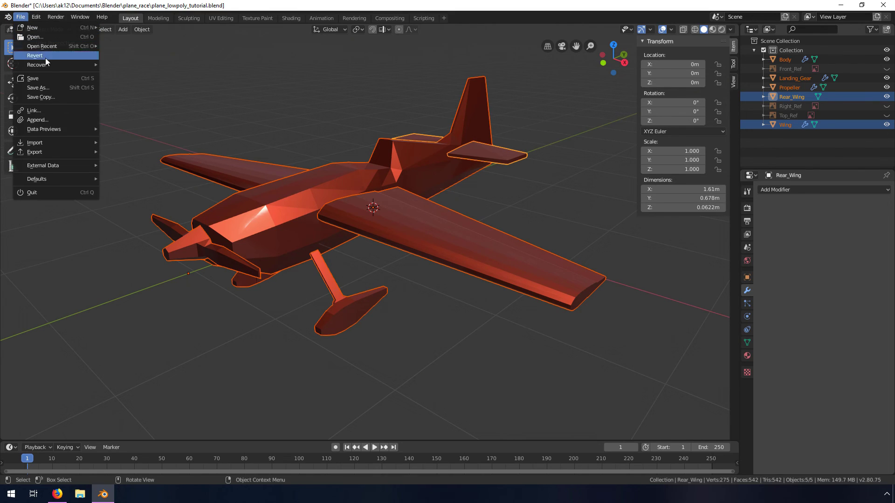
mouse_move(69, 155)
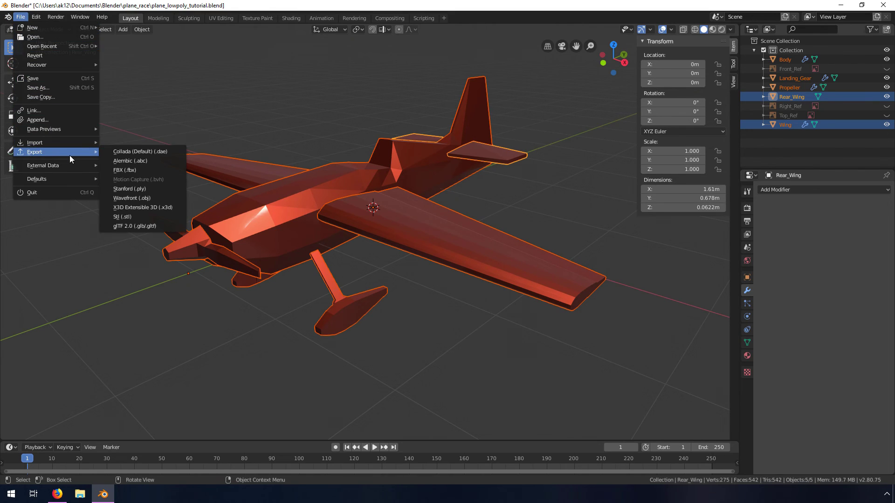
left_click(125, 170)
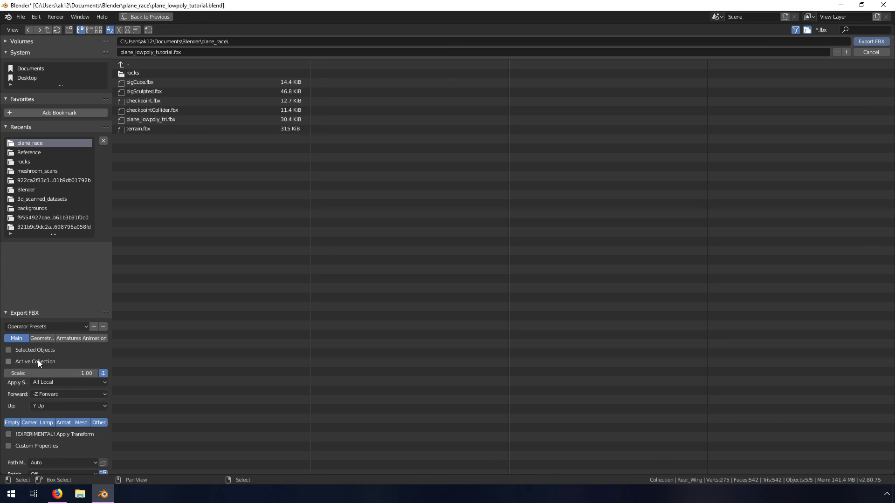
Step: Export only the selected objects with experimental Apply Transform as plane_lowpoly_tutorial.fbx in the plane_race folder, and deselect the airplane
left_click(14, 353)
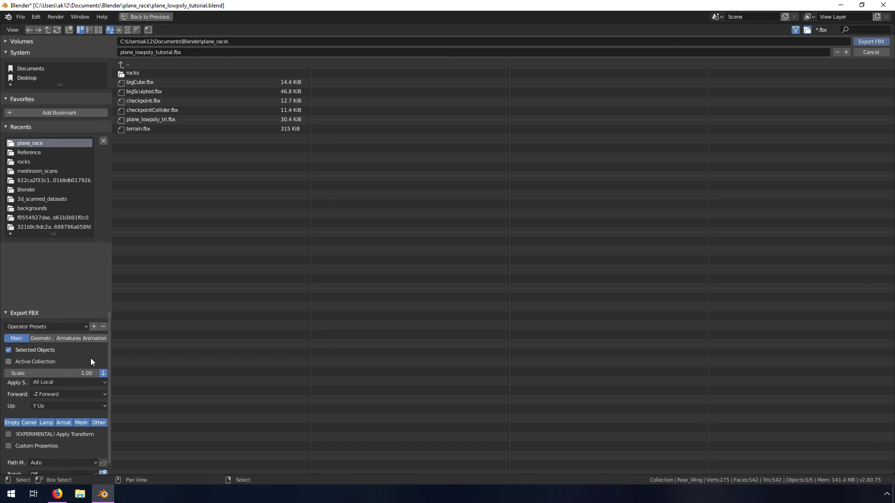
scroll(70, 401, "down", 1)
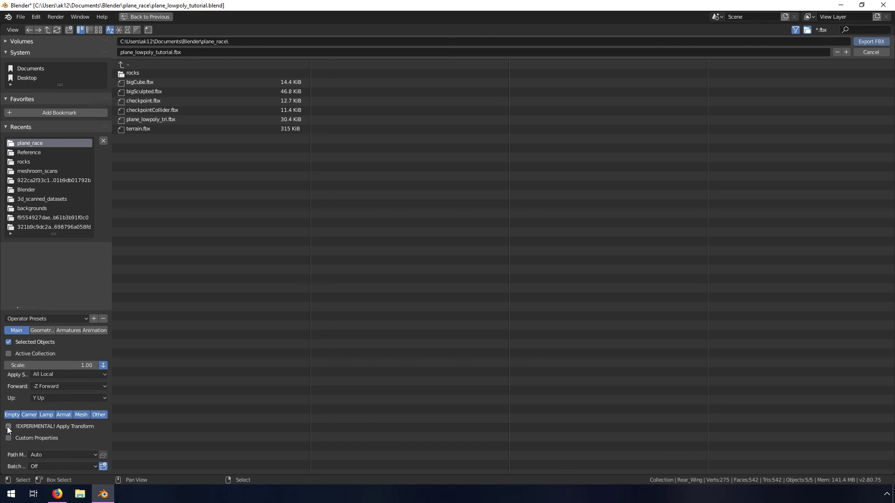
left_click(8, 427)
left_click(873, 42)
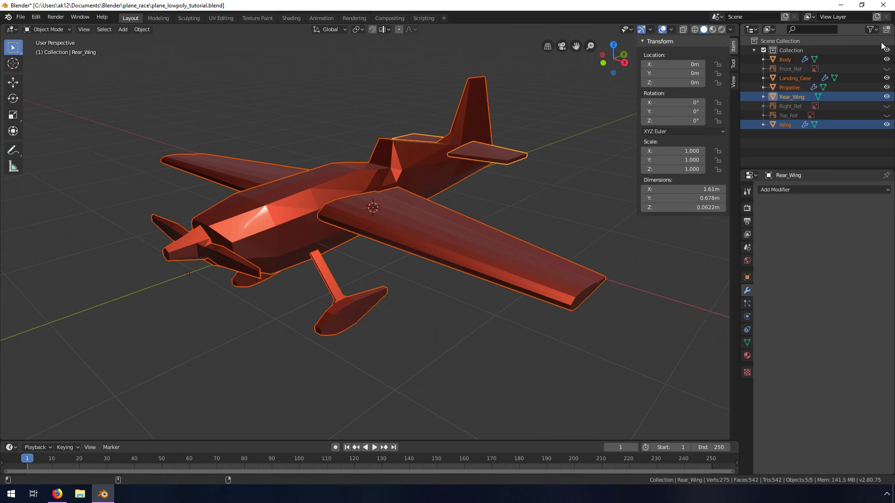
left_click(538, 208)
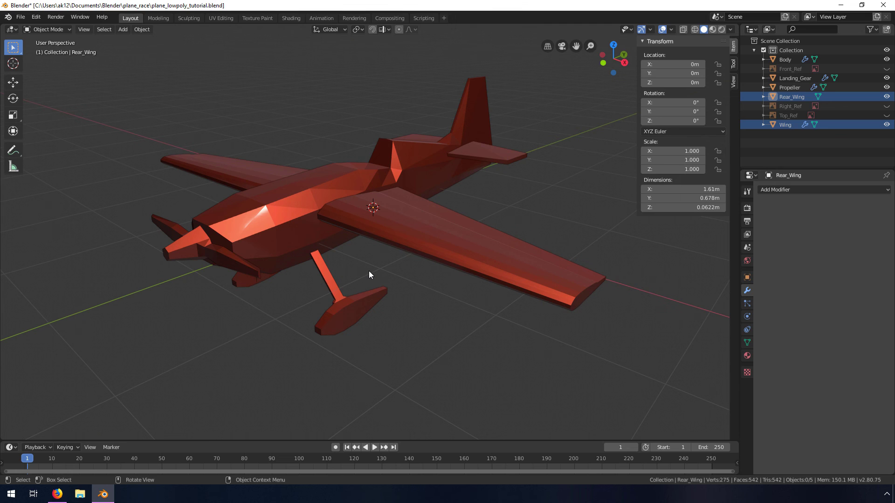
middle_click_drag(376, 273, 391, 289)
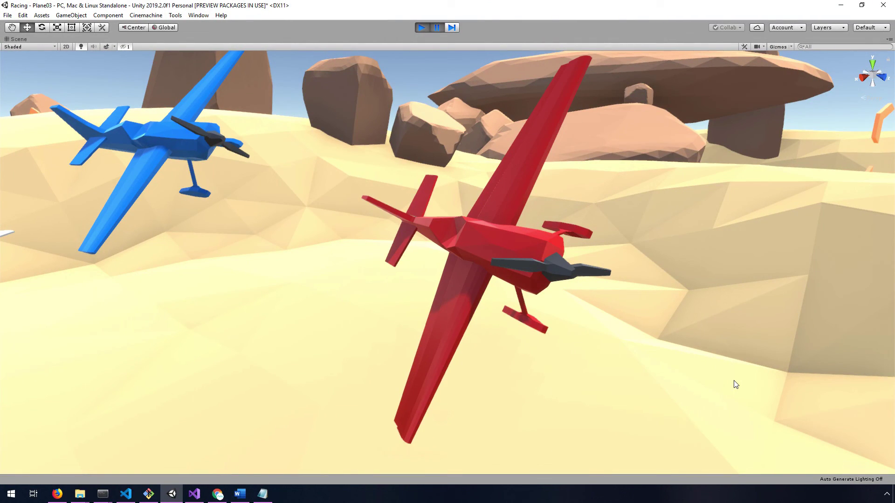
Step: Switch to Unity and examine the low-poly airplanes in the desert racing scene from several distances
middle_click_drag(418, 286, 452, 309)
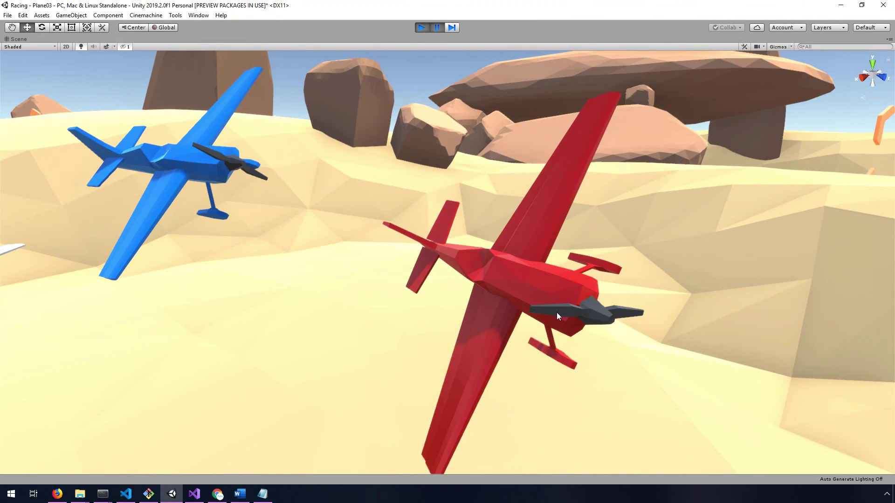
middle_click_drag(485, 315, 432, 311)
scroll(432, 312, "down", 1)
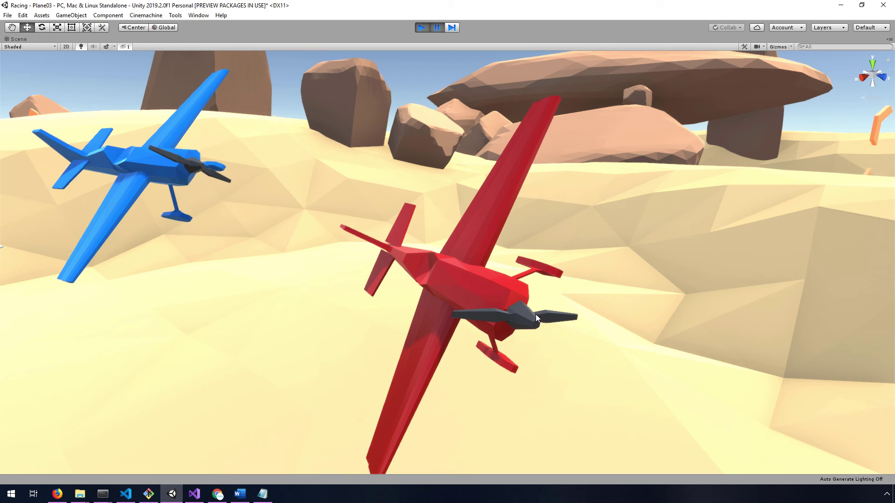
middle_click_drag(476, 252, 431, 237)
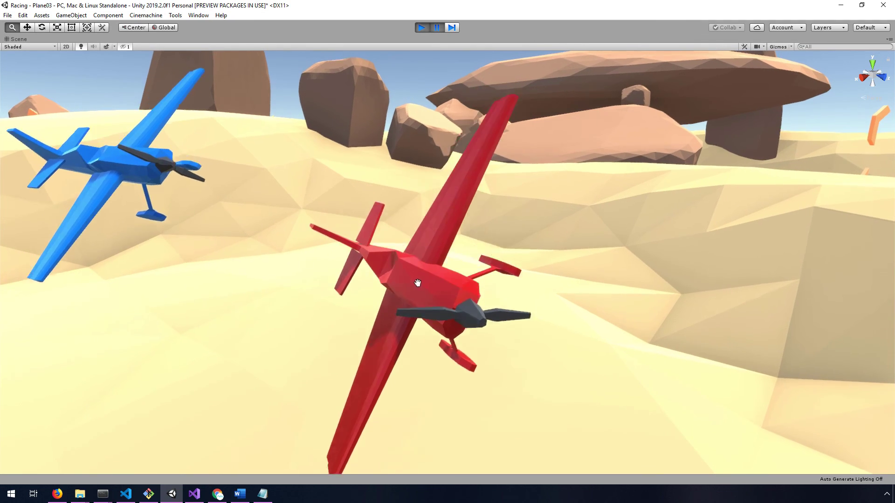
scroll(495, 259, "up", 2)
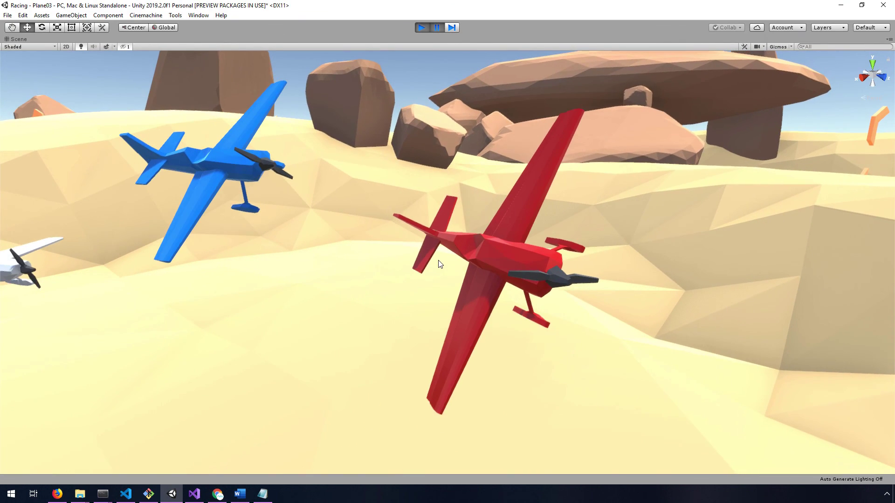
scroll(527, 258, "up", 2)
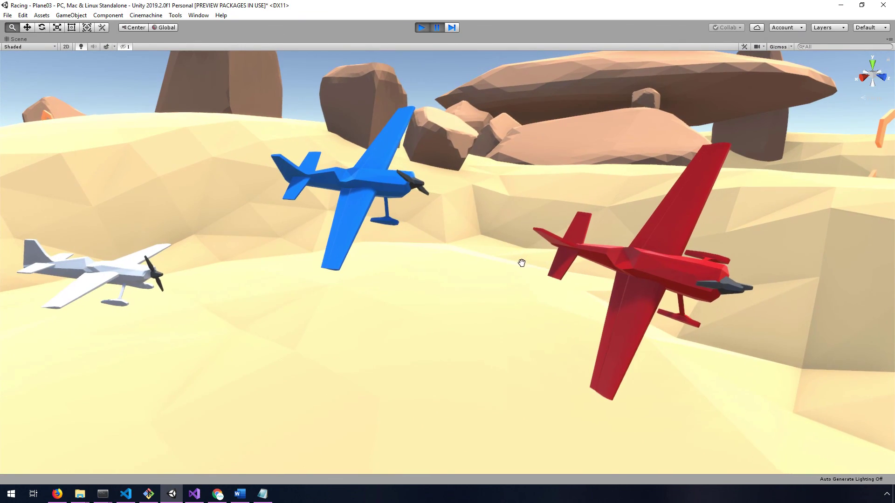
middle_click_drag(634, 264, 528, 257)
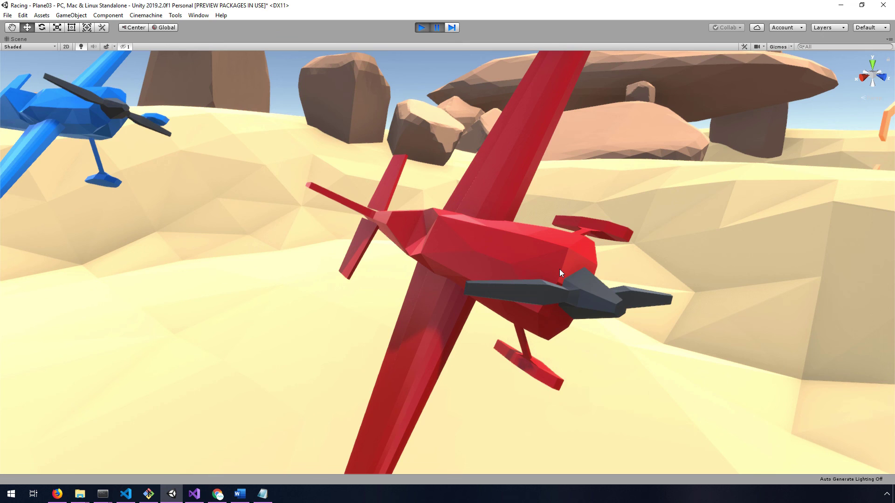
scroll(555, 268, "up", 3)
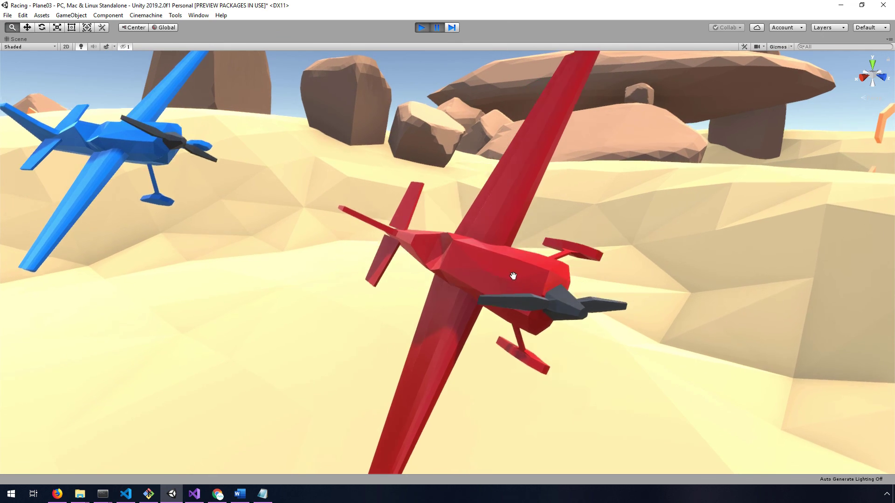